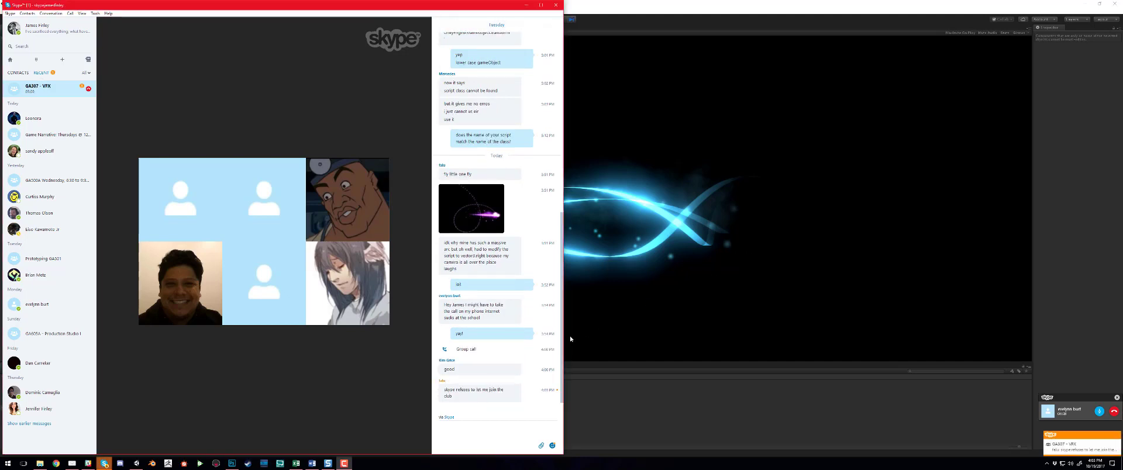
Step: Send the messages "keep trying!!!" and "I'll keep babbling" in the VFX group chat
click(492, 432)
text(keep t)
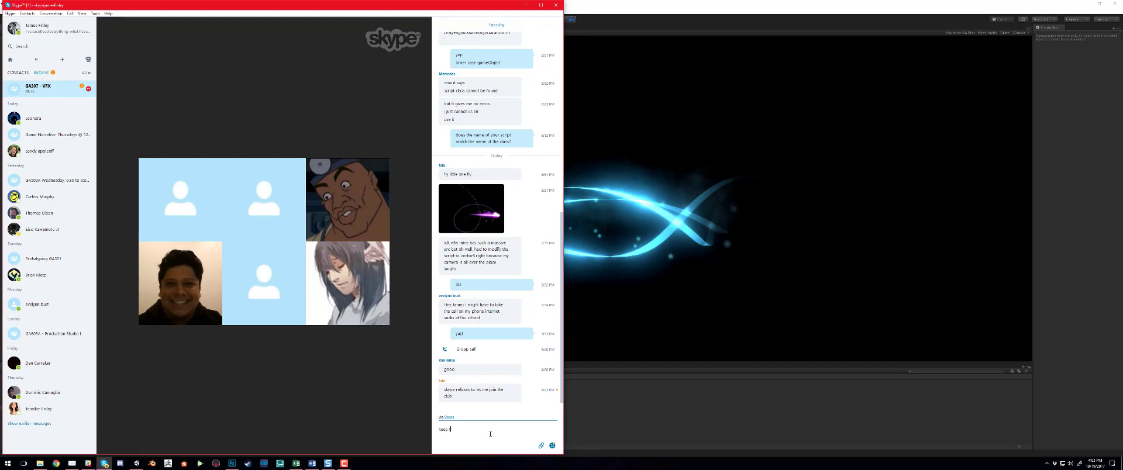
text(rying!!!)
key(Return)
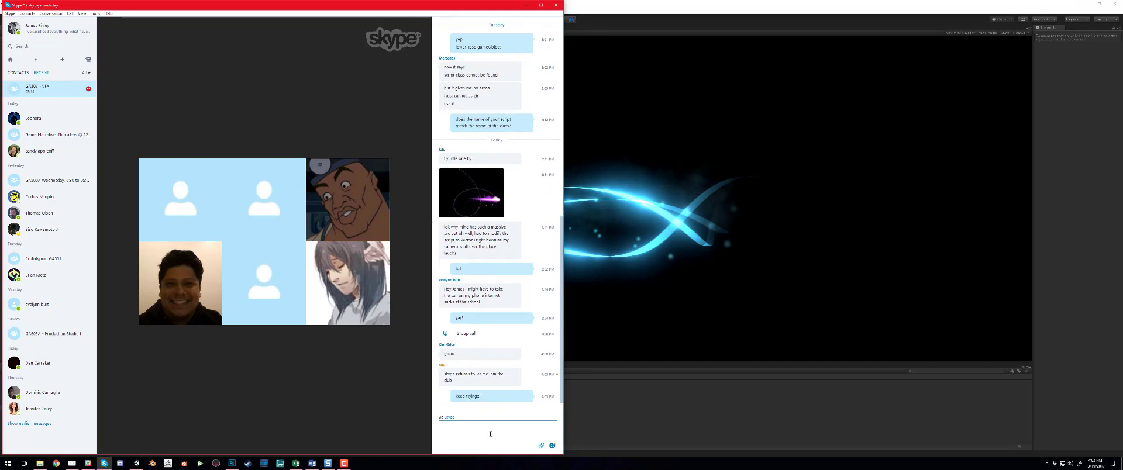
text(I'll keep babbling)
key(Return)
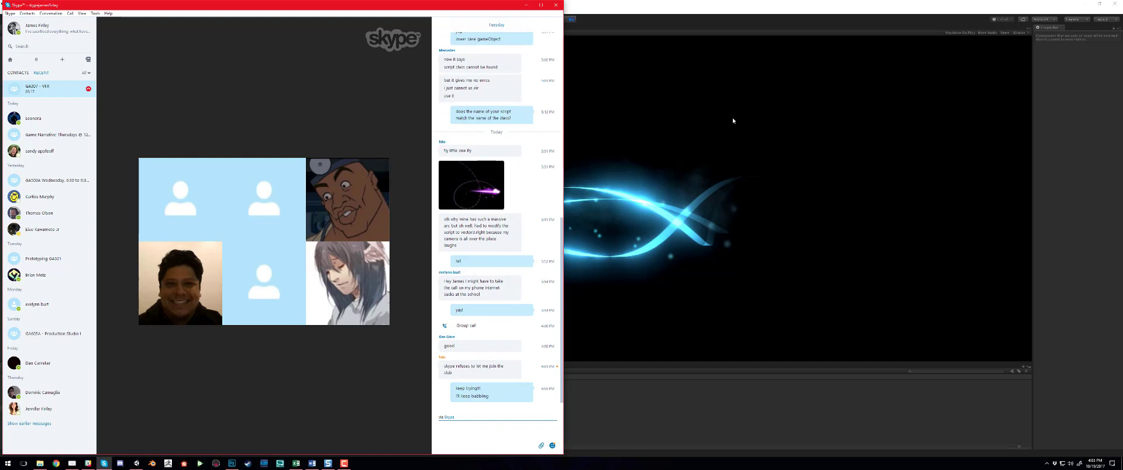
Step: Switch to Unity, take its window out of maximized size, and place it partly over Skype at full screen height
click(733, 121)
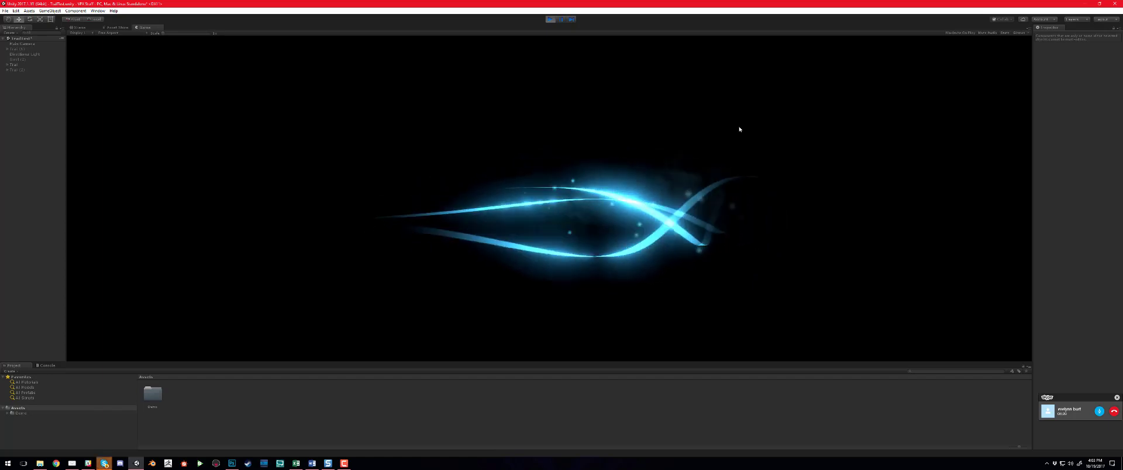
click(1100, 4)
drag(635, 84, 692, 9)
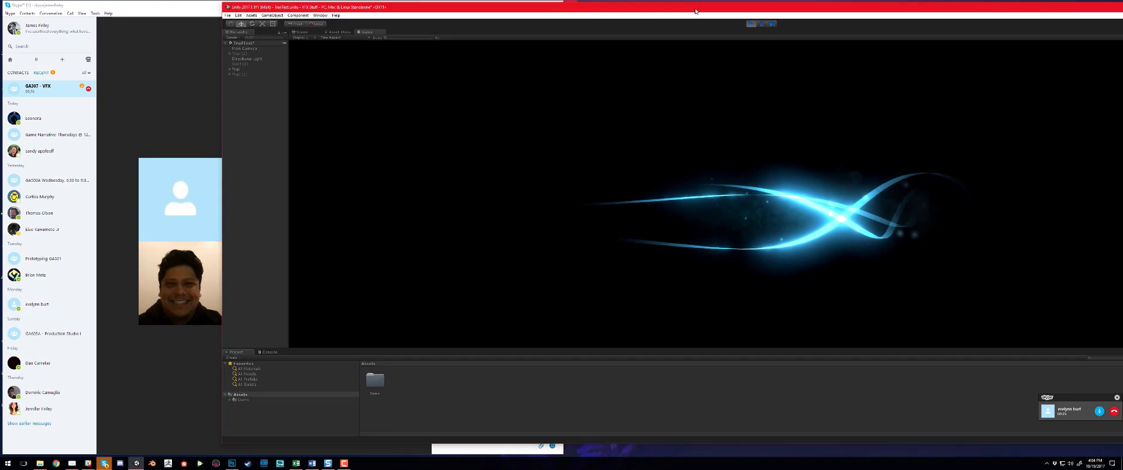
double_click(831, 443)
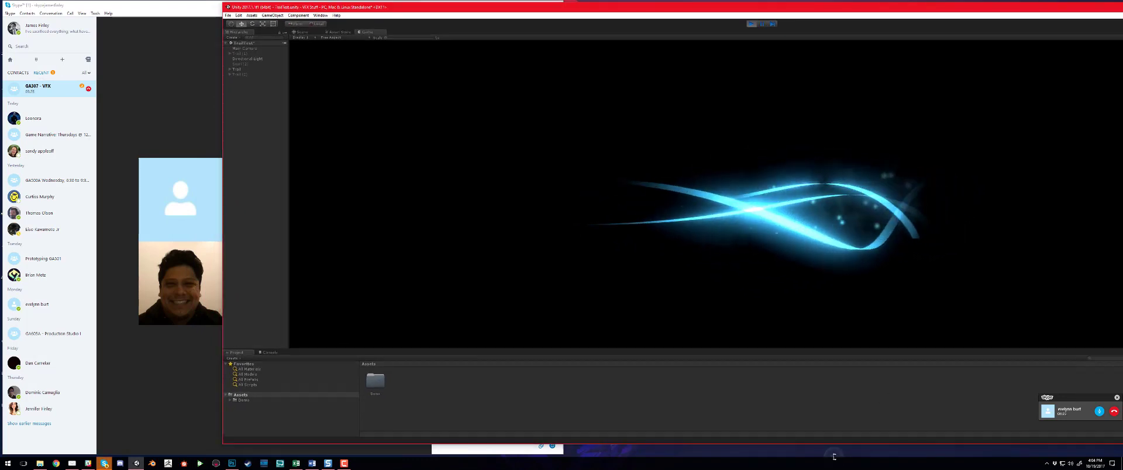
Step: Switch to Skype and narrow its window so more of the Unity window shows, then return to Unity
click(93, 92)
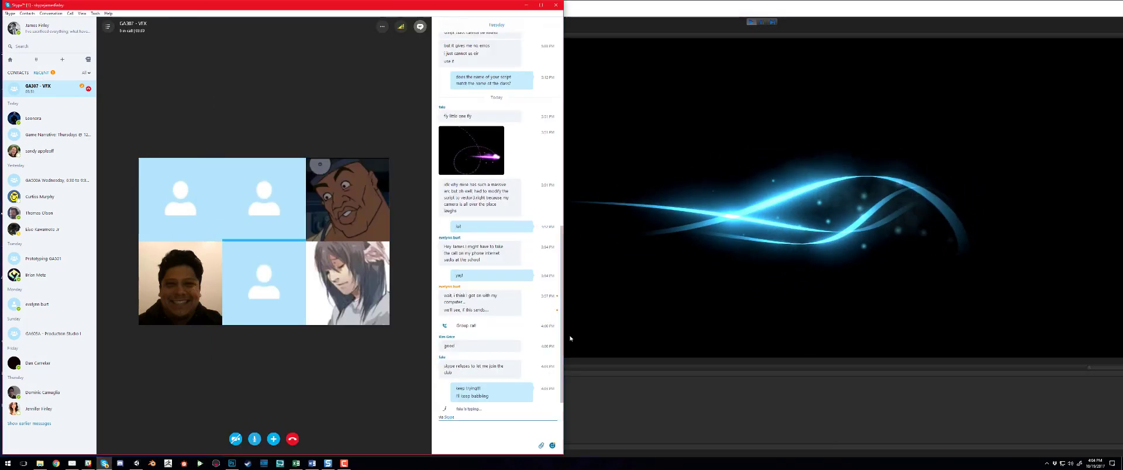
drag(485, 330, 400, 320)
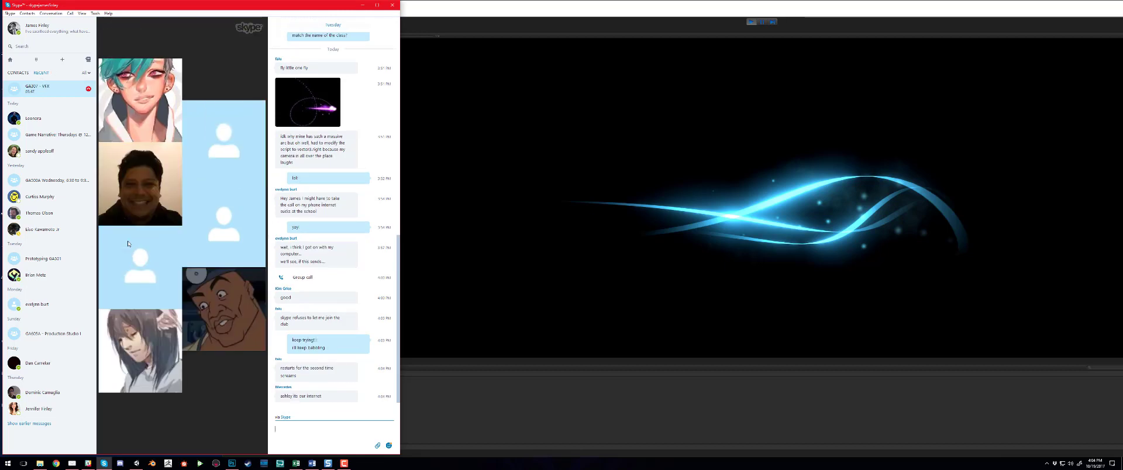
click(662, 208)
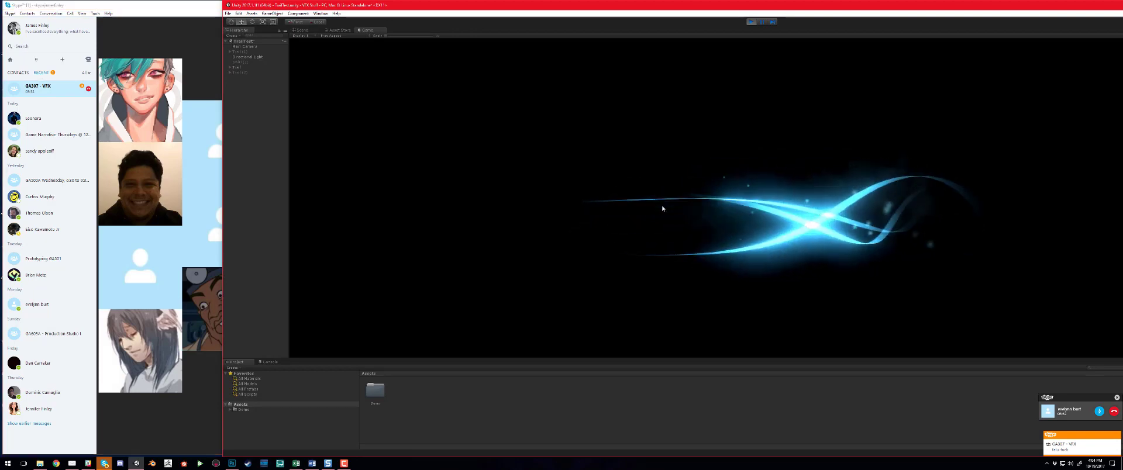
Step: Start sharing the screen in the Skype group call
click(205, 8)
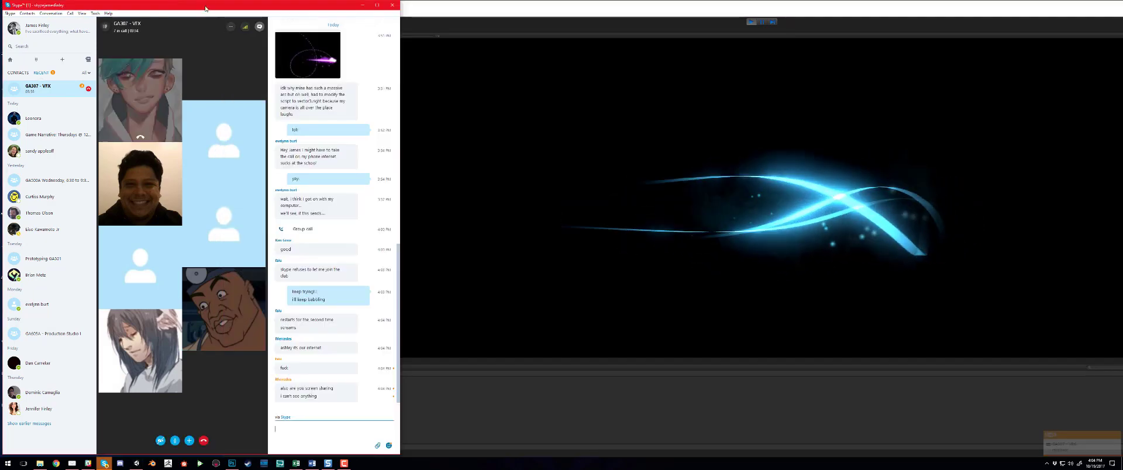
click(69, 13)
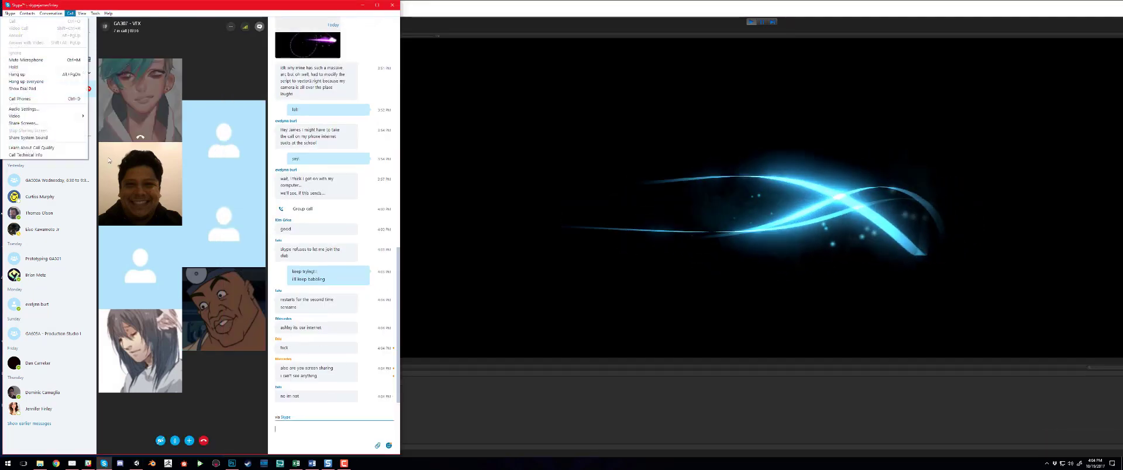
click(43, 123)
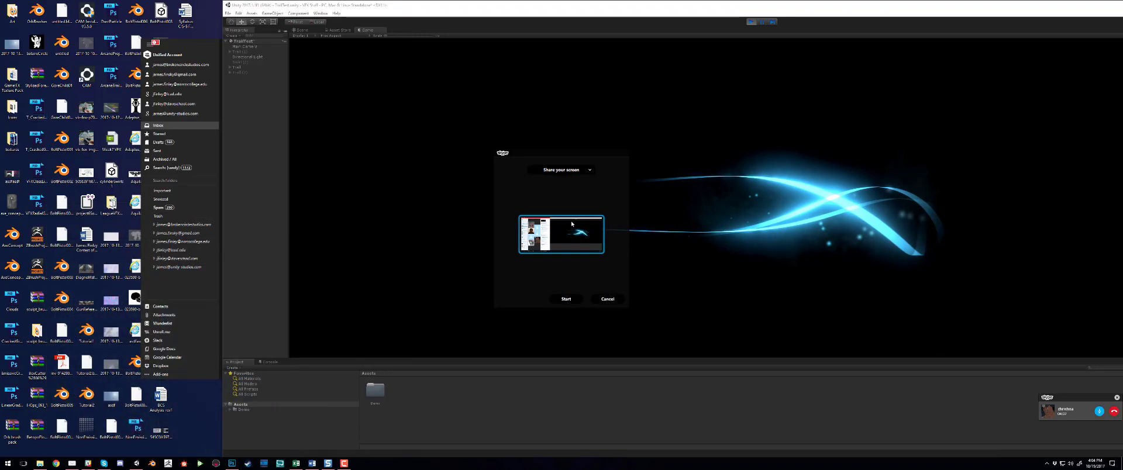
click(565, 298)
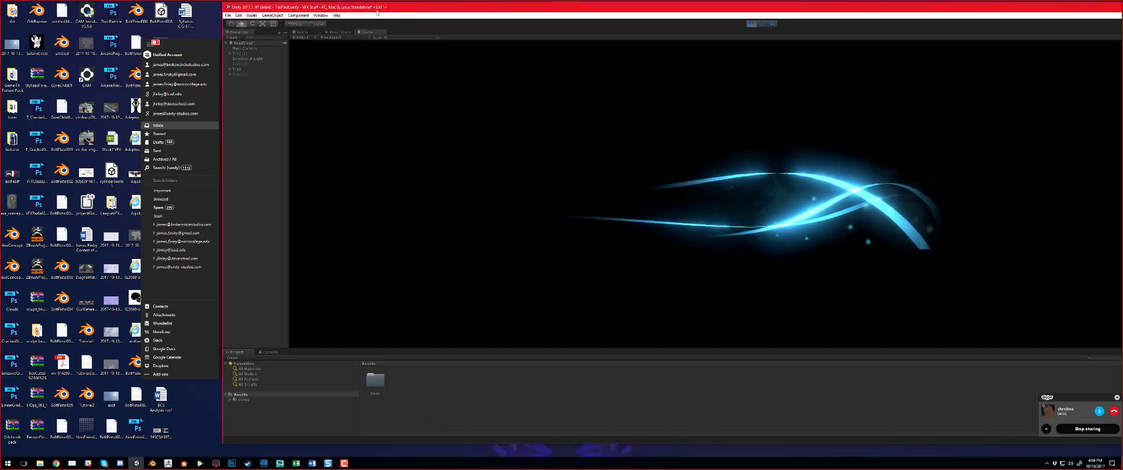
Step: Restore the Unity window to its non-maximized size and shift it toward the left edge of the desktop
double_click(344, 8)
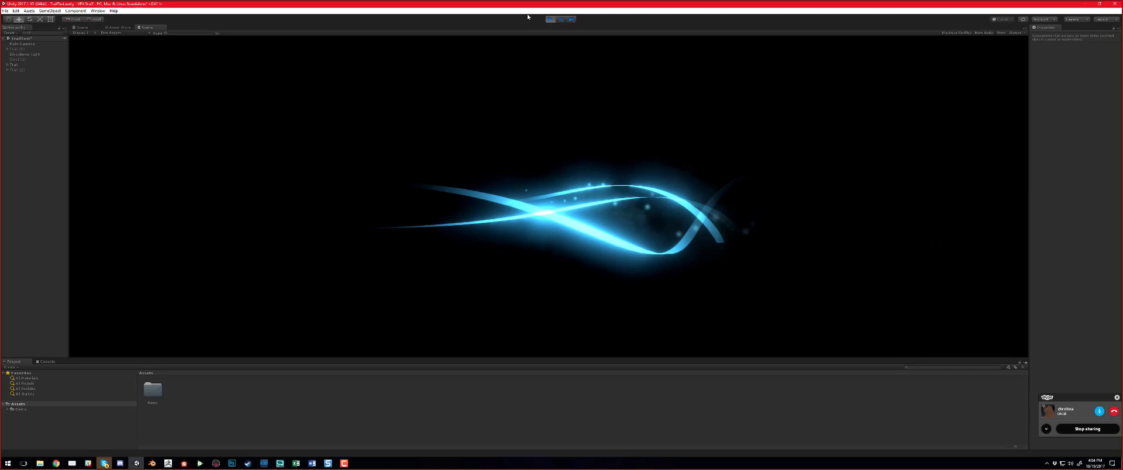
click(1099, 4)
drag(836, 25, 732, 6)
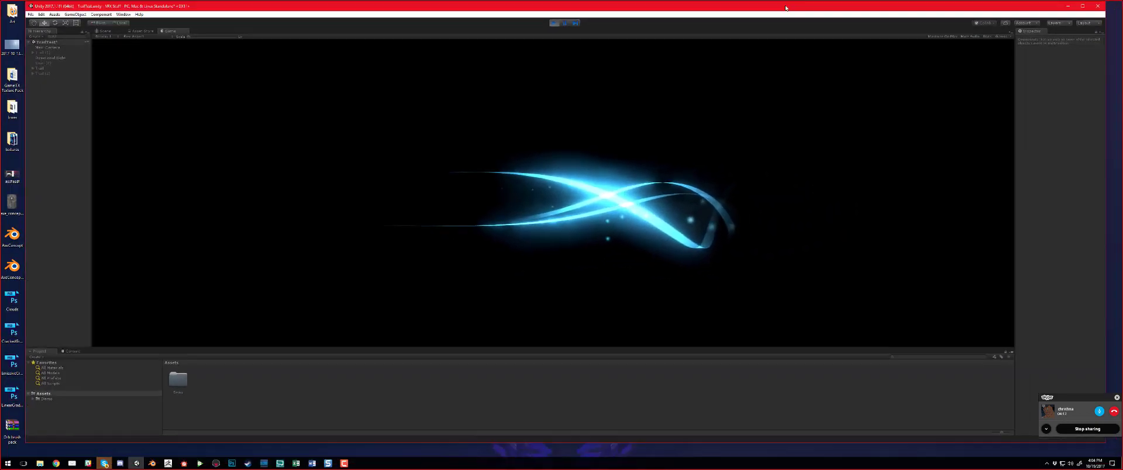
Step: Move the Skype window to the right side of the desktop and narrow the Unity window to expose the chat
click(104, 463)
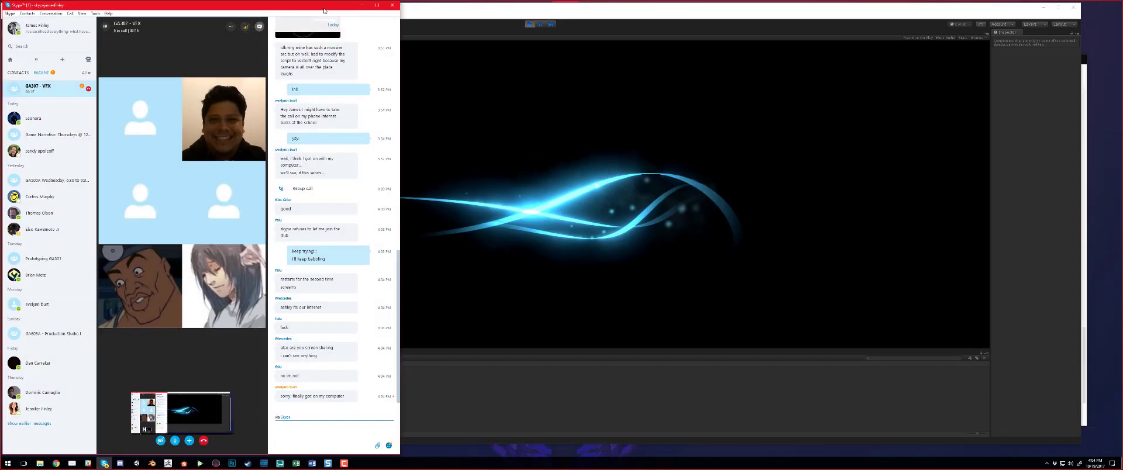
drag(324, 11, 1037, 8)
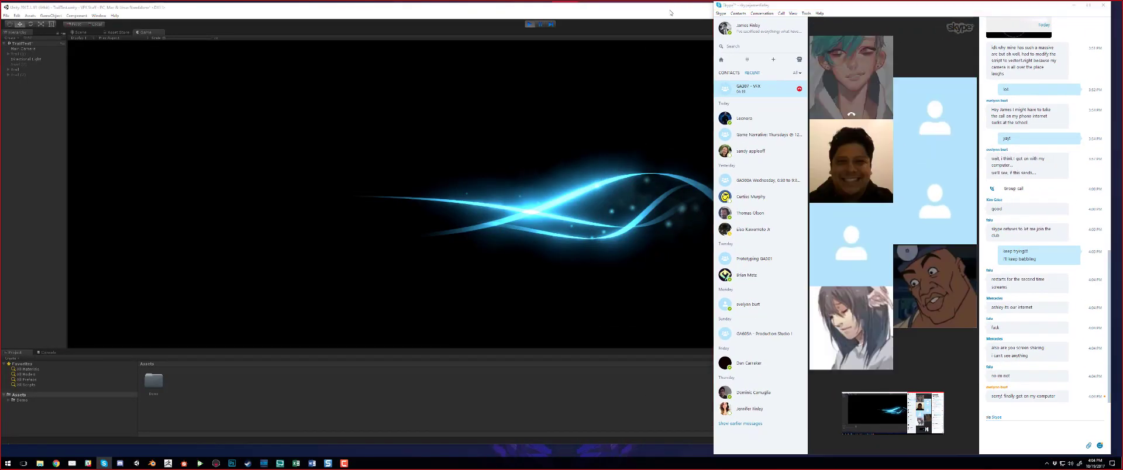
click(691, 3)
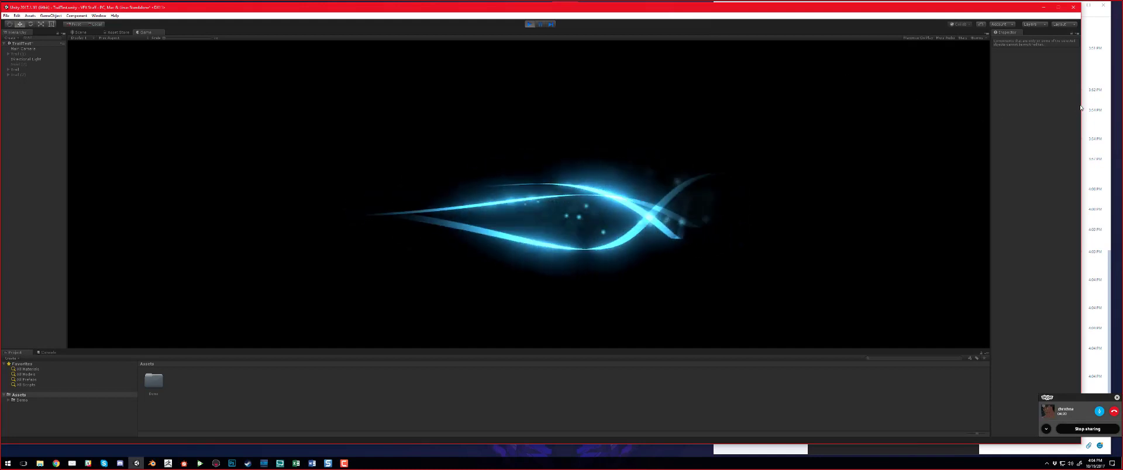
drag(1080, 109, 964, 110)
drag(892, 111, 843, 105)
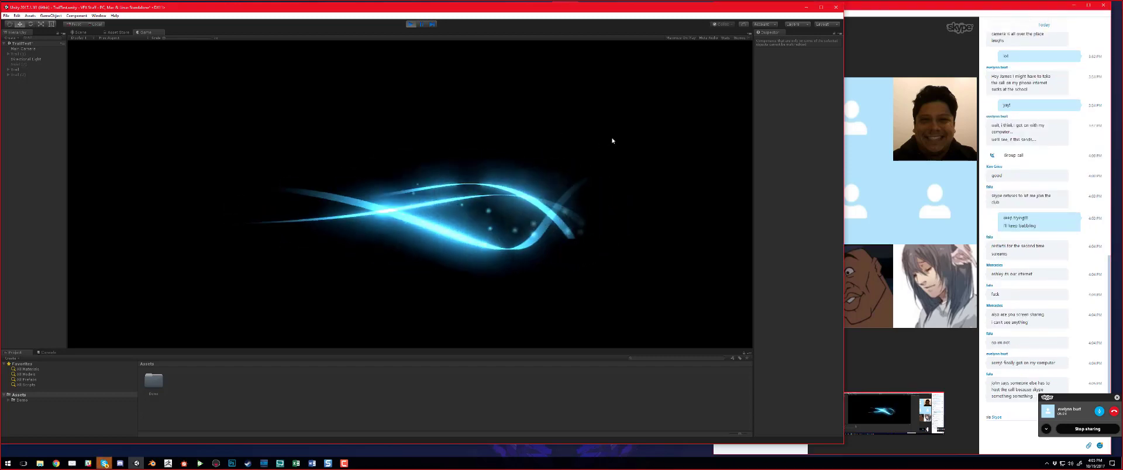
click(1010, 441)
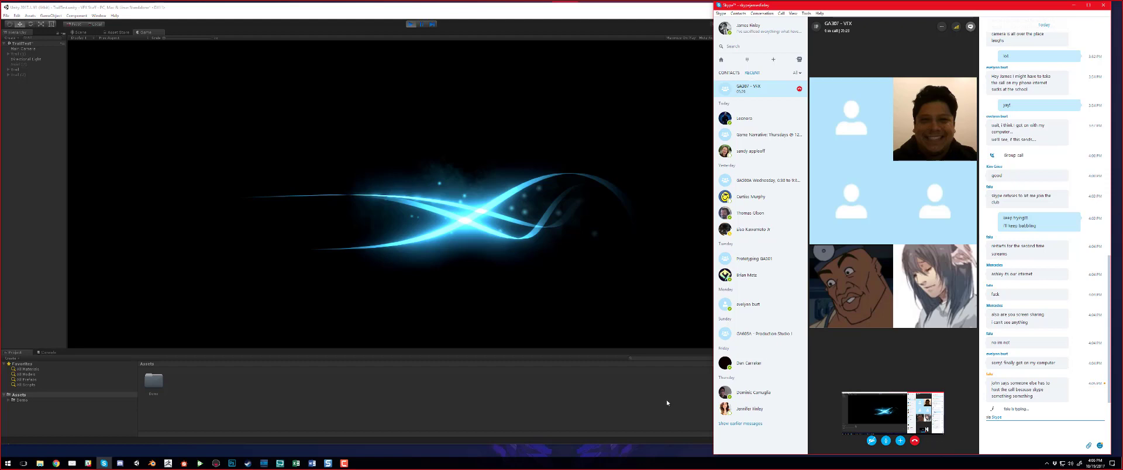
click(621, 409)
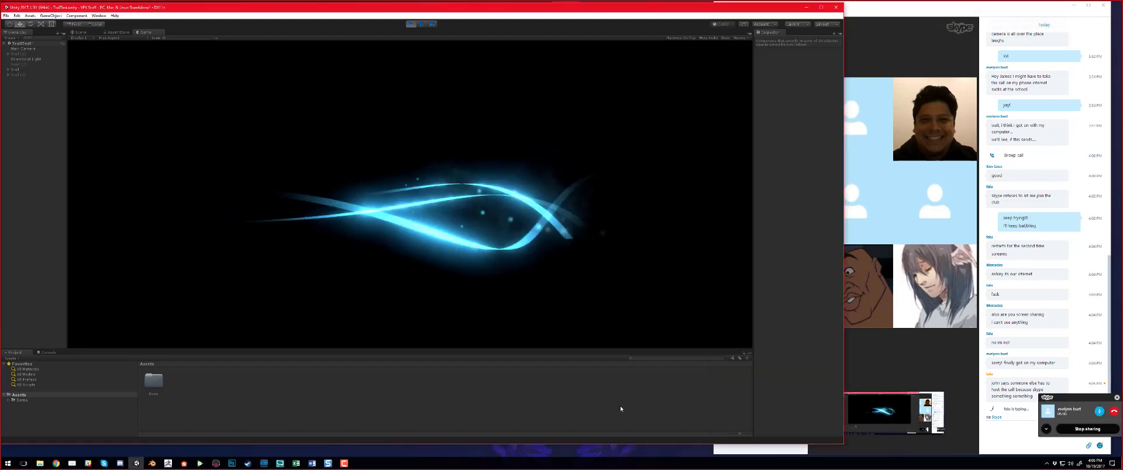
click(1023, 441)
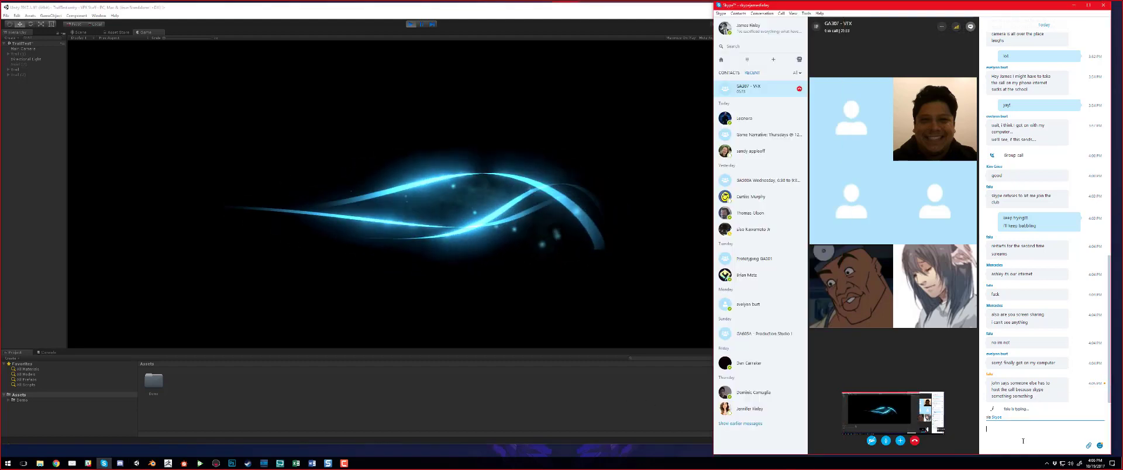
click(159, 166)
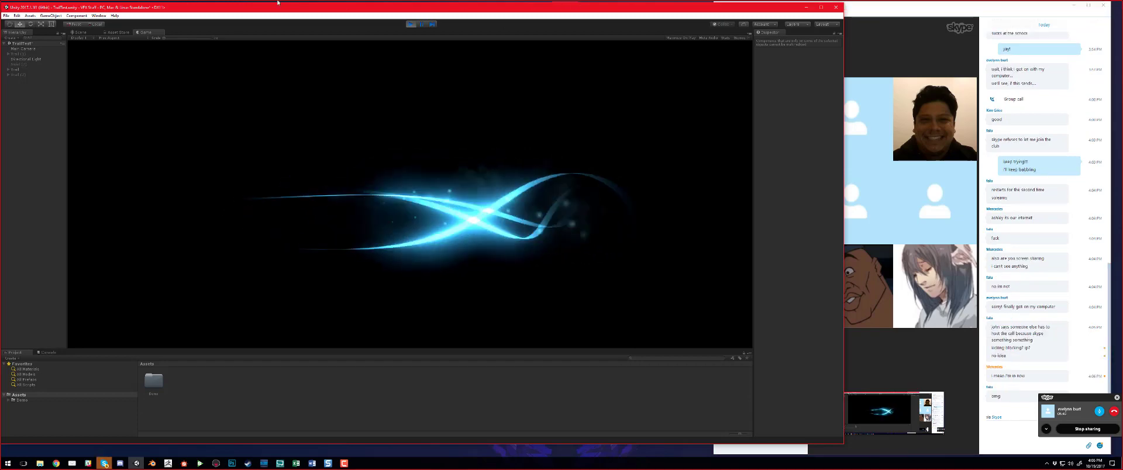
Step: Dock the Game view beside the Scene view, widen the Unity window, and adjust the divider to enlarge the Game view
drag(154, 33, 700, 266)
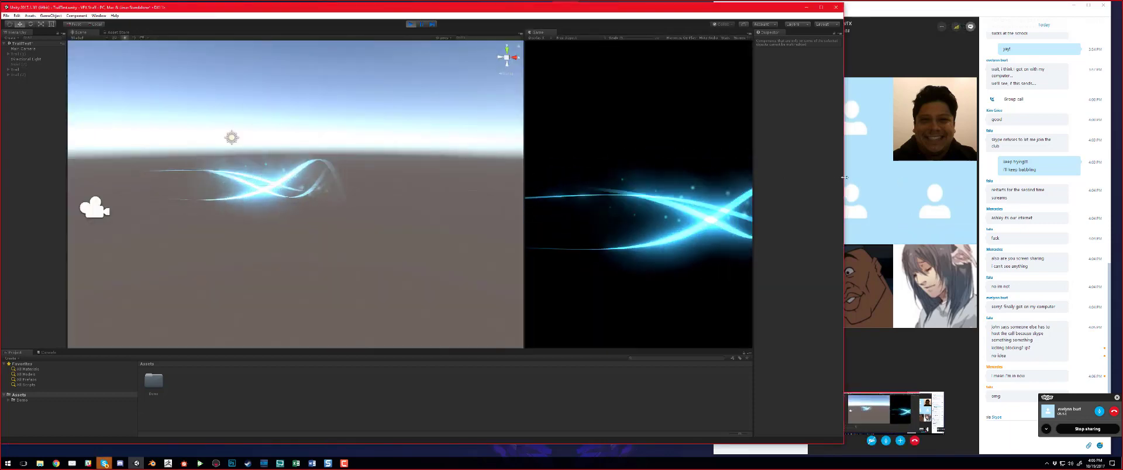
drag(844, 178, 976, 180)
drag(602, 188, 501, 184)
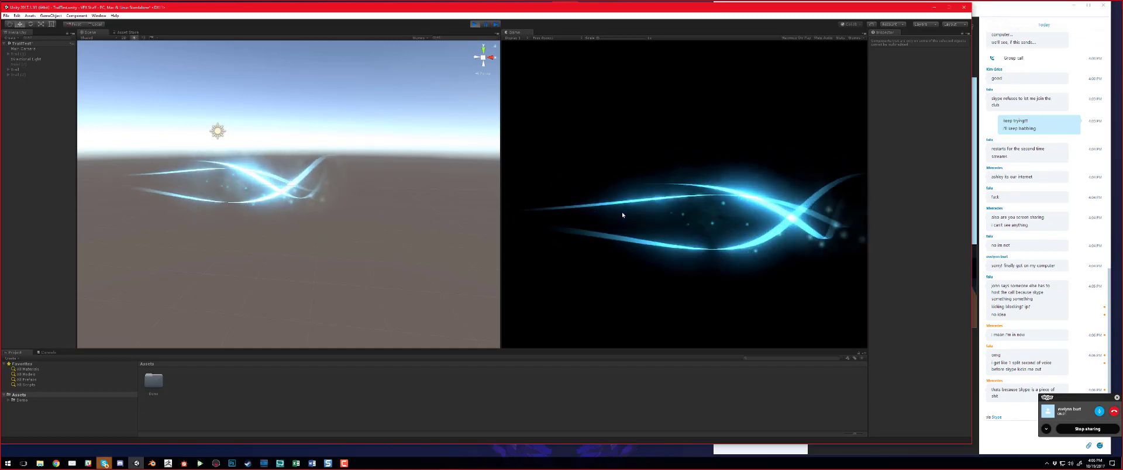
click(1007, 439)
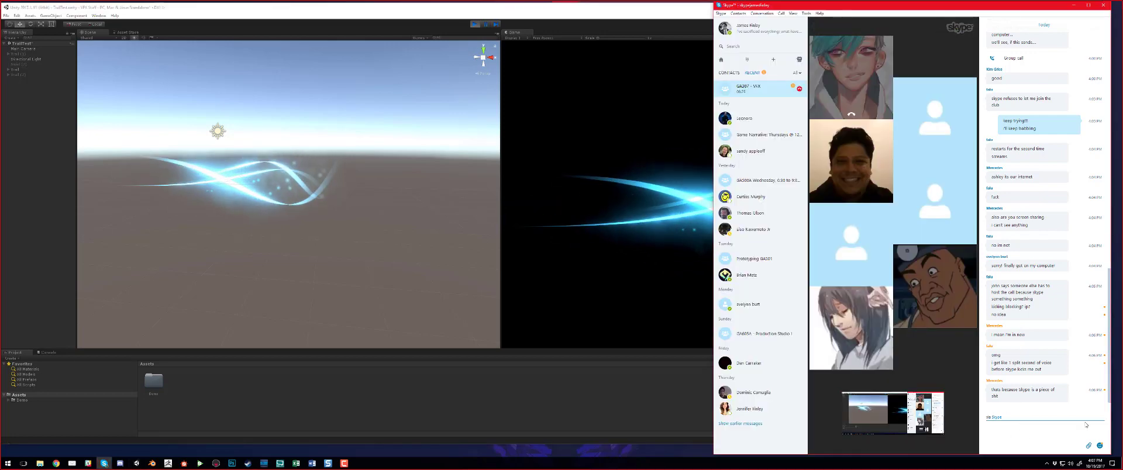
click(683, 407)
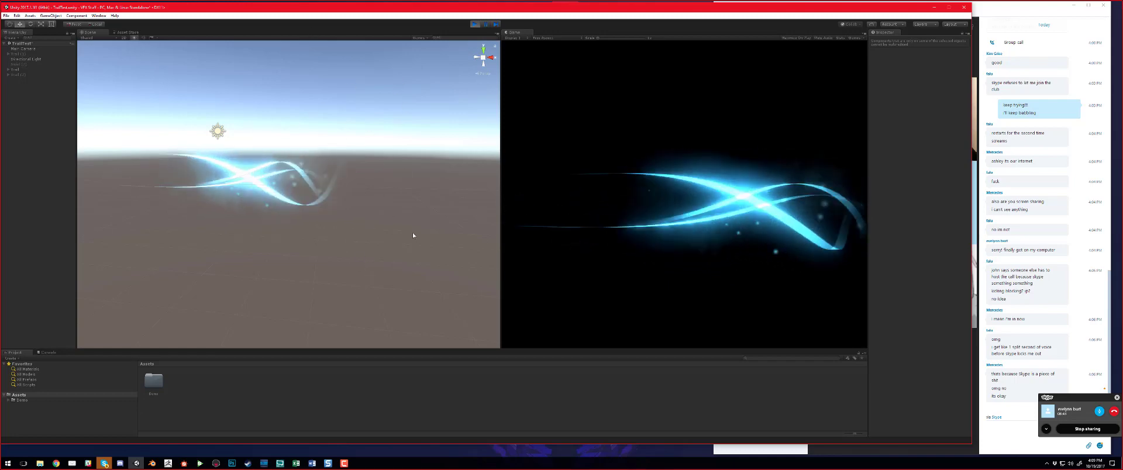
Step: Select the active trail object in the Hierarchy and examine its particle trails from several angles in the Scene view
alt+drag(431, 288, 456, 295)
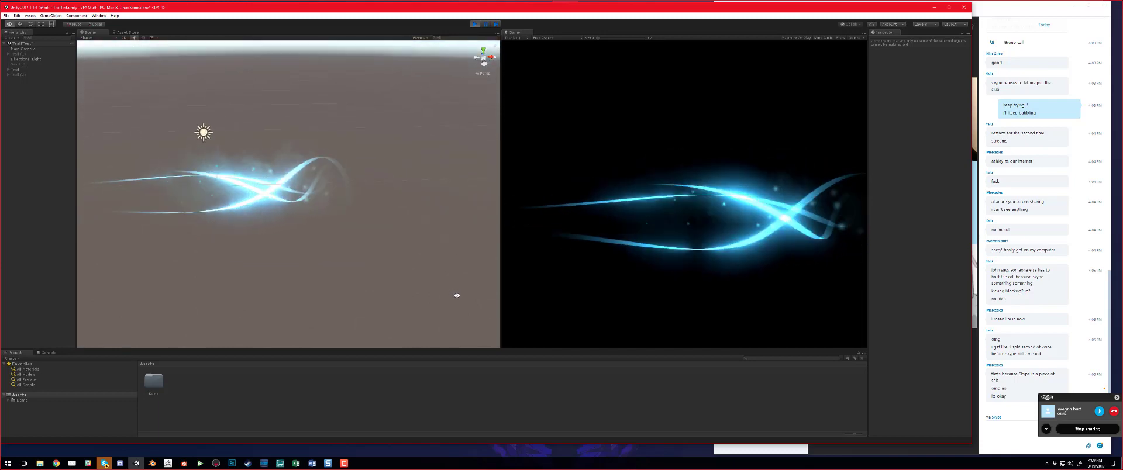
click(16, 69)
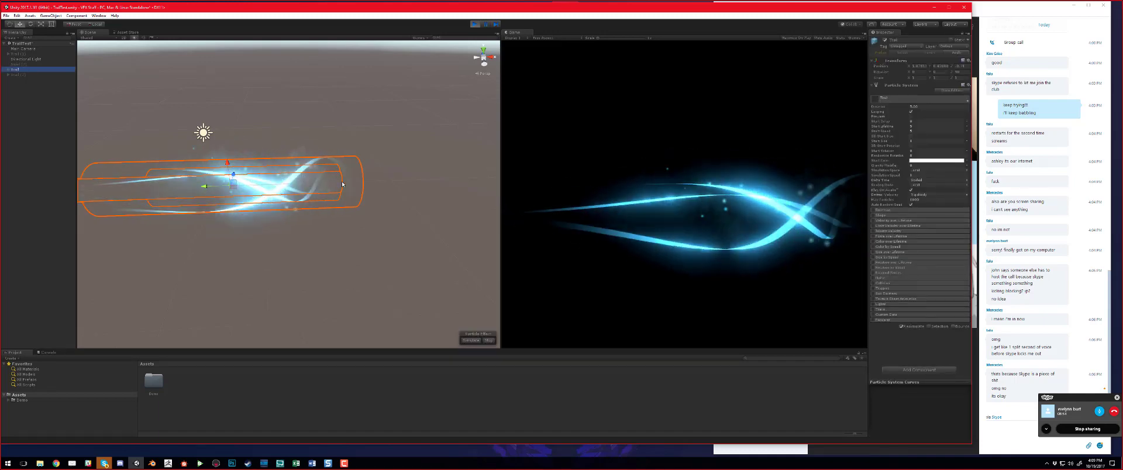
middle_drag(330, 230, 264, 233)
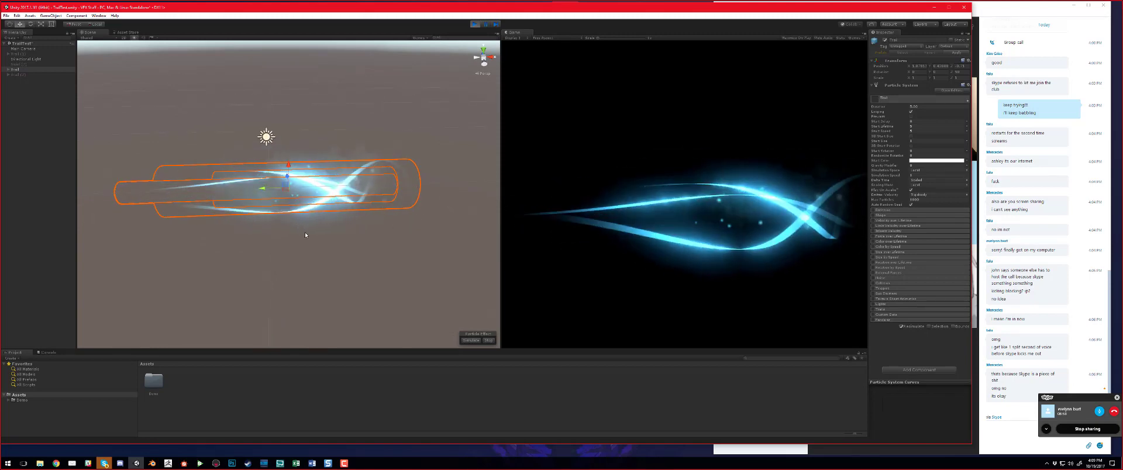
alt+drag(280, 248, 410, 263)
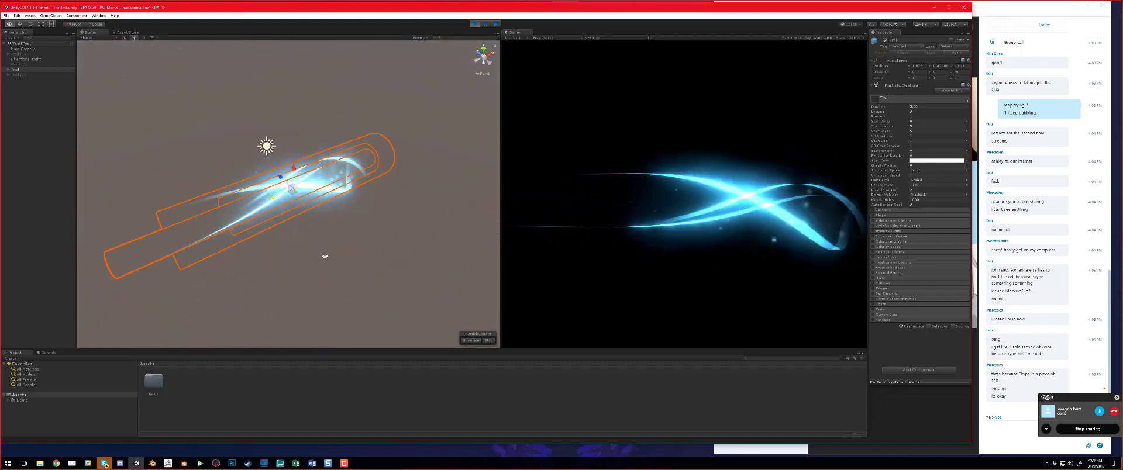
alt+drag(325, 257, 403, 216)
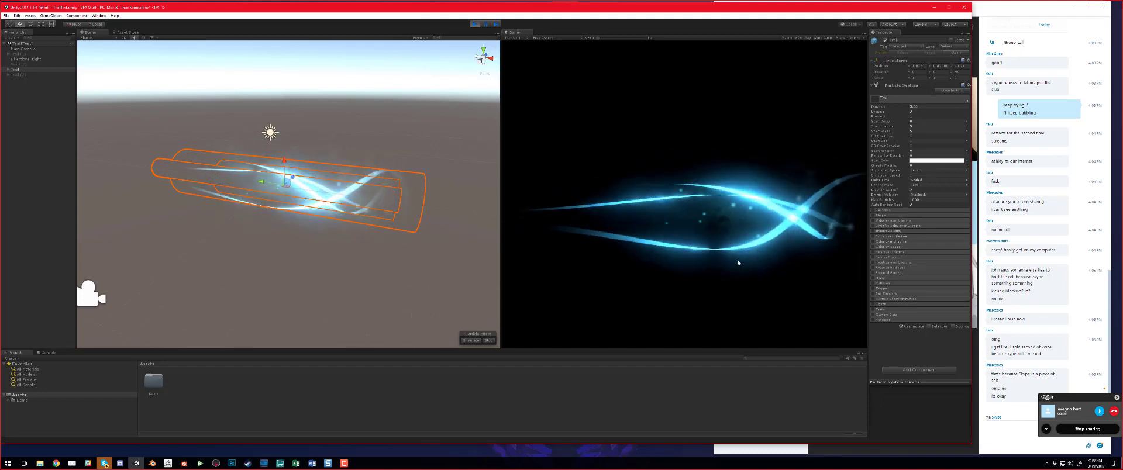
scroll(415, 231, up, 2)
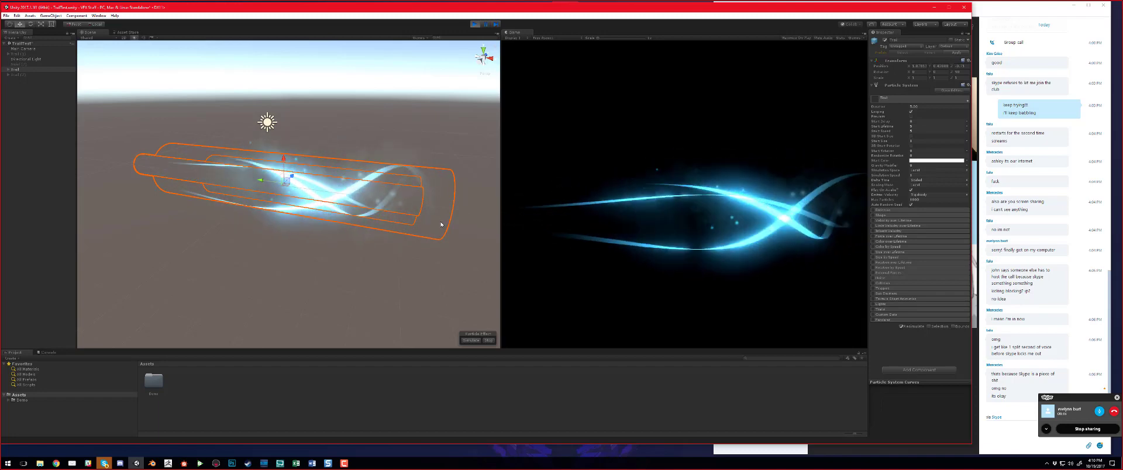
scroll(441, 228, up, 1)
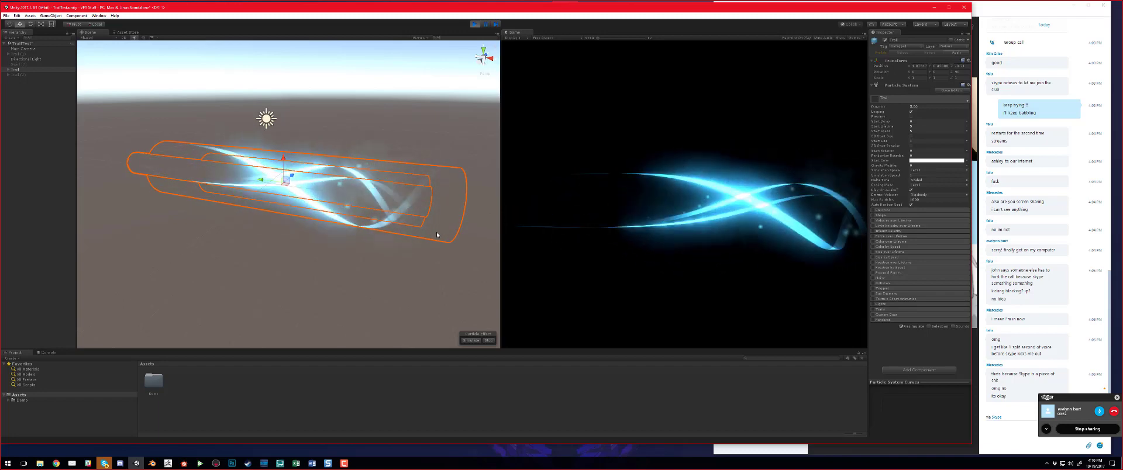
alt+drag(425, 229, 327, 241)
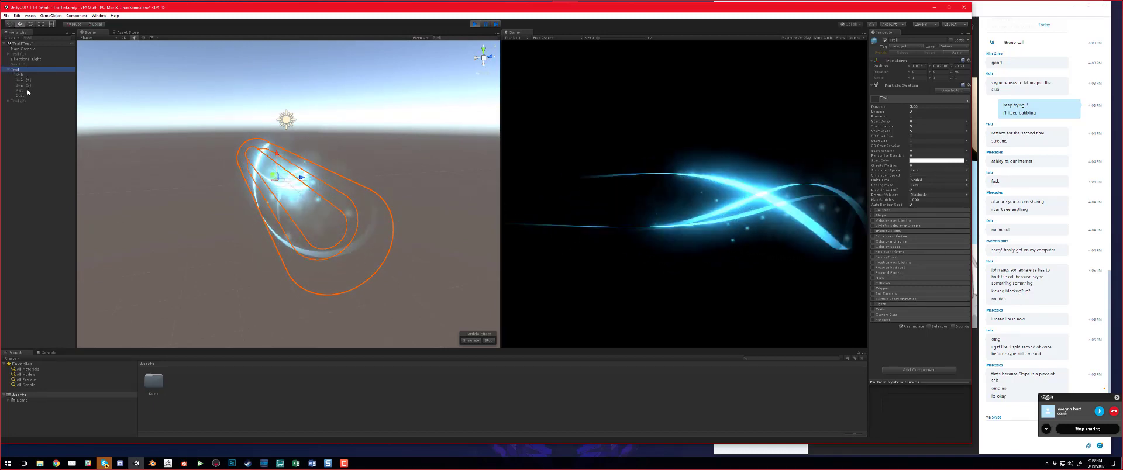
Step: Deactivate the last four child objects of the trail, leaving only its first mesh active, and view the remaining streak
click(25, 95)
shift+click(30, 81)
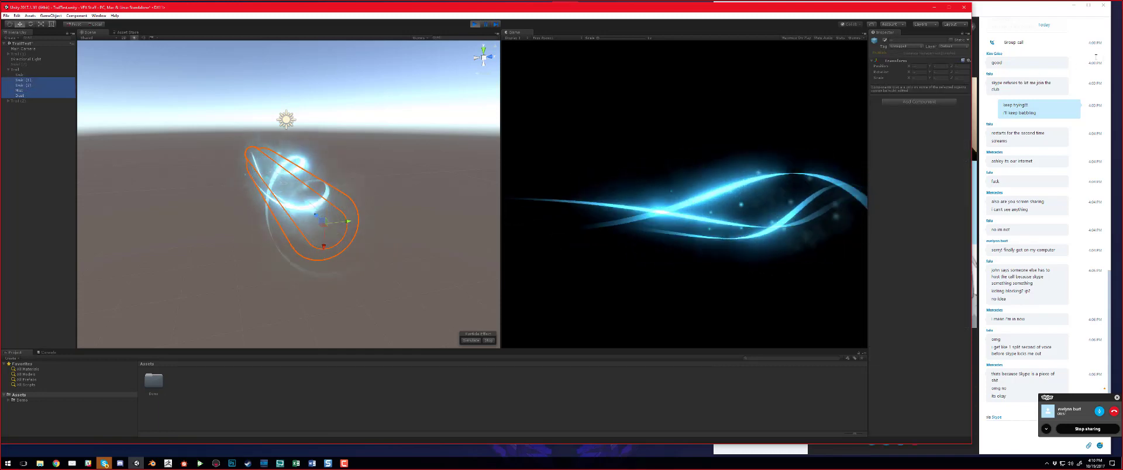
click(885, 41)
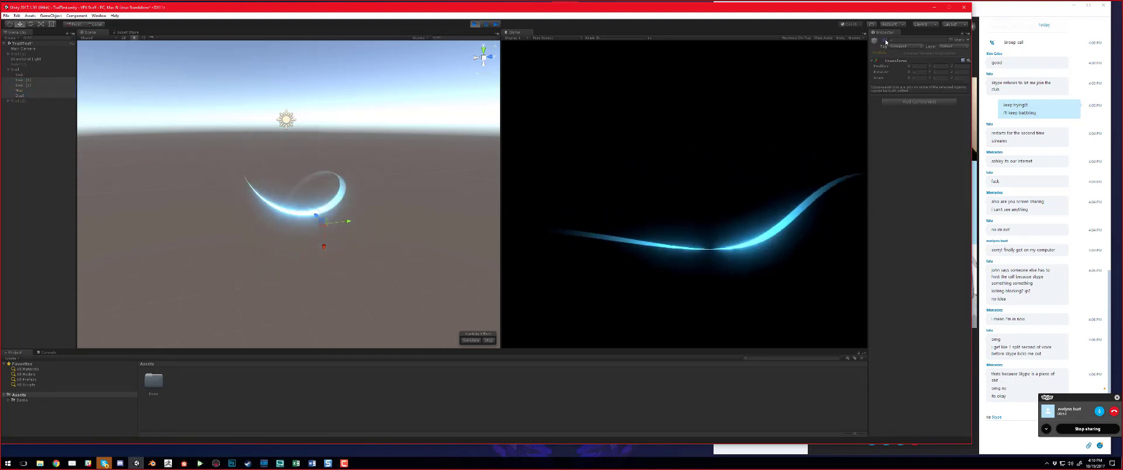
alt+drag(375, 219, 438, 285)
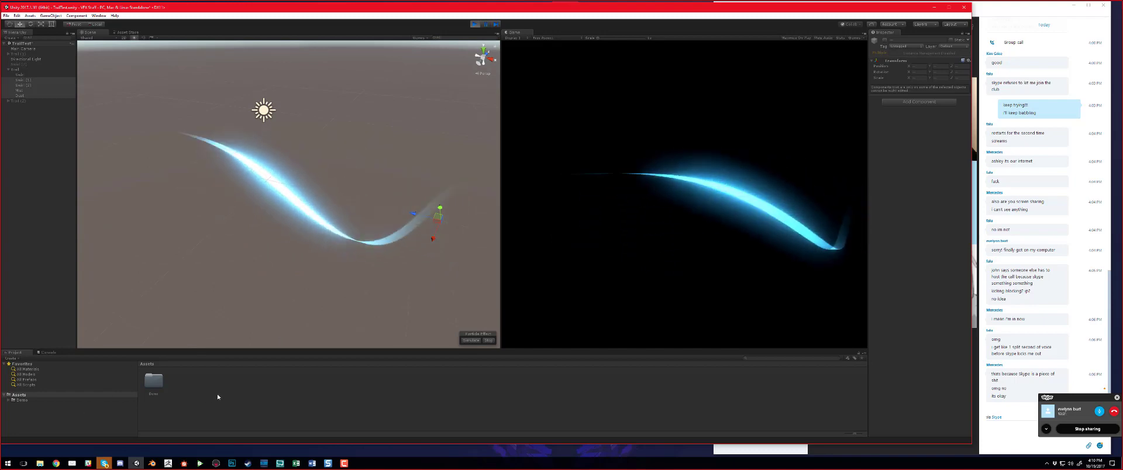
click(1012, 382)
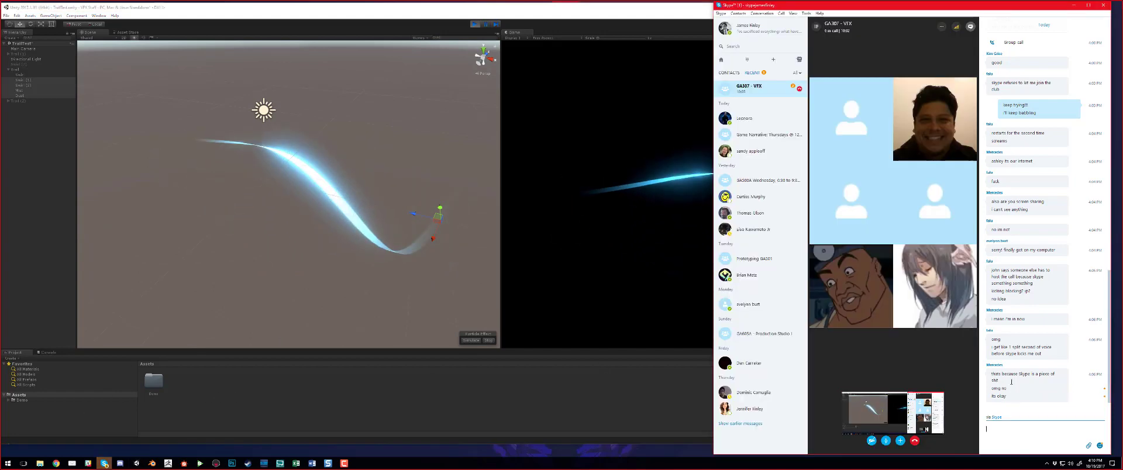
click(314, 331)
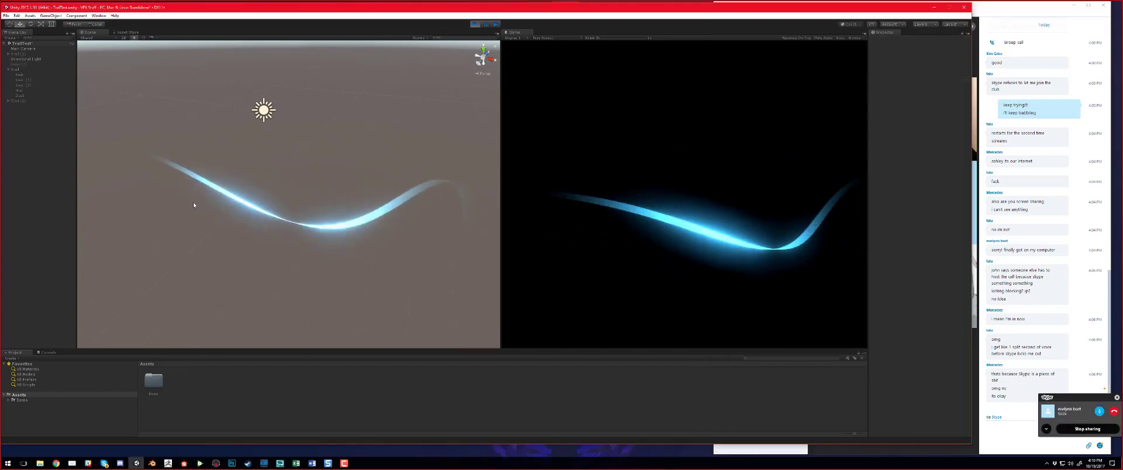
Step: Select the first child mesh of the trail and change its material's shader to Standard
click(70, 74)
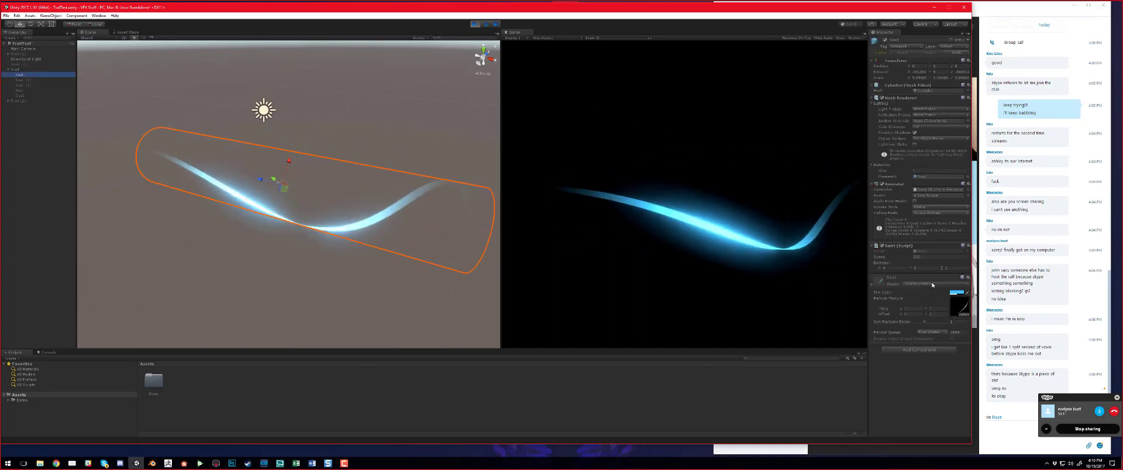
click(932, 284)
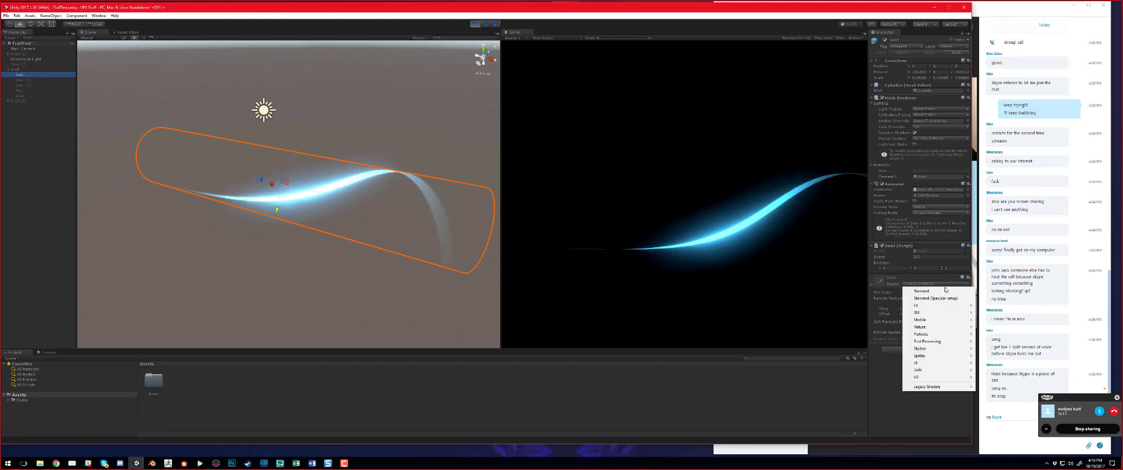
click(946, 292)
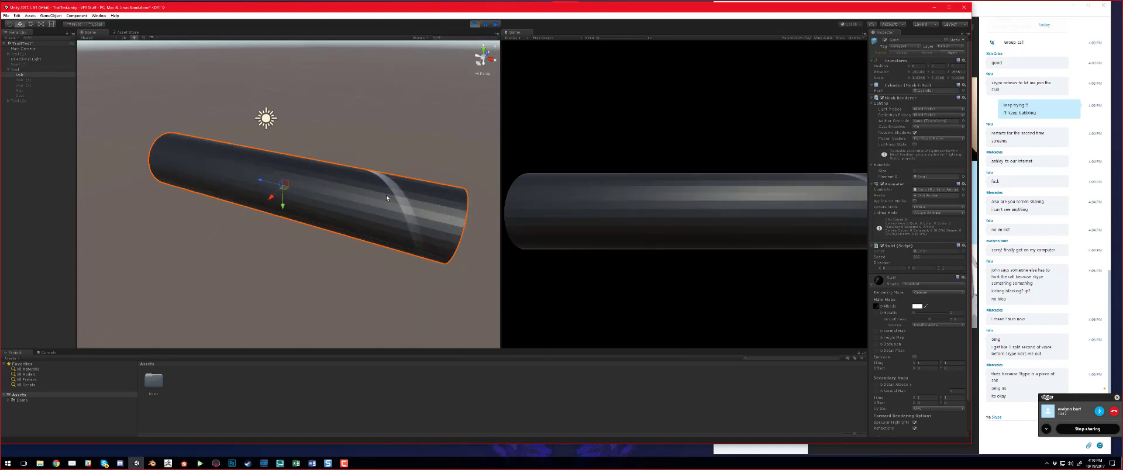
Step: Examine the solid cylinder mesh and the streak texture moving around its surface from several angles in the Scene view
alt+drag(401, 197, 352, 206)
middle_drag(386, 228, 343, 187)
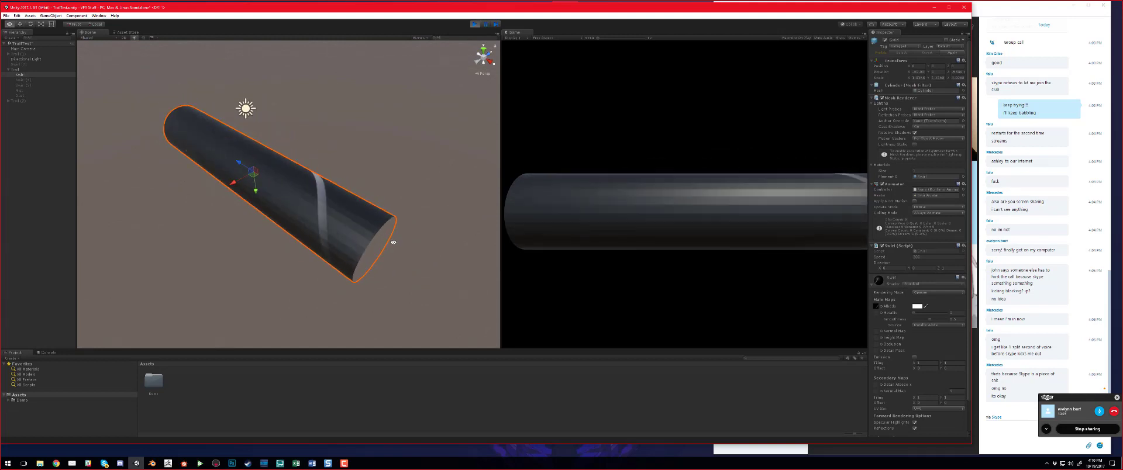
alt+drag(393, 241, 394, 213)
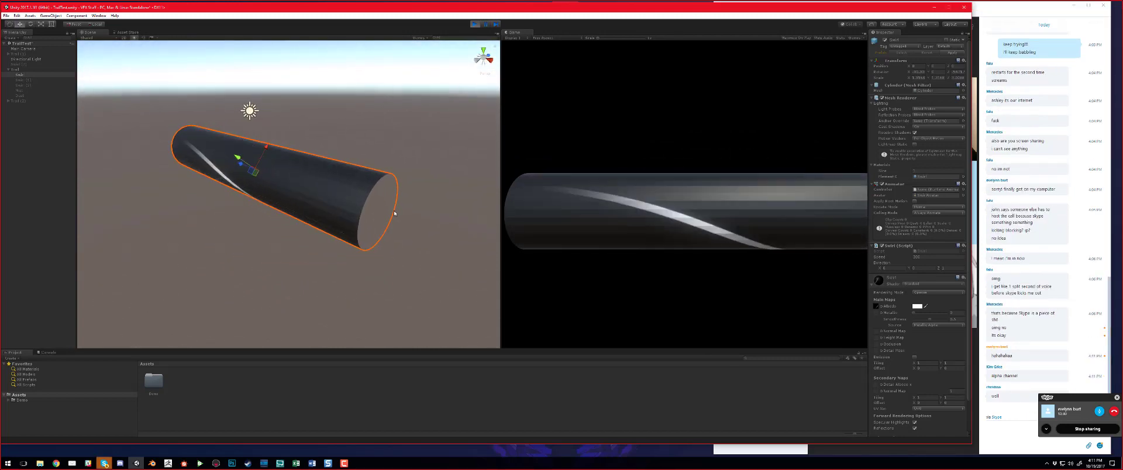
scroll(375, 218, up, 2)
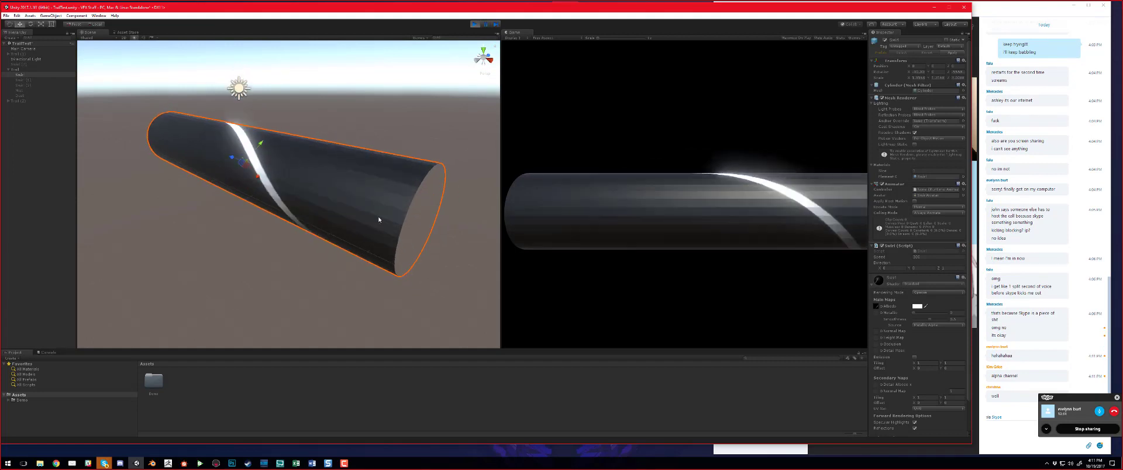
alt+drag(378, 245, 314, 201)
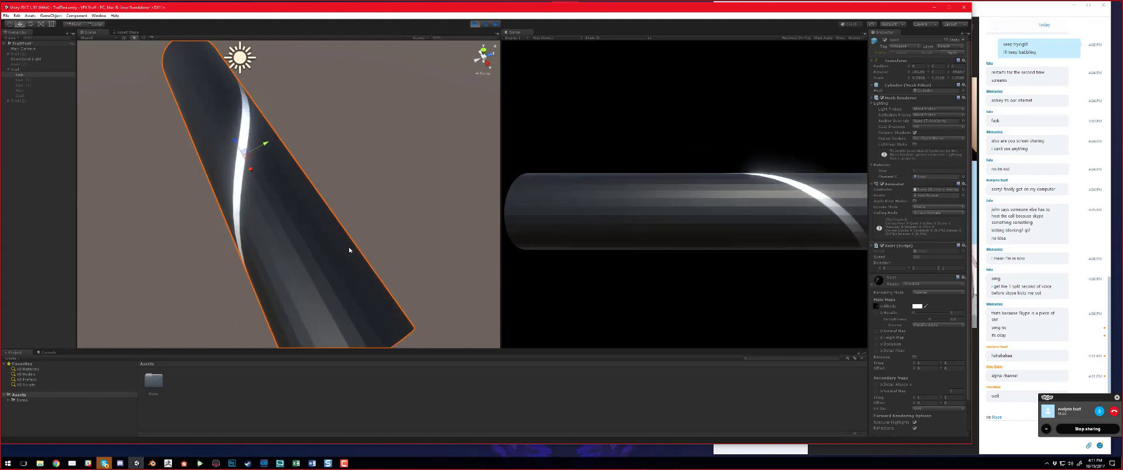
alt+drag(337, 262, 452, 258)
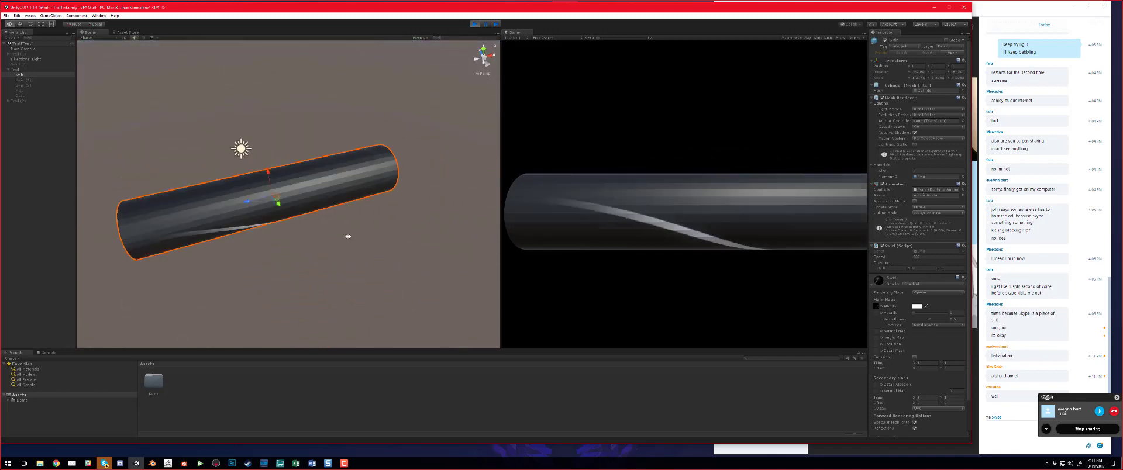
alt+drag(313, 214, 156, 178)
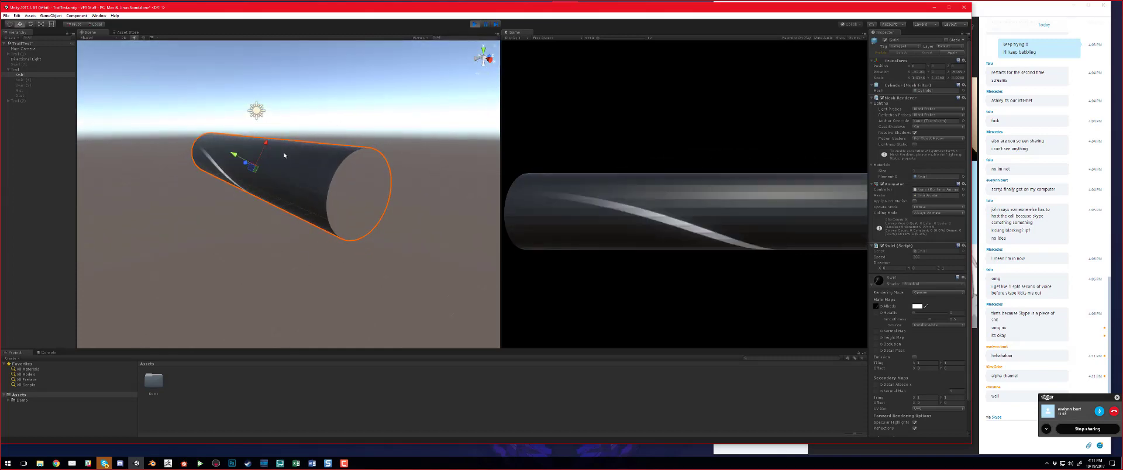
alt+drag(359, 212, 345, 264)
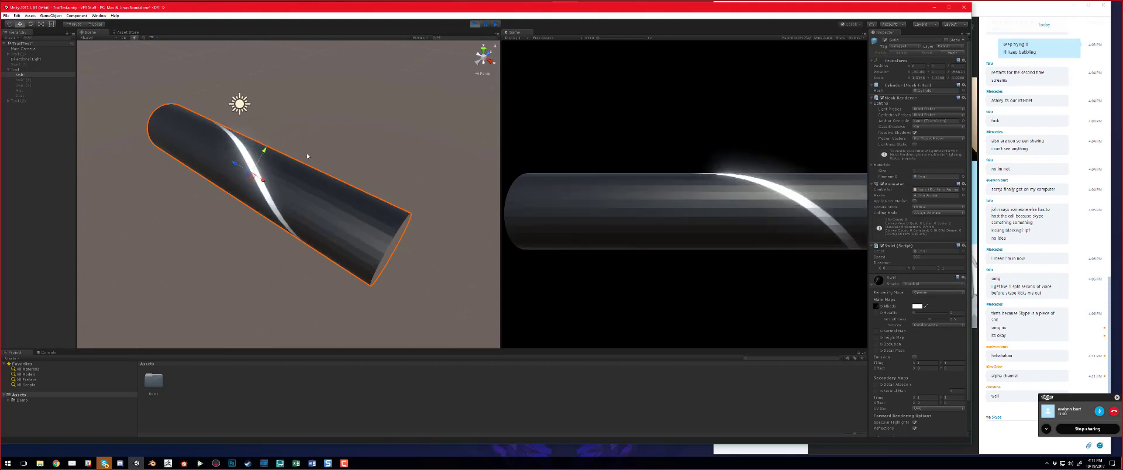
alt+drag(357, 228, 347, 168)
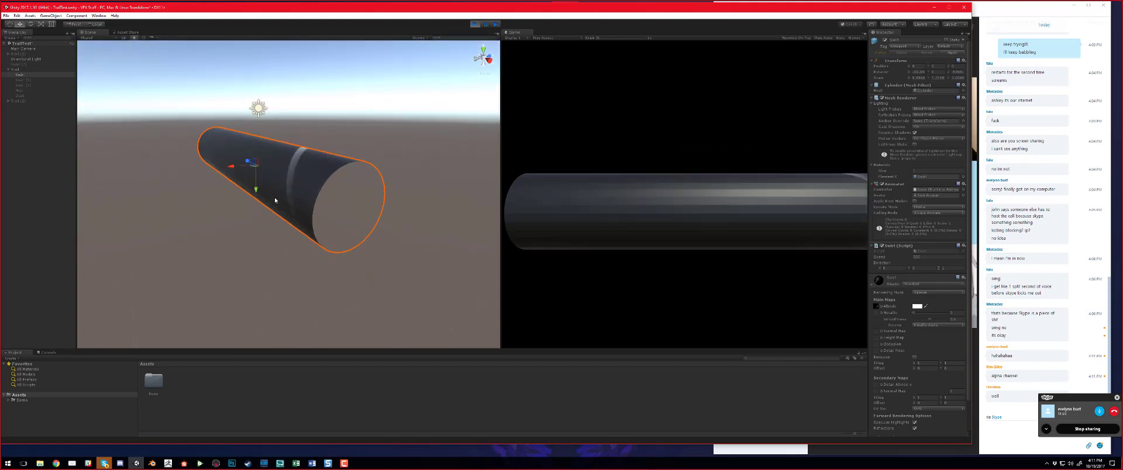
alt+drag(333, 139, 349, 182)
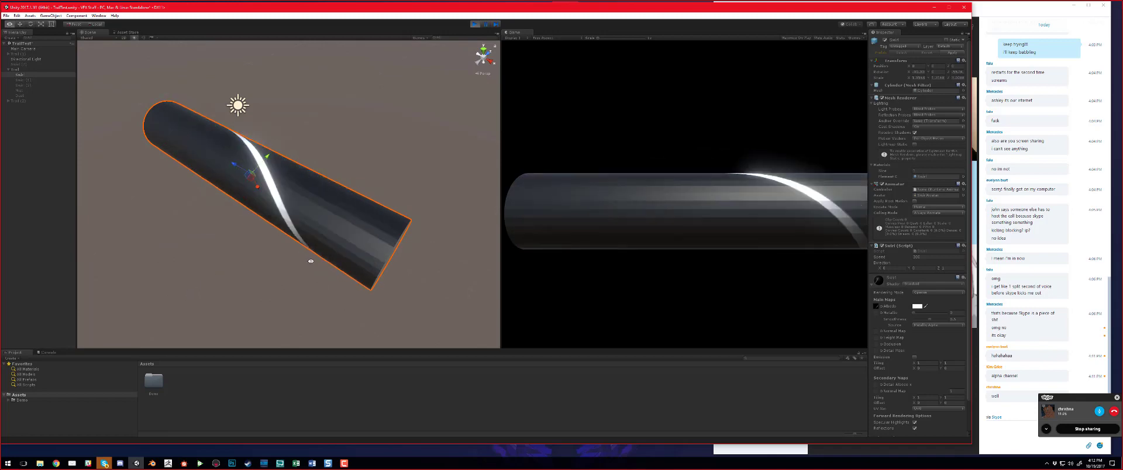
alt+drag(310, 261, 176, 158)
alt+drag(296, 218, 437, 227)
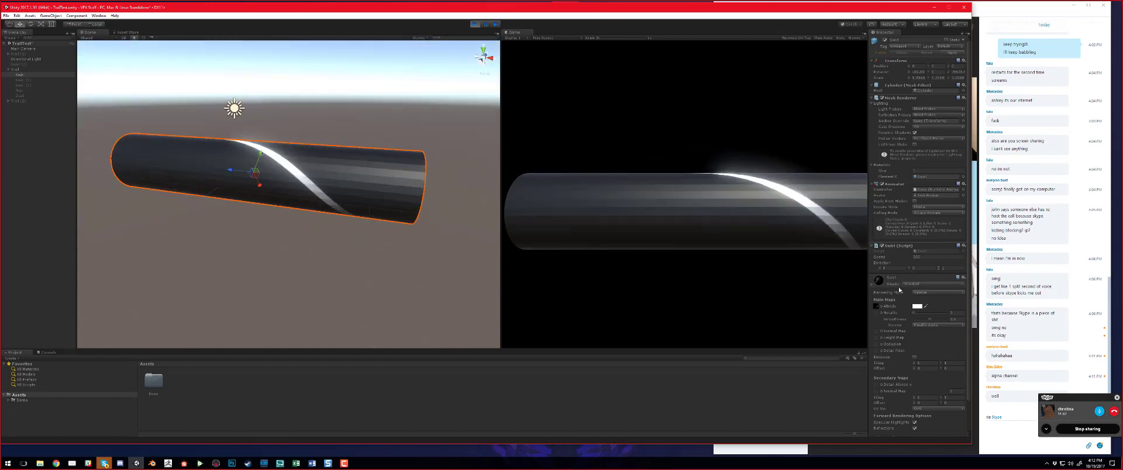
click(918, 285)
click(433, 214)
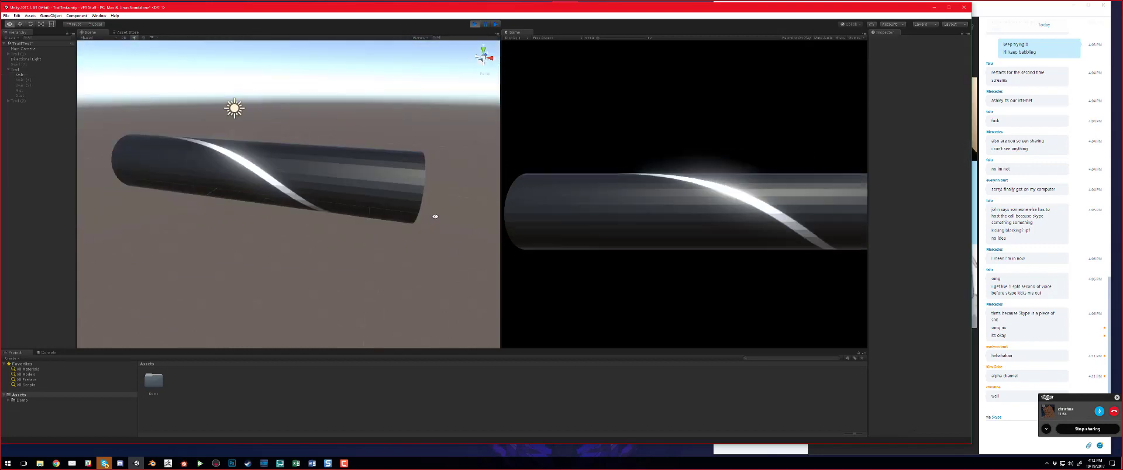
alt+drag(432, 214, 382, 228)
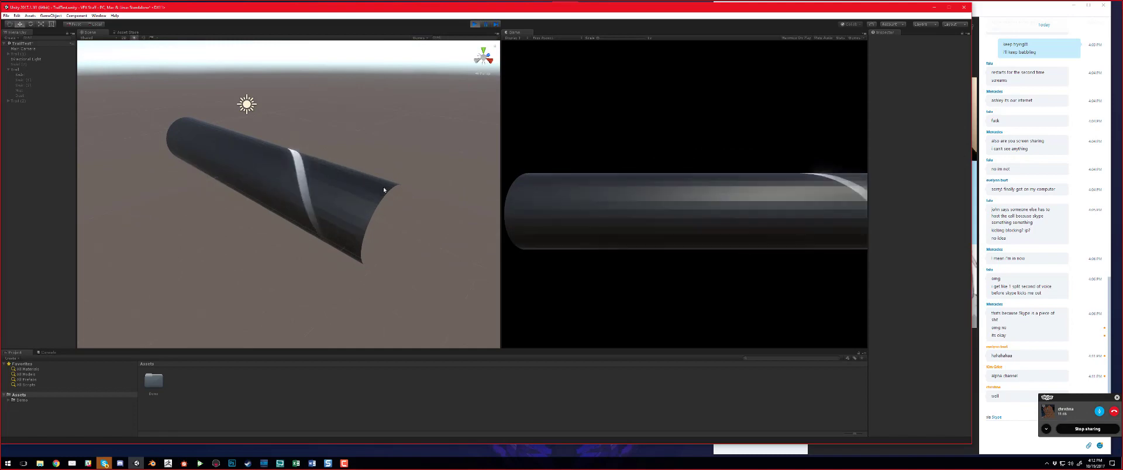
Step: Set the shader of the first child mesh's material back to Particles/Additive
click(20, 74)
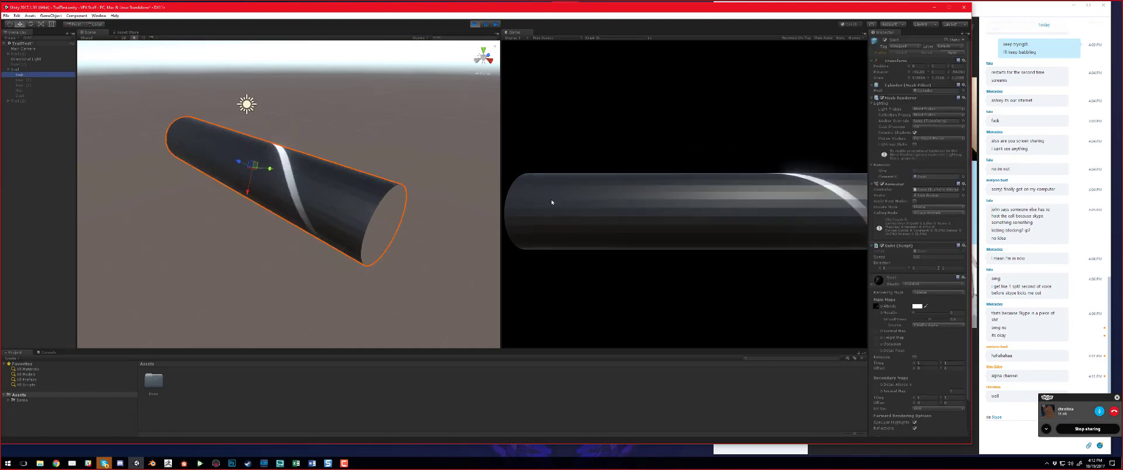
click(915, 285)
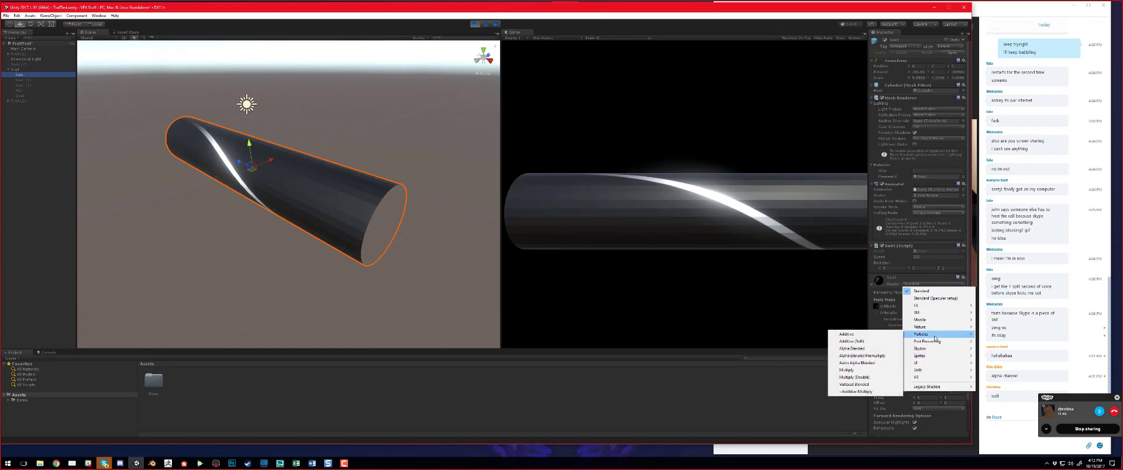
click(882, 335)
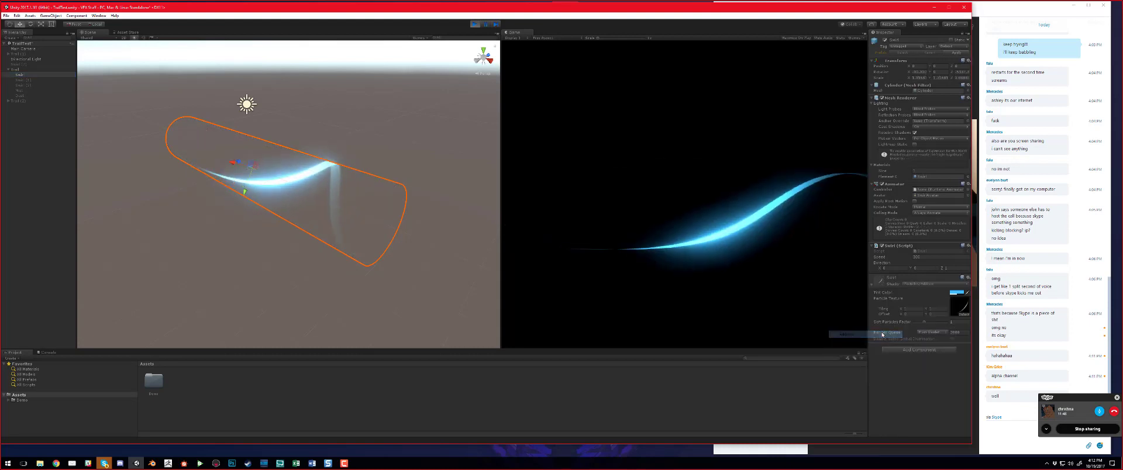
alt+drag(441, 226, 477, 250)
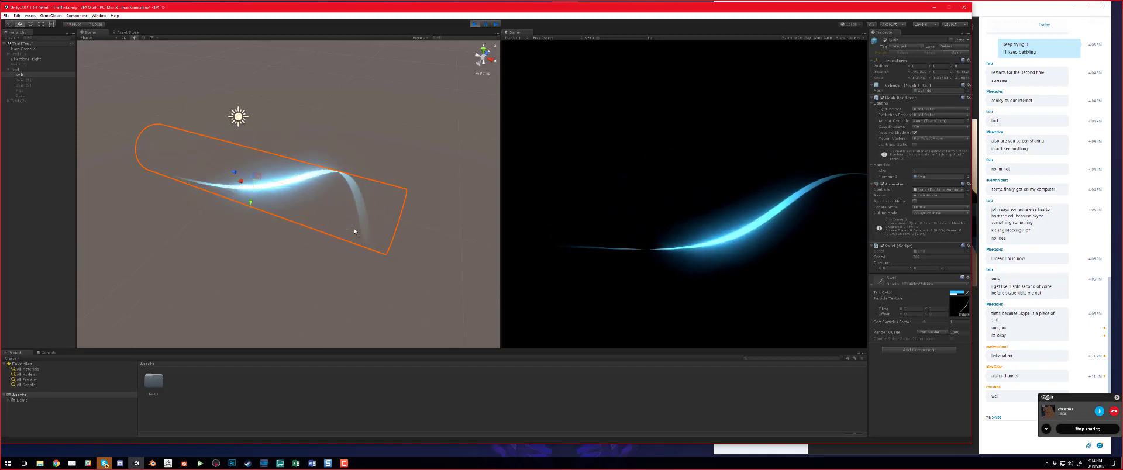
Step: Compare the trail with the Main Camera's Post Processing Behaviour on and off, leave it disabled, and inspect the streak without glow
click(23, 48)
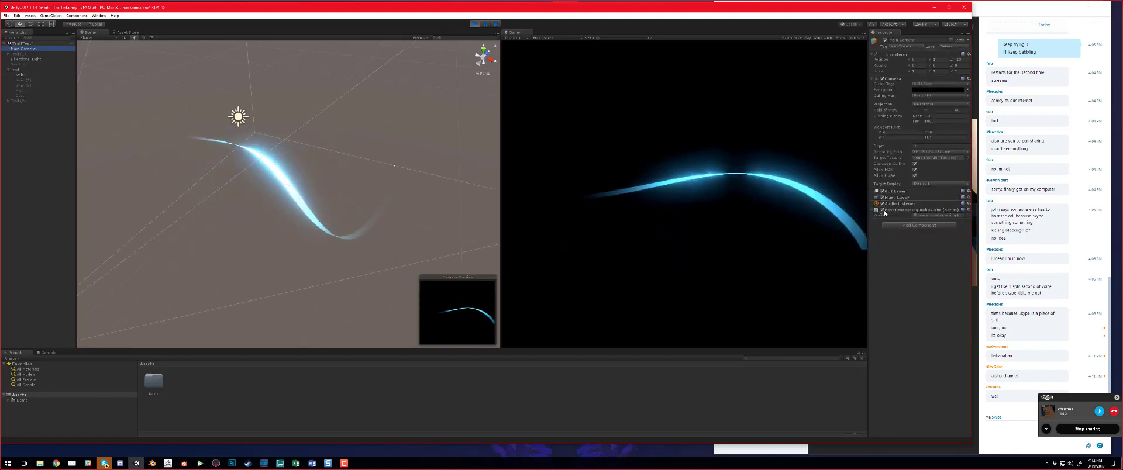
click(882, 210)
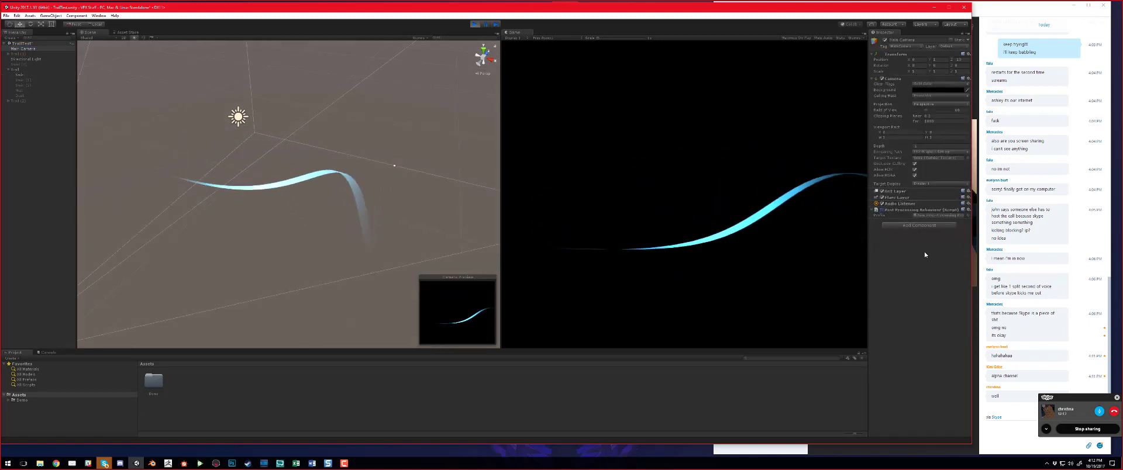
click(882, 209)
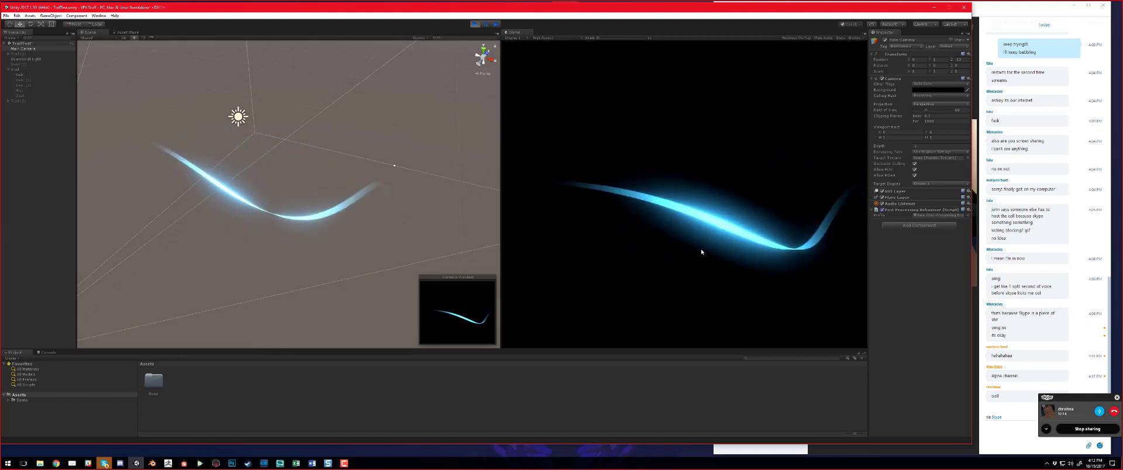
click(882, 210)
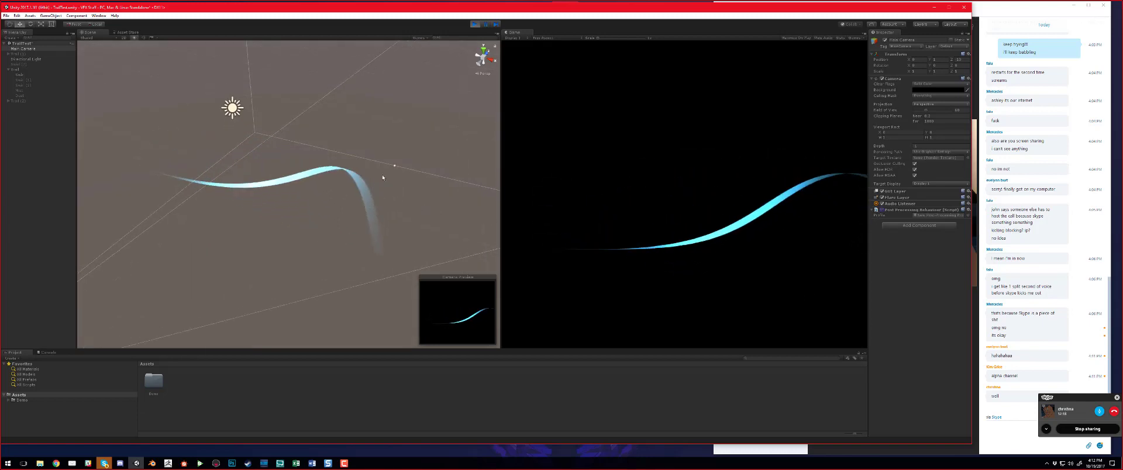
alt+drag(358, 165, 292, 185)
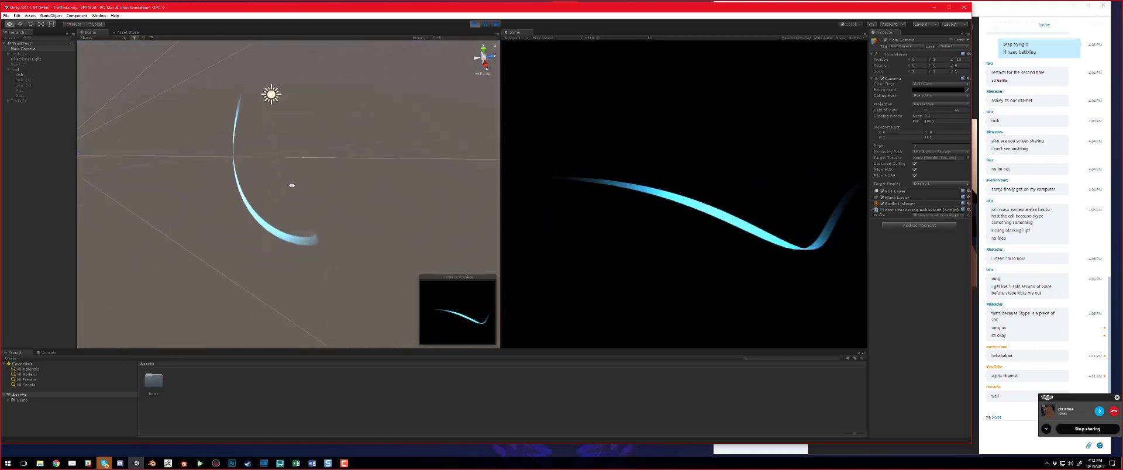
alt+drag(373, 177, 387, 163)
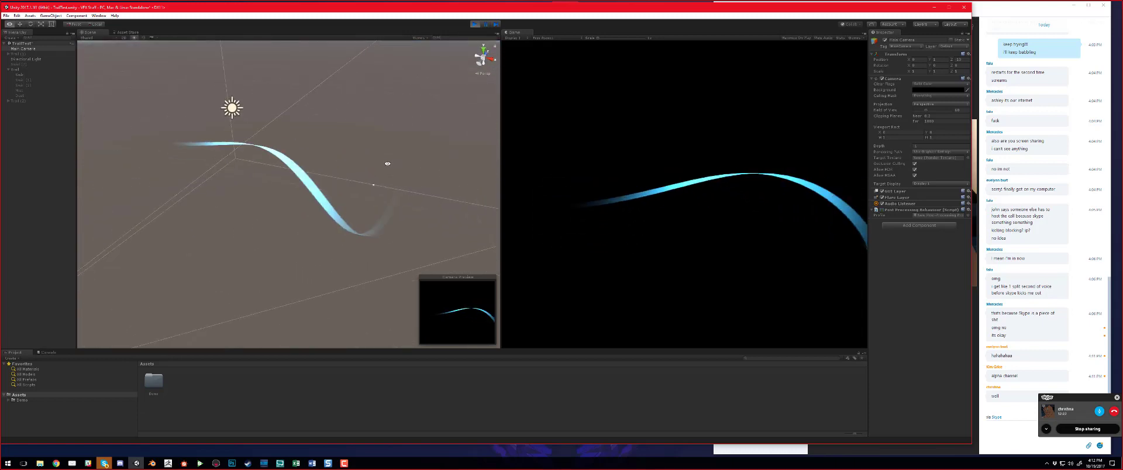
Step: Reactivate the second and third child meshes of the trail, examining how the nested cylinders overlap in the Scene view
click(30, 80)
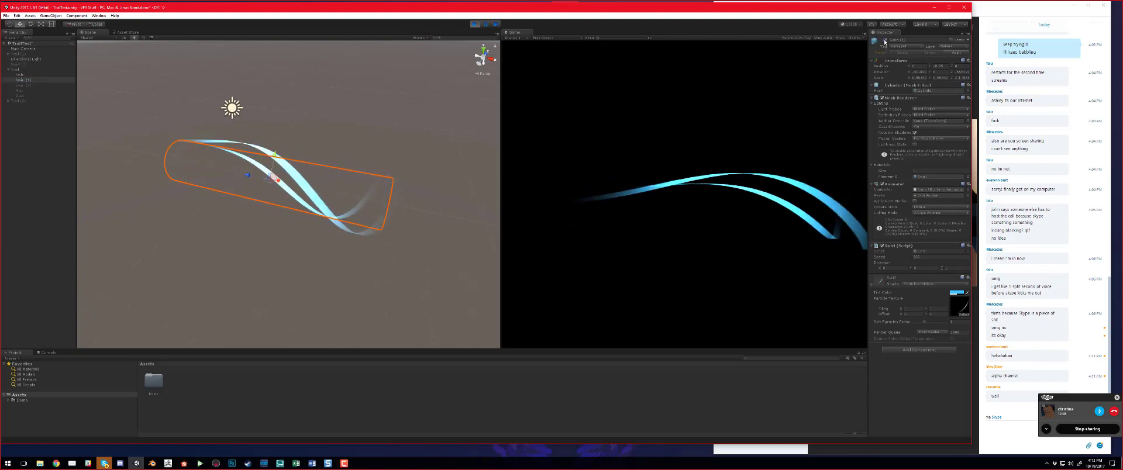
click(27, 69)
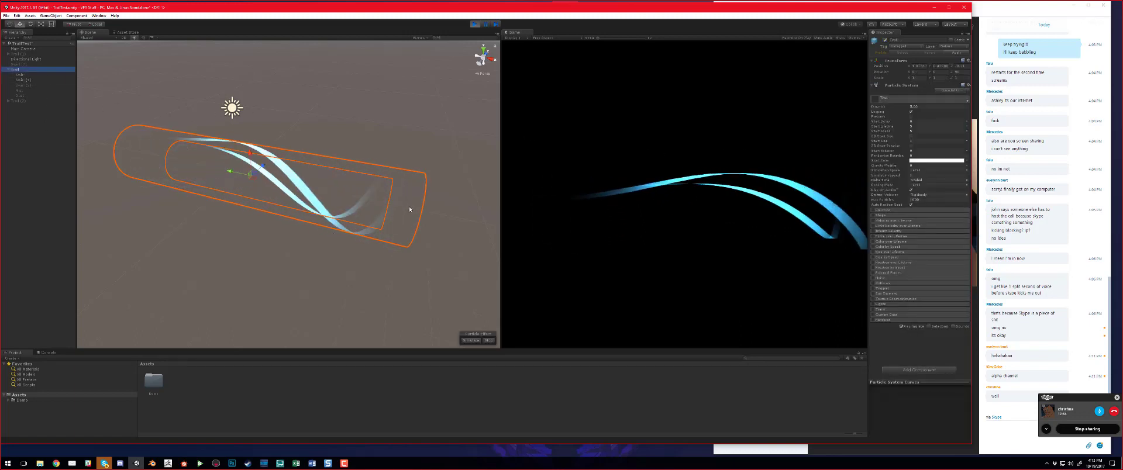
alt+drag(381, 219, 383, 201)
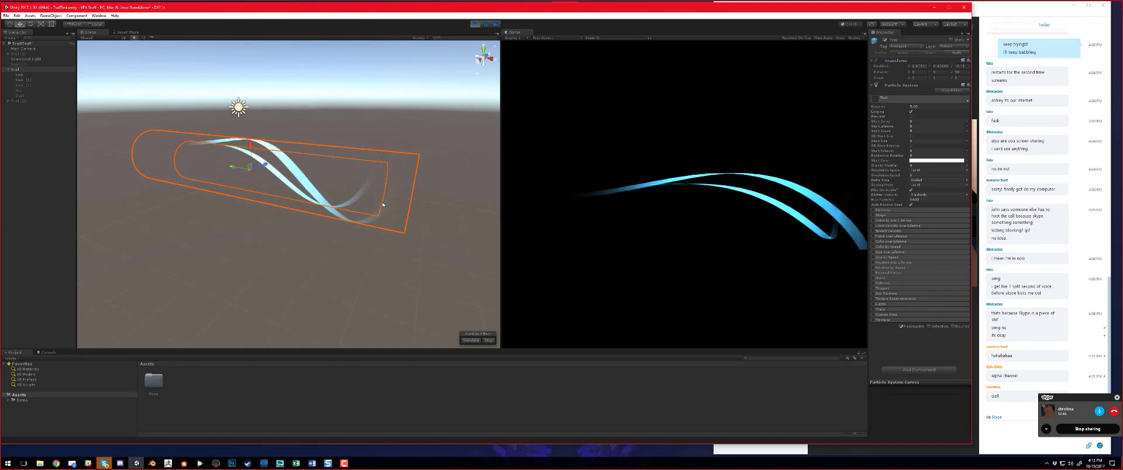
mouse_move(372, 230)
alt+mouse_down()
mouse_move(321, 228)
mouse_move(372, 237)
alt+mouse_up()
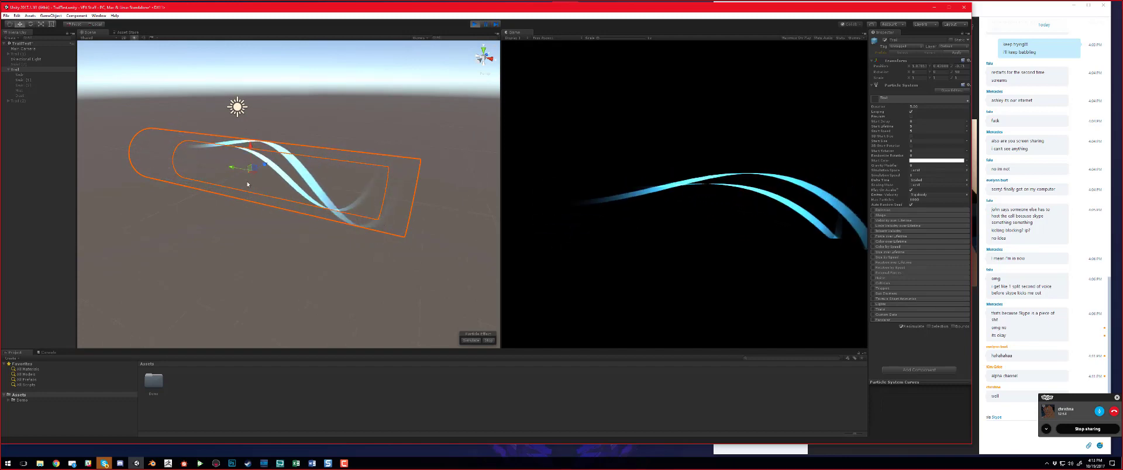
click(33, 86)
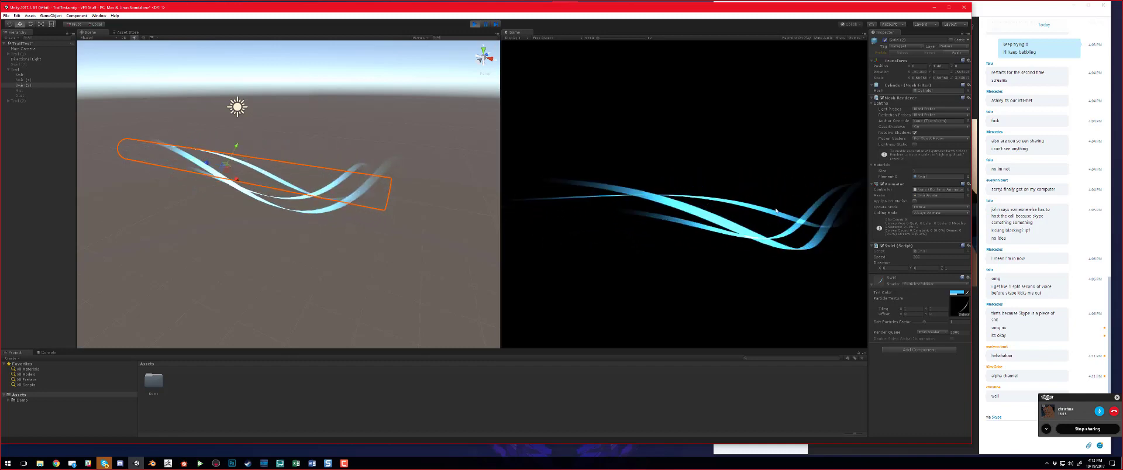
Step: Reactivate the trail's mist and dust particle systems, stop play mode, and examine the complete glowing effect in the Scene view
click(23, 69)
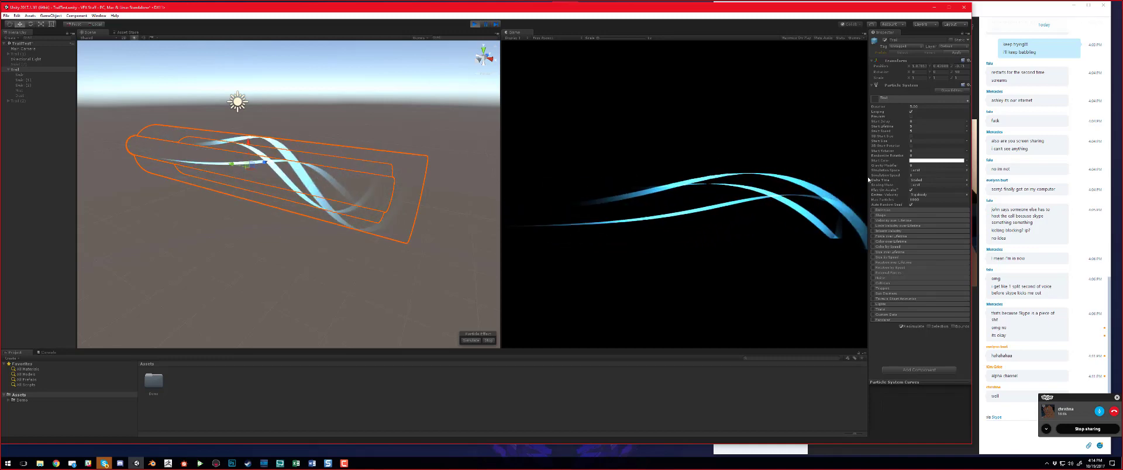
click(26, 90)
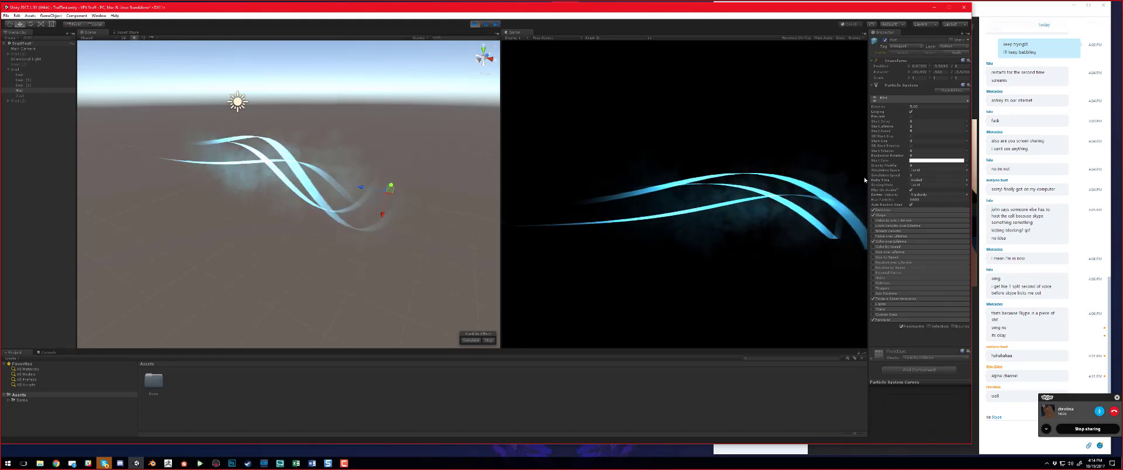
click(29, 96)
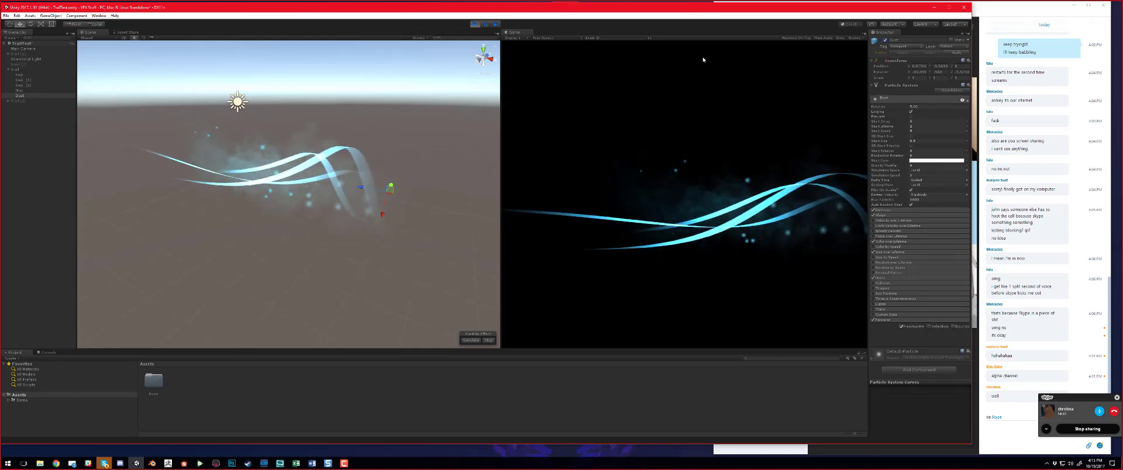
click(474, 25)
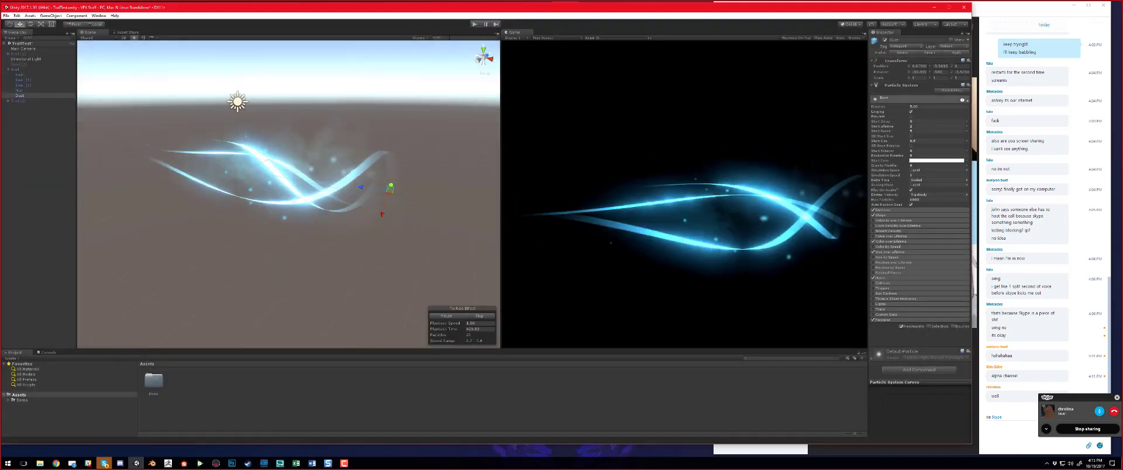
scroll(304, 226, down, 9)
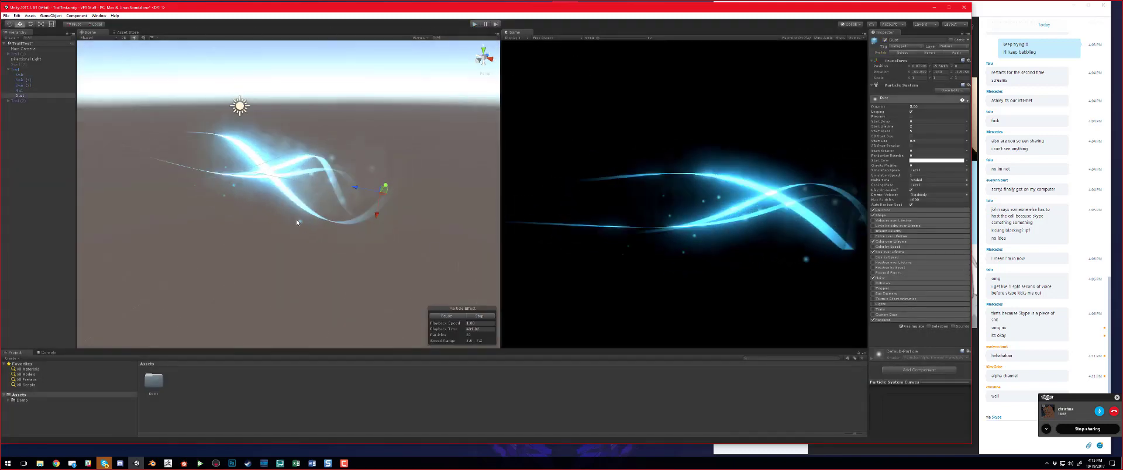
scroll(304, 226, up, 8)
alt+drag(393, 224, 414, 242)
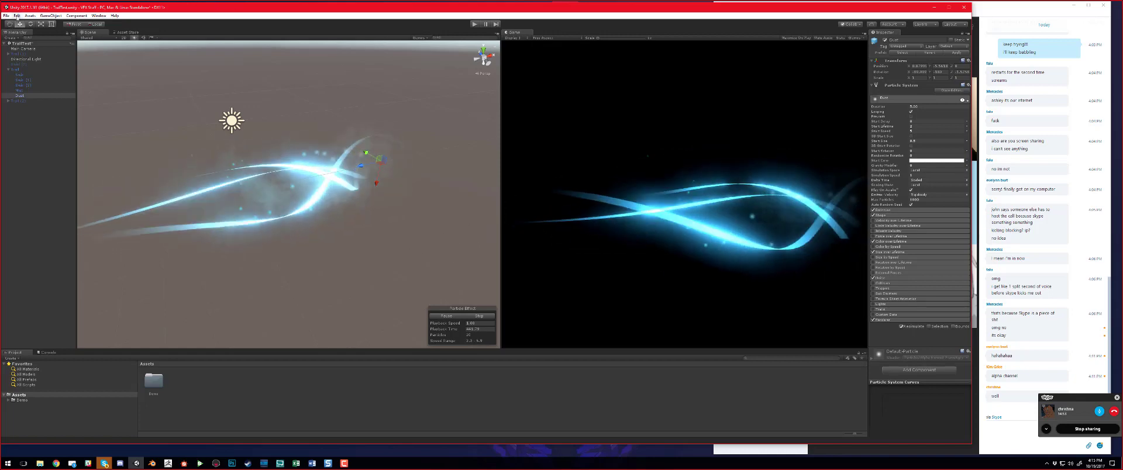
Step: Create a new 3D project named Swirls, saving the changes in the current scene
click(6, 16)
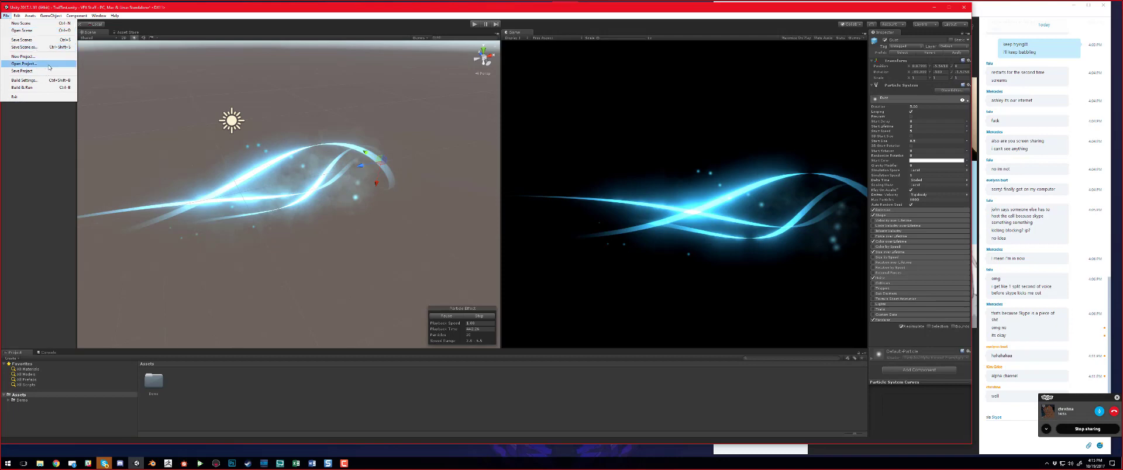
click(49, 63)
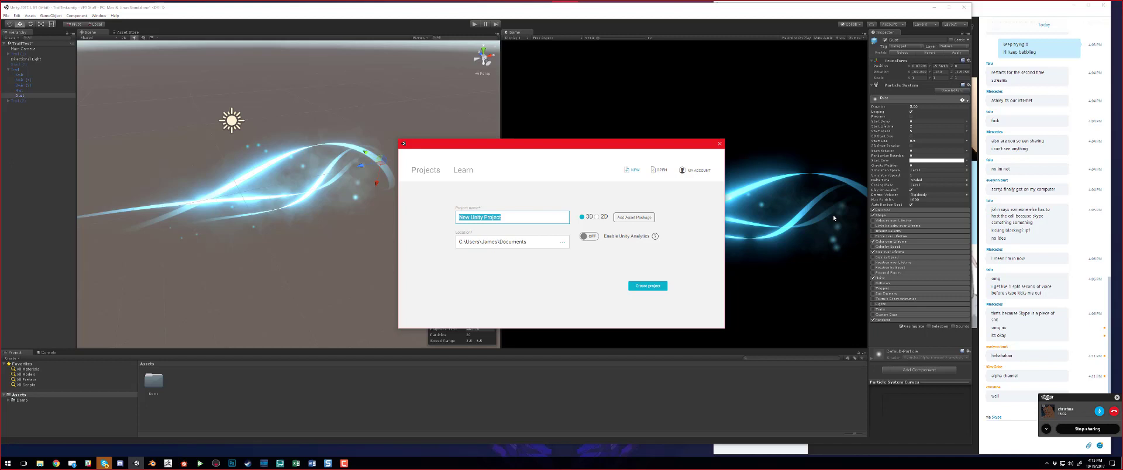
text(Swirls)
click(656, 291)
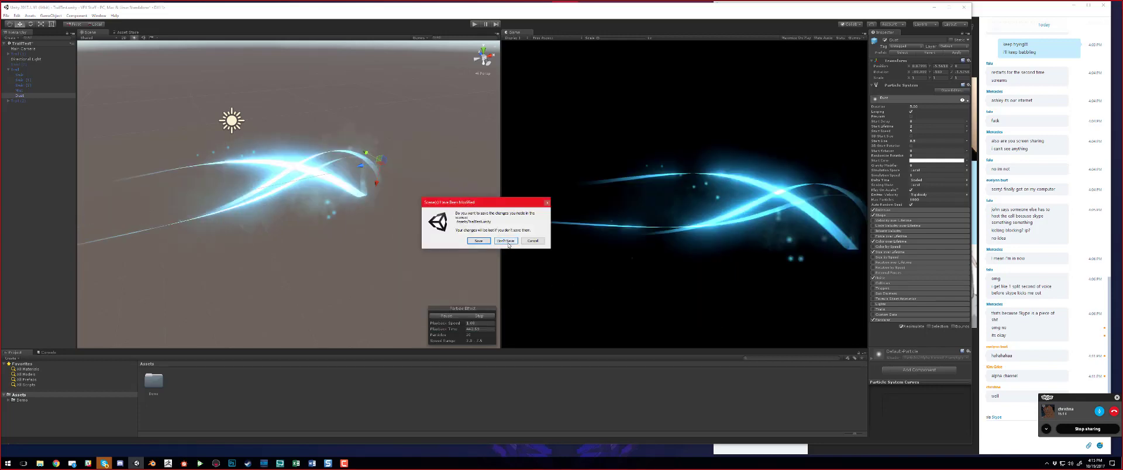
click(475, 240)
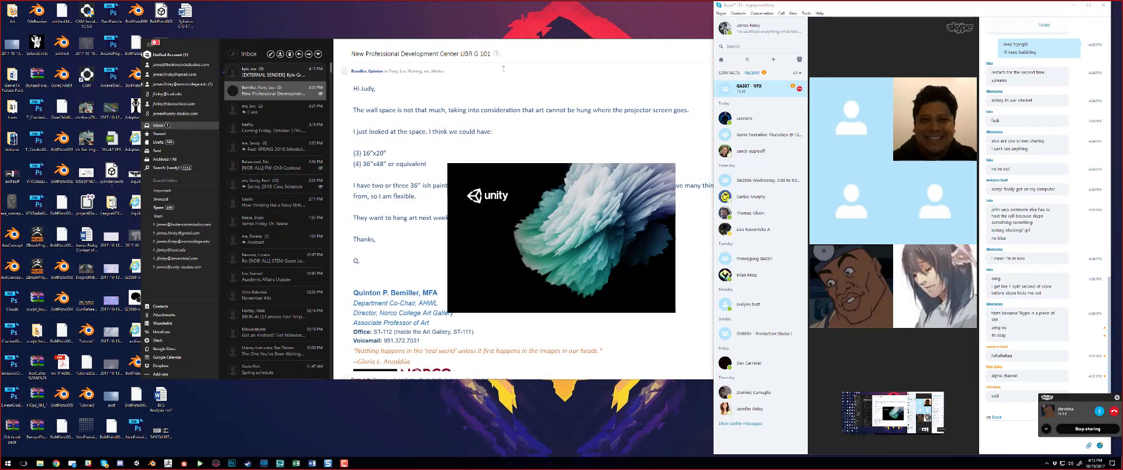
Step: Minimize the mail window and fit the new project's Unity window beside the chat
click(683, 47)
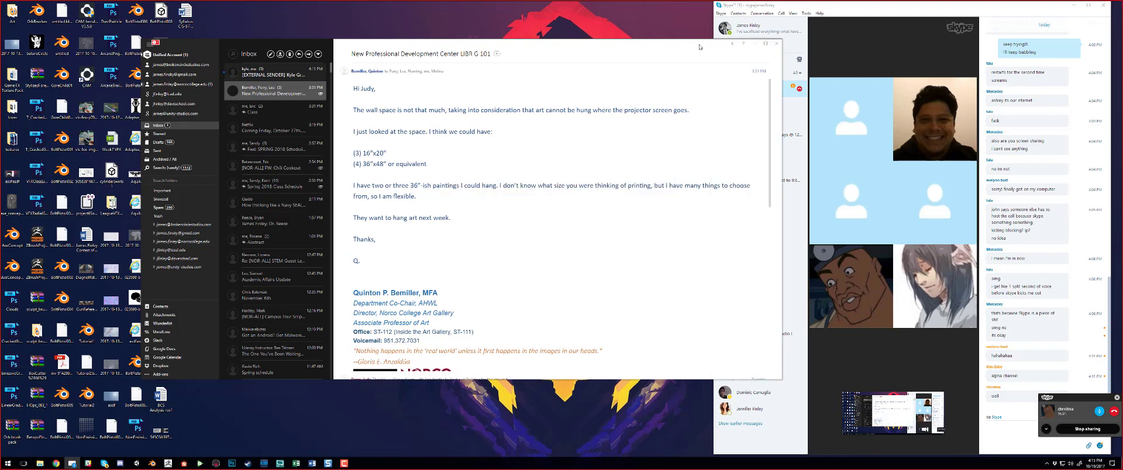
click(754, 43)
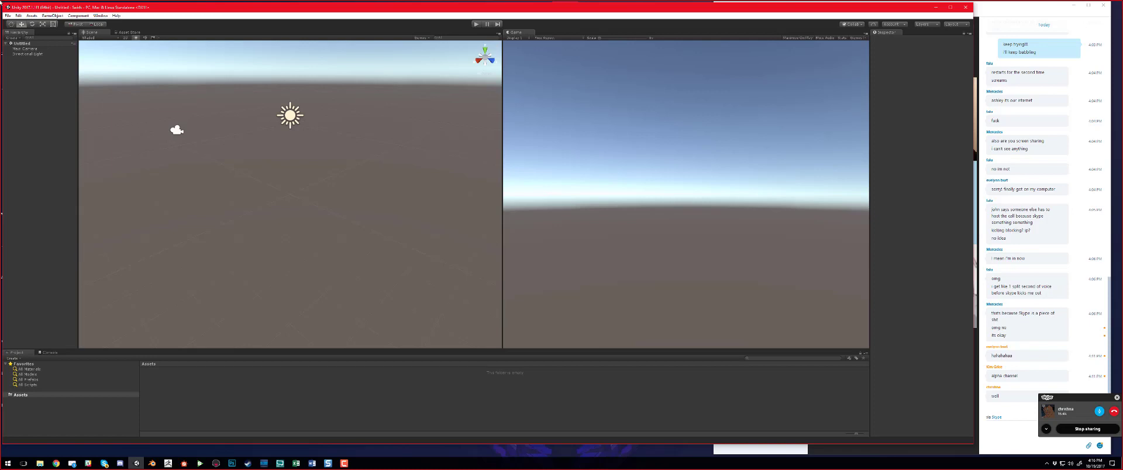
drag(64, 11, 66, 12)
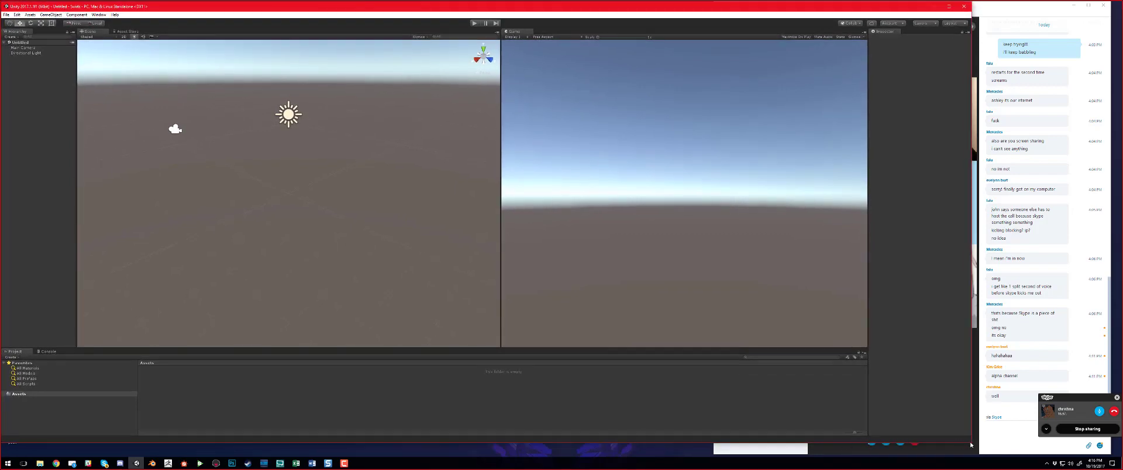
drag(972, 445, 977, 455)
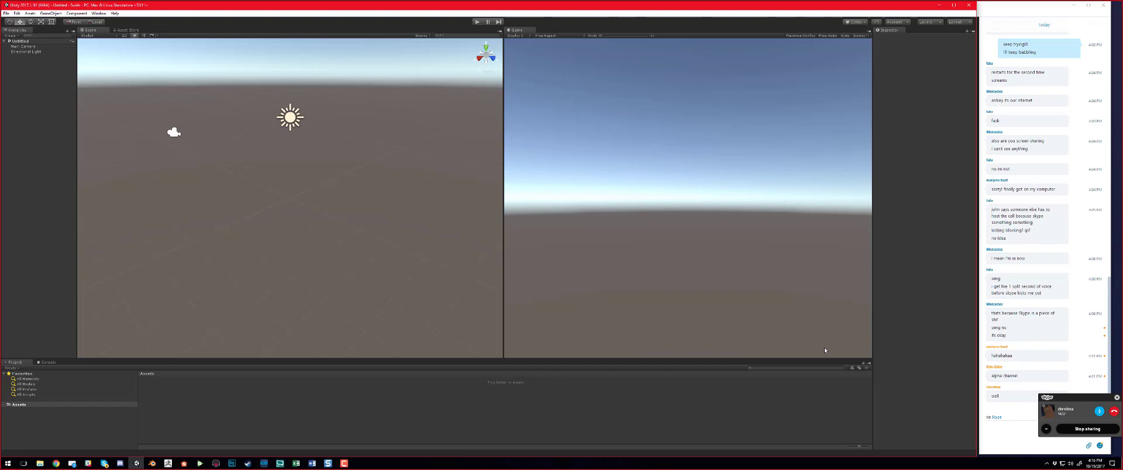
Step: Set the Main Camera's Clear Flags to Solid Color and its background to black
click(35, 48)
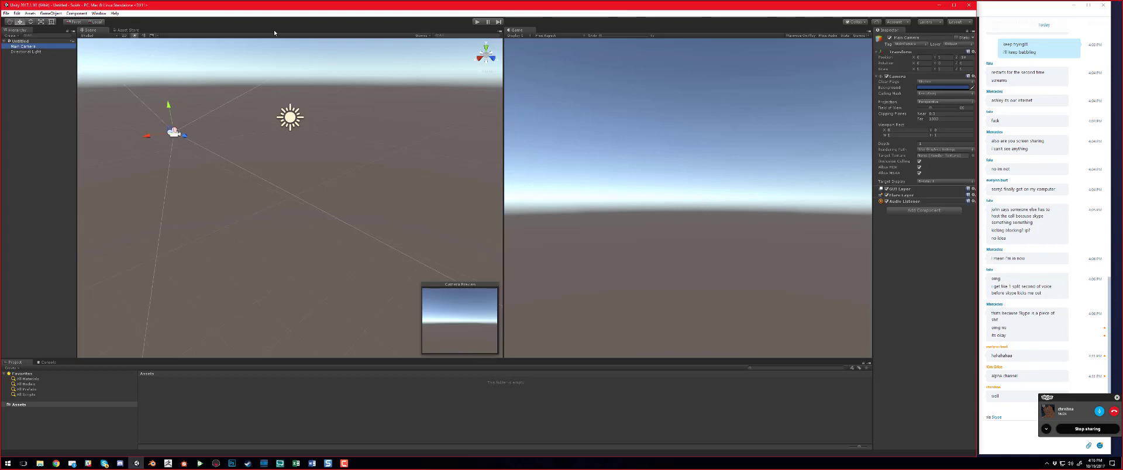
click(923, 82)
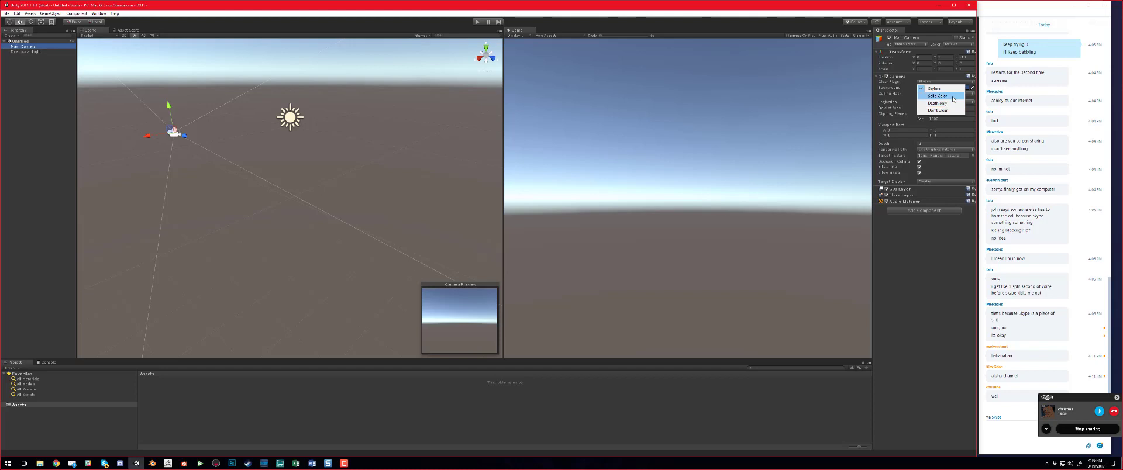
click(936, 96)
click(929, 88)
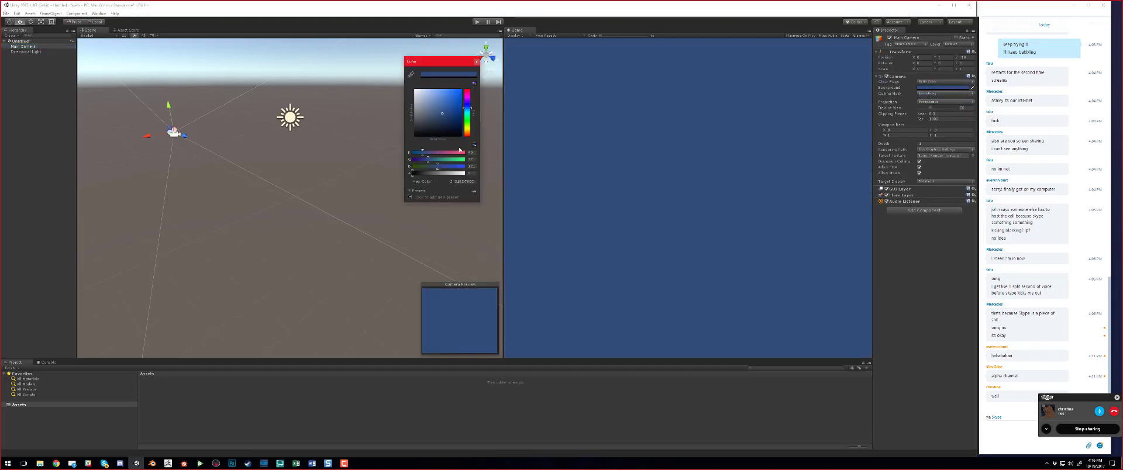
drag(427, 126, 370, 178)
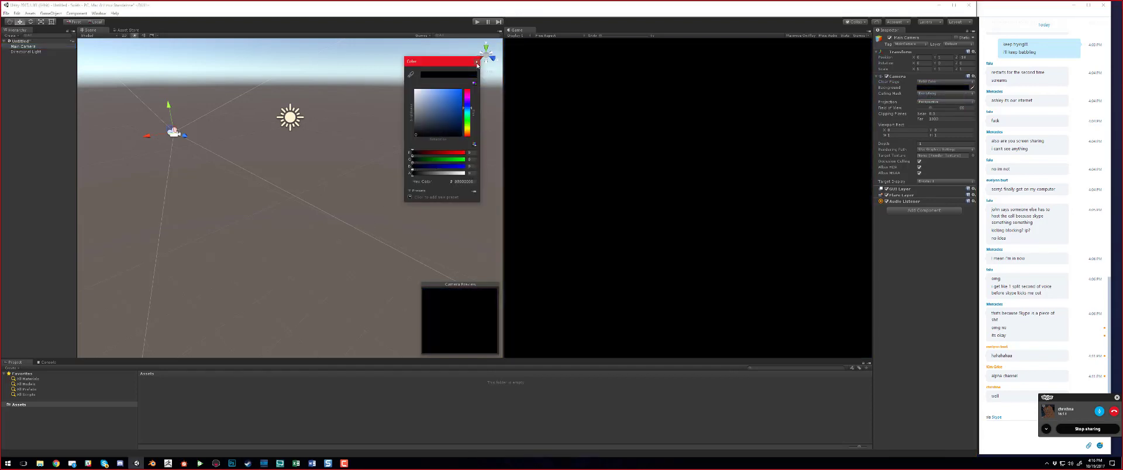
click(476, 62)
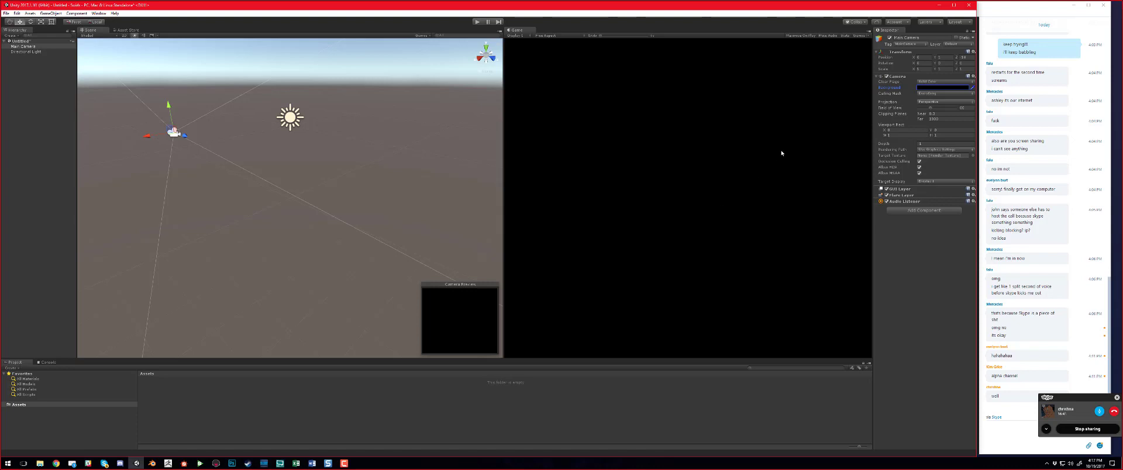
Step: Try a mid-grey background color on the Main Camera and return it to black
click(933, 88)
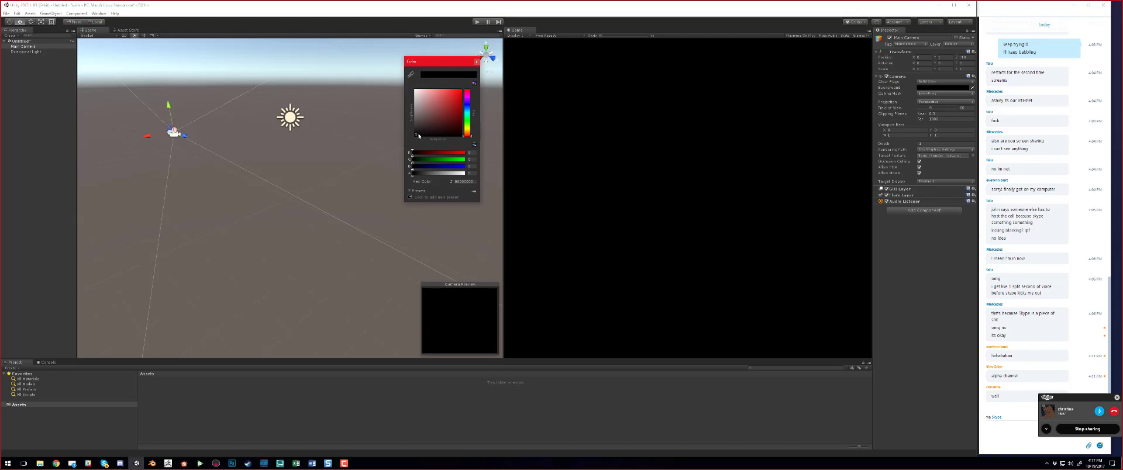
drag(419, 136, 411, 115)
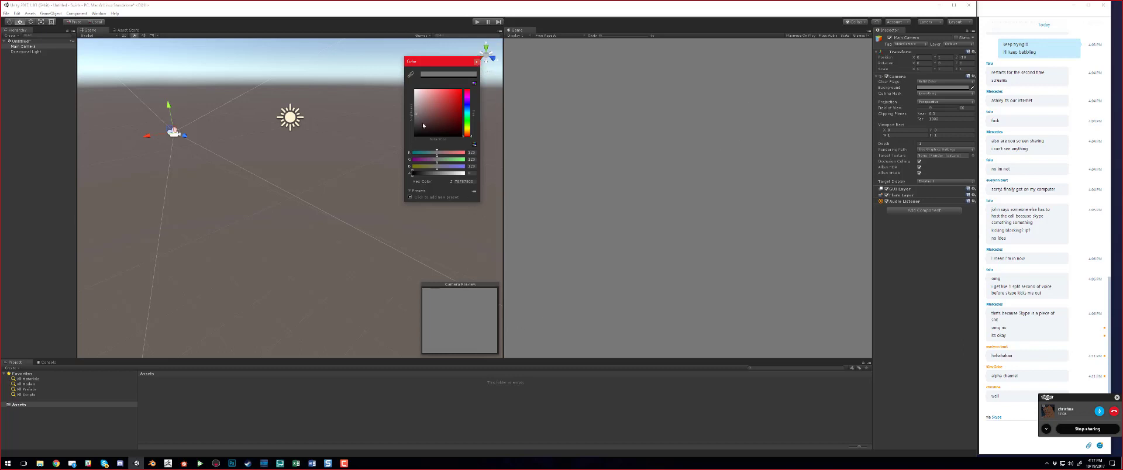
drag(423, 126, 414, 137)
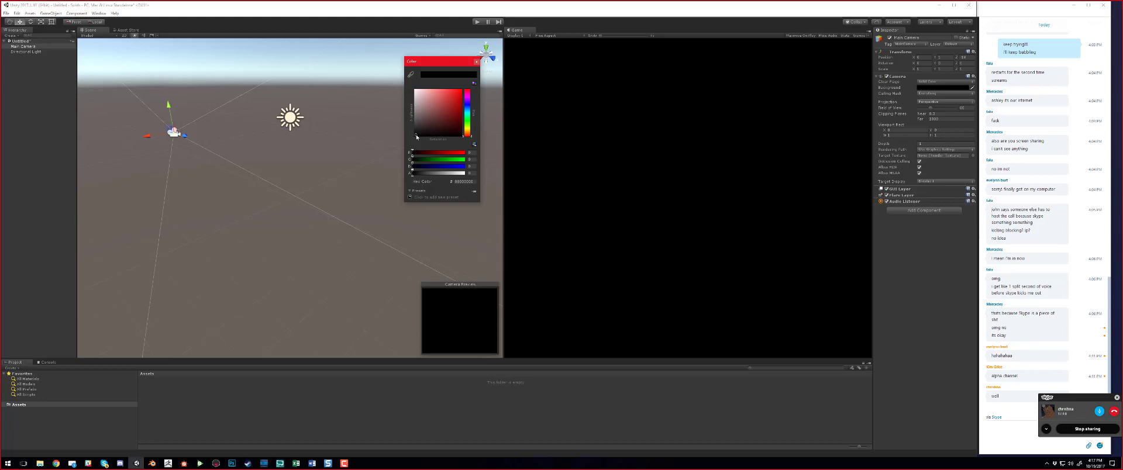
drag(417, 134, 420, 108)
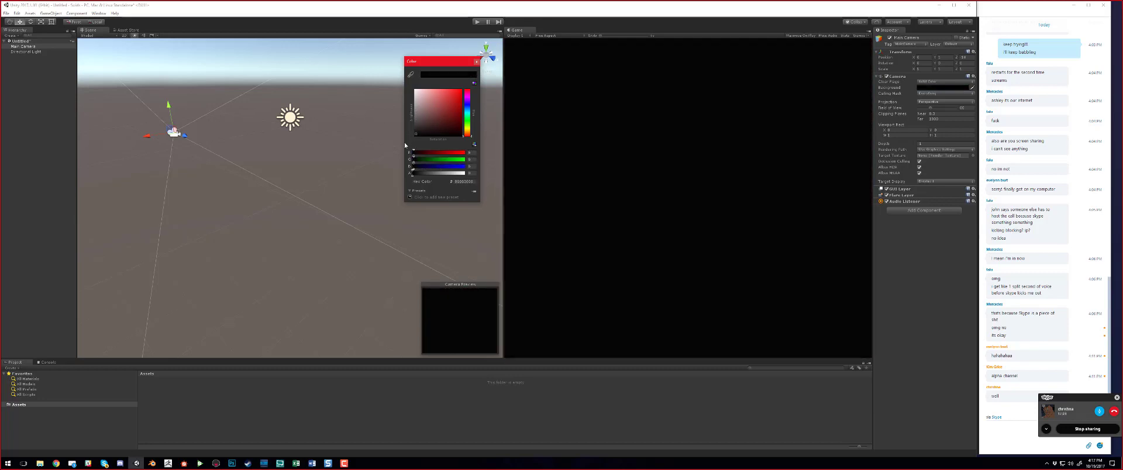
click(476, 62)
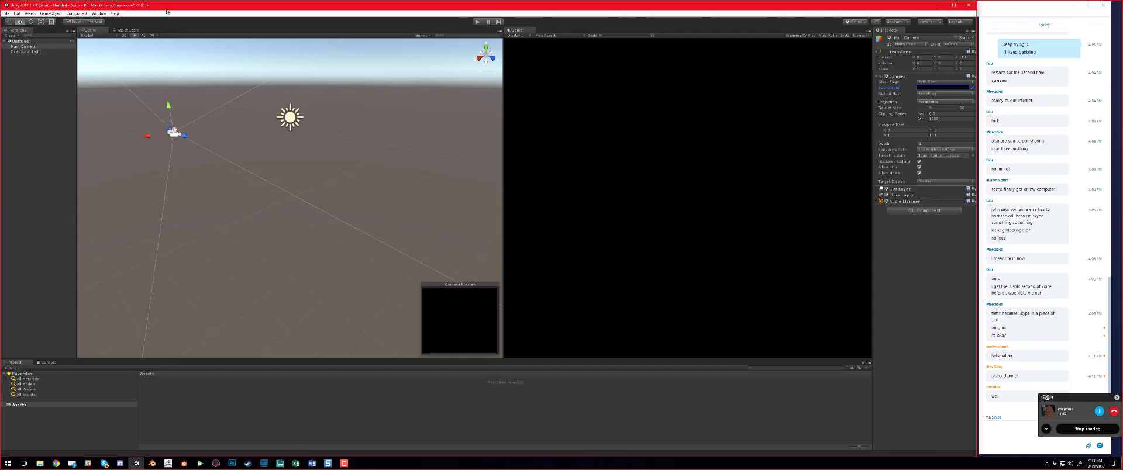
Step: Move the Unity window aside, open the swirl texture's Photoshop file from the desktop, and place its window next to Unity
drag(169, 6, 400, 33)
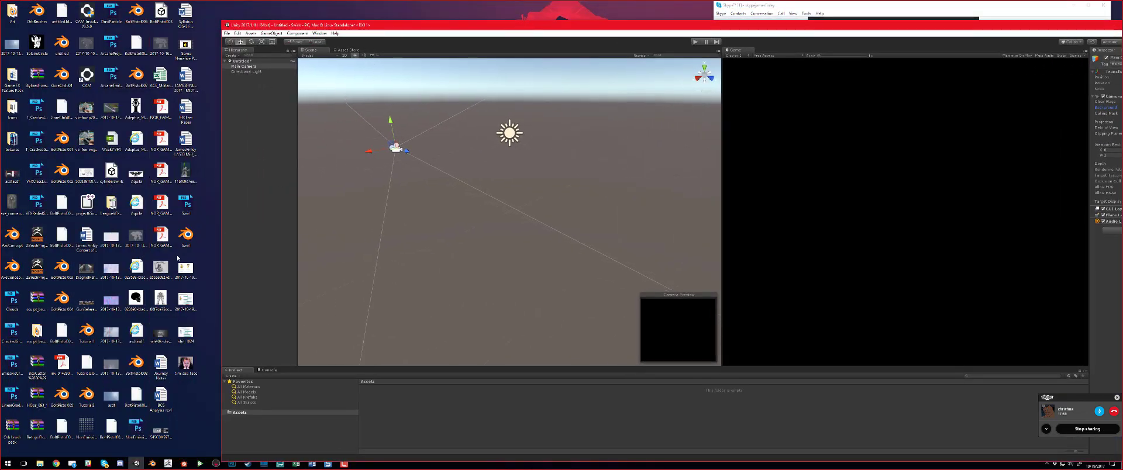
double_click(185, 210)
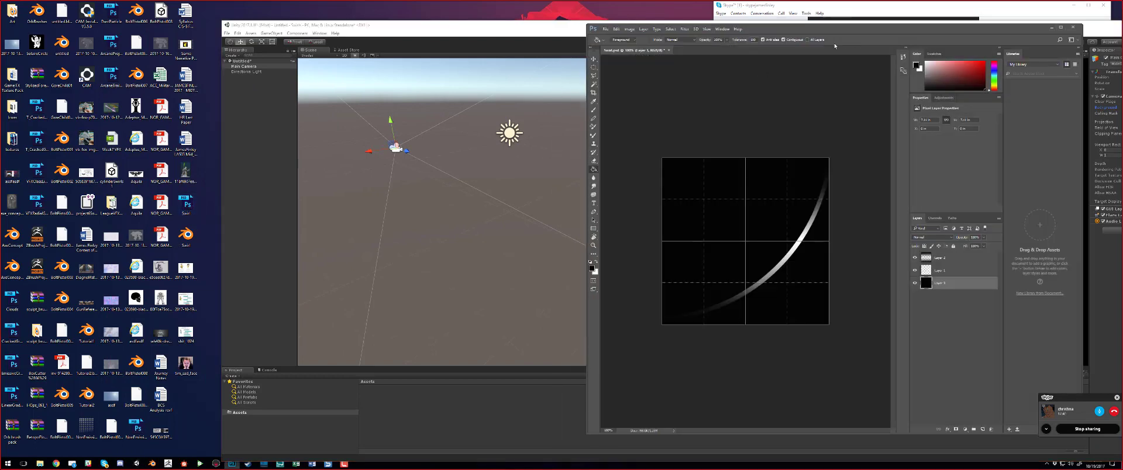
drag(824, 31, 275, 27)
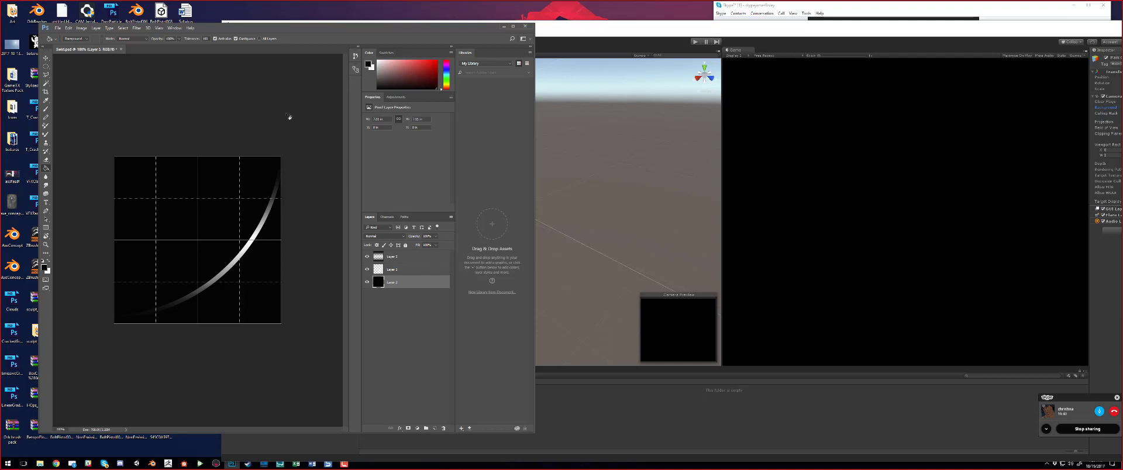
Step: Hide the three existing layers, viewing the plain white arc on its own, and add a new top layer filled with black
click(419, 257)
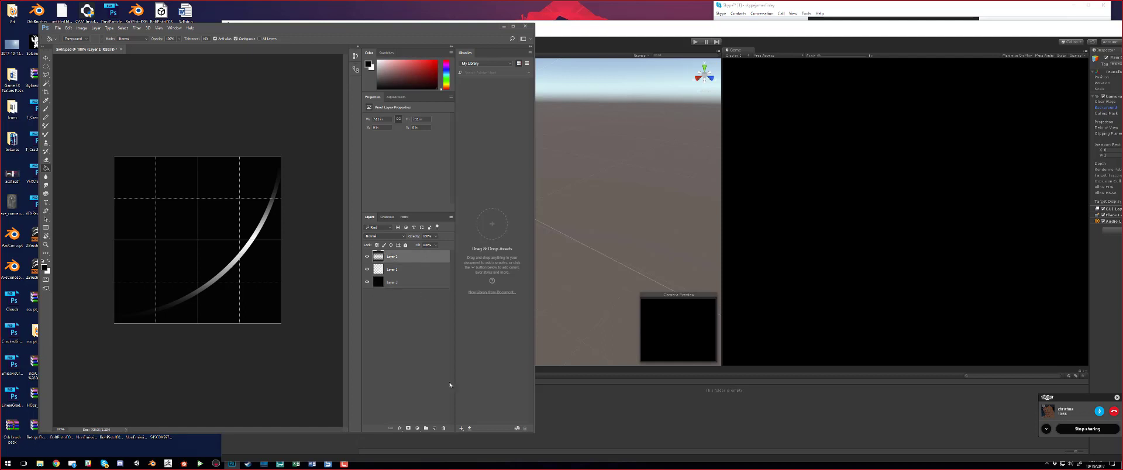
drag(367, 256, 369, 286)
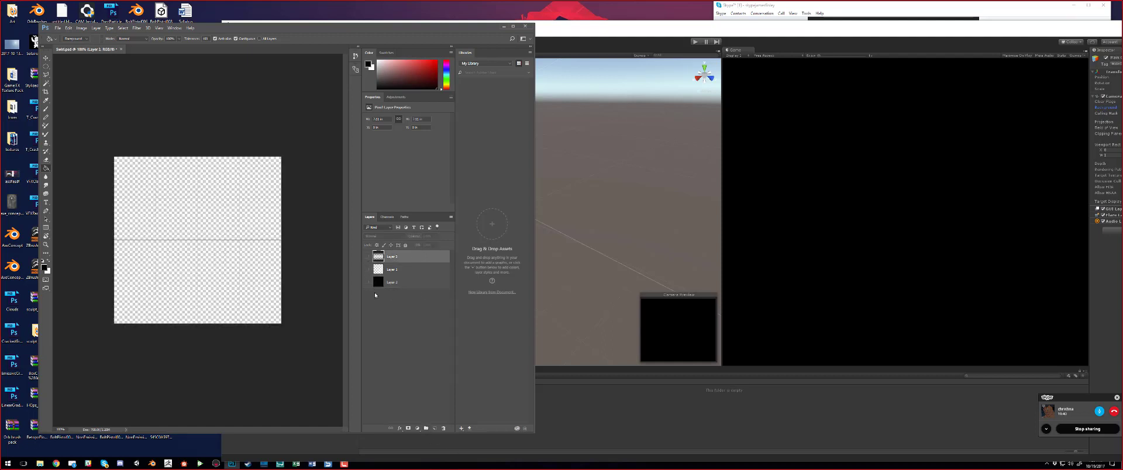
click(367, 270)
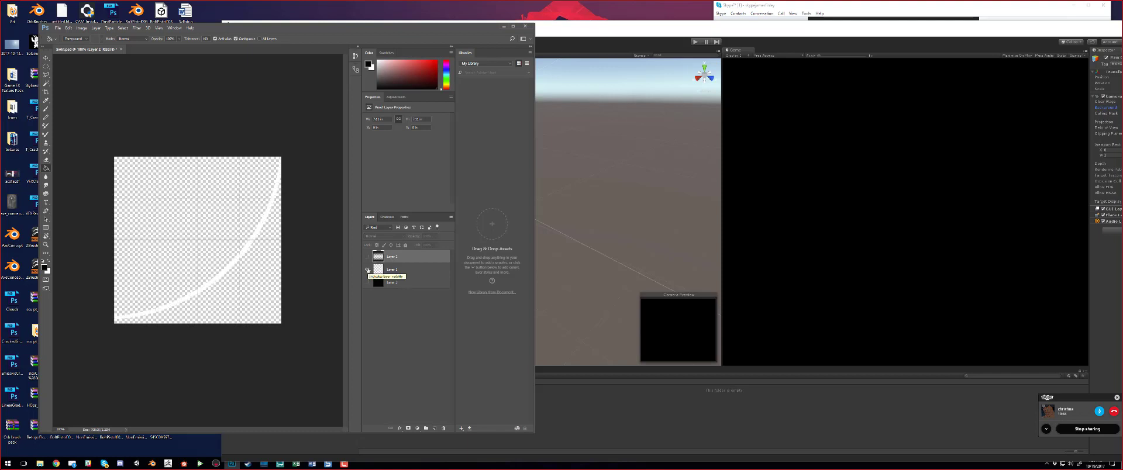
click(368, 270)
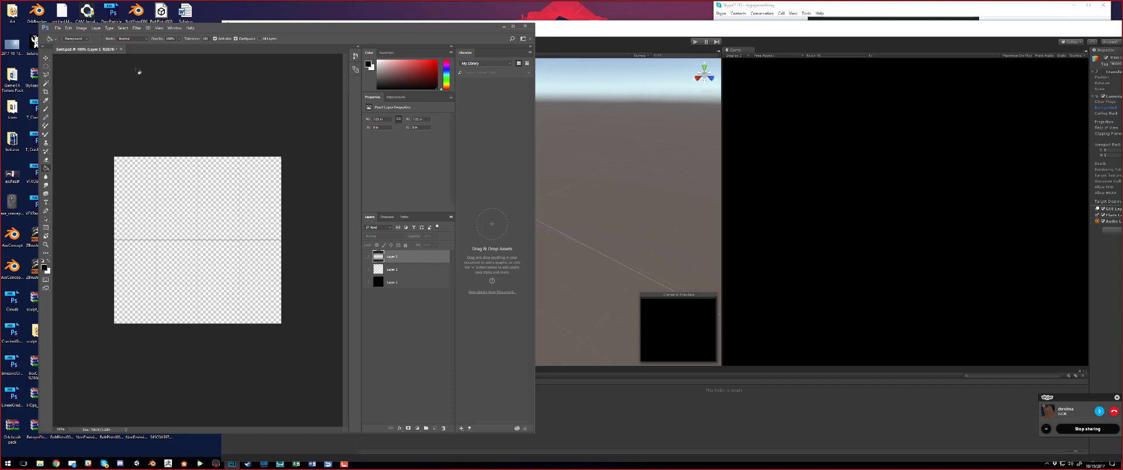
click(435, 428)
click(199, 197)
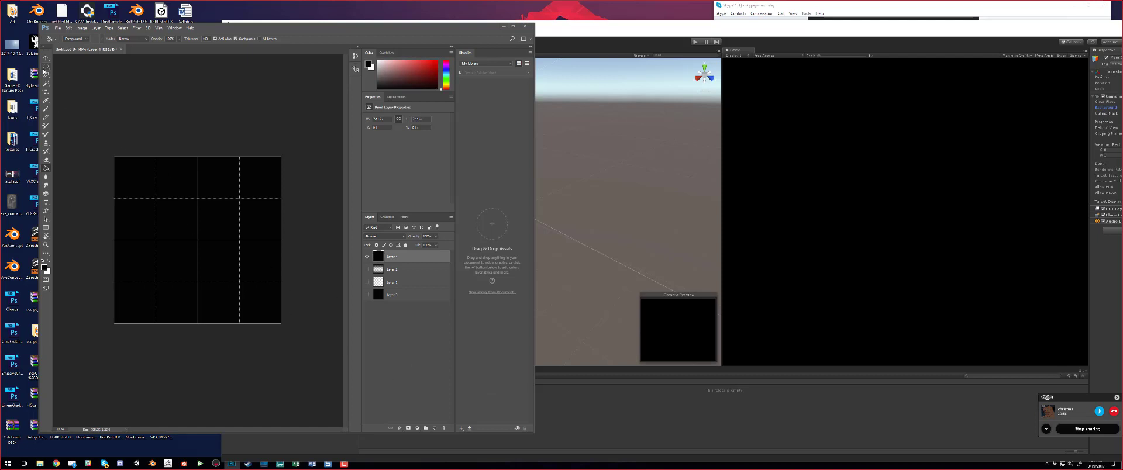
Step: Select a large circle covering the canvas's upper-left area with the Elliptical Marquee and fill it with white on the new layer
key(m)
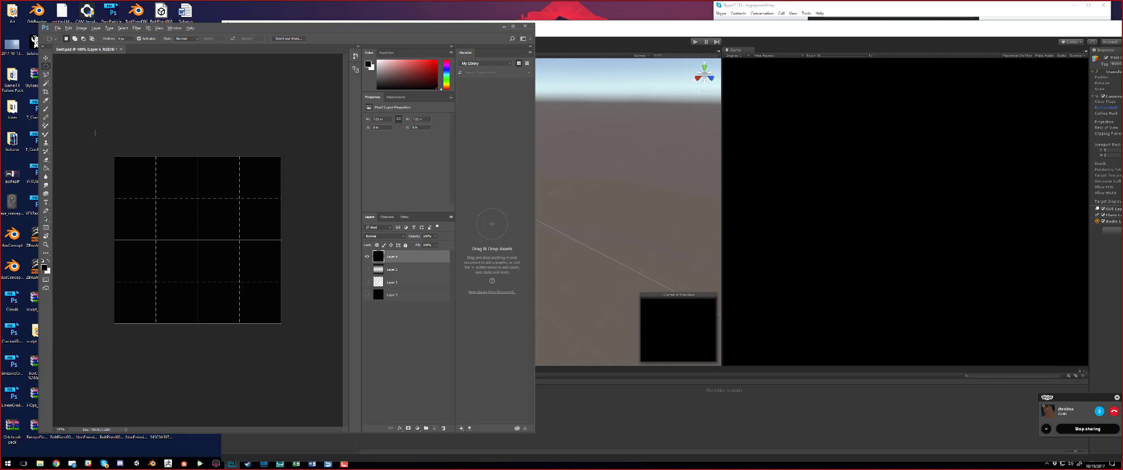
alt+shift+drag(96, 132, 311, 311)
click(50, 263)
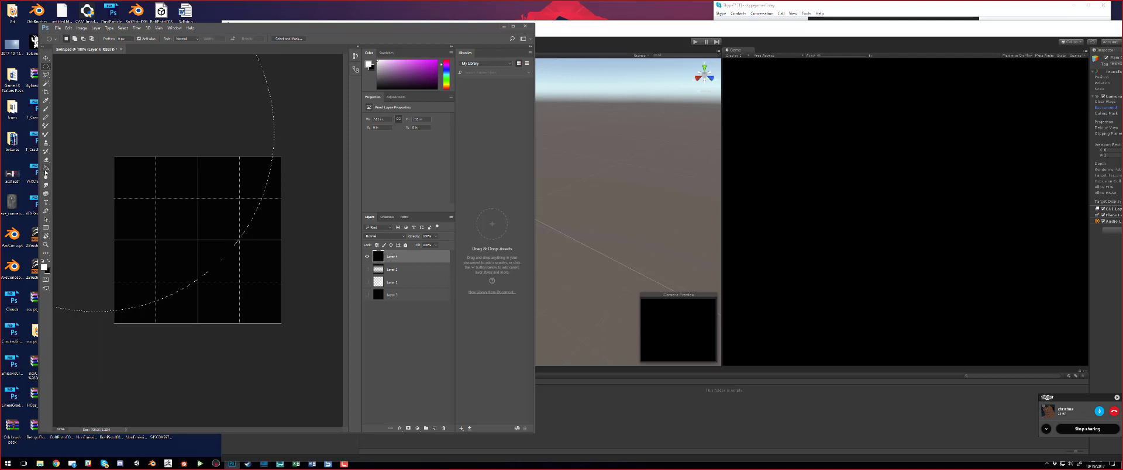
click(45, 169)
click(183, 217)
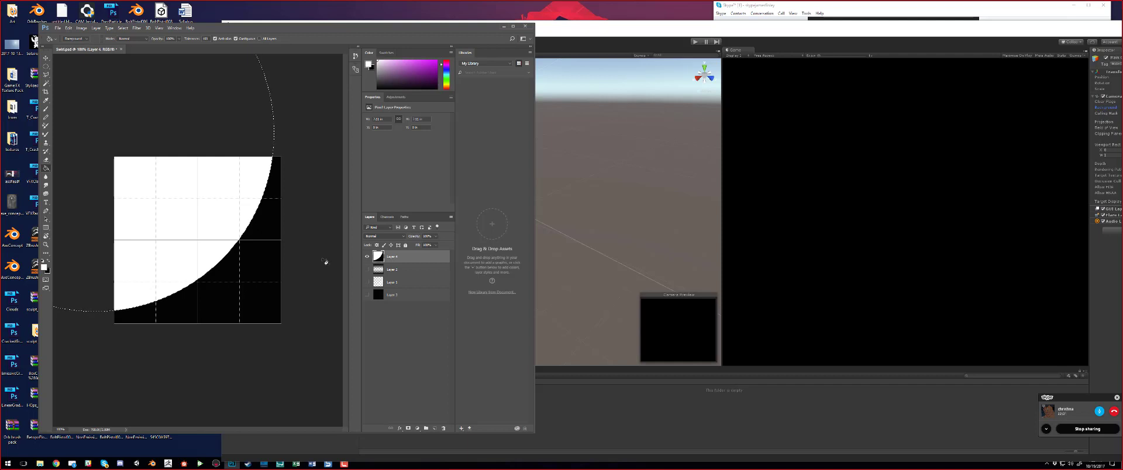
Step: Offset the circular selection slightly toward the canvas's upper left and delete the white area inside it from the black layer
click(46, 66)
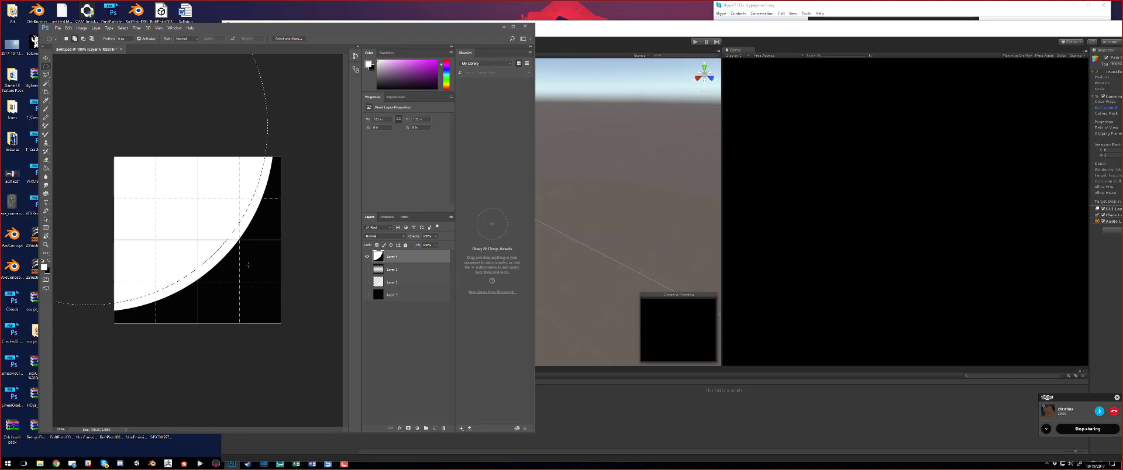
key(shift+Left)
key(shift+Up)
key(shift+Left)
key(shift+Up)
key(shift)
key(shift+Right)
key(shift+Down)
key(shift+Right)
key(shift+Down)
key(shift+Up)
key(Delete)
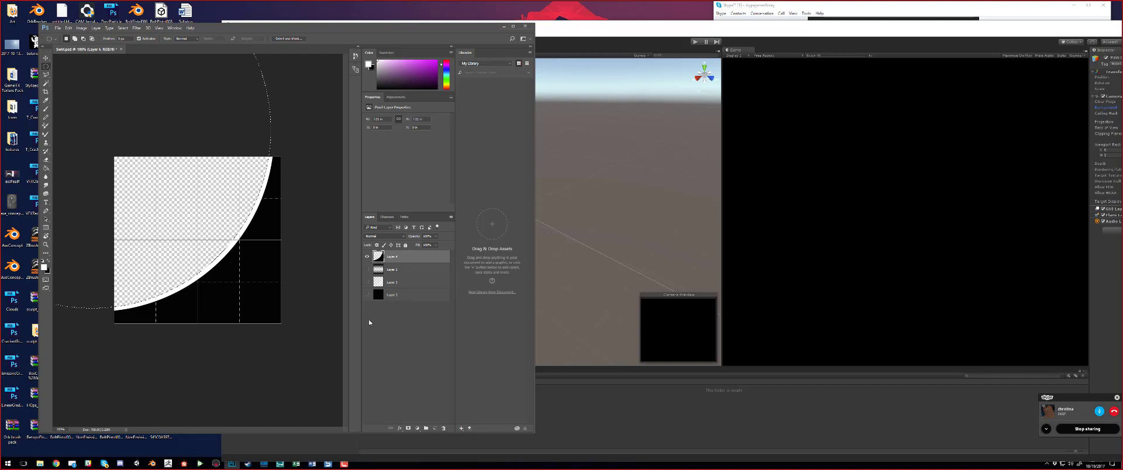
Step: Step back to before the white fill and fill the circular selection with white on a new layer above the black one instead
key(ctrl+z)
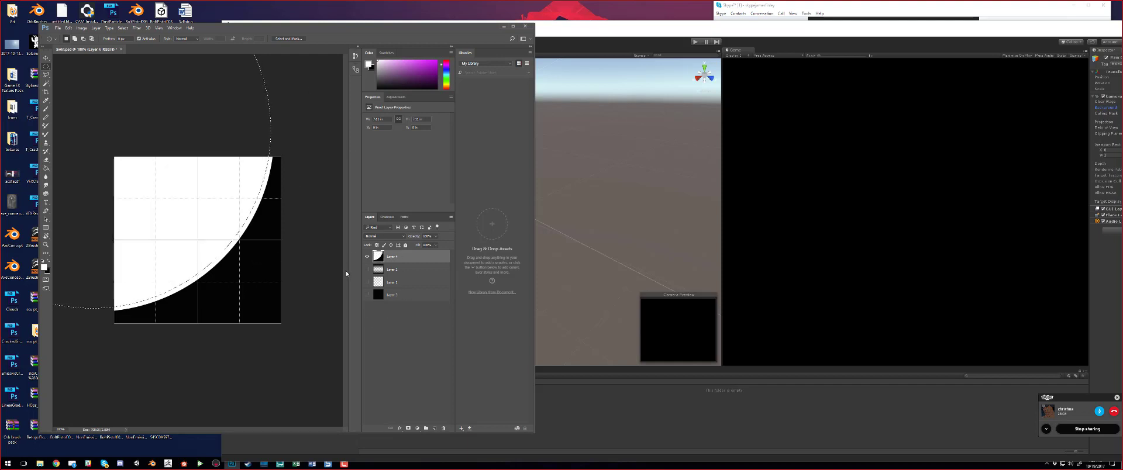
key(ctrl+alt+z)
key(ctrl+alt+z)
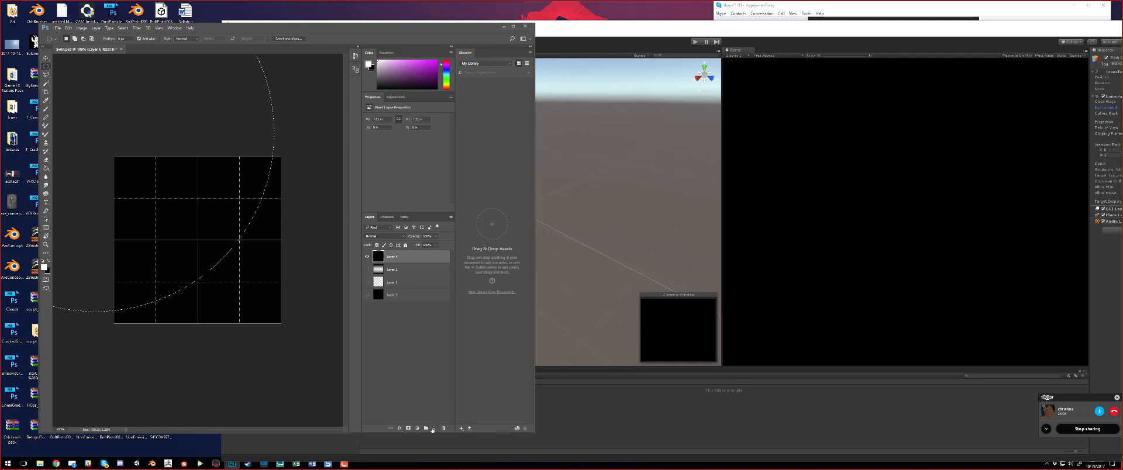
click(434, 428)
click(46, 176)
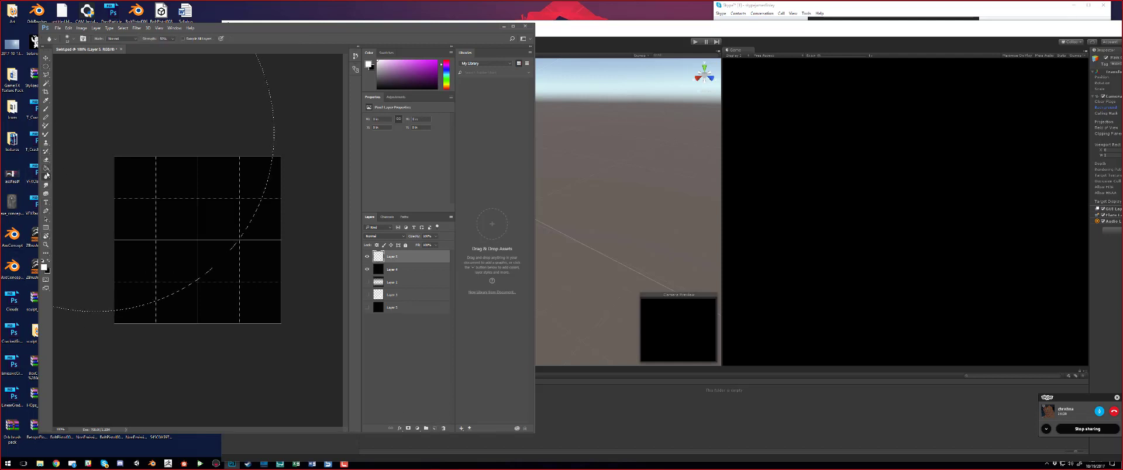
click(47, 167)
click(150, 187)
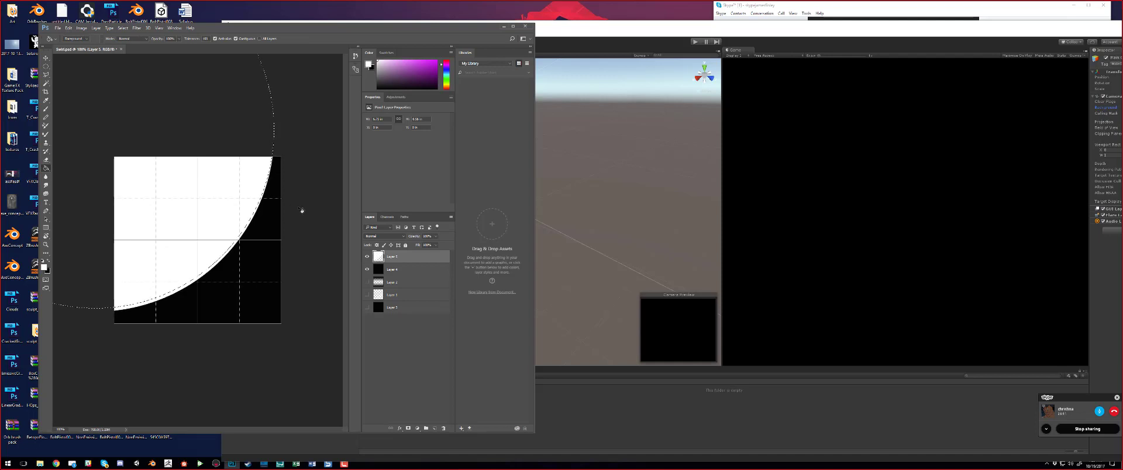
Step: Clear the white inside the slightly offset circle so a thin white arc is left, and deselect
key(Delete)
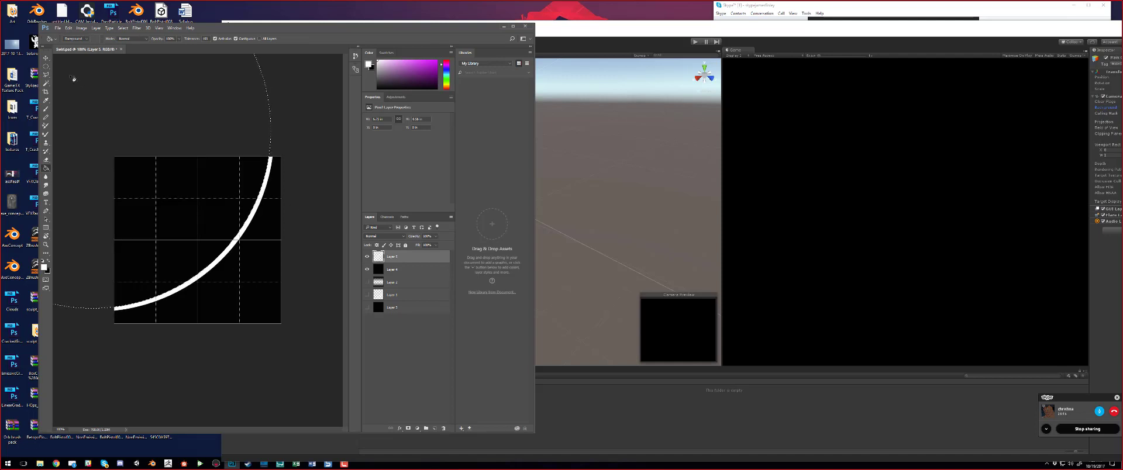
click(46, 66)
key(ctrl+d)
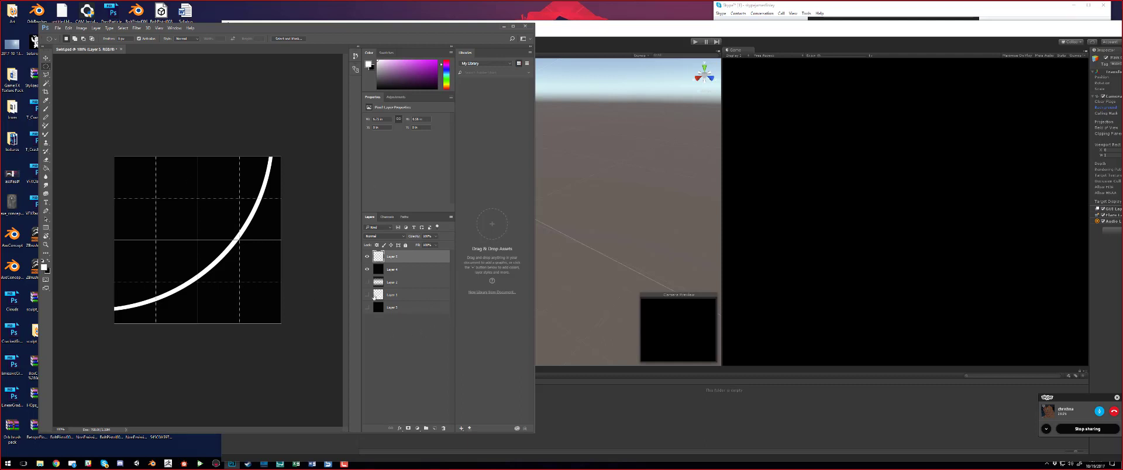
Step: Compare the new arc with the older one by moving its layer above the black layer, toggling its visibility, and returning it below
drag(373, 298, 373, 267)
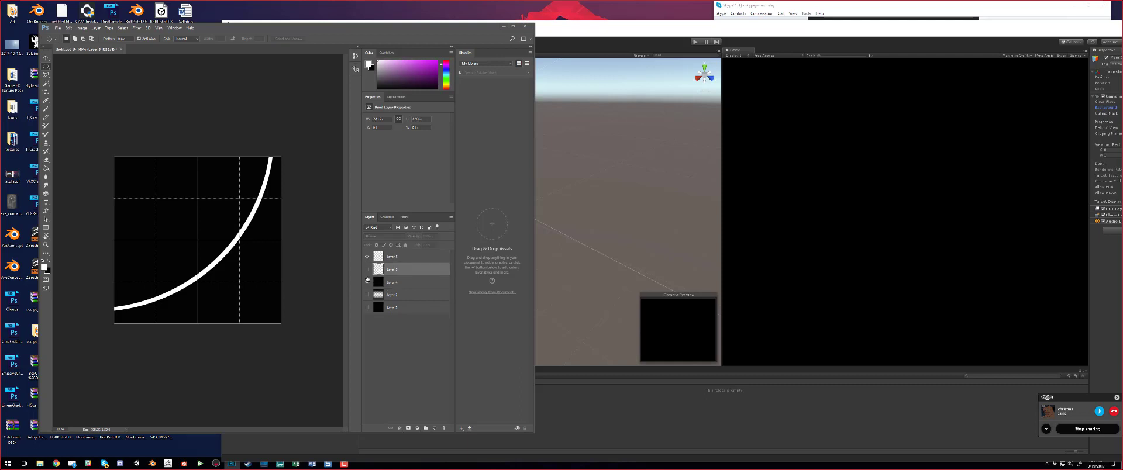
click(367, 270)
click(368, 270)
click(367, 271)
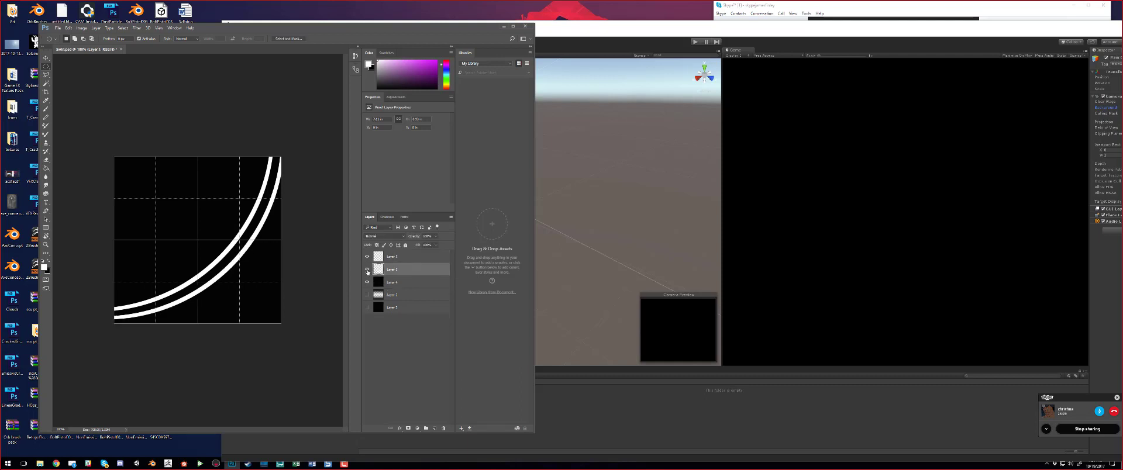
click(367, 271)
click(367, 270)
click(367, 272)
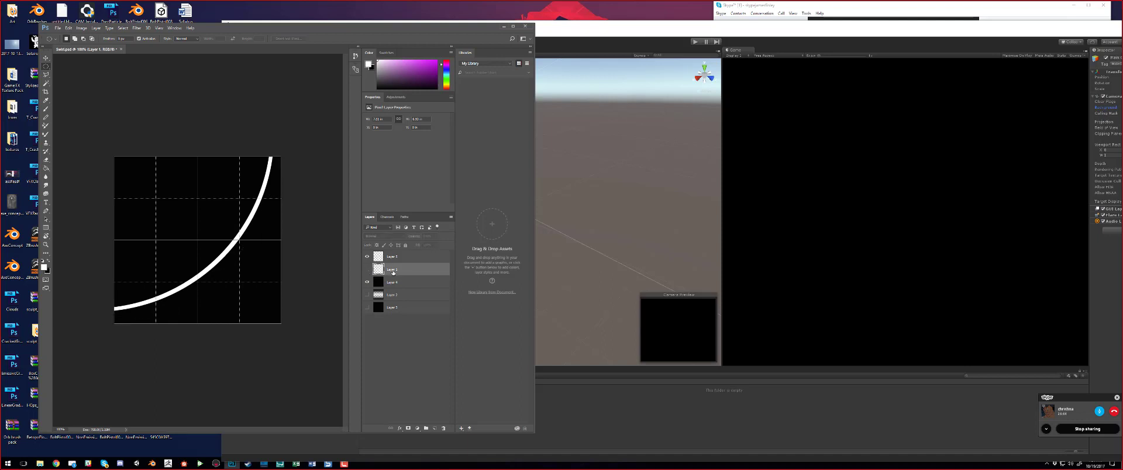
drag(392, 272, 393, 298)
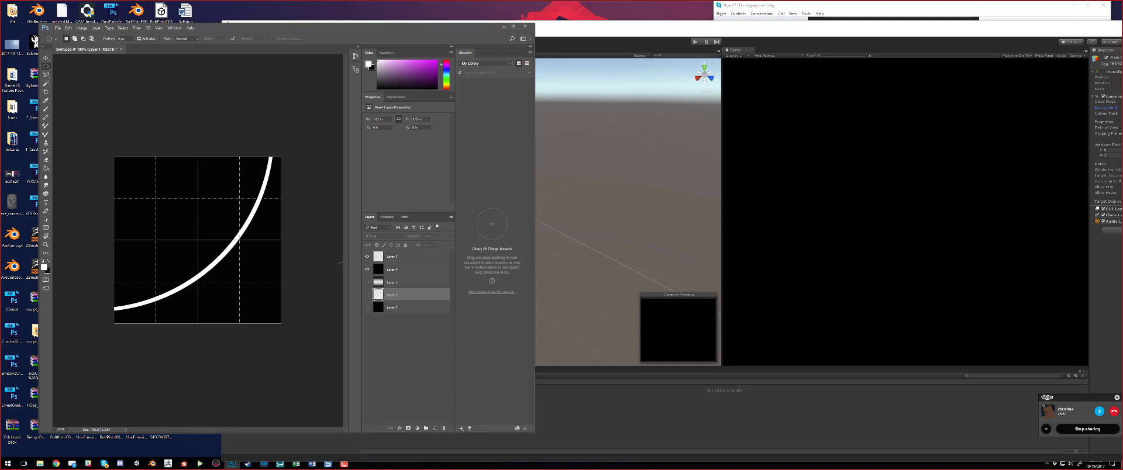
Step: Add a new layer above the arc and set up the Gradient tool as a reflected gradient from black to transparent
click(393, 257)
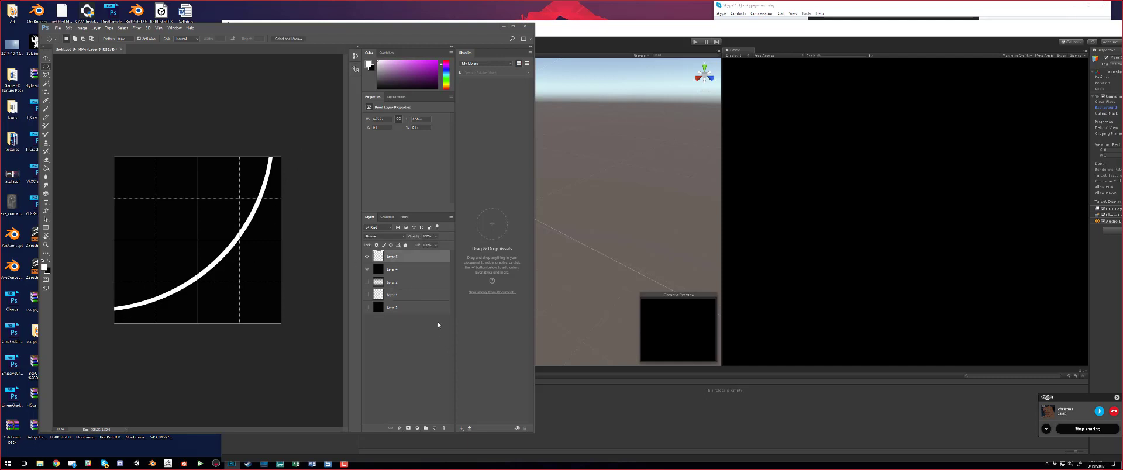
click(434, 429)
click(49, 262)
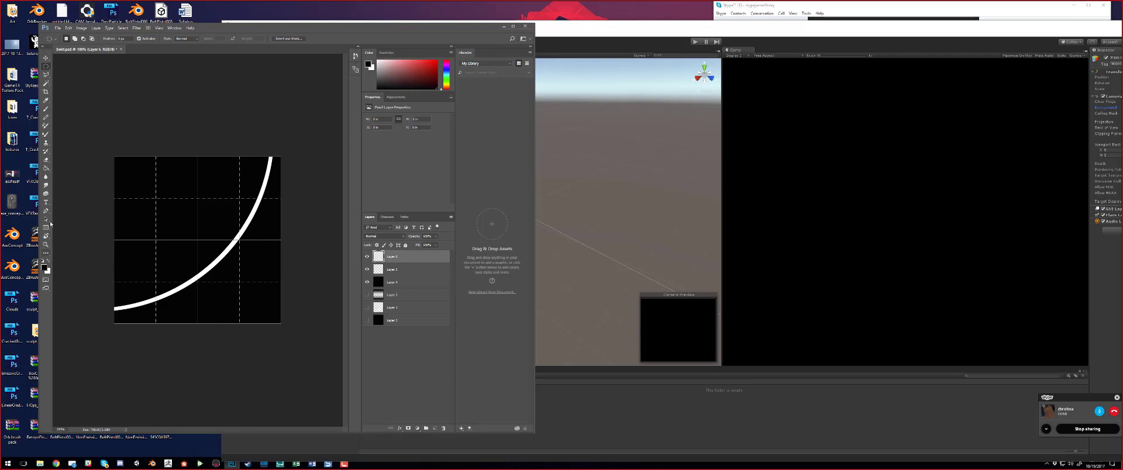
drag(46, 167, 81, 169)
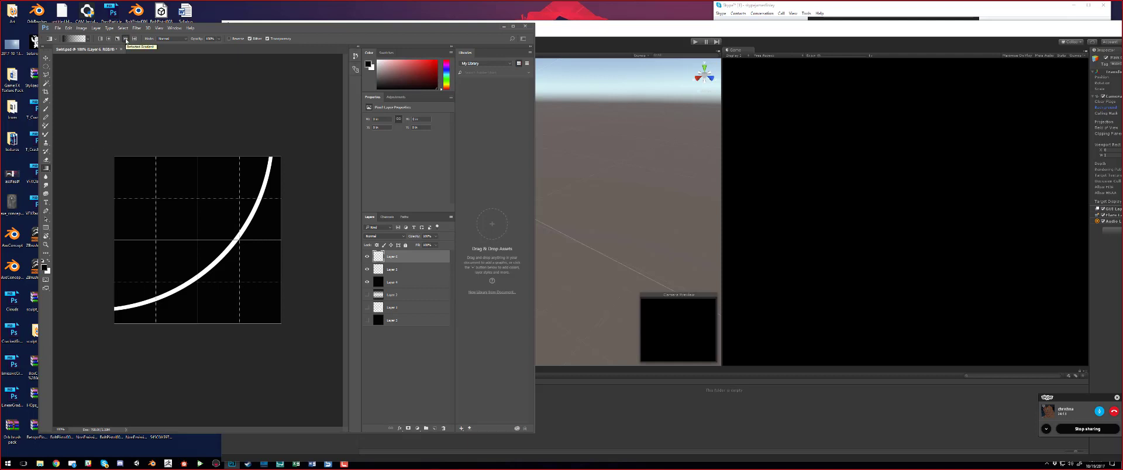
click(125, 38)
click(88, 39)
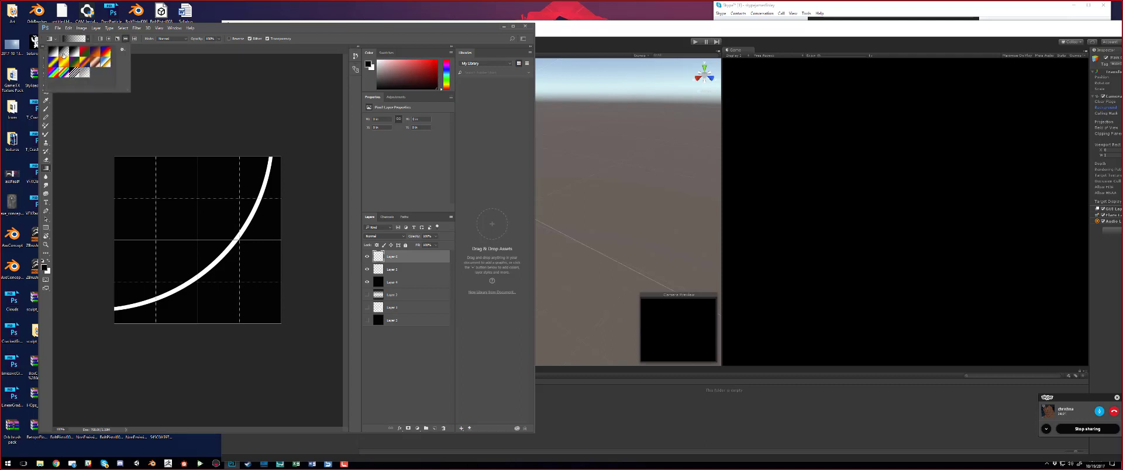
click(89, 39)
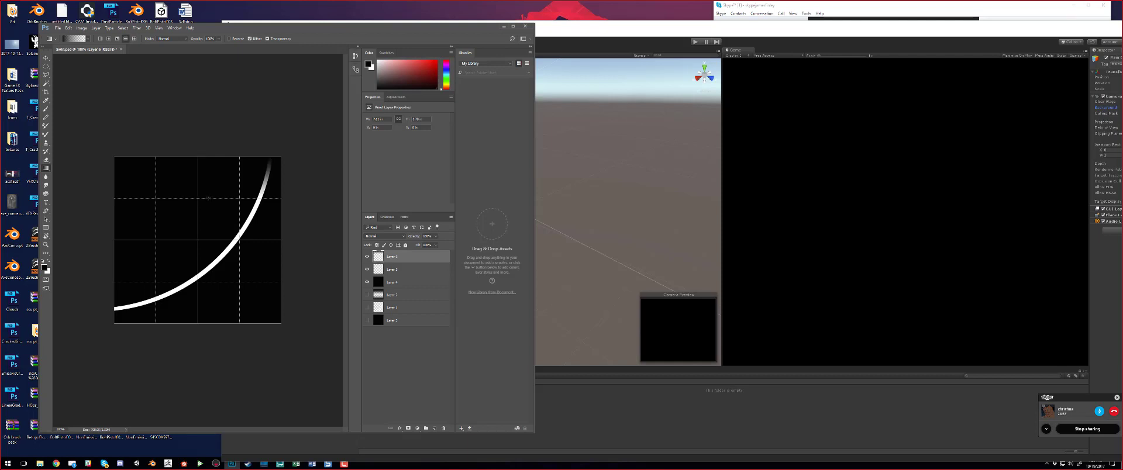
Step: Undo the test gradients and fade both ends of the arc into black with gradients on the new layer
key(ctrl+z)
key(ctrl+z)
key(ctrl+z)
key(ctrl+z)
drag(120, 307, 219, 238)
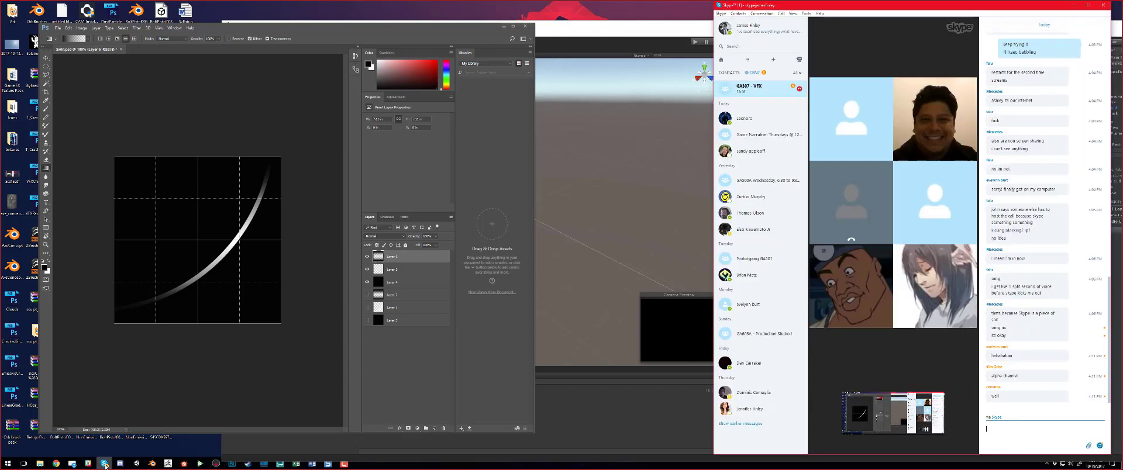
Step: Switch to Skype to check the class call and chat, and return to Photoshop
click(104, 464)
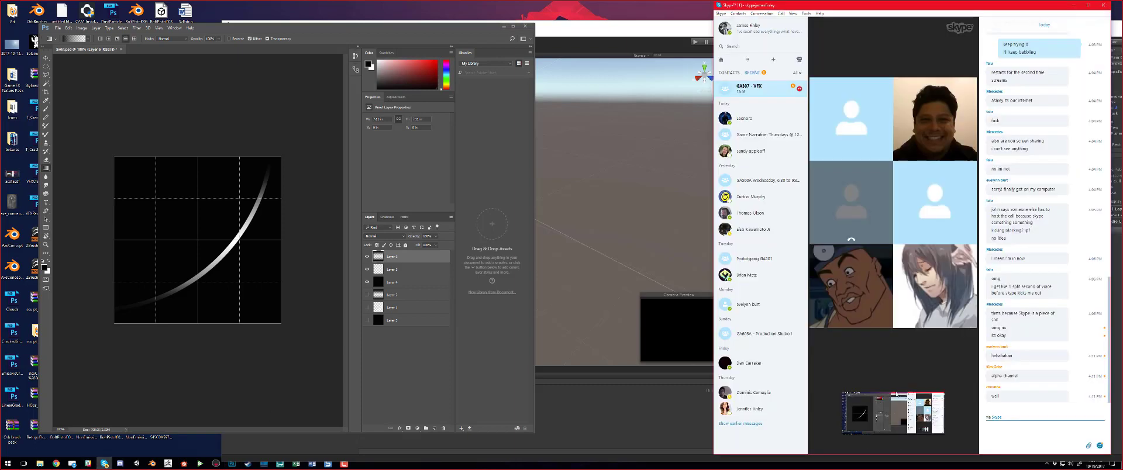
click(265, 357)
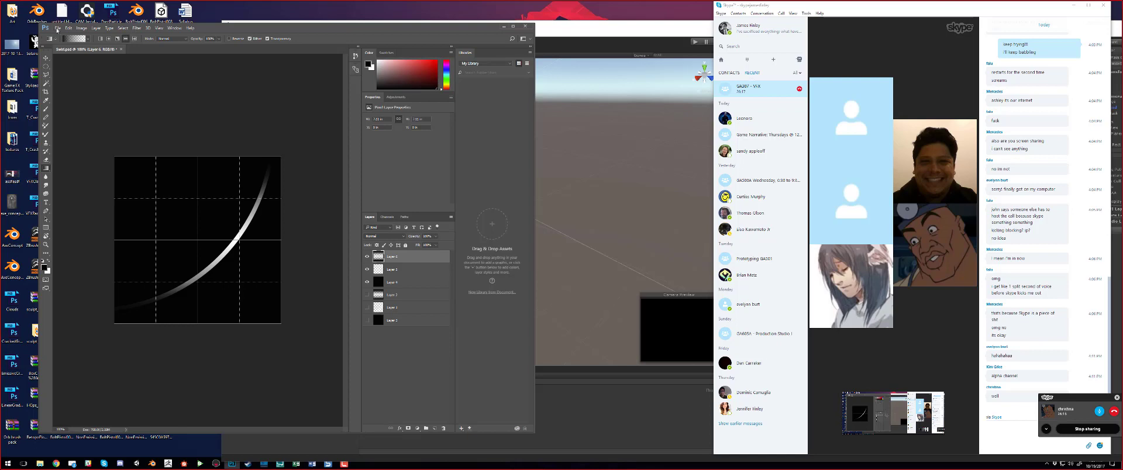
Step: Save the faded arc texture on the desktop as a Photoshop file named MySwirl, keeping maximized compatibility
click(58, 28)
mouse_move(69, 28)
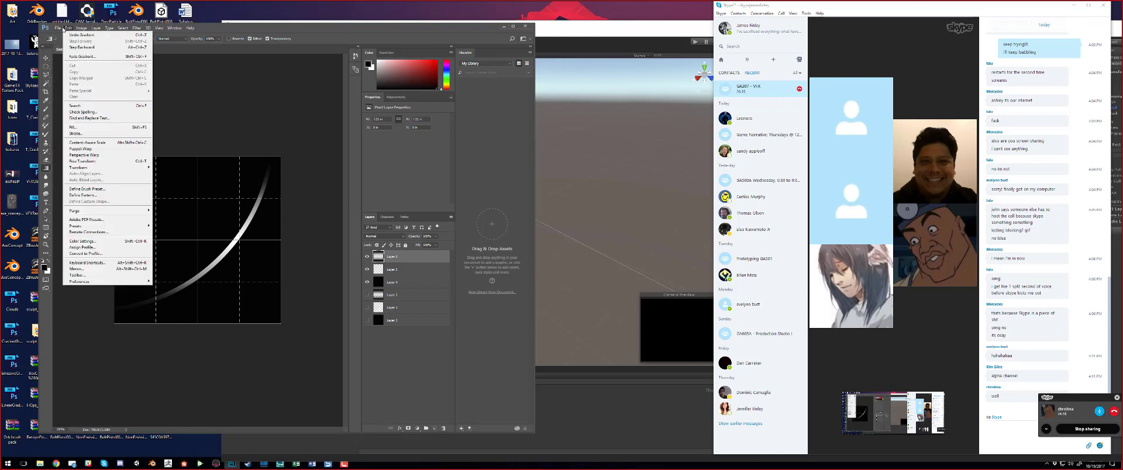
click(82, 97)
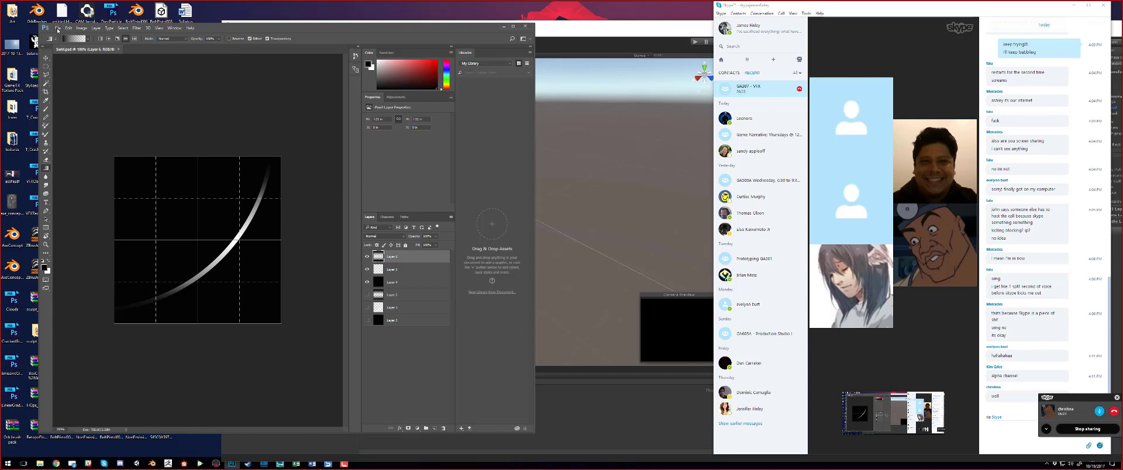
click(57, 28)
click(81, 99)
text(MySwirl)
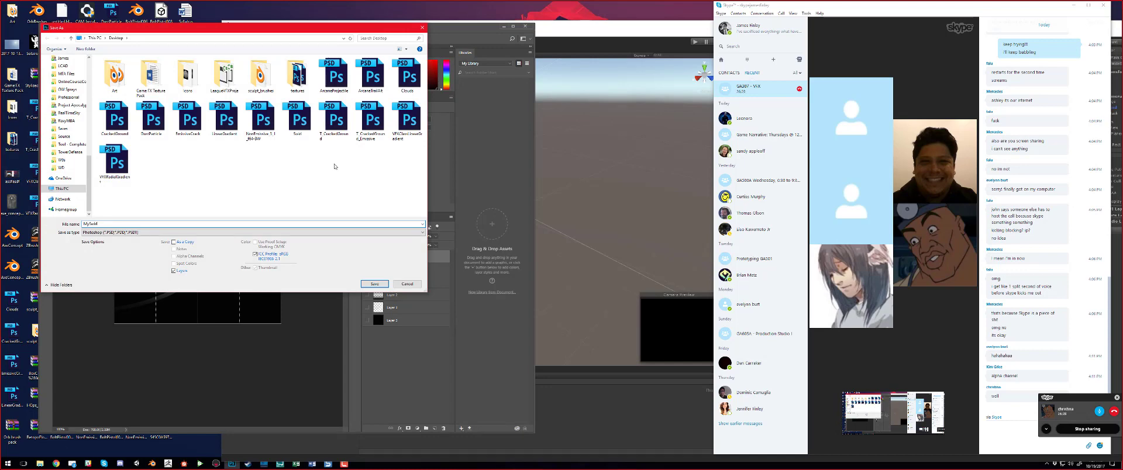
key(Return)
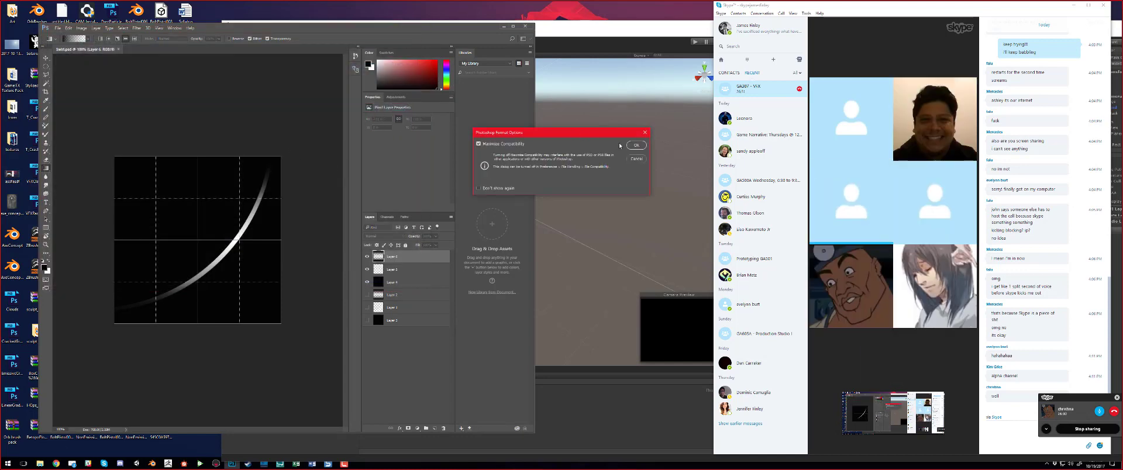
click(635, 146)
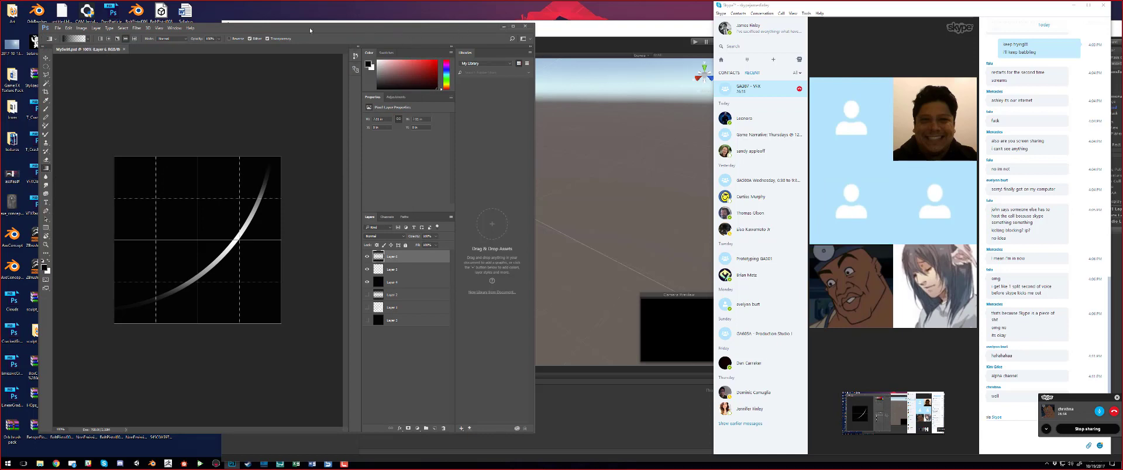
Step: Move the Photoshop window out of the way and import the MySwirl file from the desktop into the Unity project's Assets
drag(310, 27, 479, 419)
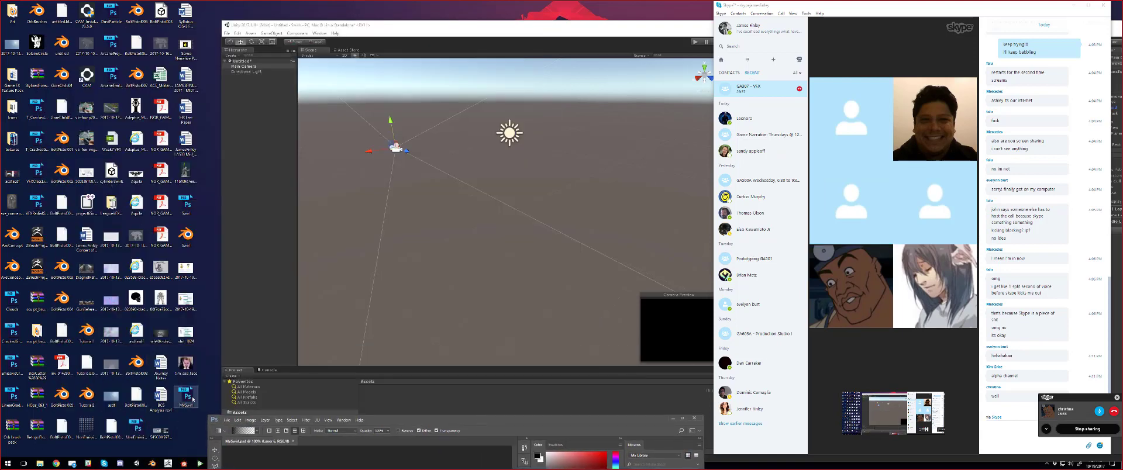
drag(192, 400, 374, 398)
click(452, 34)
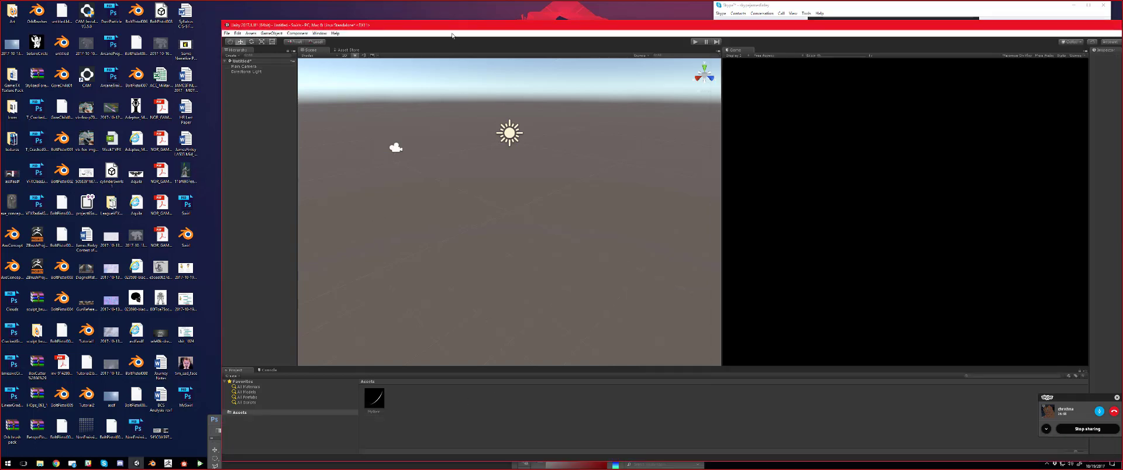
drag(448, 28, 373, 19)
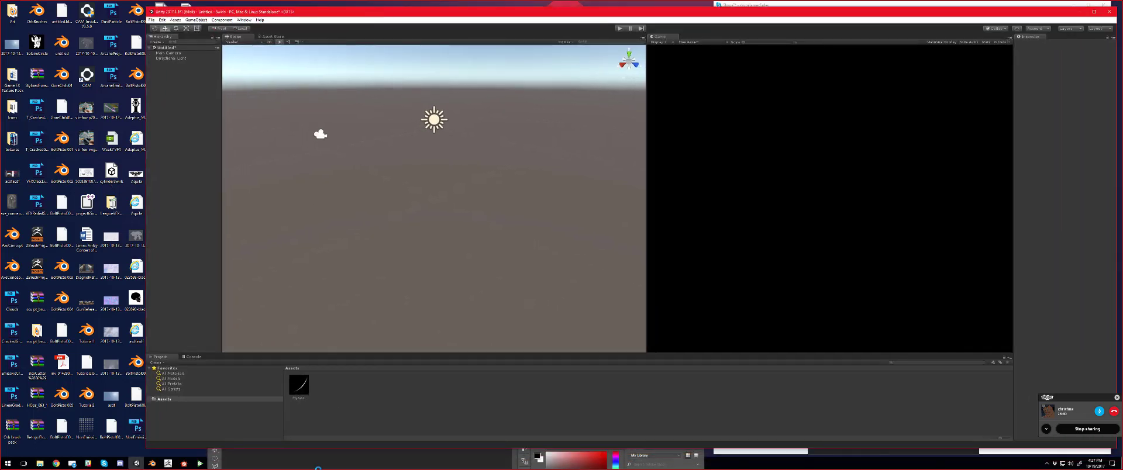
Step: Bring up the Skype group chat and read the class's replies after the texture import
click(357, 452)
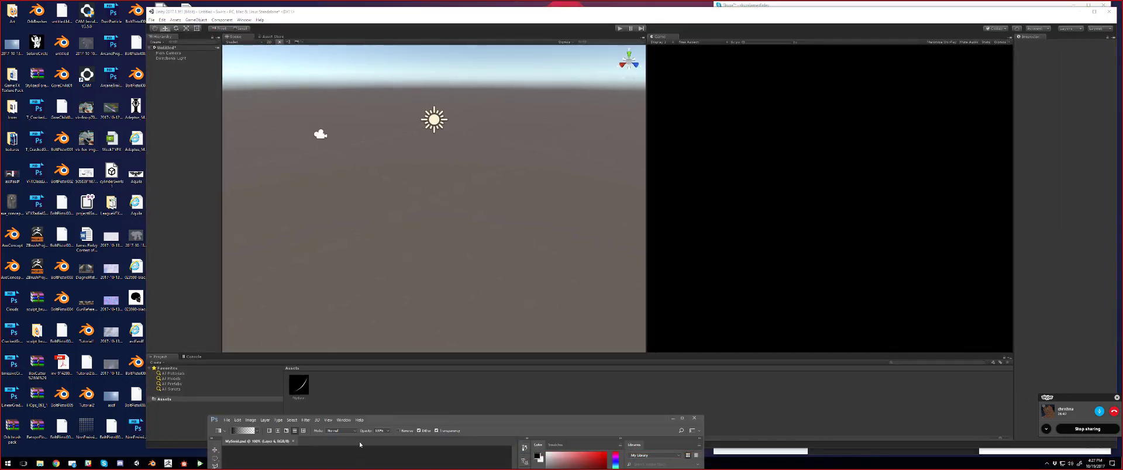
click(455, 393)
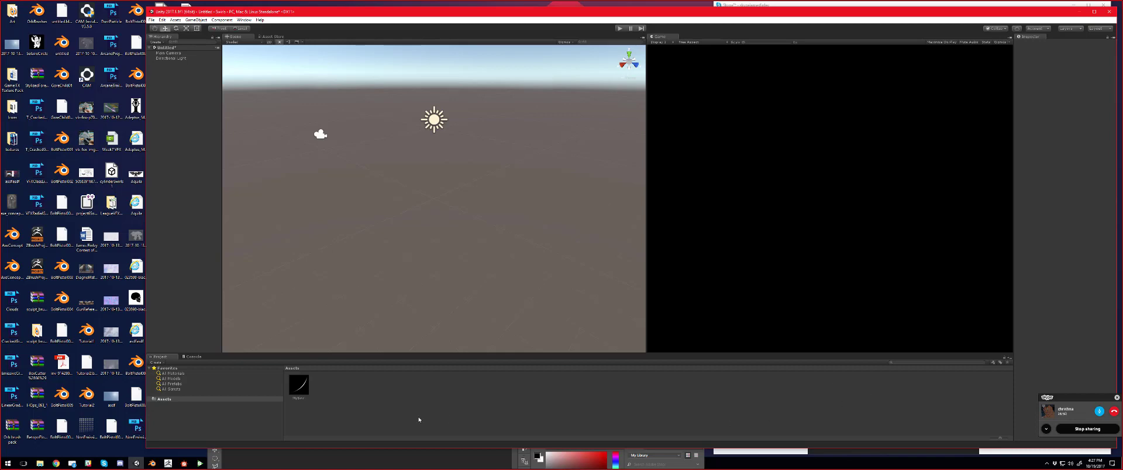
click(104, 463)
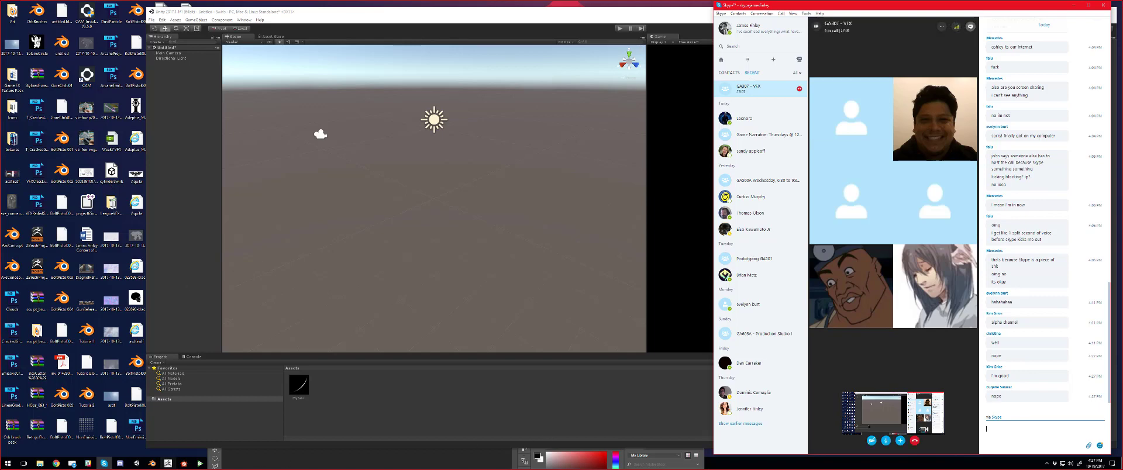
Step: Open Blender, dismiss the splash screen, and delete the default cube from the scene
click(153, 464)
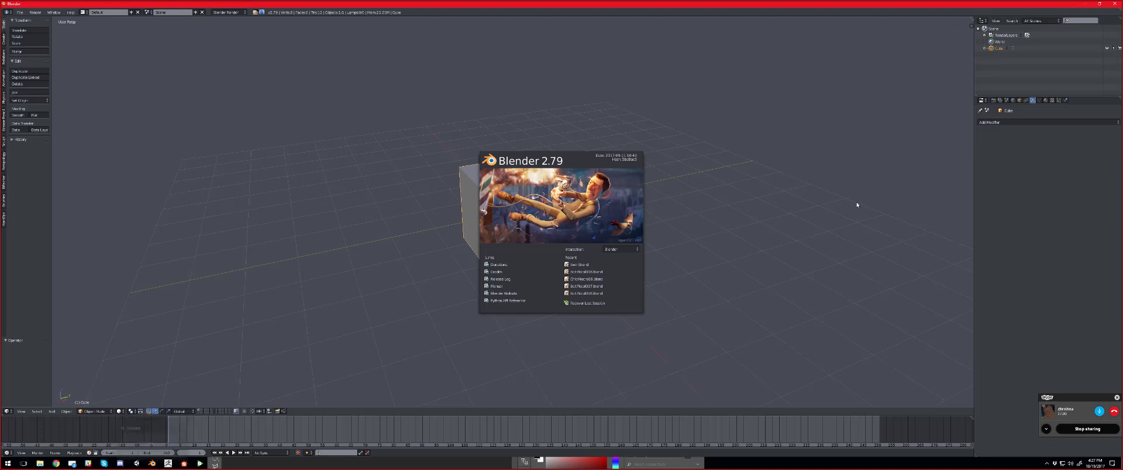
click(713, 162)
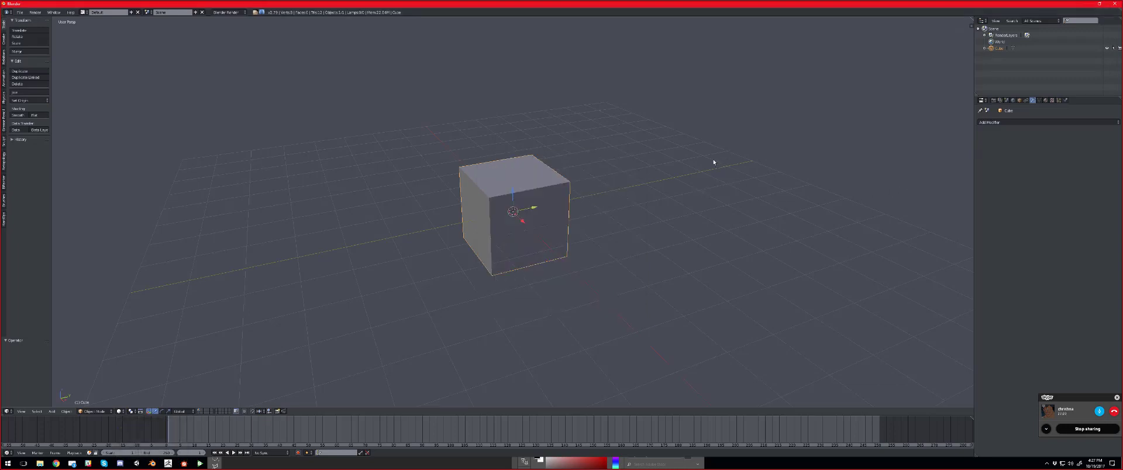
key(a)
key(a)
key(x)
click(604, 213)
Step: Add a cylinder mesh at the scene's center and enter Edit Mode on it
key(shift+a)
mouse_move(614, 212)
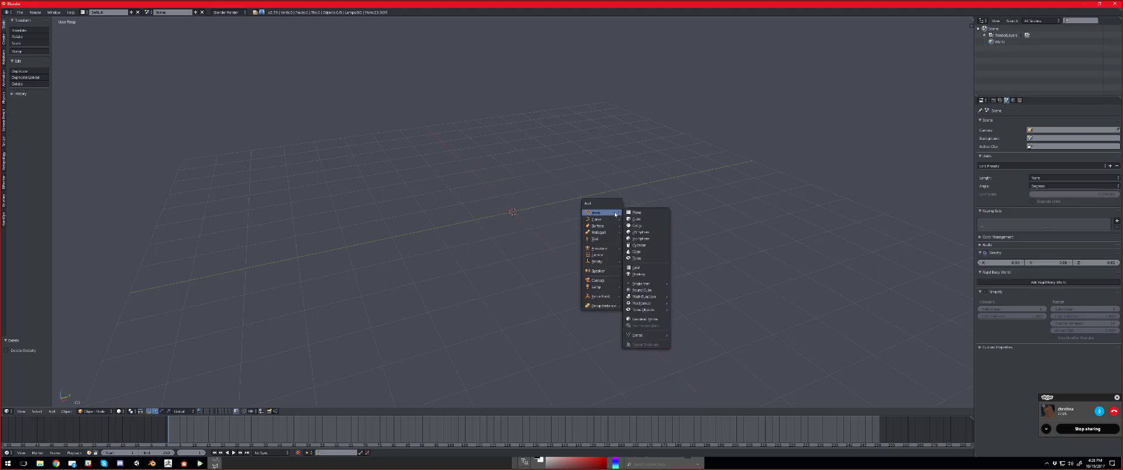
click(651, 245)
scroll(651, 241, up, 2)
key(Tab)
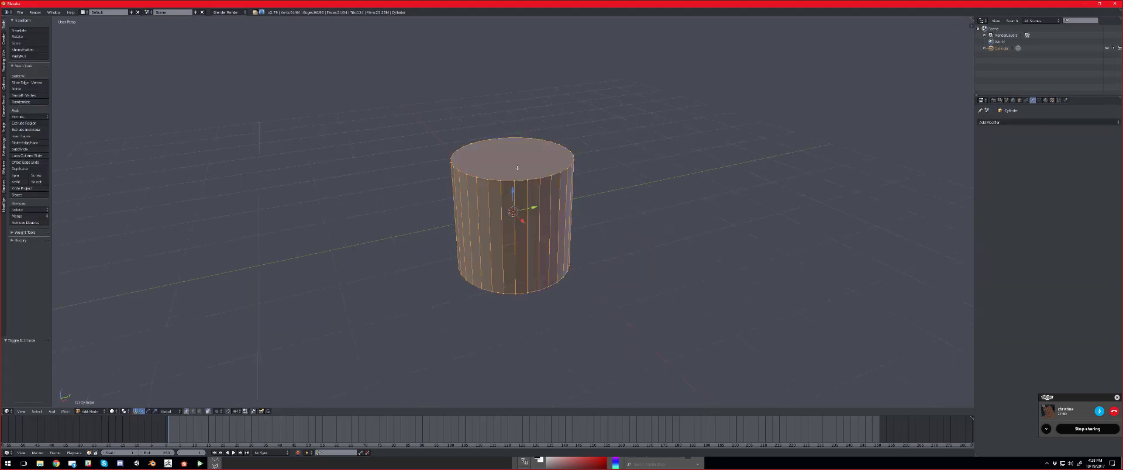
Step: Switch to face selection and delete the cylinder's top and bottom cap faces, leaving an open tube
click(200, 412)
right_click(533, 162)
key(x)
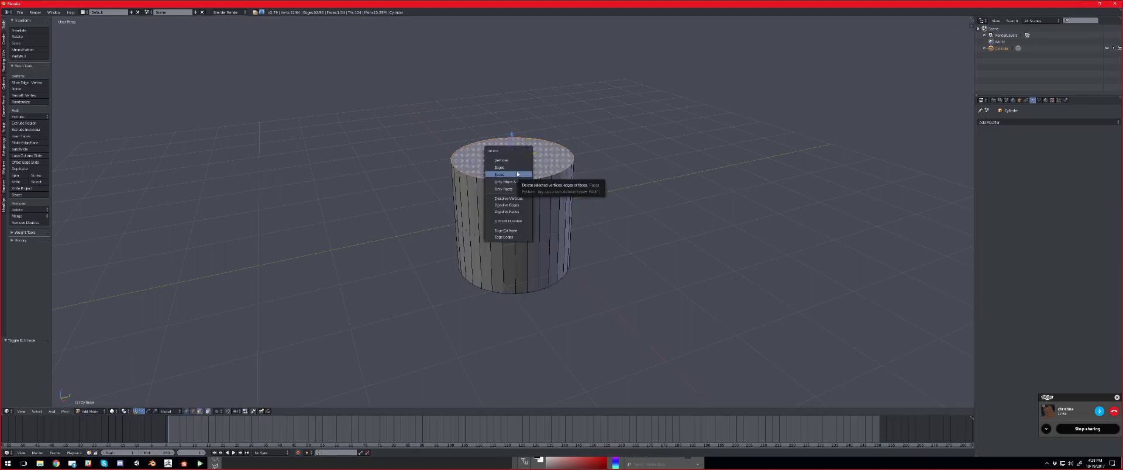
click(516, 174)
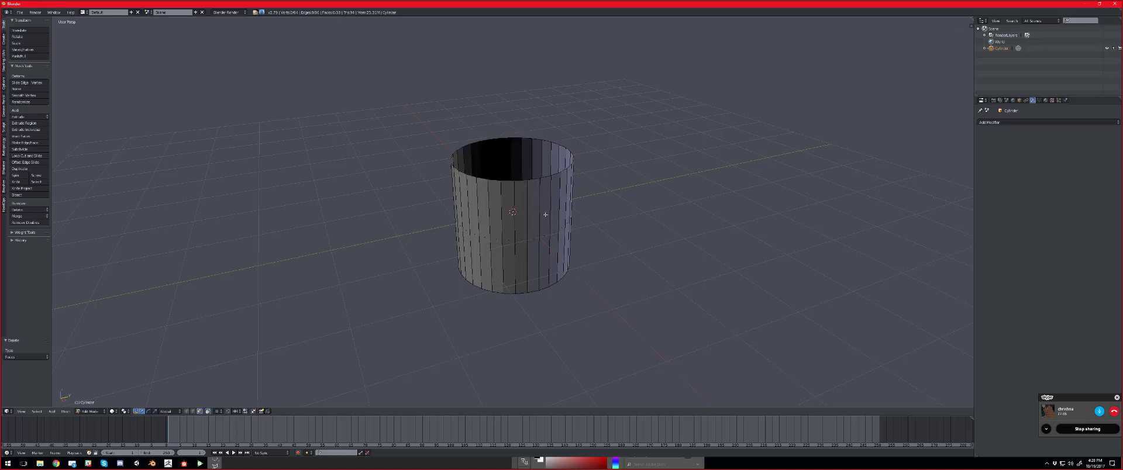
middle_drag(517, 175, 577, 230)
right_click(526, 266)
key(x)
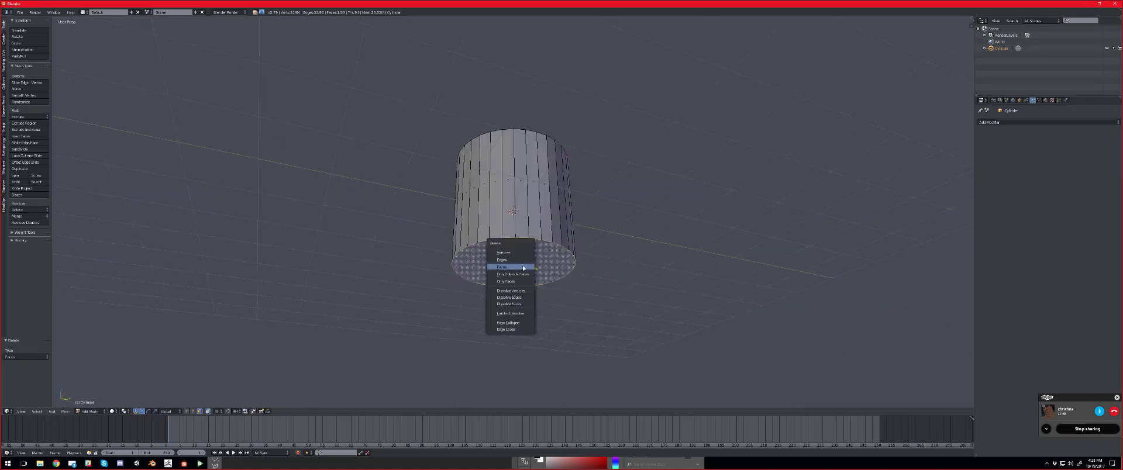
click(520, 269)
Step: Select the whole open cylinder and scale it along the Z axis to make it a much taller tube
middle_drag(562, 293, 649, 218)
scroll(649, 218, down, 2)
key(a)
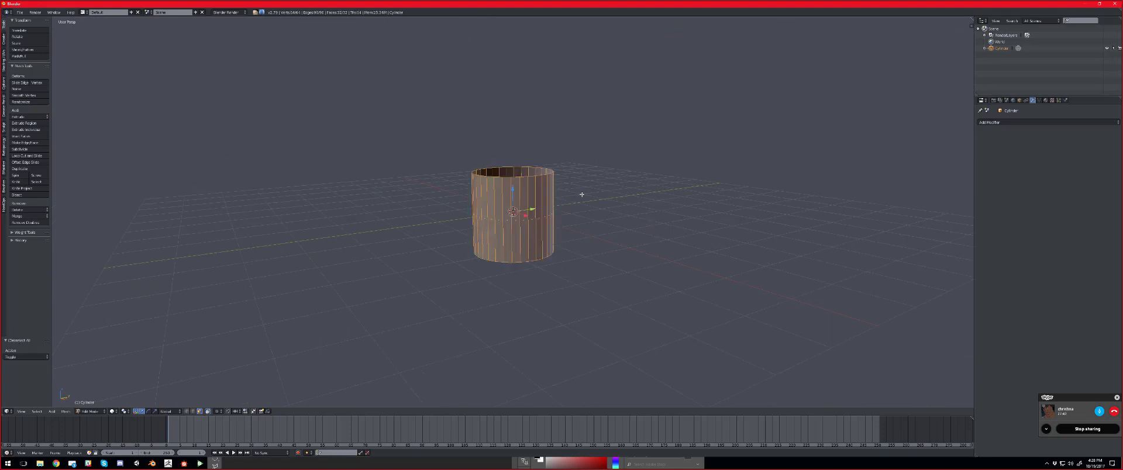
key(s)
key(z)
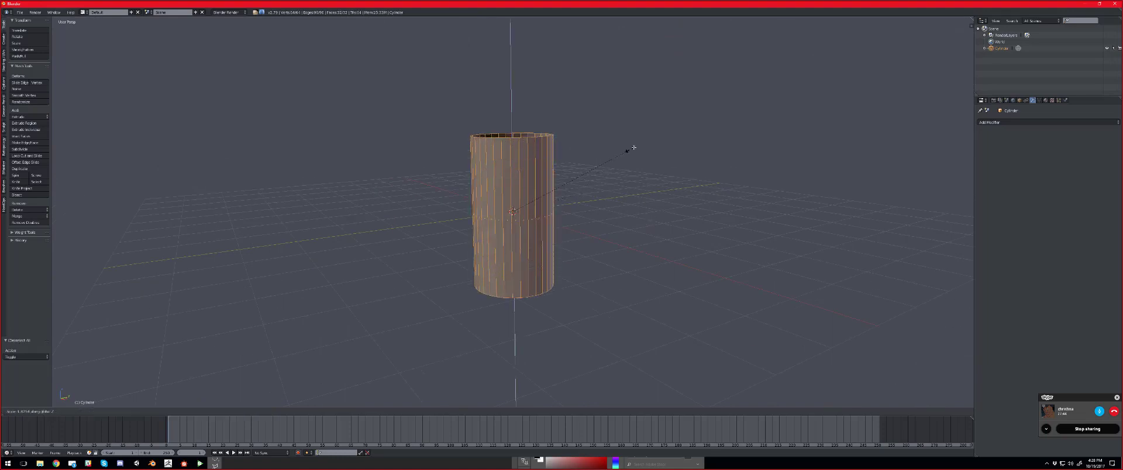
click(667, 118)
Step: Examine the stretched, open-ended cylinder from several angles and distances
scroll(533, 168, down, 1)
middle_drag(532, 168, 617, 187)
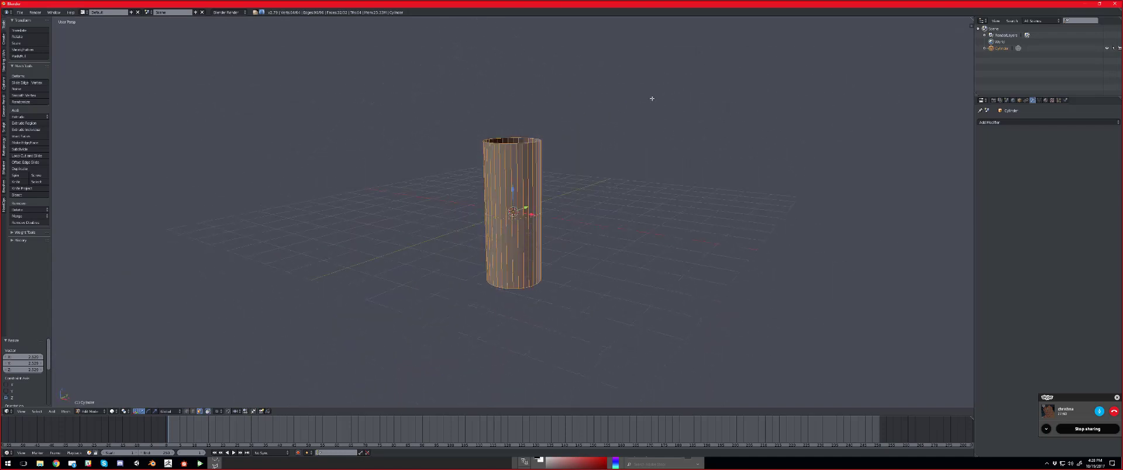
scroll(607, 183, up, 5)
scroll(567, 166, down, 3)
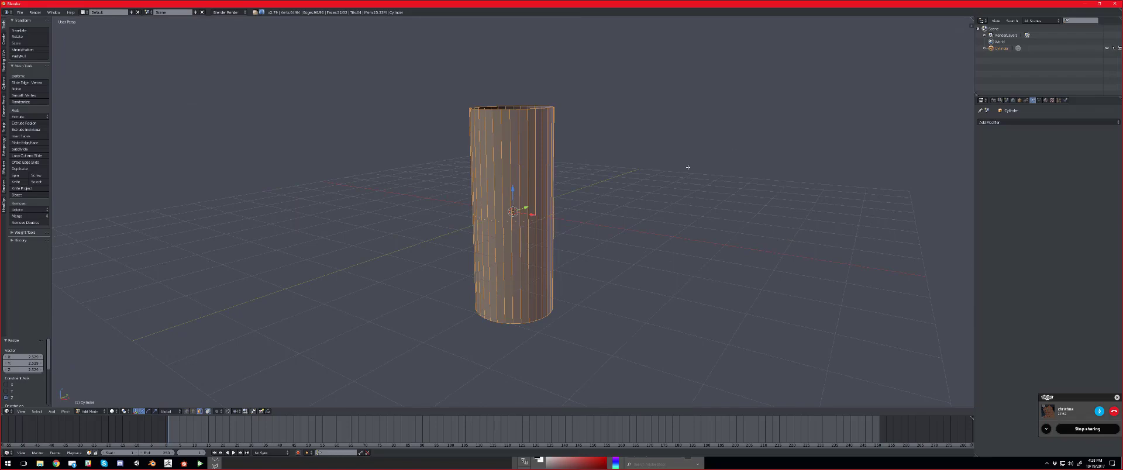
scroll(688, 168, up, 2)
middle_drag(623, 201, 596, 203)
scroll(646, 223, down, 1)
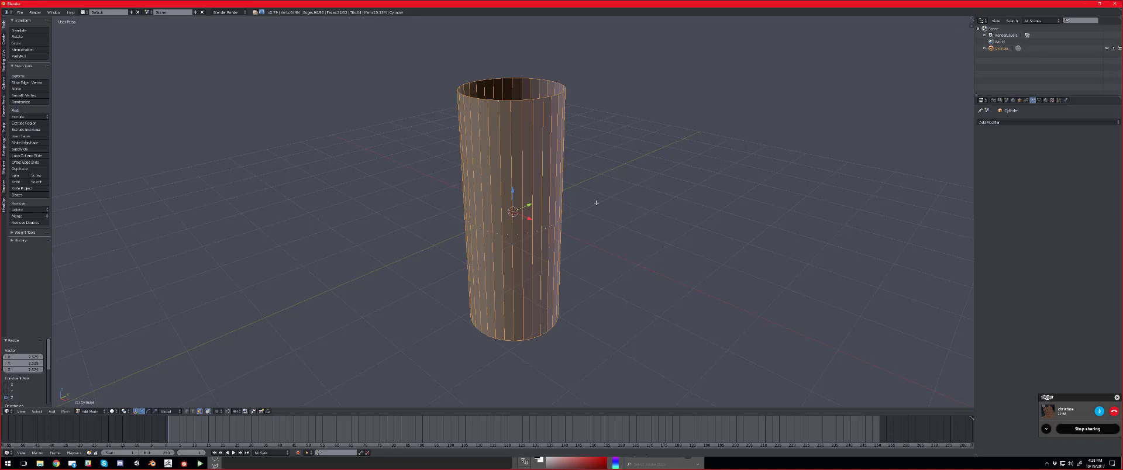
scroll(619, 202, down, 3)
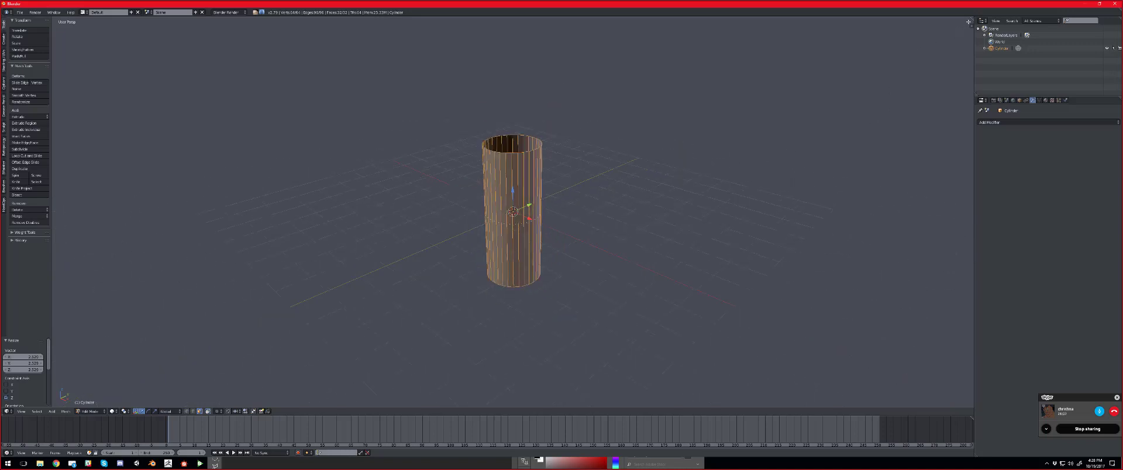
Step: Split the 3D viewport vertically and turn the new area beside it into a UV/Image Editor
drag(970, 19, 655, 82)
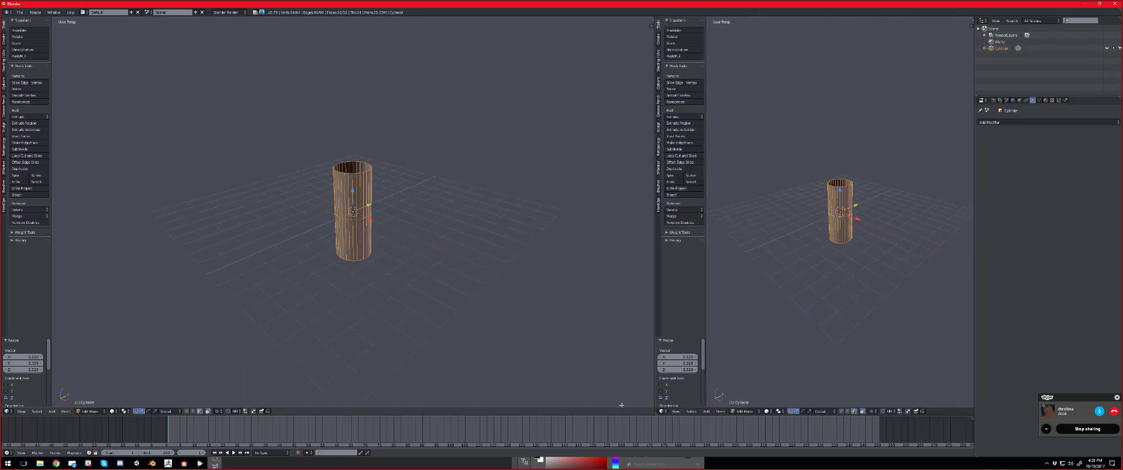
click(661, 412)
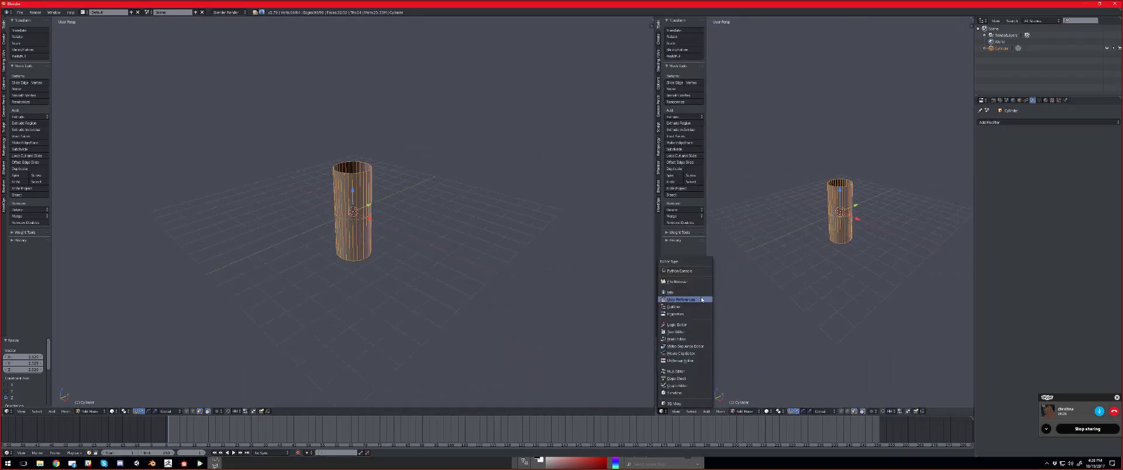
click(692, 361)
Step: Set the 3D view to front orthographic and unwrap the selected cylinder with Cylinder Projection
scroll(435, 251, up, 4)
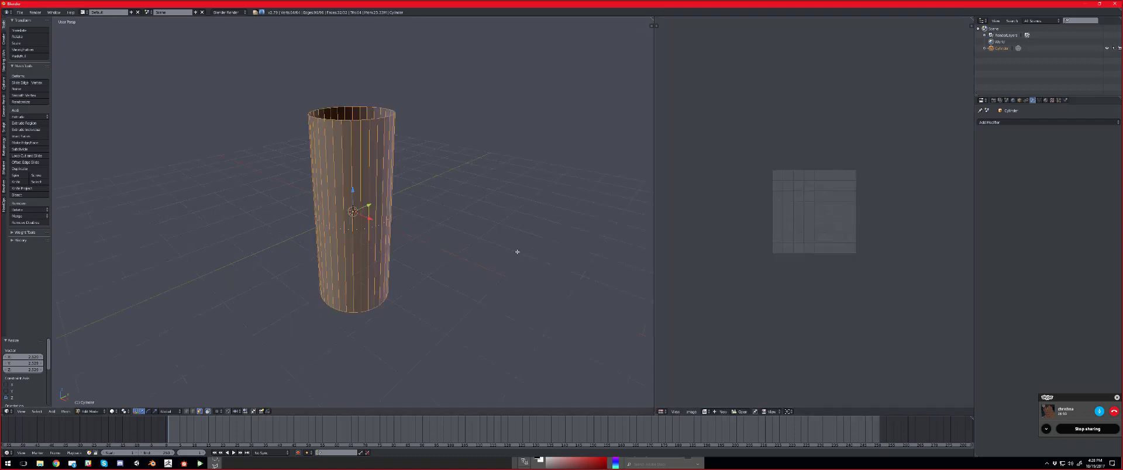
scroll(534, 276, up, 1)
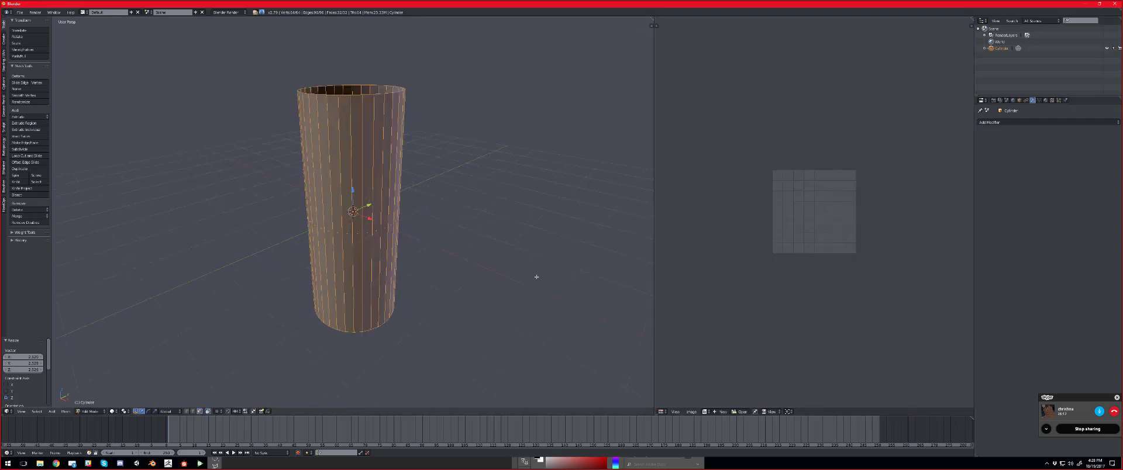
key(KP_1)
key(KP_5)
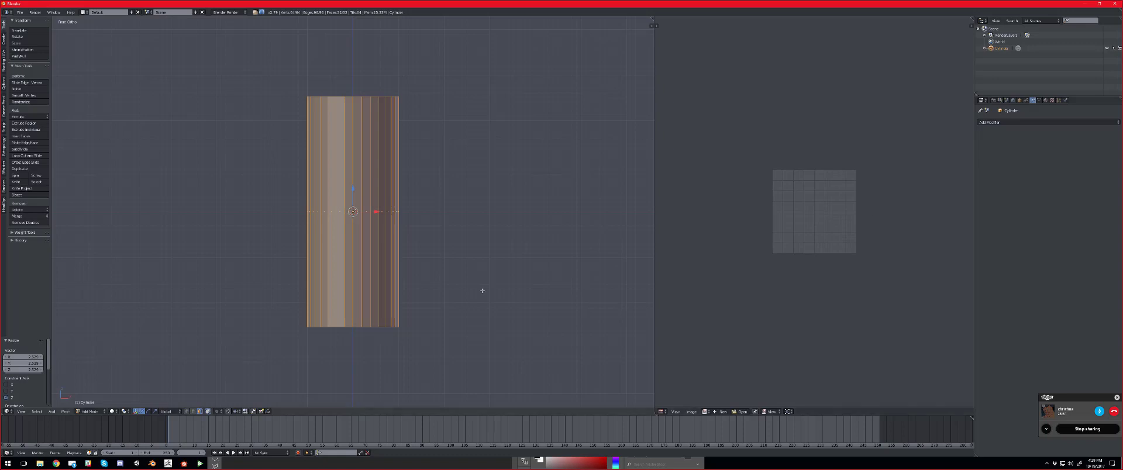
key(u)
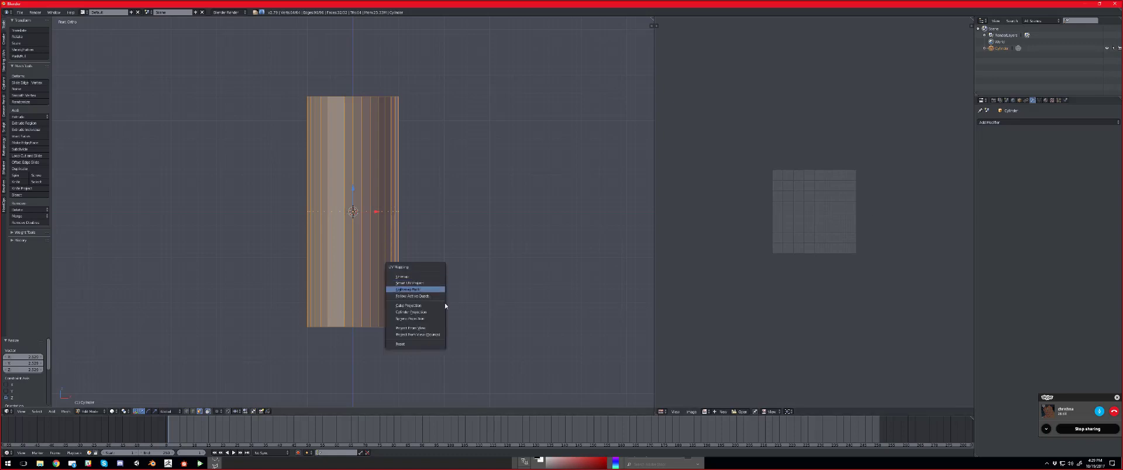
click(440, 313)
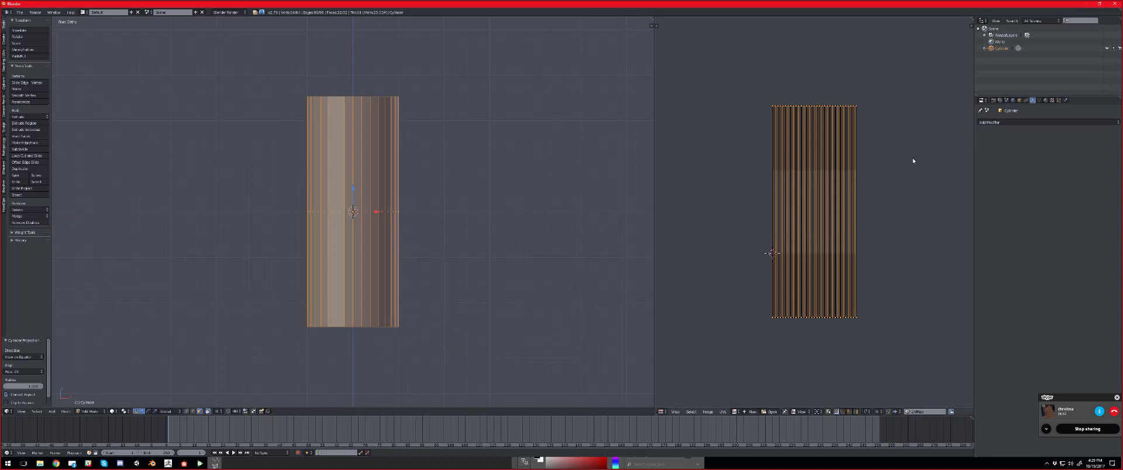
Step: Shrink the UV layout inside the image square, enable Constrain to Image Bounds, and scale the UVs up to fill the square
key(s)
click(848, 208)
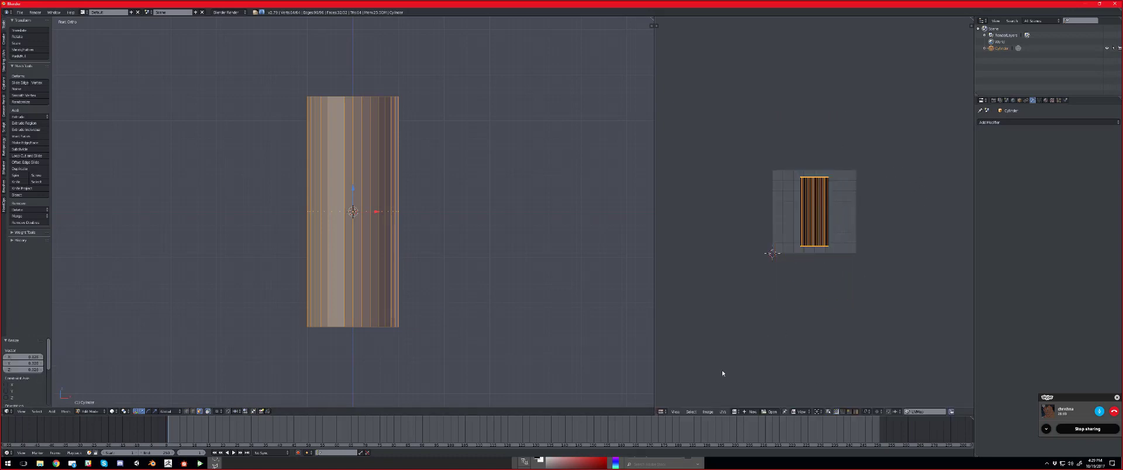
click(723, 411)
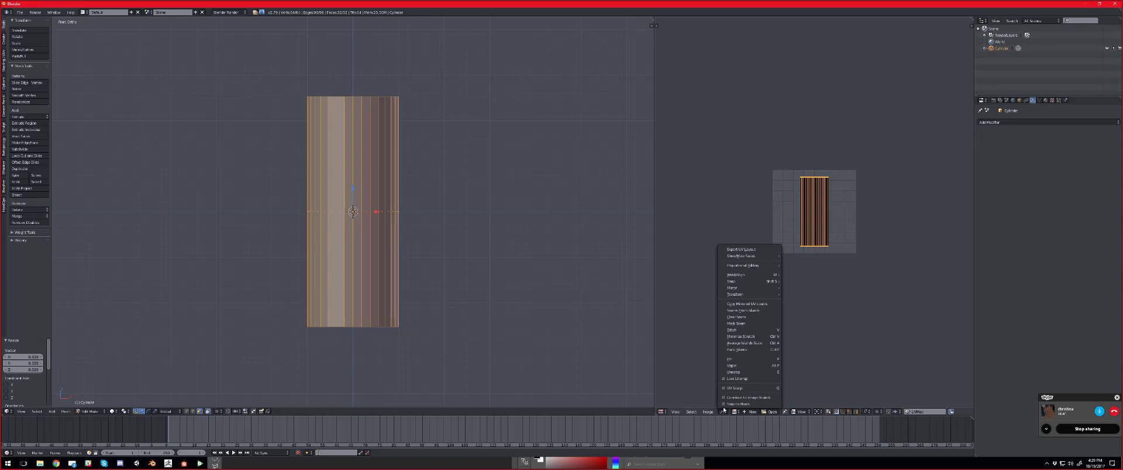
click(752, 397)
key(s)
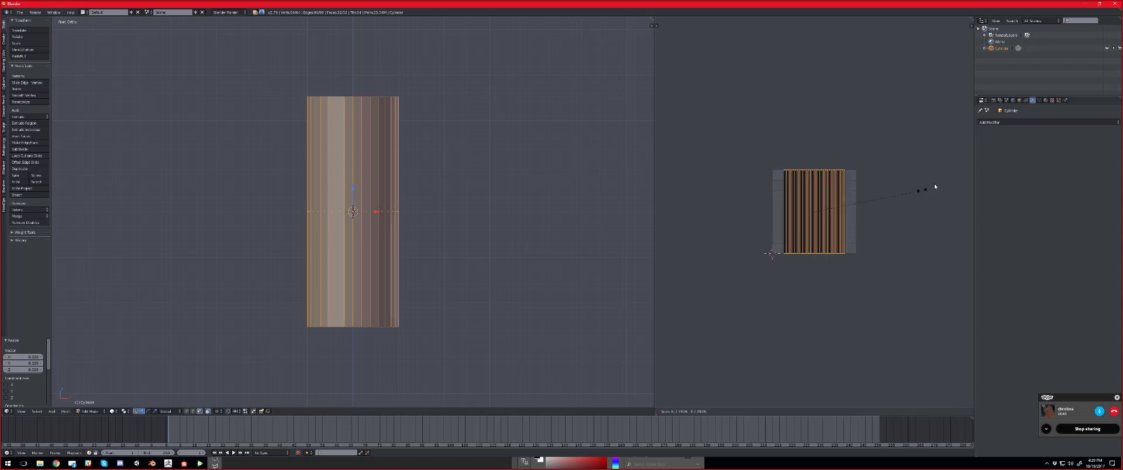
click(969, 169)
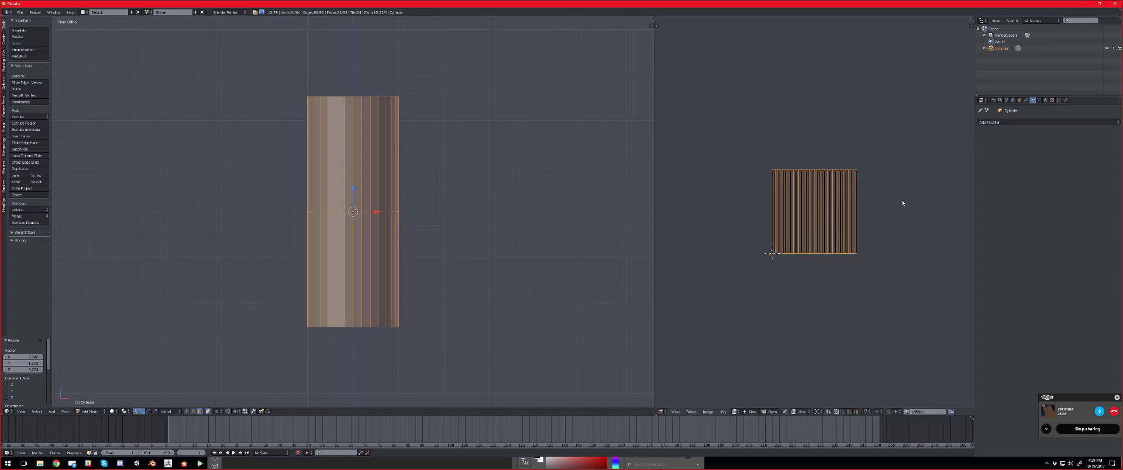
scroll(928, 184, up, 3)
scroll(928, 187, up, 1)
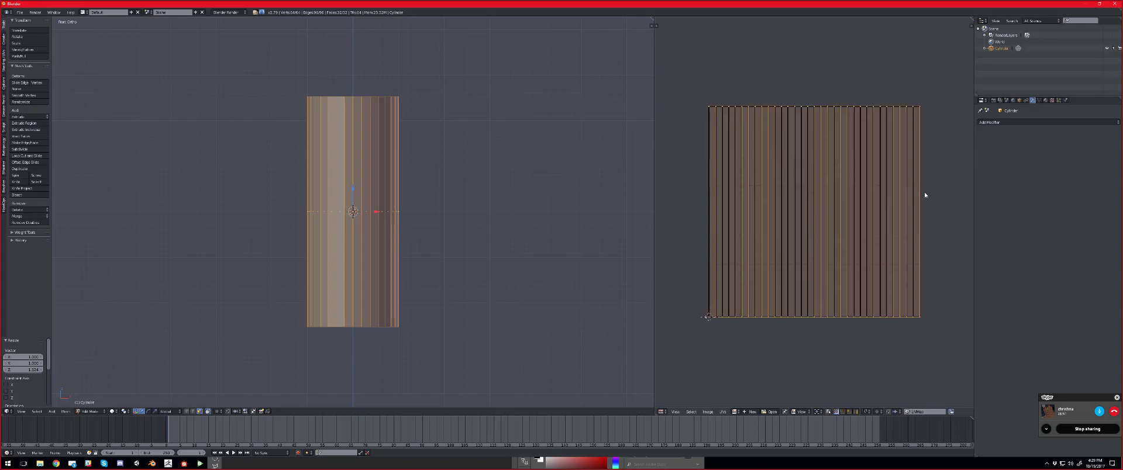
Step: Bring up the Skype group chat, read the class's latest message, and return to Blender
middle_drag(501, 246, 293, 225)
scroll(431, 245, down, 1)
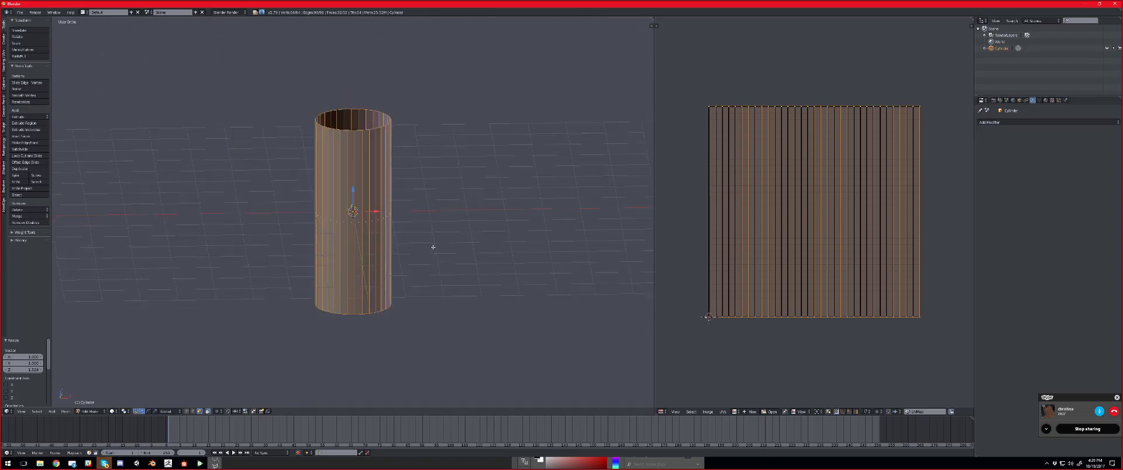
scroll(484, 283, up, 1)
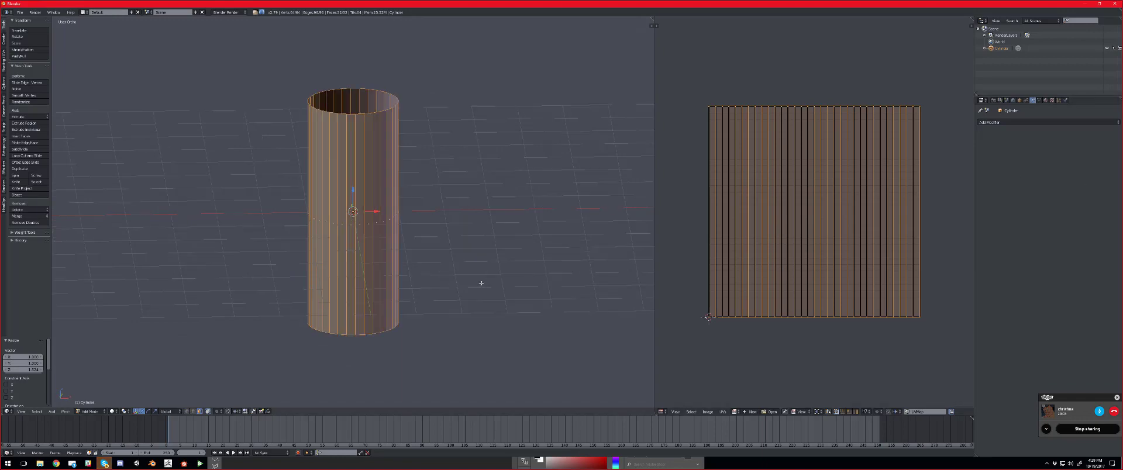
click(106, 464)
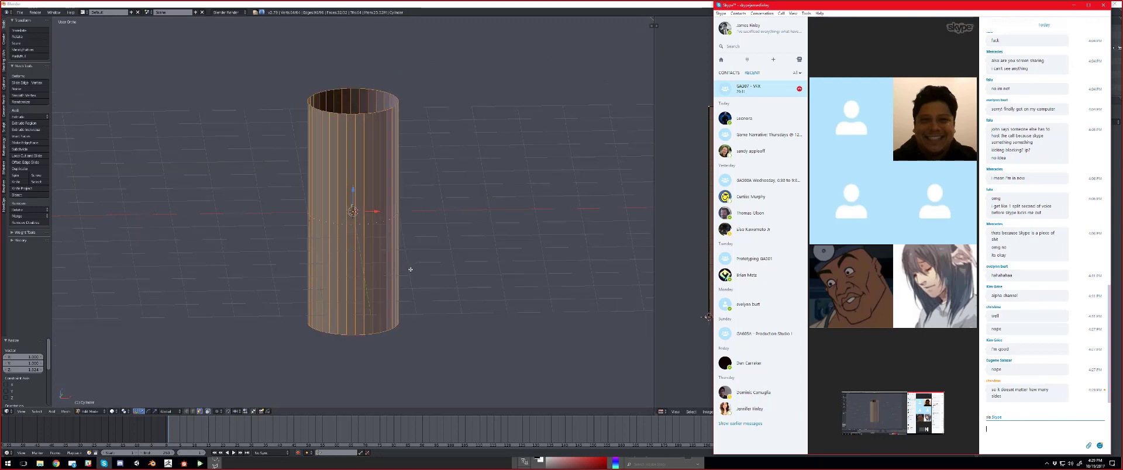
click(501, 7)
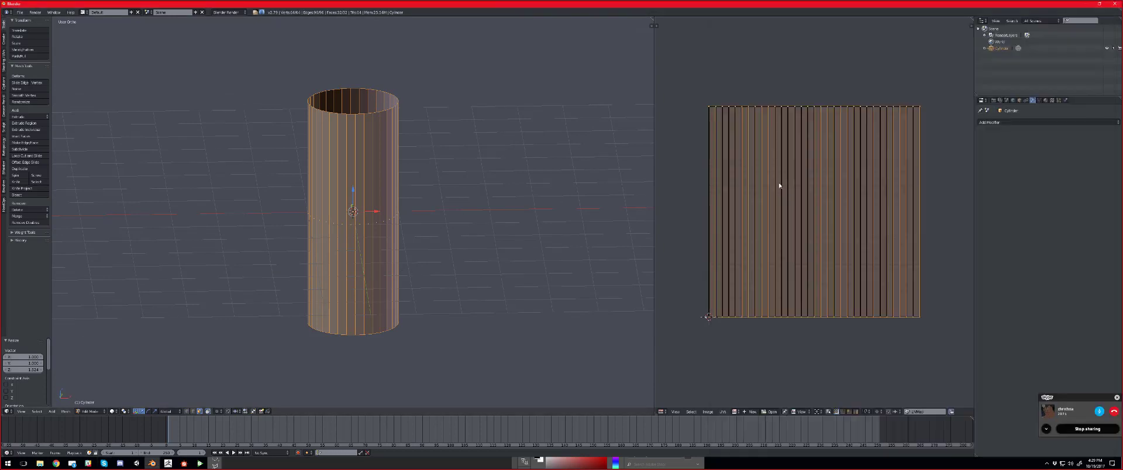
Step: Switch the 3D view to perspective and examine the unwrapped cylinder's sides and open ends from all around
middle_drag(503, 207, 520, 212)
key(KP_5)
middle_drag(475, 185, 453, 159)
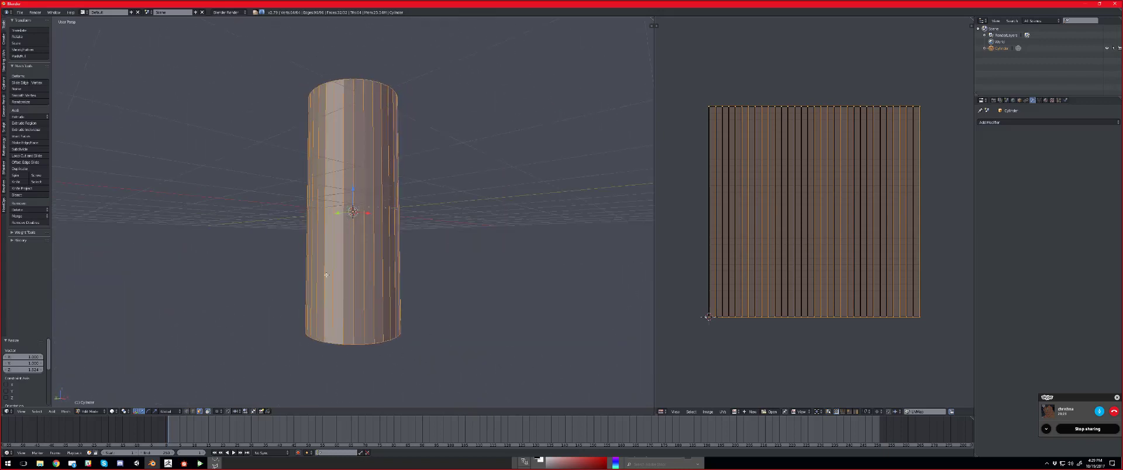
middle_drag(262, 280, 386, 307)
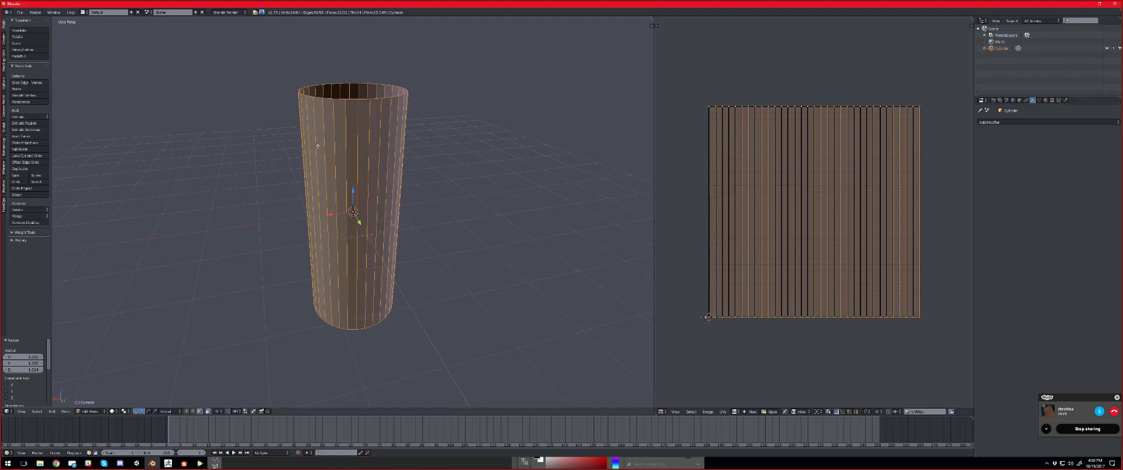
middle_drag(345, 145, 364, 116)
middle_drag(406, 233, 383, 191)
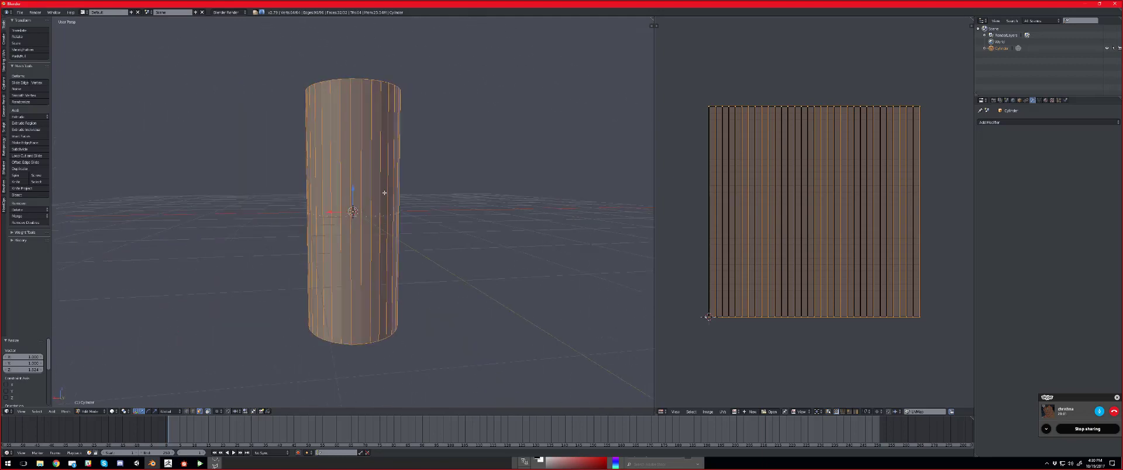
middle_drag(366, 256, 306, 270)
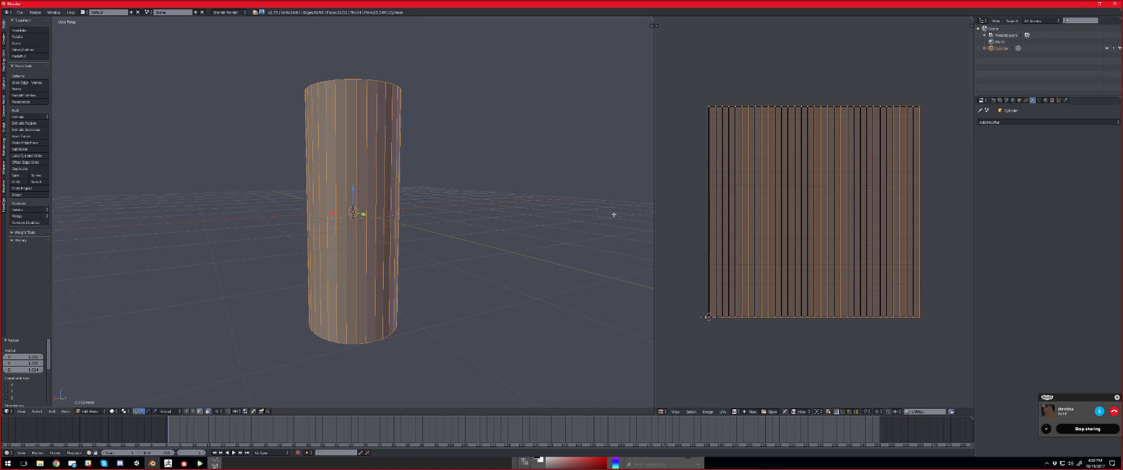
middle_drag(476, 215, 419, 177)
middle_drag(311, 176, 270, 109)
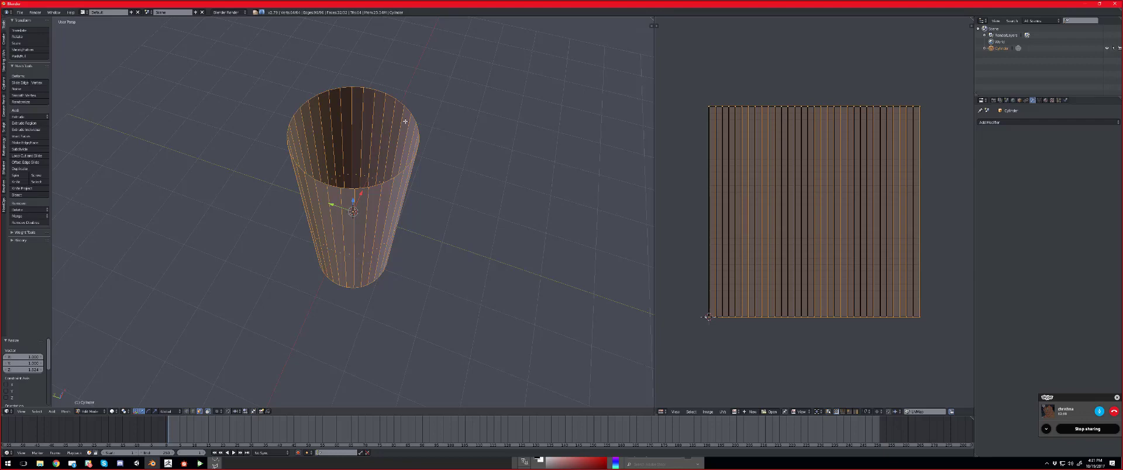
scroll(473, 248, up, 4)
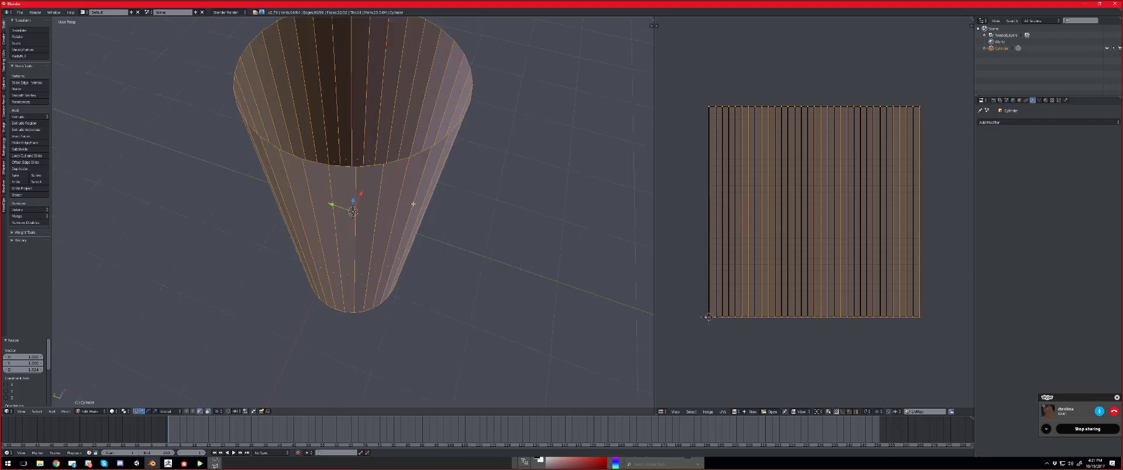
mouse_move(355, 176)
middle_down()
mouse_move(341, 184)
mouse_move(369, 168)
middle_up()
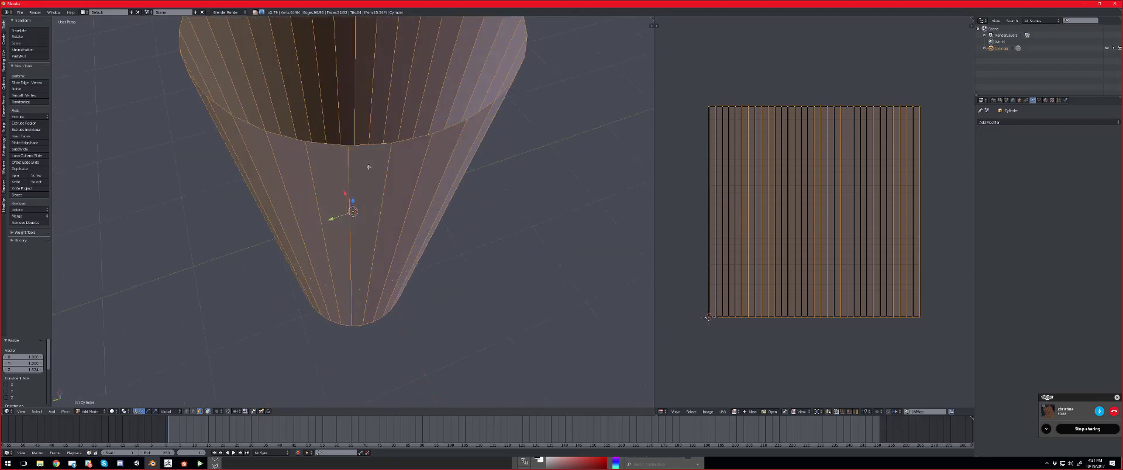
scroll(363, 158, down, 2)
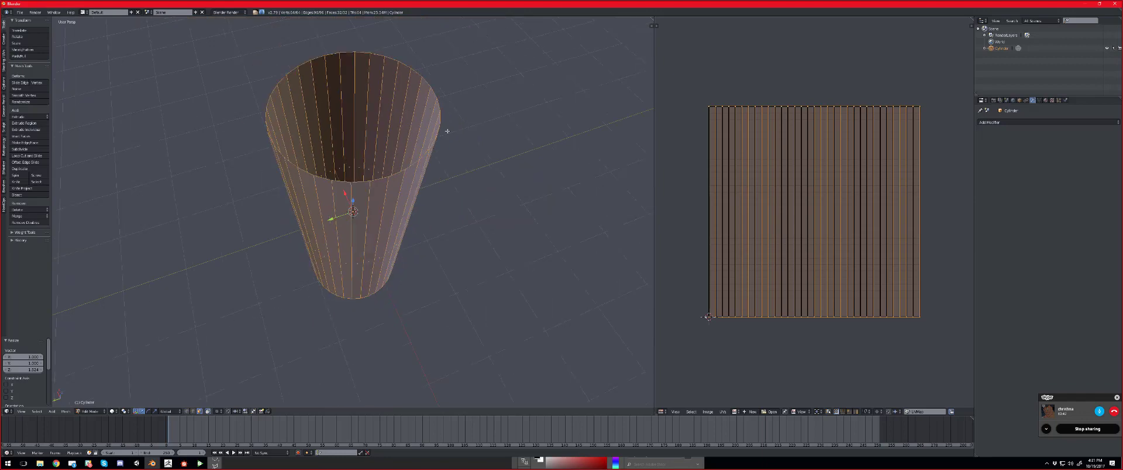
middle_drag(448, 131, 402, 127)
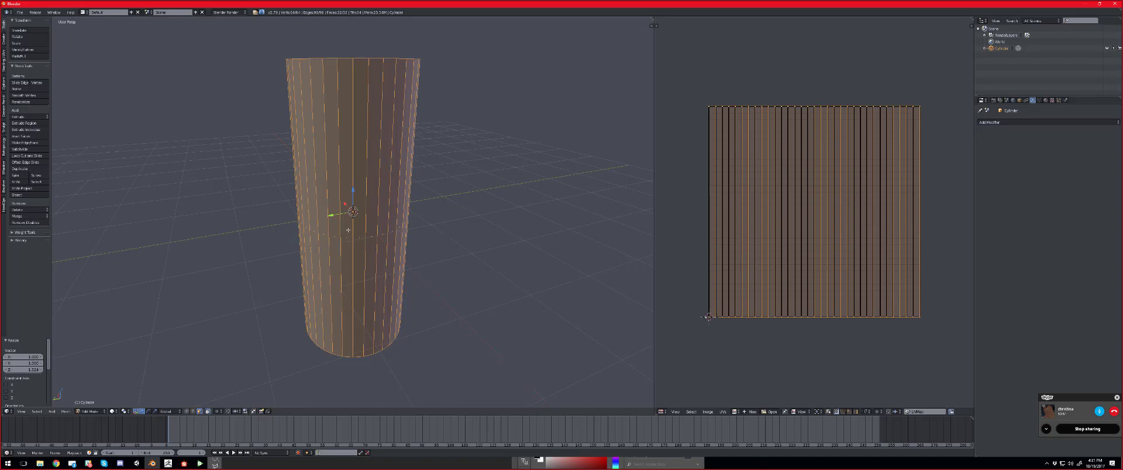
key(Tab)
key(Tab)
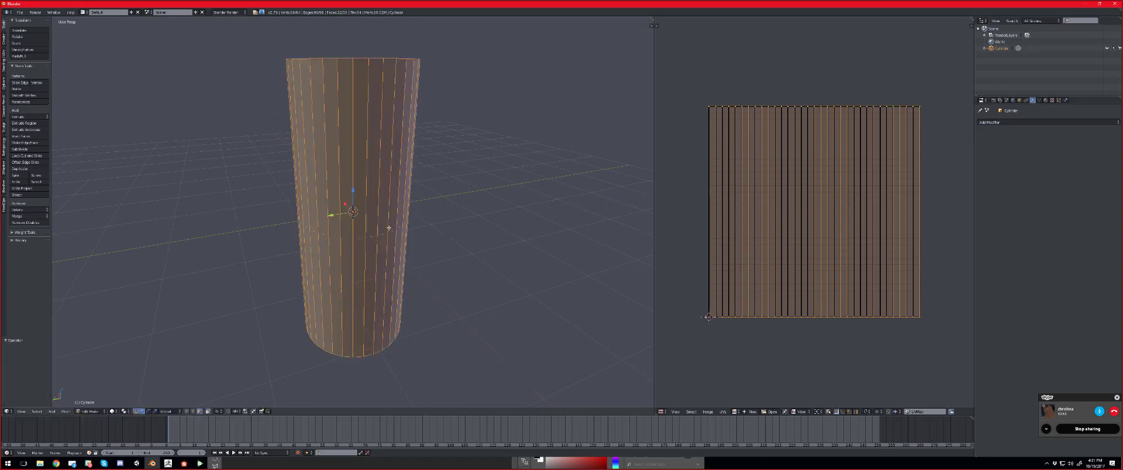
Step: Try rotating the cylinder mesh about the Z axis and undo the rotation
key(r)
key(z)
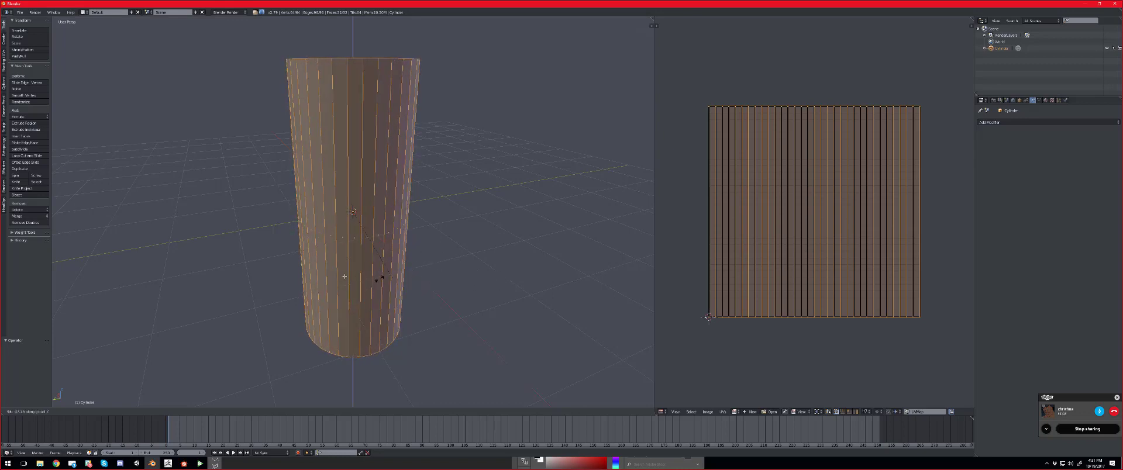
click(226, 283)
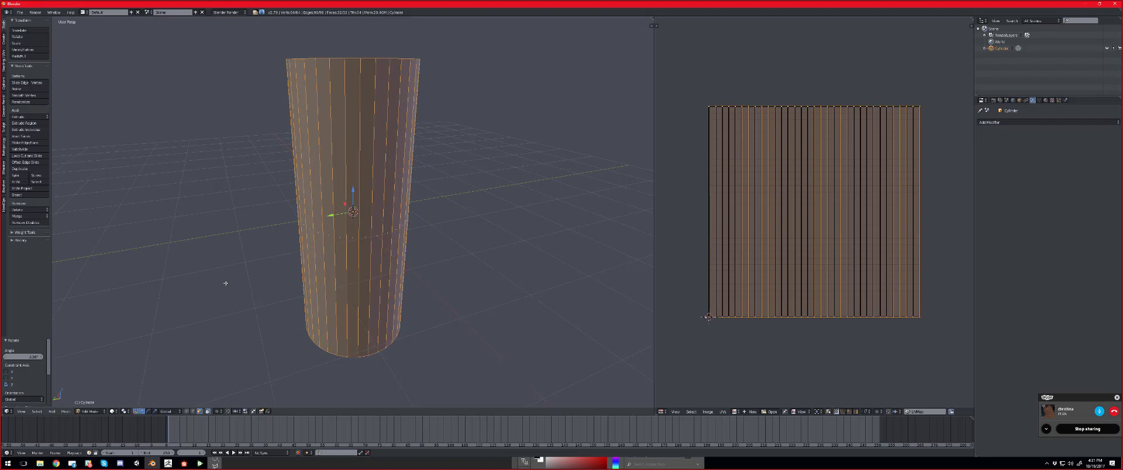
key(ctrl+z)
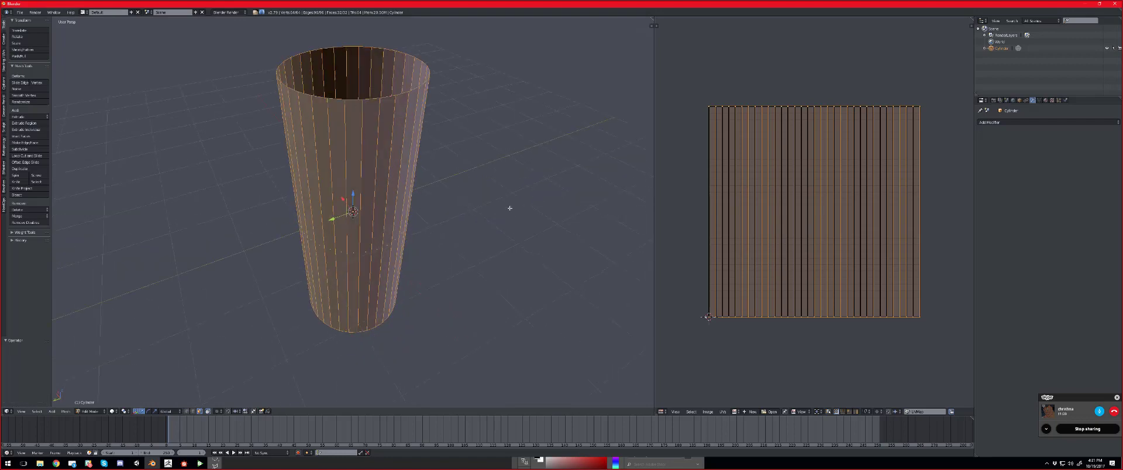
middle_drag(510, 208, 464, 205)
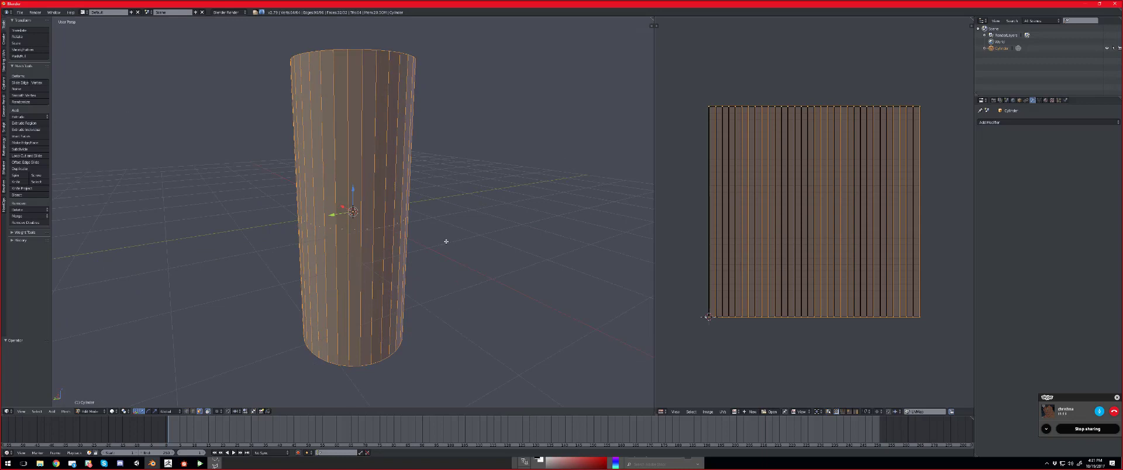
middle_drag(417, 209, 431, 245)
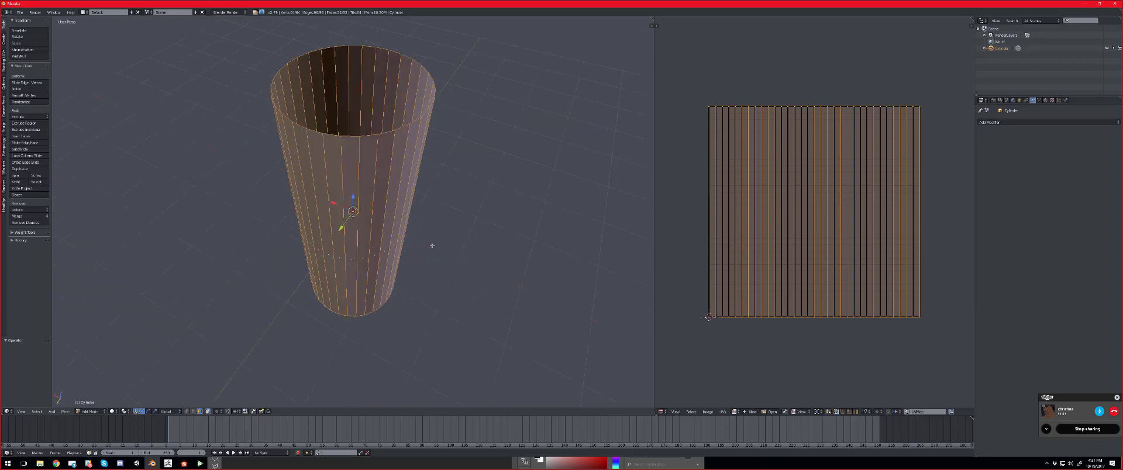
middle_drag(389, 89, 334, 118)
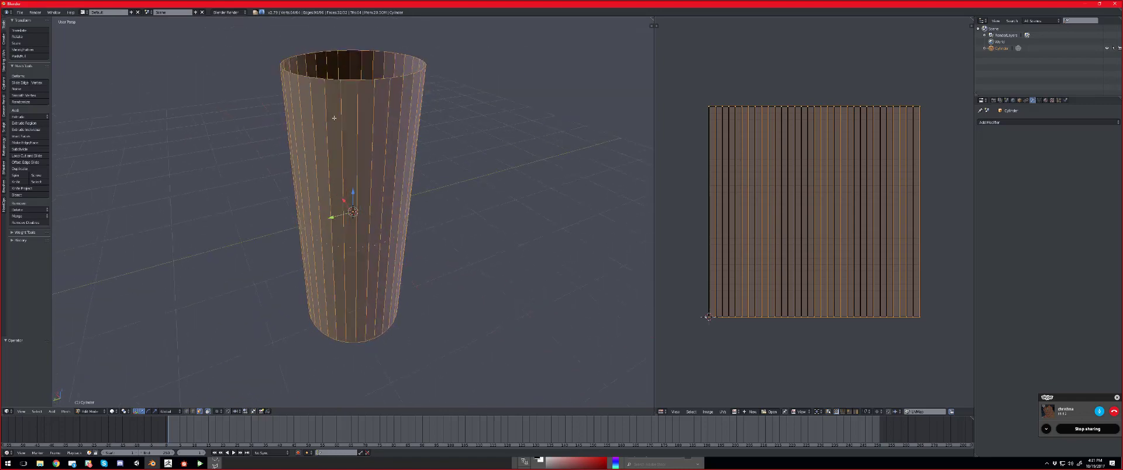
middle_drag(502, 142, 482, 254)
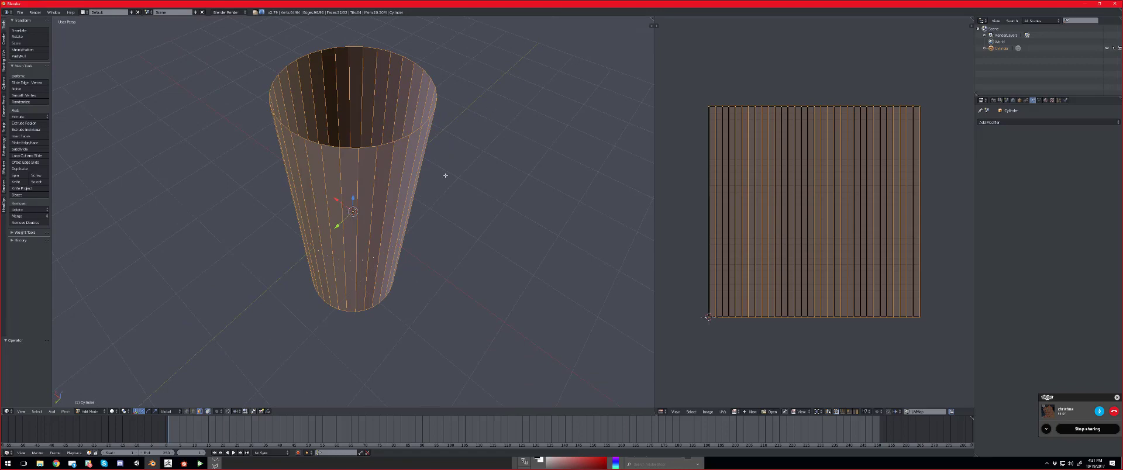
middle_drag(445, 176, 372, 191)
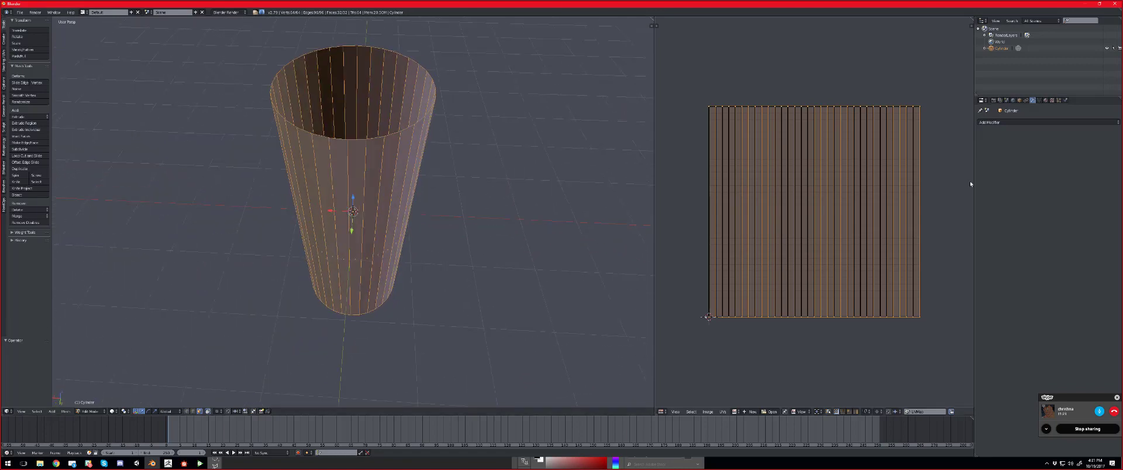
Step: Save the cylinder scene to the desktop as MySwirl.blend
click(19, 12)
click(52, 69)
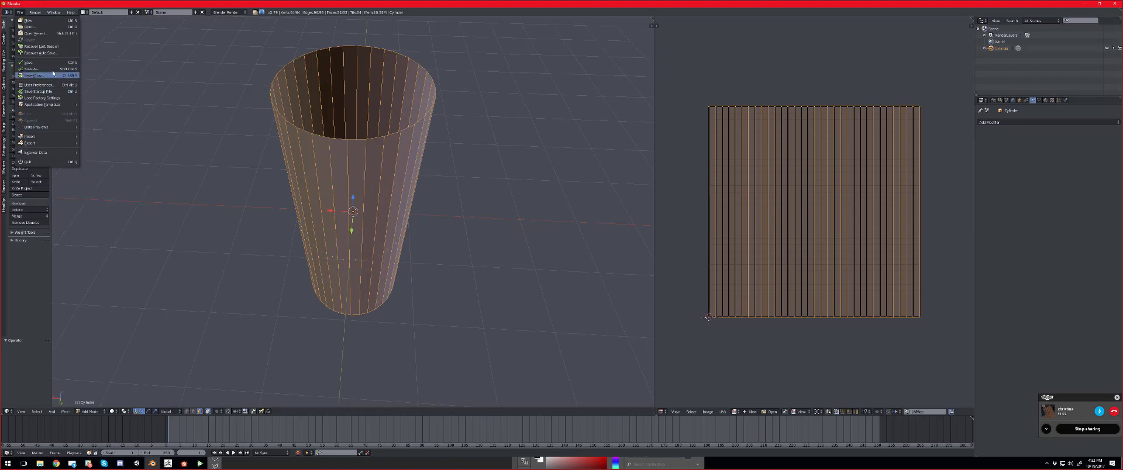
click(85, 37)
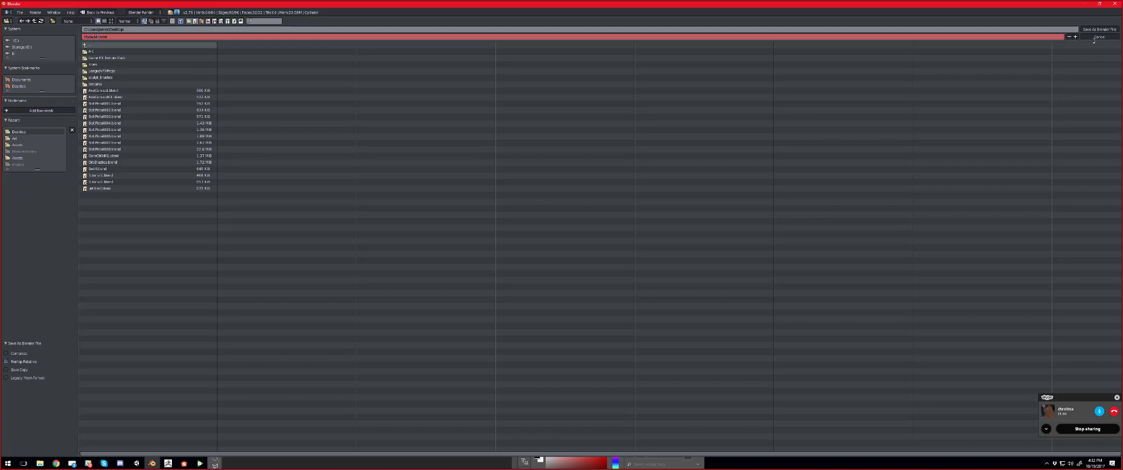
click(1092, 31)
click(1094, 32)
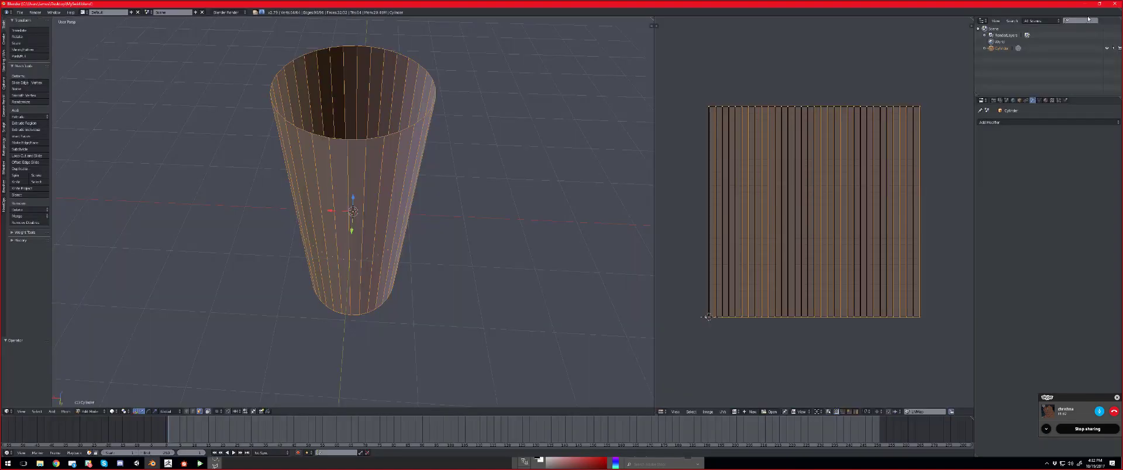
Step: Switch to Unity, import the saved cylinder .blend file from the desktop into Assets, and maximize the Unity window
click(1086, 3)
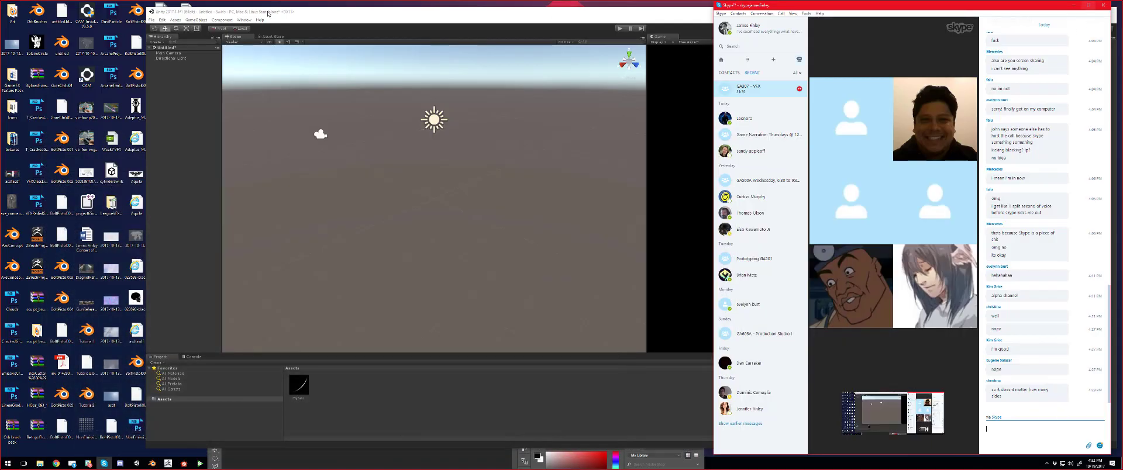
drag(276, 14, 342, 11)
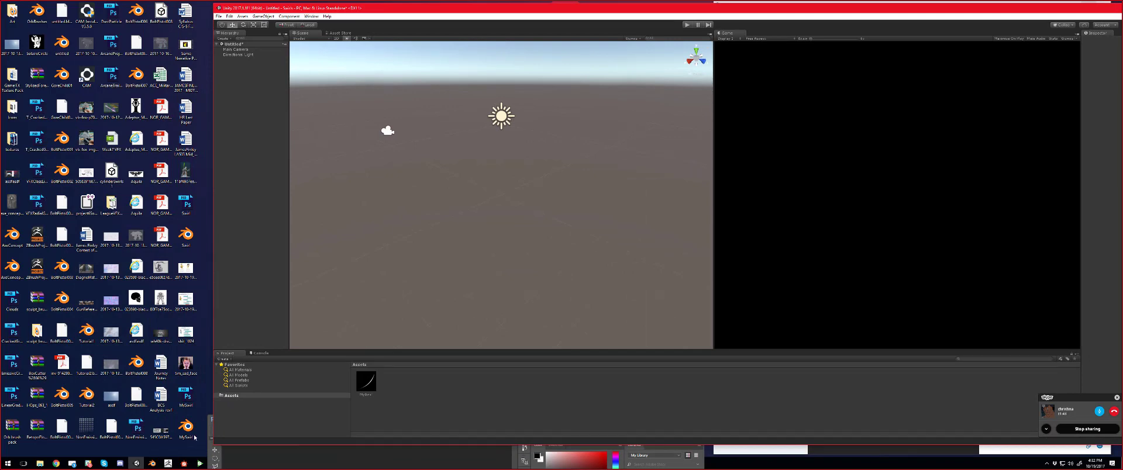
double_click(193, 435)
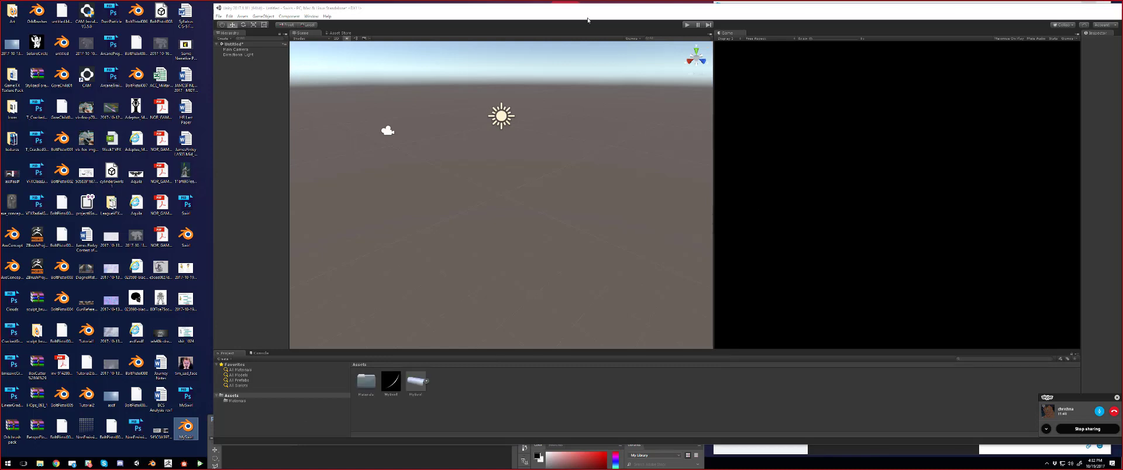
double_click(523, 4)
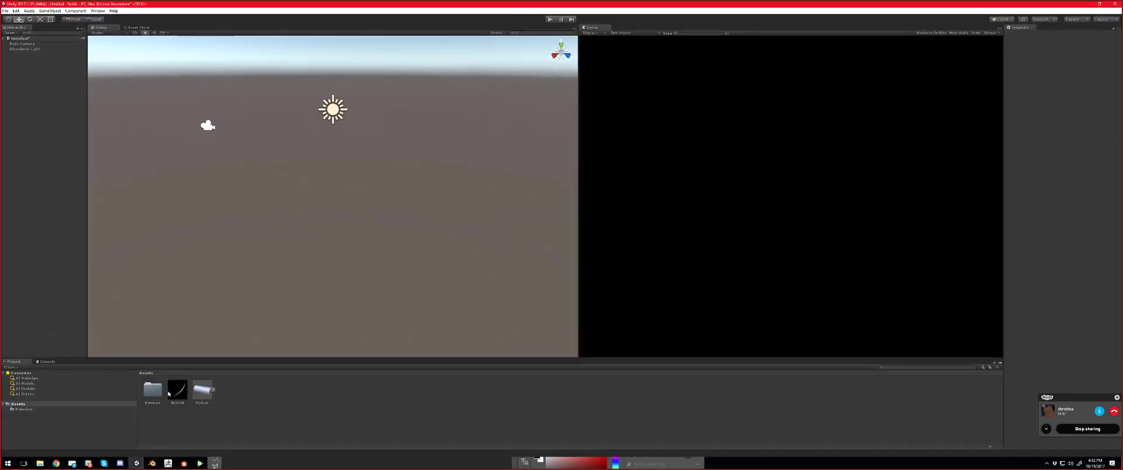
Step: Open the swirl texture from Unity's Assets in Photoshop, view the painted arc, and return to Unity
click(178, 393)
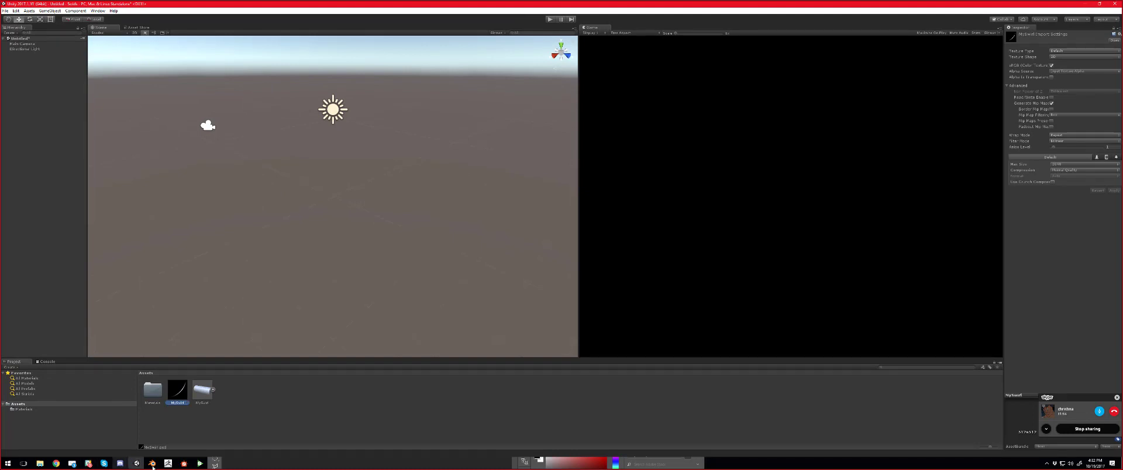
double_click(178, 391)
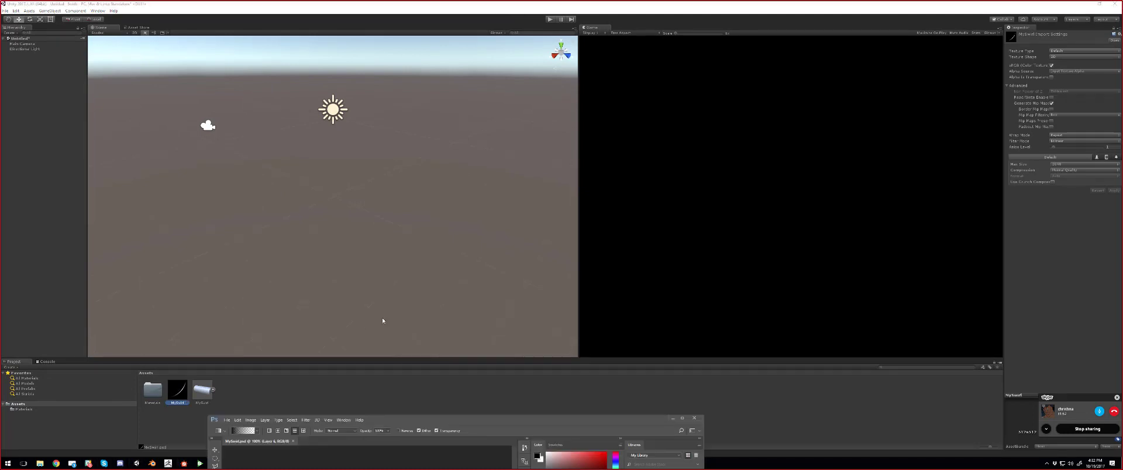
drag(482, 425, 444, 52)
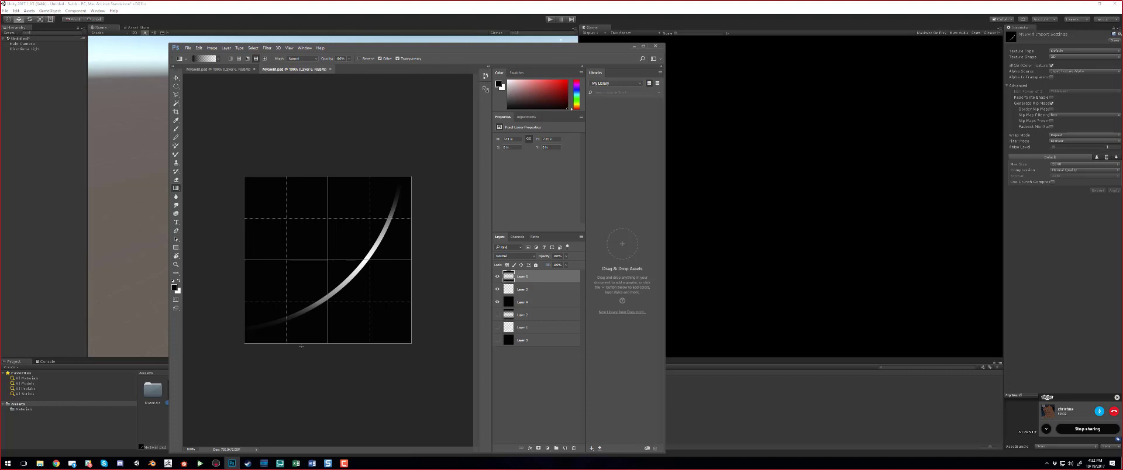
click(633, 46)
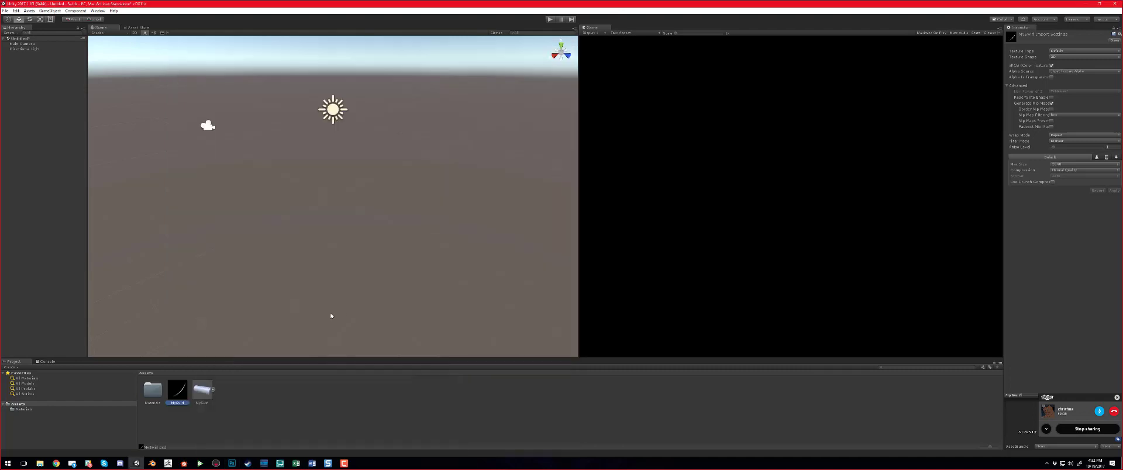
Step: Place the imported cylinder model in the scene in front of the camera
click(209, 402)
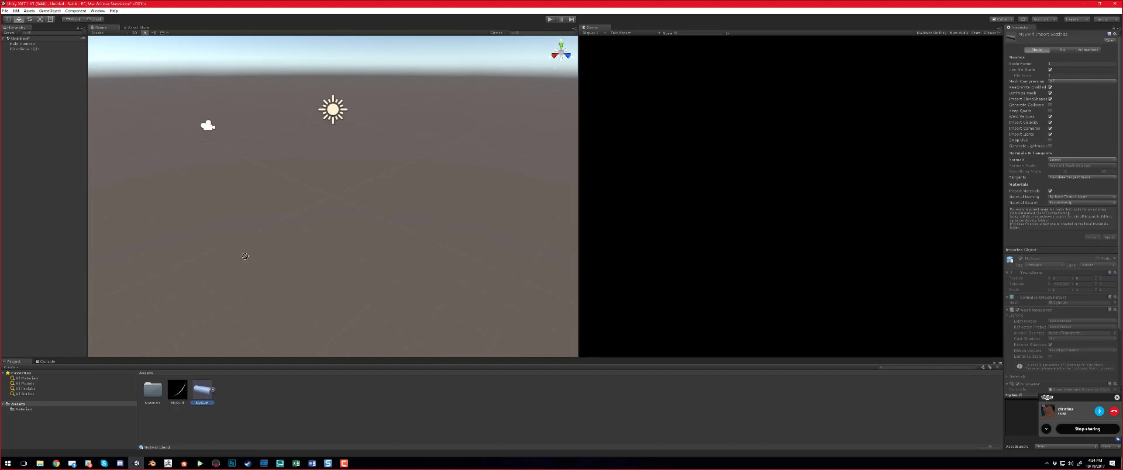
drag(245, 256, 311, 180)
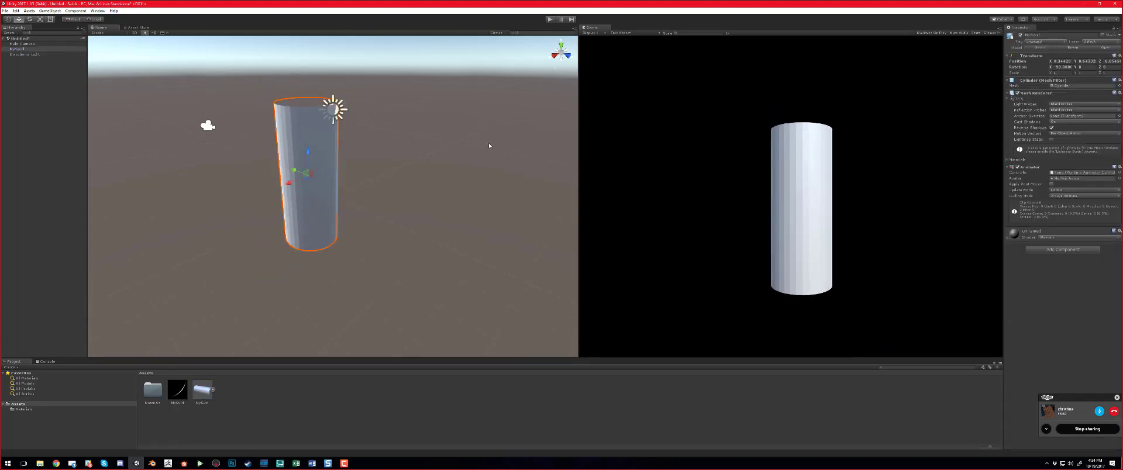
scroll(353, 206, down, 1)
alt+drag(332, 228, 542, 226)
scroll(402, 209, down, 4)
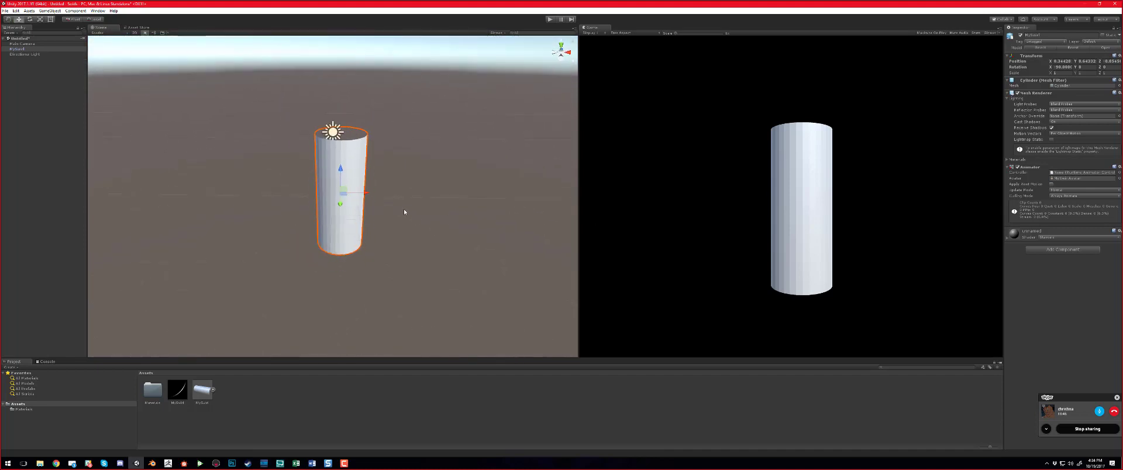
scroll(400, 216, up, 1)
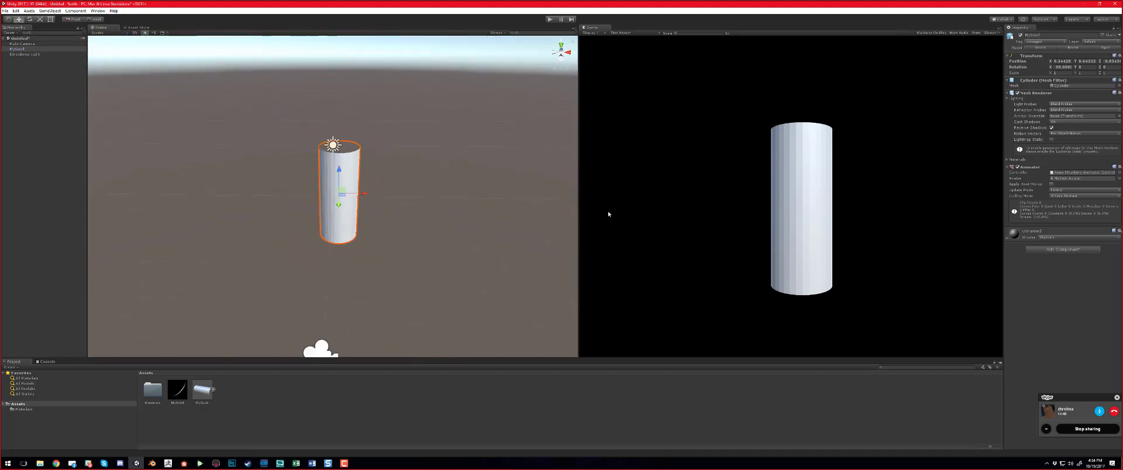
scroll(374, 232, down, 1)
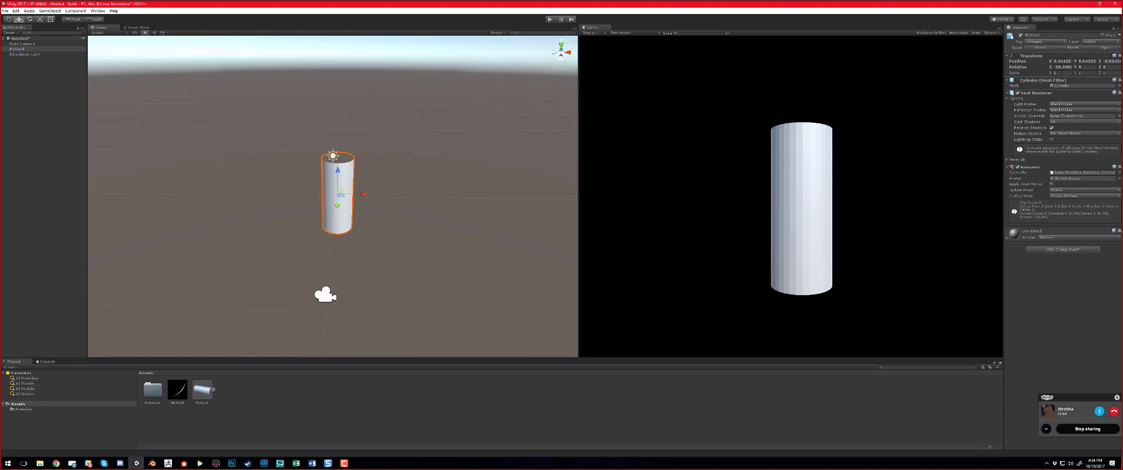
click(1088, 67)
text(90)
key(ctrl+z)
click(1106, 67)
text(9)
Step: Set the cylinder's X rotation to 0
click(1057, 67)
text(0)
scroll(347, 199, up, 2)
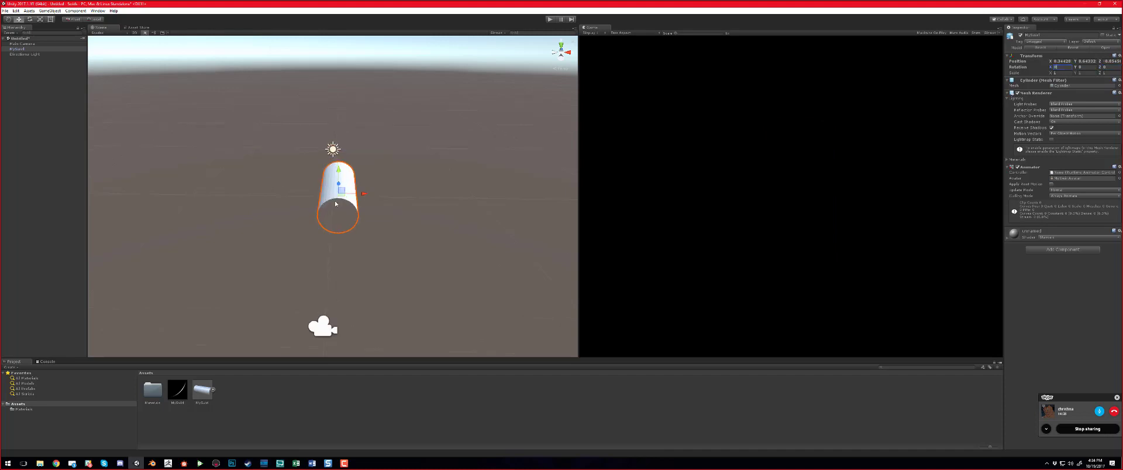
Step: Turn the cylinder sideways to the camera about its vertical axis and set its Y rotation to exactly -90
key(r)
key(e)
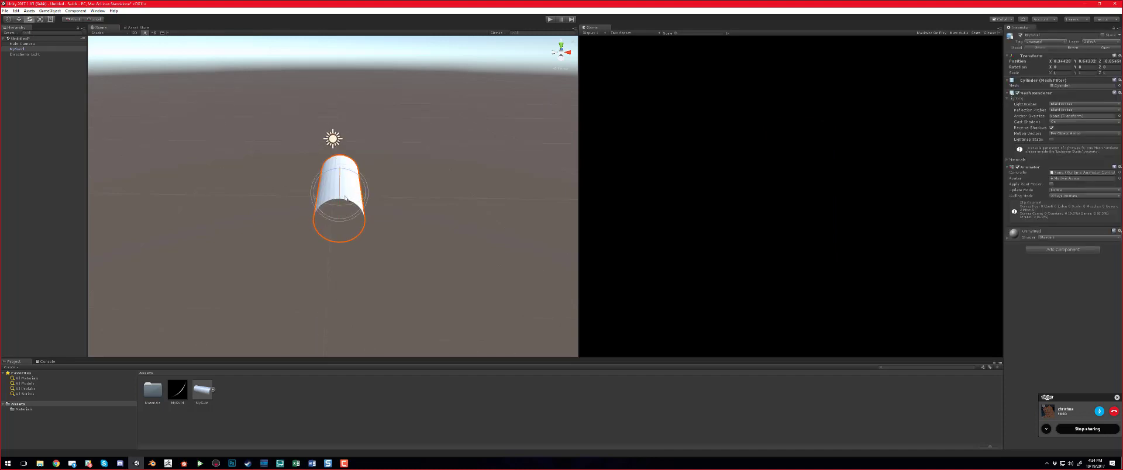
drag(358, 206, 423, 209)
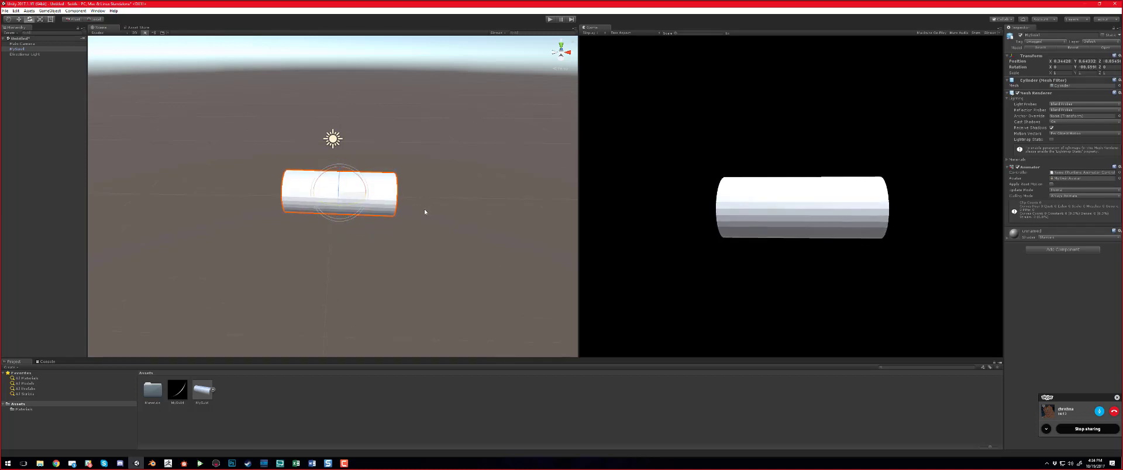
click(1082, 67)
text(90)
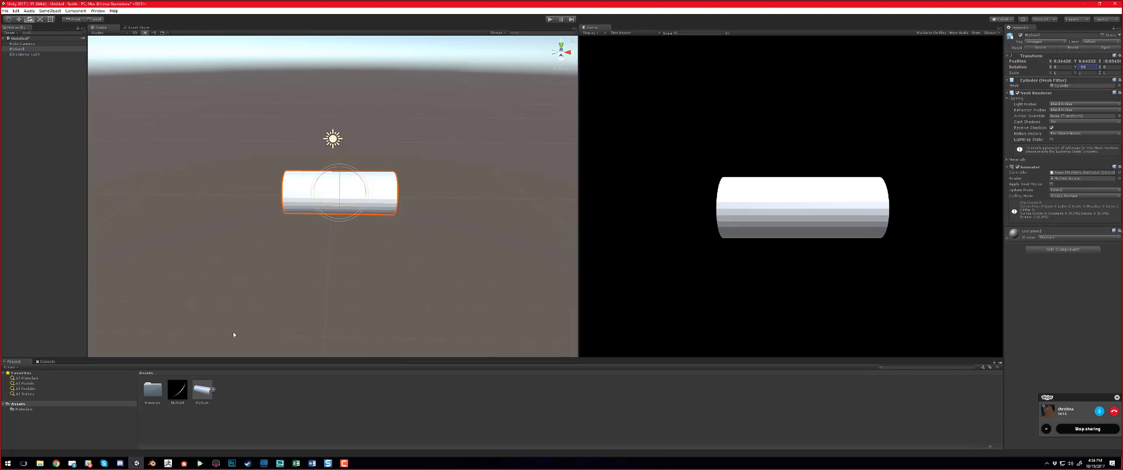
scroll(246, 292, down, 3)
scroll(297, 209, up, 3)
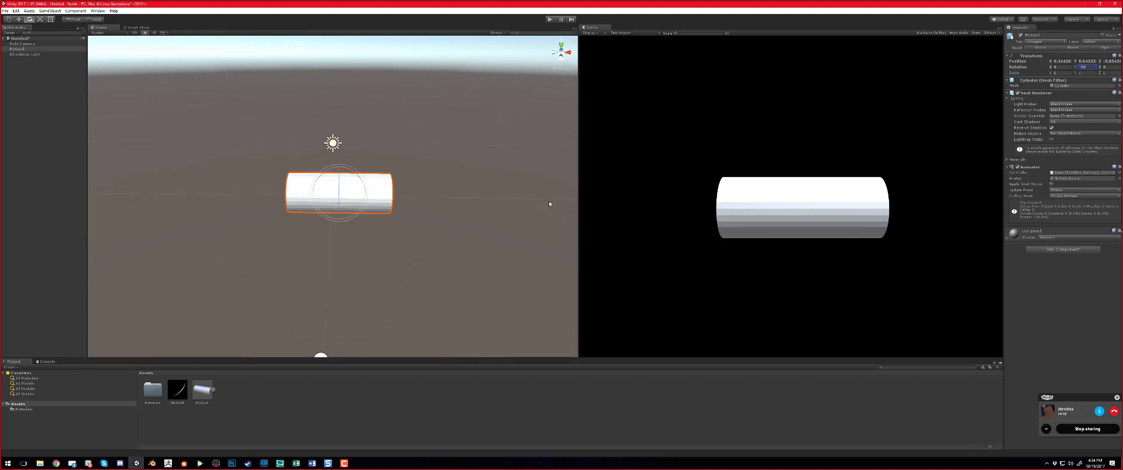
scroll(409, 212, down, 2)
scroll(412, 217, up, 4)
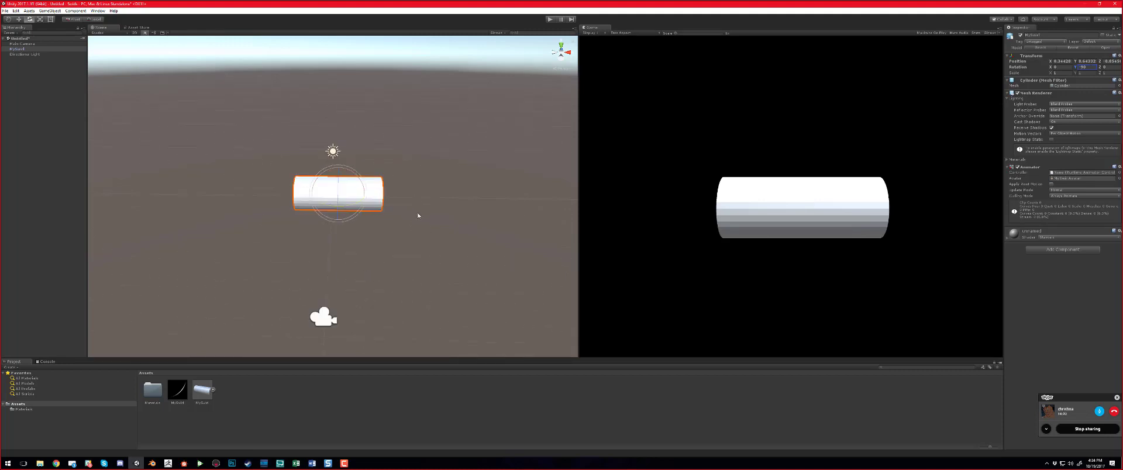
scroll(418, 214, down, 3)
scroll(421, 218, up, 2)
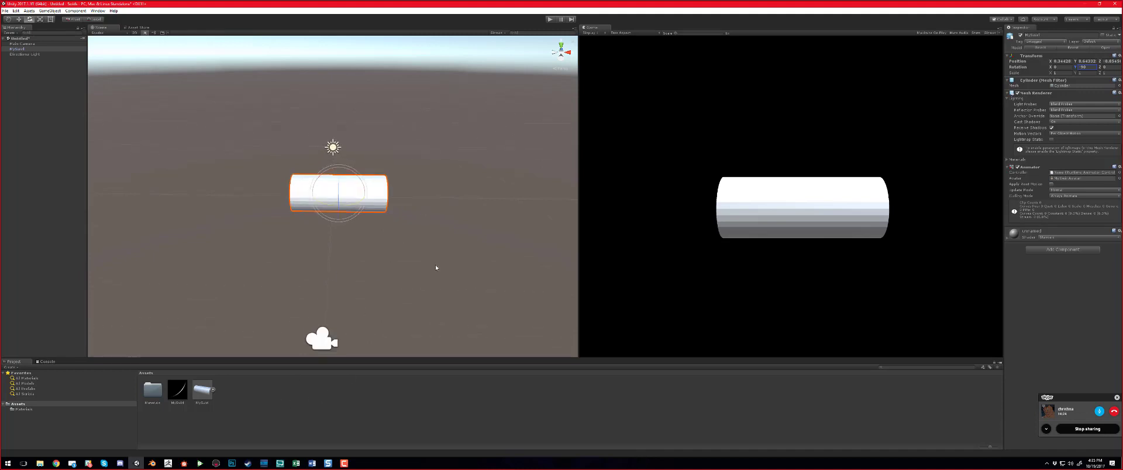
scroll(435, 266, up, 2)
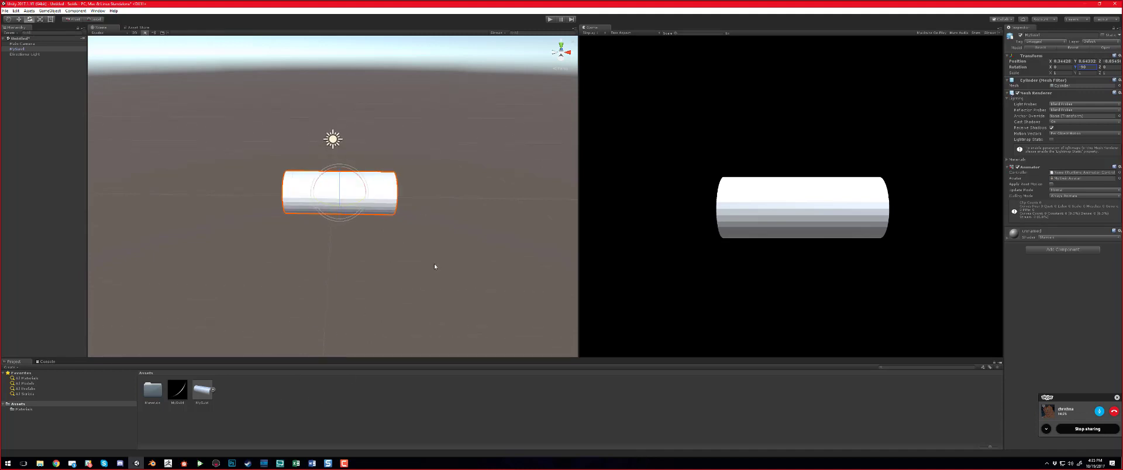
Step: Restore the Unity window to a smaller size and place it beside the Skype chat
click(1088, 3)
drag(824, 9, 614, 14)
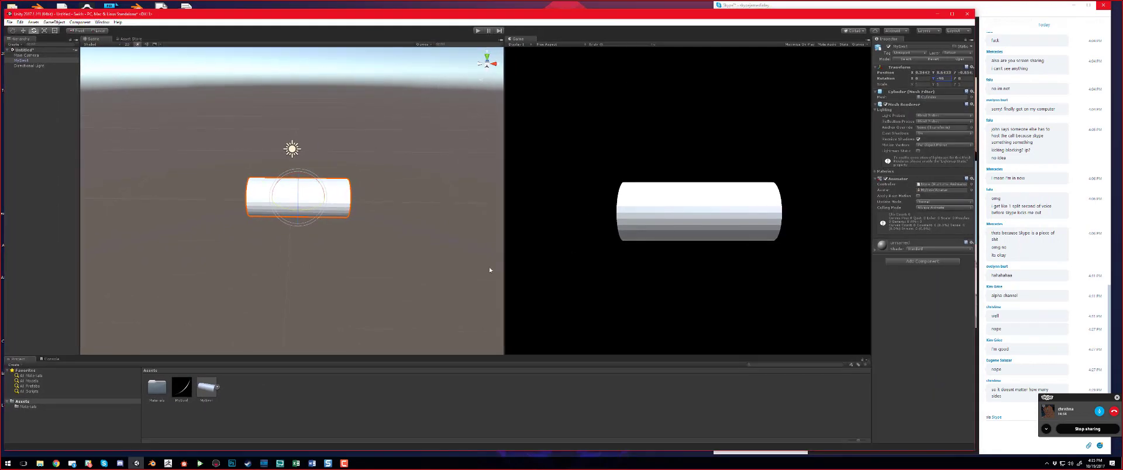
scroll(427, 282, up, 3)
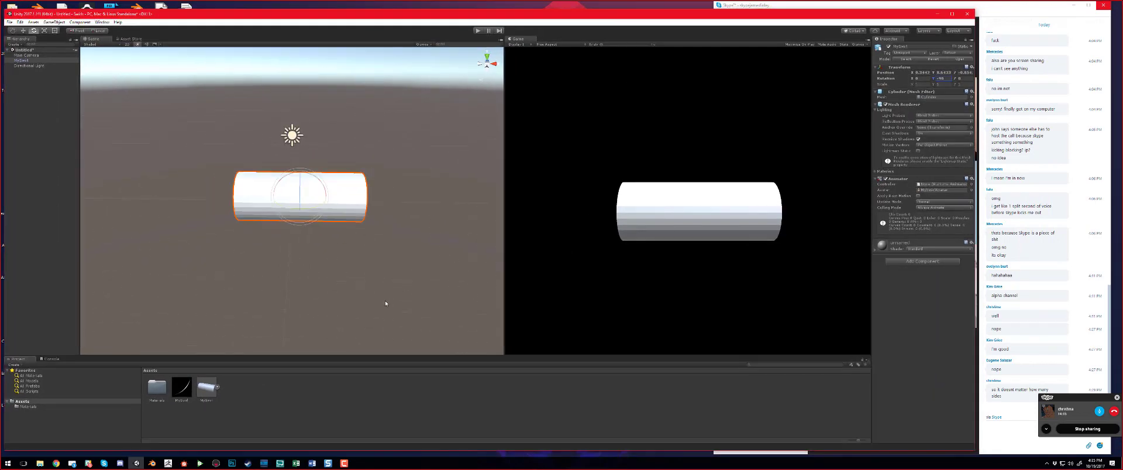
Step: Create a new material in the project's Assets folder and name it MySwirl
right_click(240, 386)
mouse_move(257, 267)
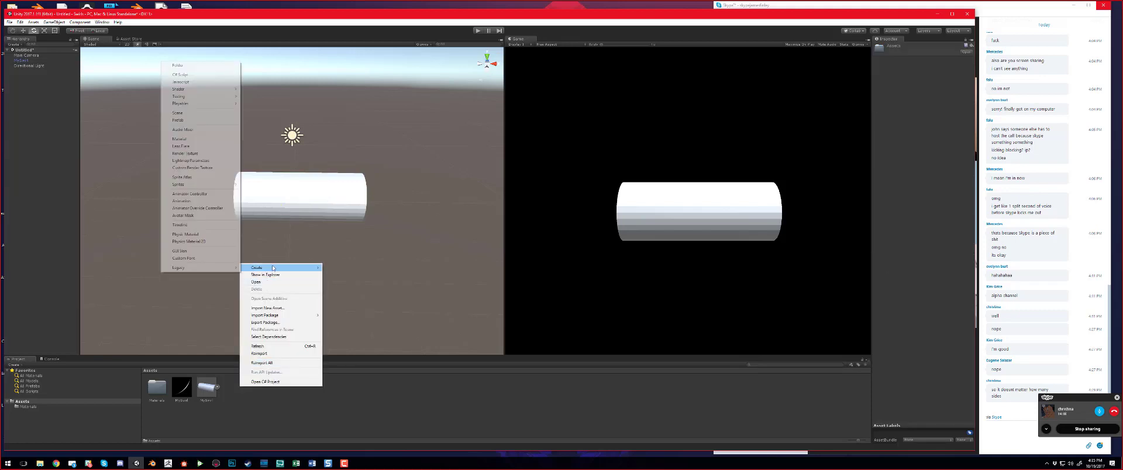
click(187, 138)
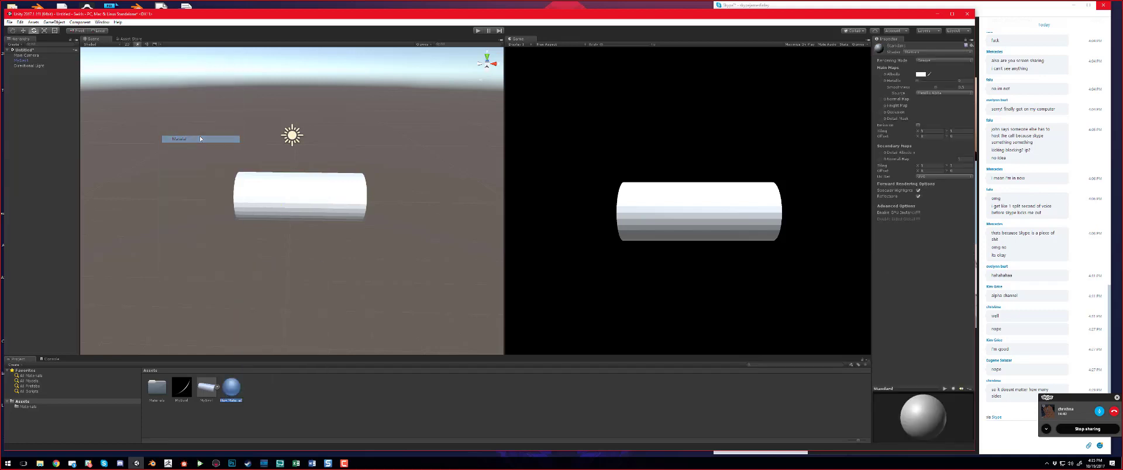
text(Bl)
text(irl)
key(Return)
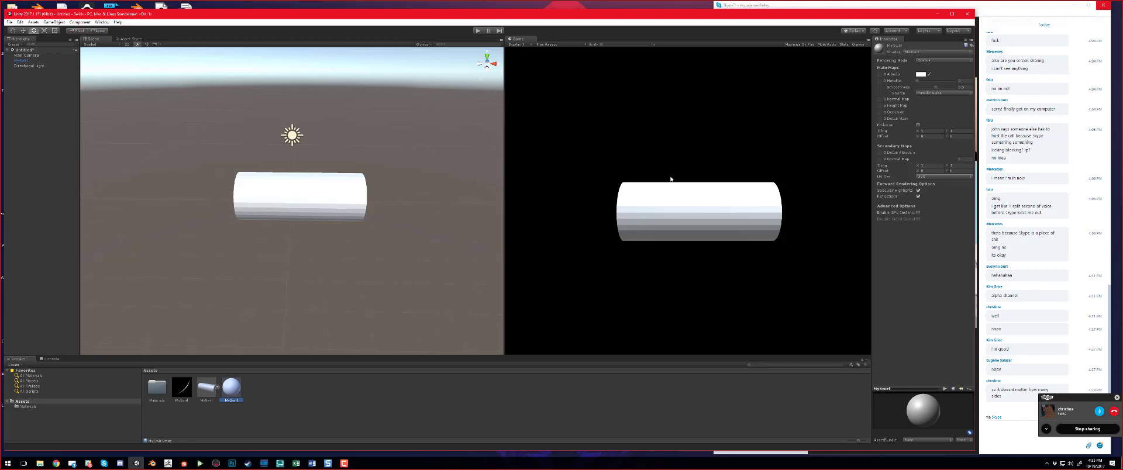
Step: Assign the MySwirl material to Element 0 of the cylinder's mesh renderer materials
click(21, 60)
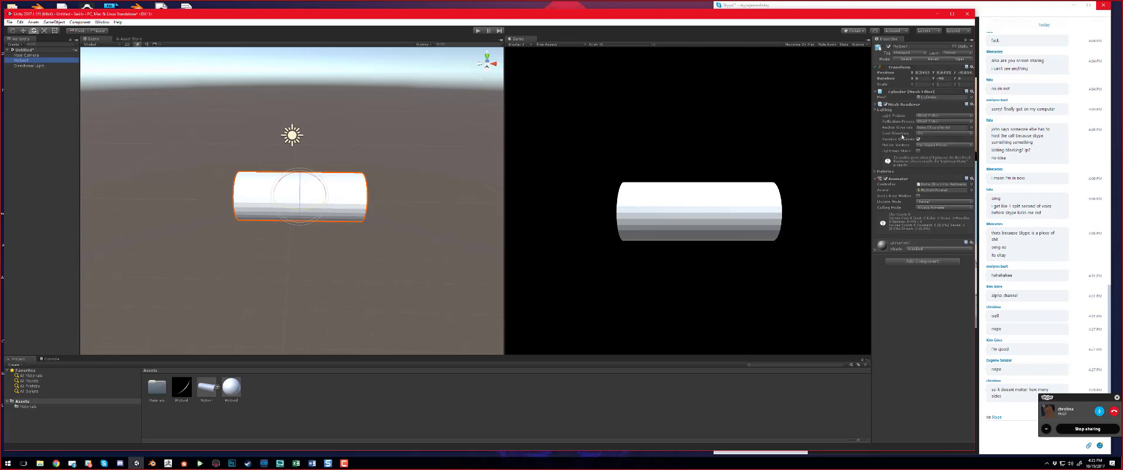
click(876, 172)
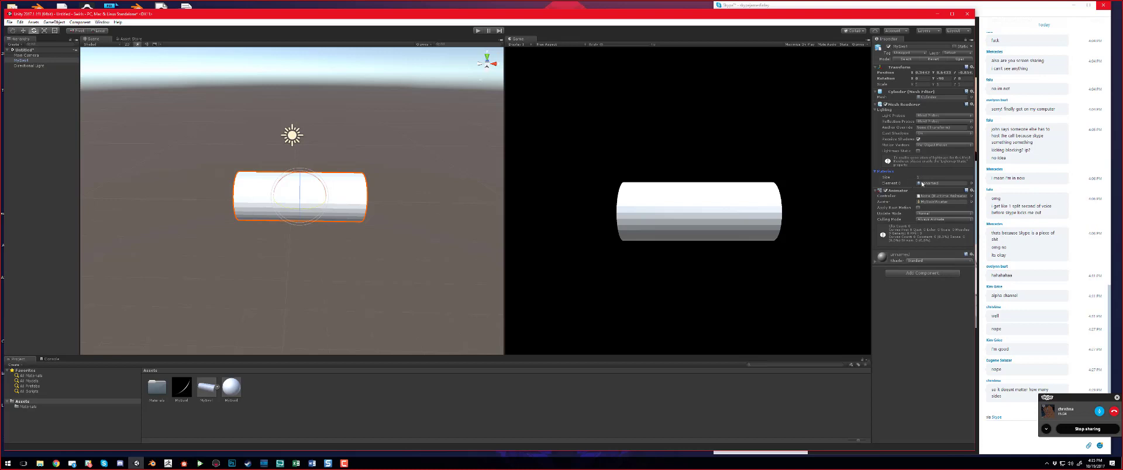
drag(231, 387, 935, 185)
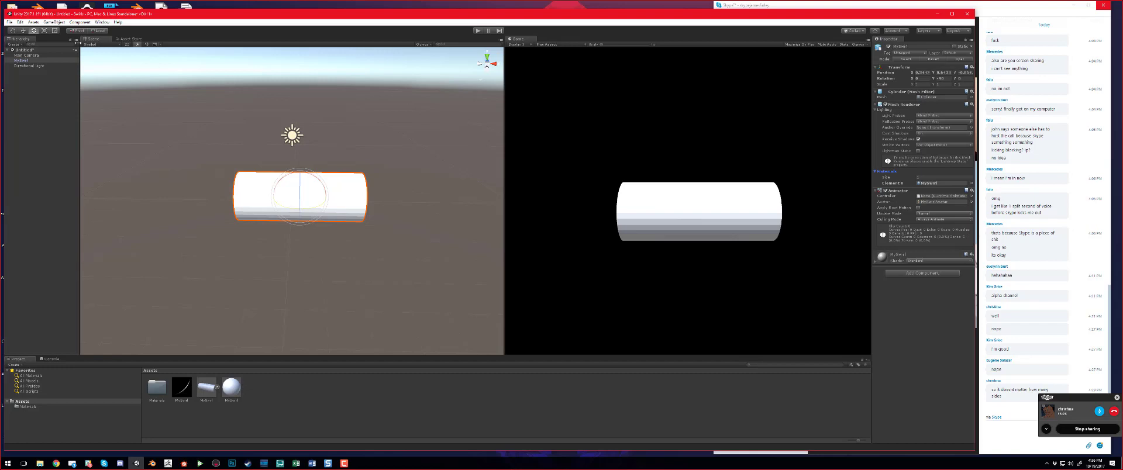
click(33, 60)
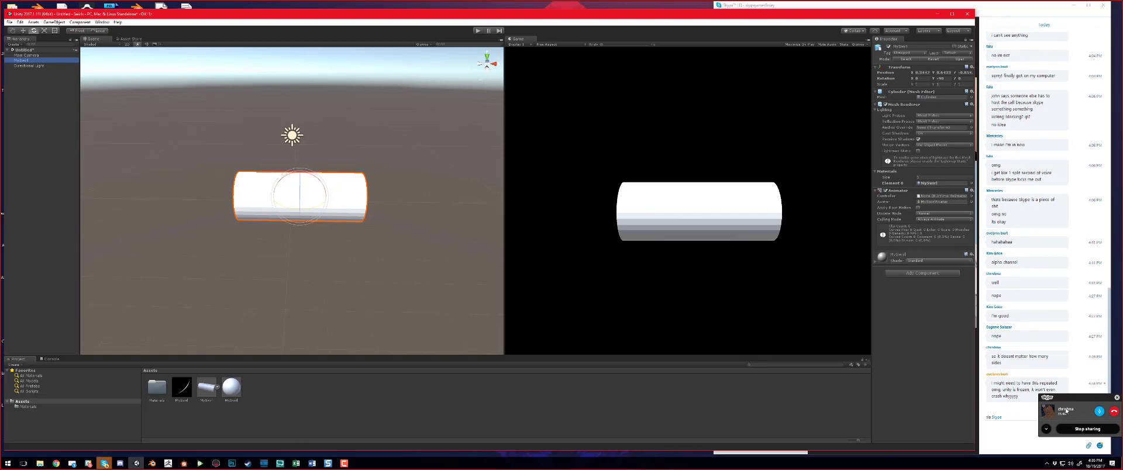
Step: Move the floating Skype call controls lower on the screen and return to the Unity scene
drag(1067, 400, 1067, 419)
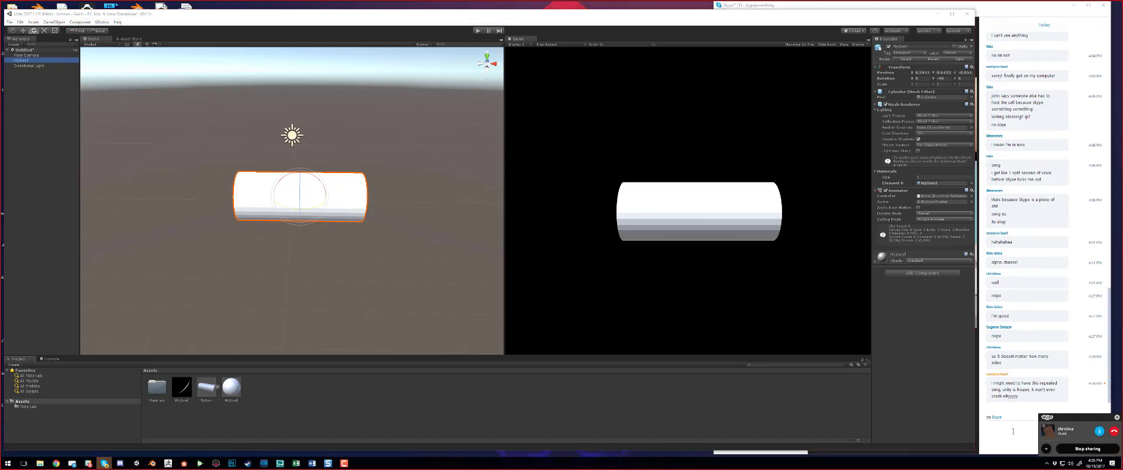
click(994, 428)
click(677, 354)
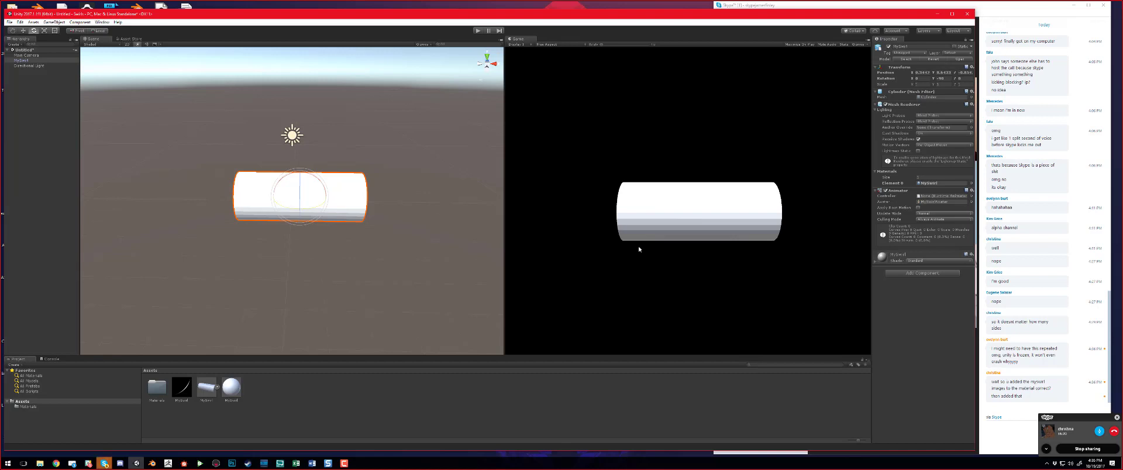
Step: Review the MySwirl material's settings and its assignment in the cylinder's Element 0 material slot
click(231, 387)
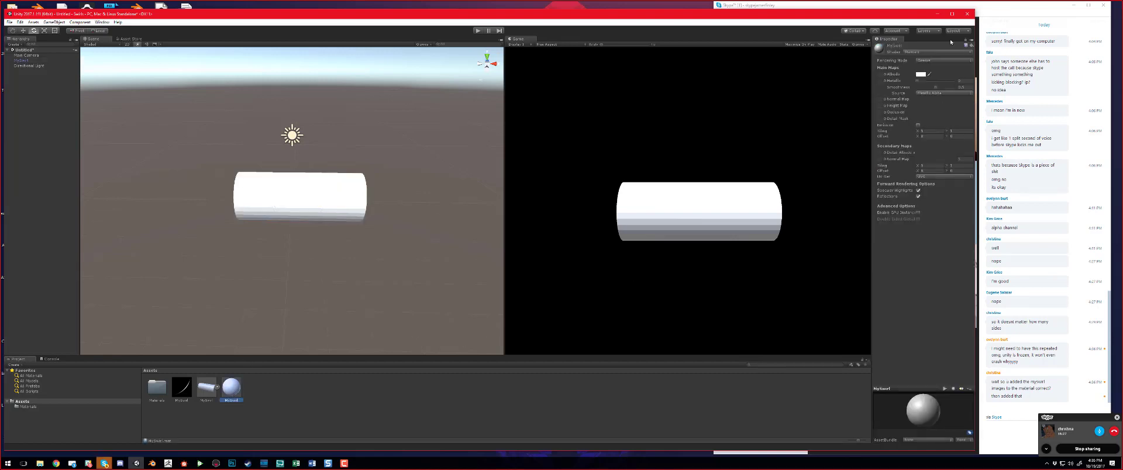
click(22, 61)
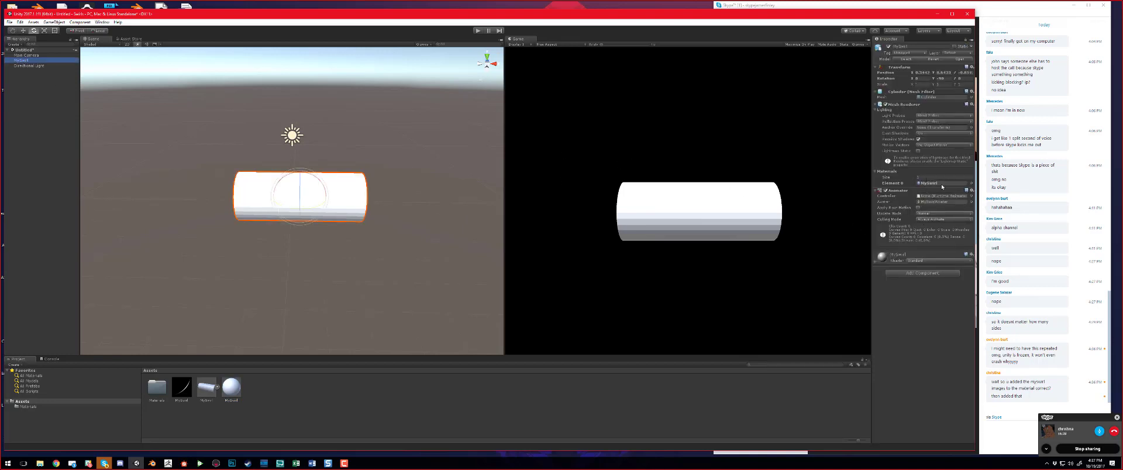
click(941, 184)
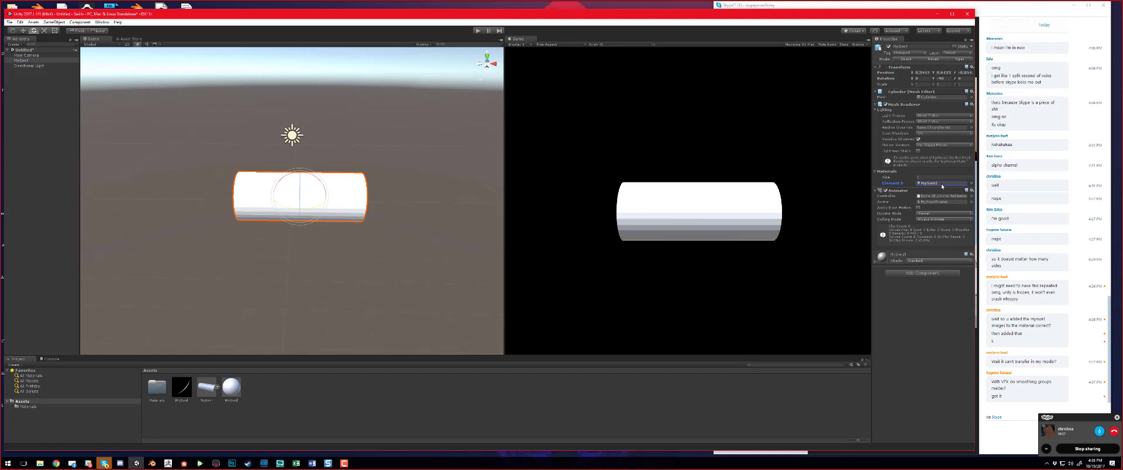
click(232, 389)
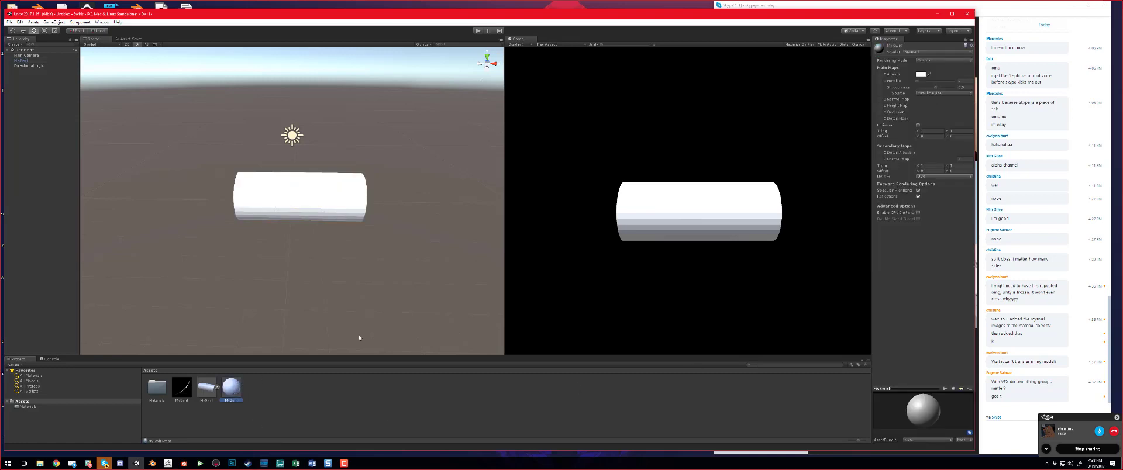
click(916, 54)
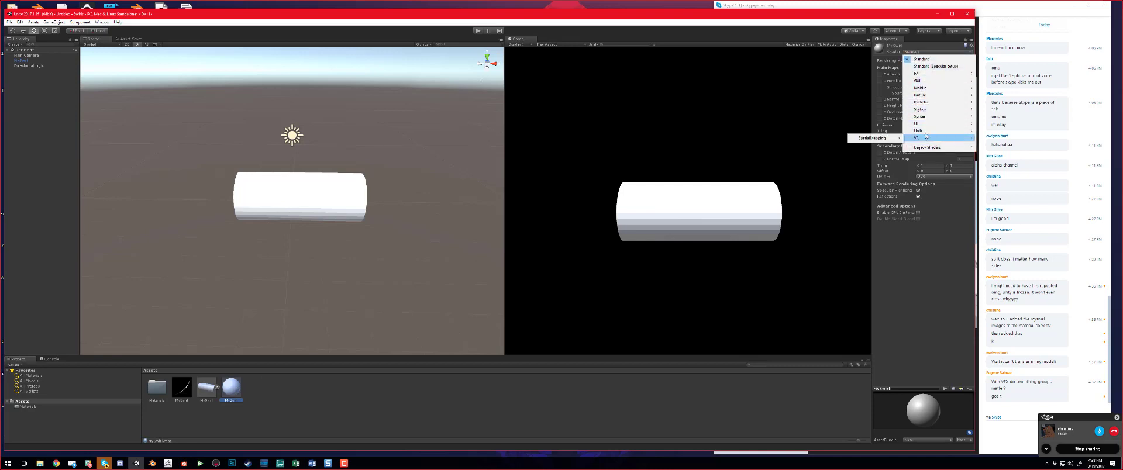
mouse_move(928, 133)
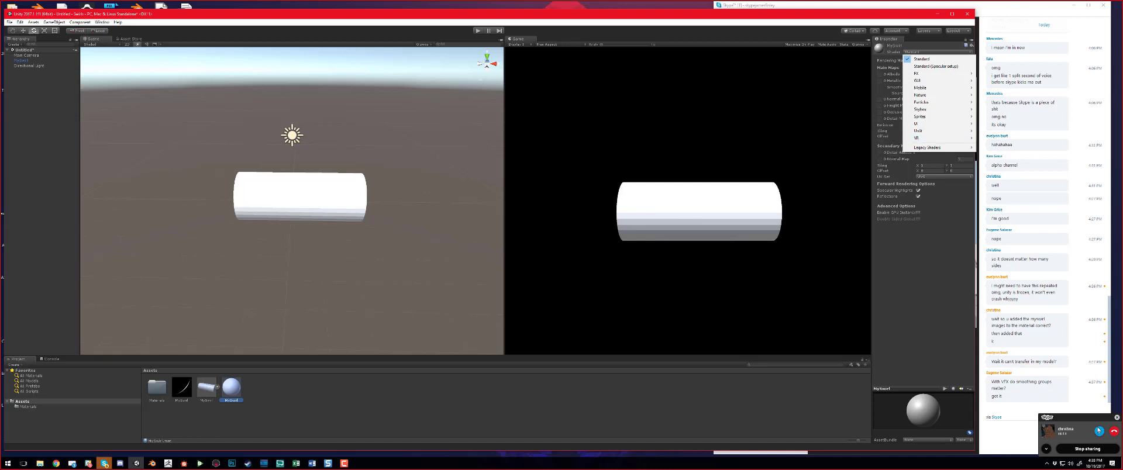
click(1100, 431)
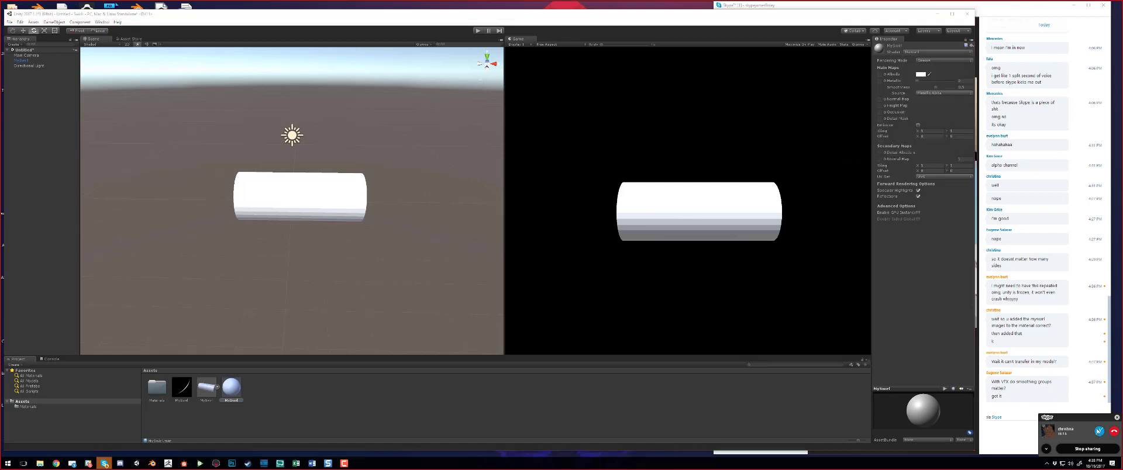
click(1100, 433)
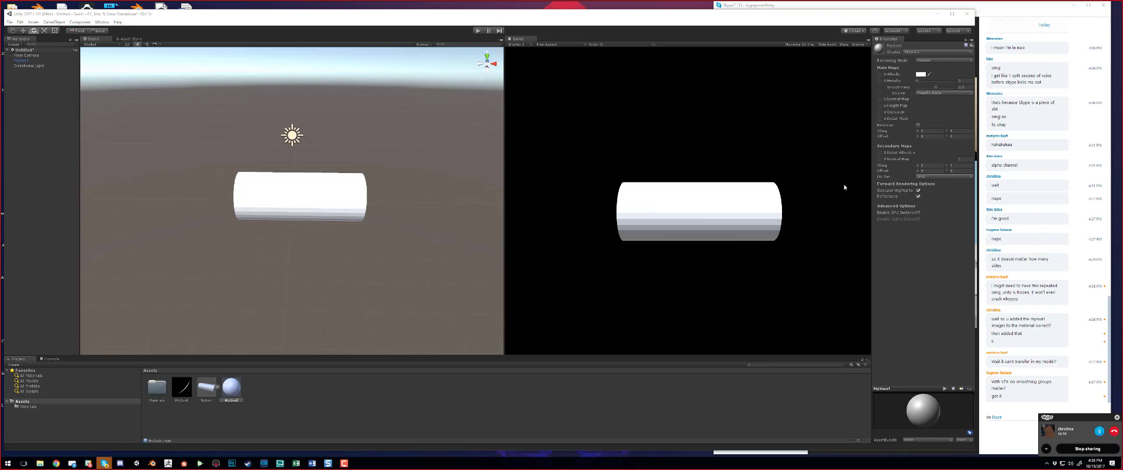
click(1100, 435)
click(1100, 433)
Step: Set the MySwirl material's shader to Particles/Additive and assign the painted swirl image as its particle texture
click(915, 52)
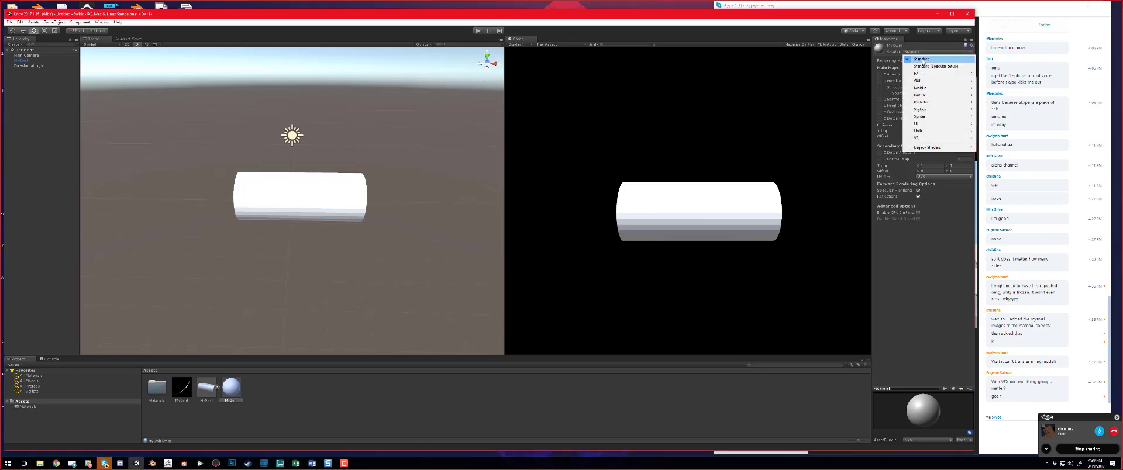
mouse_move(935, 101)
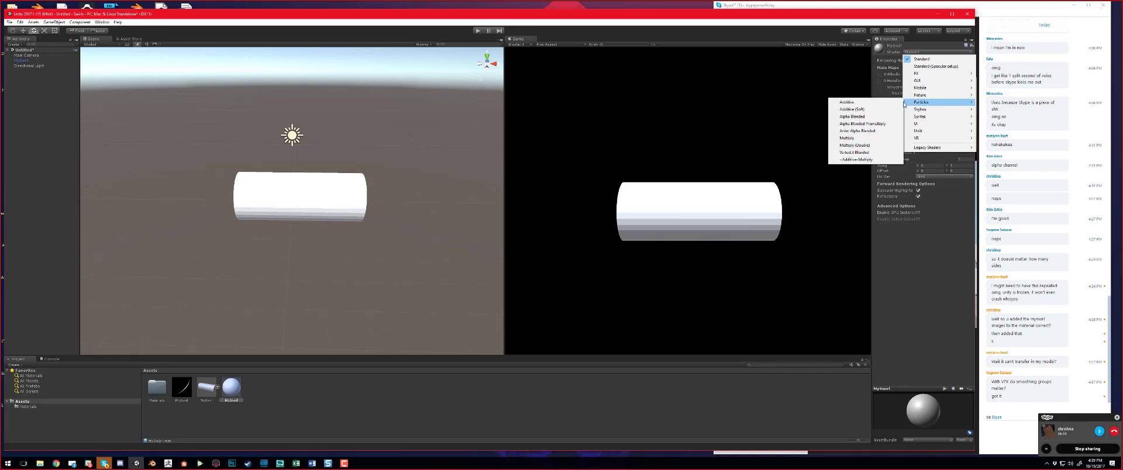
click(880, 103)
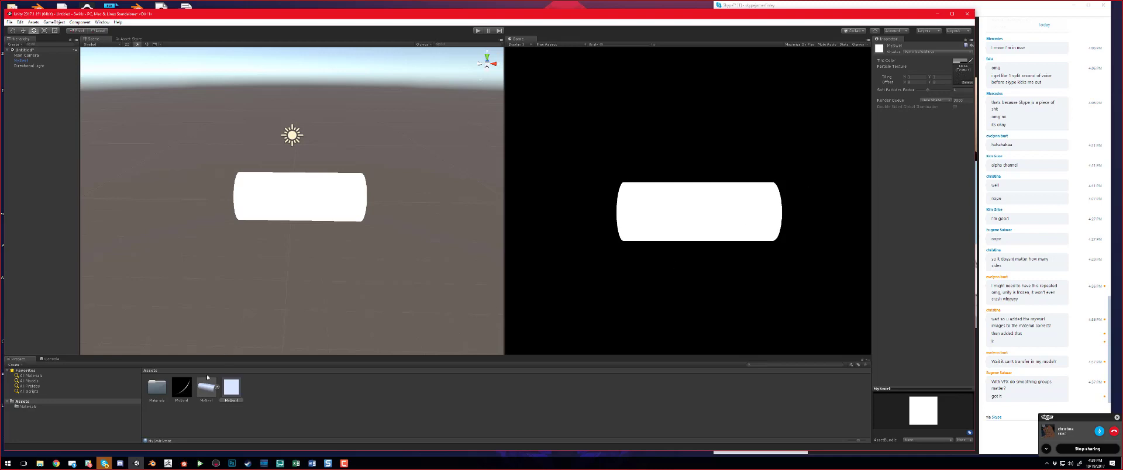
drag(180, 392, 966, 79)
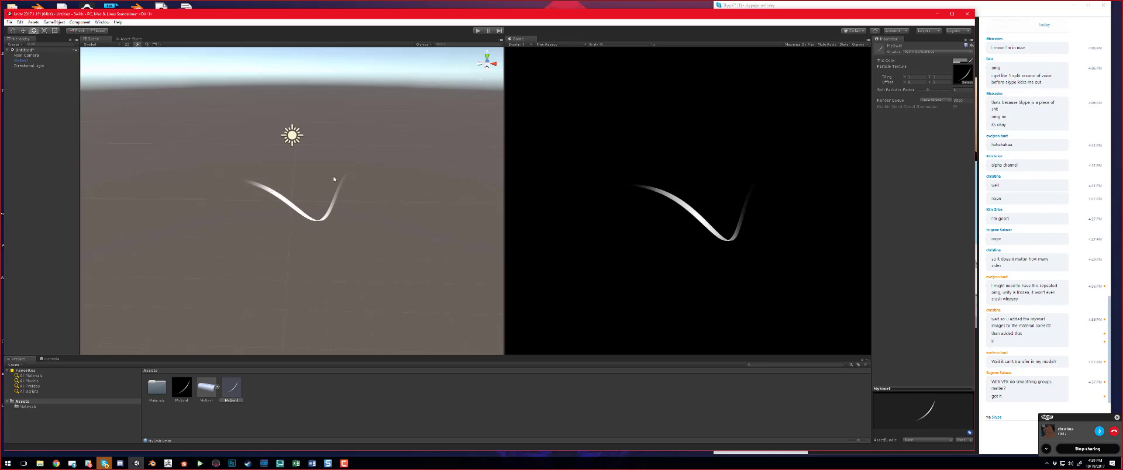
Step: Try rotating the textured cylinder about its long axis in the scene and undo that rotation
click(302, 211)
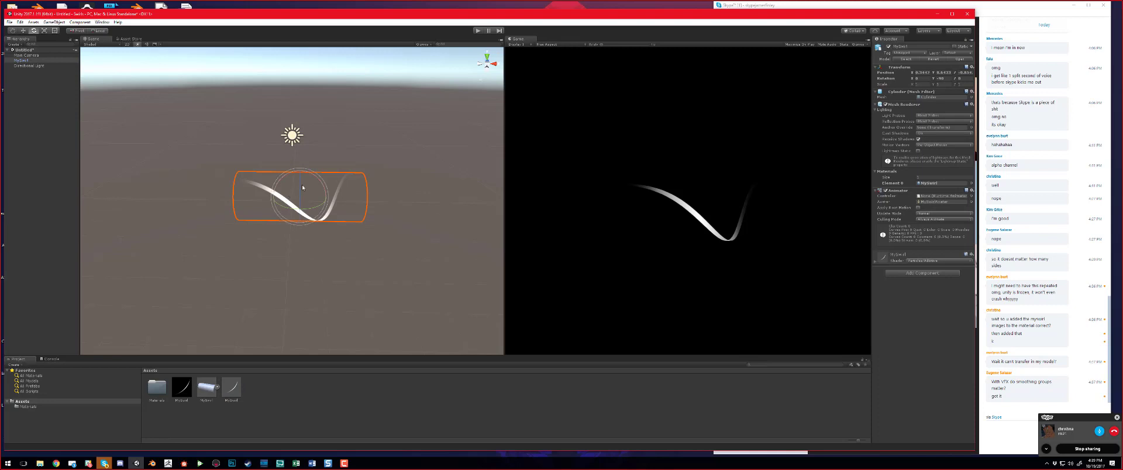
drag(298, 182, 423, 221)
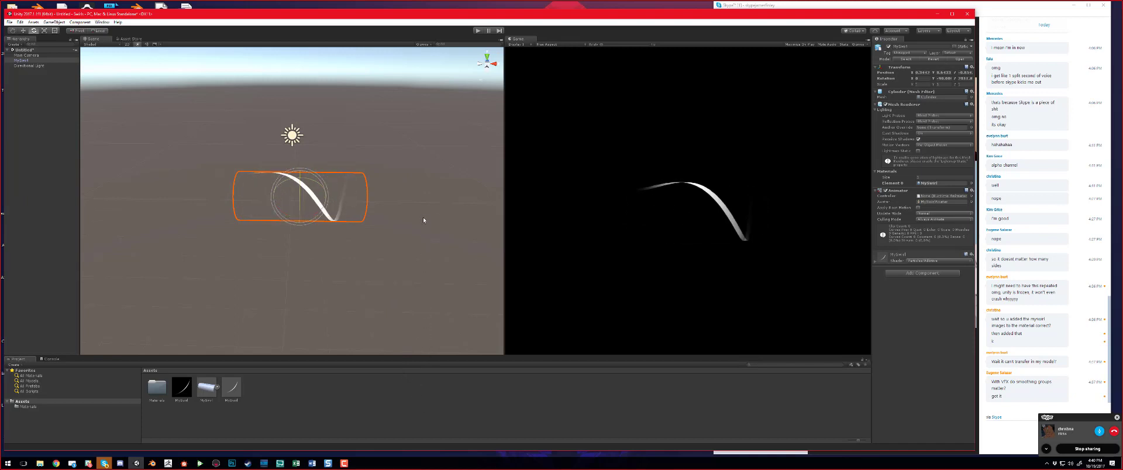
key(ctrl+z)
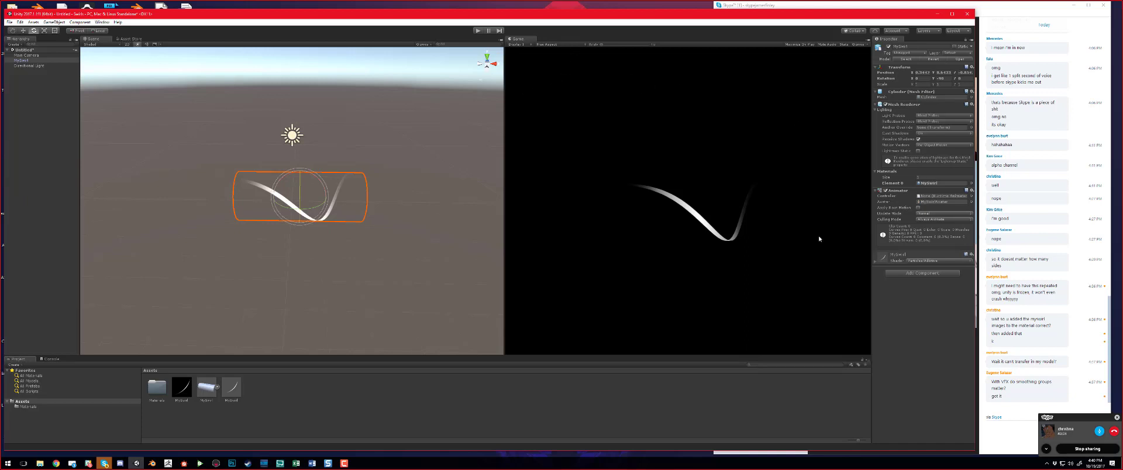
Step: Spin the cylinder around its long axis in a closer scene view to preview the swirl's motion
scroll(364, 189, up, 3)
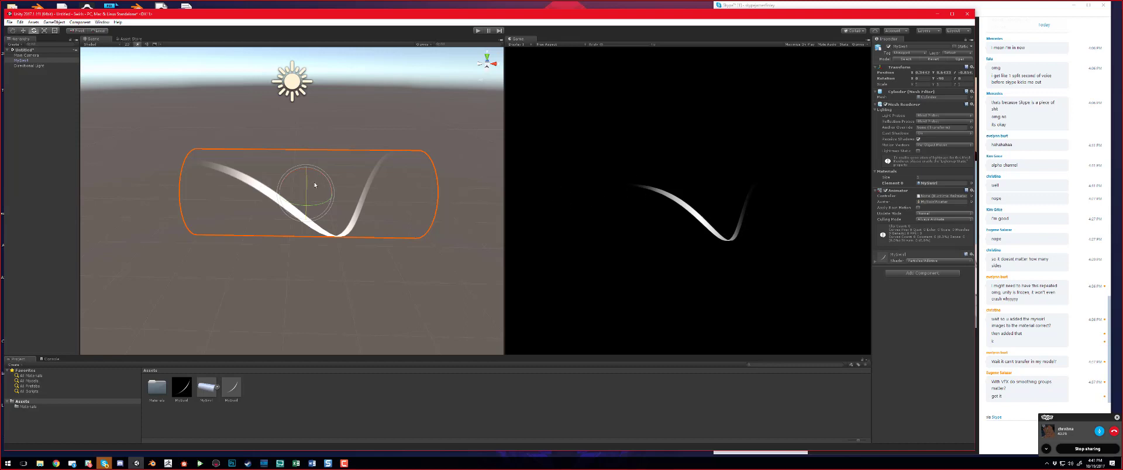
drag(308, 183, 653, 298)
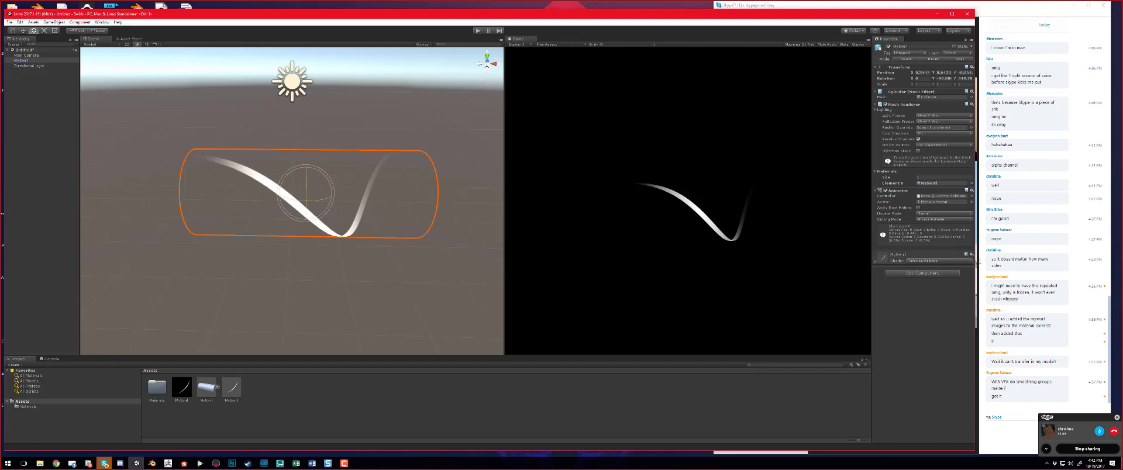
Step: Expand the swirl material's settings on the cylinder and change its tint color to bright light blue
click(879, 263)
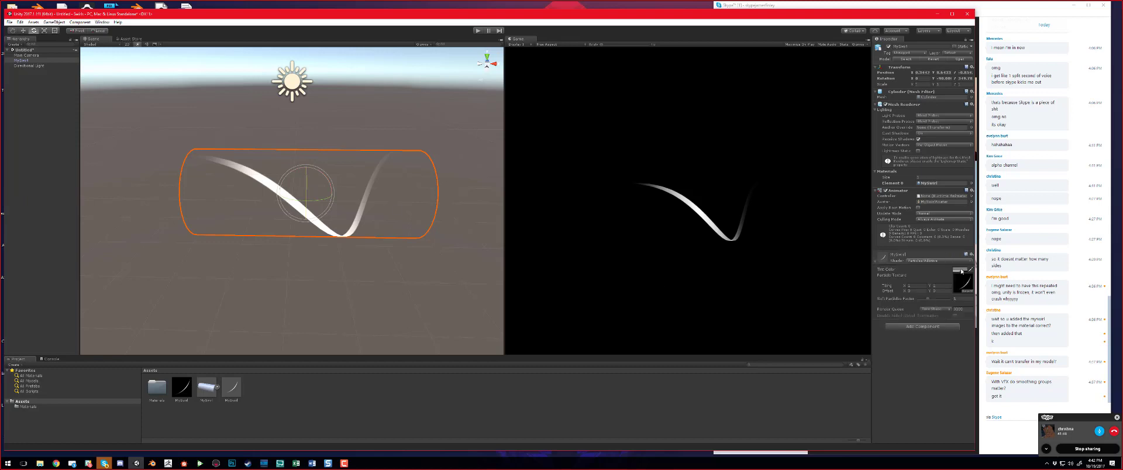
click(960, 269)
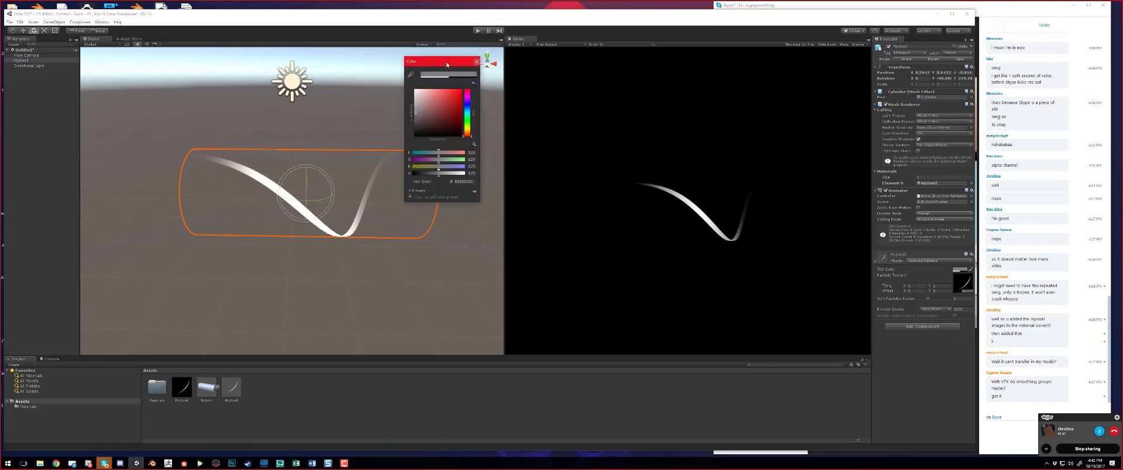
drag(452, 62, 831, 77)
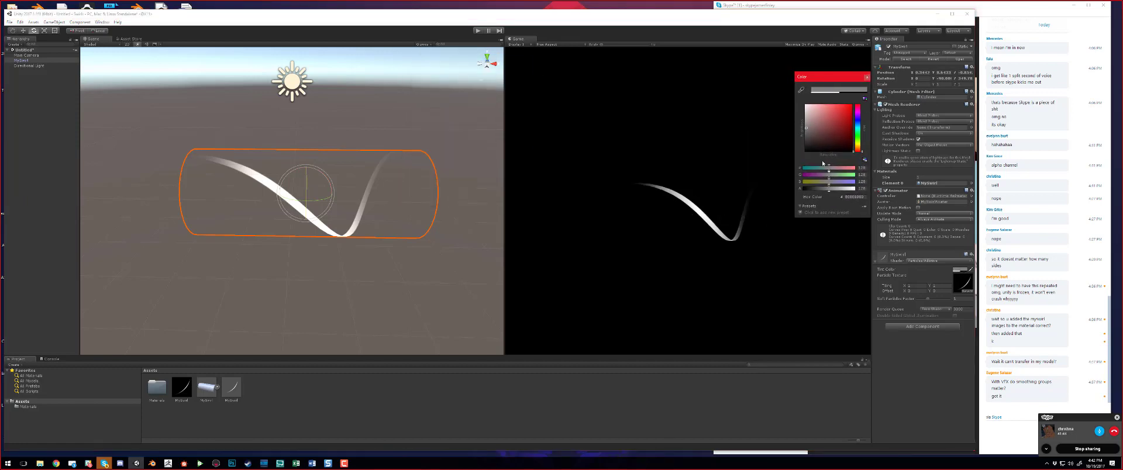
click(859, 126)
drag(839, 117, 873, 92)
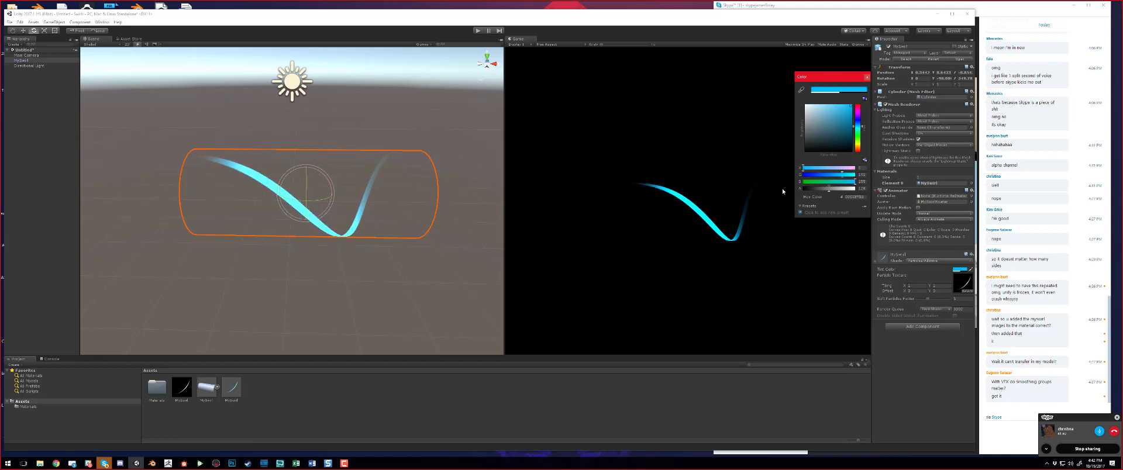
Step: Change the swirl material's tint color to orange and close the color picker
drag(858, 145, 858, 150)
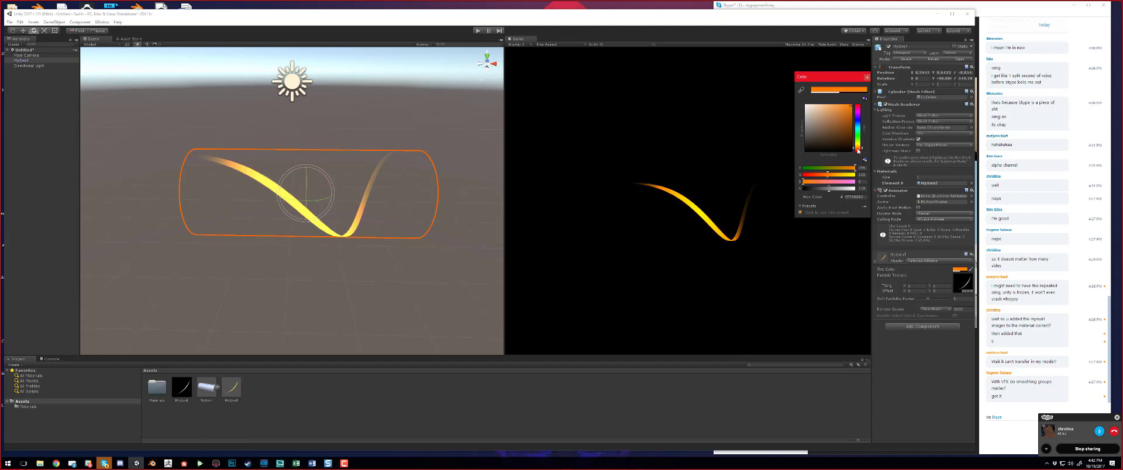
drag(819, 77, 855, 91)
mouse_move(892, 159)
mouse_down()
mouse_move(896, 127)
mouse_move(896, 166)
mouse_up()
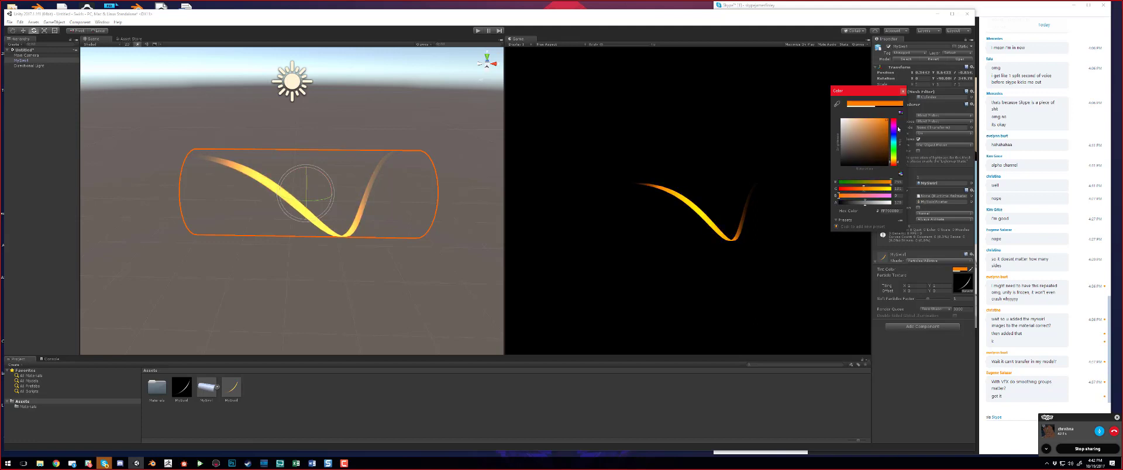
click(903, 92)
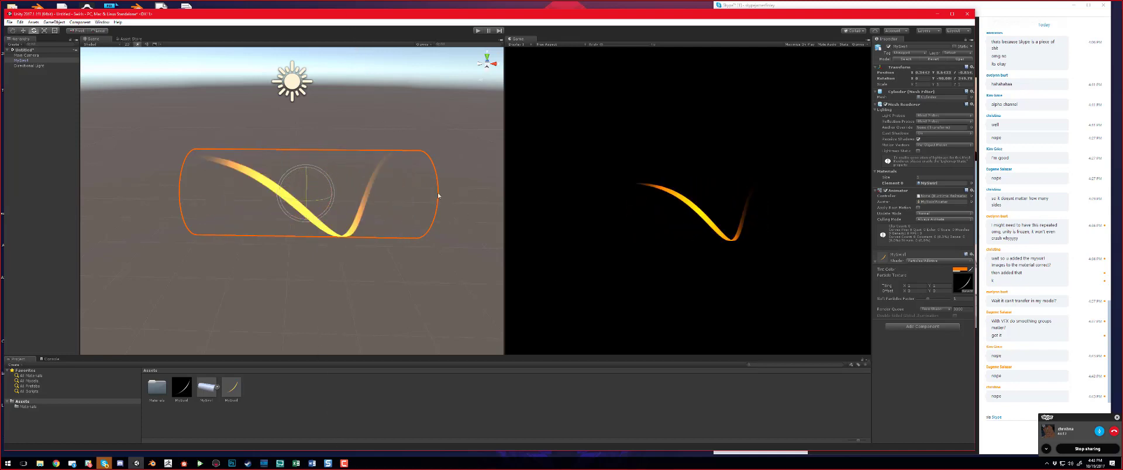
right_click(335, 419)
click(347, 395)
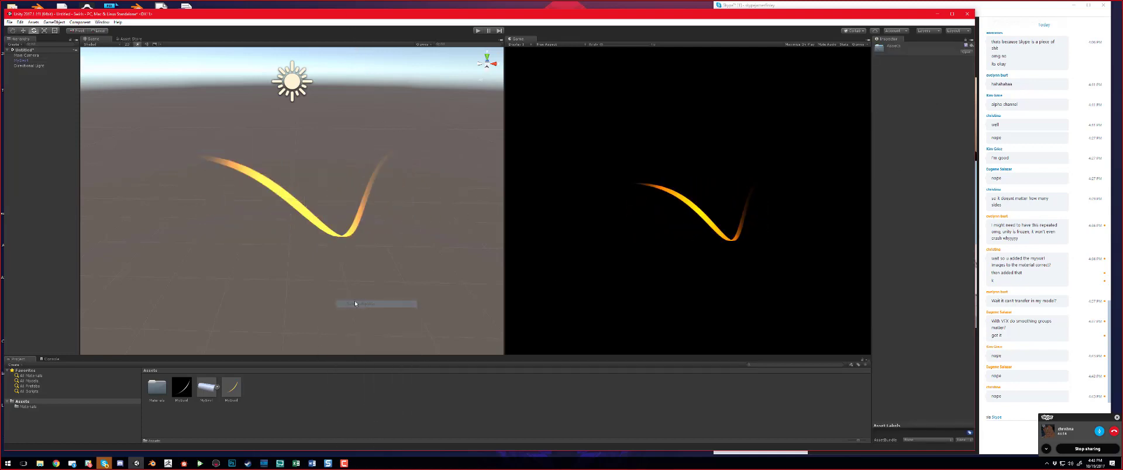
right_click(347, 395)
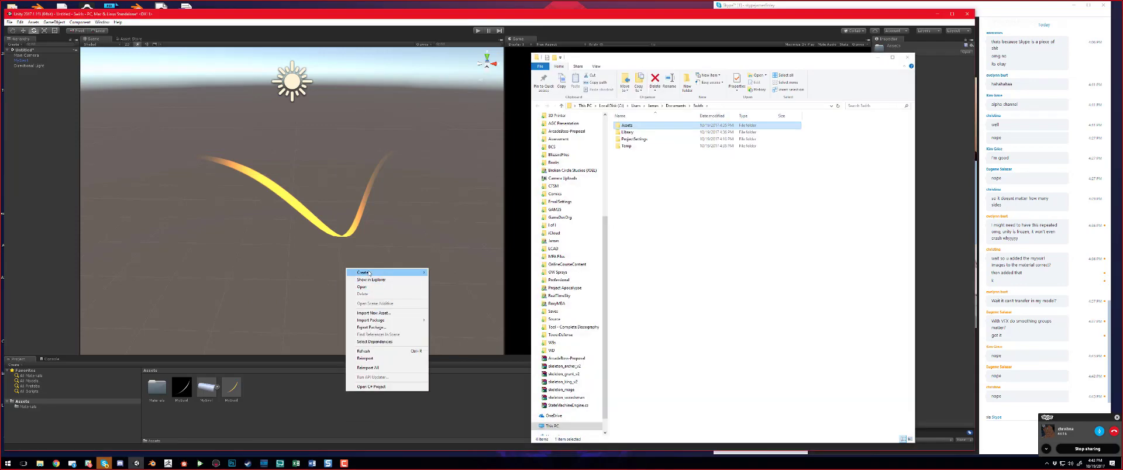
click(908, 56)
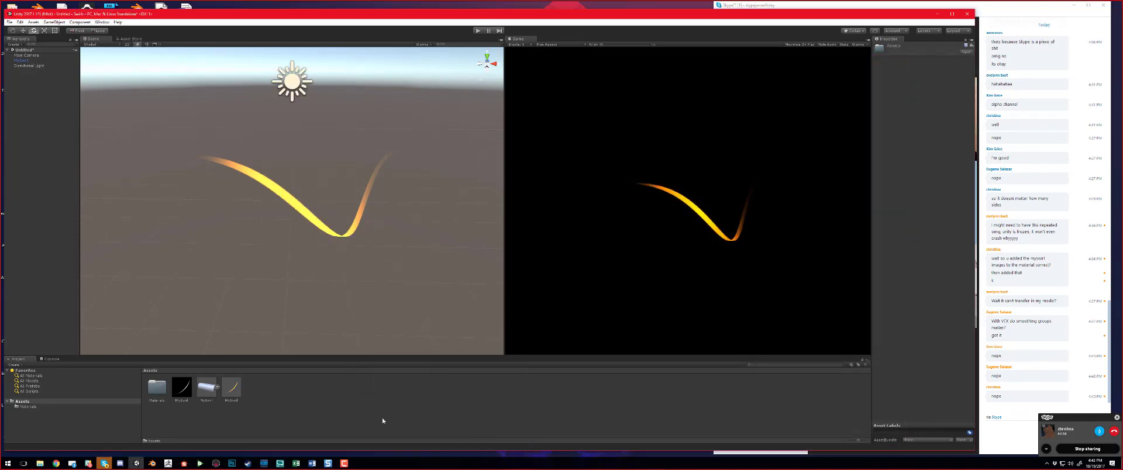
Step: Create a C# script named MySwirl in the Assets folder and open it in Visual Studio
right_click(372, 404)
mouse_move(404, 281)
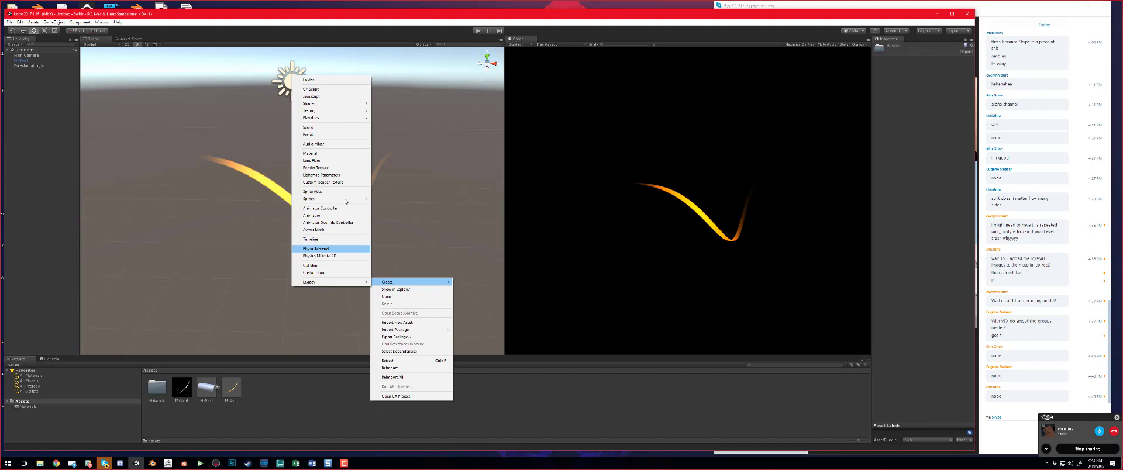
click(329, 90)
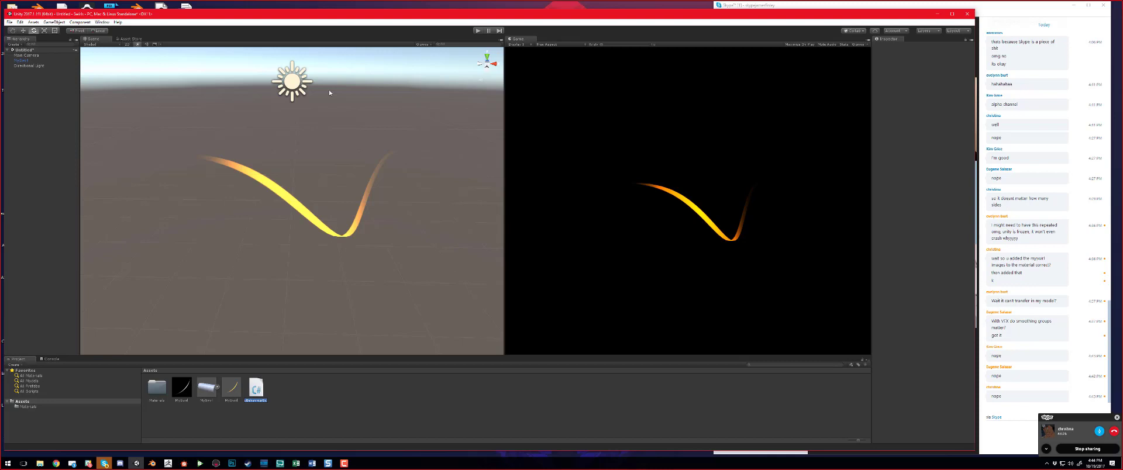
text(Swirl)
key(Return)
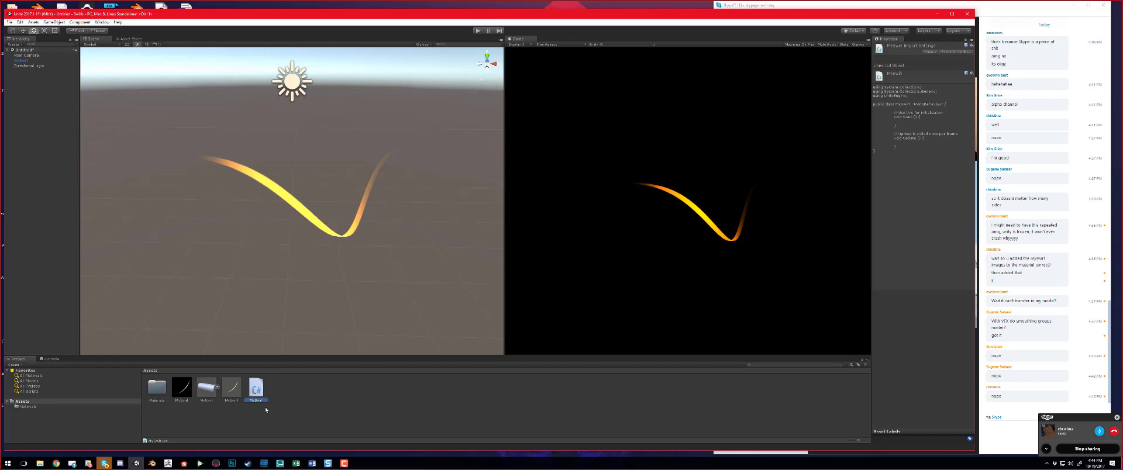
double_click(255, 388)
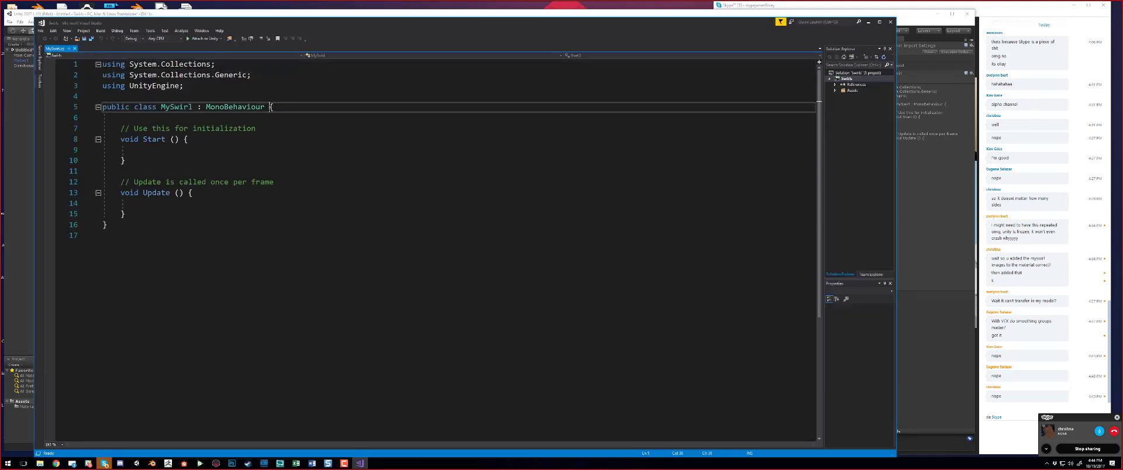
Step: Put the opening braces of the MySwirl class, Start and Update on their own lines and save the script
key(Return)
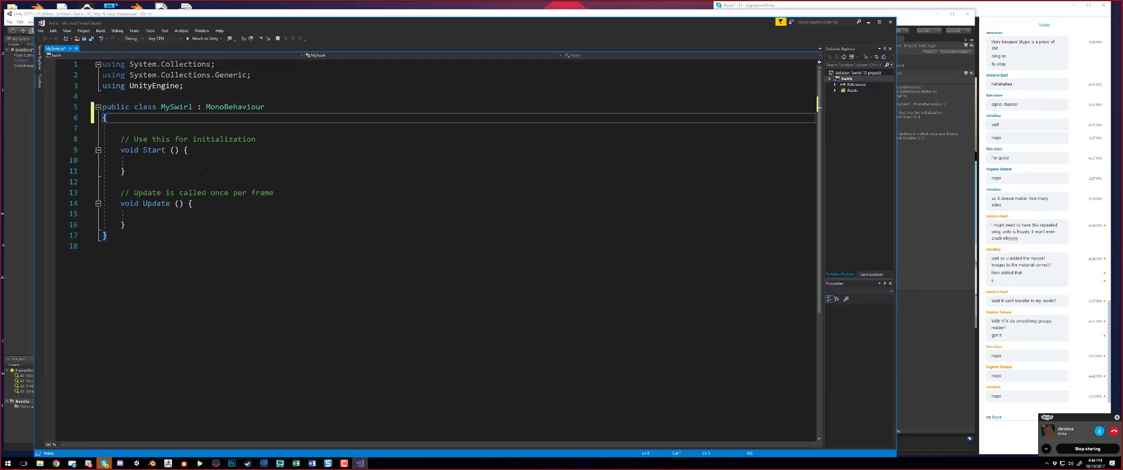
click(184, 149)
key(Return)
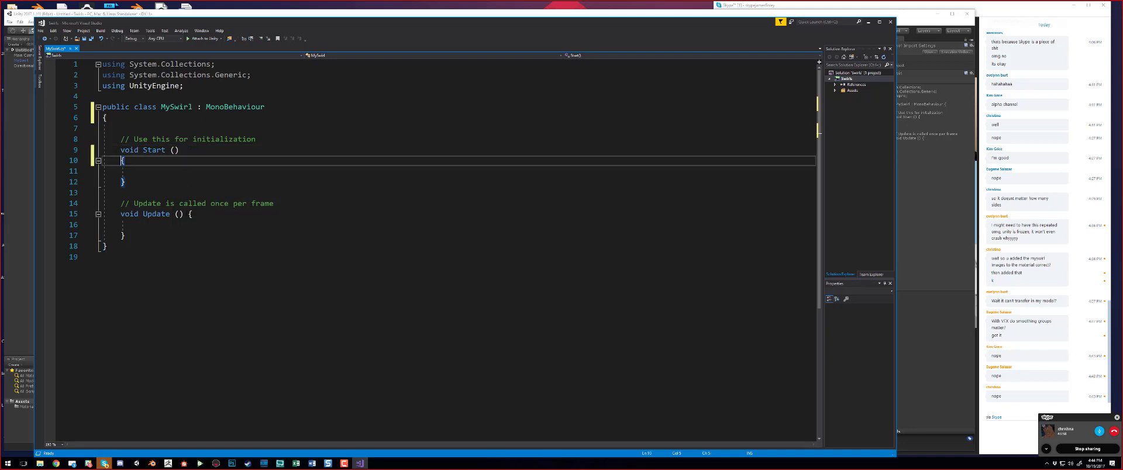
click(188, 214)
key(Return)
key(ctrl+s)
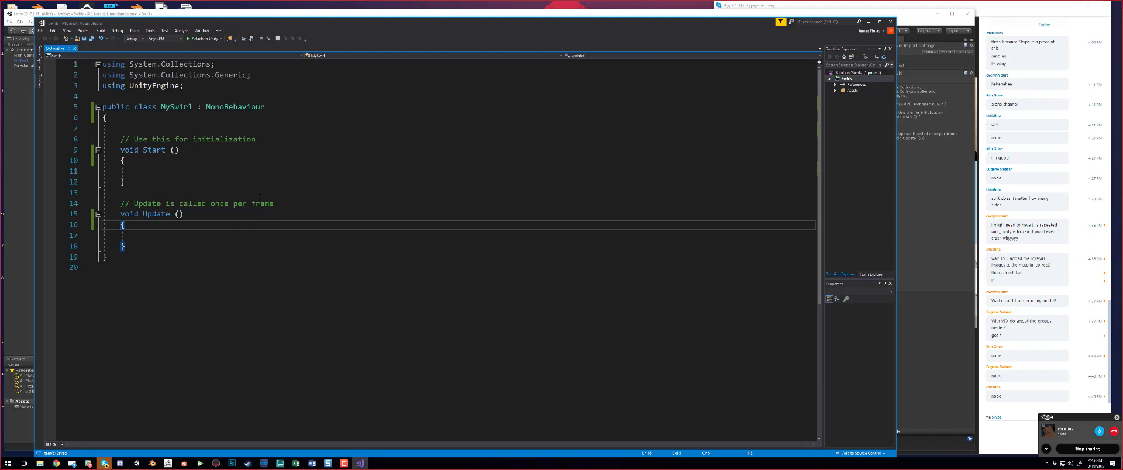
Step: Declare the field public float speed = 1.0f; at the beginning of the MySwirl class
click(205, 126)
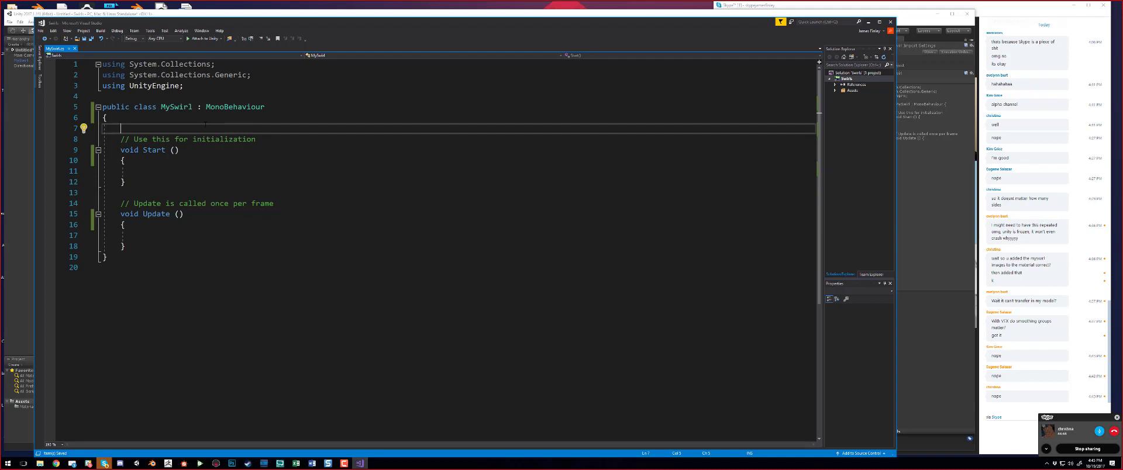
text(public float)
text(speed = 1.0f;)
key(Return)
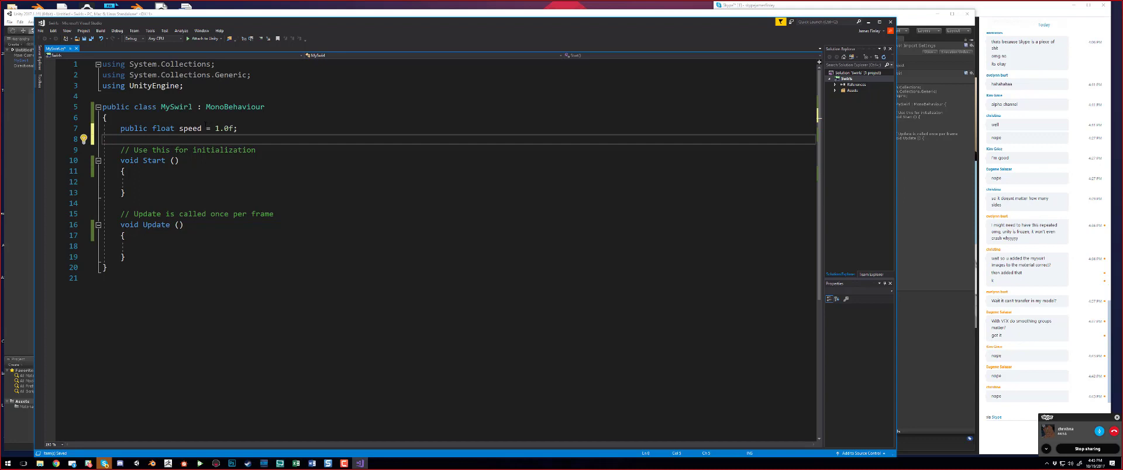
Step: Declare the field public Vector3 direction = Vector3.zero; below speed and highlight both declarations
text(public Vector3 dire)
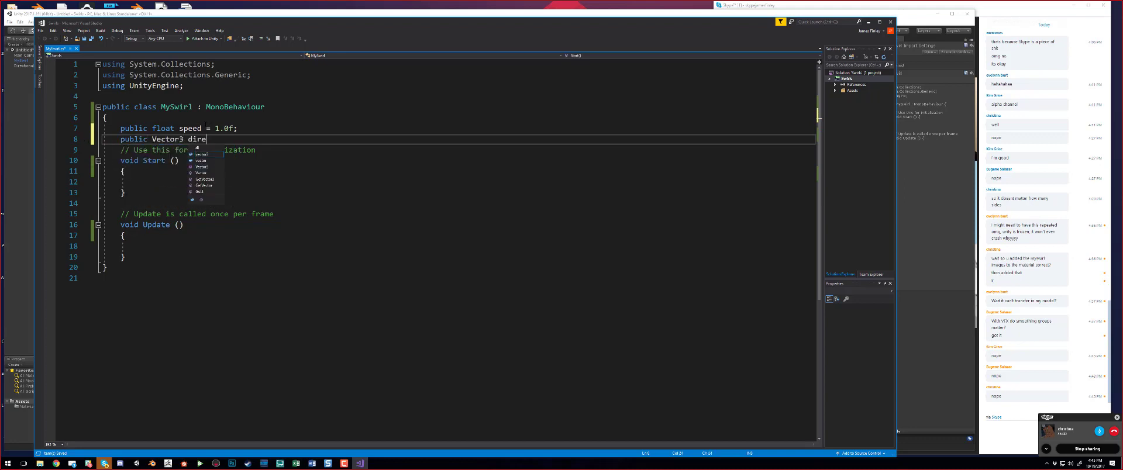
text(ction = )
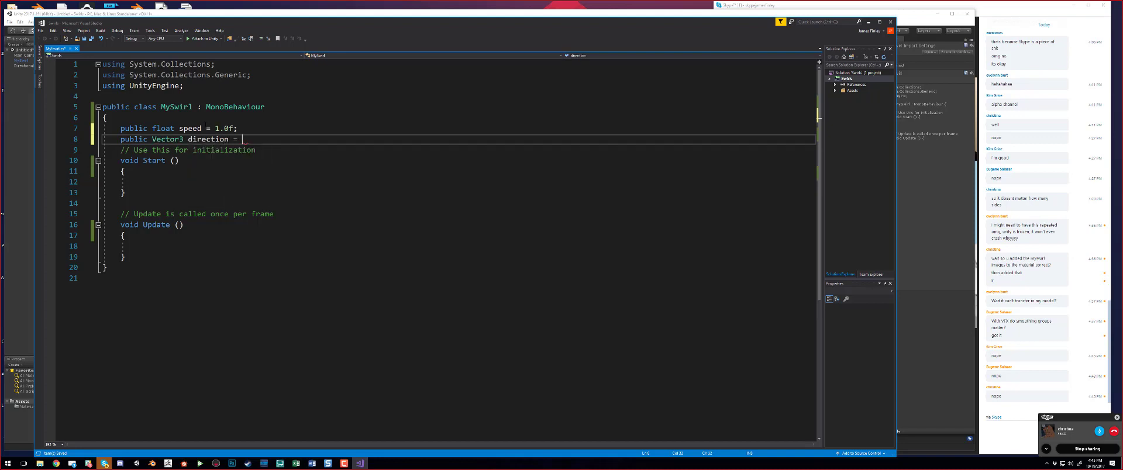
text(Vector3.zero)
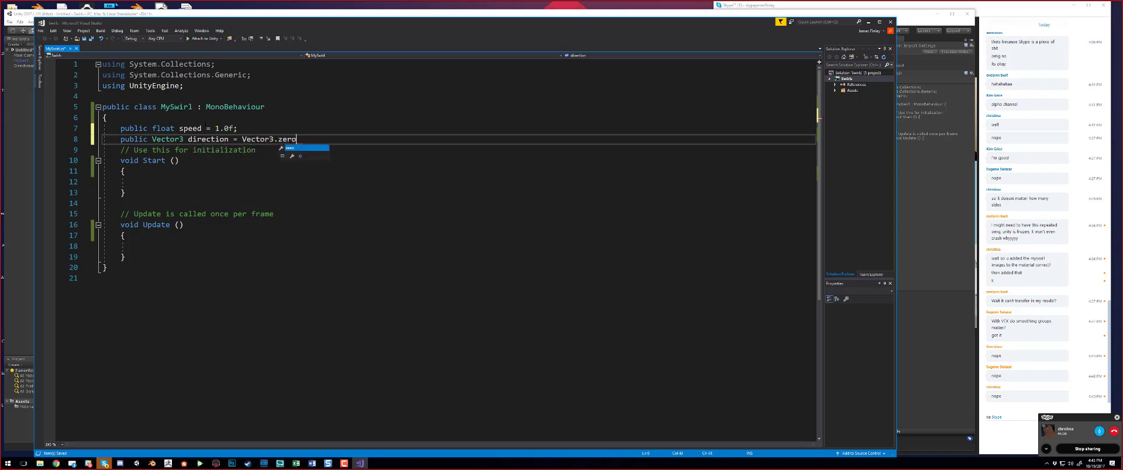
text(;)
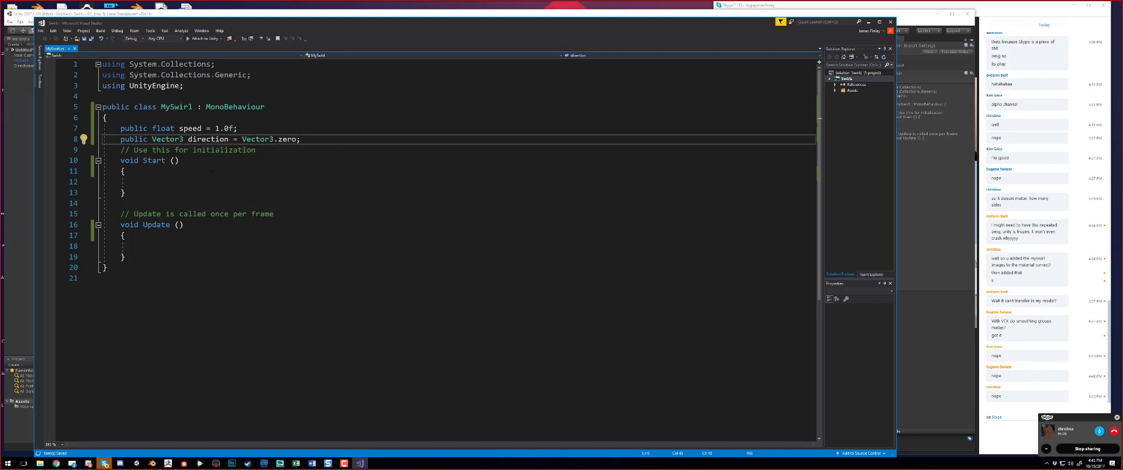
key(shift+Home)
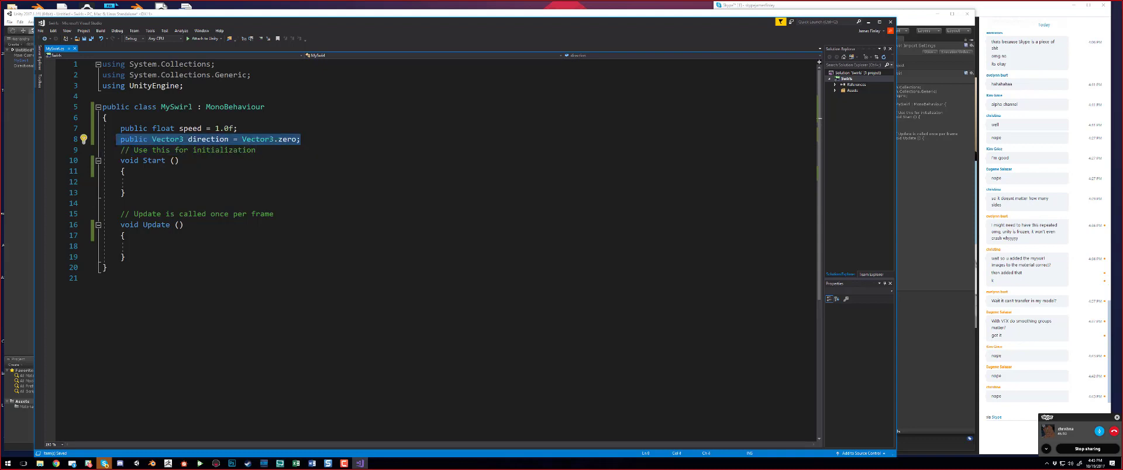
drag(238, 129, 121, 128)
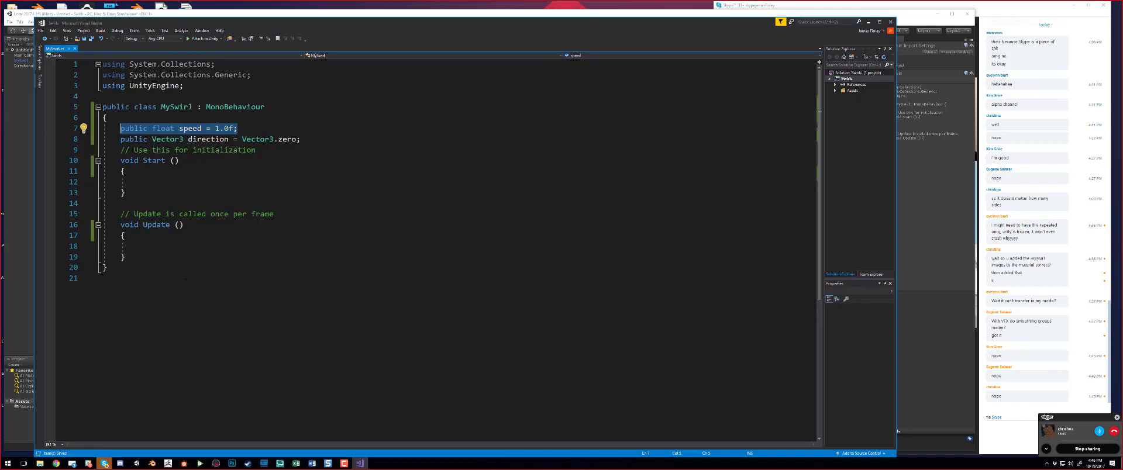
Step: Write the call gameObject.transform.Rotate(direction) inside Update and highlight the direction variable it uses
scroll(85, 371, down, 2)
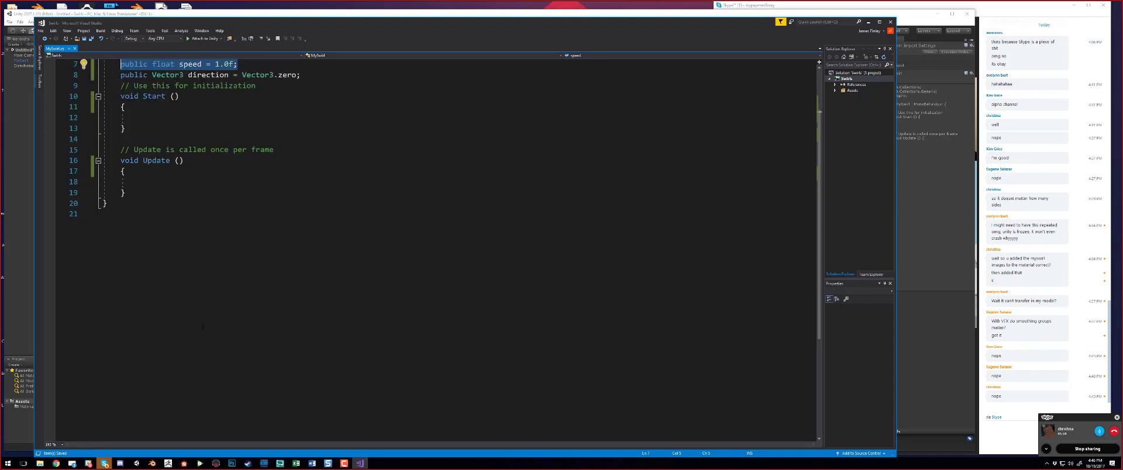
scroll(205, 326, up, 2)
click(164, 236)
click(291, 248)
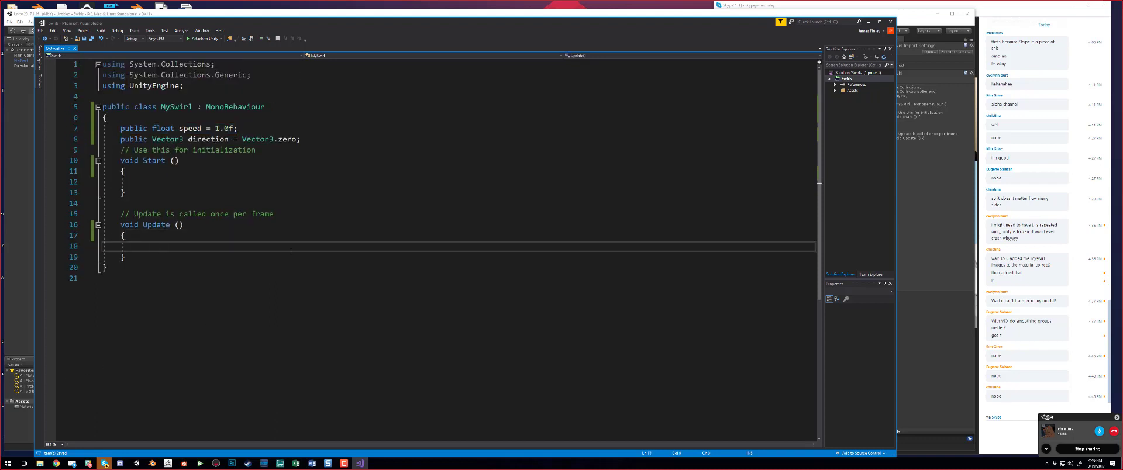
text(gameObject)
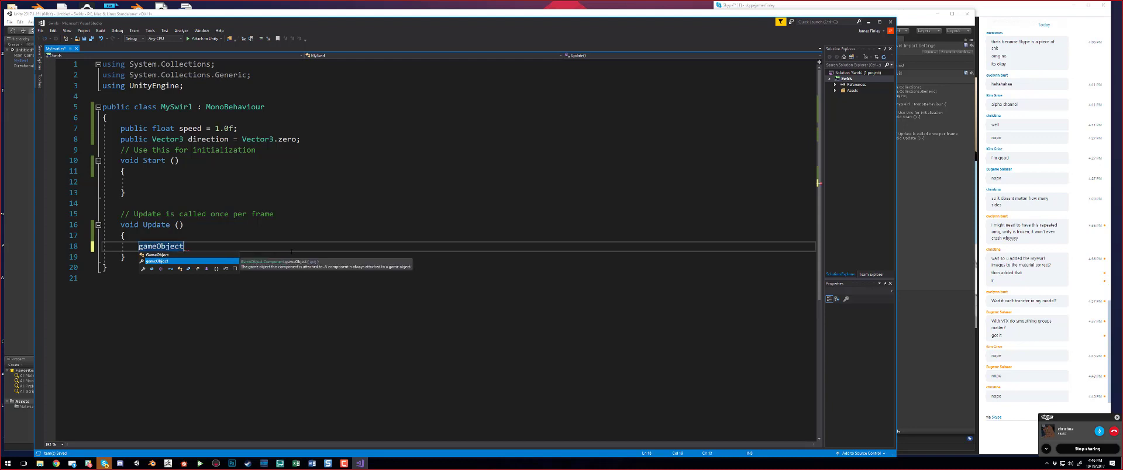
text(.transform)
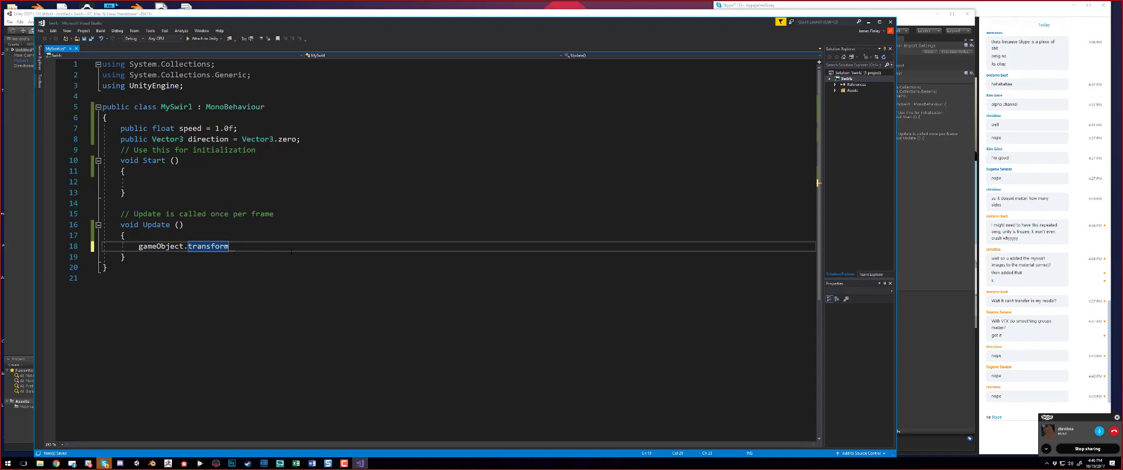
text(.Rotate)
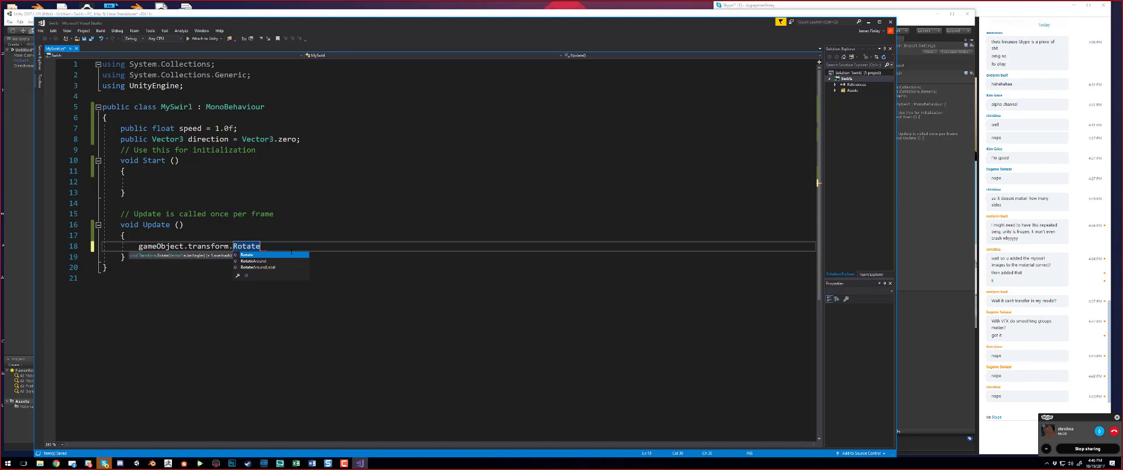
text(()
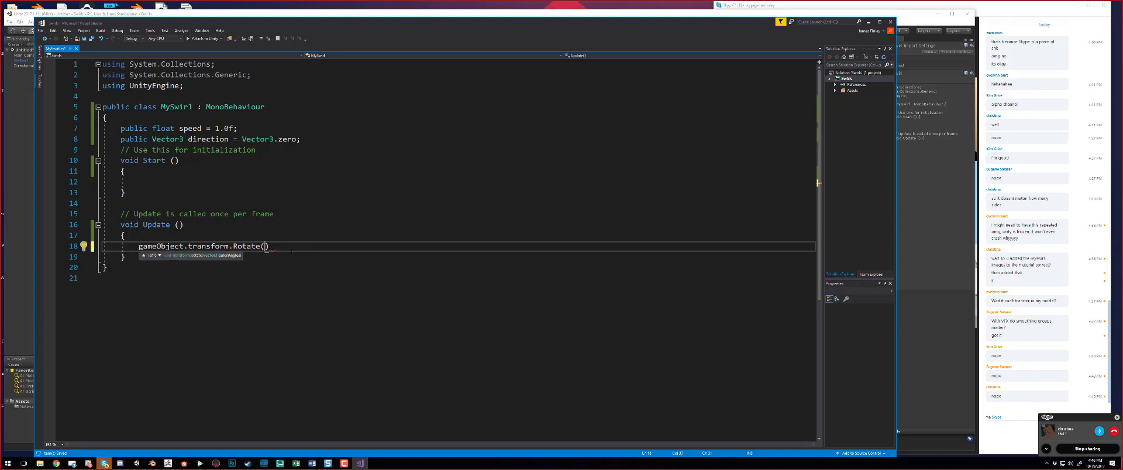
text(direction)
double_click(287, 247)
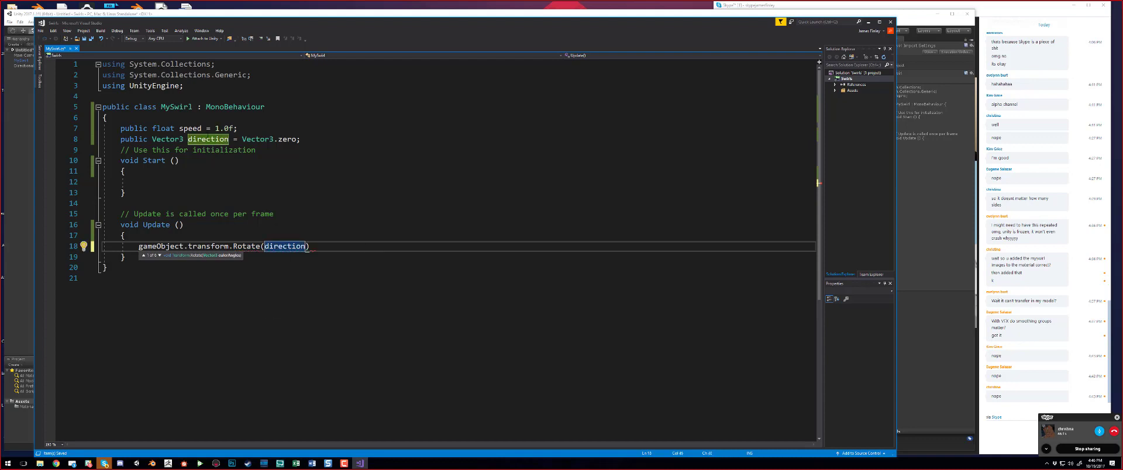
click(207, 140)
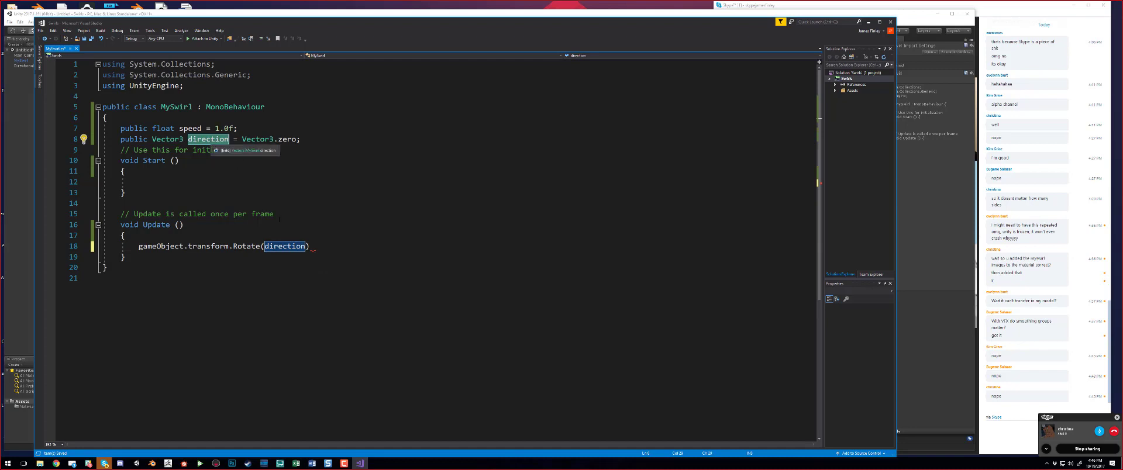
Step: Multiply direction by speed * Time.deltaTime inside the Rotate call and end the statement with a semicolon
click(309, 246)
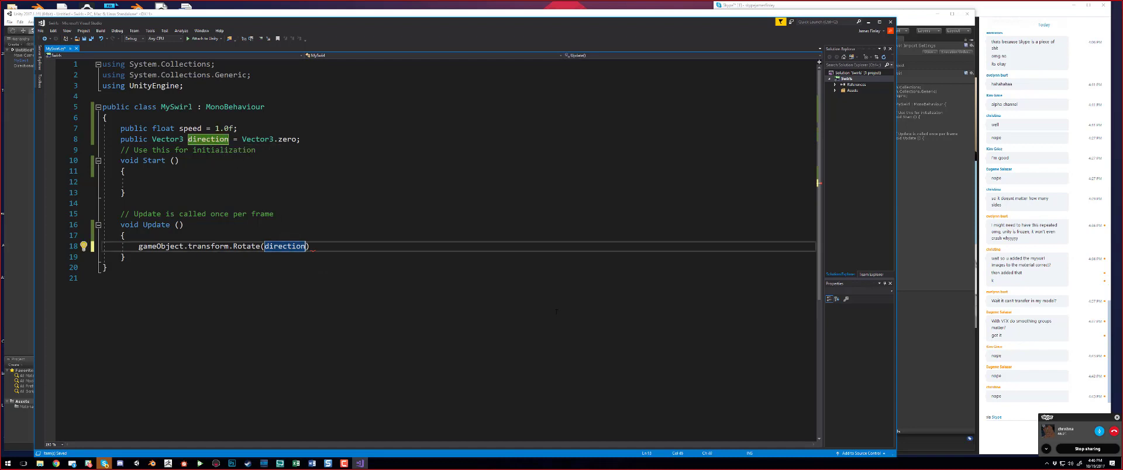
text(*)
text( speed *)
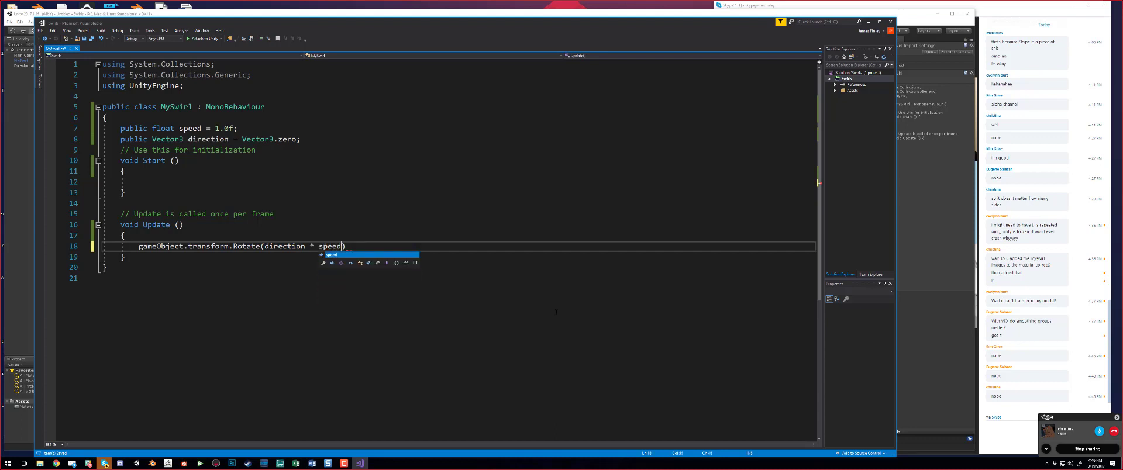
text( Time.deltaTi)
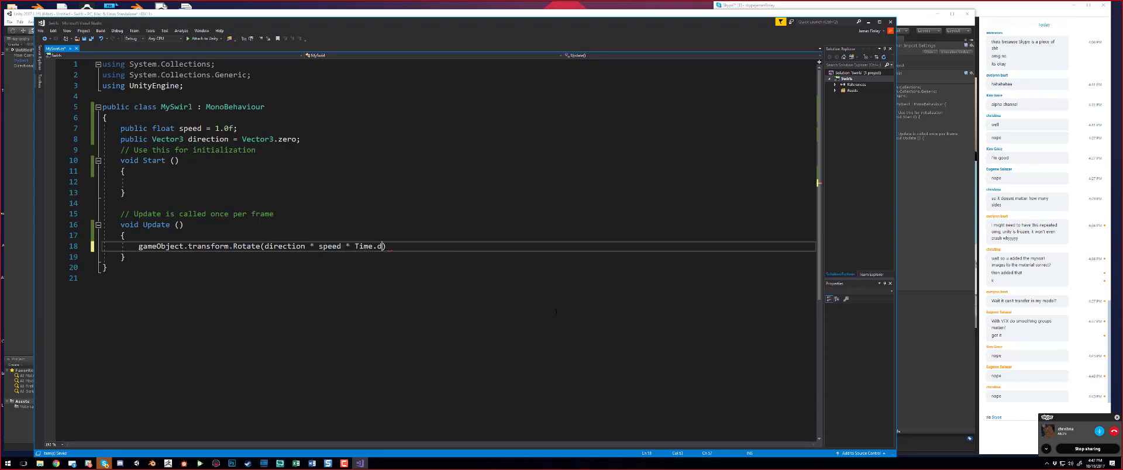
text(me))
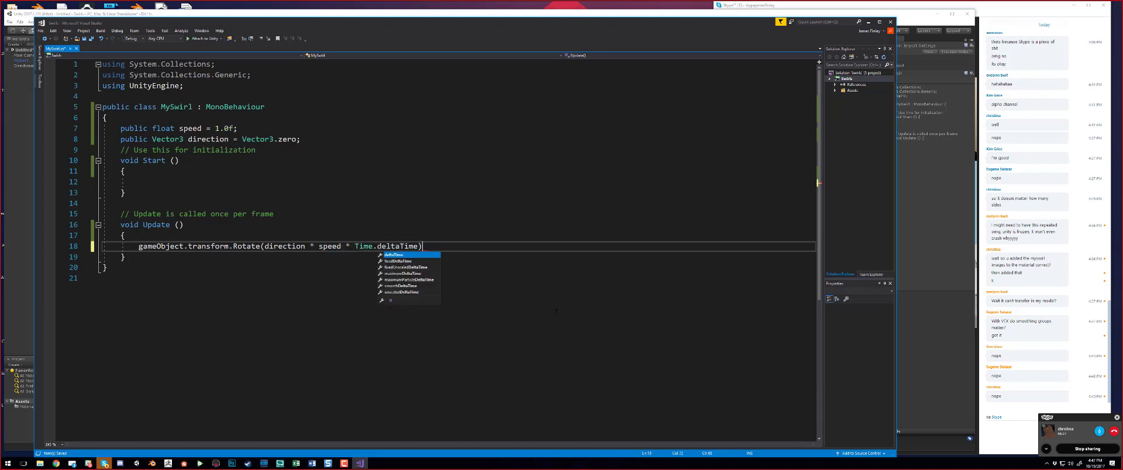
text(;)
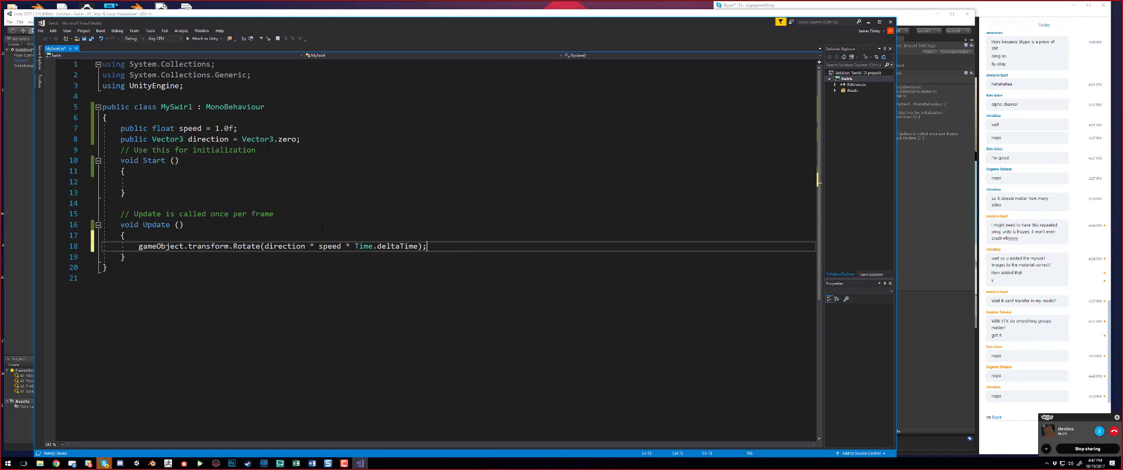
Step: Examine the Rotate statement by highlighting Time.deltaTime, the whole line and gameObject
drag(354, 246, 417, 246)
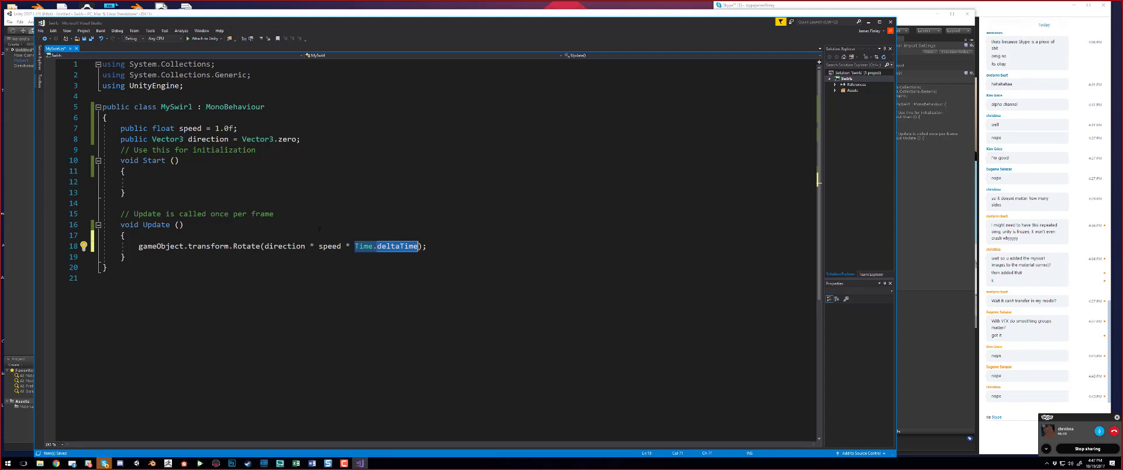
click(362, 250)
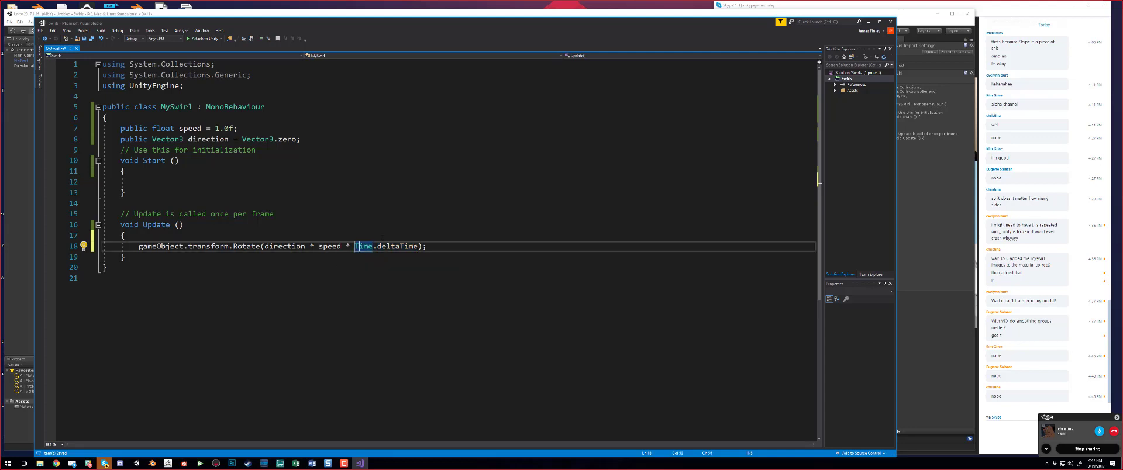
drag(429, 248, 138, 246)
click(154, 270)
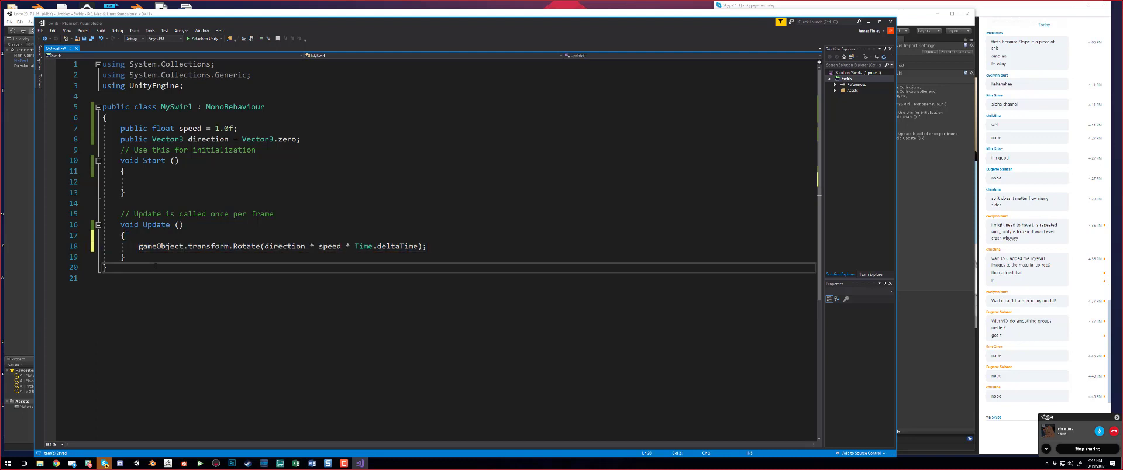
double_click(159, 247)
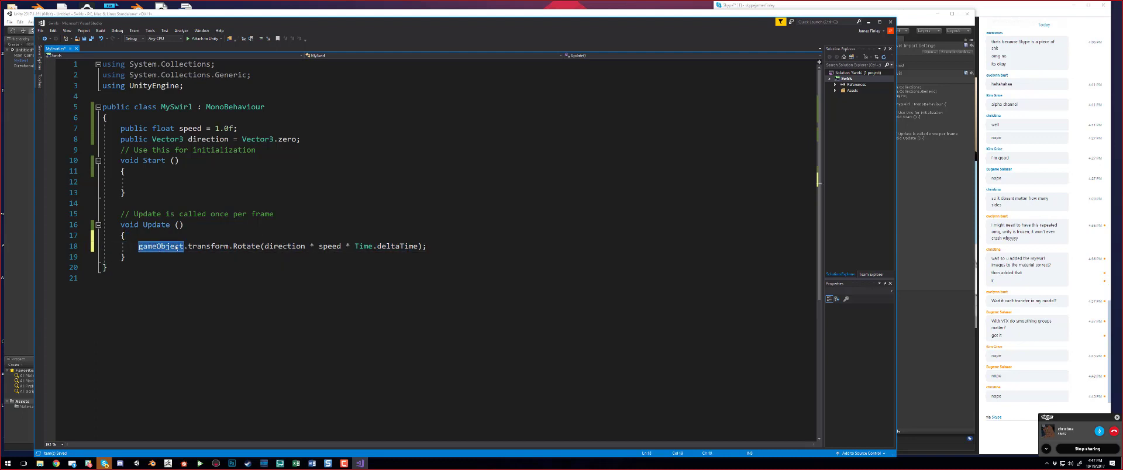
Step: Highlight gameObject, speed, * Time.deltaTime and direction one after another in the Rotate statement to explain each part
double_click(250, 247)
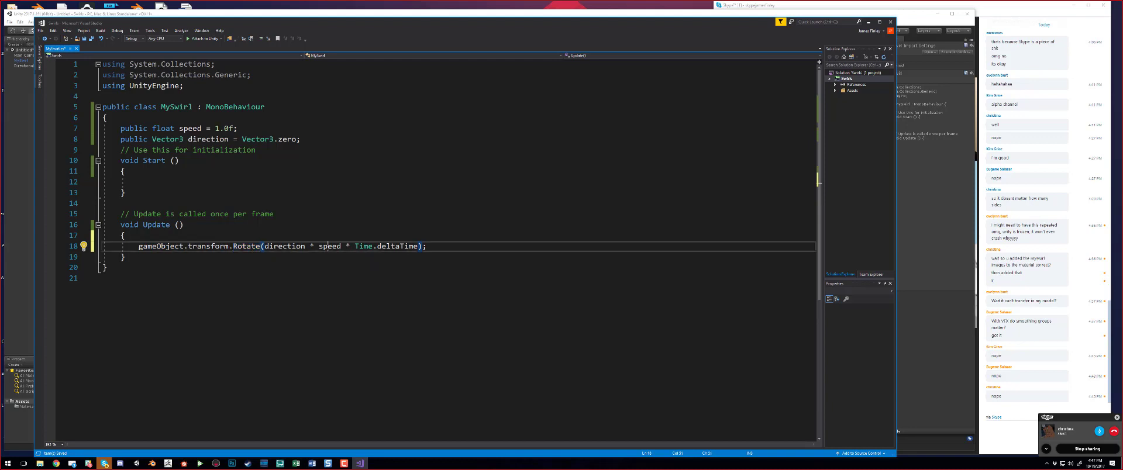
double_click(323, 248)
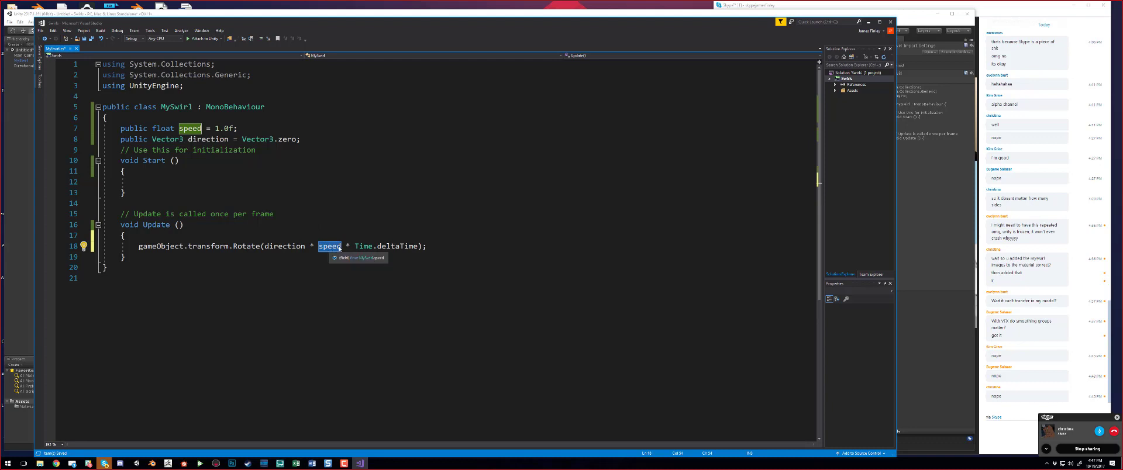
drag(345, 247, 420, 246)
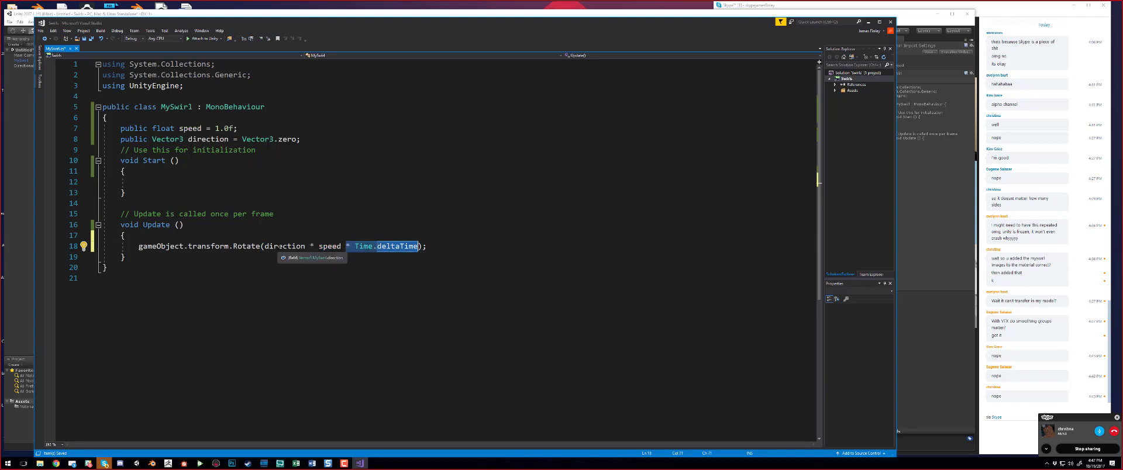
double_click(284, 246)
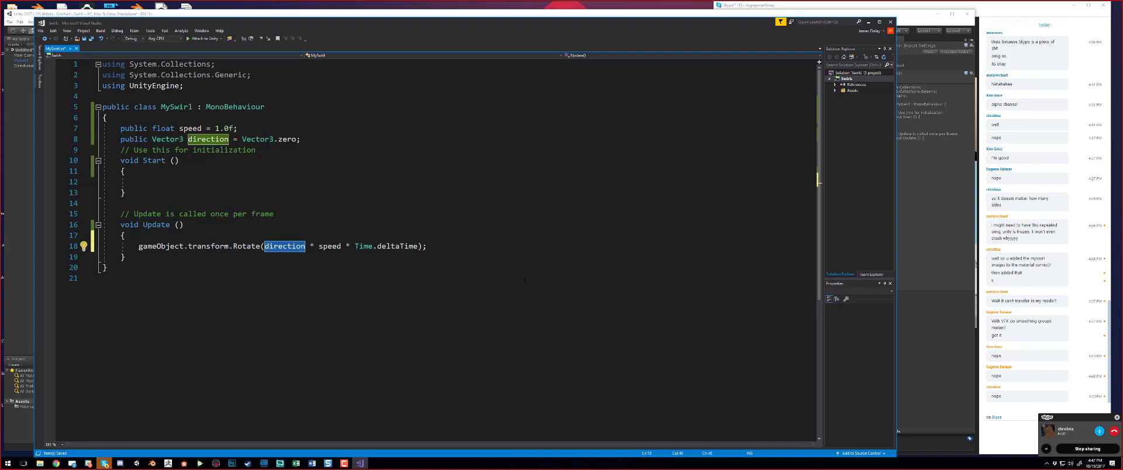
Step: Save the MySwirl script and send its entire code as a message in the class's Skype group chat
click(103, 278)
key(ctrl+s)
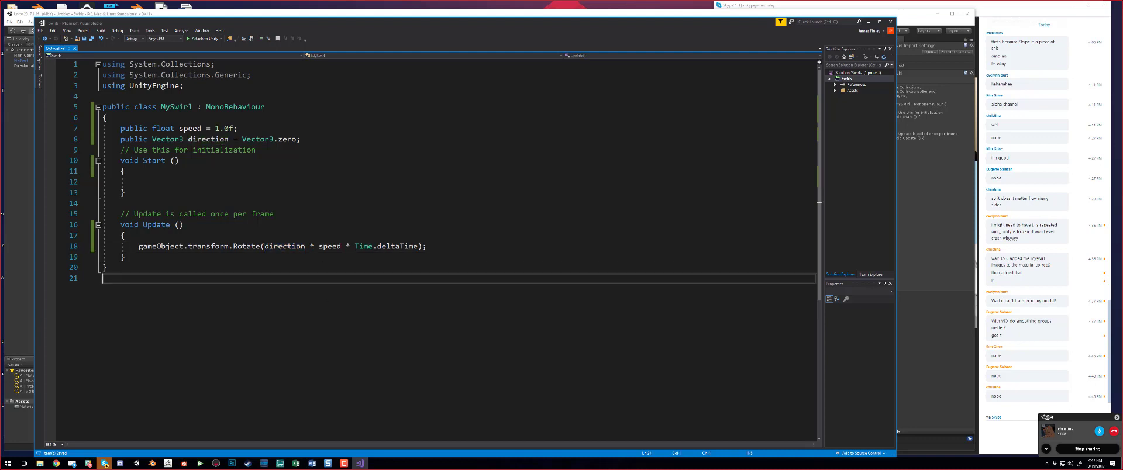
key(shift+Up)
key(shift+Up)
key(shift+Up)
key(shift+Up)
key(shift+Up)
key(shift+Up)
key(shift+Up)
key(shift+Up)
key(shift+Up)
key(shift+Up)
key(shift+Up)
key(shift+Up)
key(shift+Up)
key(shift+Up)
key(shift+Up)
key(shift+Up)
key(shift+Up)
key(shift+Up)
key(shift+Up)
key(shift+Up)
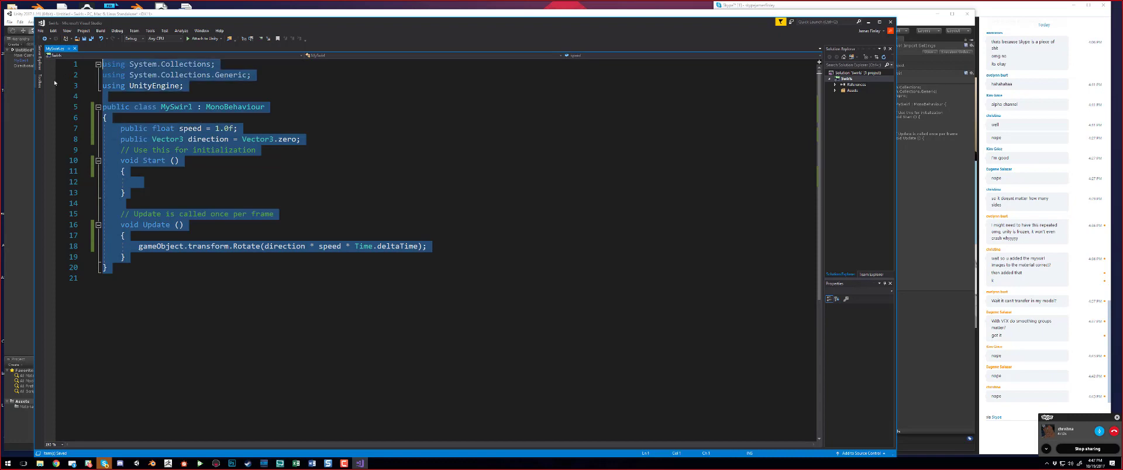
key(ctrl+c)
click(990, 445)
key(ctrl+v)
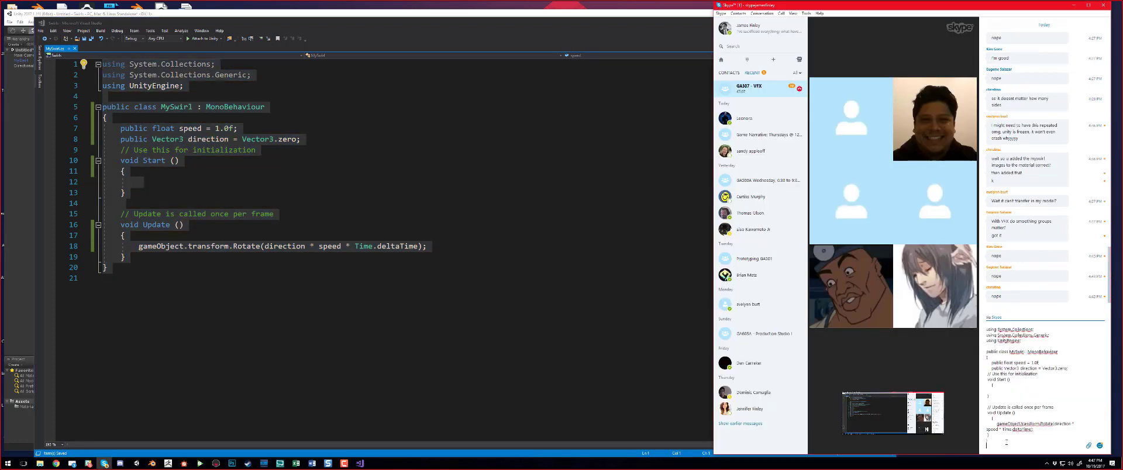
key(Return)
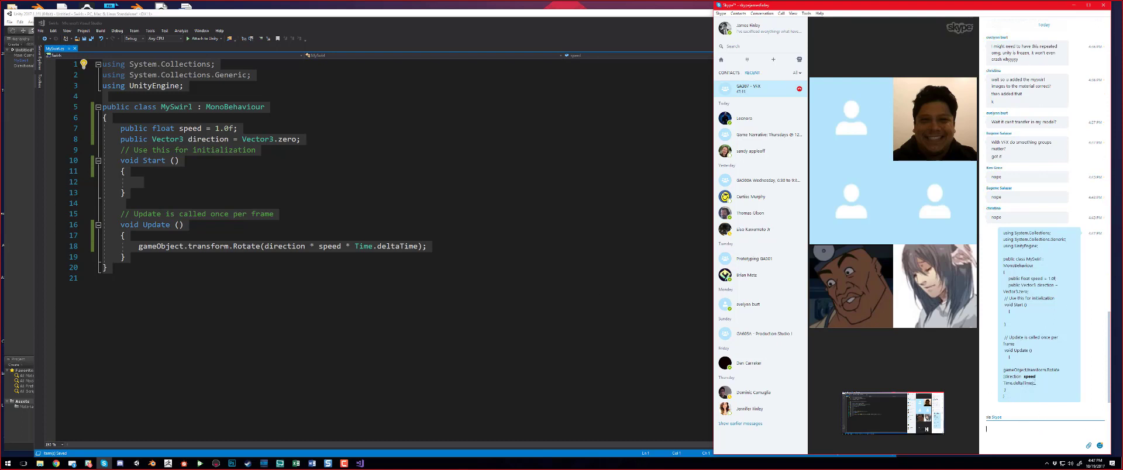
Step: Highlight speed in the sent message and the MySwirl class name in Visual Studio, and uncover the script asset in Unity for comparison
double_click(1029, 377)
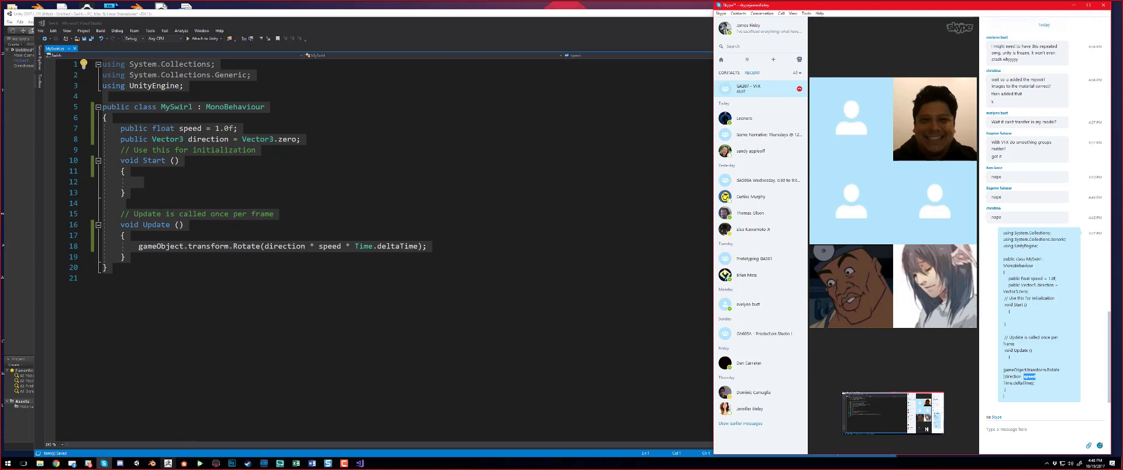
mouse_move(878, 335)
click(175, 115)
double_click(176, 108)
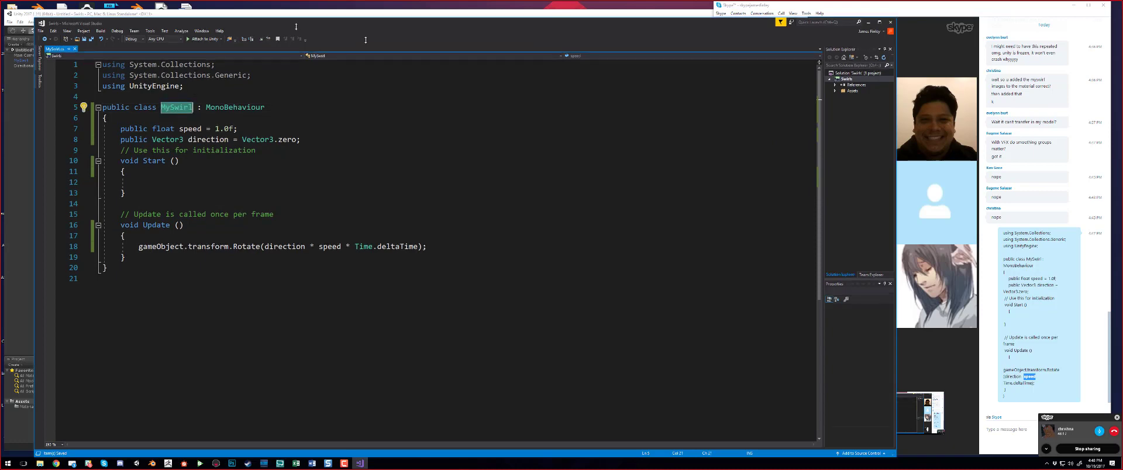
drag(296, 18, 733, 115)
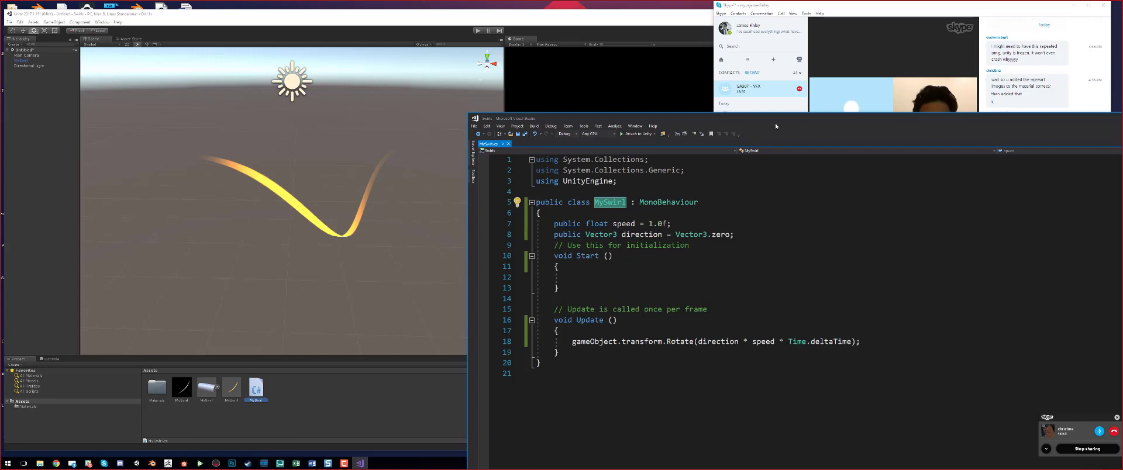
drag(774, 125, 412, 86)
click(326, 379)
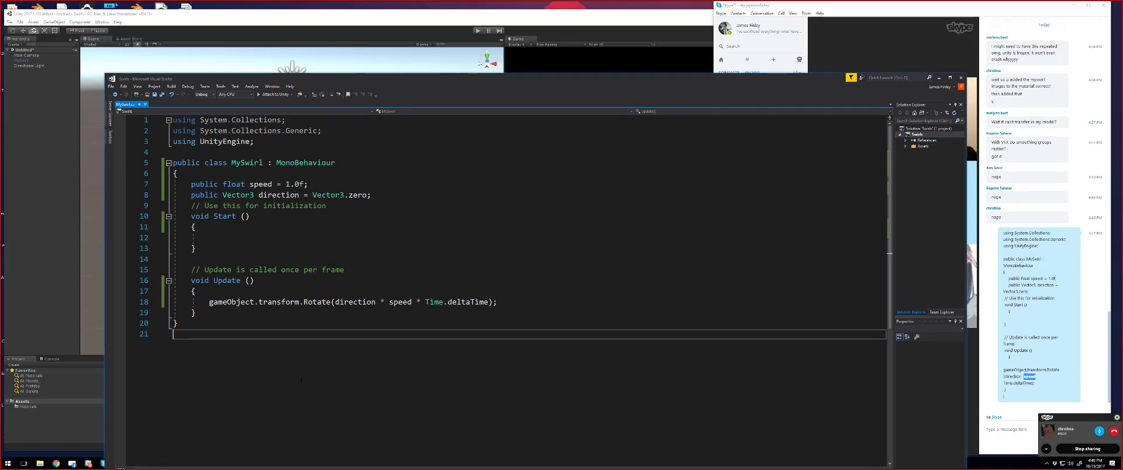
Step: Switch to Unity, clear all messages from the Console and return to the project assets
click(372, 22)
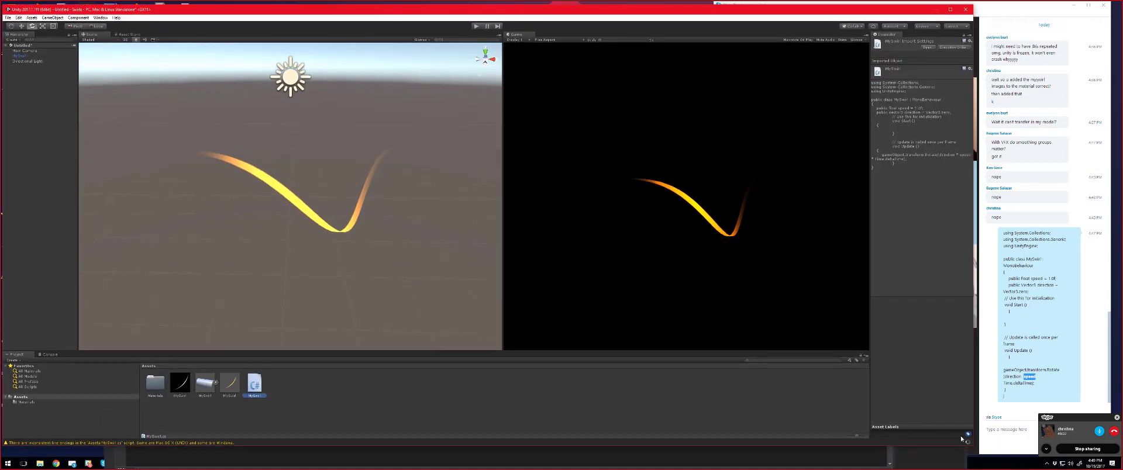
click(50, 355)
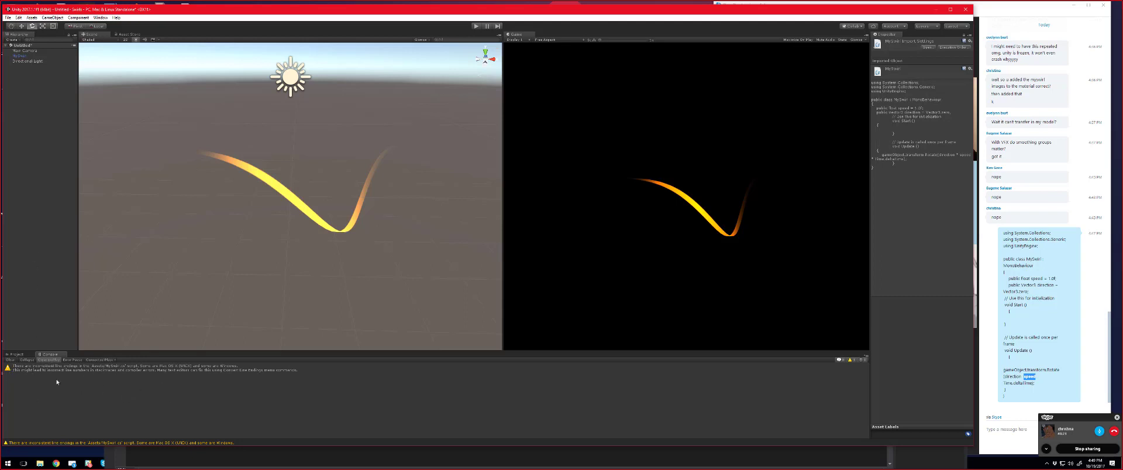
click(11, 360)
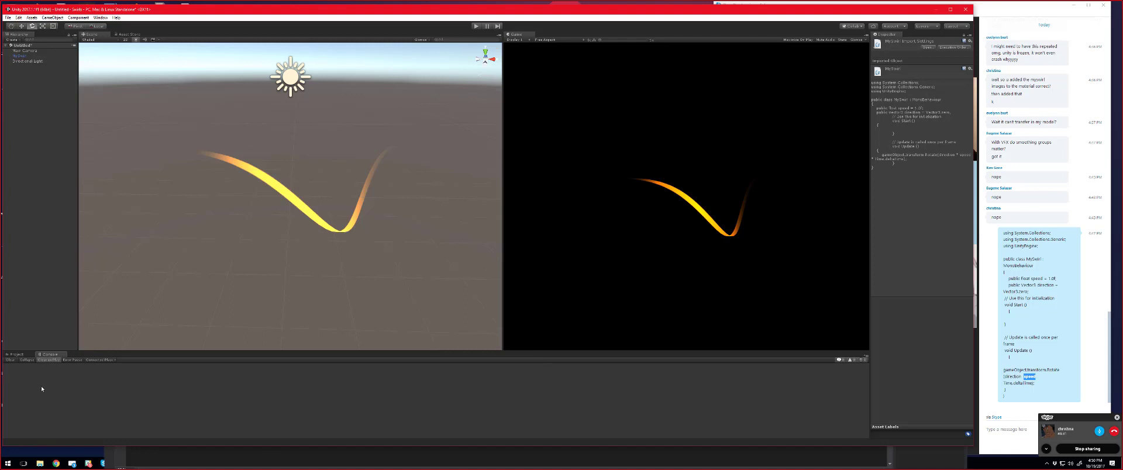
click(20, 354)
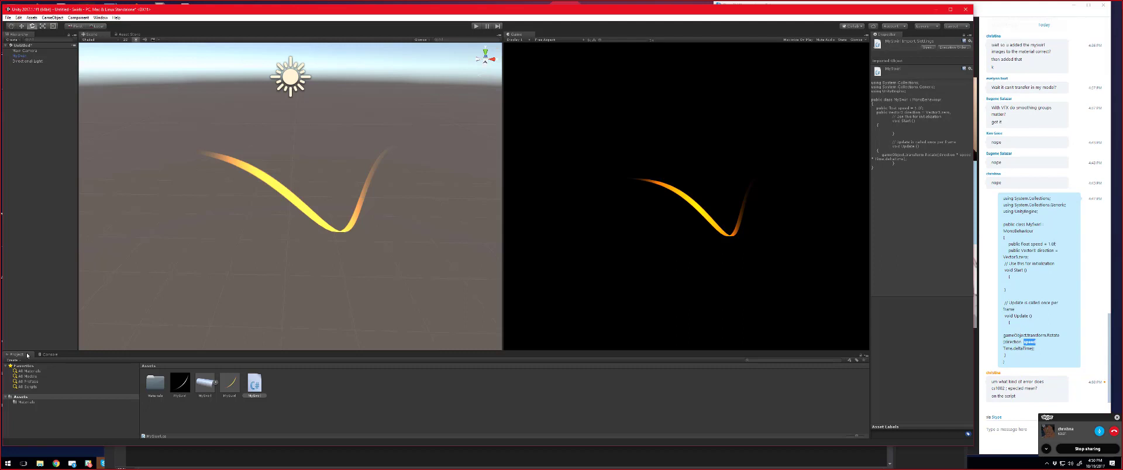
Step: Examine the error code cs1002 in the student's Skype question and check the Unity Console for it
double_click(998, 388)
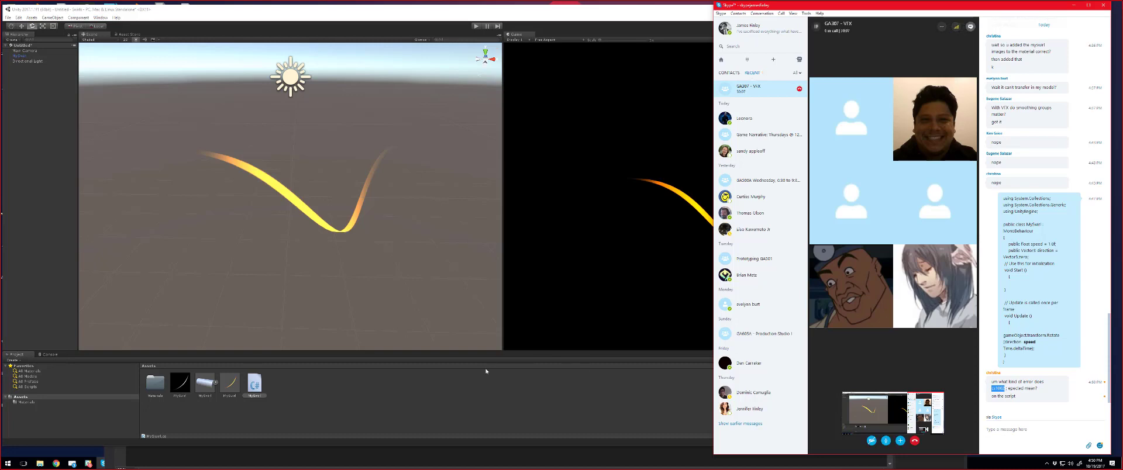
click(57, 355)
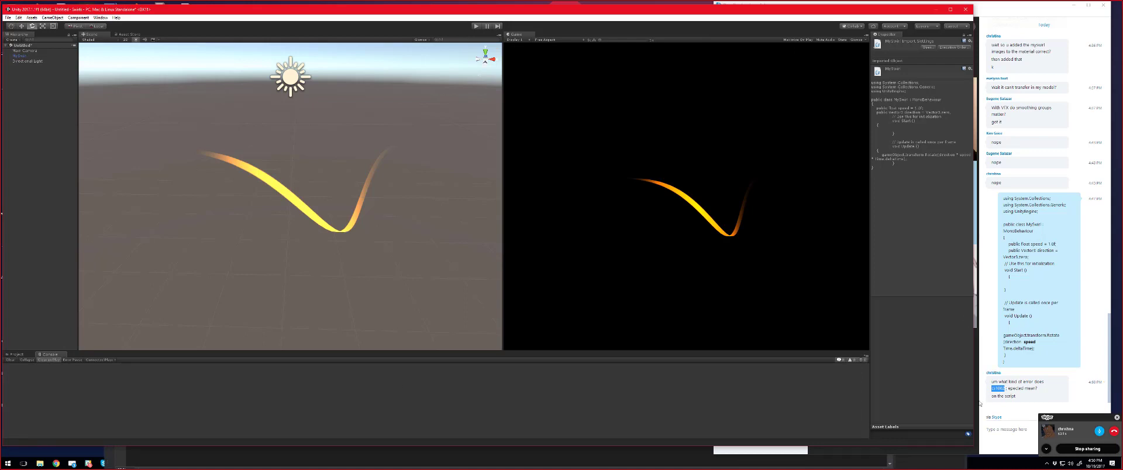
click(1007, 390)
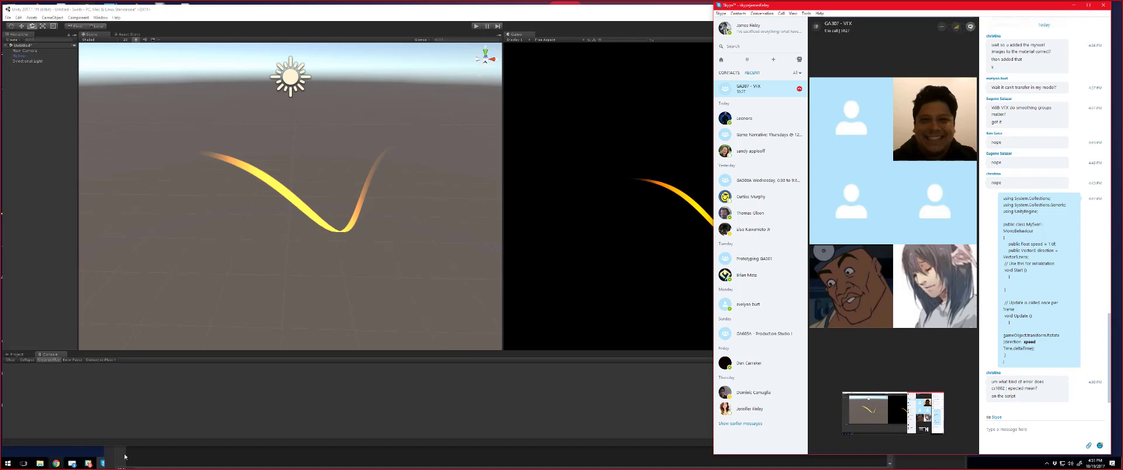
click(687, 413)
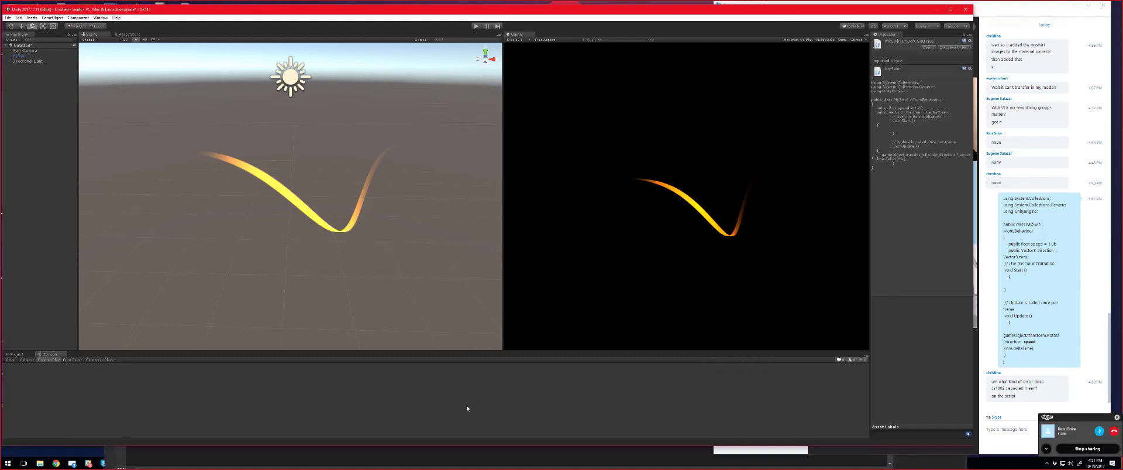
Step: Reopen the MySwirl script and highlight its two field declarations, the Rotate statement and the closing semicolon
click(15, 355)
double_click(255, 384)
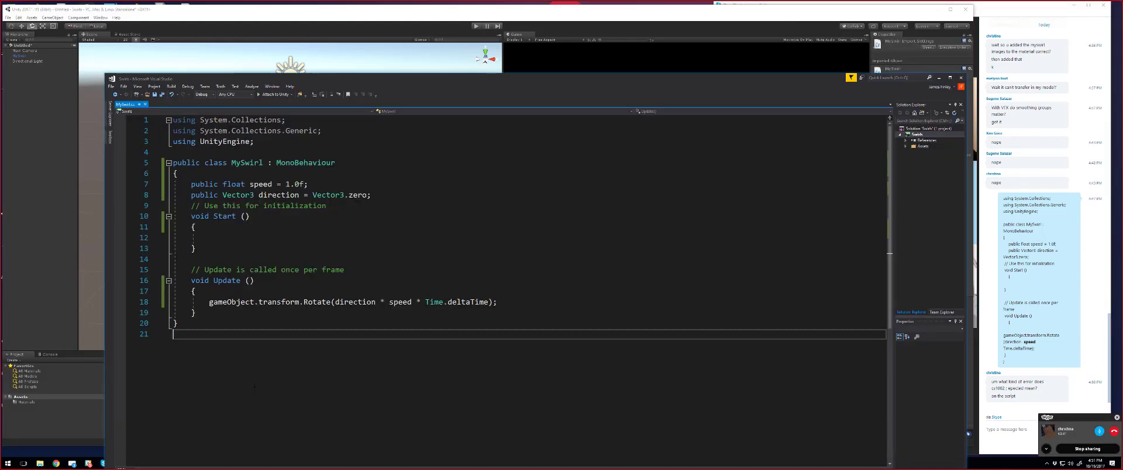
drag(500, 302, 209, 301)
click(493, 313)
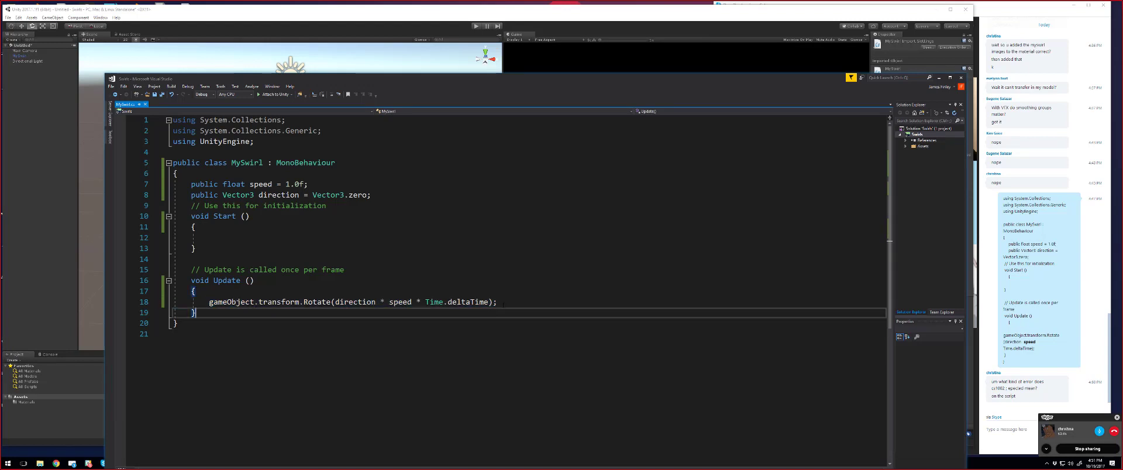
drag(499, 304, 493, 303)
drag(189, 184, 371, 196)
drag(497, 302, 199, 302)
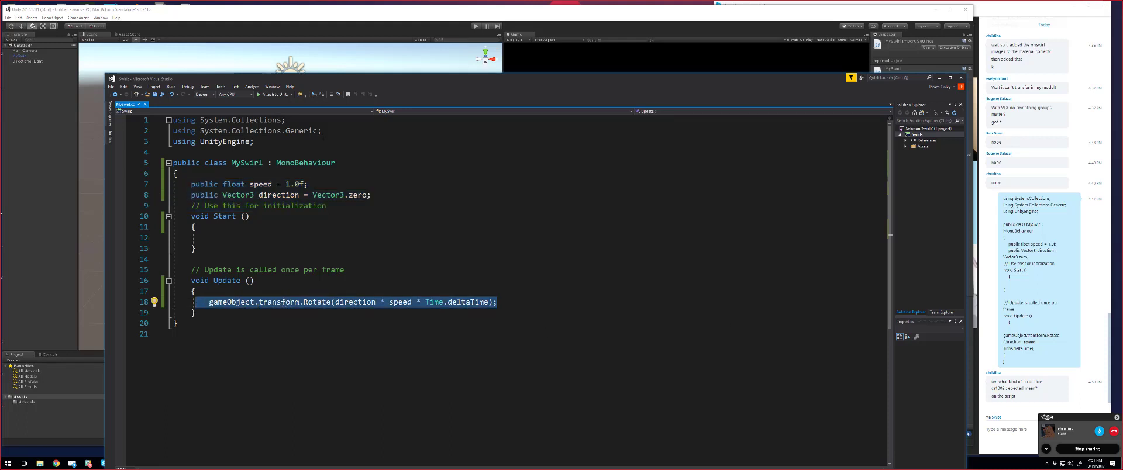
Step: Reposition the code editor and highlight the "; expected" error text in the Skype question to explain it
drag(377, 85, 301, 52)
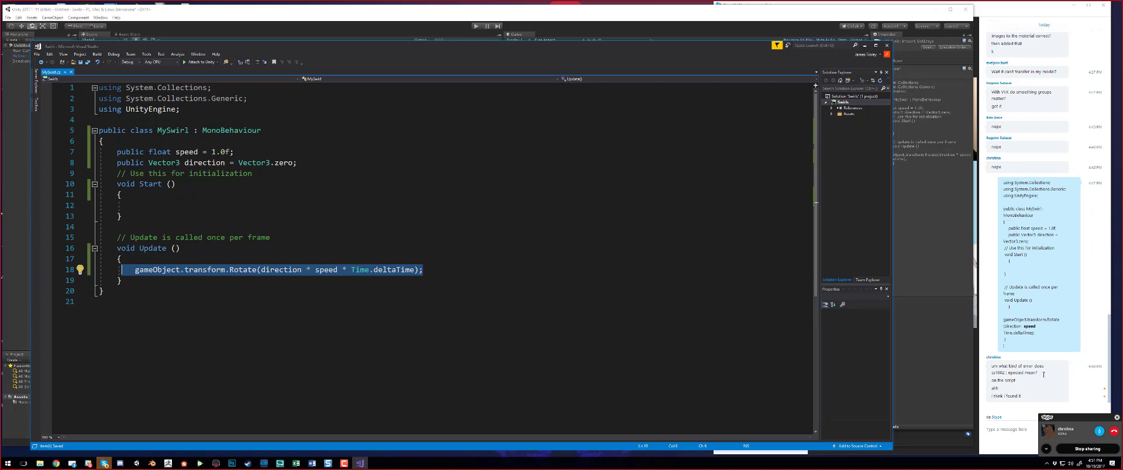
drag(1037, 372, 991, 372)
click(989, 373)
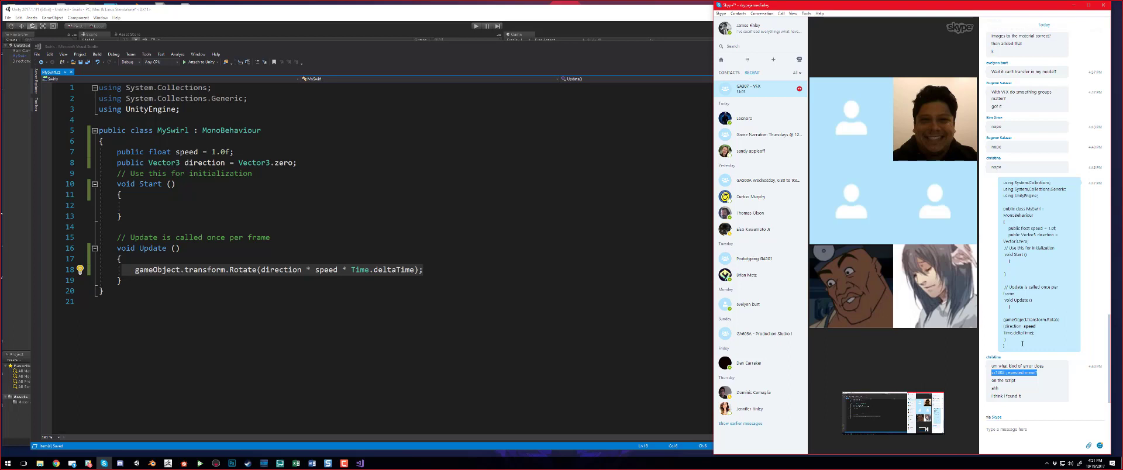
click(1029, 367)
drag(1037, 373, 987, 372)
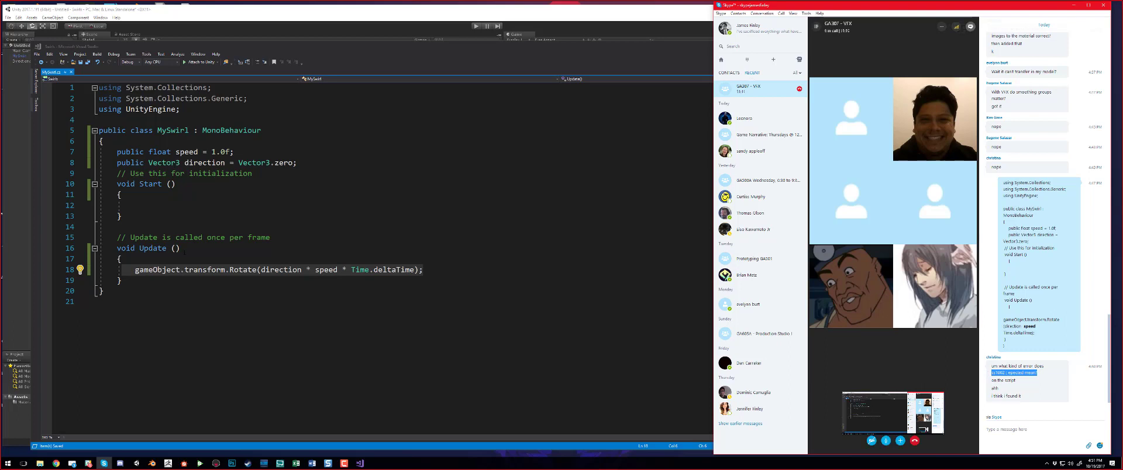
click(539, 196)
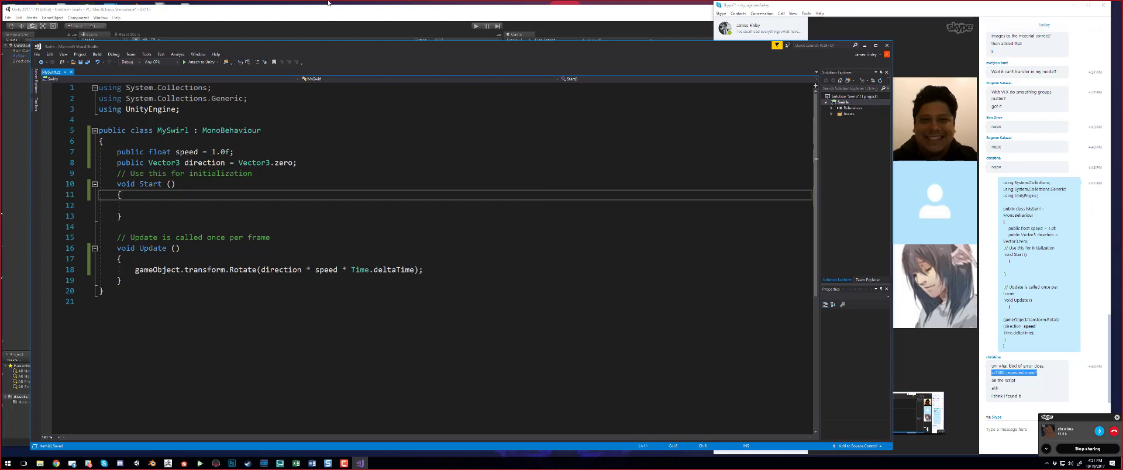
Step: Switch to Unity and add the My Swirl script as a component on the swirl cylinder
click(316, 15)
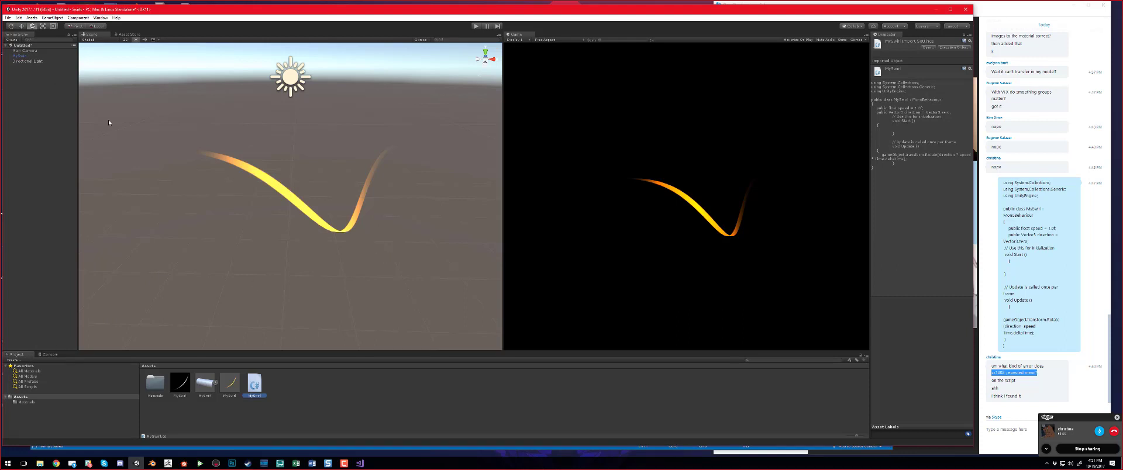
click(285, 211)
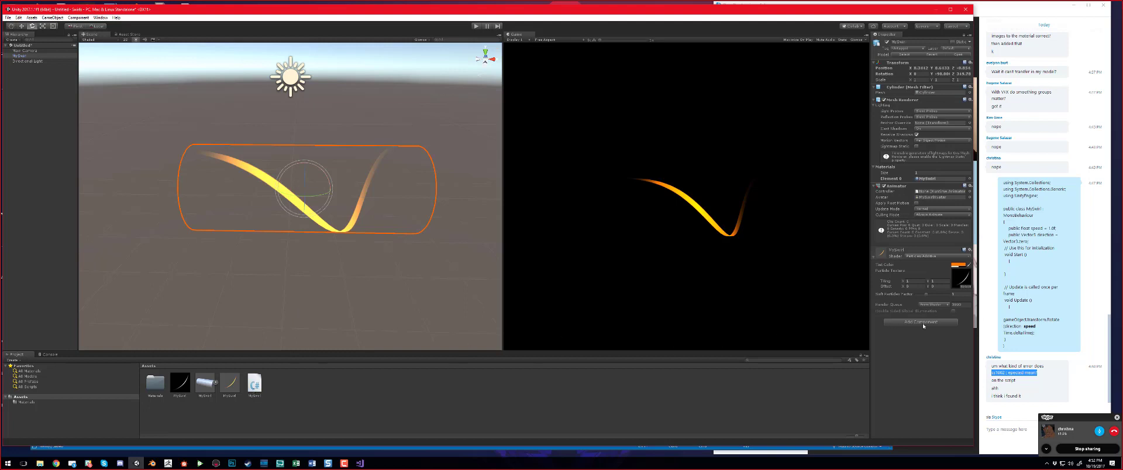
click(923, 323)
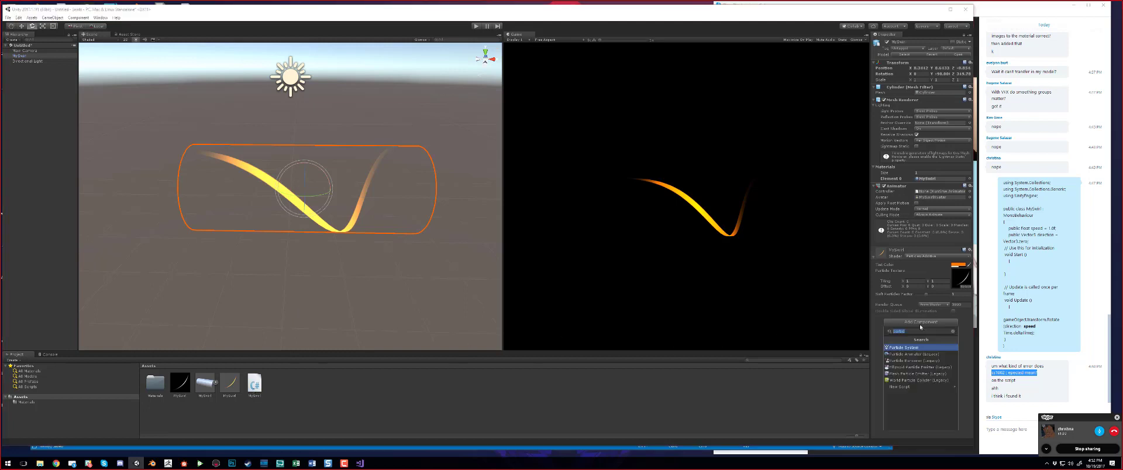
click(954, 331)
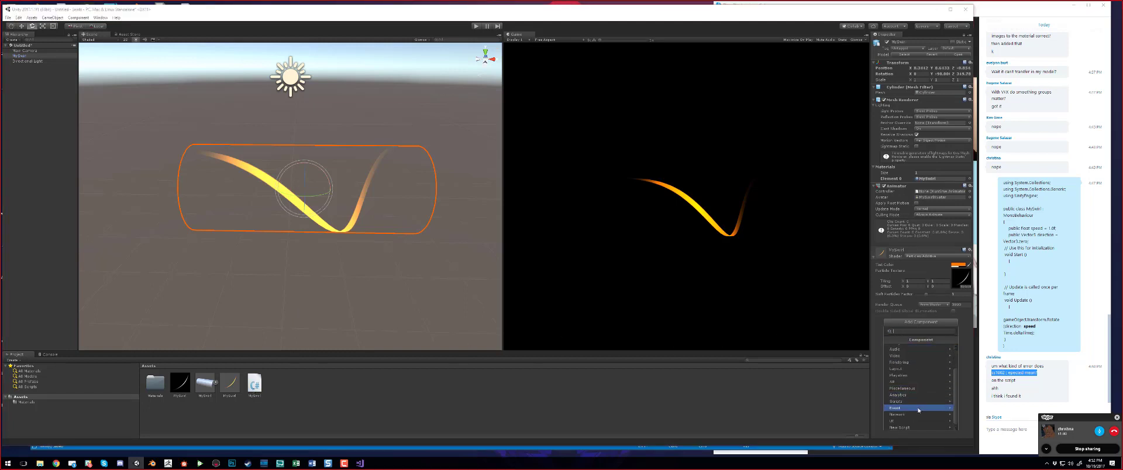
click(904, 401)
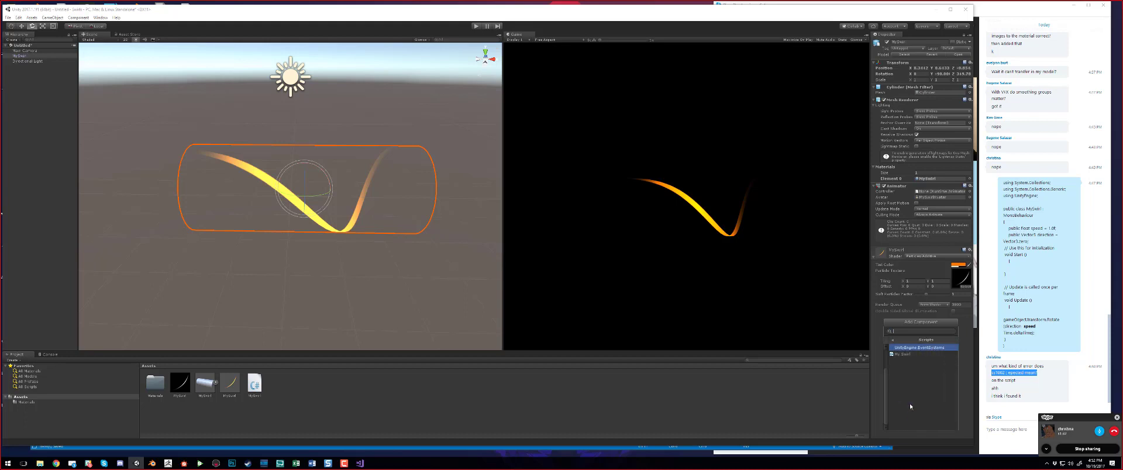
click(901, 354)
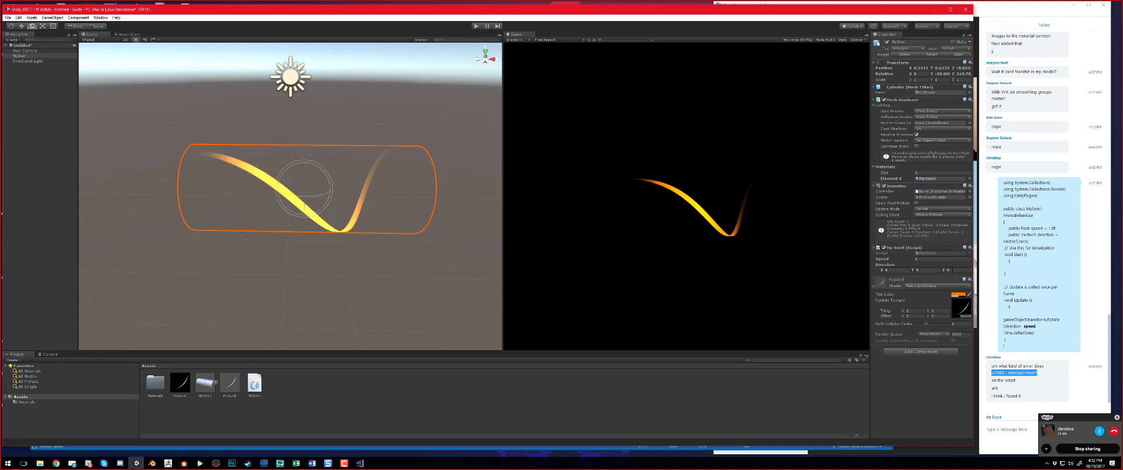
Step: Run the scene, increase the My Swirl component's speed and set its direction X to 1
click(477, 26)
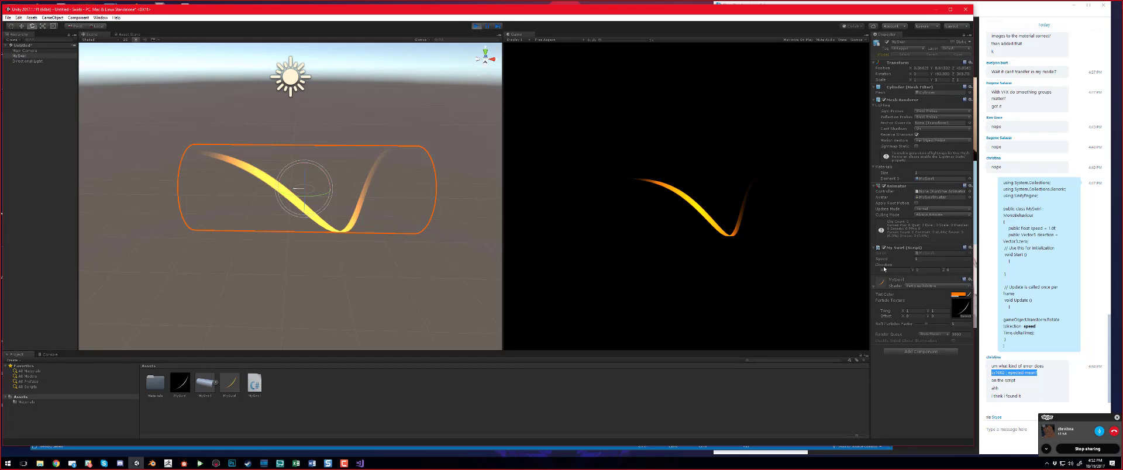
click(925, 260)
click(947, 269)
click(892, 269)
text(1)
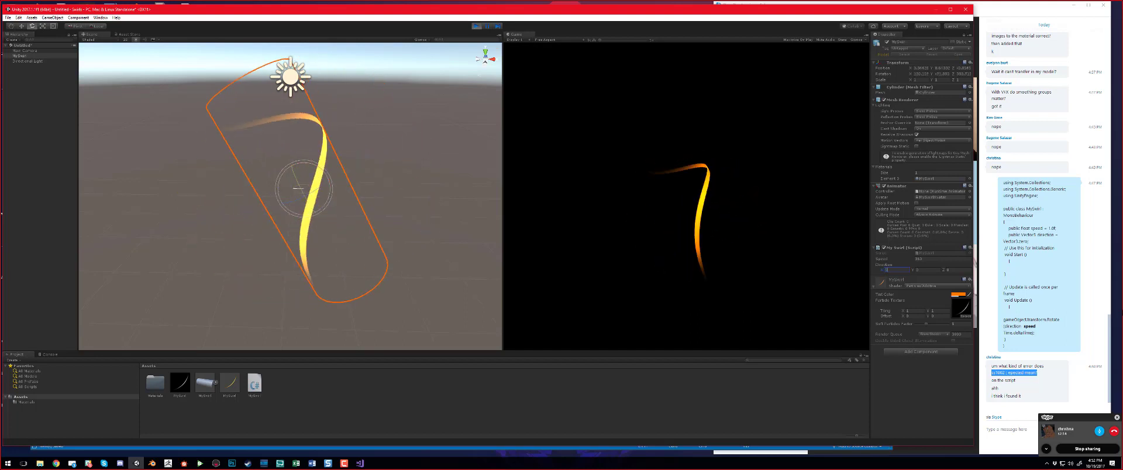
Step: Try the My Swirl rotation direction with Y and then Z set to 1, and stop the running scene
click(927, 271)
text(1)
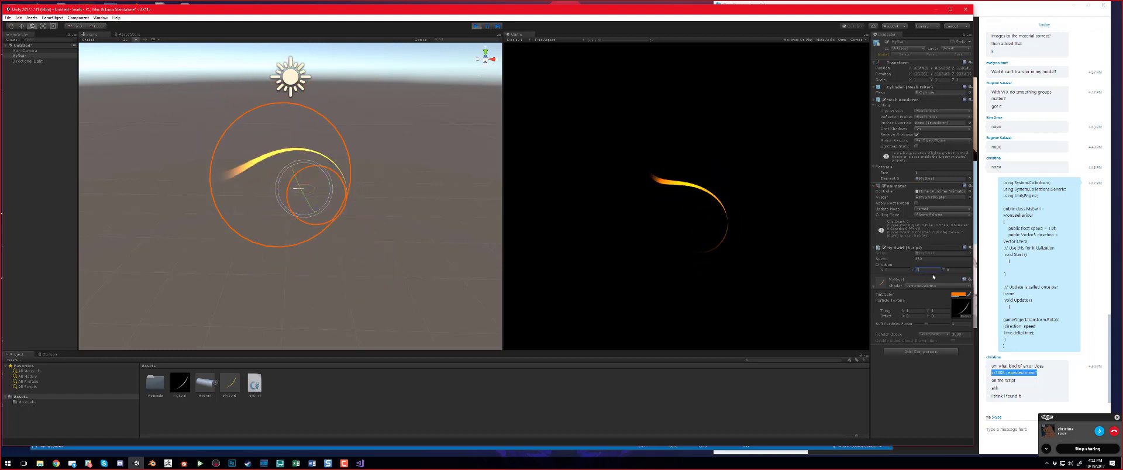
key(Tab)
text(1)
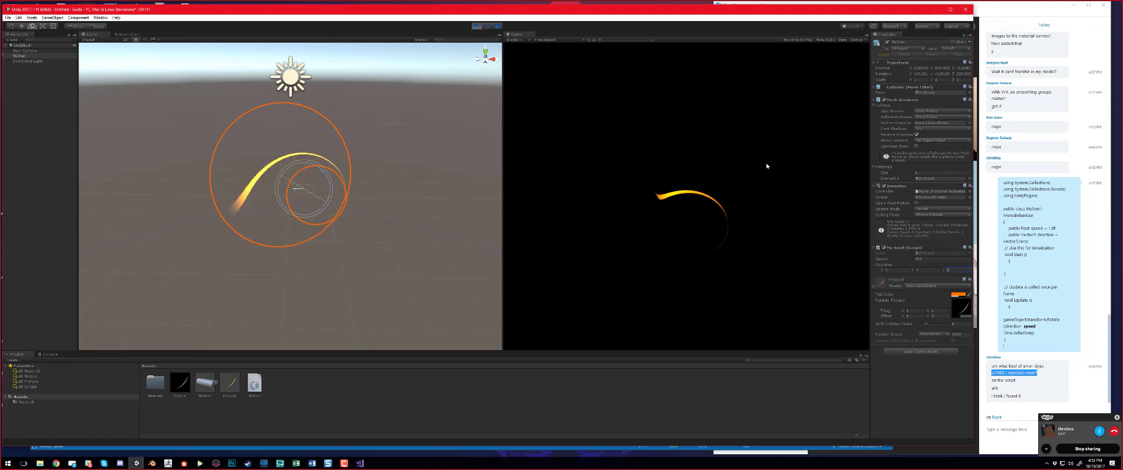
click(476, 27)
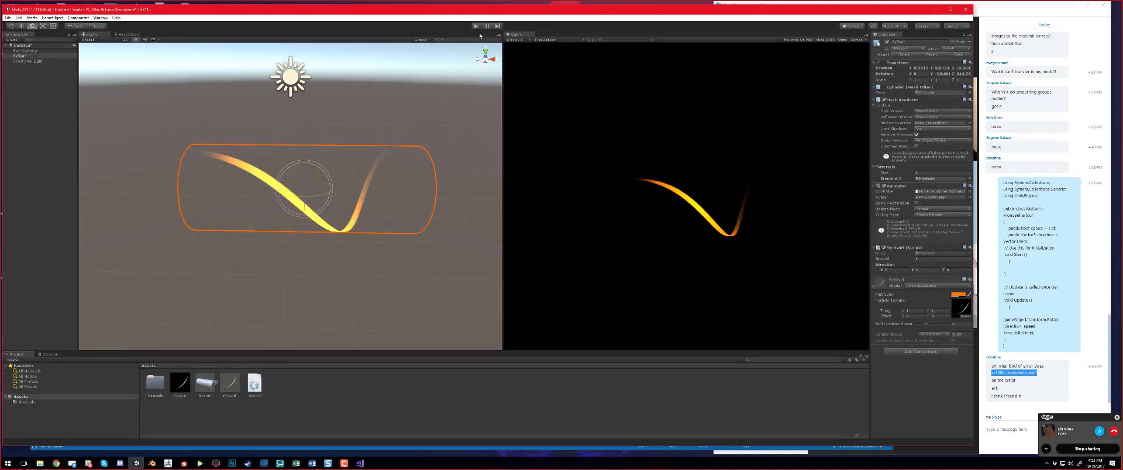
Step: Set the My Swirl component's direction Z to 1, increase its speed, and run the scene
click(959, 271)
click(925, 259)
click(475, 26)
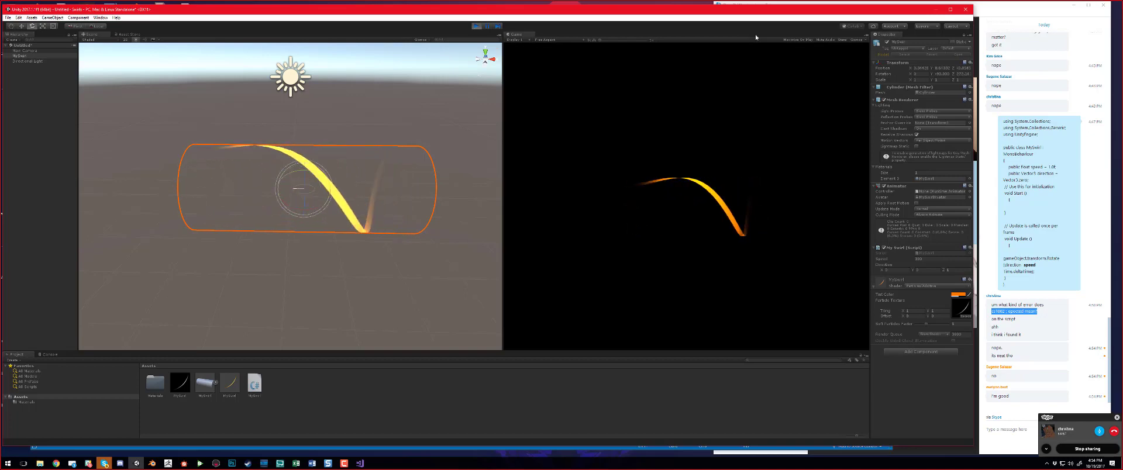
Step: Check the Skype call window, return to Unity, and toggle play mode to compare the swirl running and stopped
click(991, 452)
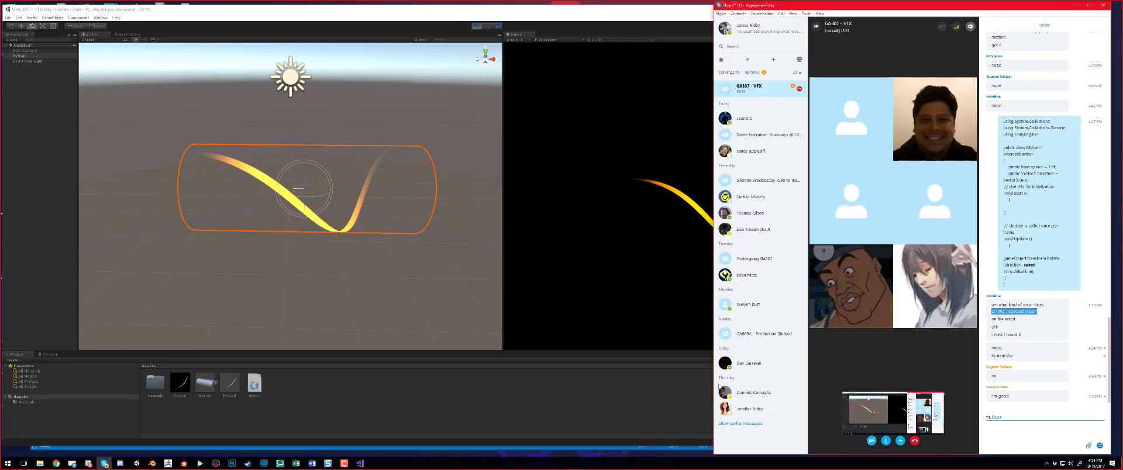
click(696, 388)
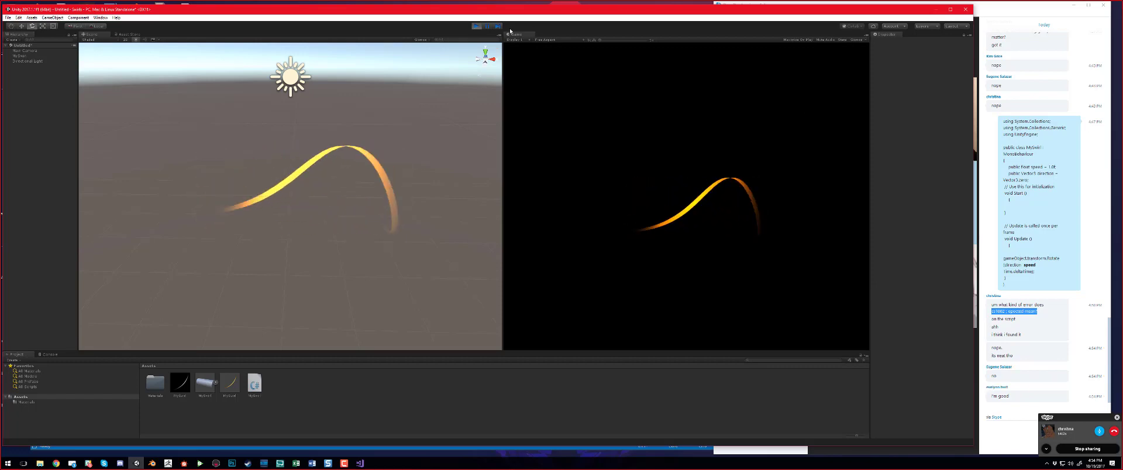
click(477, 26)
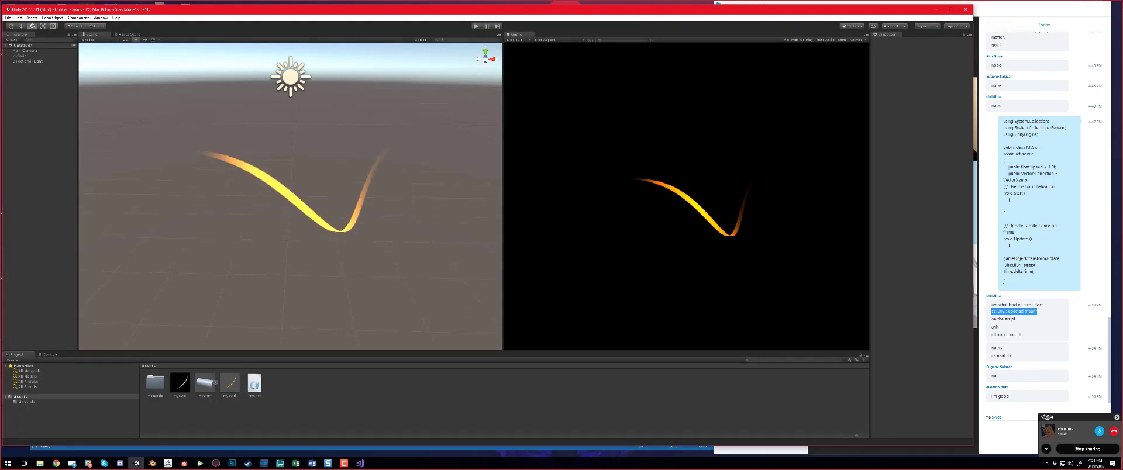
click(477, 26)
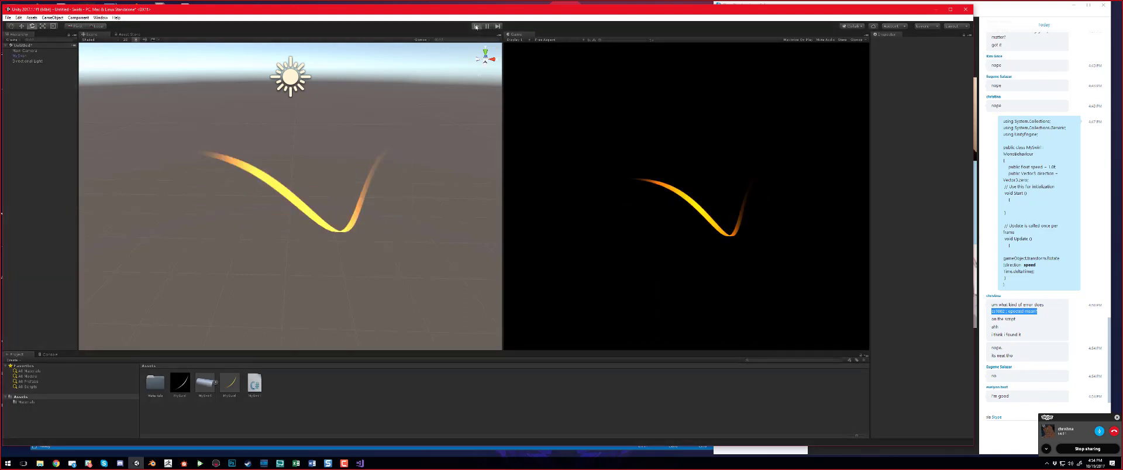
click(477, 26)
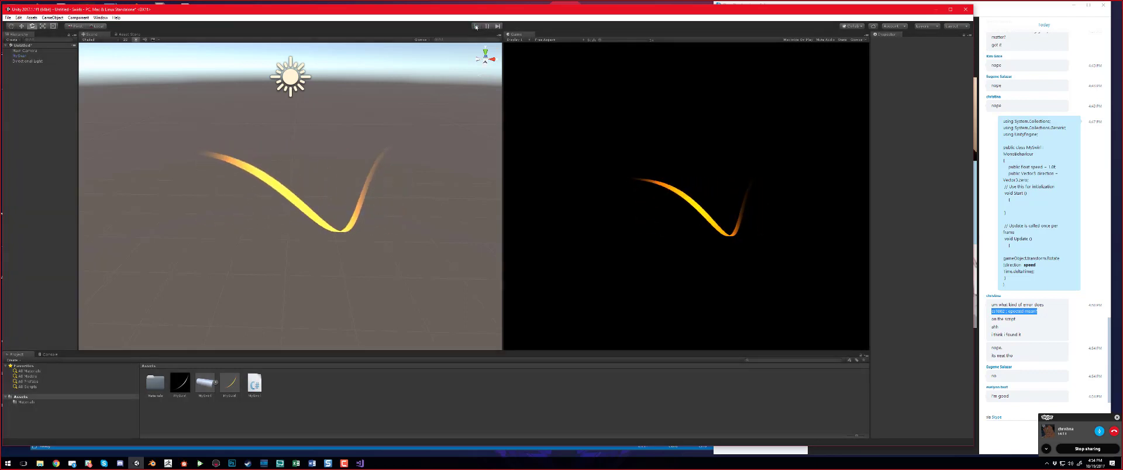
click(476, 26)
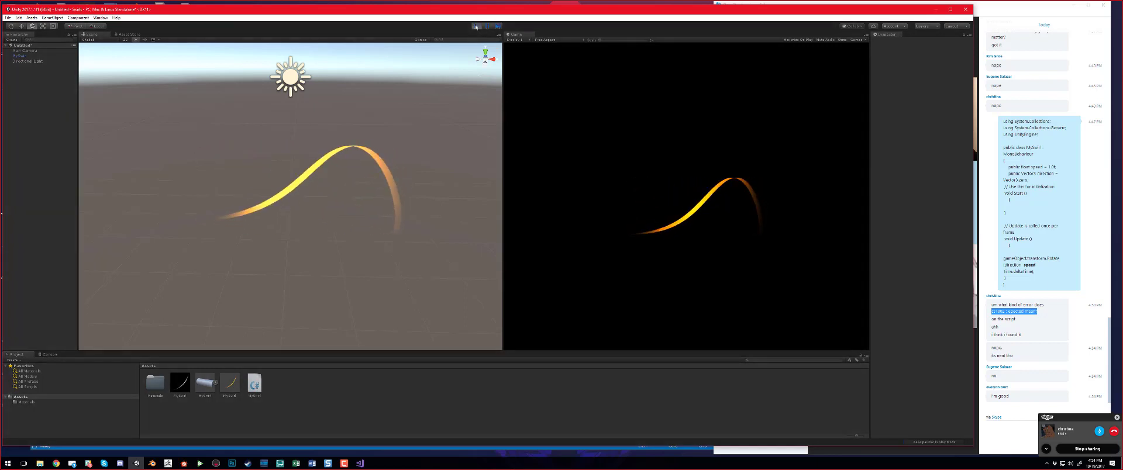
click(476, 27)
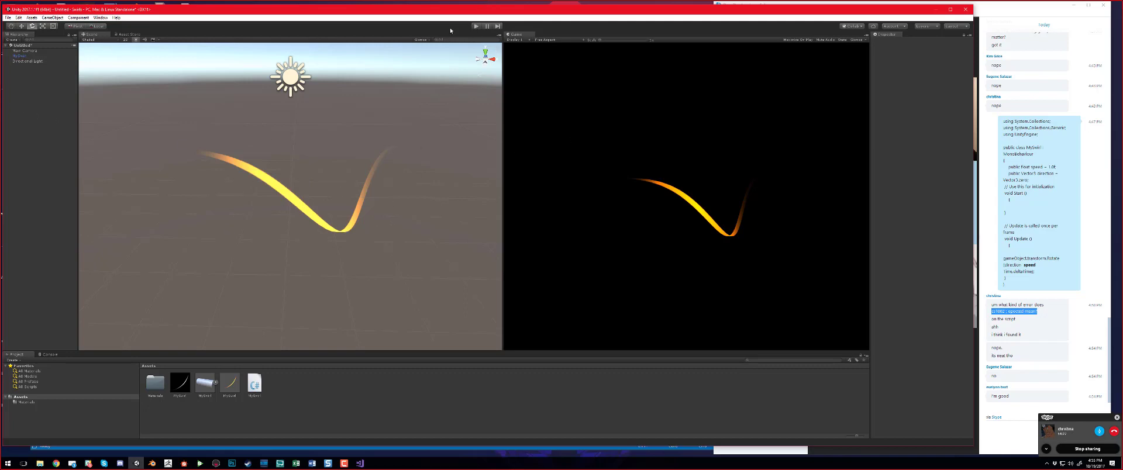
Step: Switch to Visual Studio, add the [ExecuteInEditMode] attribute above the MySwirl class declaration, and save the script
click(20, 56)
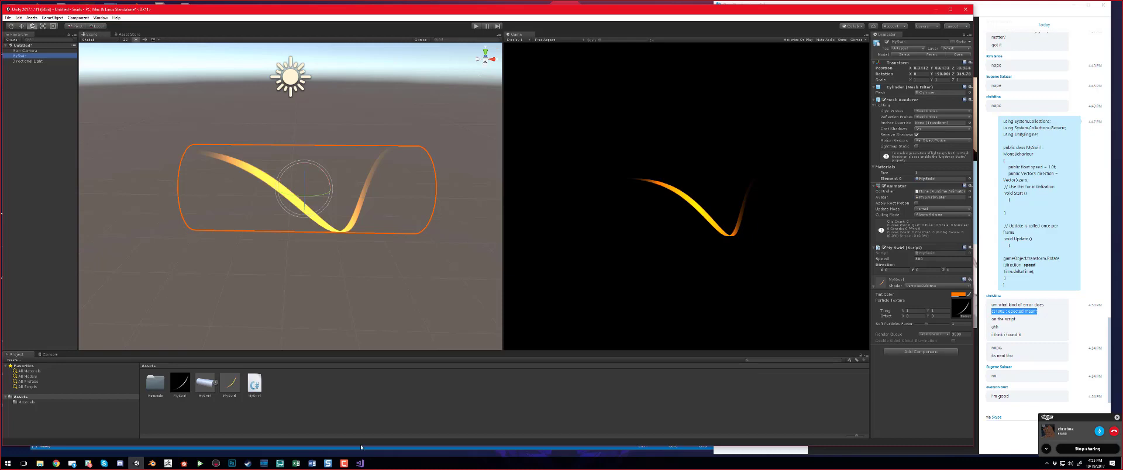
click(359, 463)
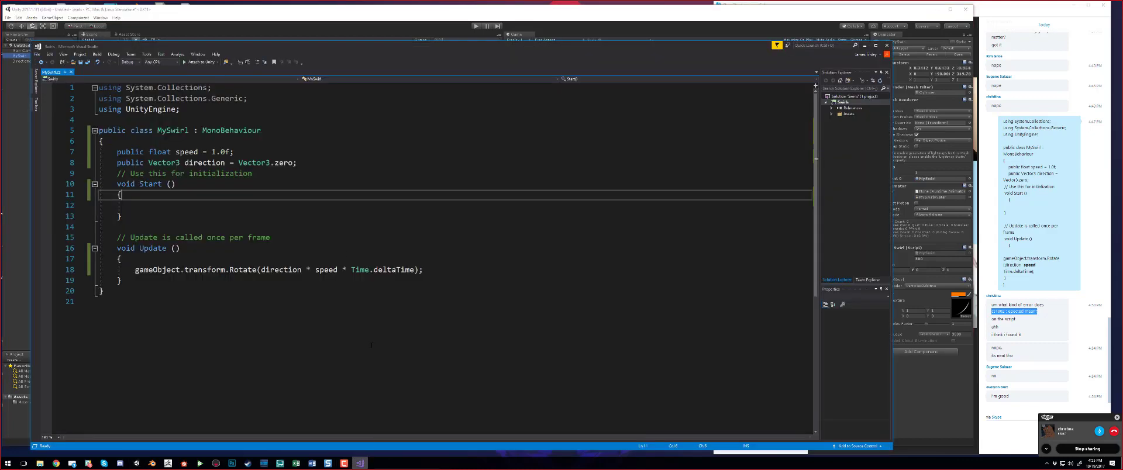
click(240, 153)
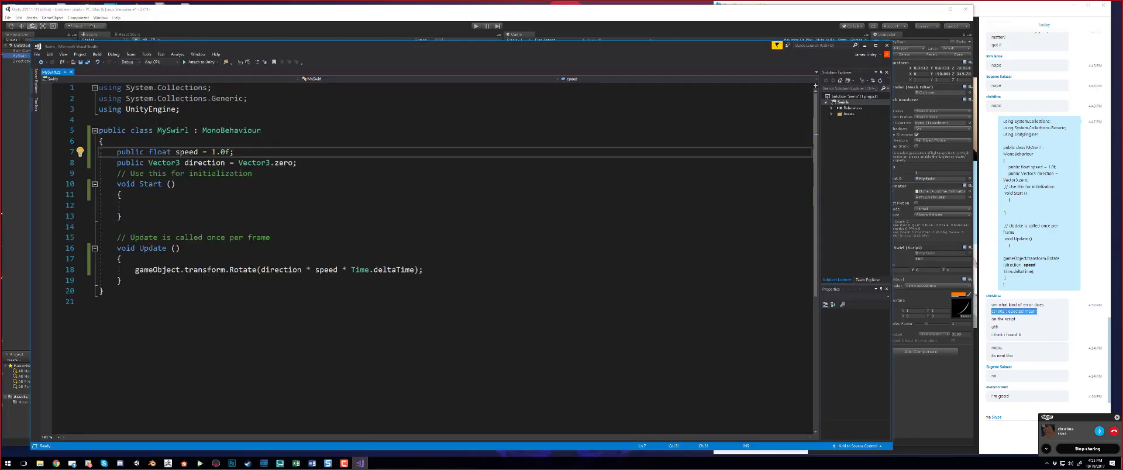
click(247, 118)
key(Return)
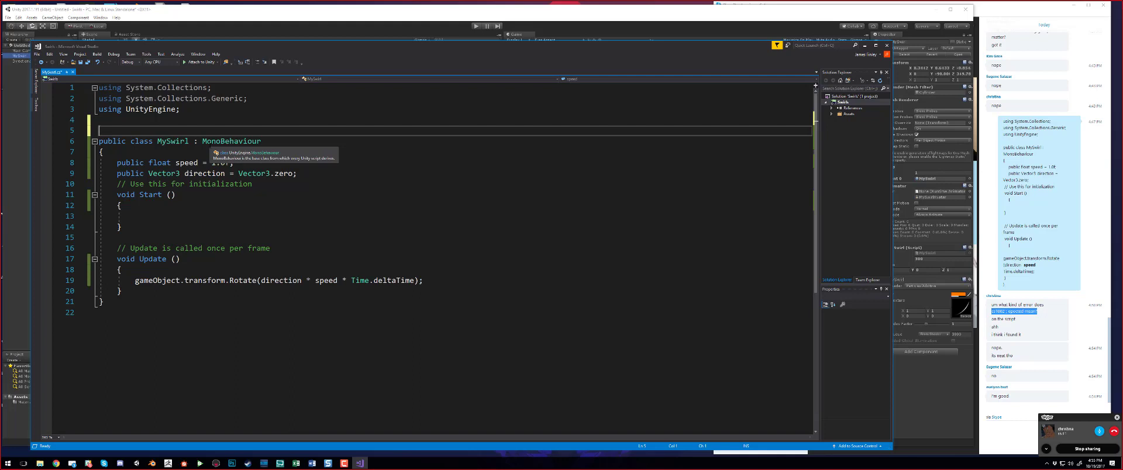
text([)
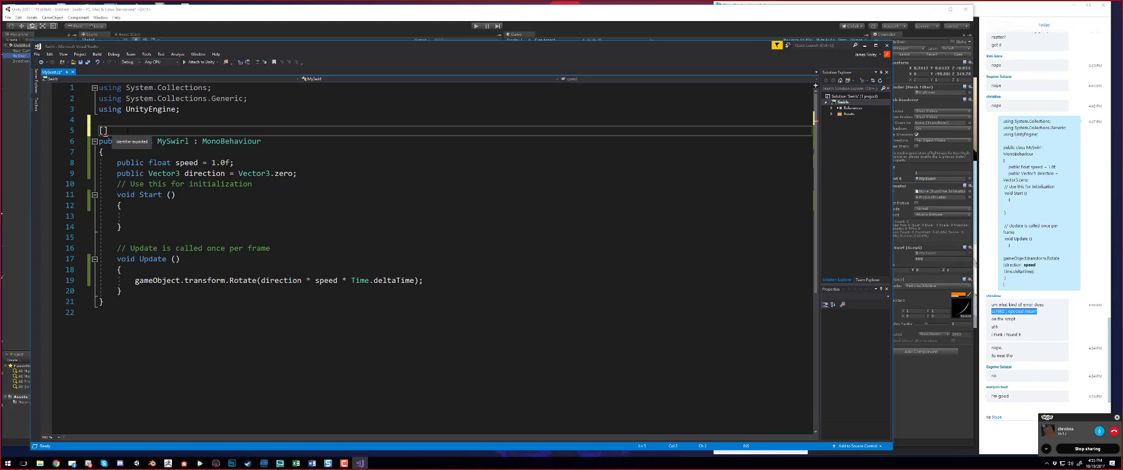
text(Exec)
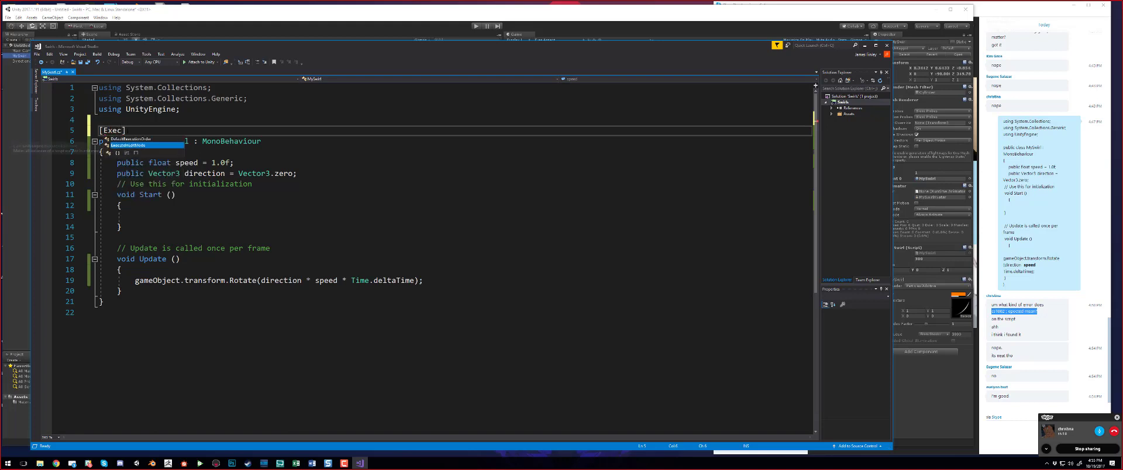
key(Tab)
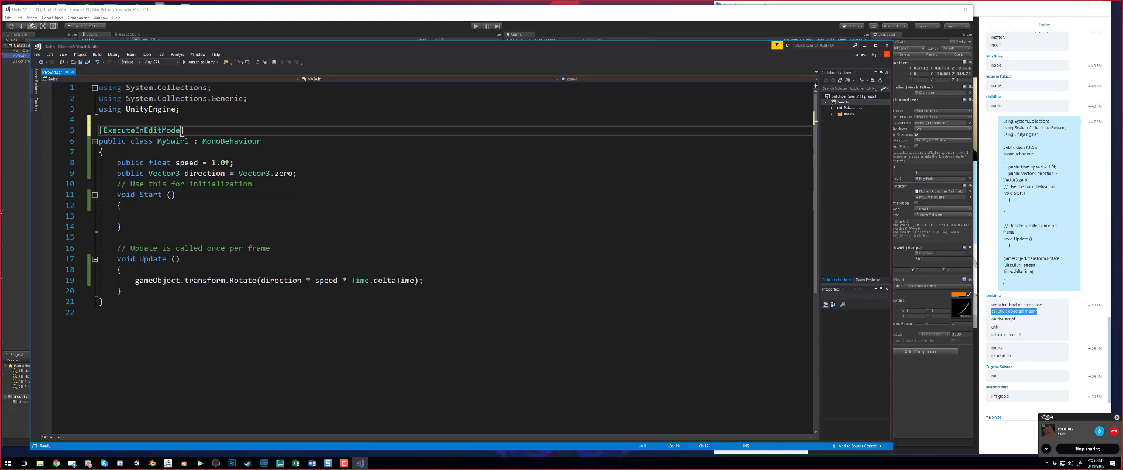
key(shift+Home)
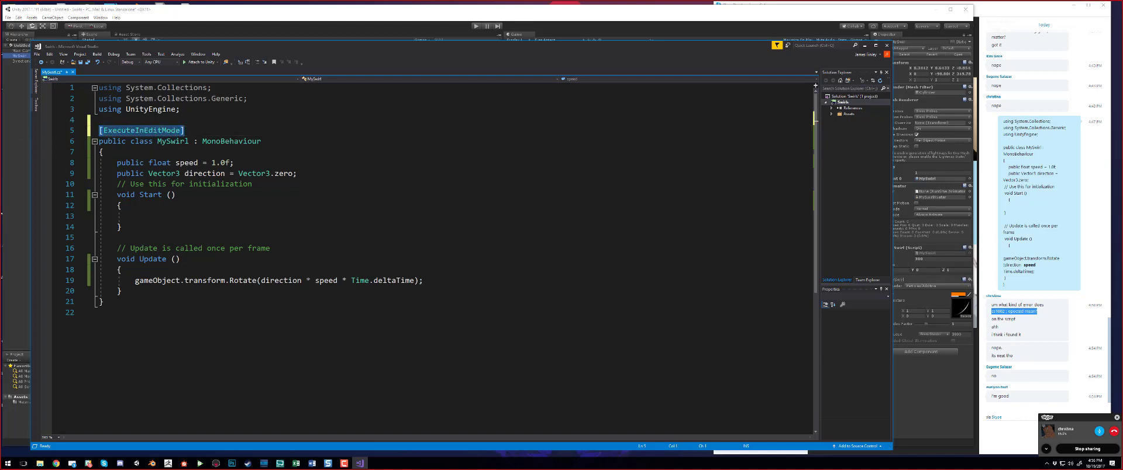
key(ctrl+s)
Step: Highlight the ExecuteInEditMode attribute and the Update method in the MySwirl script to explain them
key(End)
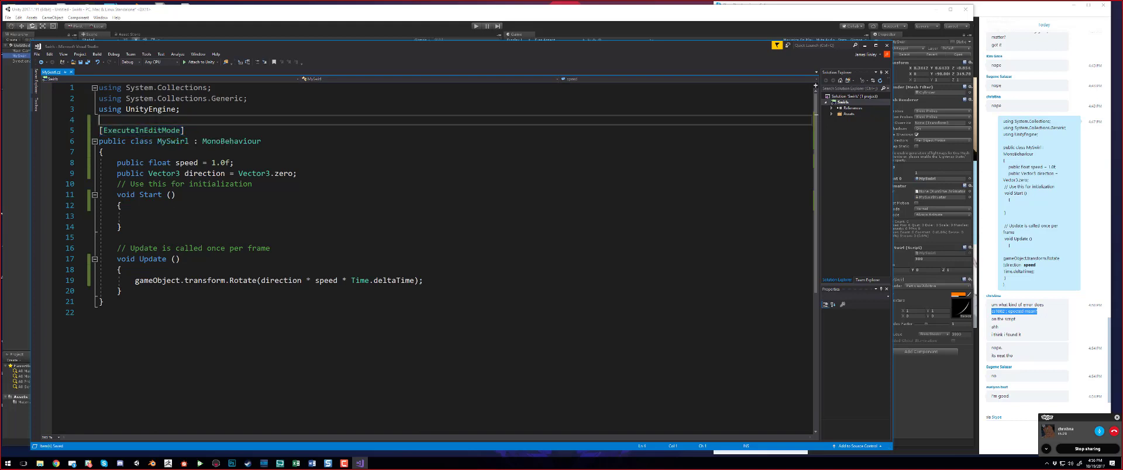
key(shift+Home)
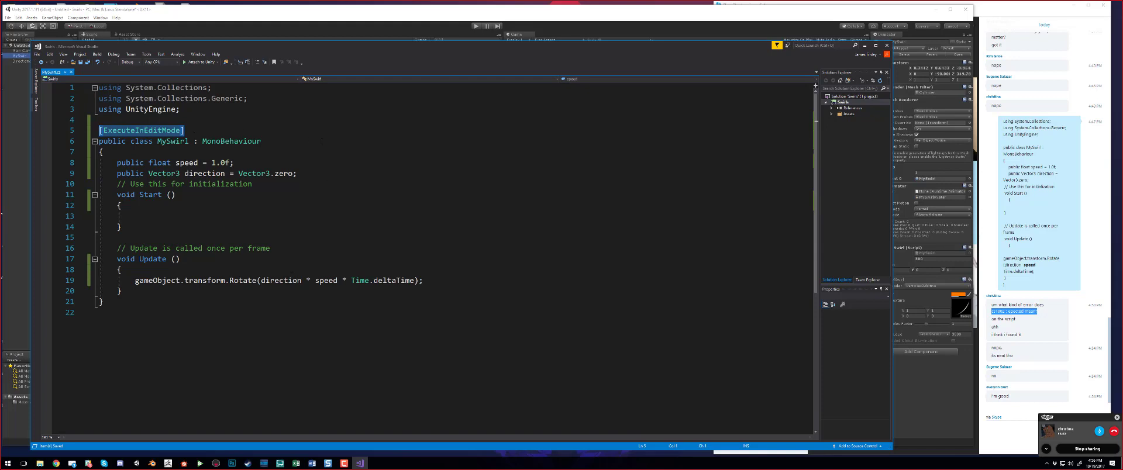
drag(102, 259, 124, 292)
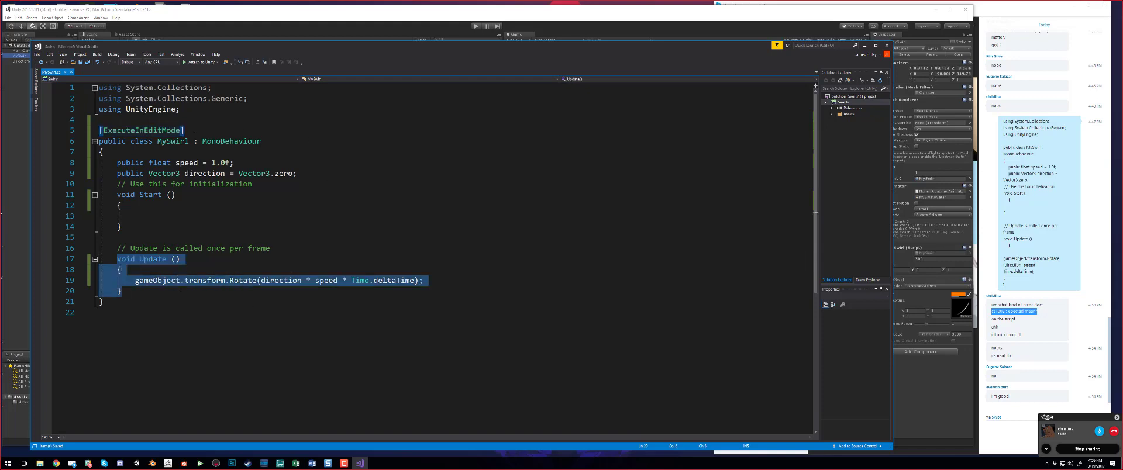
click(123, 291)
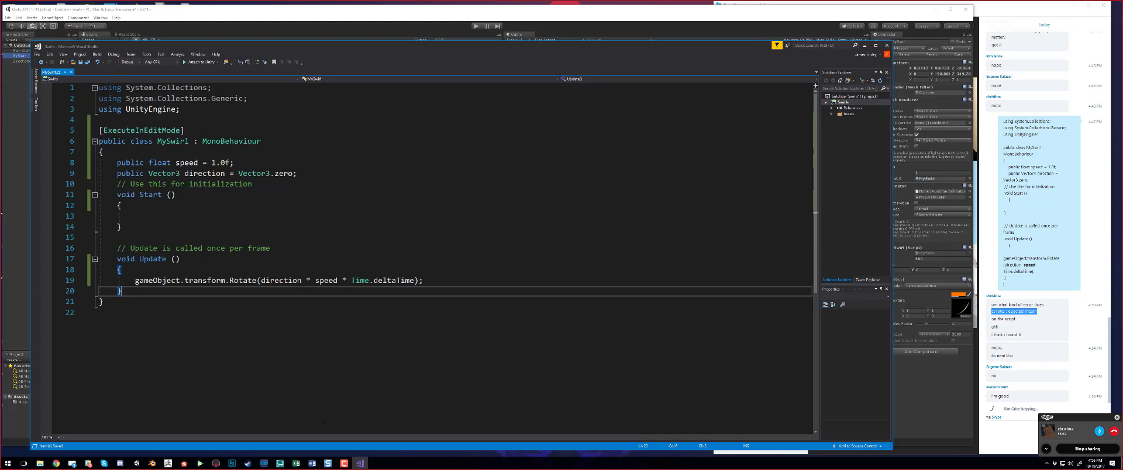
click(181, 130)
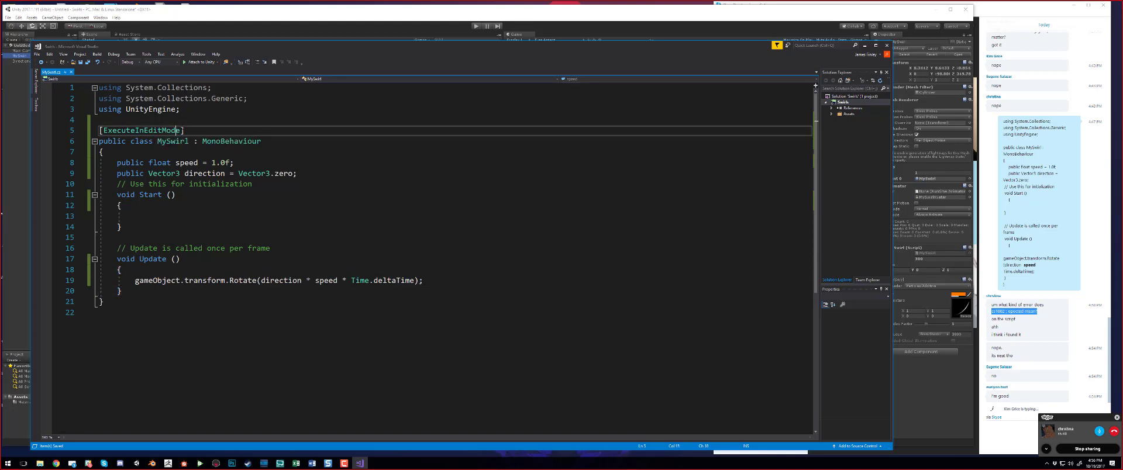
drag(185, 131, 98, 130)
click(296, 187)
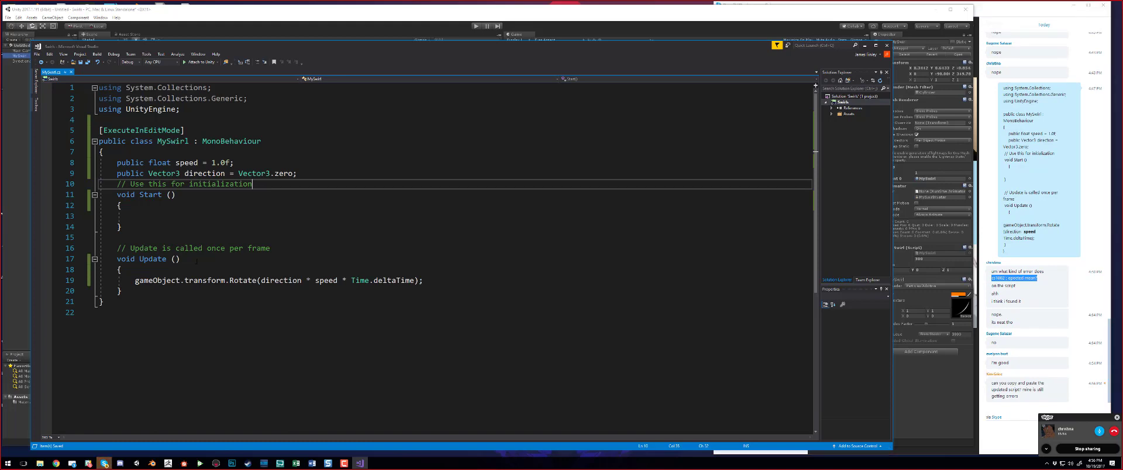
Step: Copy the entire MySwirl script and send it as a message in the Skype group chat
drag(146, 313, 98, 87)
key(ctrl+c)
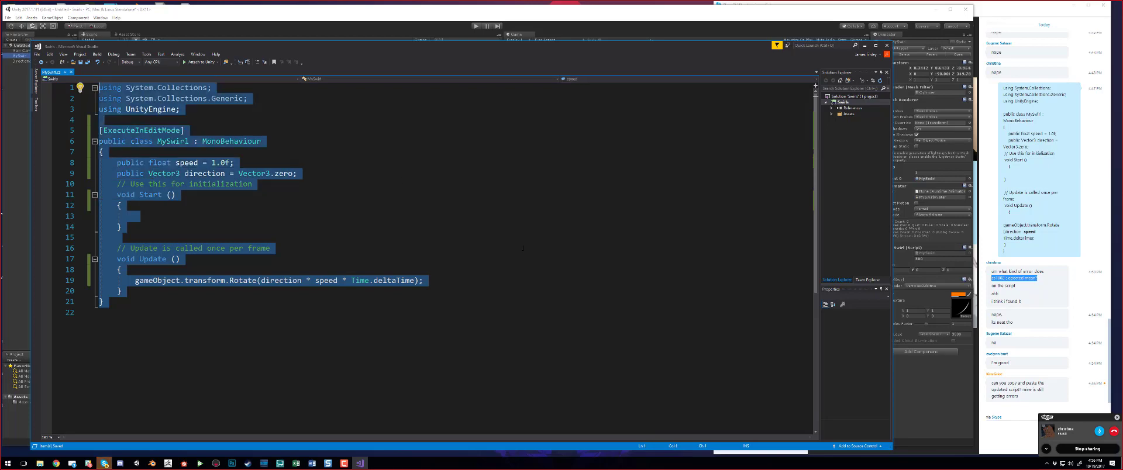
click(990, 435)
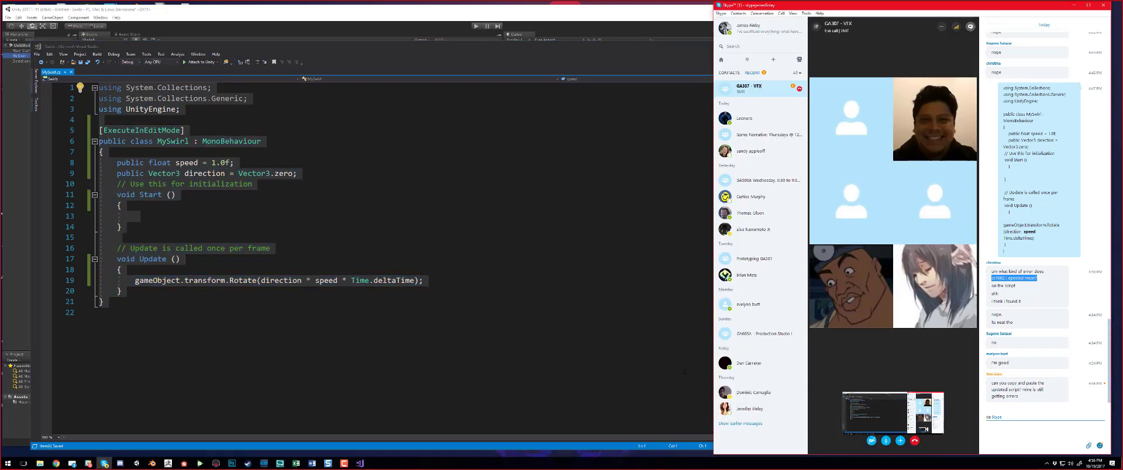
key(ctrl+v)
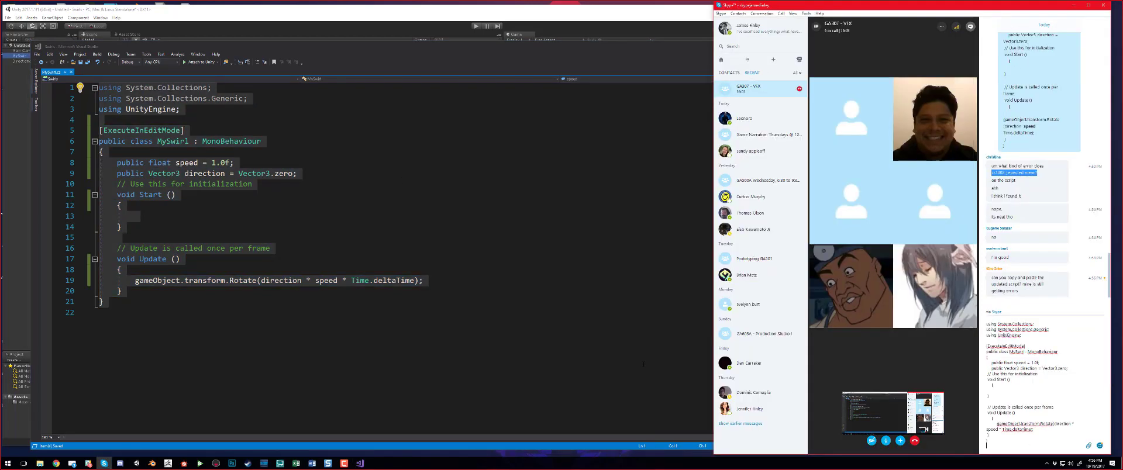
key(Return)
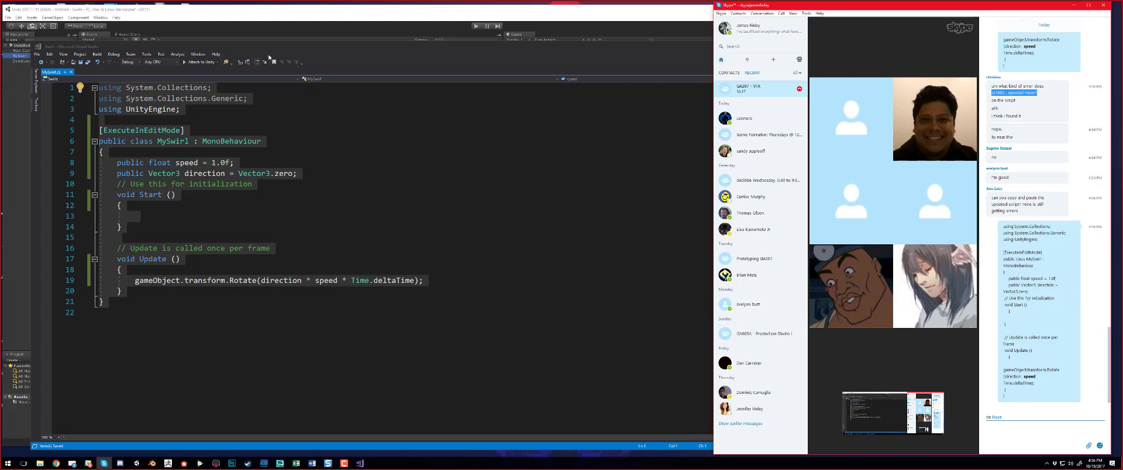
Step: Switch to Unity, reselect the swirl cylinder, and examine its rotation in the Scene view without running the scene
click(455, 19)
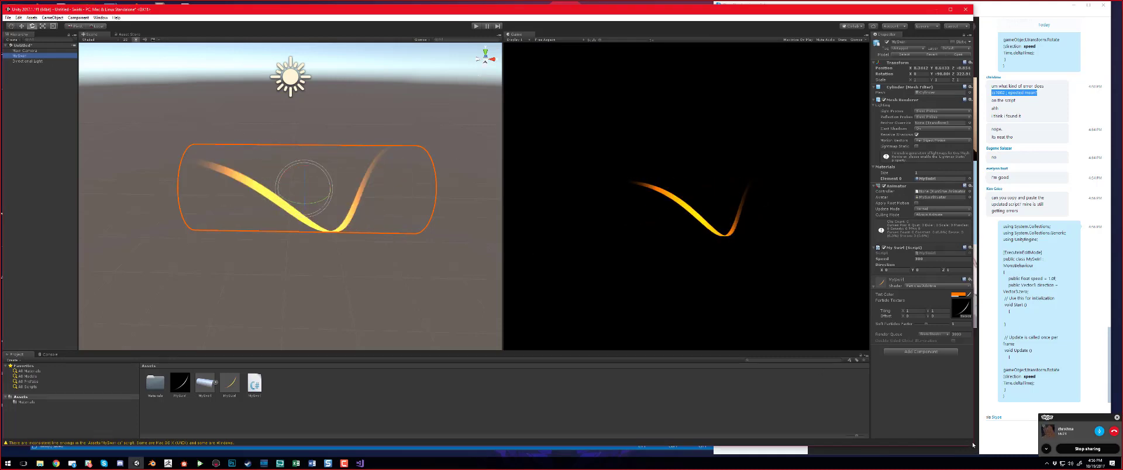
click(27, 61)
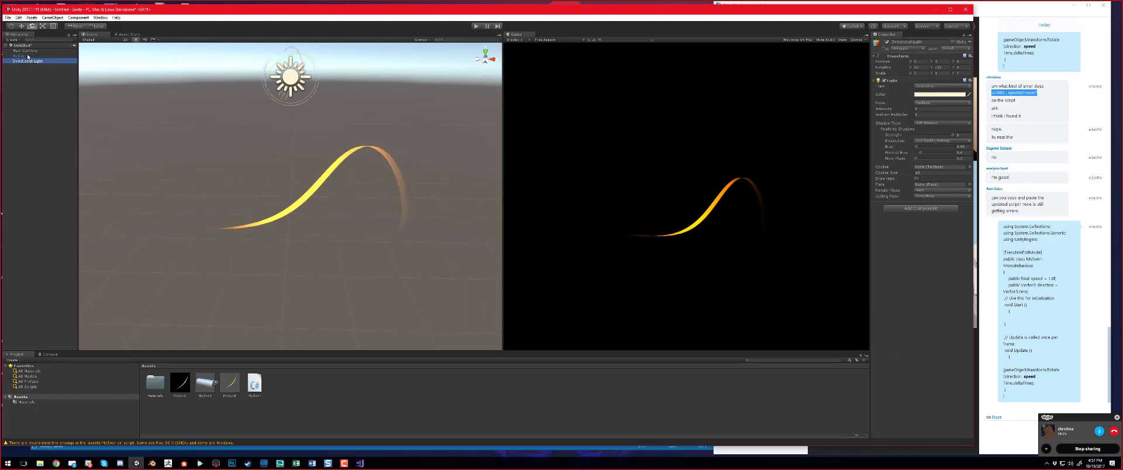
click(23, 56)
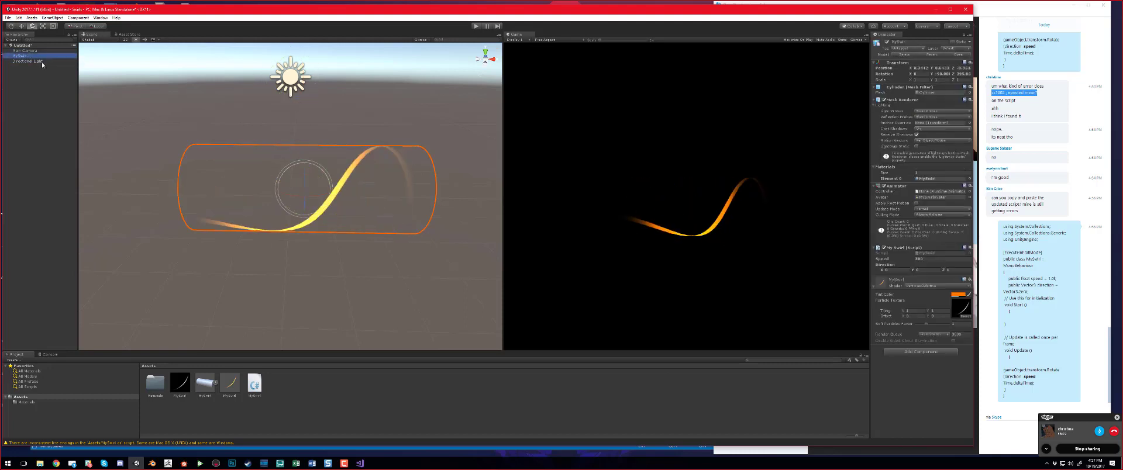
scroll(374, 222, up, 8)
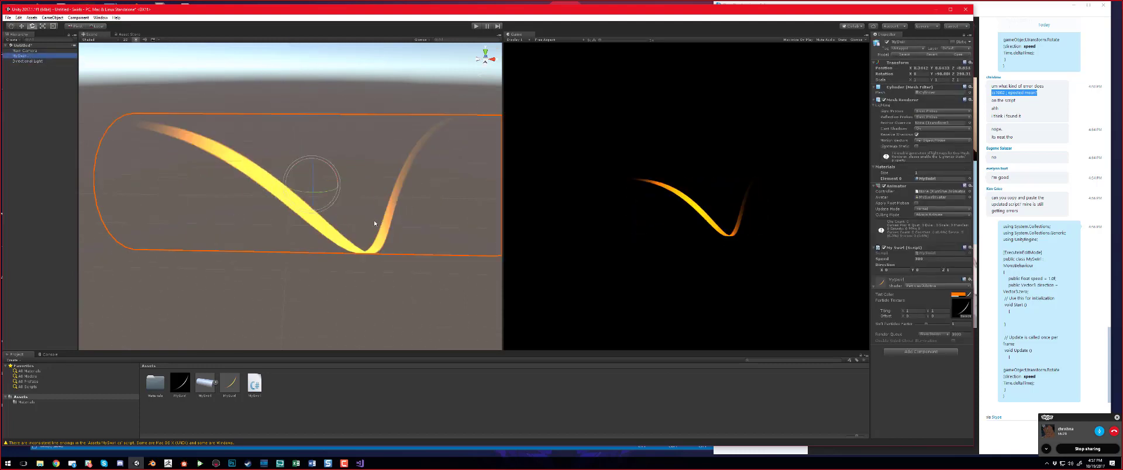
scroll(374, 220, down, 5)
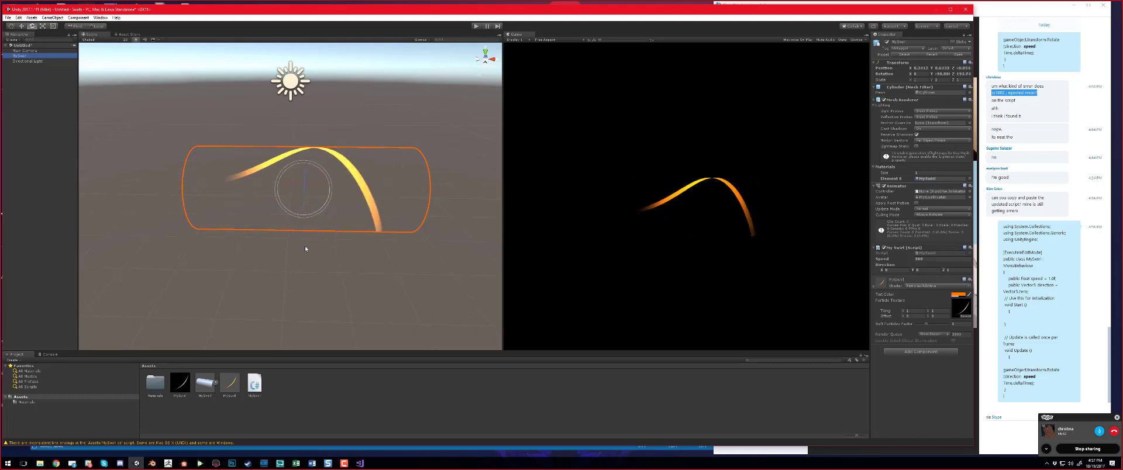
scroll(335, 203, down, 1)
scroll(335, 203, up, 2)
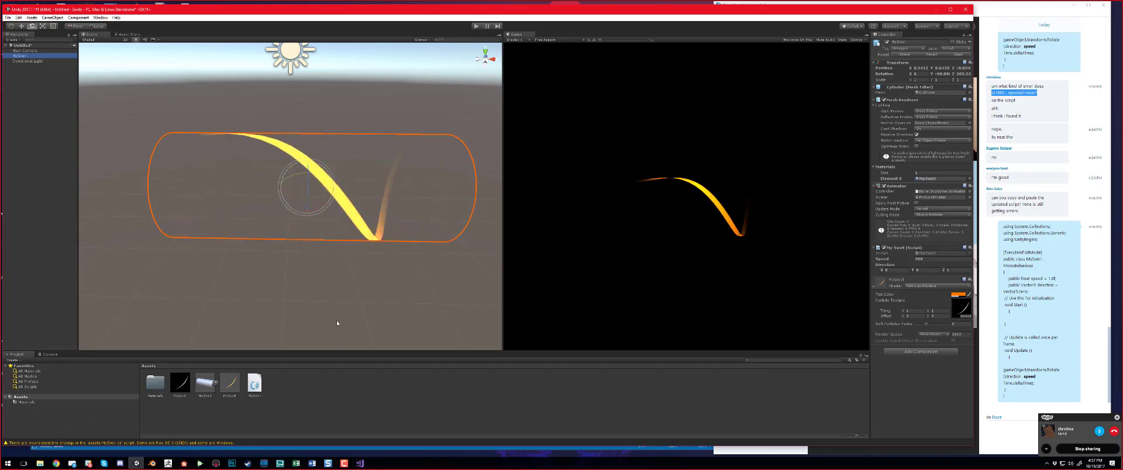
Step: Switch to Visual Studio, comment out the [ExecuteInEditMode] attribute above the MySwirl class with //, and save the script
click(359, 466)
key(ctrl+a)
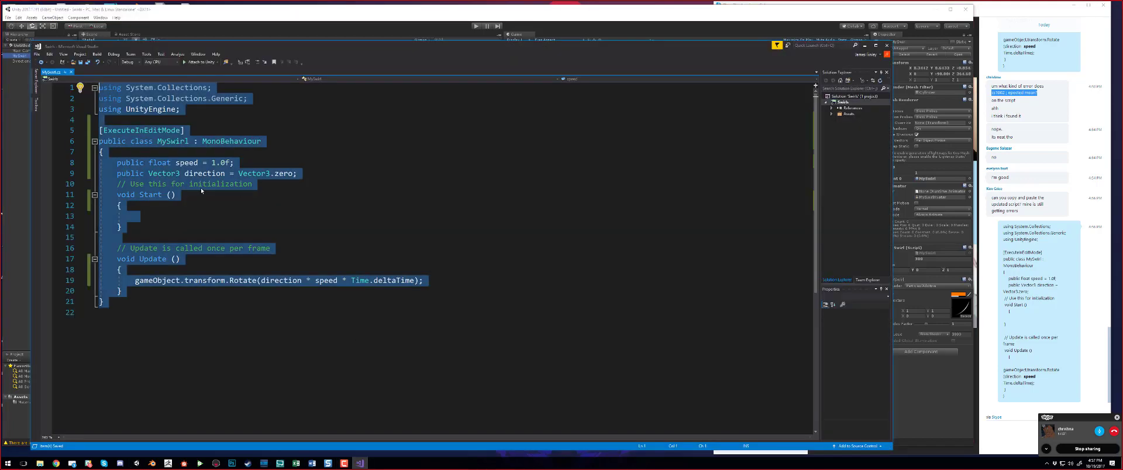
click(203, 184)
click(105, 131)
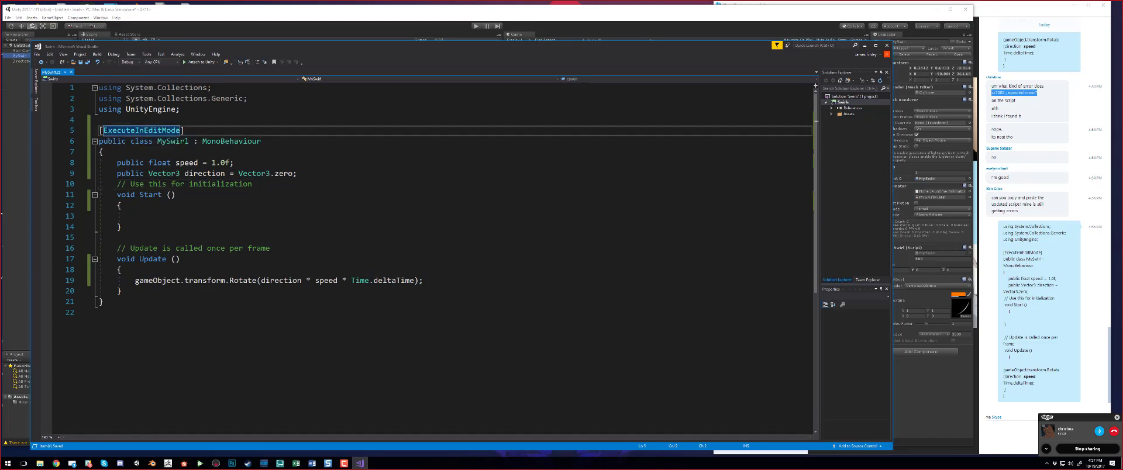
right_click(106, 135)
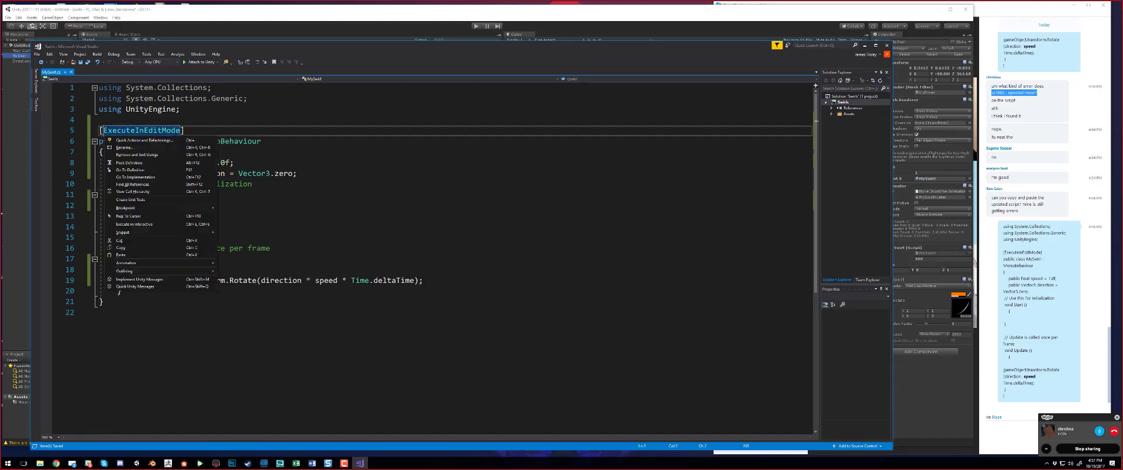
click(100, 131)
text(//)
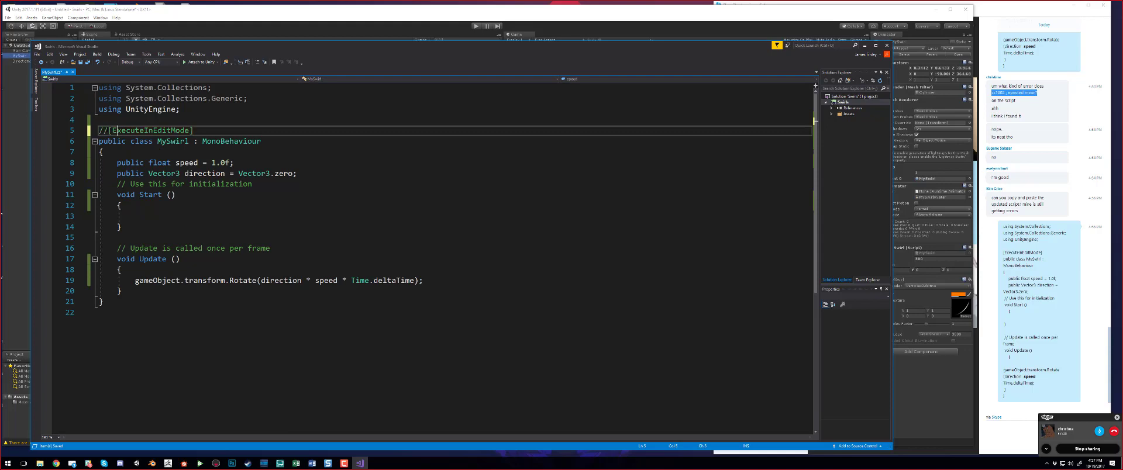
click(173, 130)
click(100, 119)
key(ctrl+s)
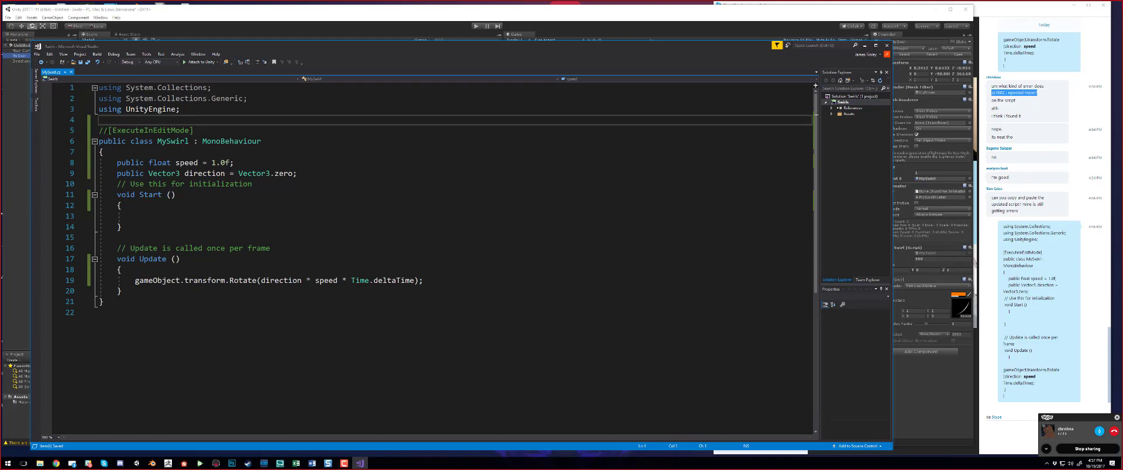
Step: Switch to Unity, duplicate the swirl cylinder, and rotate the copy around its long axis so its trail crosses the original's
click(438, 12)
click(476, 26)
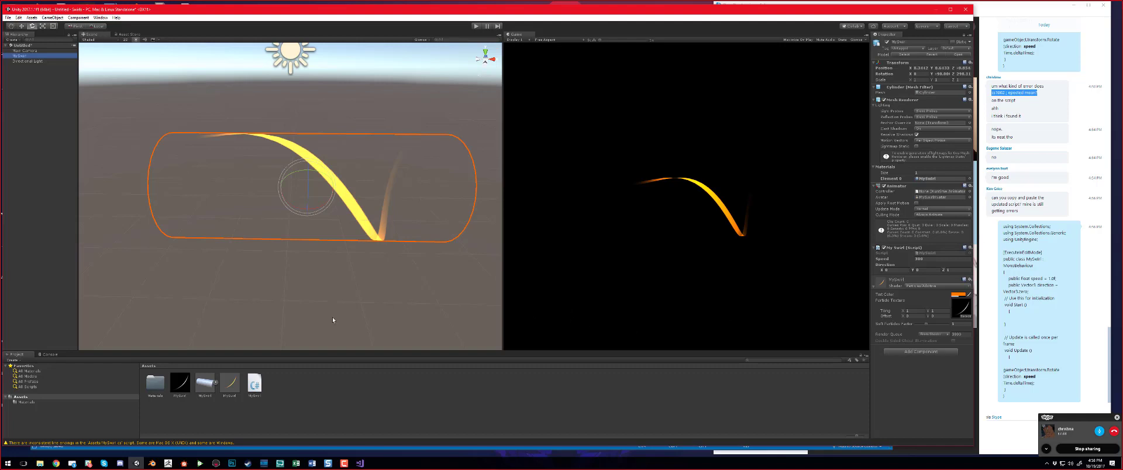
click(57, 101)
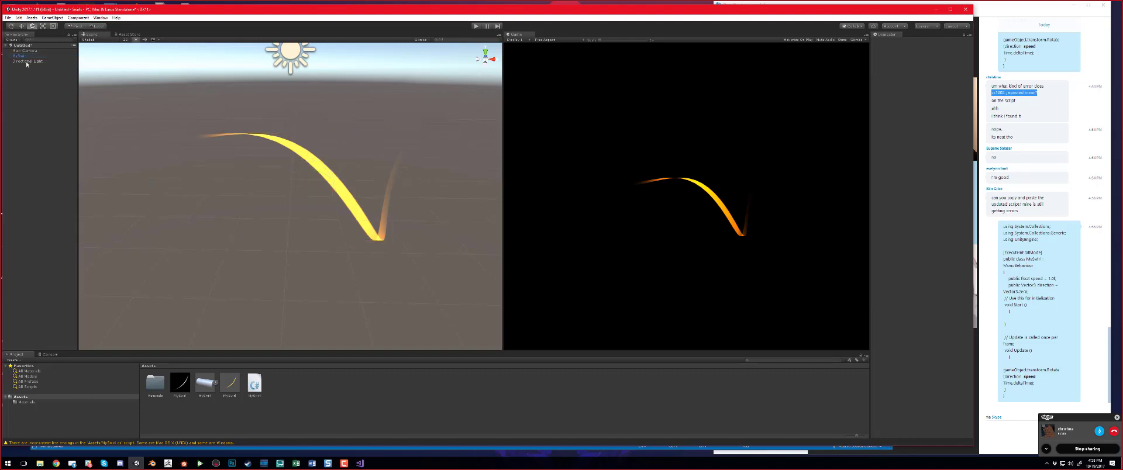
click(33, 61)
click(33, 56)
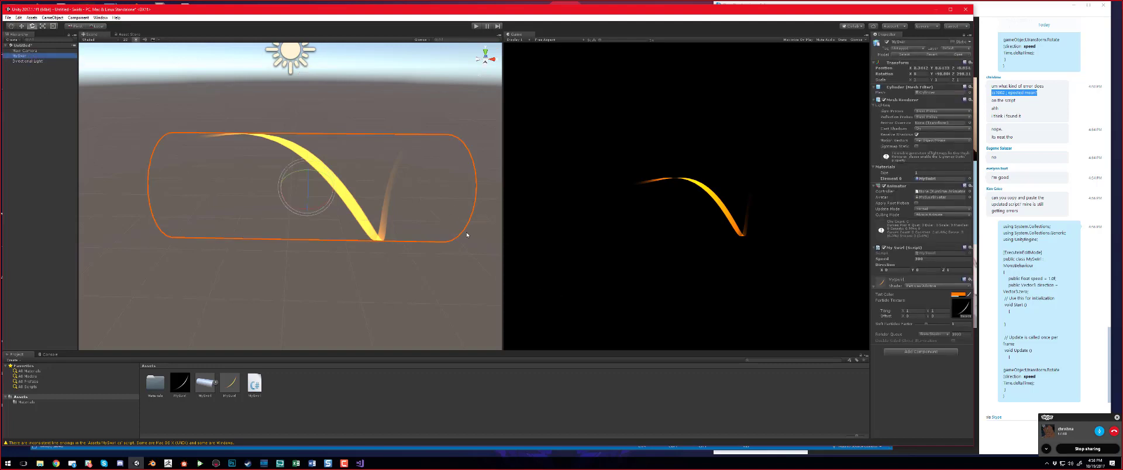
click(35, 82)
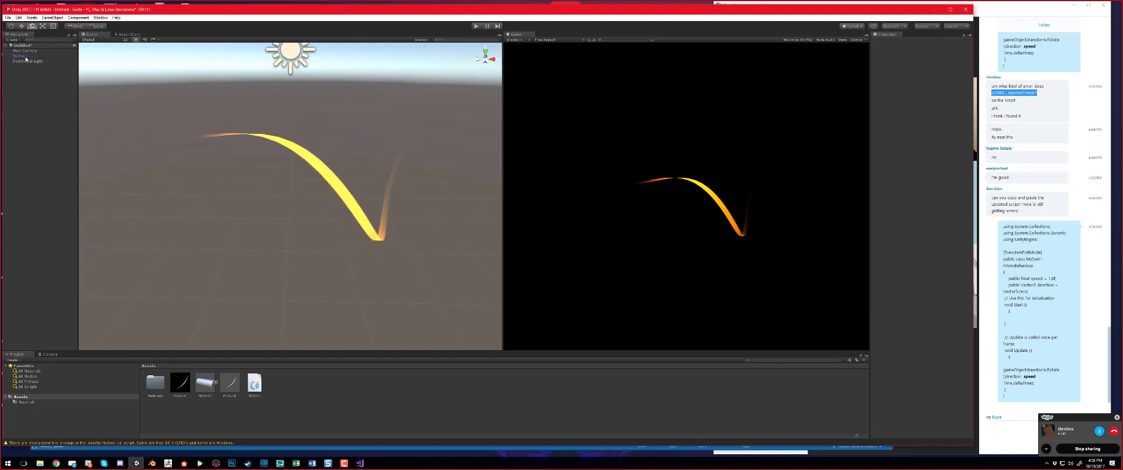
click(26, 57)
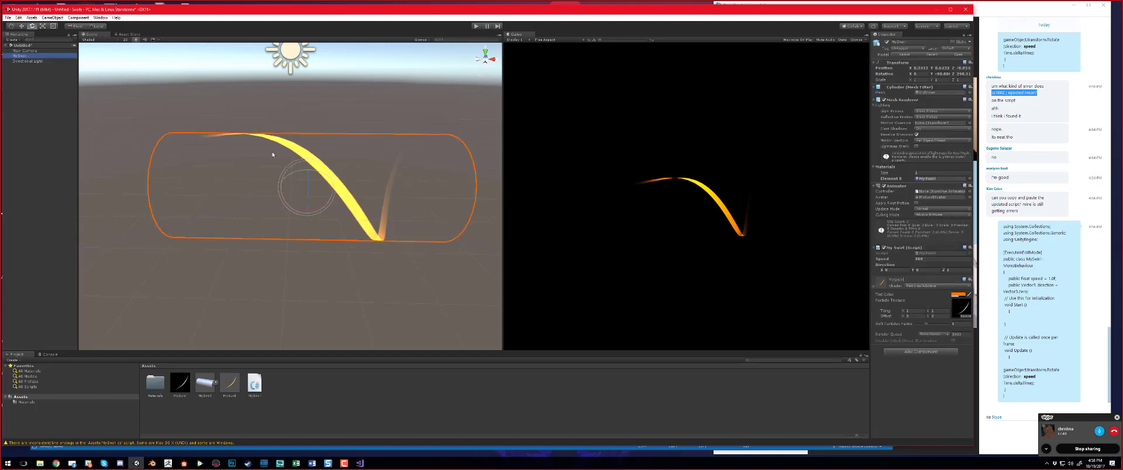
key(ctrl+d)
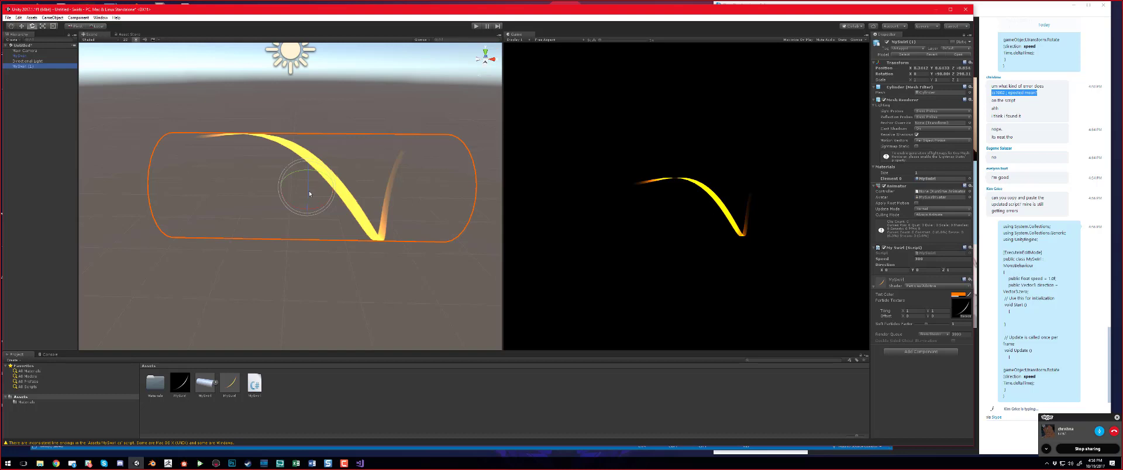
drag(309, 194, 304, 49)
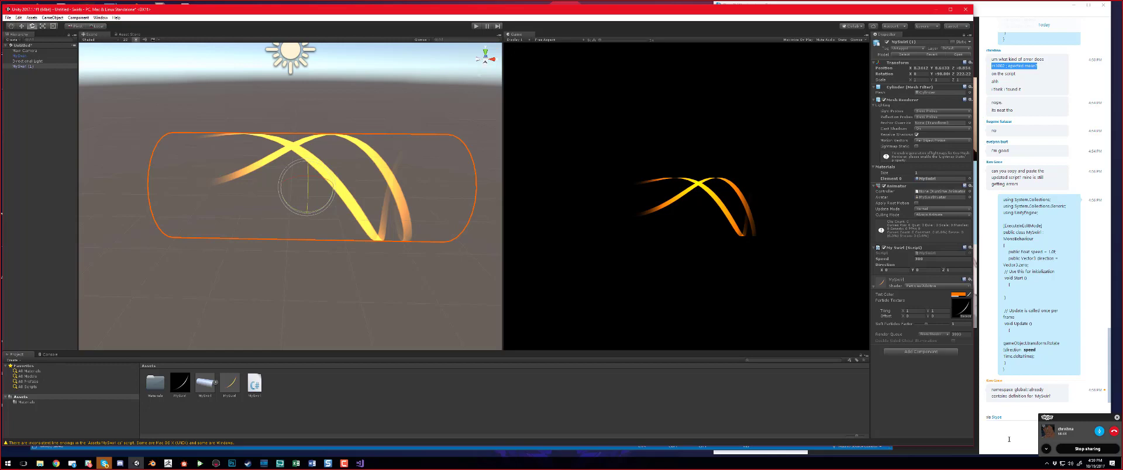
Step: Read the student's script error message in the Skype chat and search the Unity project assets for MySwirl
click(1009, 440)
click(1044, 392)
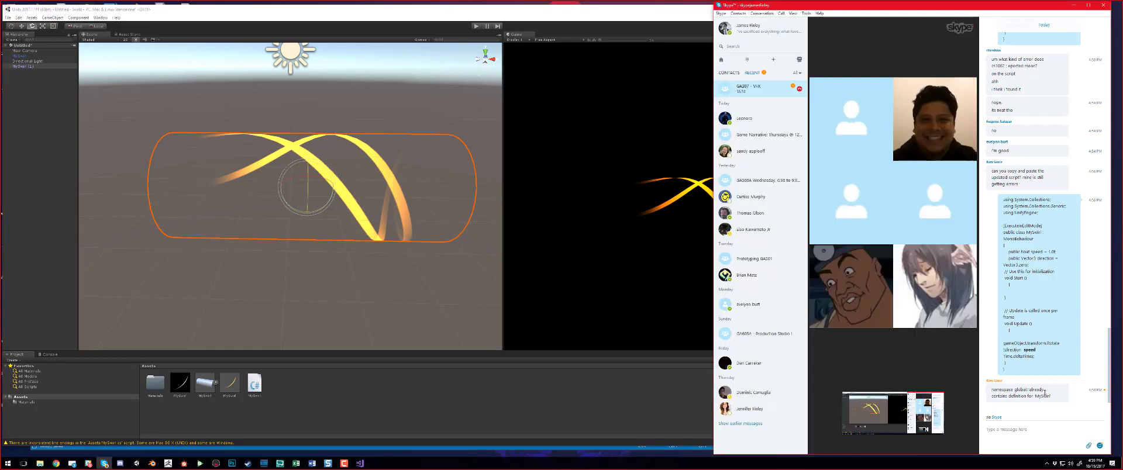
click(467, 388)
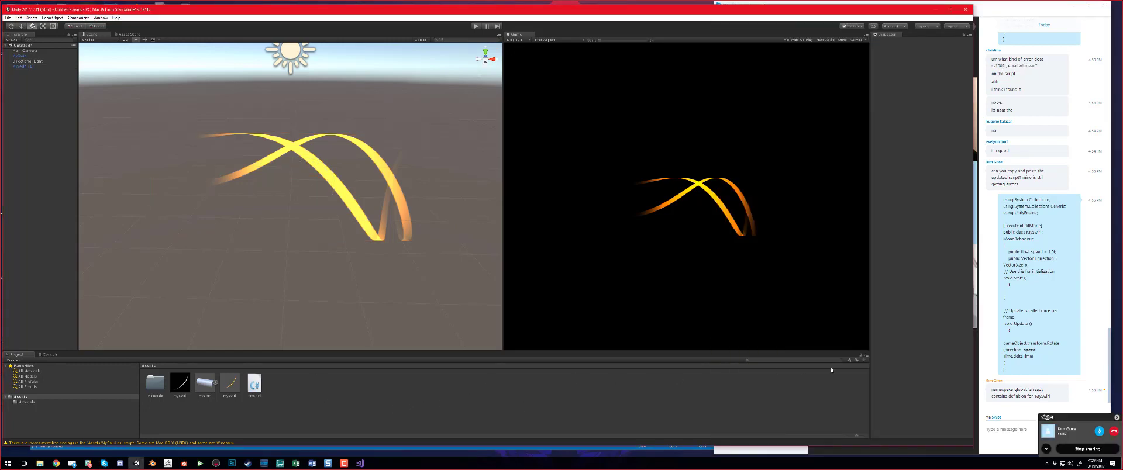
text(MySwirl)
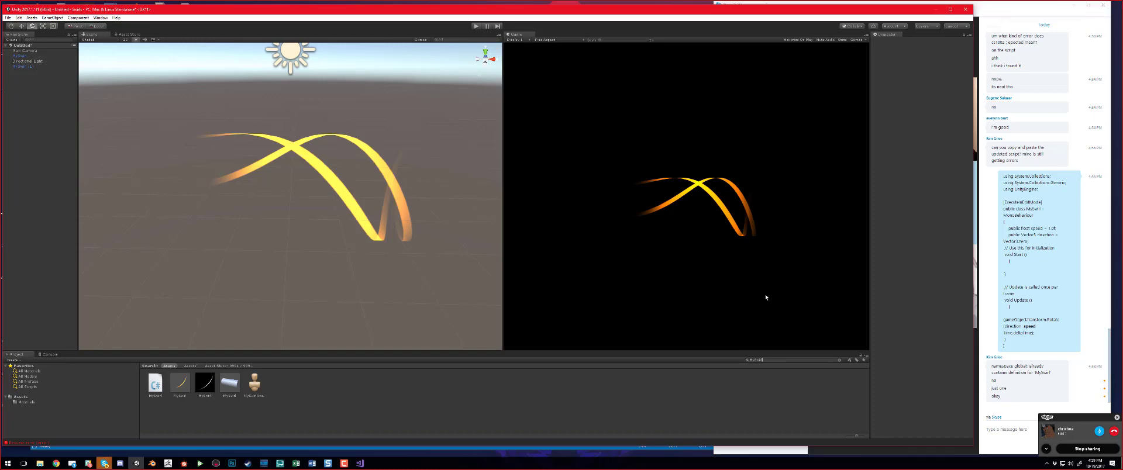
Step: Scale the duplicated swirl cylinder down uniformly so it sits inside the original, and compare the two by selecting them
click(27, 56)
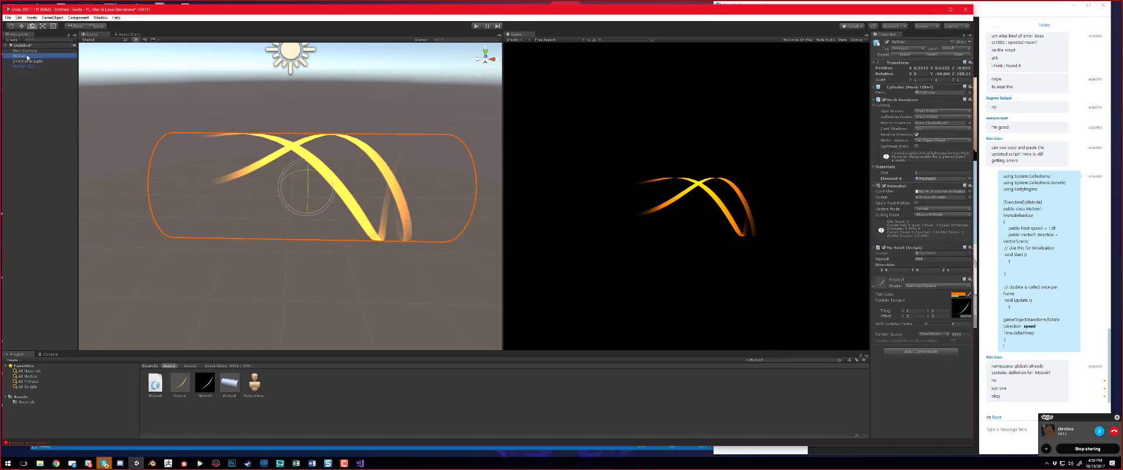
click(26, 61)
click(30, 67)
click(27, 57)
click(31, 67)
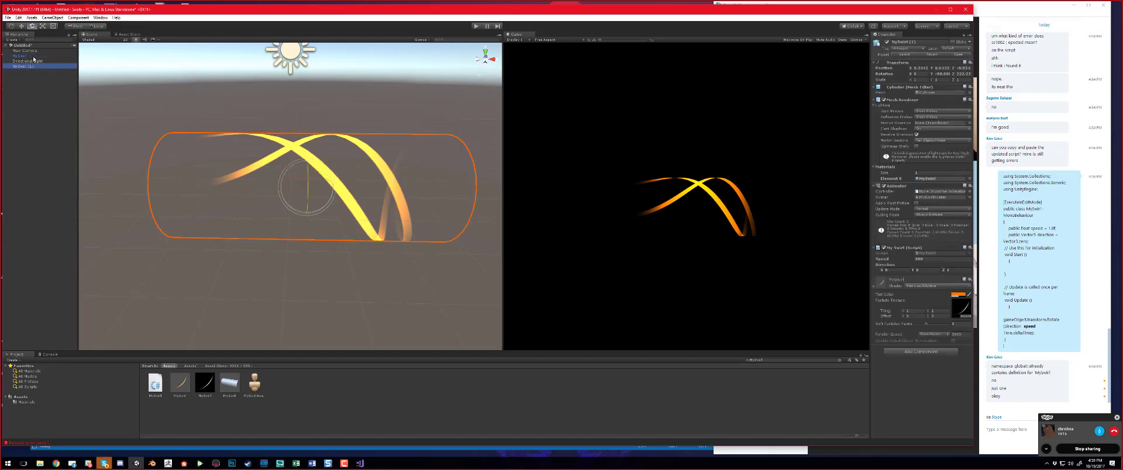
click(32, 56)
click(31, 67)
scroll(292, 204, up, 5)
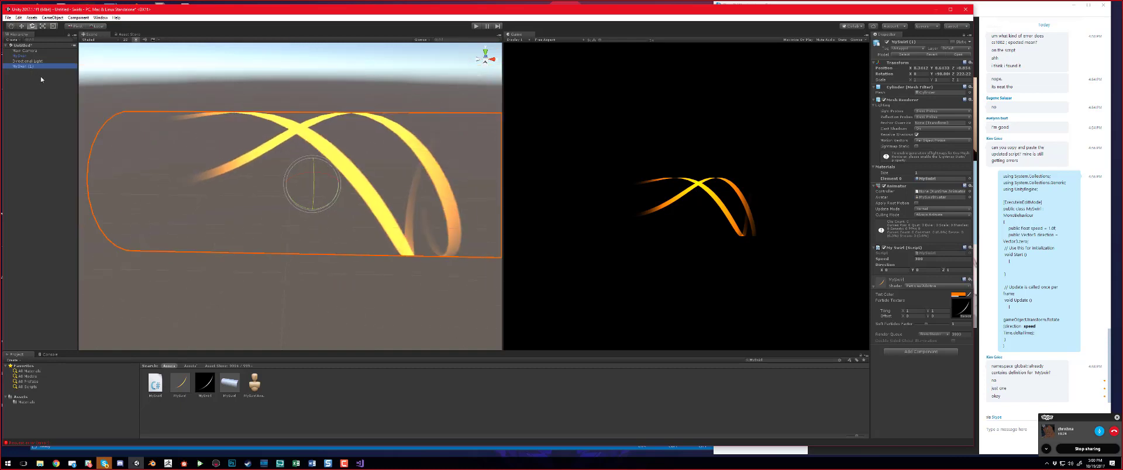
key(r)
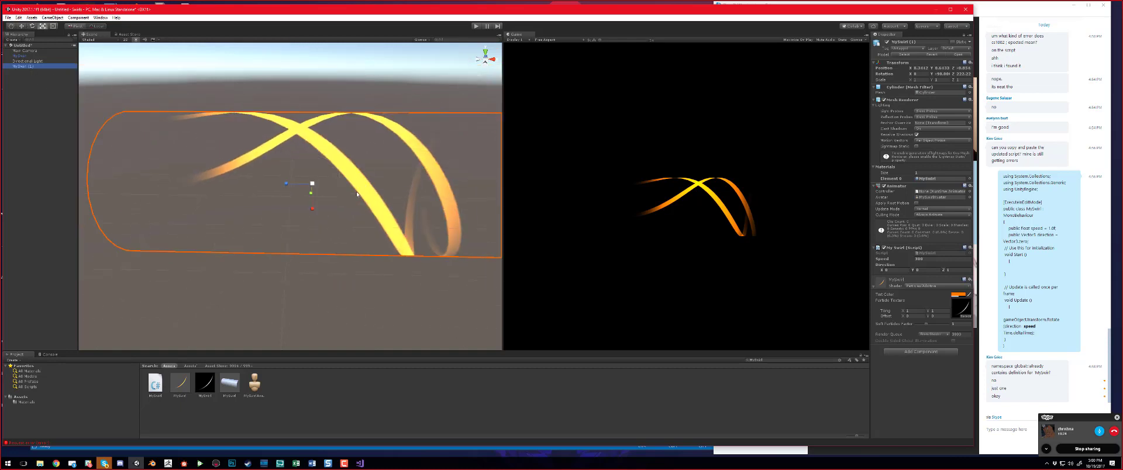
drag(313, 186, 309, 190)
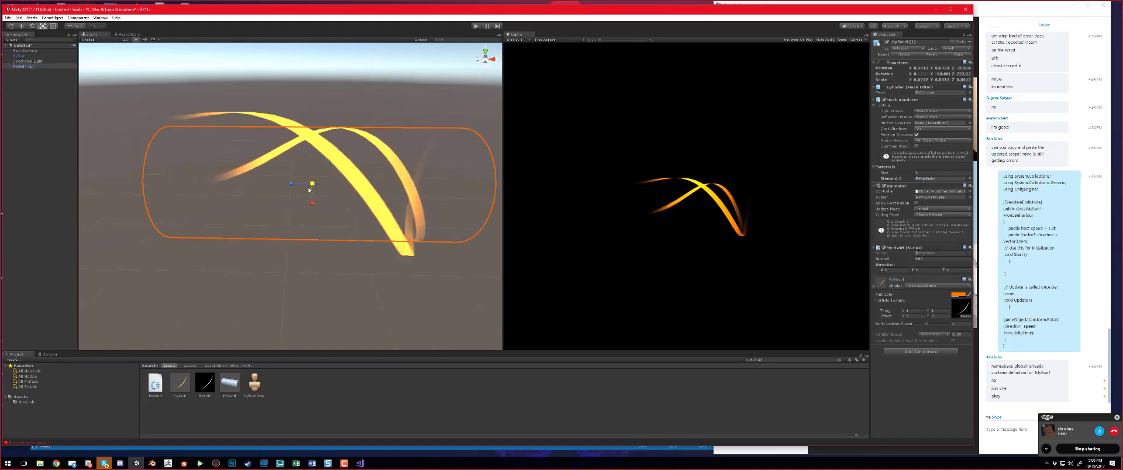
ctrl+click(38, 56)
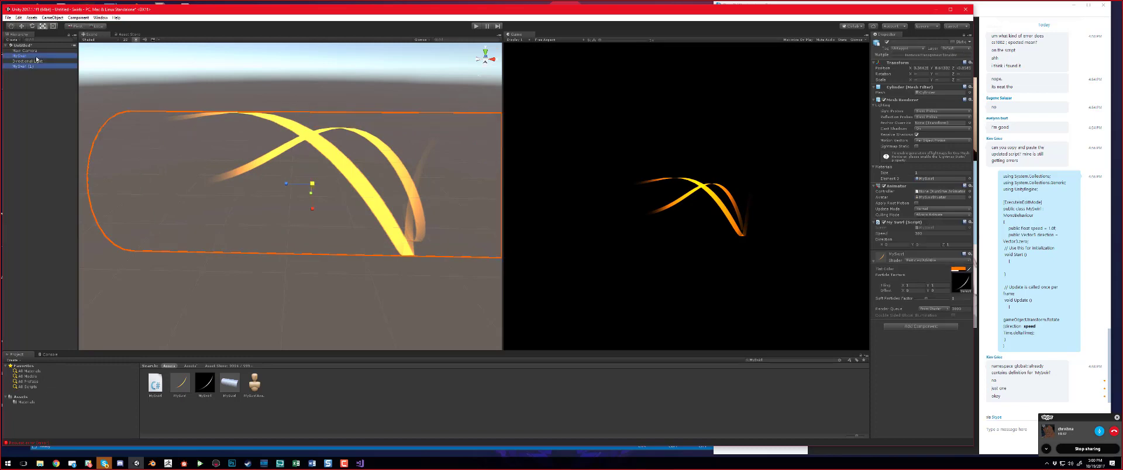
click(37, 66)
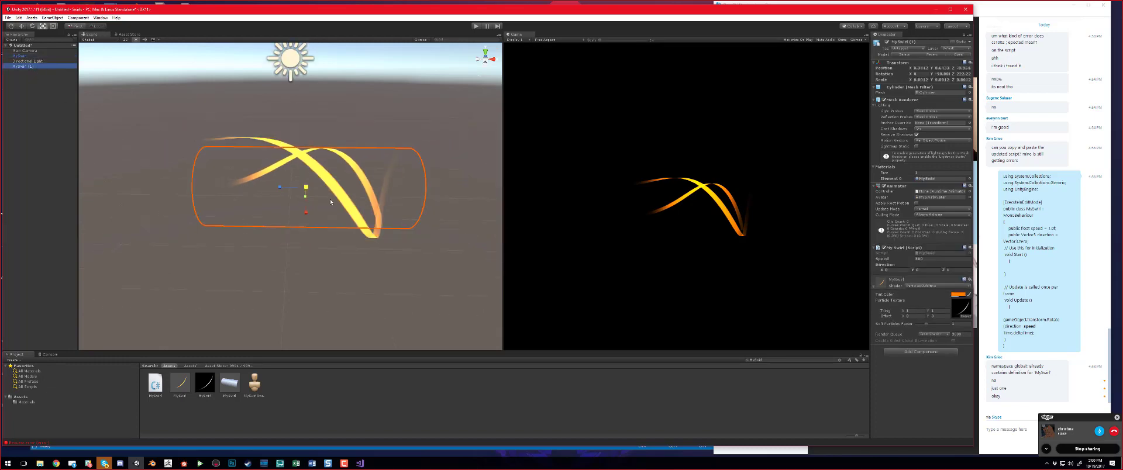
Step: Play the scene to preview the original and the smaller swirl rotating together, and stop it
scroll(332, 199, down, 4)
click(476, 26)
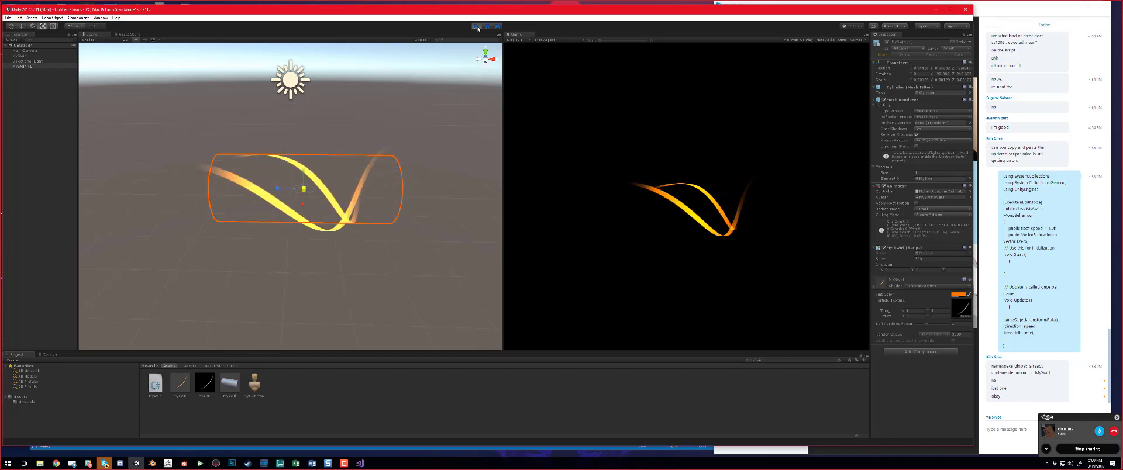
click(476, 26)
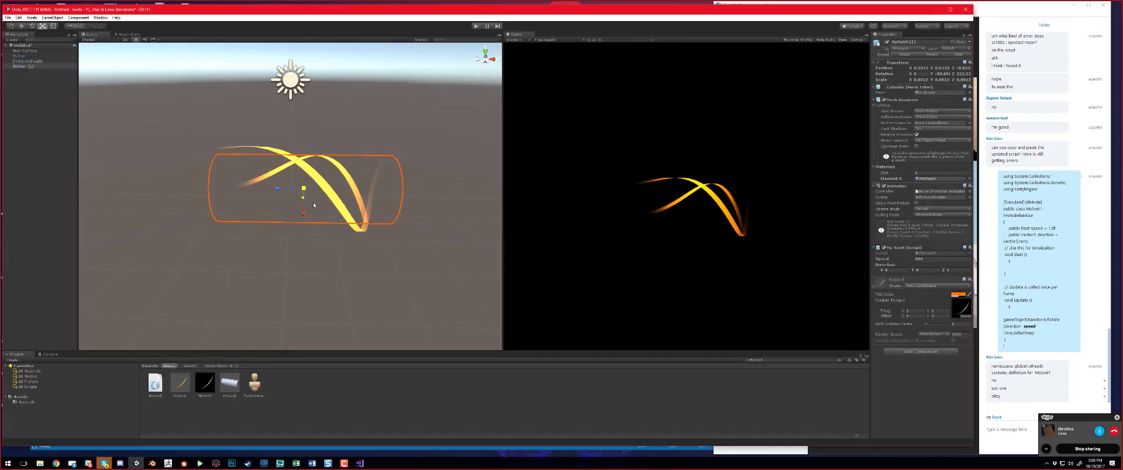
Step: Rotate the smaller swirl to different offsets from the original trail, playing and stopping the scene to preview each offset
key(e)
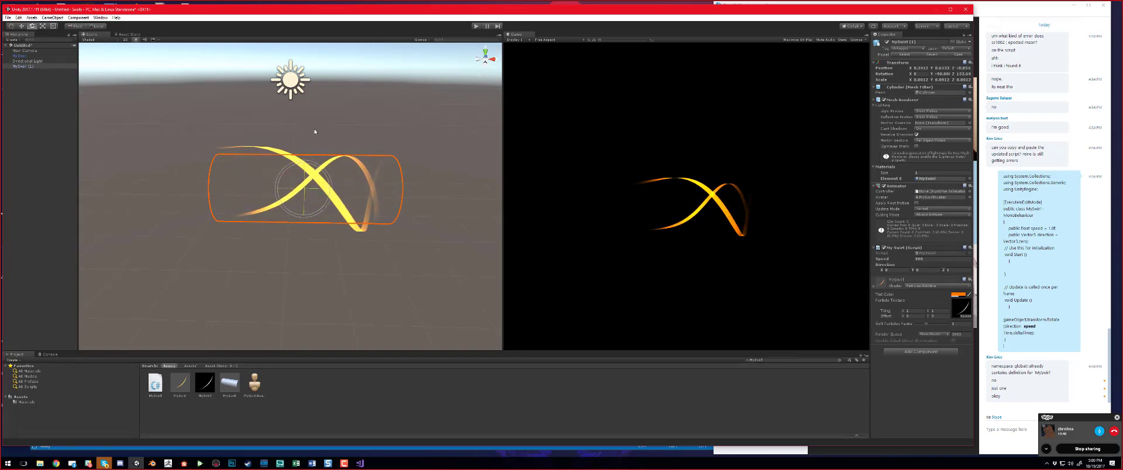
click(473, 27)
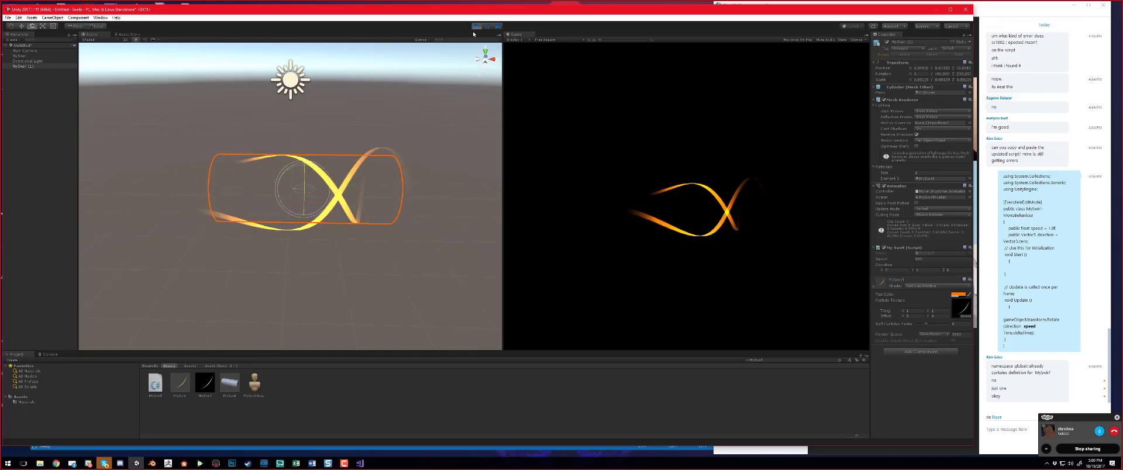
key(ctrl+p)
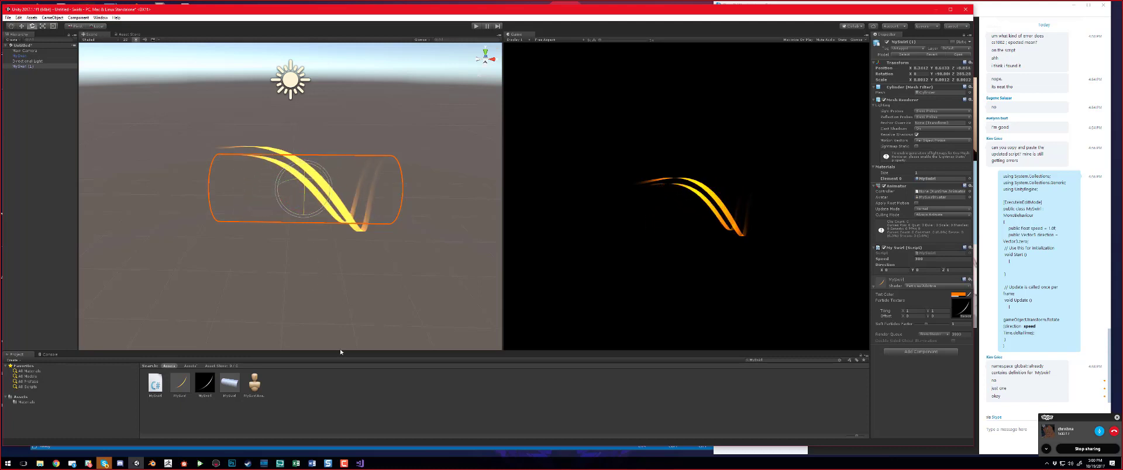
click(475, 26)
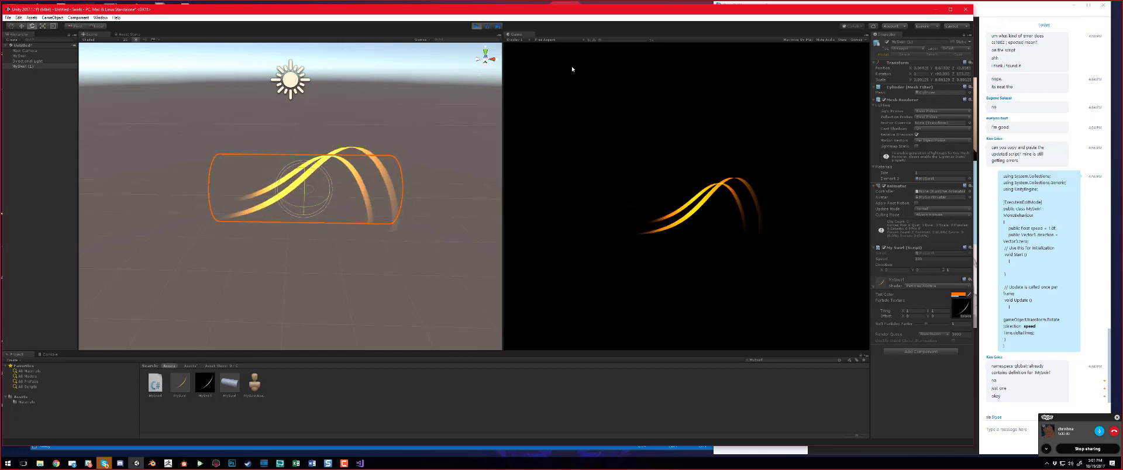
click(476, 26)
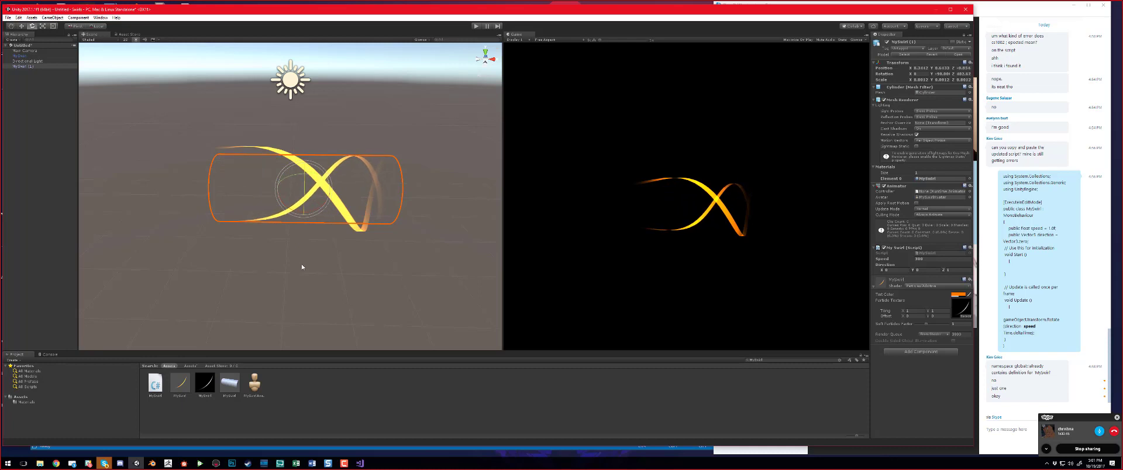
Step: Play the scene and examine both rotating swirls from several angles and distances in the Scene view
click(474, 28)
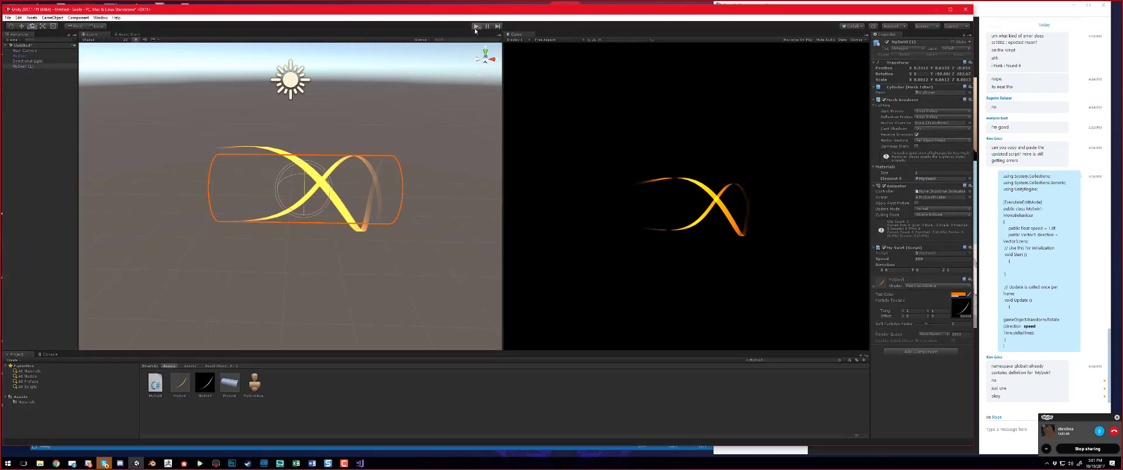
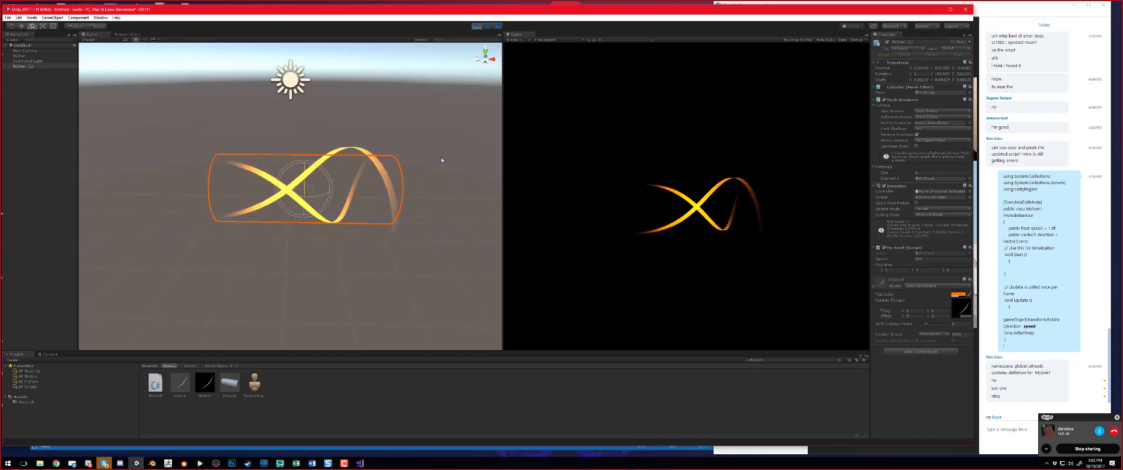
alt+drag(445, 170, 530, 189)
scroll(423, 210, up, 7)
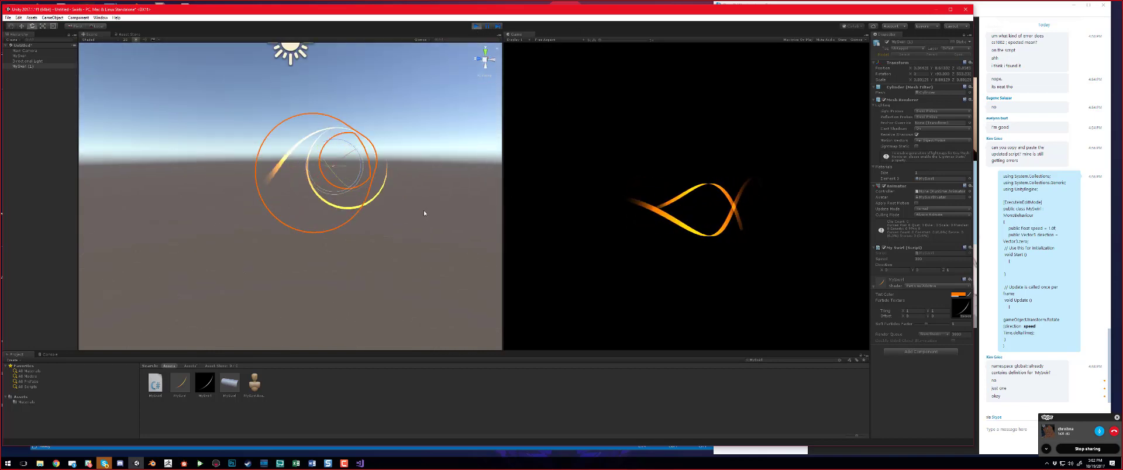
alt+drag(423, 209, 333, 229)
scroll(350, 243, down, 5)
scroll(379, 225, up, 6)
scroll(396, 228, down, 3)
scroll(335, 230, down, 3)
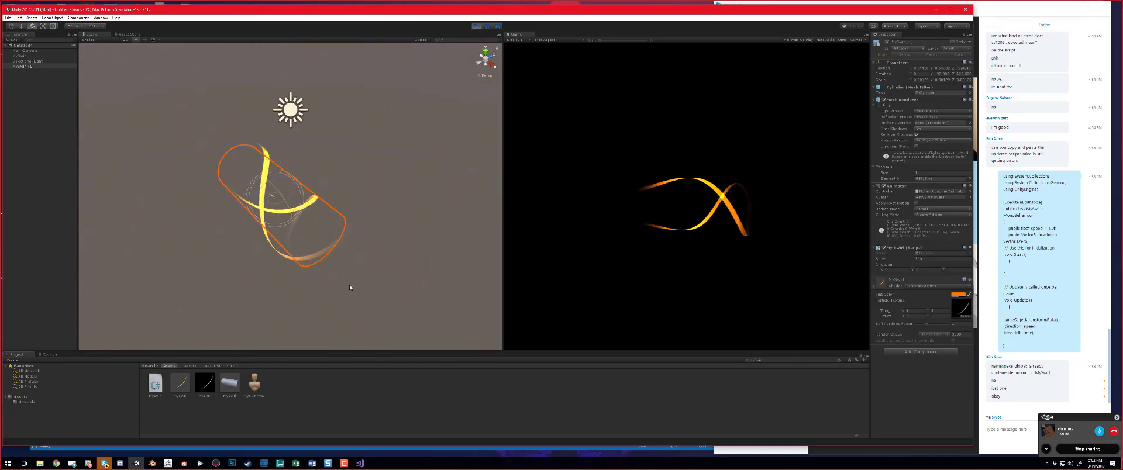
mouse_move(349, 284)
alt+mouse_down()
mouse_move(388, 295)
mouse_move(368, 289)
mouse_move(318, 313)
mouse_move(341, 252)
mouse_move(366, 253)
mouse_move(371, 283)
alt+mouse_up()
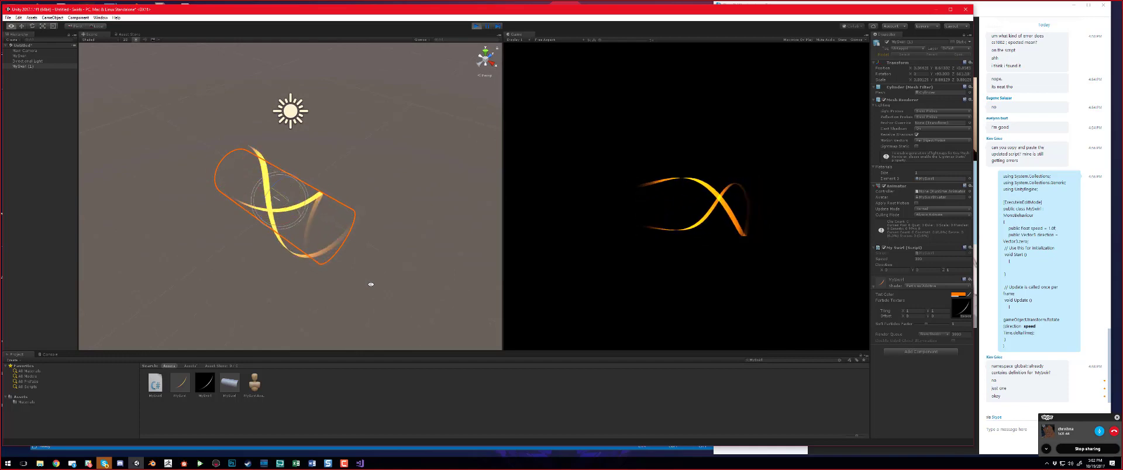
scroll(337, 267, up, 3)
alt+drag(336, 267, 403, 189)
scroll(404, 189, down, 3)
click(493, 59)
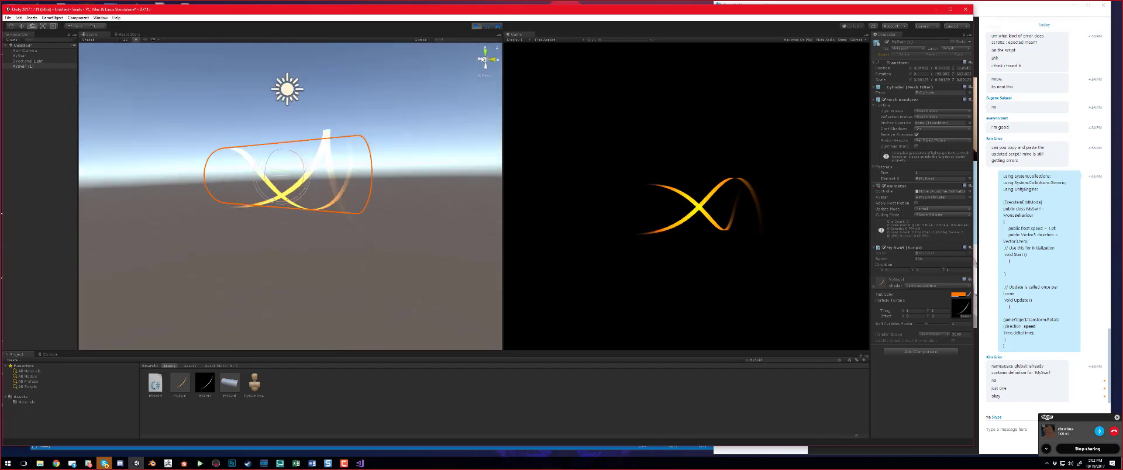
Step: Examine the playing swirls from an axis-aligned side view and an angled view from above, and stop the scene
click(479, 59)
click(485, 60)
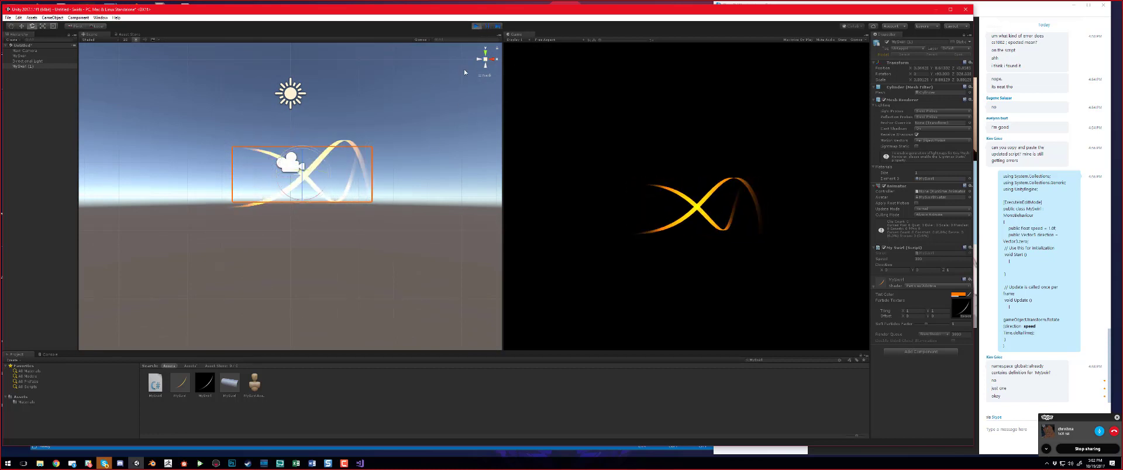
click(479, 69)
alt+drag(378, 199, 306, 236)
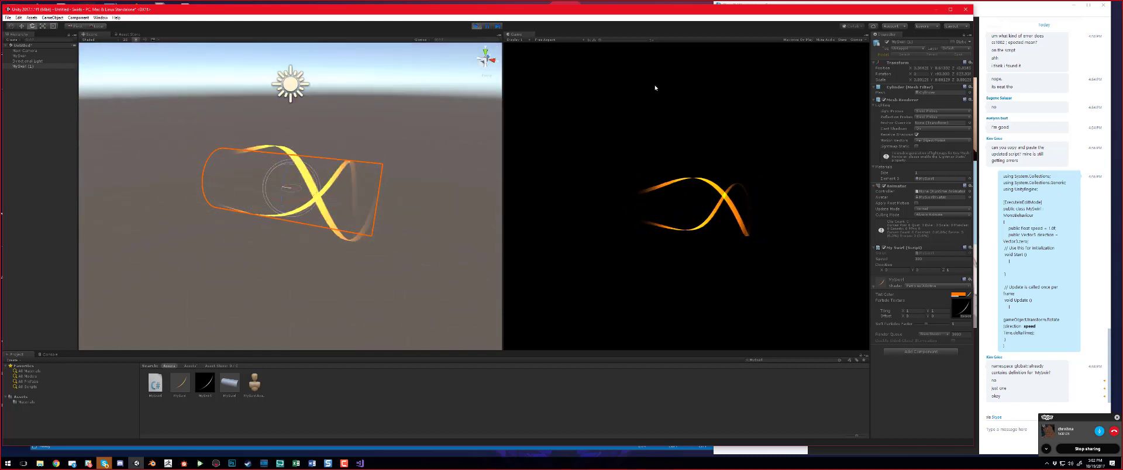
click(477, 26)
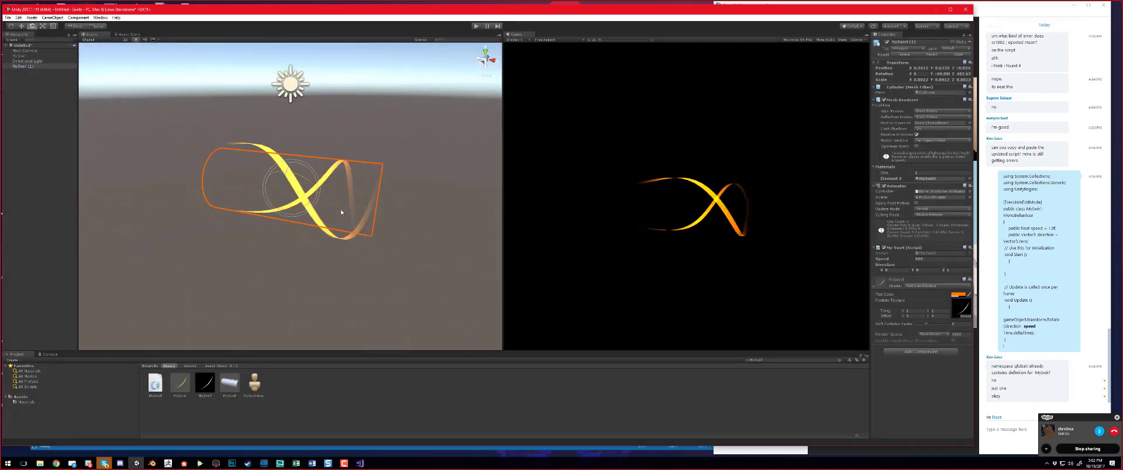
Step: Play the scene again to preview the two swirls rotating together, and stop it
scroll(342, 212, up, 10)
scroll(280, 192, down, 9)
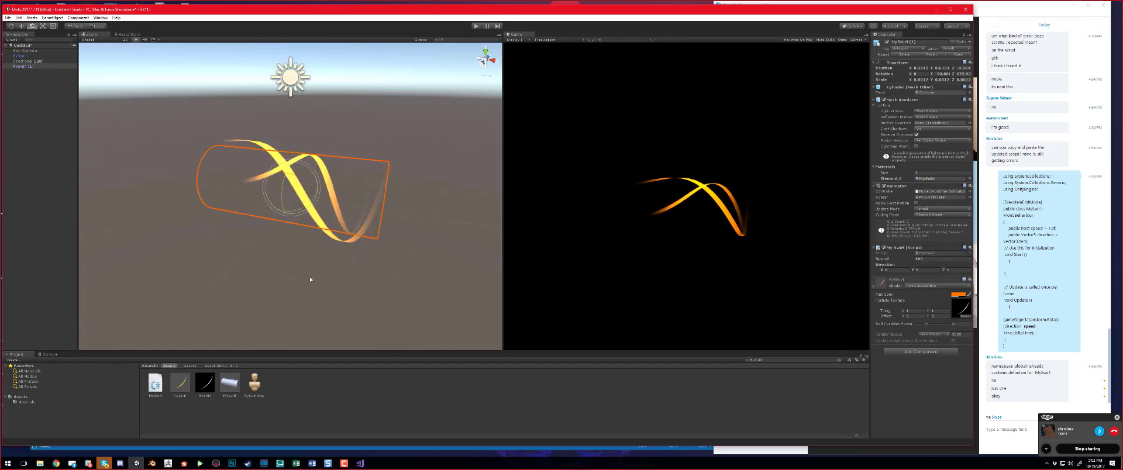
click(476, 26)
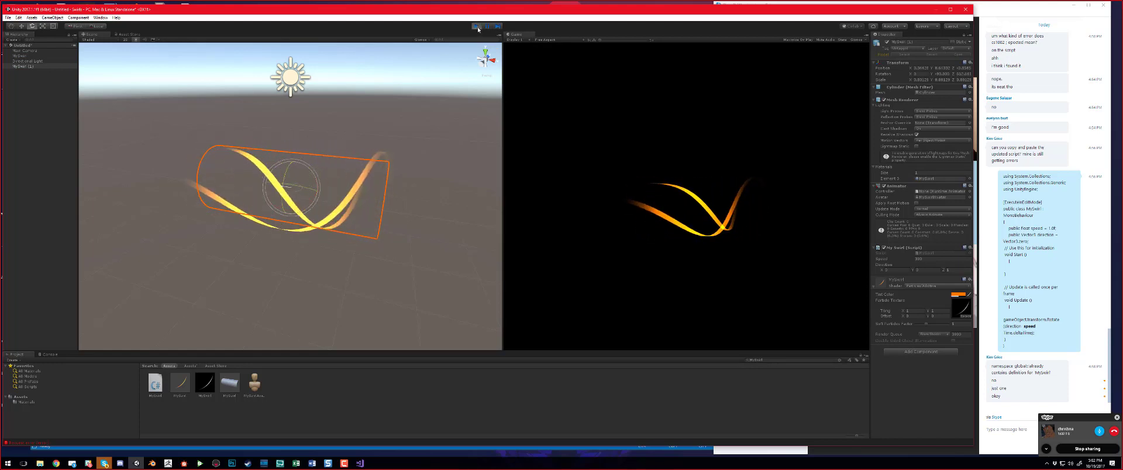
click(476, 26)
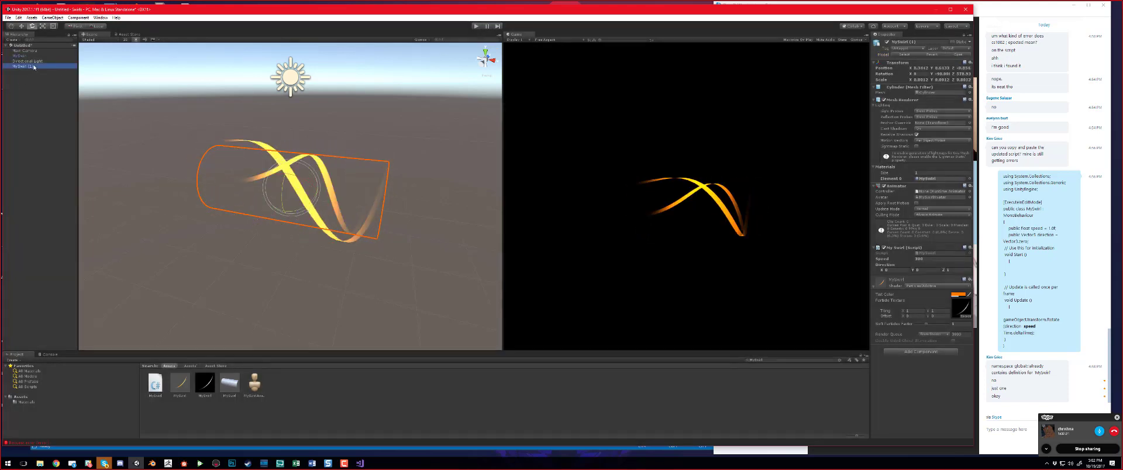
Step: Duplicate the smaller swirl and rotate the copy so its trail is offset from the other two
key(ctrl+d)
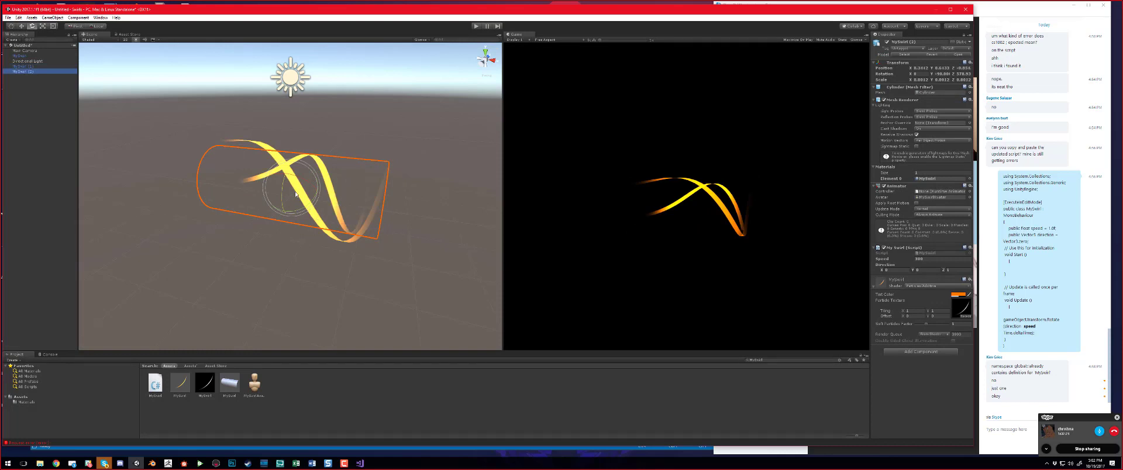
click(282, 192)
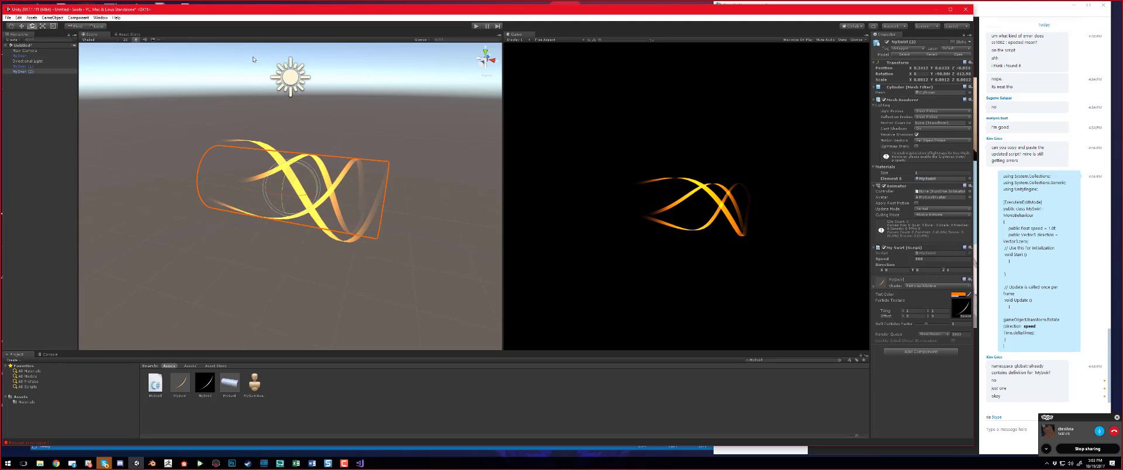
Step: Scale the third swirl into a longer, narrower cylinder and shift it along the length of the other swirls
drag(266, 186, 250, 179)
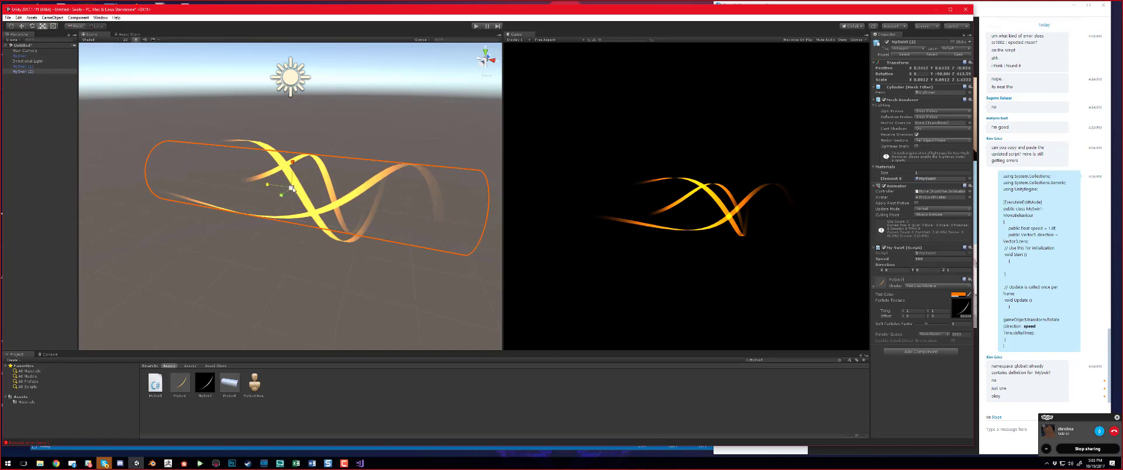
drag(292, 188, 248, 180)
key(r)
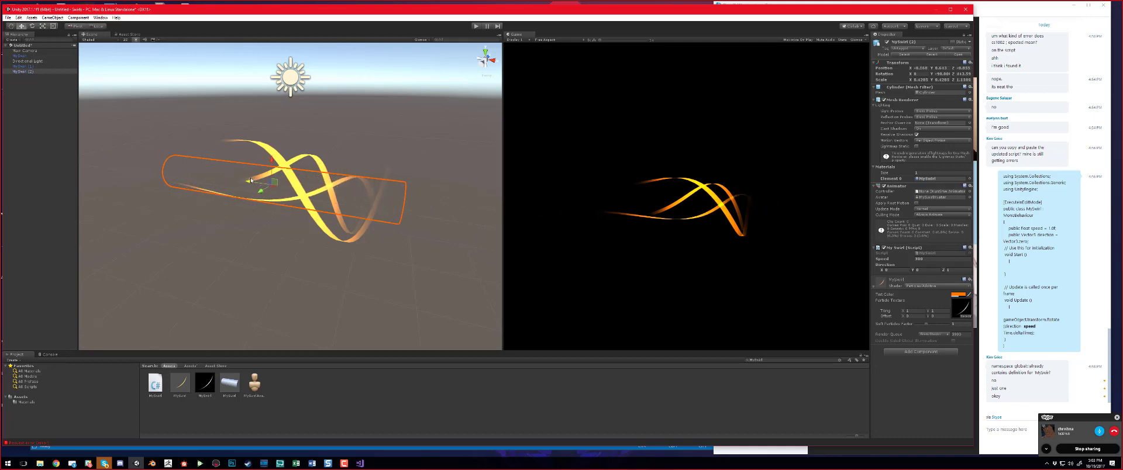
Step: Run the scene in play mode to check how the three swirls rotate together, and stop playback
click(477, 26)
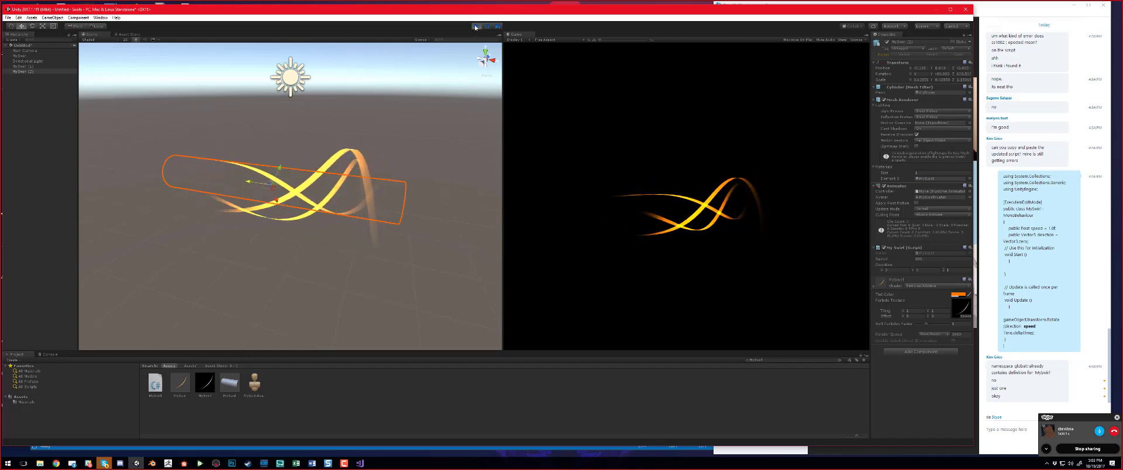
click(476, 27)
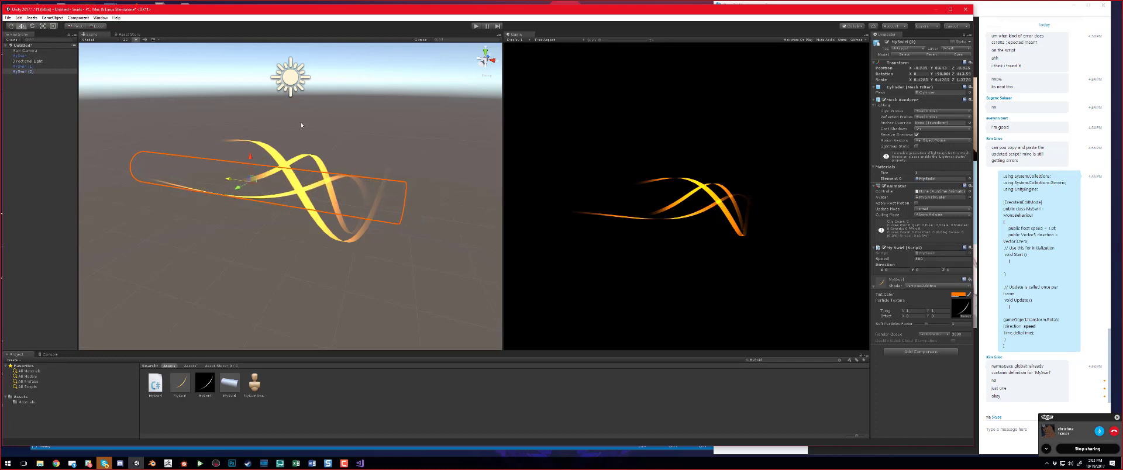
click(475, 27)
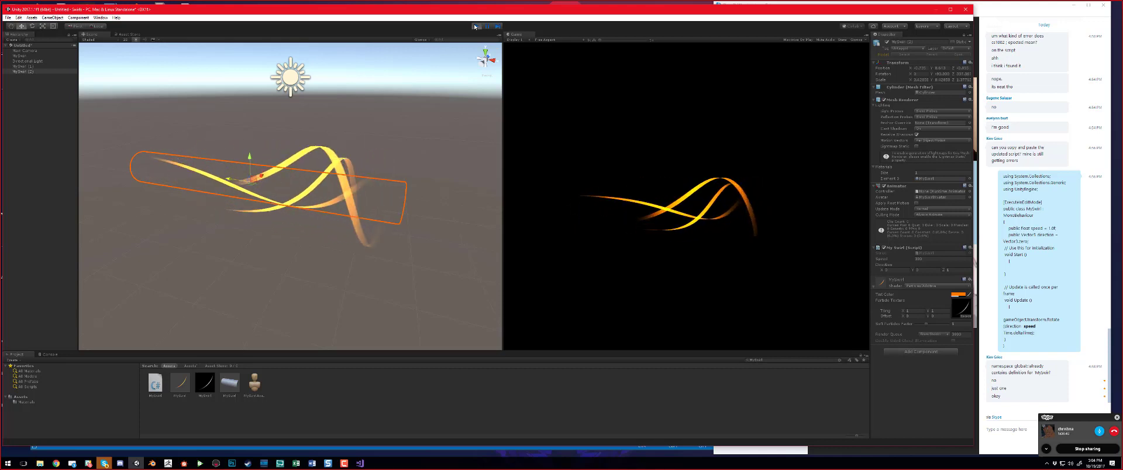
scroll(1034, 308, up, 2)
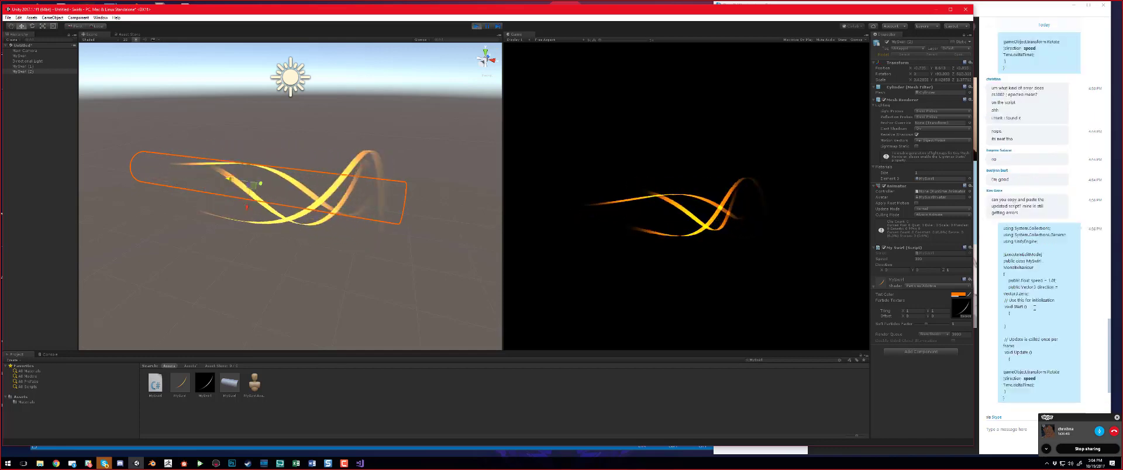
scroll(1034, 307, down, 2)
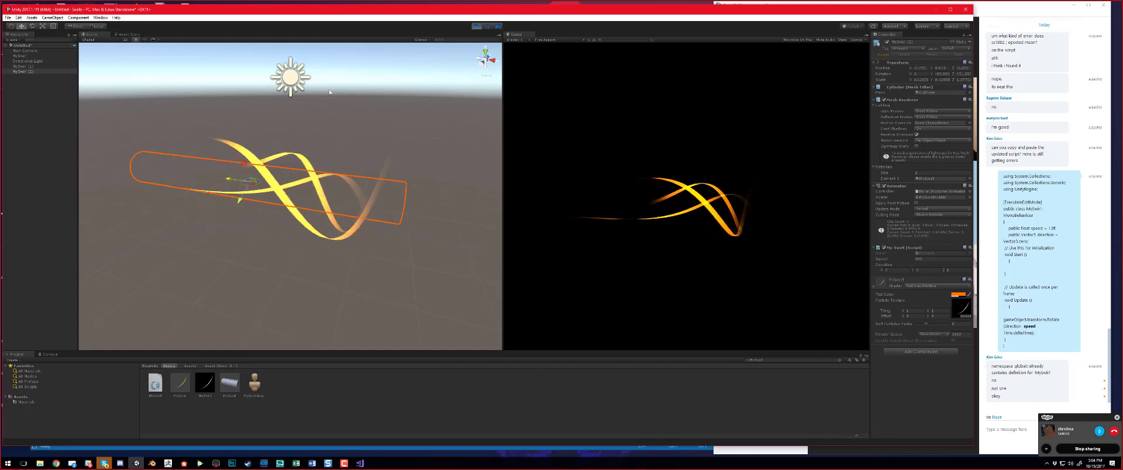
click(477, 25)
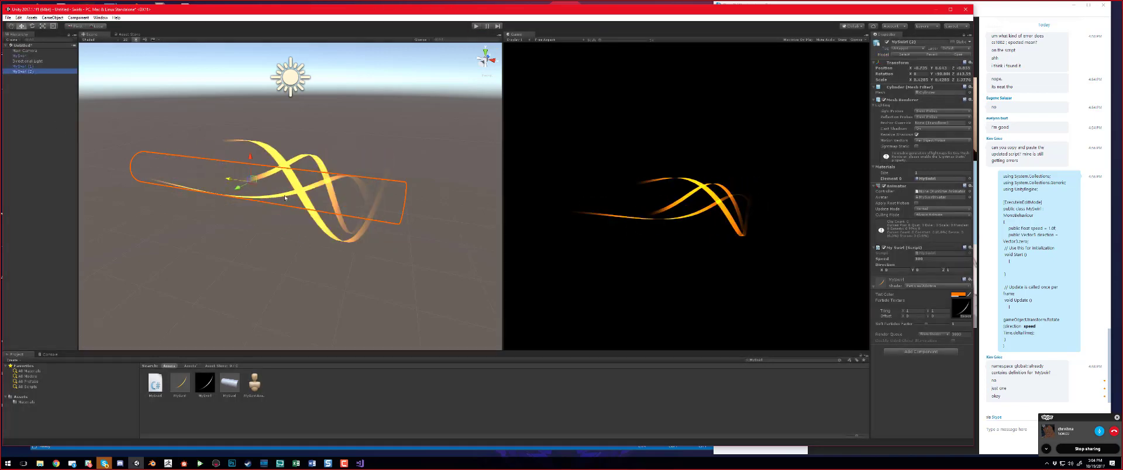
Step: Try adding a rotated duplicate of the selected swirl, preview it in play mode, and clear the selection
key(ctrl+d)
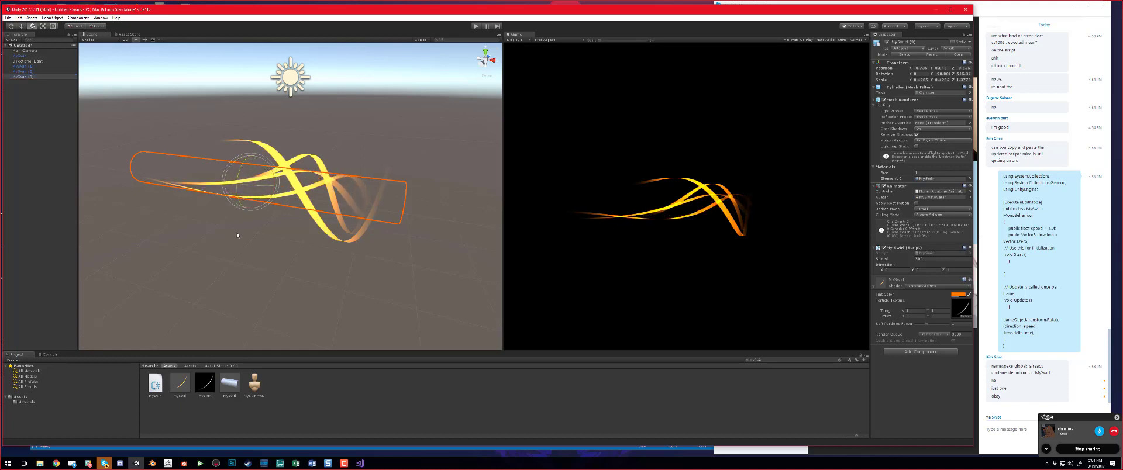
click(476, 27)
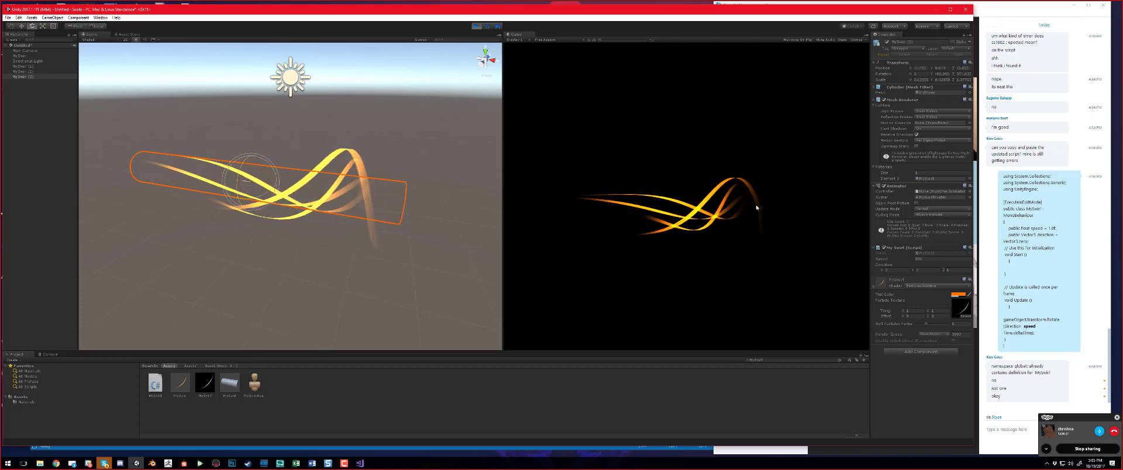
click(474, 28)
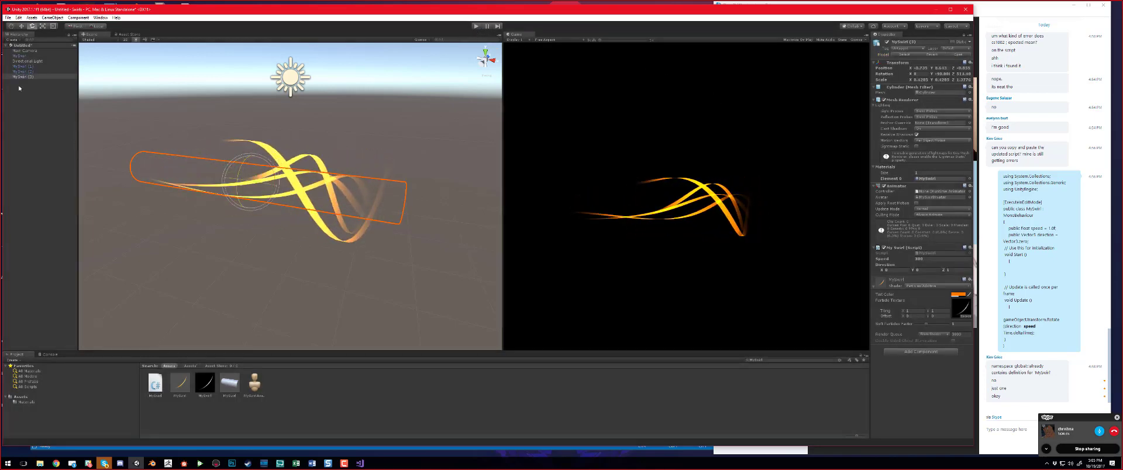
click(151, 74)
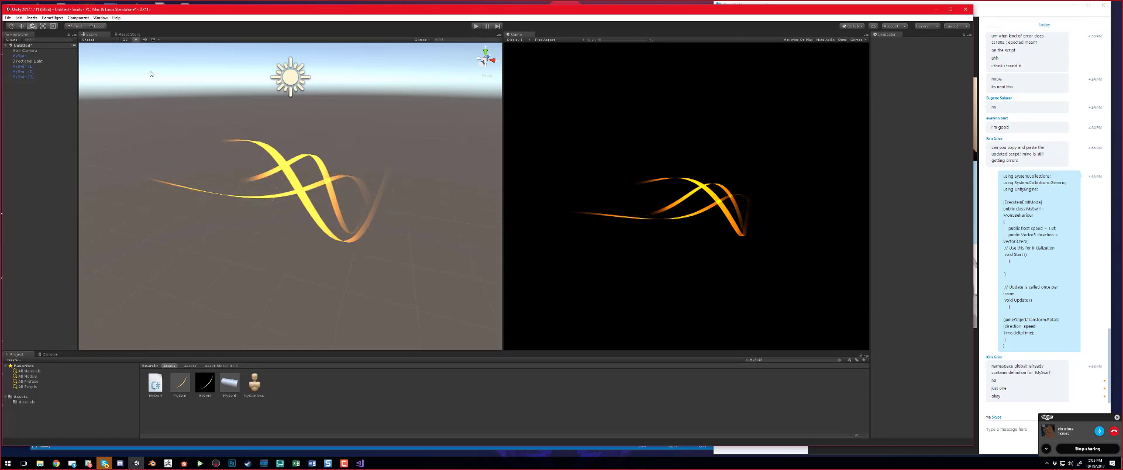
Step: Replay the three-swirl scene to examine the animation at different zoom levels, and stop playback
click(474, 27)
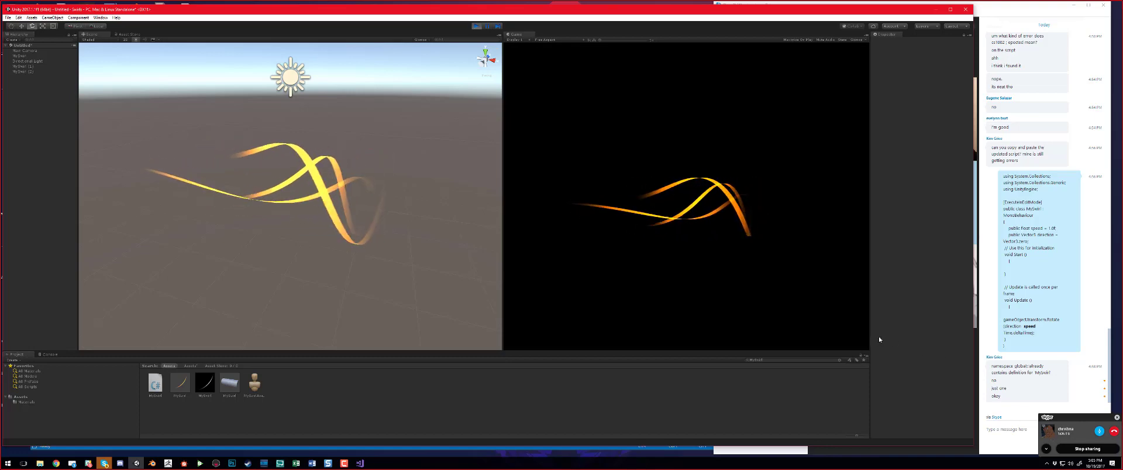
scroll(322, 234, down, 5)
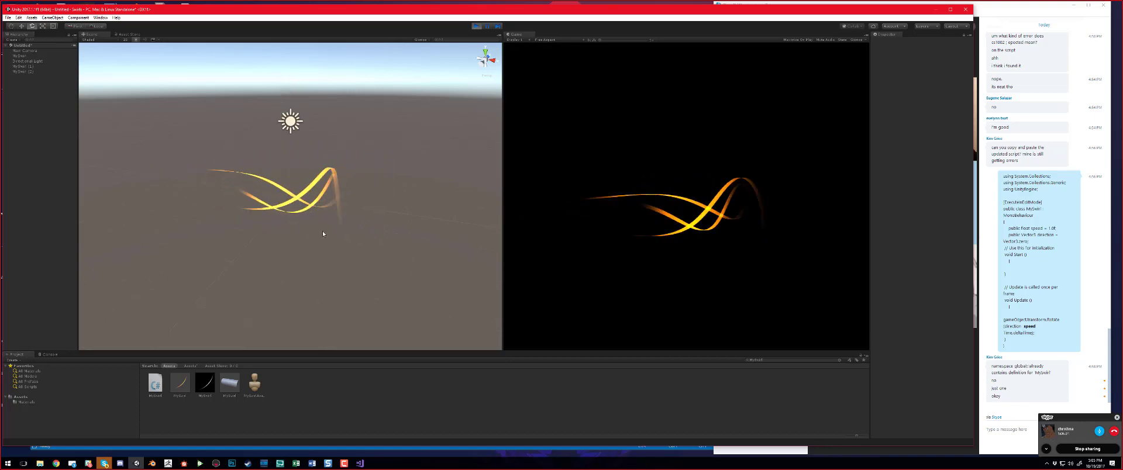
scroll(323, 233, up, 5)
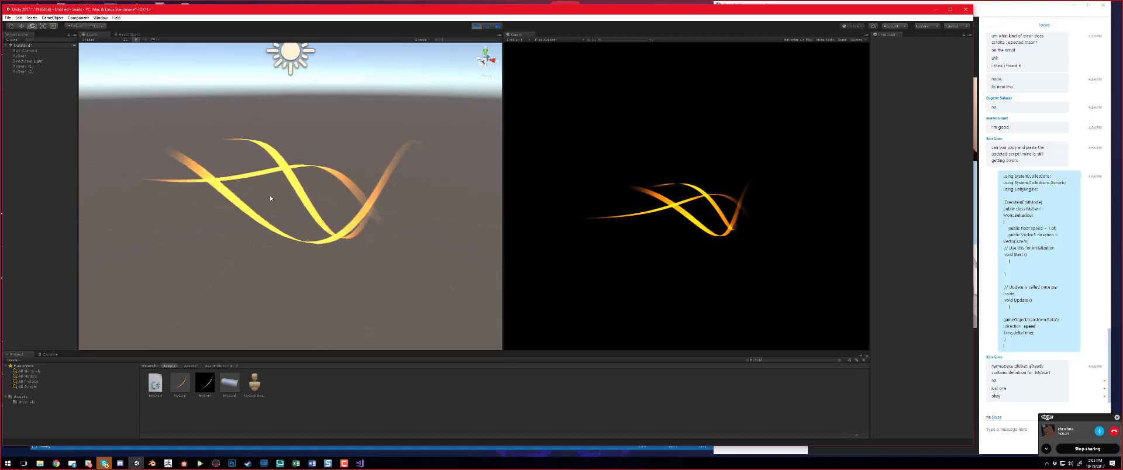
click(1023, 420)
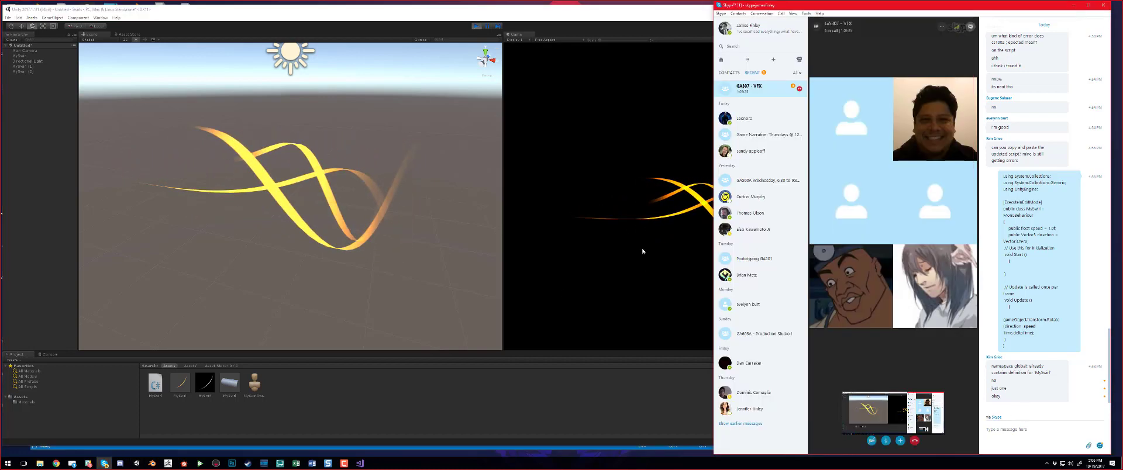
click(628, 268)
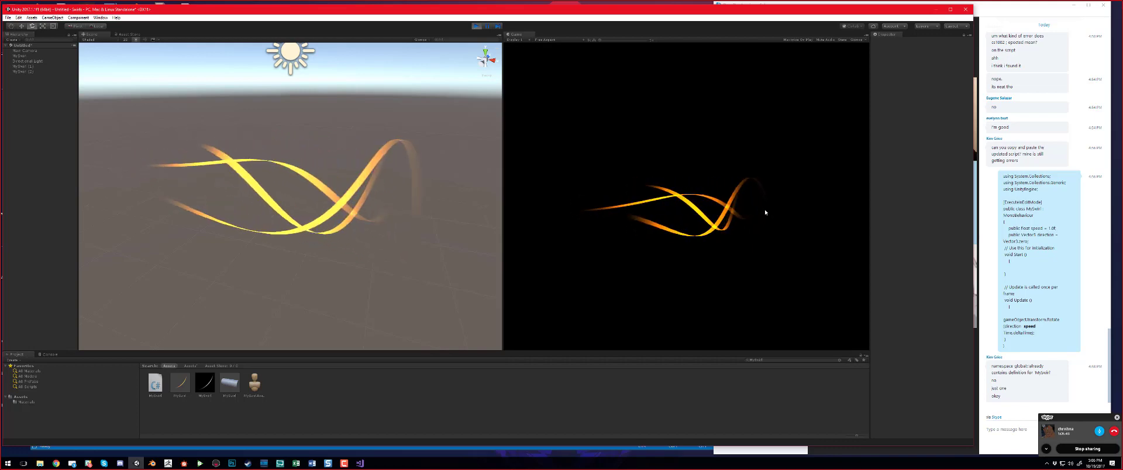
click(477, 26)
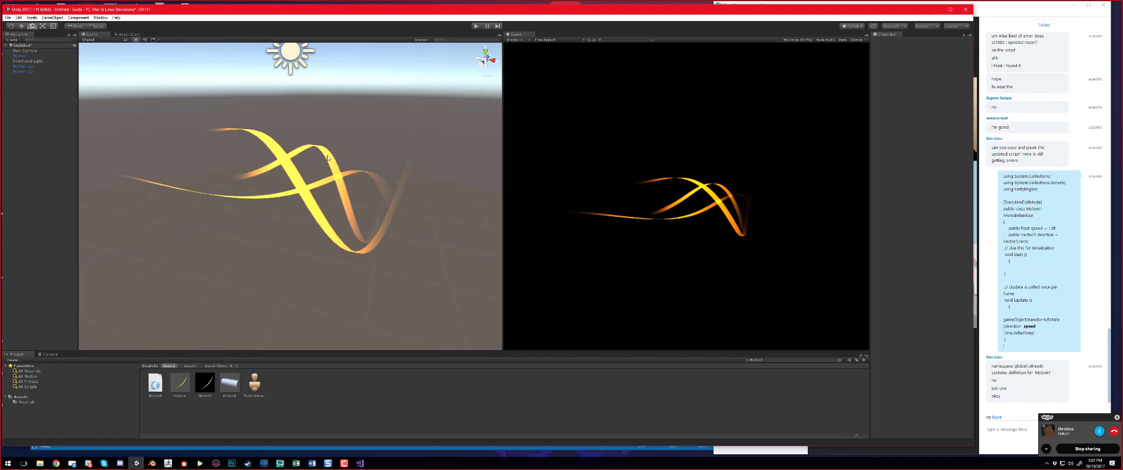
Step: Inspect the import settings of the swirl texture with the black background, and check the Skype group chat
right_drag(328, 158, 349, 153)
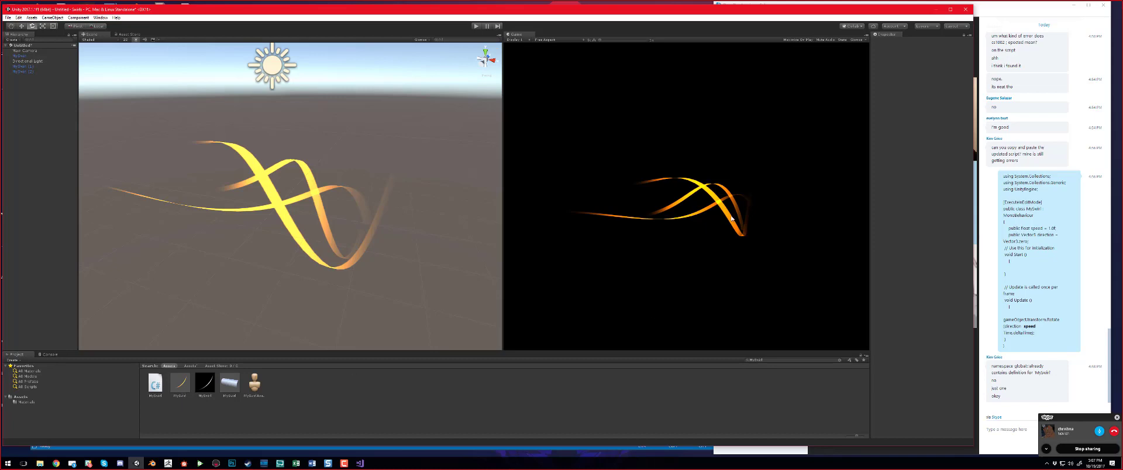
click(203, 383)
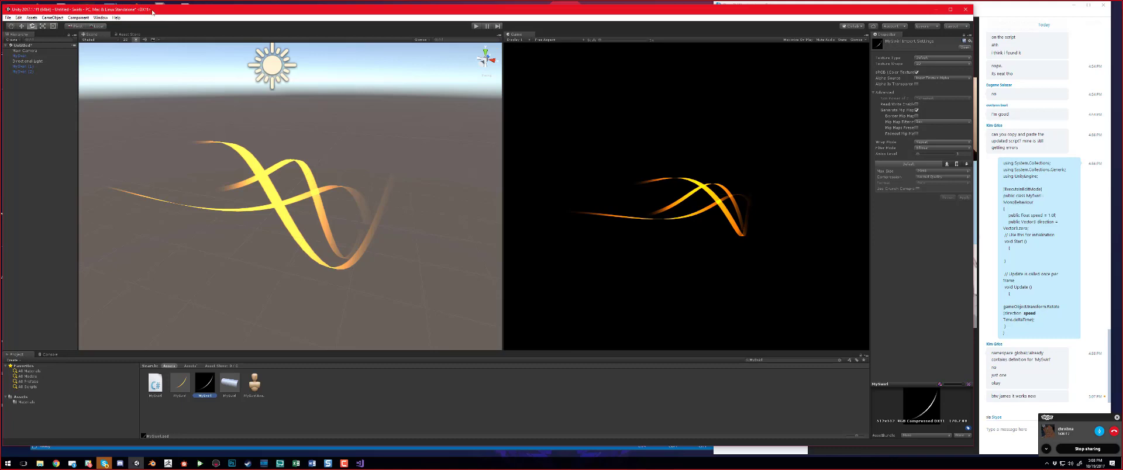
click(1009, 439)
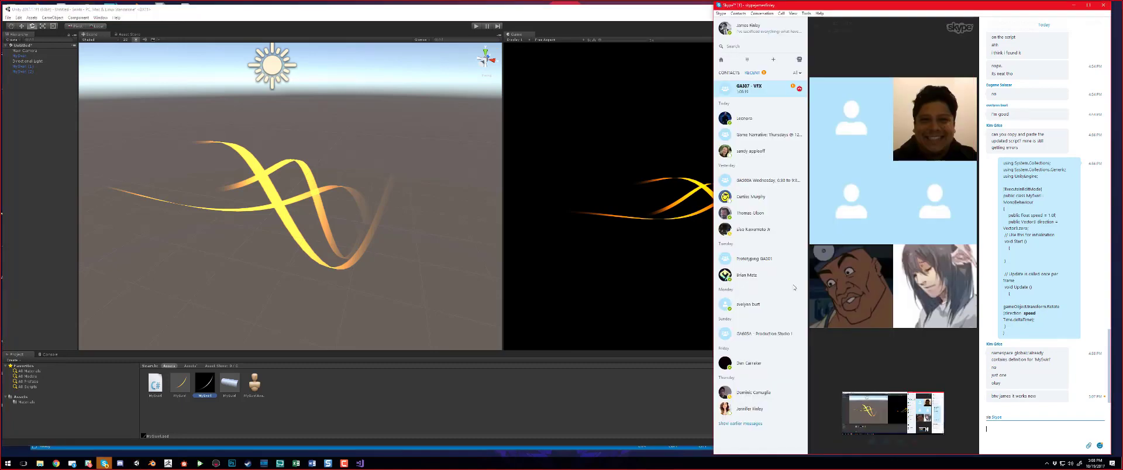
click(395, 19)
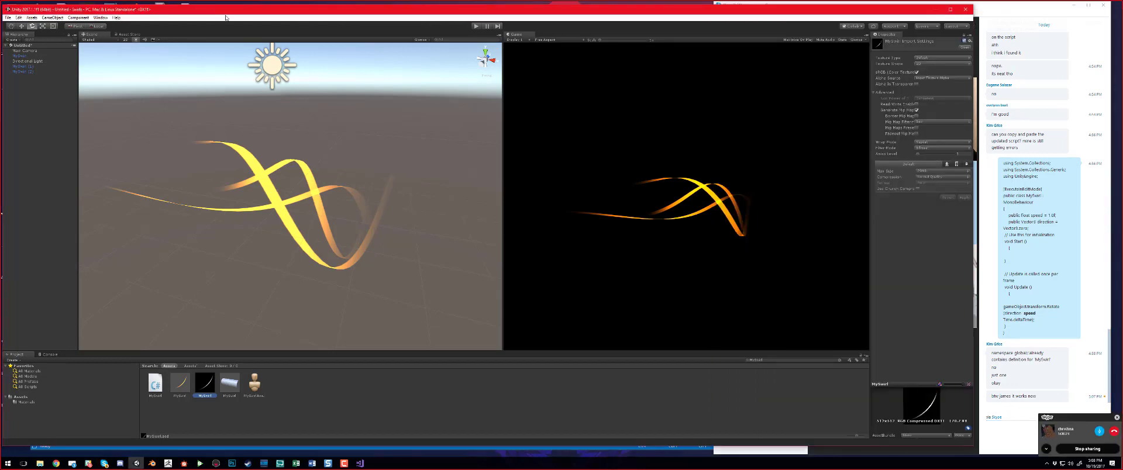
Step: Move the Visual Studio code window out of the way below Unity, and switch to the Skype group chat
drag(250, 16, 401, 16)
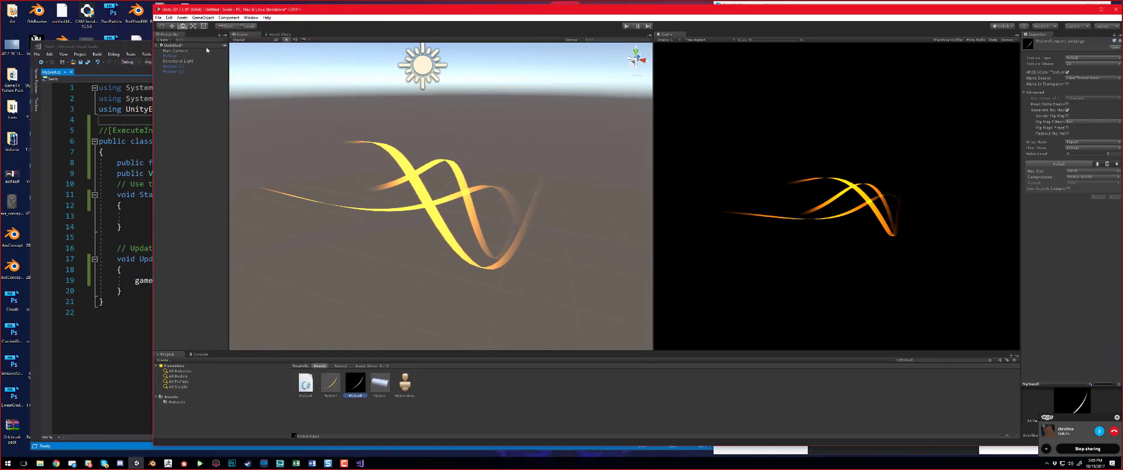
drag(115, 46, 450, 399)
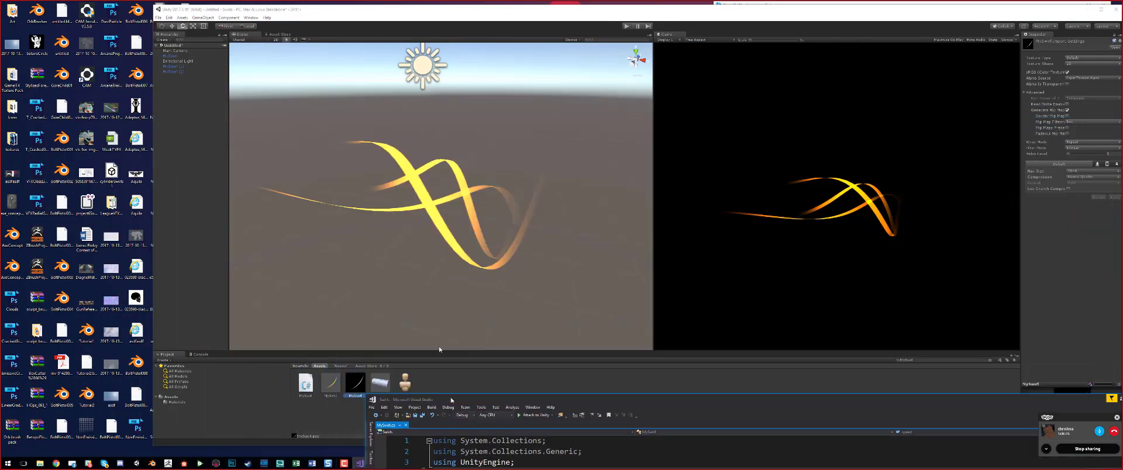
click(269, 10)
drag(269, 10, 220, 16)
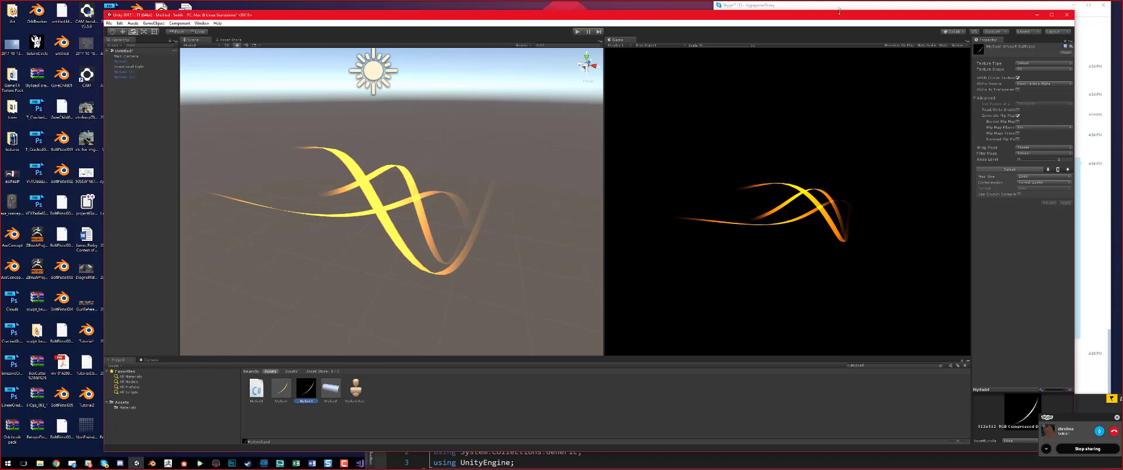
drag(823, 20, 719, 11)
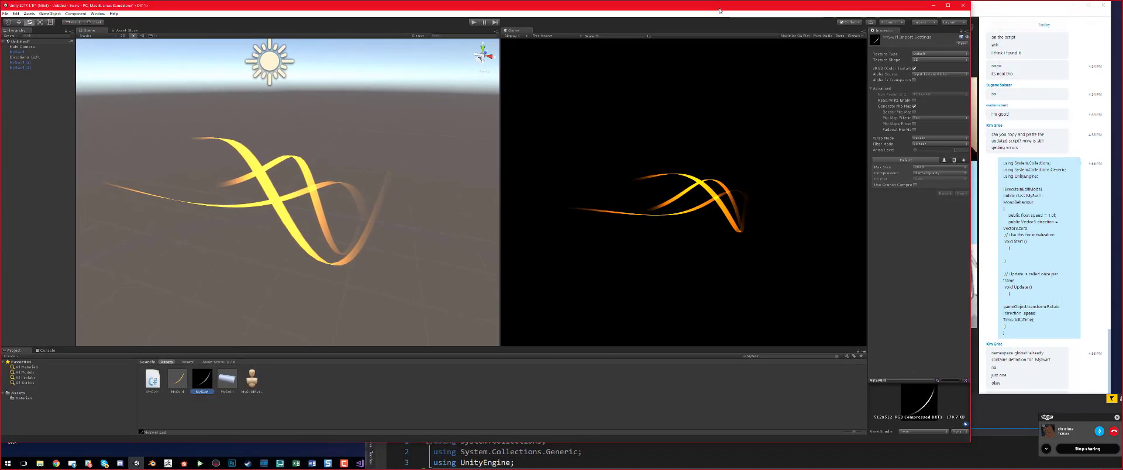
click(1028, 373)
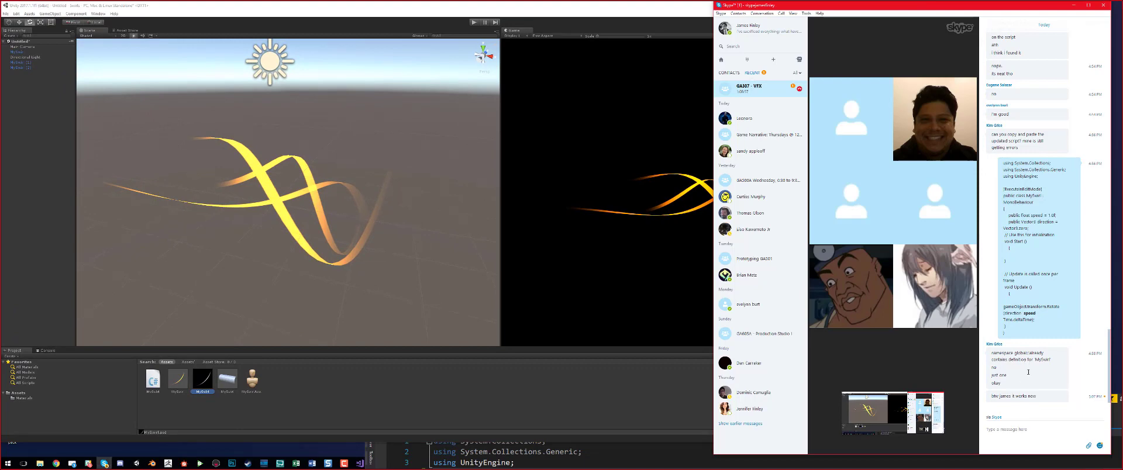
click(1034, 434)
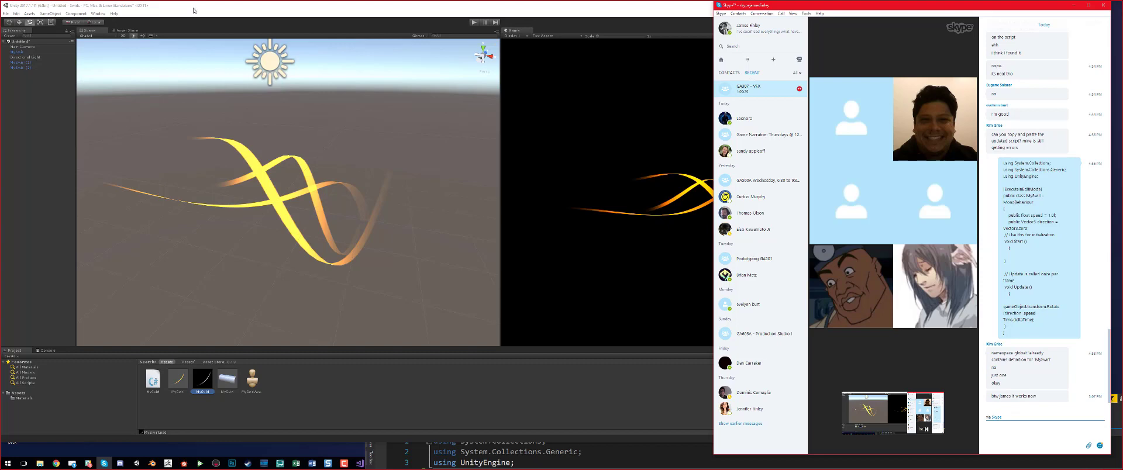
Step: Return to Unity, expose the desktop files, and import the grid-pattern texture image into the project's Assets folder
drag(196, 8, 318, 9)
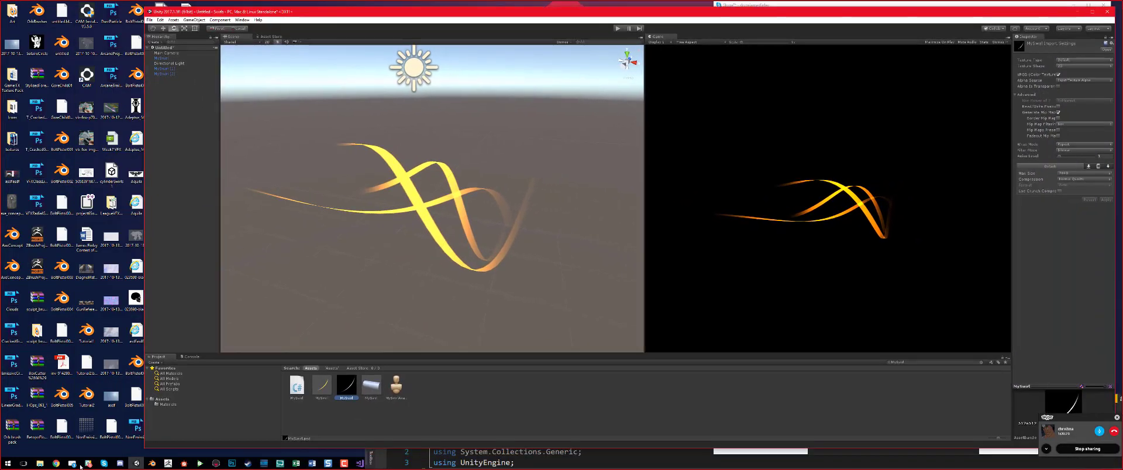
click(87, 430)
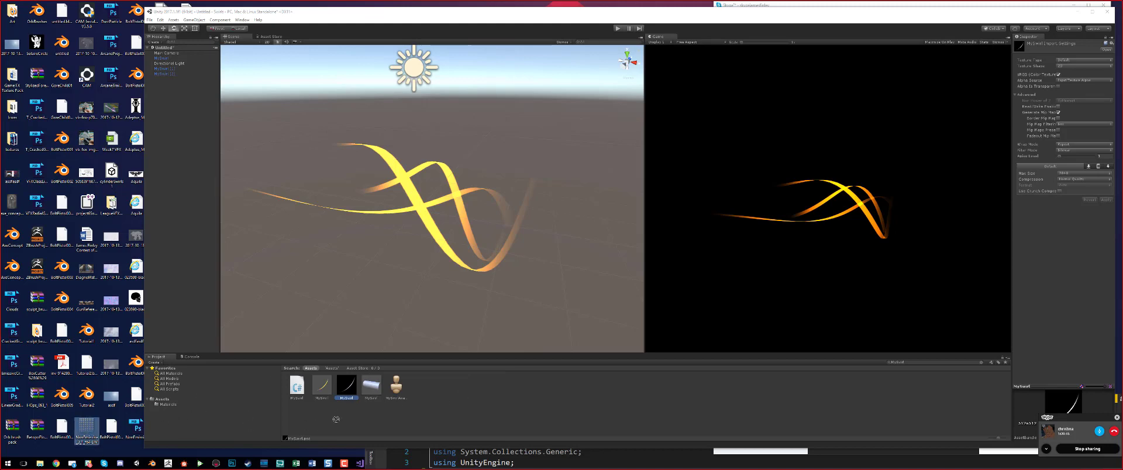
drag(92, 429, 89, 438)
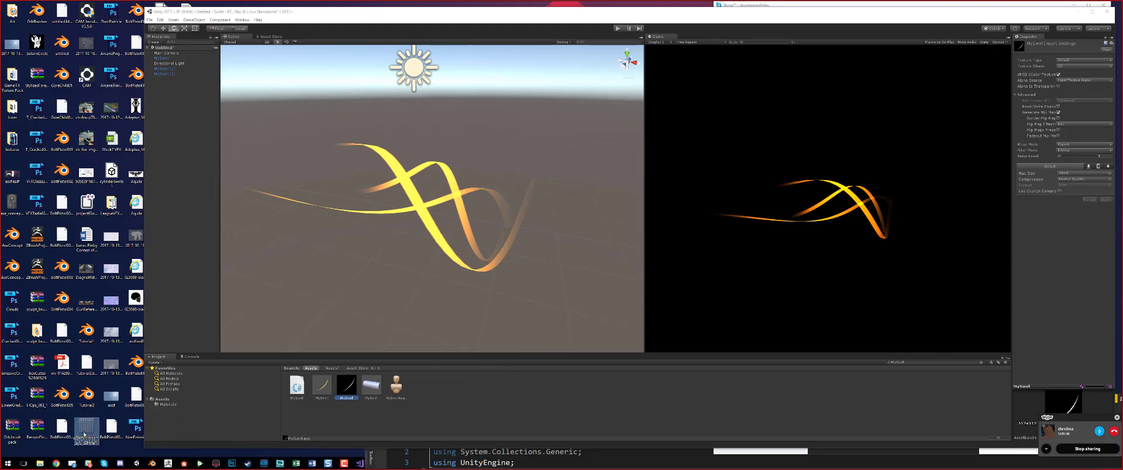
click(169, 404)
click(162, 400)
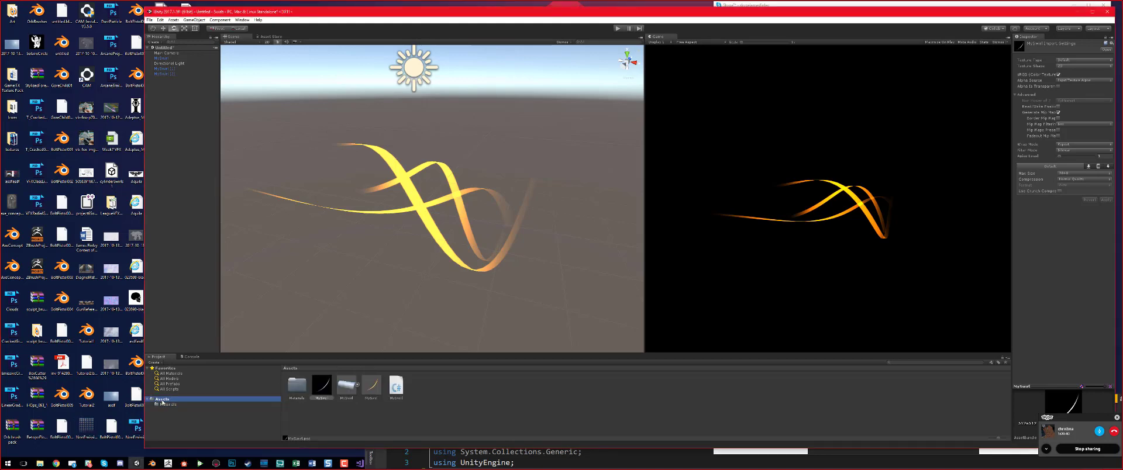
click(94, 436)
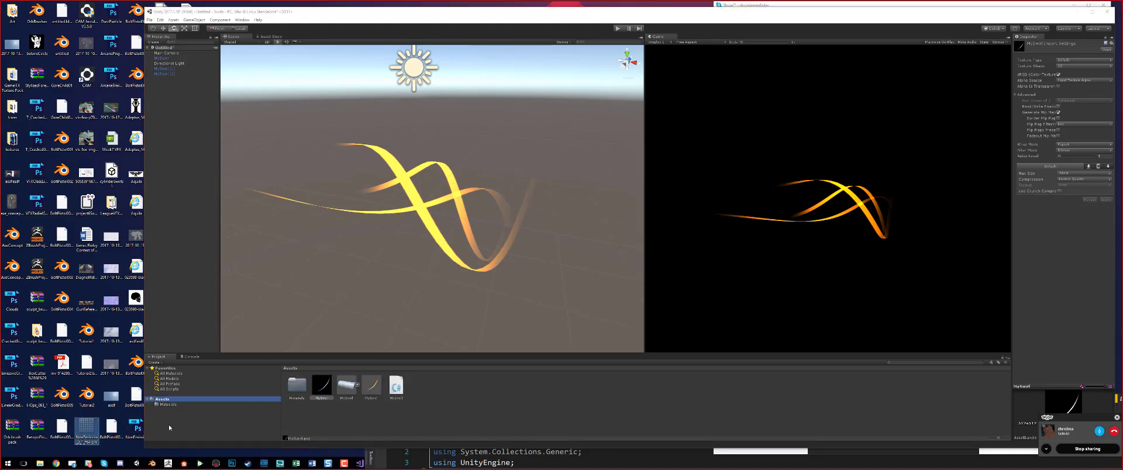
drag(169, 428, 457, 396)
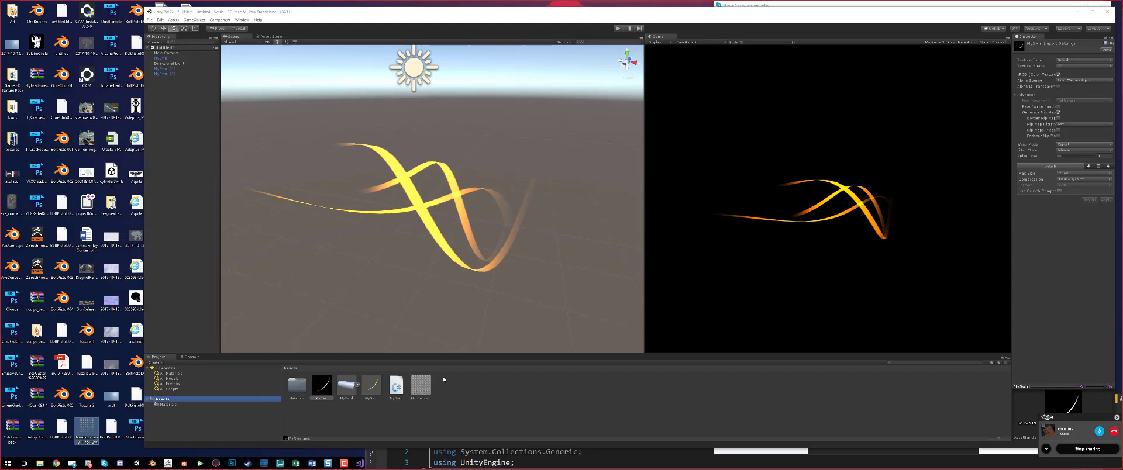
click(456, 387)
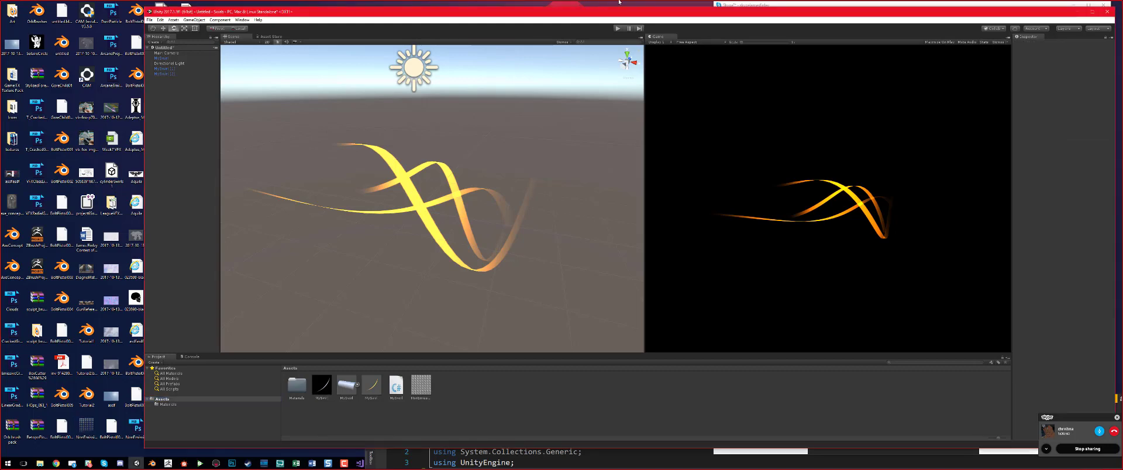
Step: View the imported grid texture's import settings with the Unity window maximized, and restore the window size
double_click(549, 14)
click(279, 401)
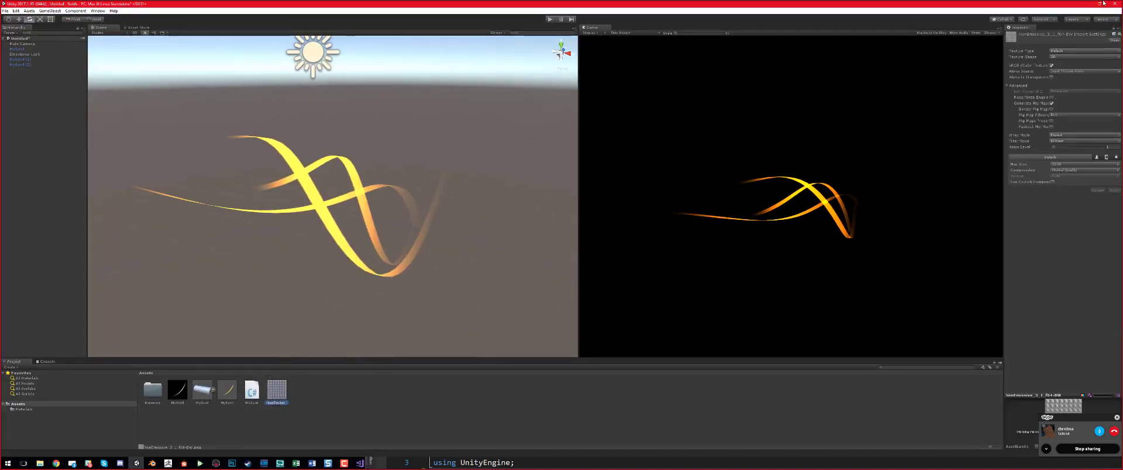
double_click(706, 5)
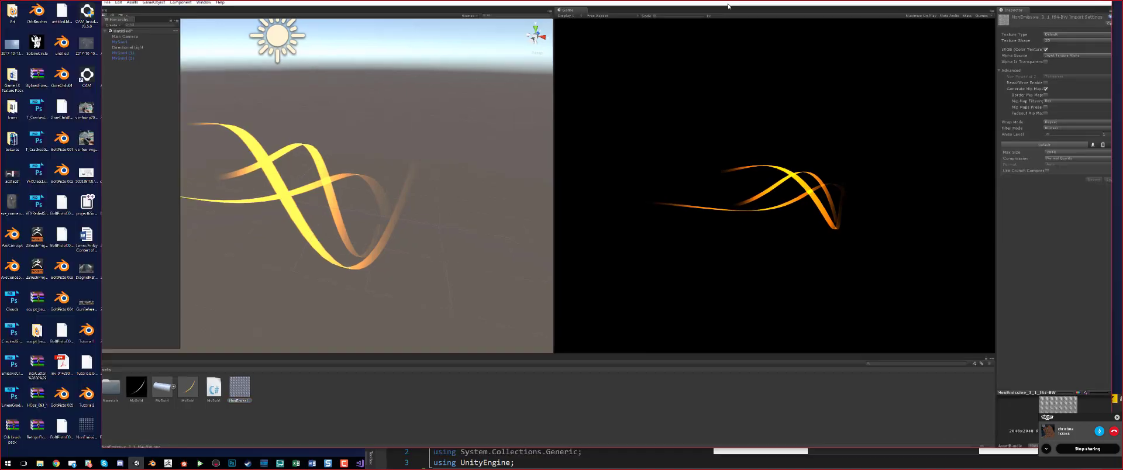
Step: Move the Unity window fully back into view and check the project's texture assets, ending on the imported grid texture
drag(621, 15, 478, 12)
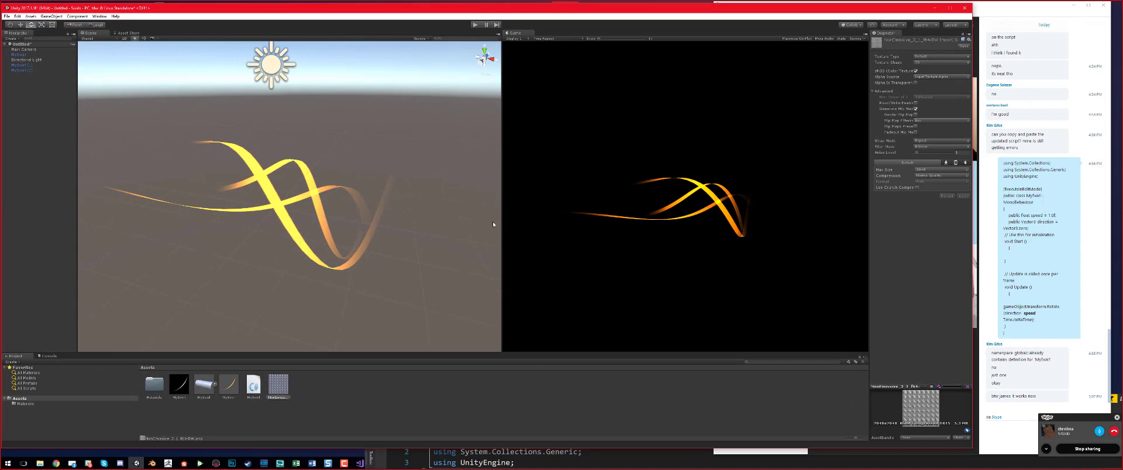
click(380, 426)
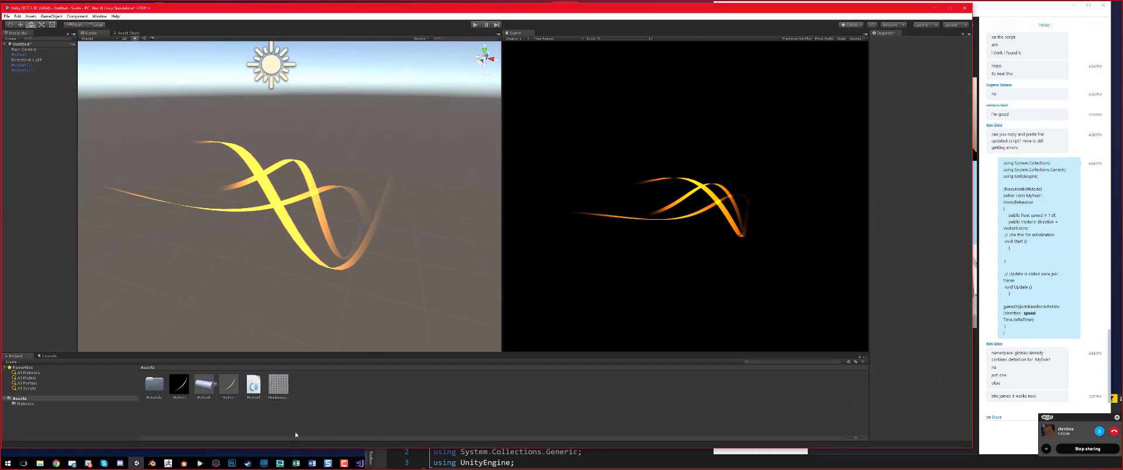
click(282, 390)
click(307, 392)
click(280, 389)
click(230, 387)
click(180, 387)
click(277, 395)
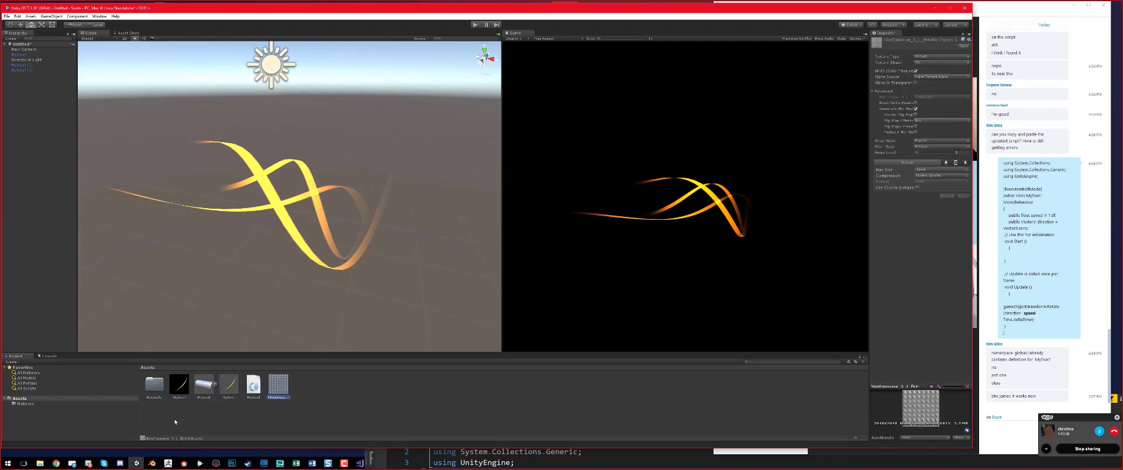
Step: Create a new material in the Assets folder and name it Mist
right_click(358, 387)
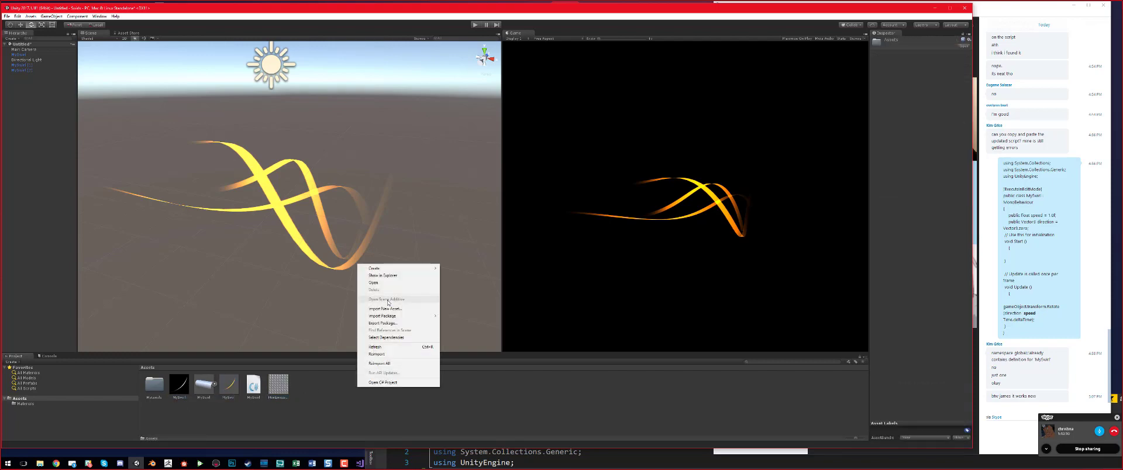
mouse_move(395, 272)
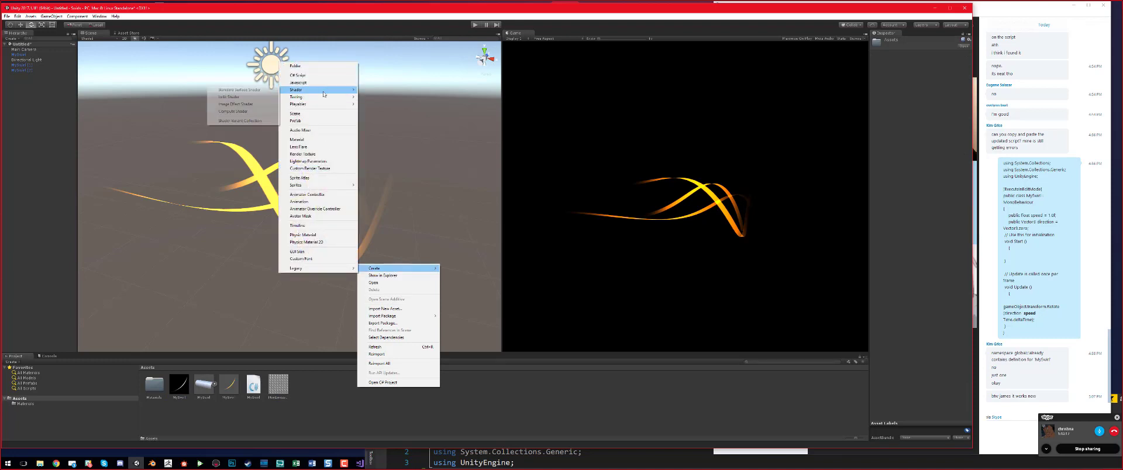
click(322, 139)
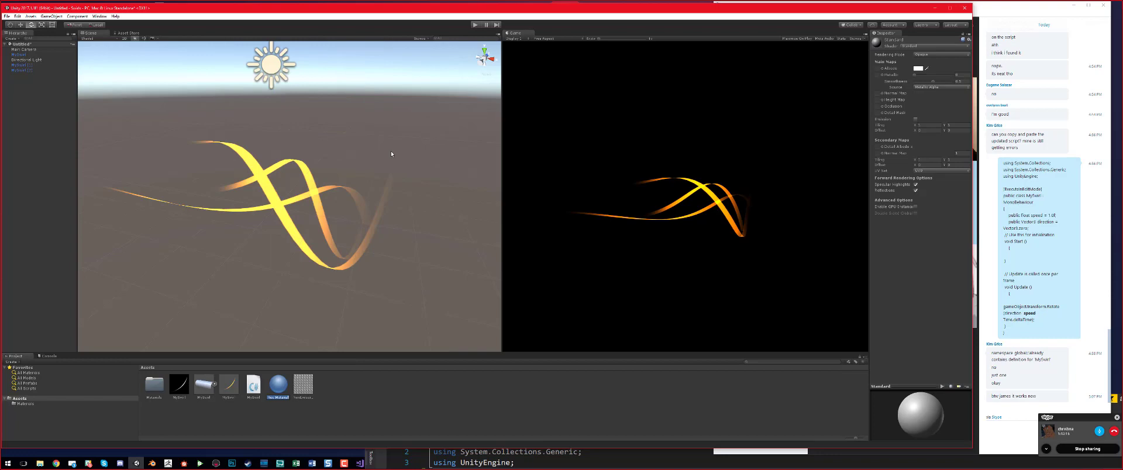
text(B)
text(ist)
key(Return)
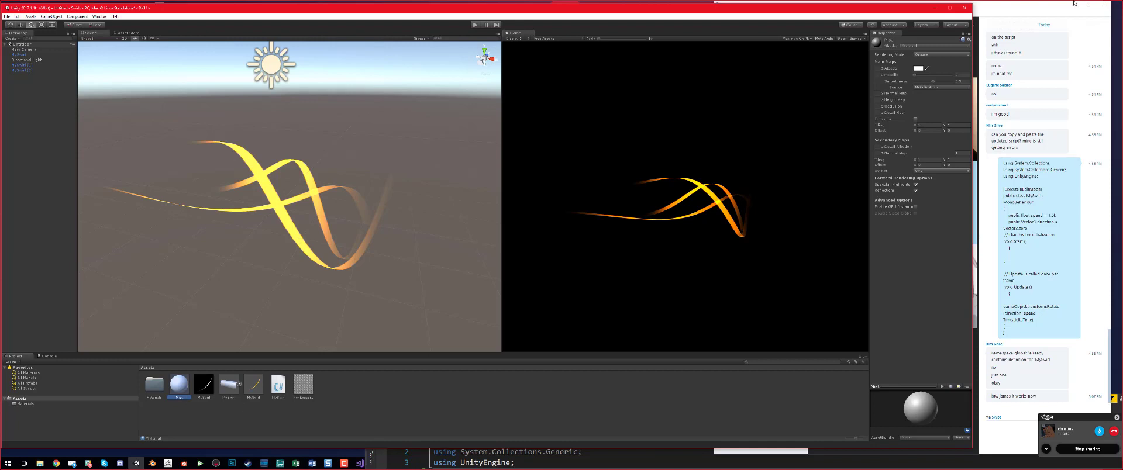
Step: Set the Mist material's shader to Particles/Additive and deselect the material
click(909, 48)
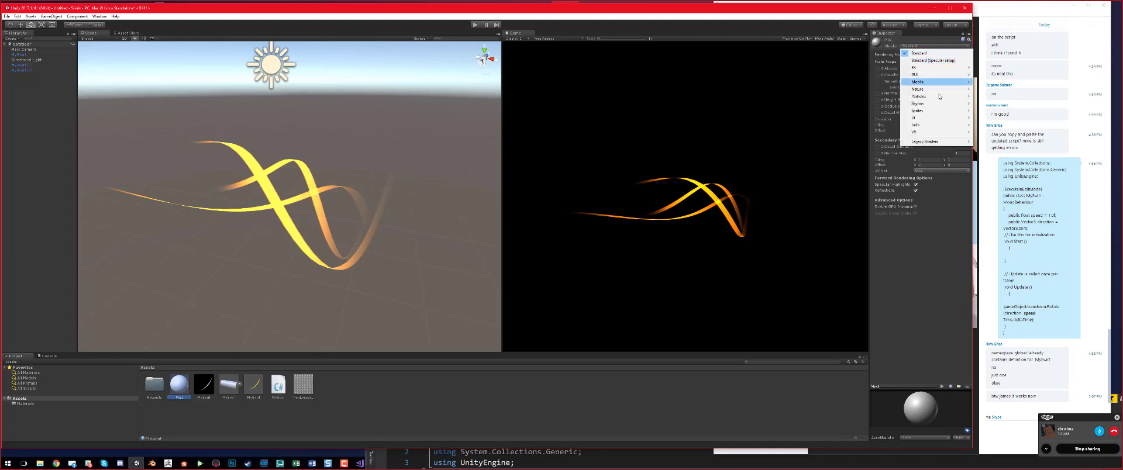
mouse_move(940, 97)
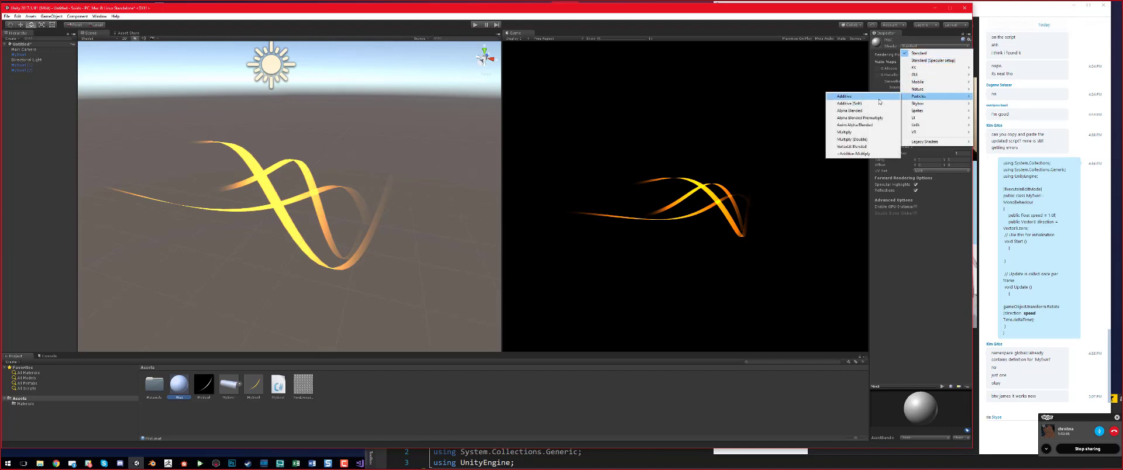
click(843, 96)
click(926, 45)
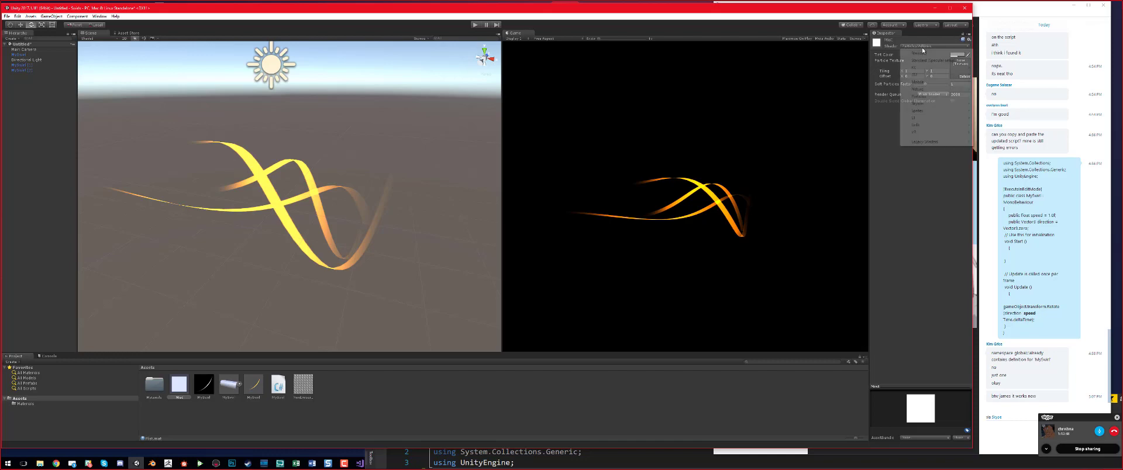
mouse_move(948, 99)
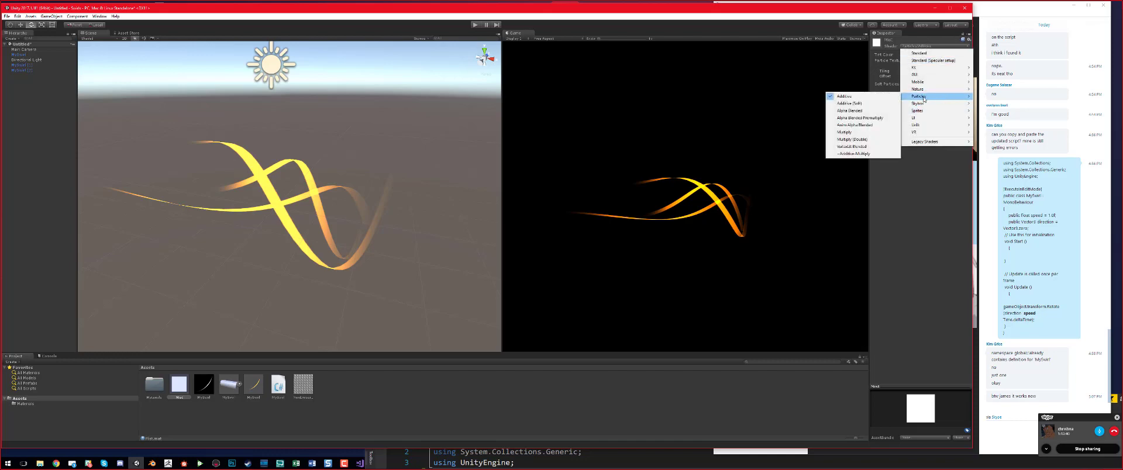
click(850, 92)
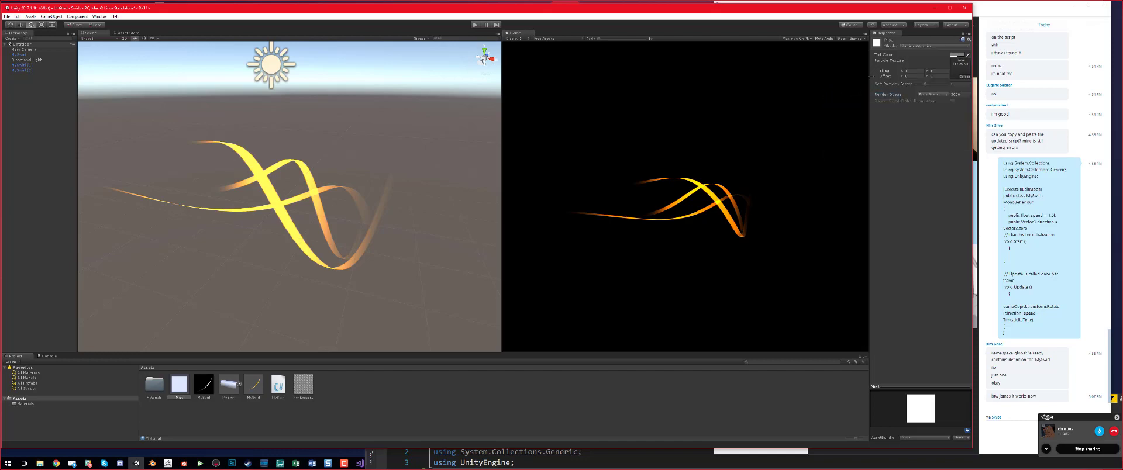
click(919, 47)
mouse_move(926, 98)
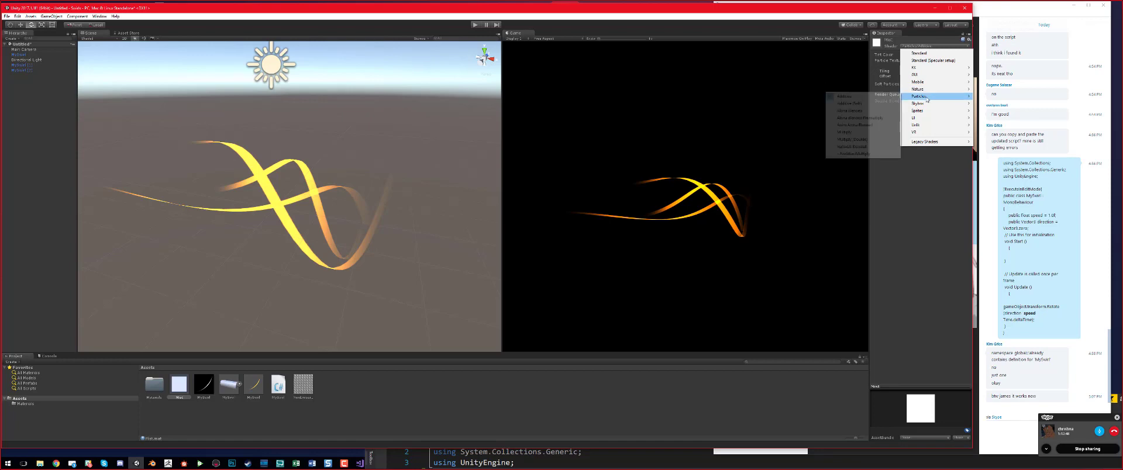
click(469, 416)
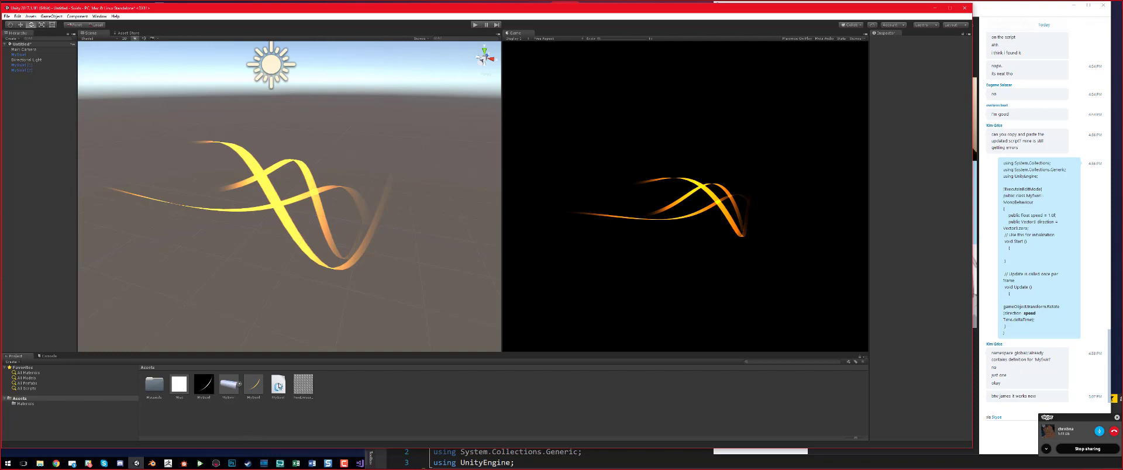
right_click(360, 391)
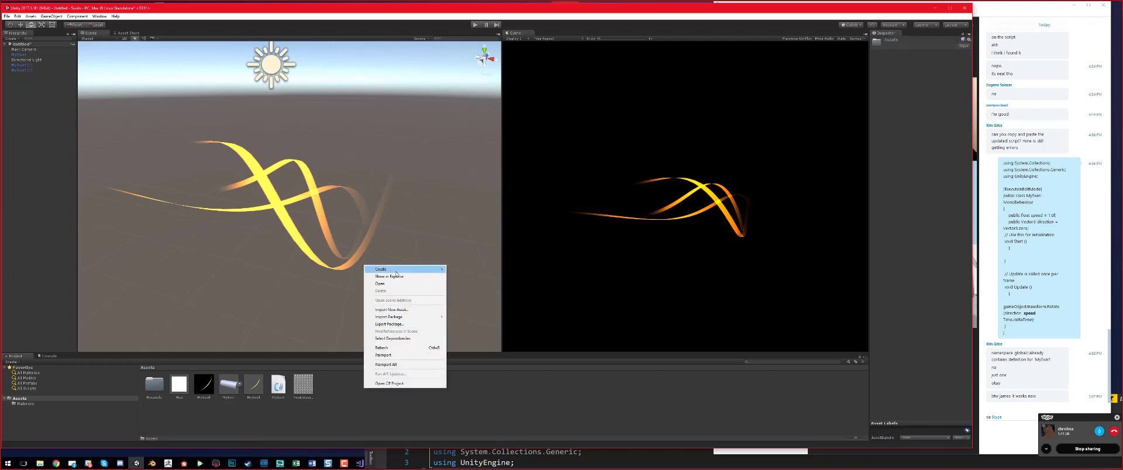
mouse_move(395, 272)
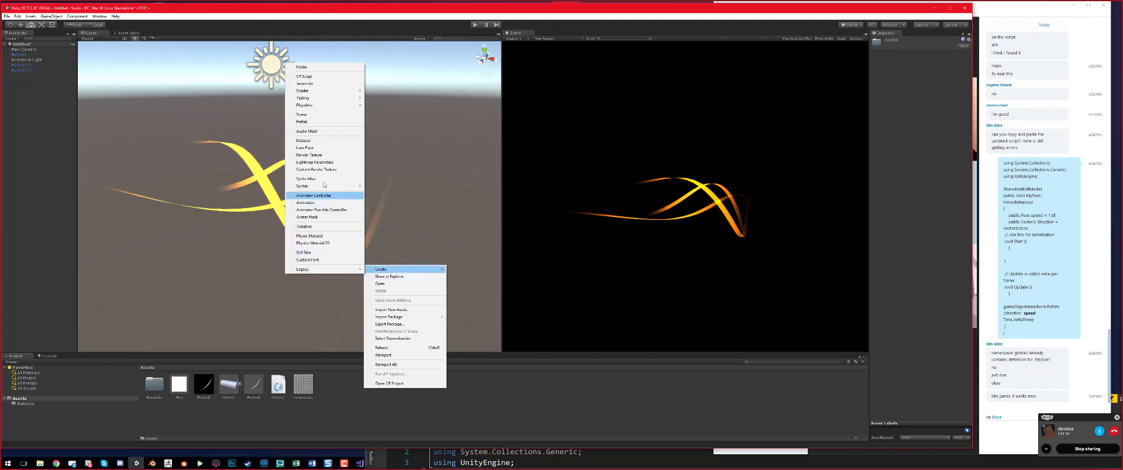
click(183, 402)
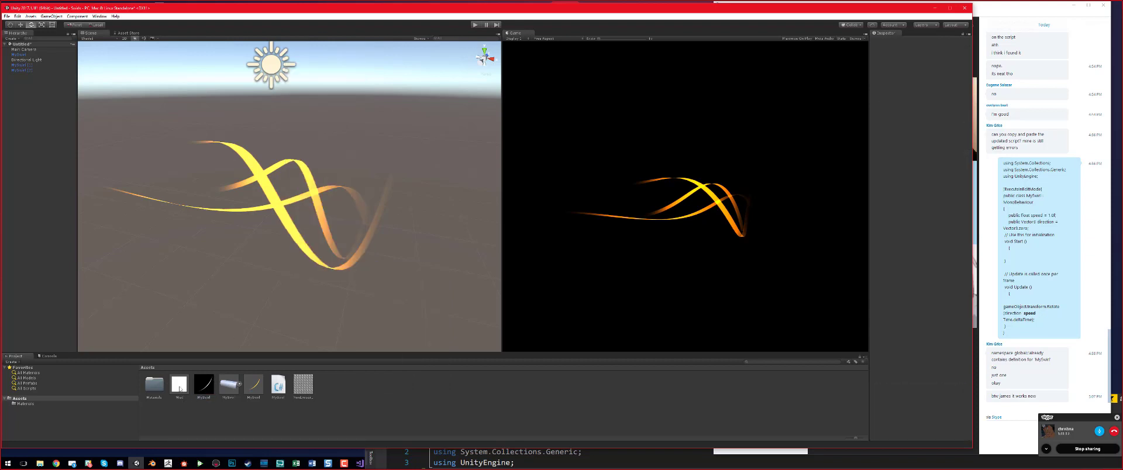
click(180, 387)
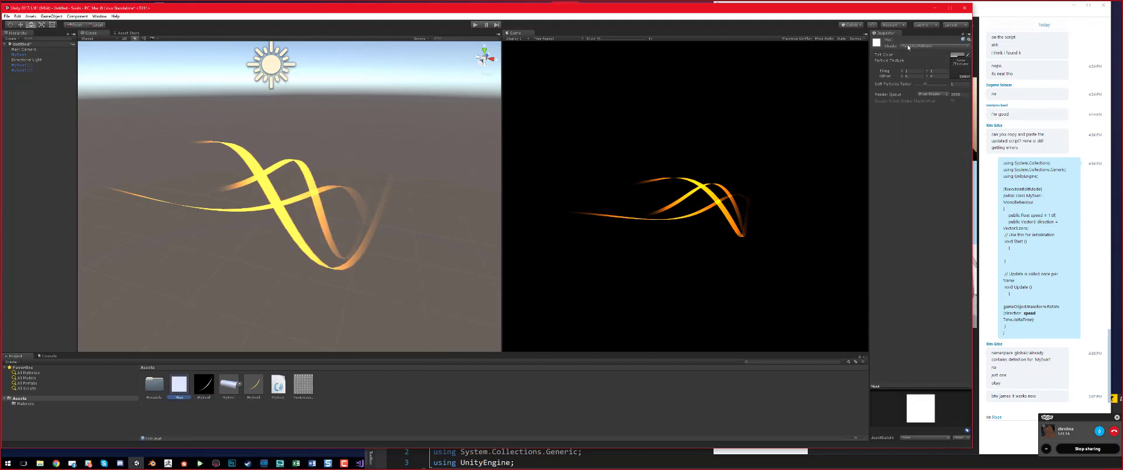
click(908, 47)
click(289, 391)
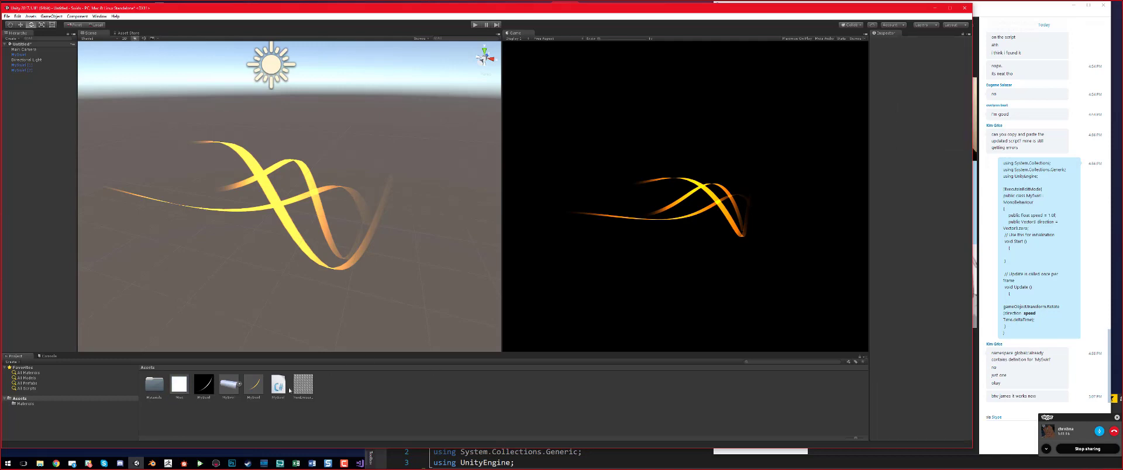
Step: Assign the grid texture as the Mist material's Particle Texture, using the Particles/Additive shader
click(179, 393)
drag(308, 393, 959, 74)
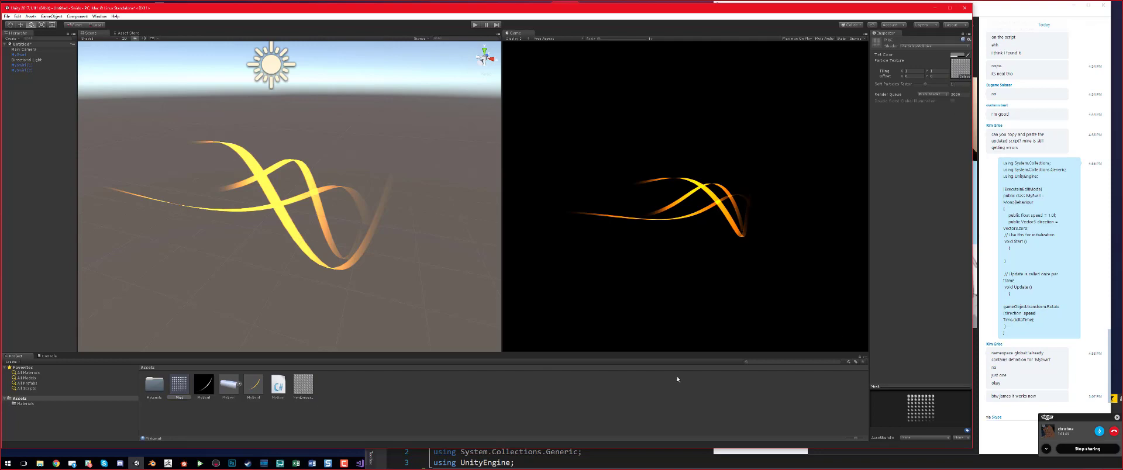
click(924, 47)
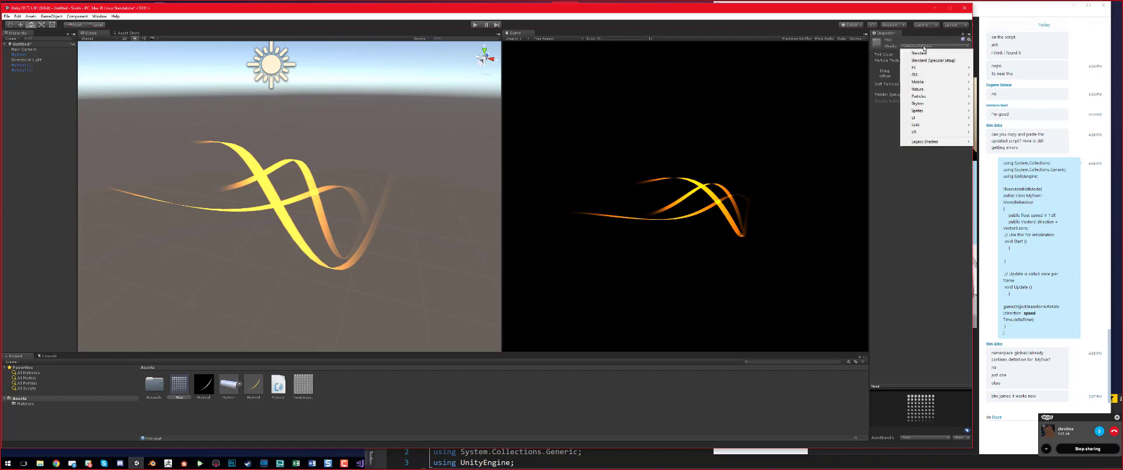
mouse_move(942, 96)
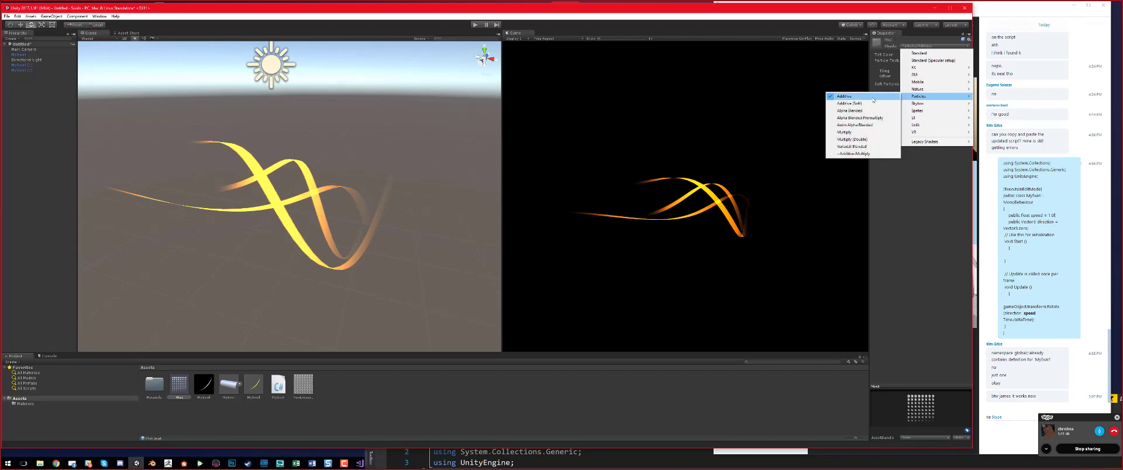
click(849, 97)
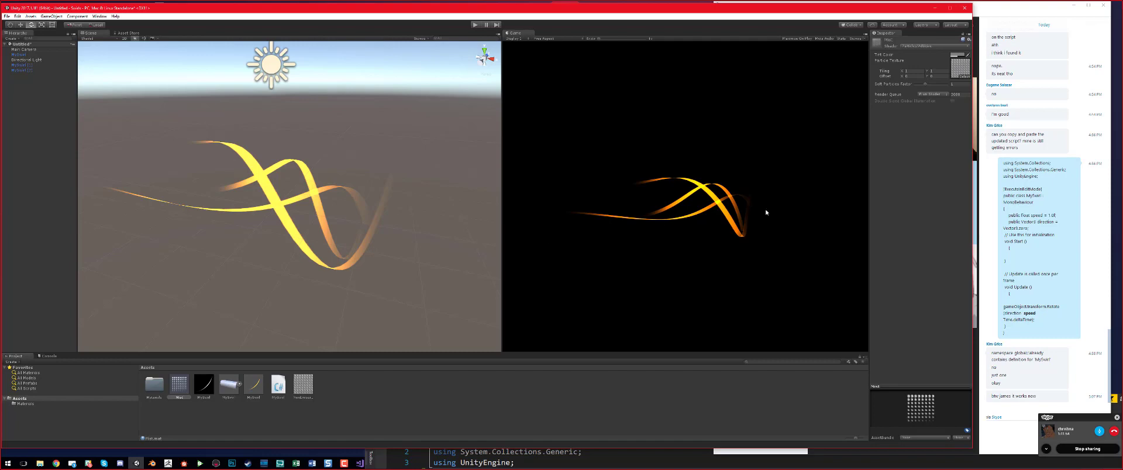
click(913, 46)
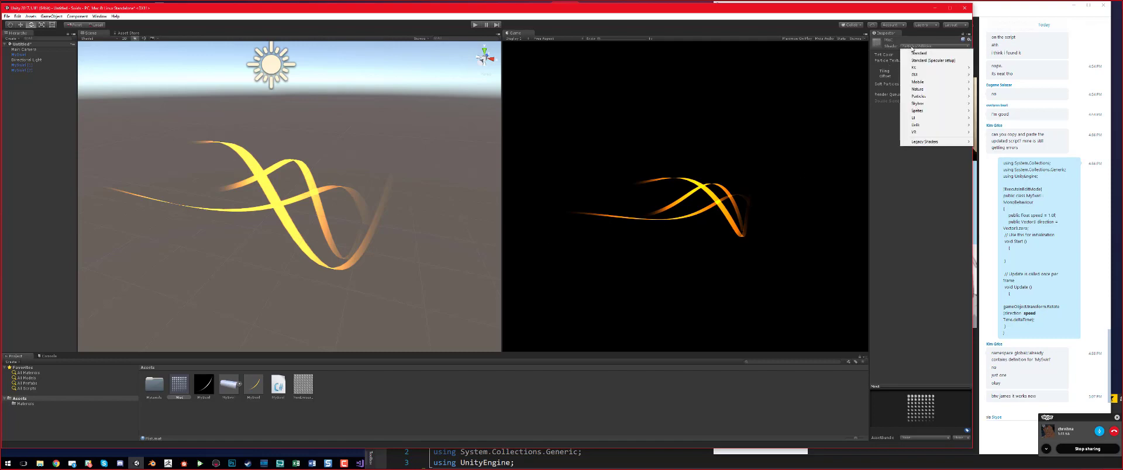
mouse_move(922, 97)
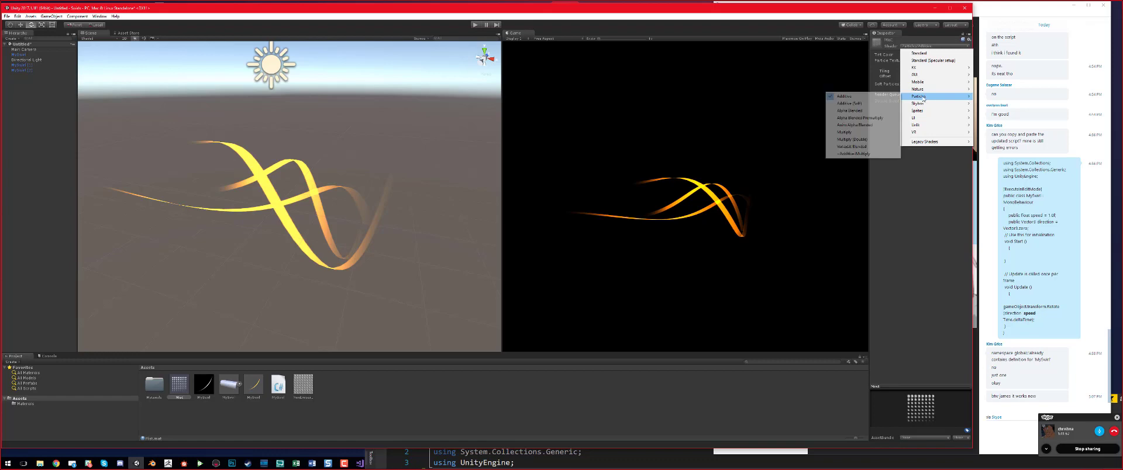
click(863, 96)
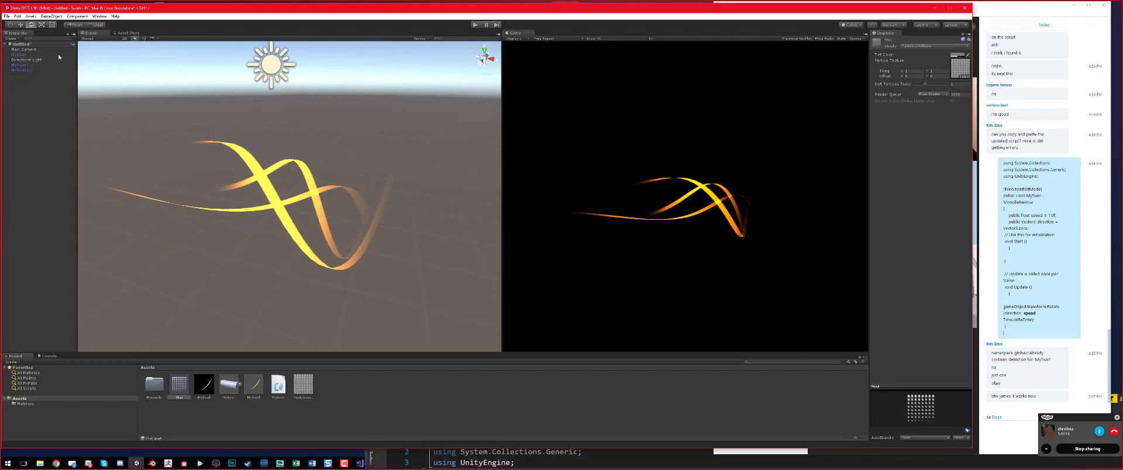
Step: Add a Particle System to the scene and move it to the lower curve of the swirl
click(50, 18)
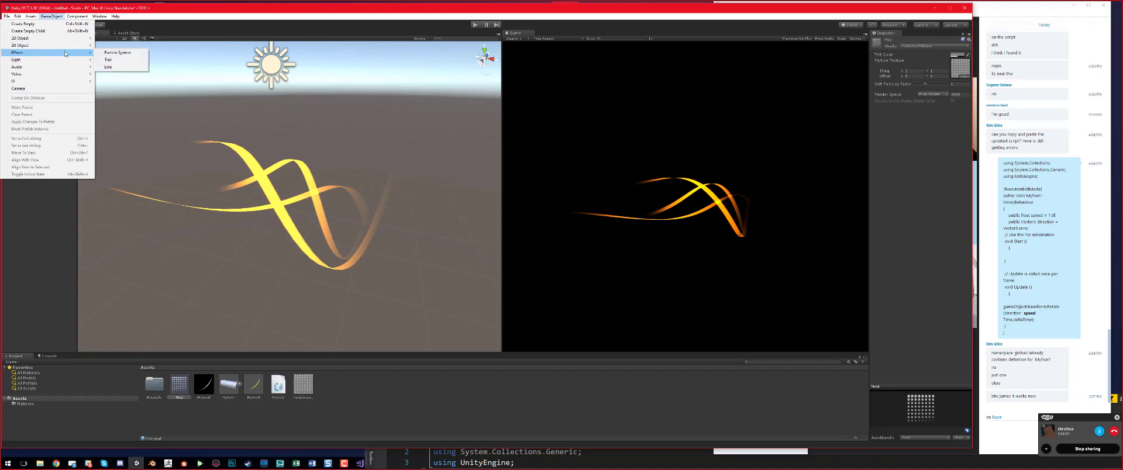
click(117, 53)
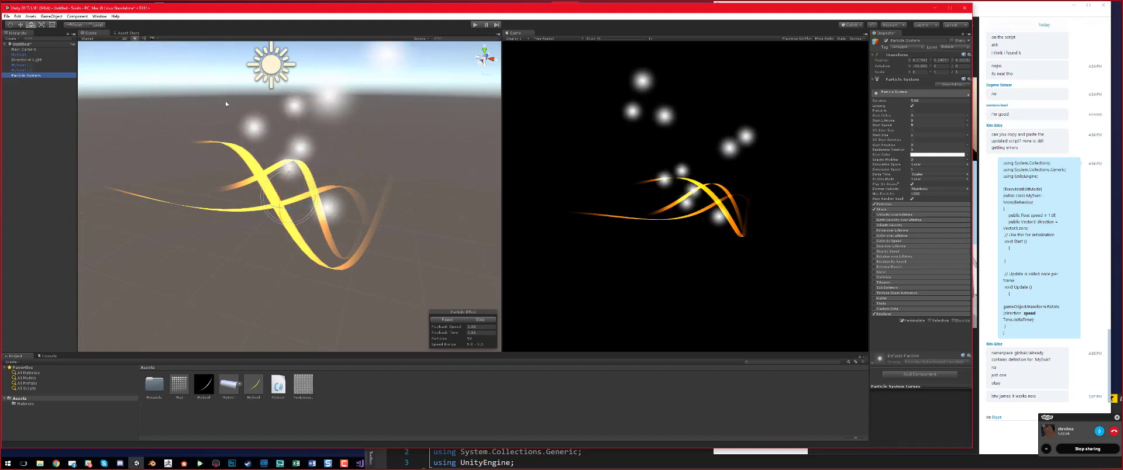
alt+drag(253, 195, 428, 232)
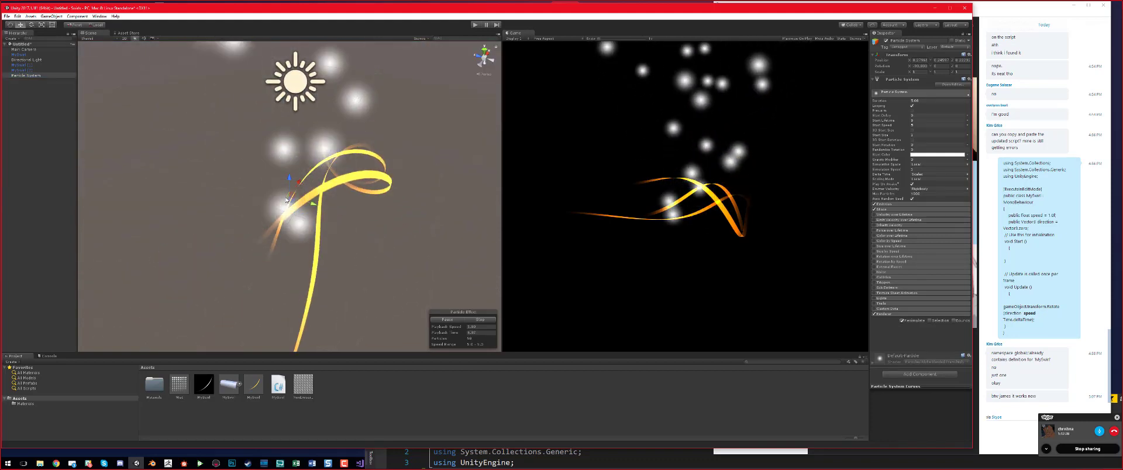
drag(300, 185, 314, 227)
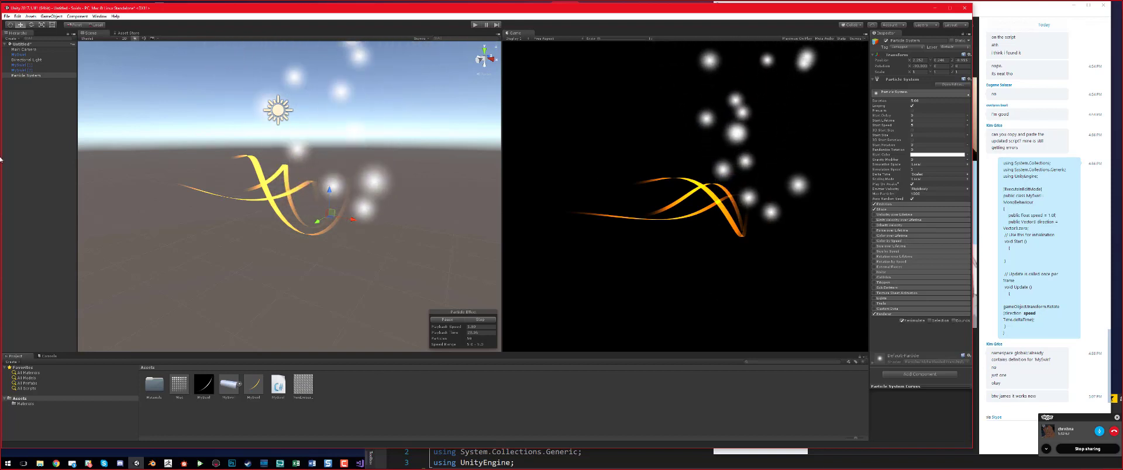
Step: Expand the particle system's Renderer module and assign the Mist material to it
click(901, 314)
scroll(907, 322, down, 5)
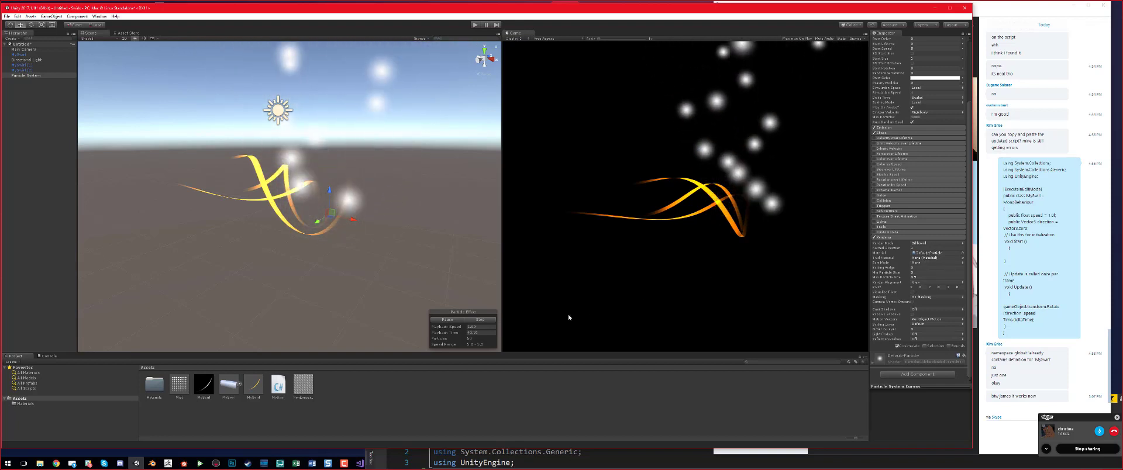
drag(763, 287, 945, 253)
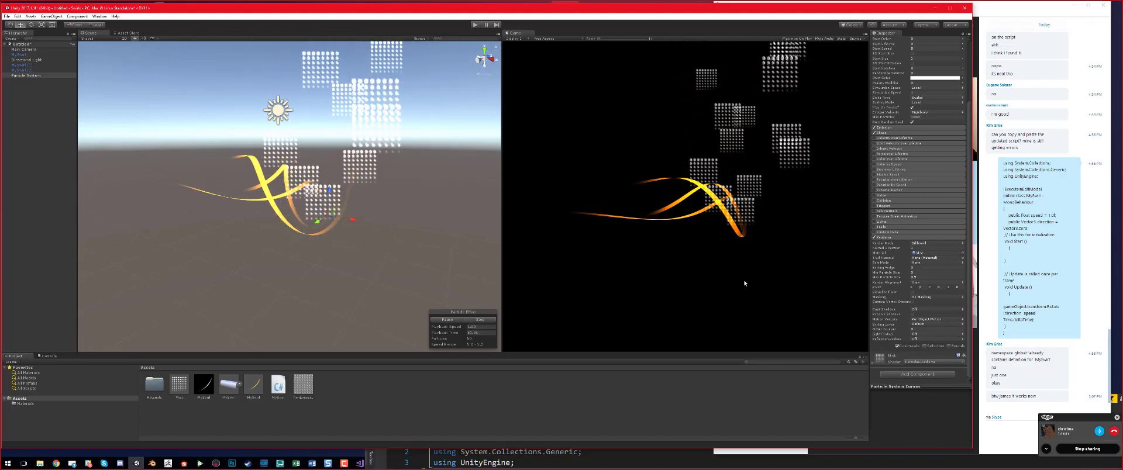
Step: Enable Texture Sheet Animation on the particle system and set its tiles to 8 by 8
click(880, 217)
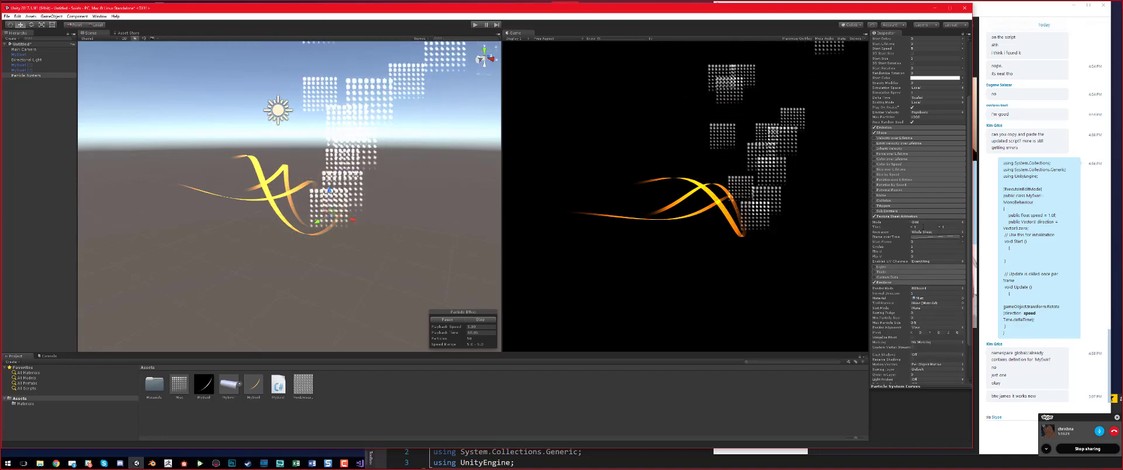
click(924, 227)
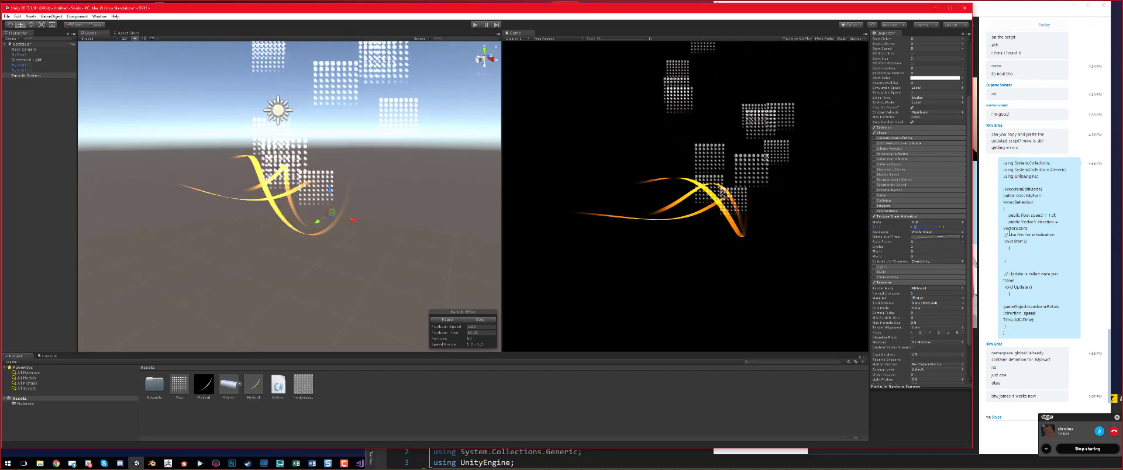
text(8)
key(Tab)
text(8)
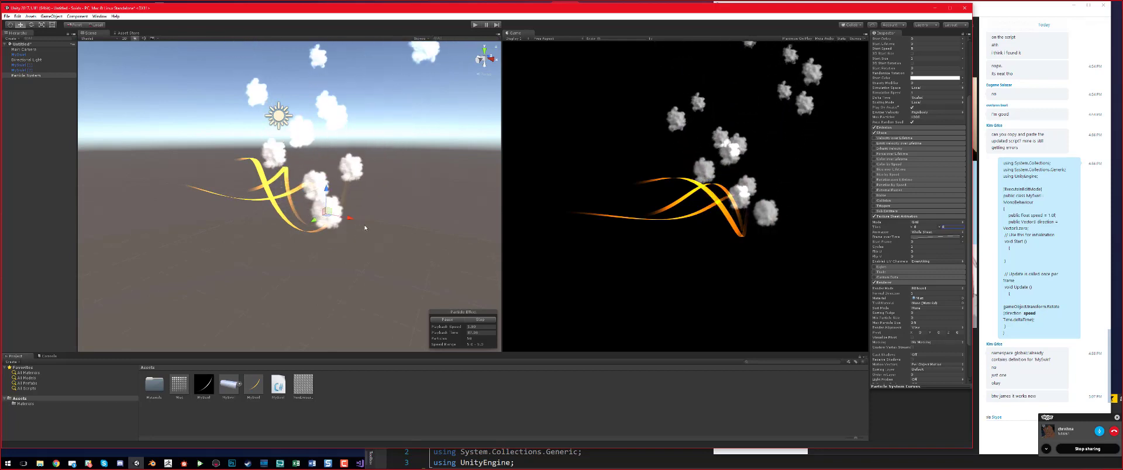
Step: Examine the mist particles rising around the swirl from close up and from far away
middle_drag(377, 194, 379, 166)
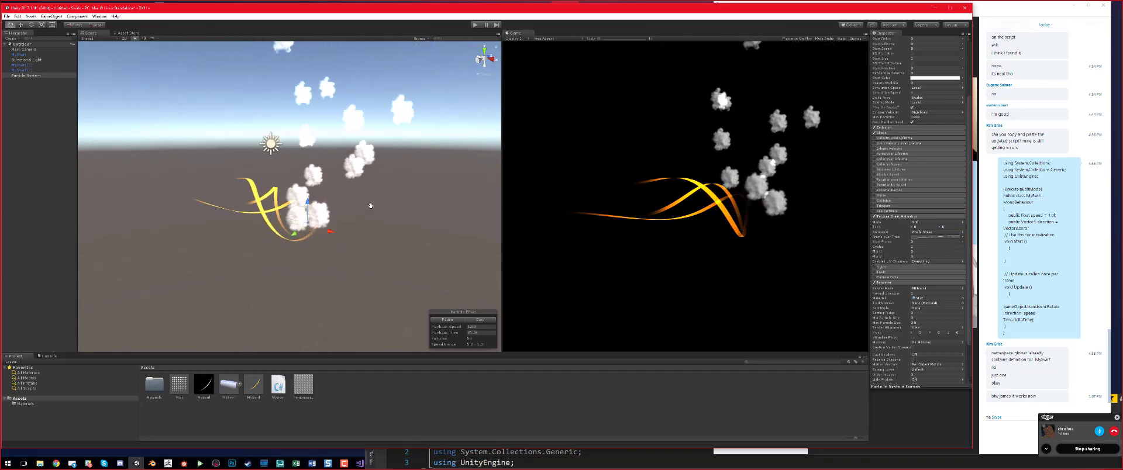
scroll(388, 230, up, 4)
middle_drag(389, 231, 386, 204)
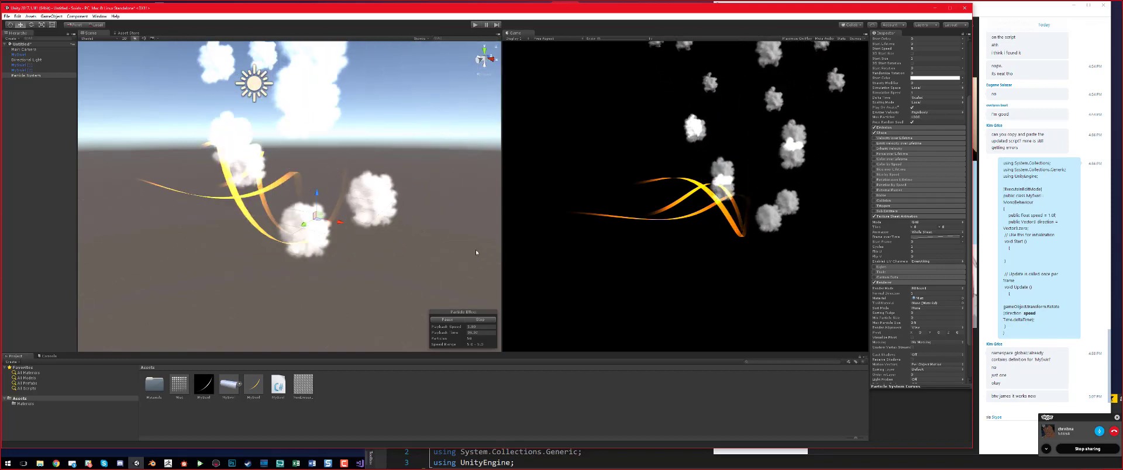
scroll(406, 278, down, 3)
scroll(378, 286, down, 2)
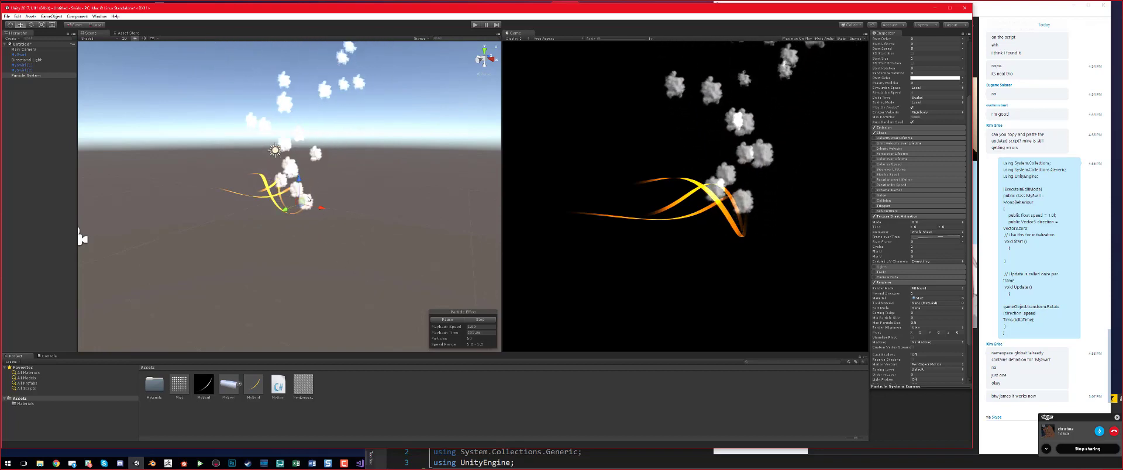
scroll(313, 193, down, 2)
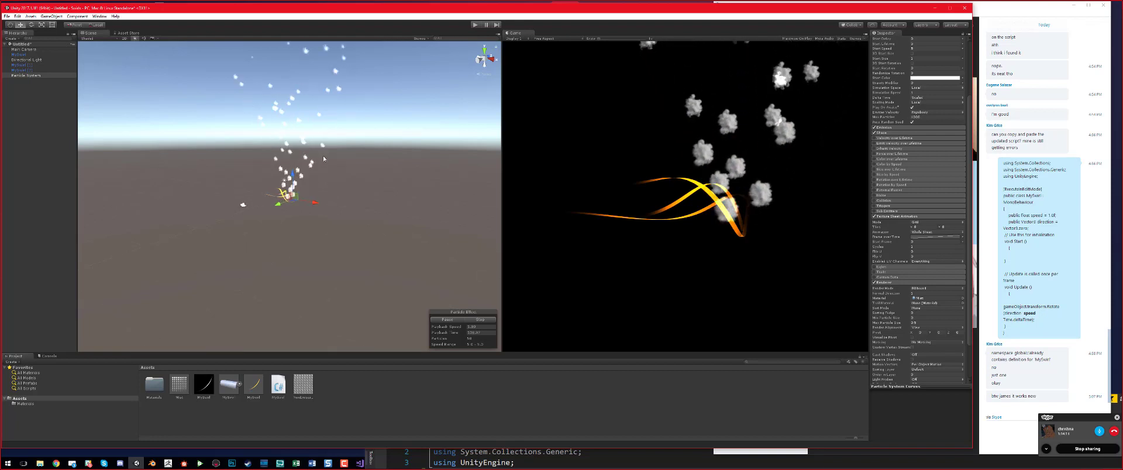
scroll(322, 251, up, 5)
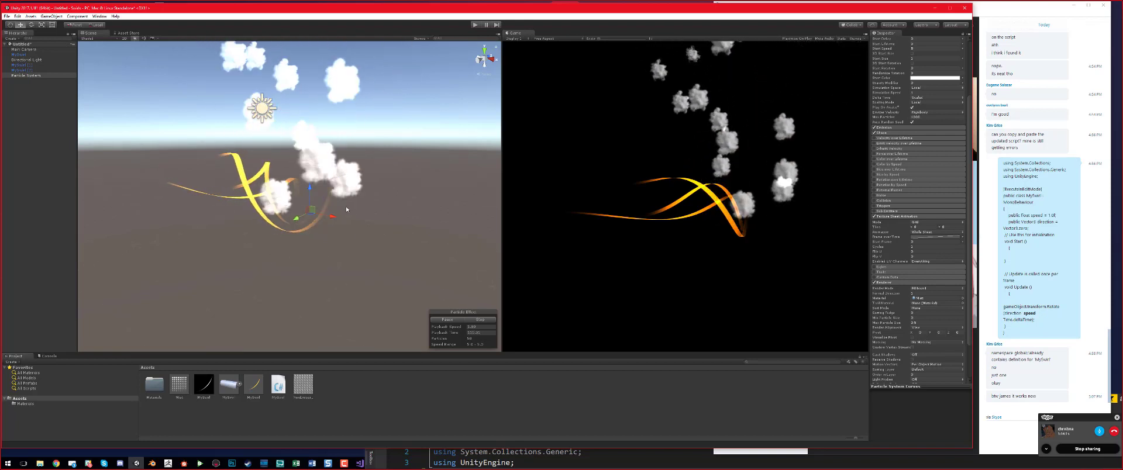
Step: Enable Color over Lifetime and edit its gradient so alpha is zero at both ends, with a faint alpha key midway
click(873, 158)
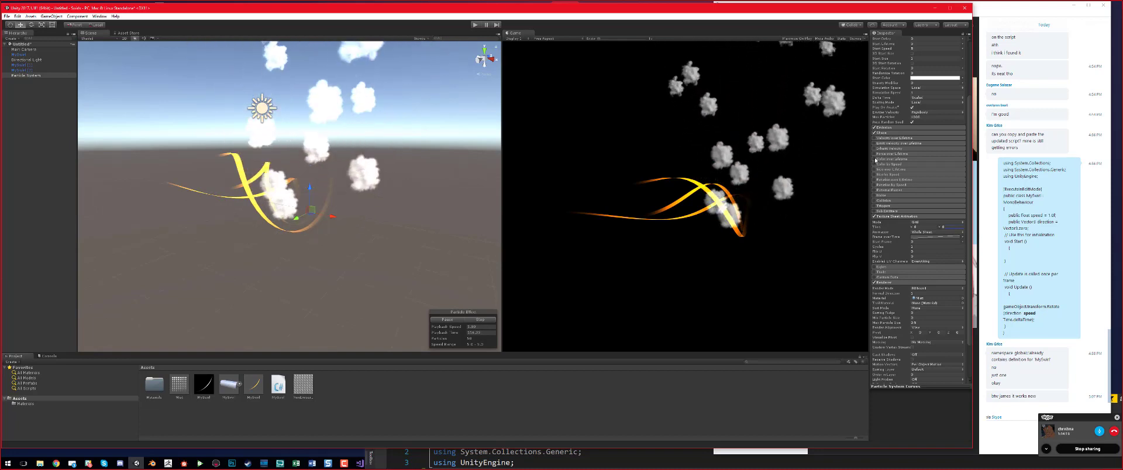
click(889, 158)
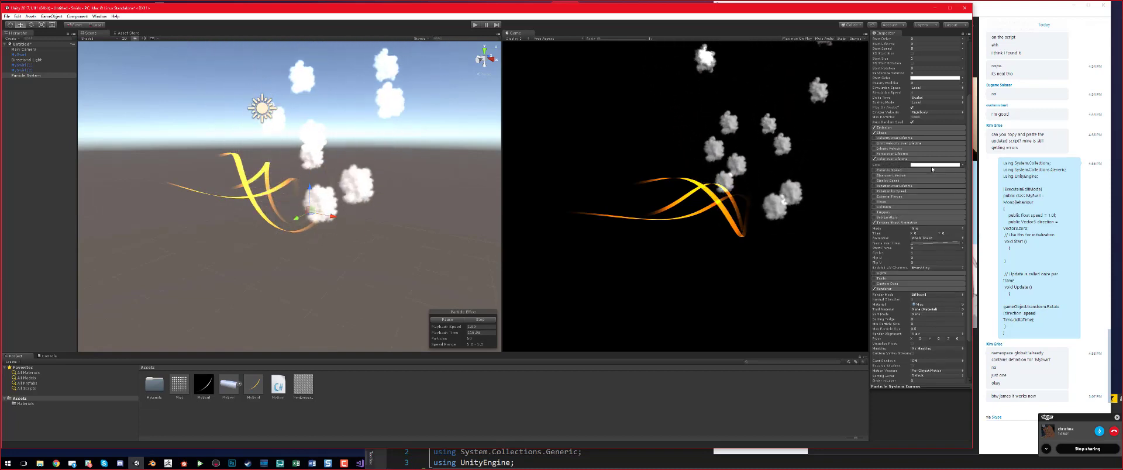
click(932, 167)
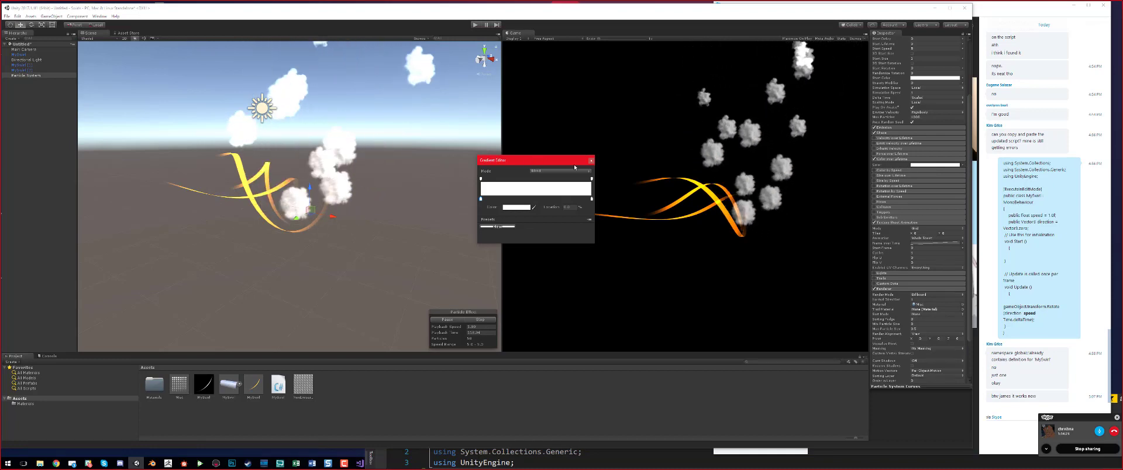
drag(550, 156, 580, 172)
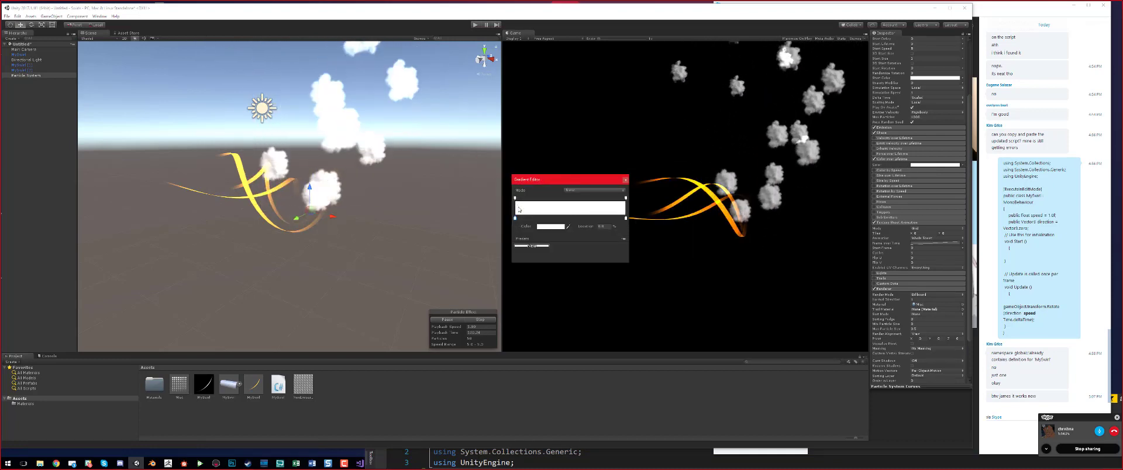
click(515, 199)
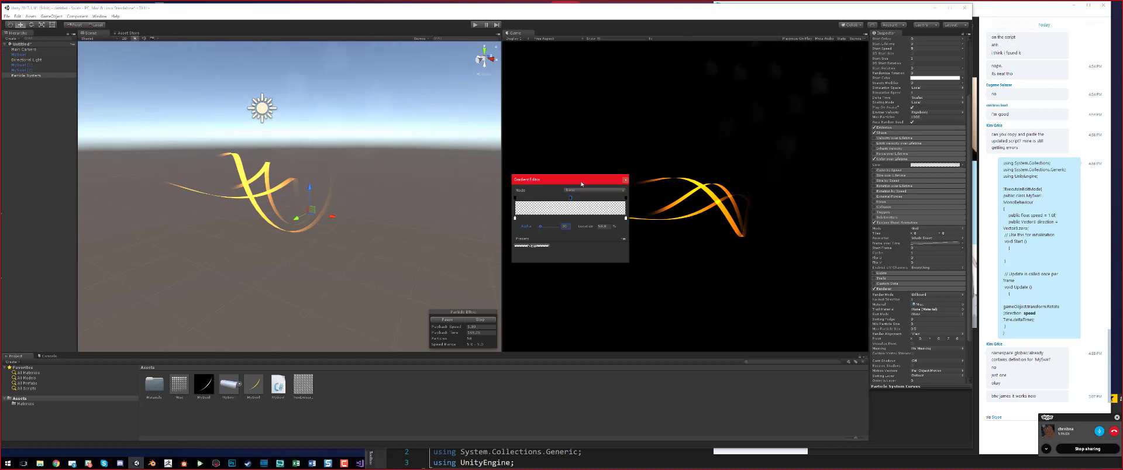
drag(581, 185, 449, 257)
scroll(430, 181, down, 3)
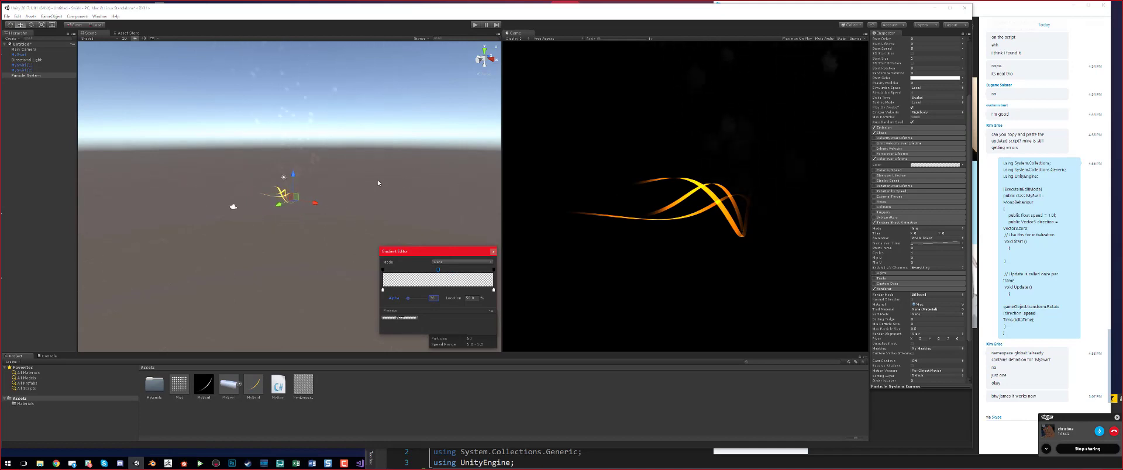
scroll(363, 185, up, 5)
scroll(349, 199, up, 3)
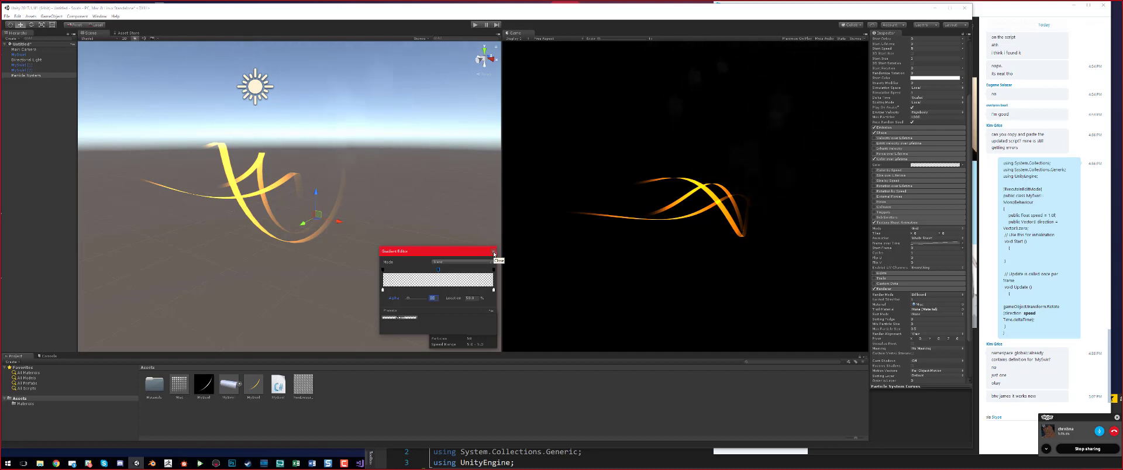
click(494, 254)
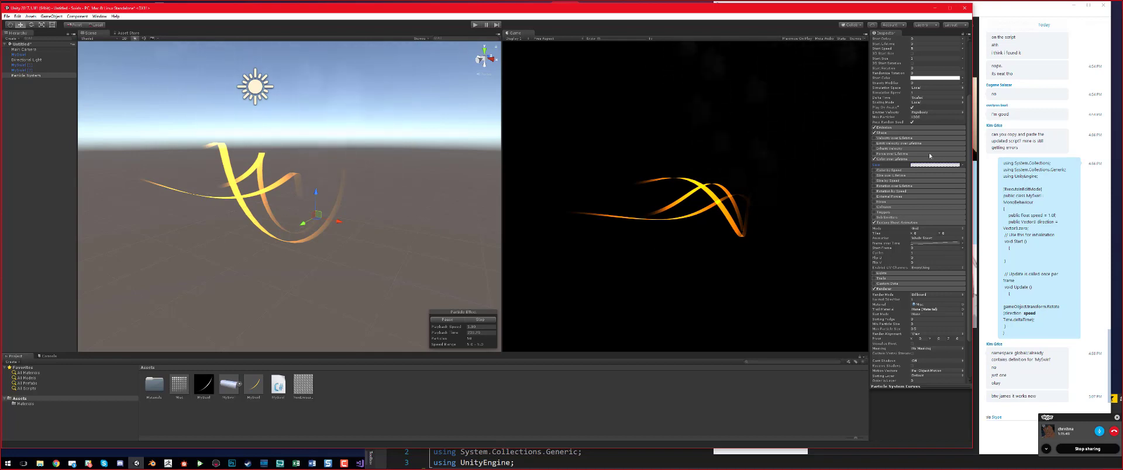
Step: Shorten the mist particles' Start Lifetime and set their Start Size to 3
scroll(351, 151, down, 4)
scroll(316, 181, up, 5)
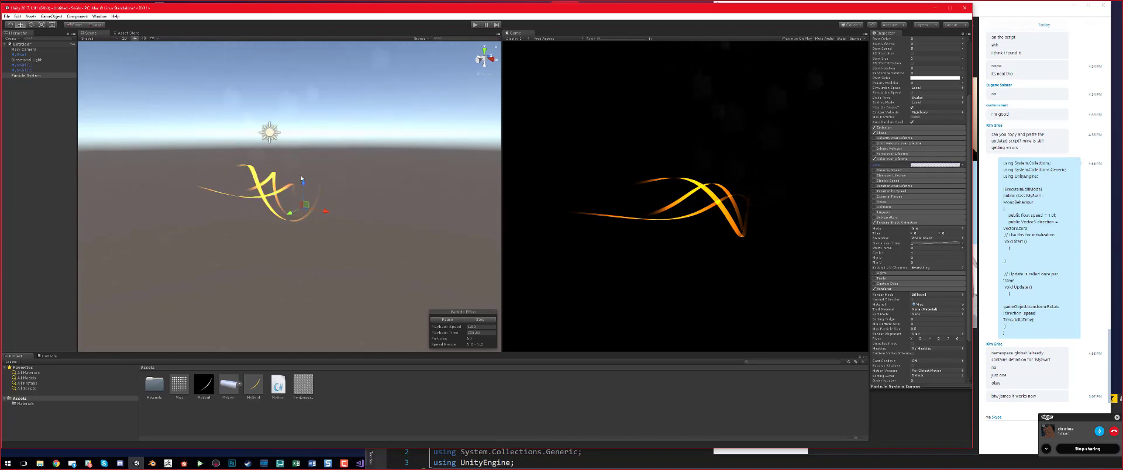
scroll(917, 241, up, 3)
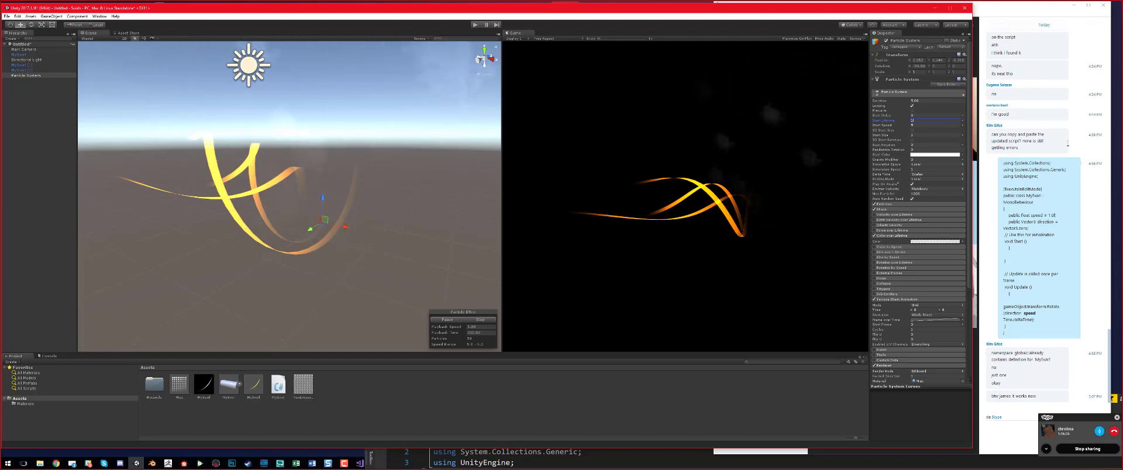
scroll(387, 174, down, 5)
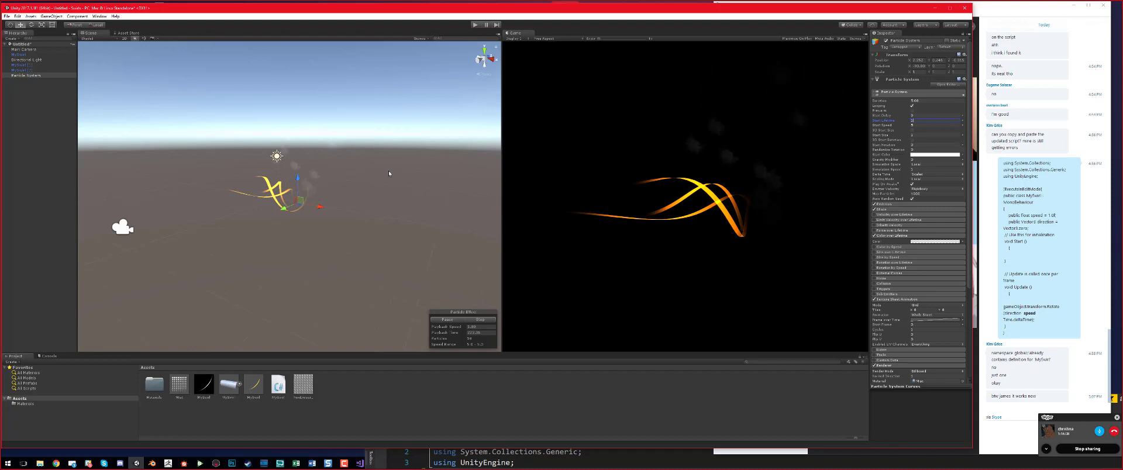
scroll(389, 174, up, 6)
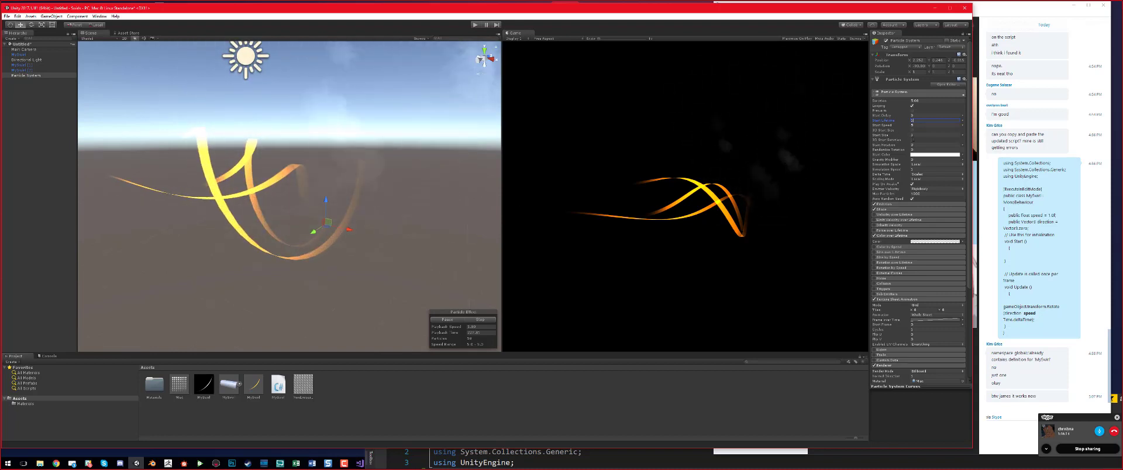
click(919, 134)
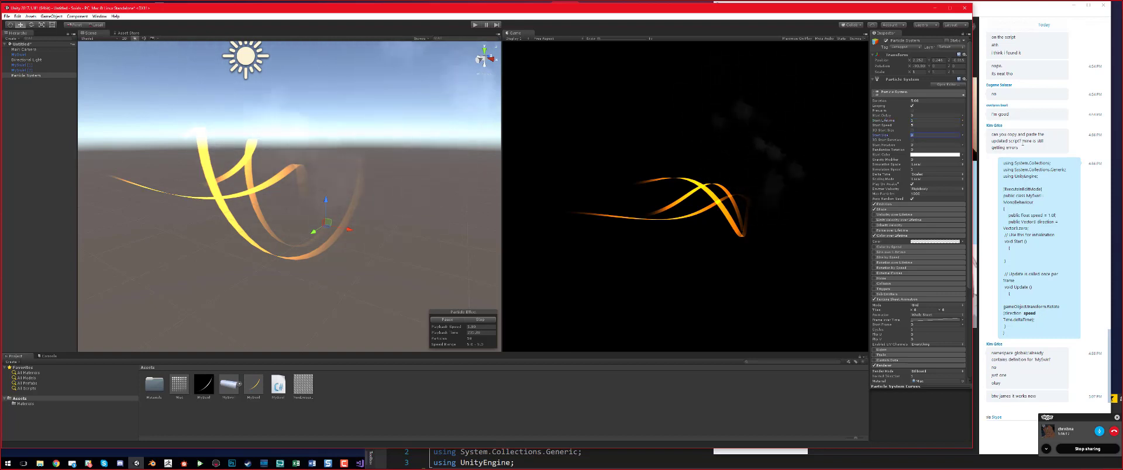
text(3)
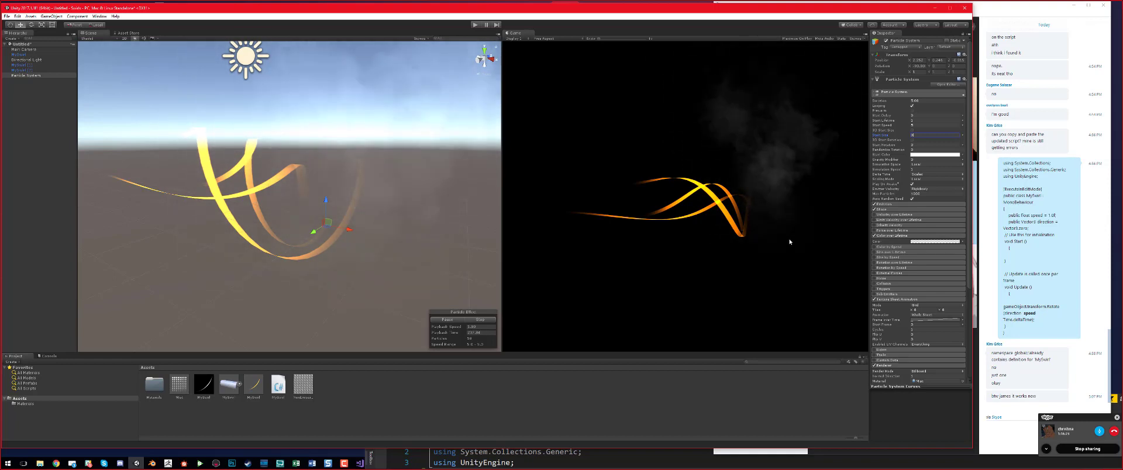
scroll(299, 166, down, 8)
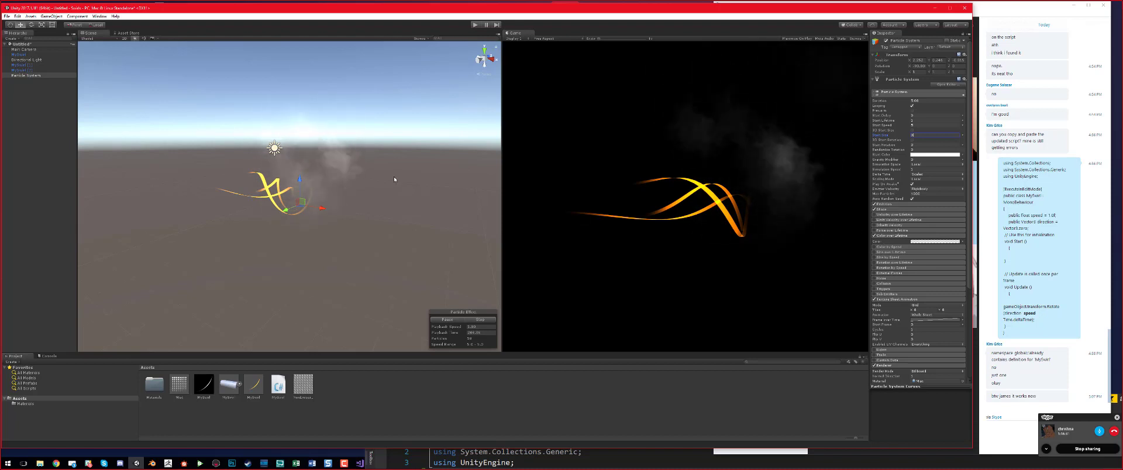
scroll(287, 226, up, 3)
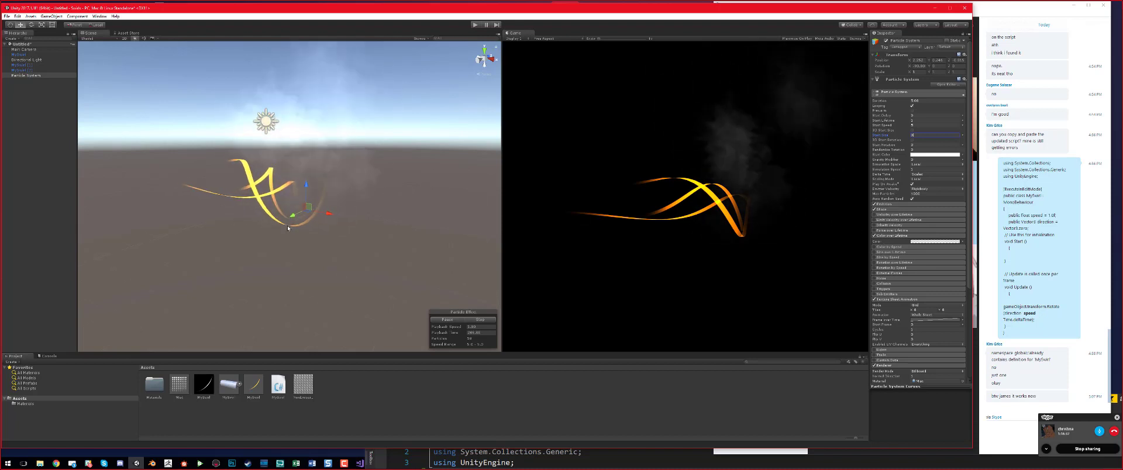
Step: Expand the particle system's Shape module and rotate the emitter so its cone points sideways along the swirl's length
click(897, 209)
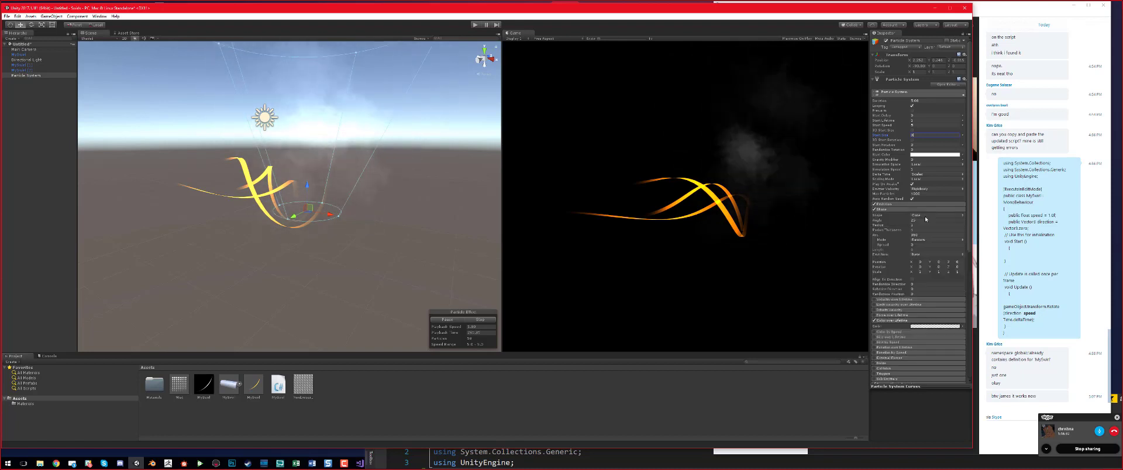
scroll(293, 207, down, 3)
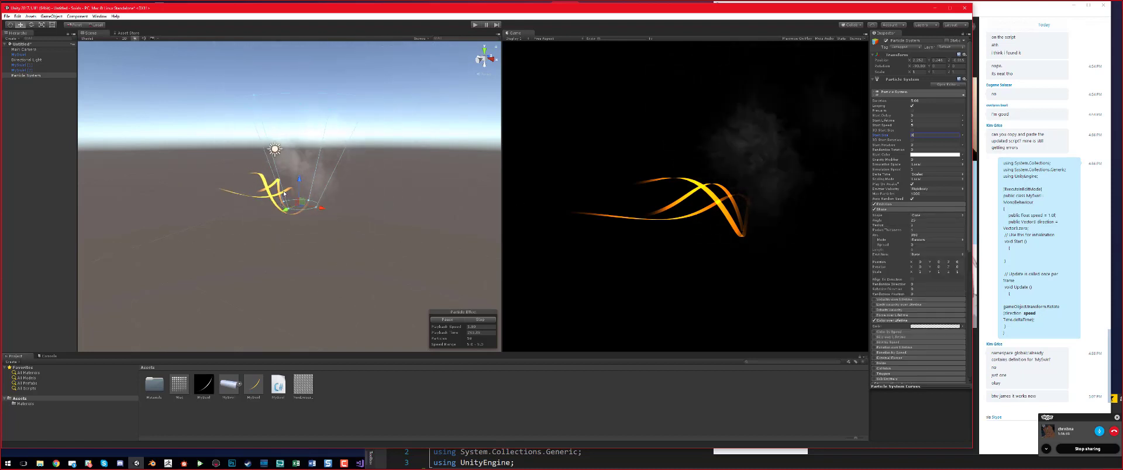
mouse_move(353, 196)
middle_down()
mouse_move(353, 237)
mouse_move(353, 197)
middle_up()
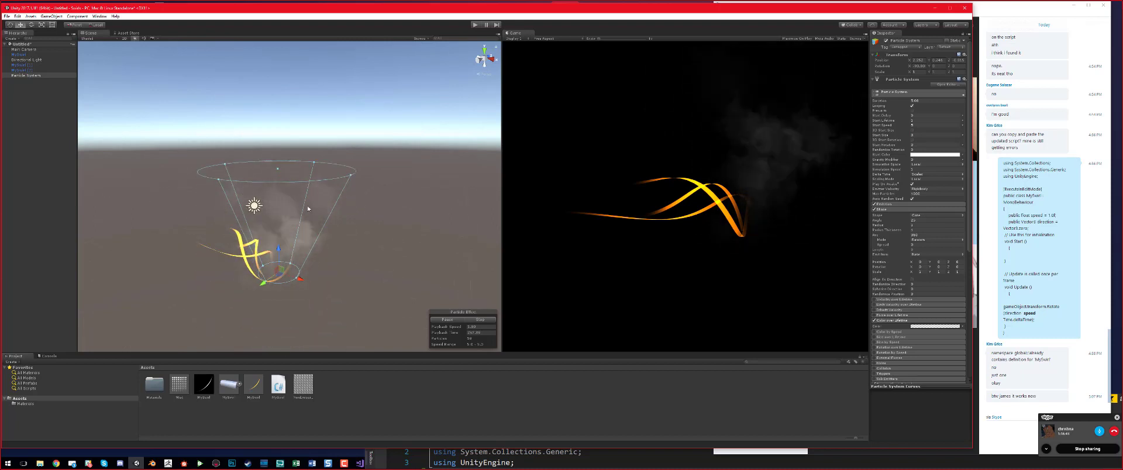
scroll(292, 240, up, 3)
middle_drag(306, 260, 352, 251)
scroll(304, 231, up, 2)
key(e)
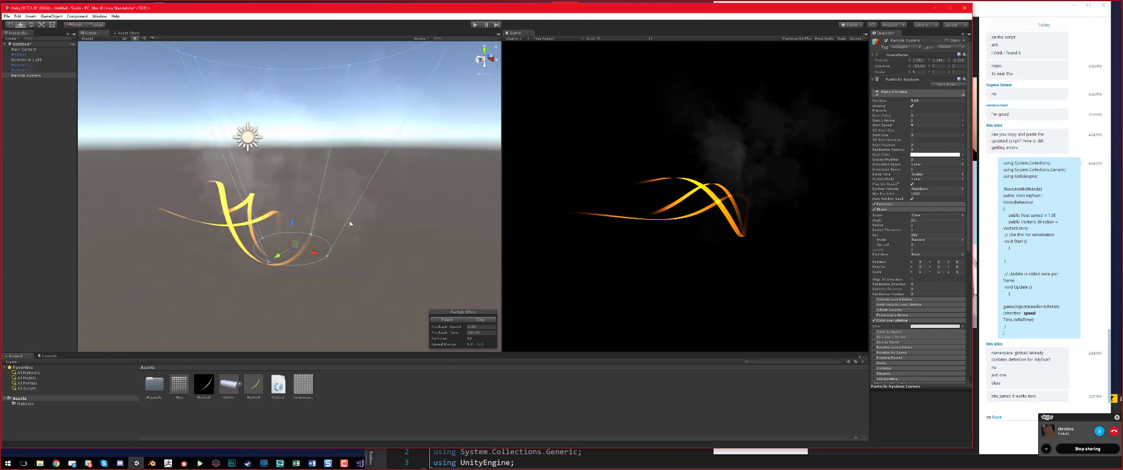
drag(304, 231, 256, 178)
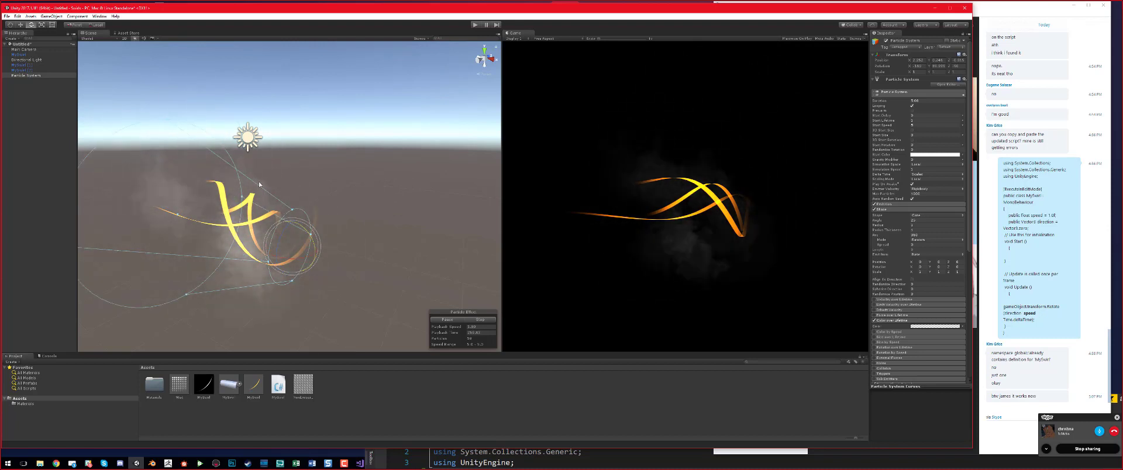
Step: Set the emitter cone's Angle to 0 and the particles' Start Lifetime to 2
scroll(286, 255, up, 2)
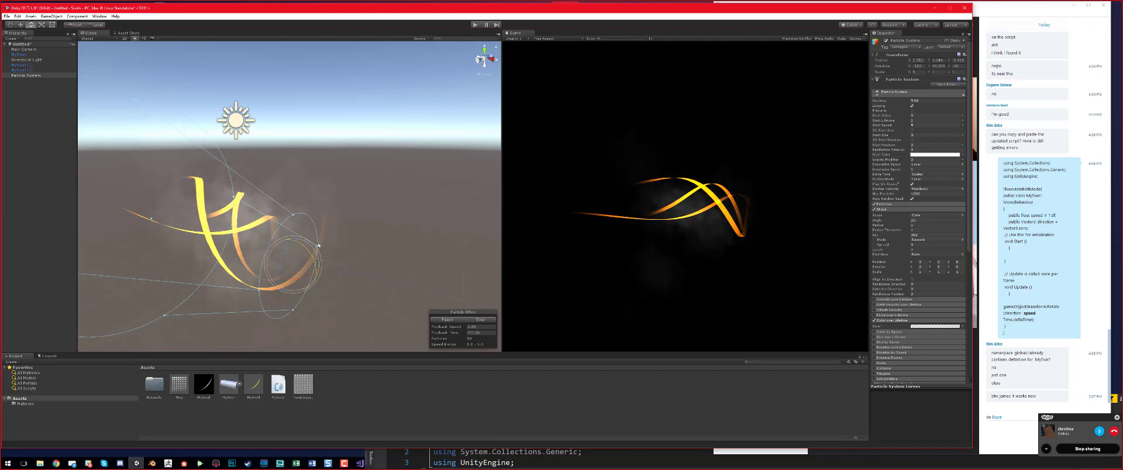
alt+drag(368, 245, 405, 228)
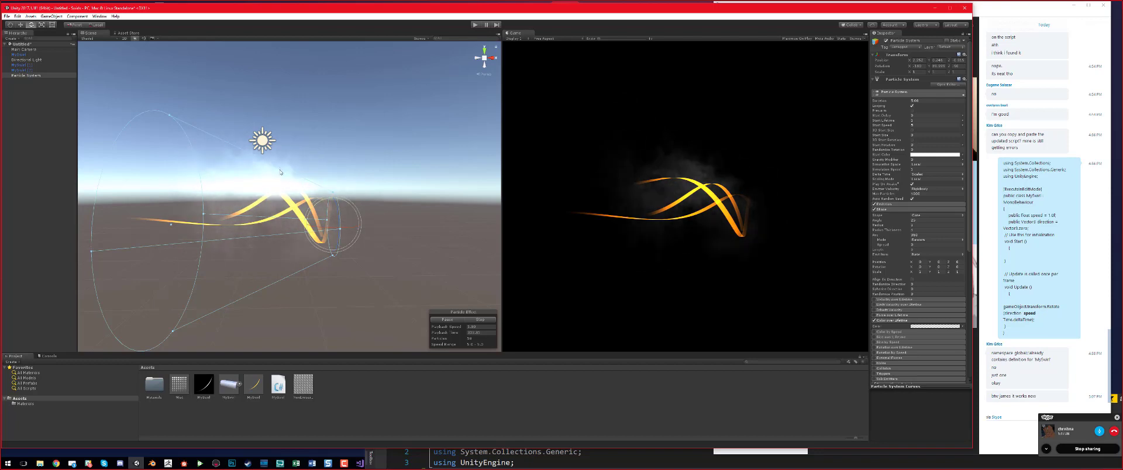
scroll(329, 203, down, 3)
alt+drag(339, 208, 201, 169)
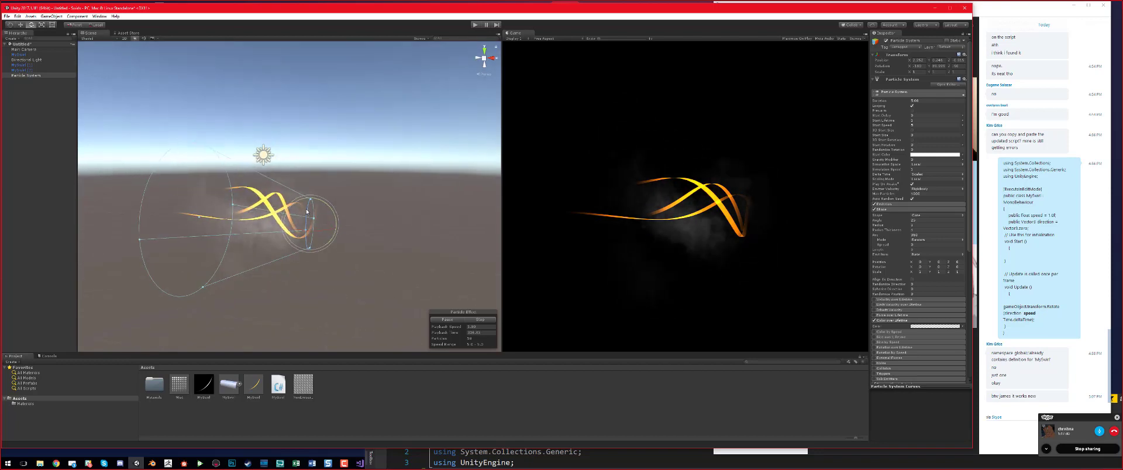
scroll(382, 236, up, 4)
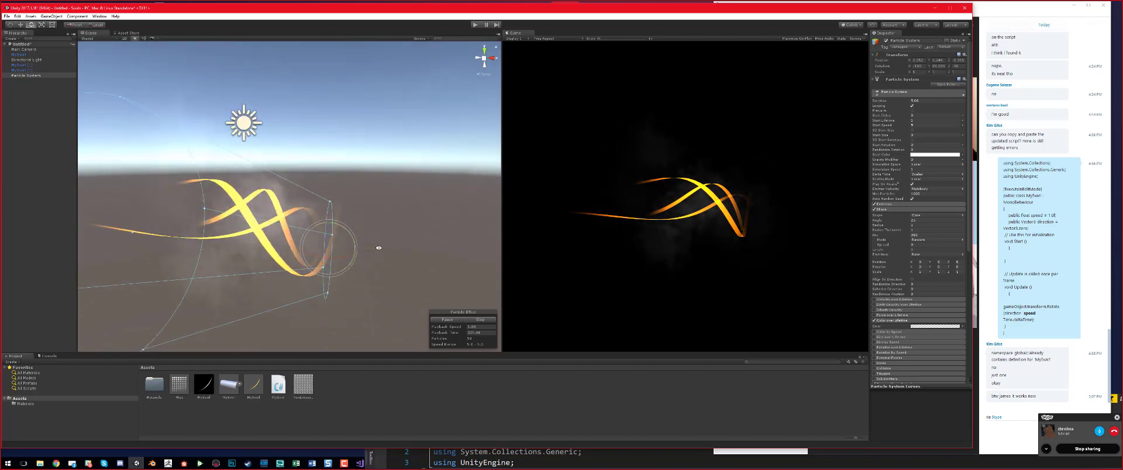
alt+drag(378, 248, 421, 243)
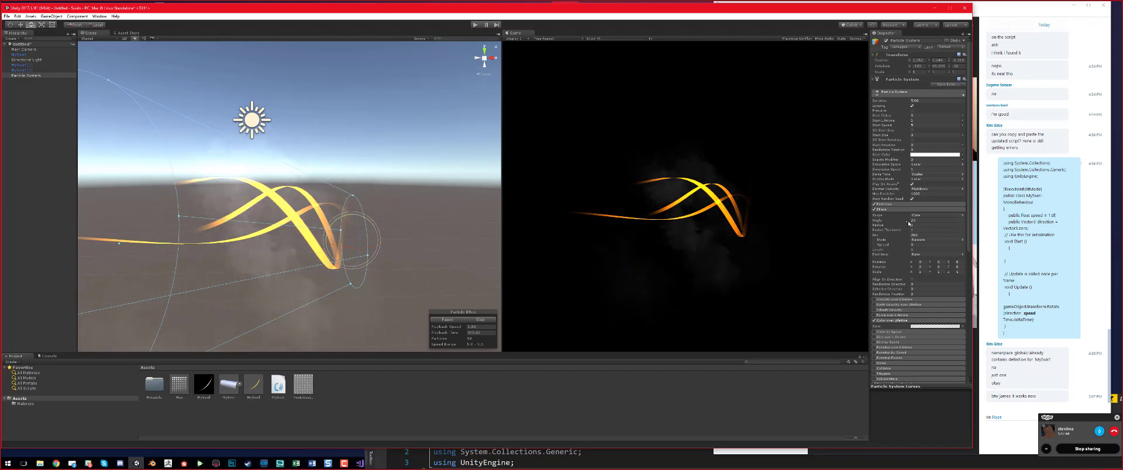
drag(903, 221, 896, 221)
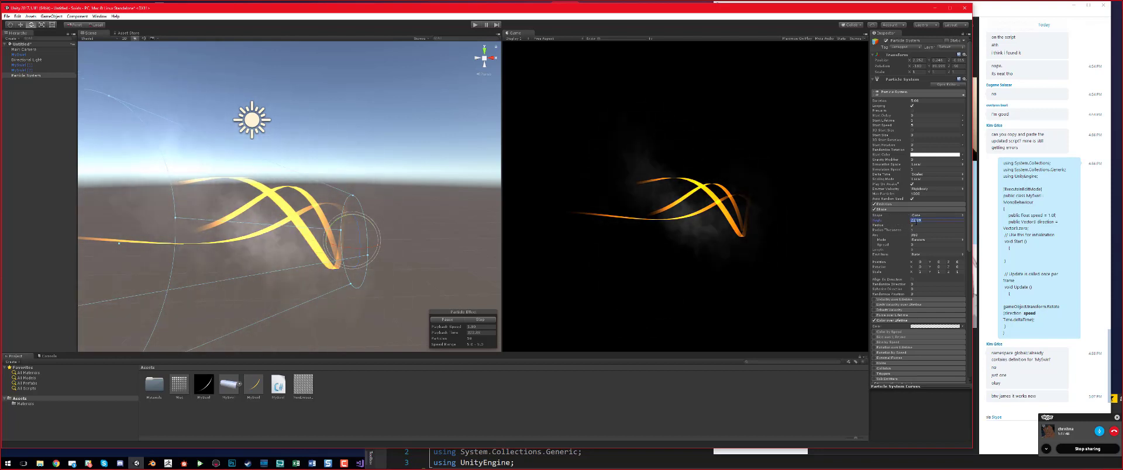
click(915, 221)
text(0)
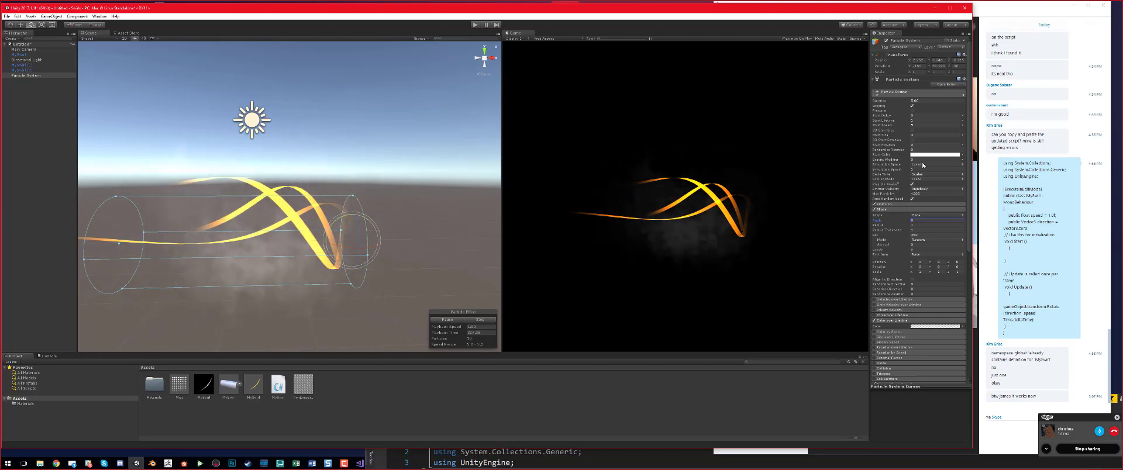
click(933, 120)
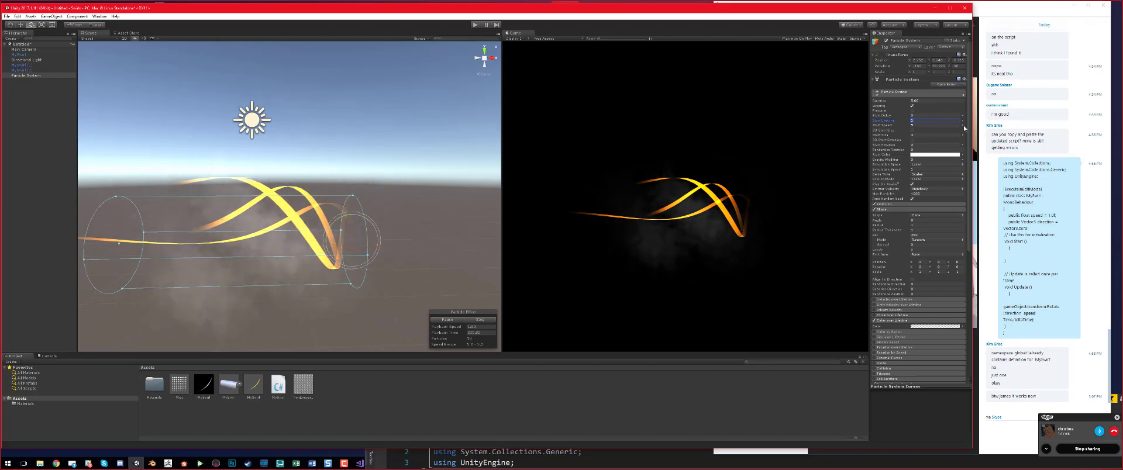
text(2)
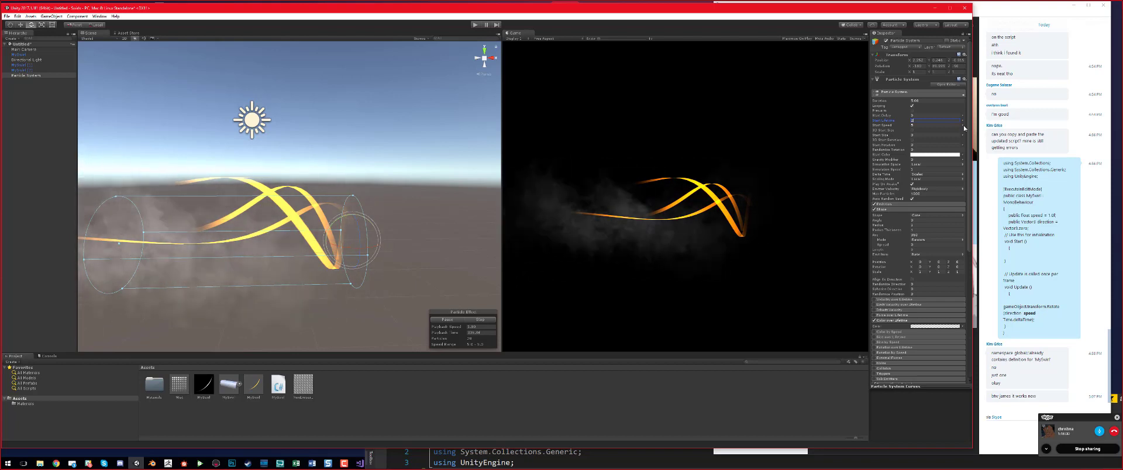
Step: Set the mist particles' Start Lifetime to 1.5, then test emission Rate over Time at 100 and 1000 before reducing it to a low rate
text(.5)
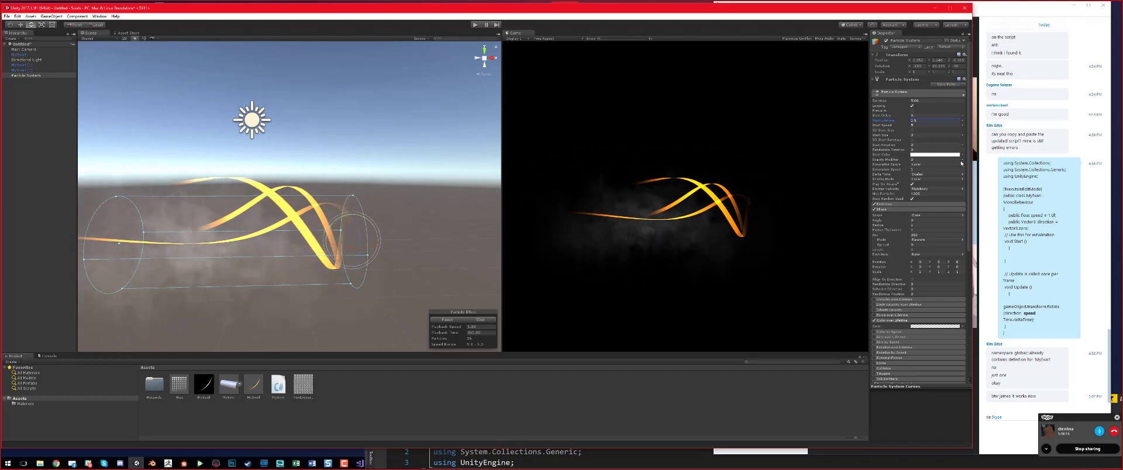
click(895, 204)
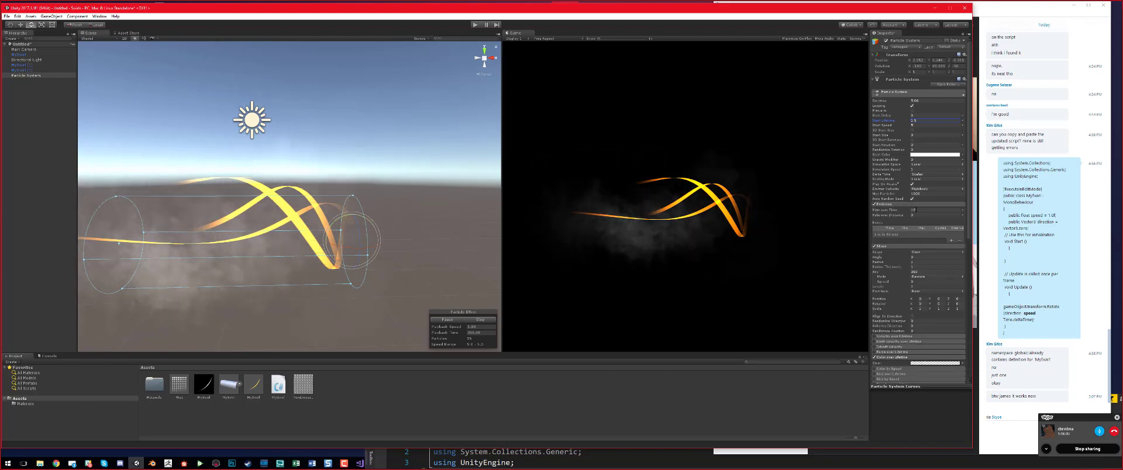
click(915, 210)
text(100)
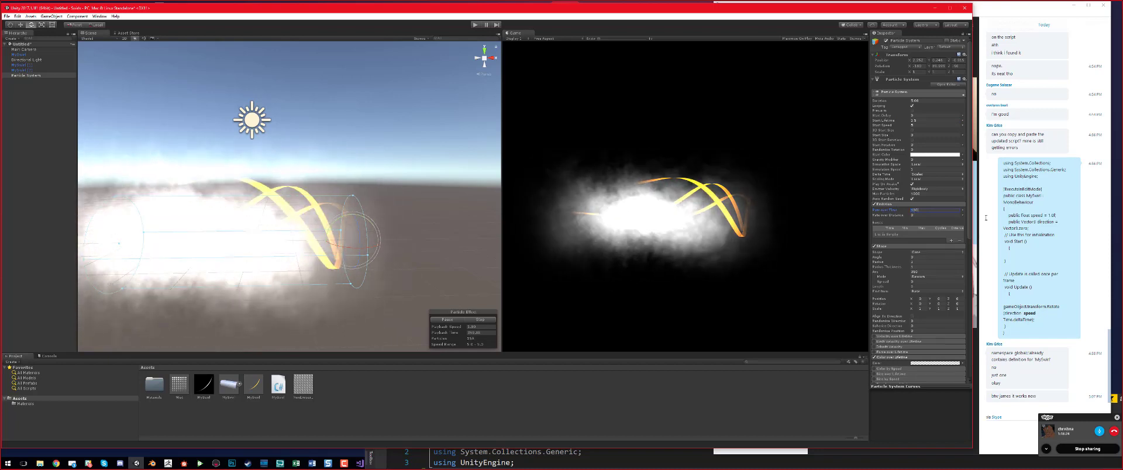
text(0)
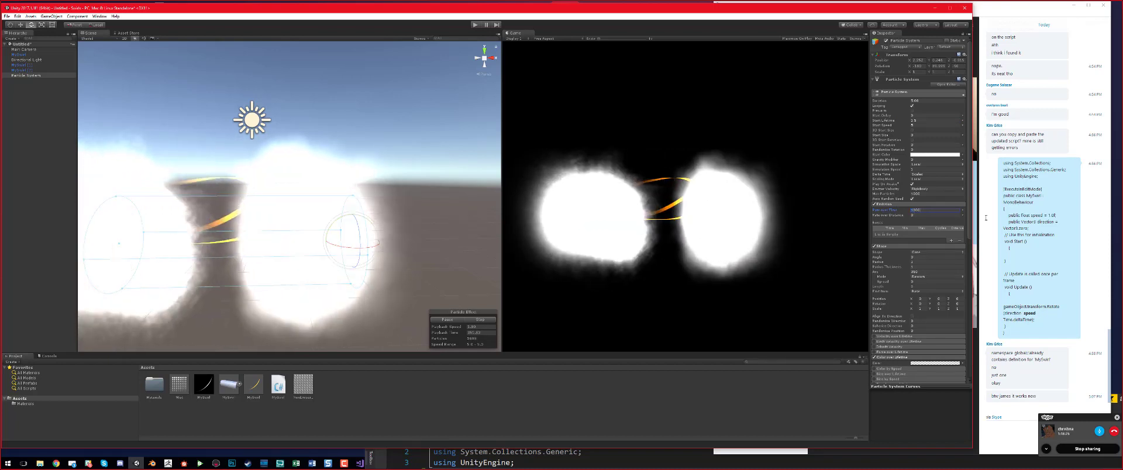
key(BackSpace)
key(BackSpace)
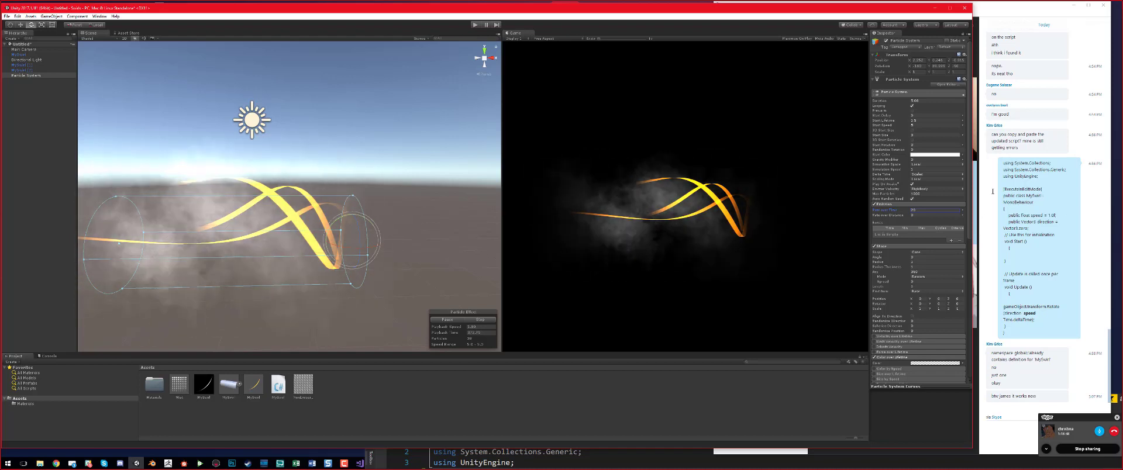
click(918, 211)
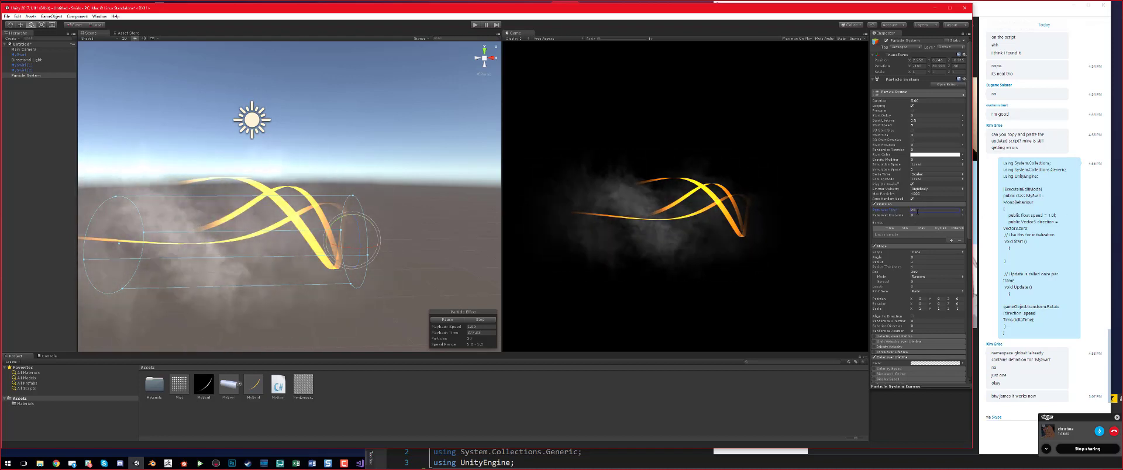
double_click(917, 210)
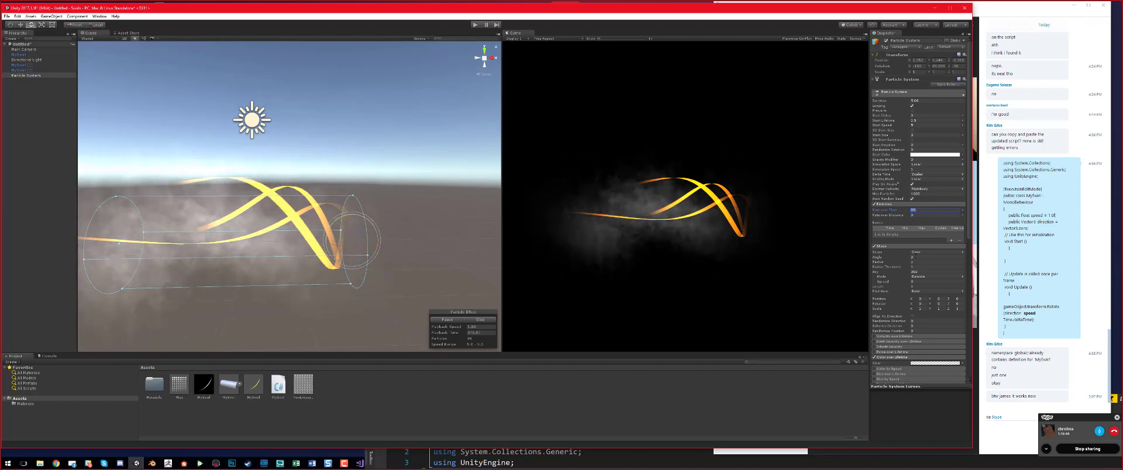
Step: Open the Color over Lifetime gradient and try orange on its end color key before settling on a bright blue
scroll(918, 257, down, 3)
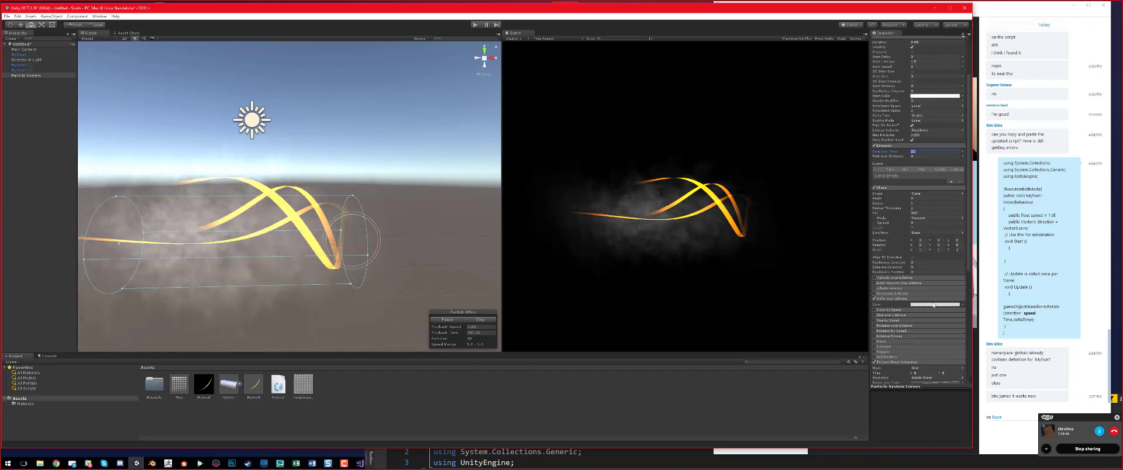
click(933, 304)
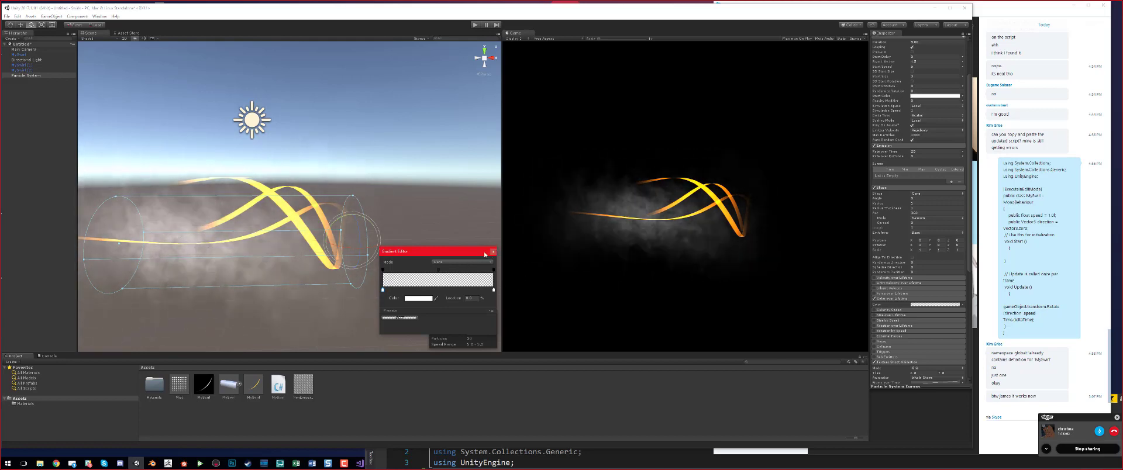
drag(484, 254, 473, 115)
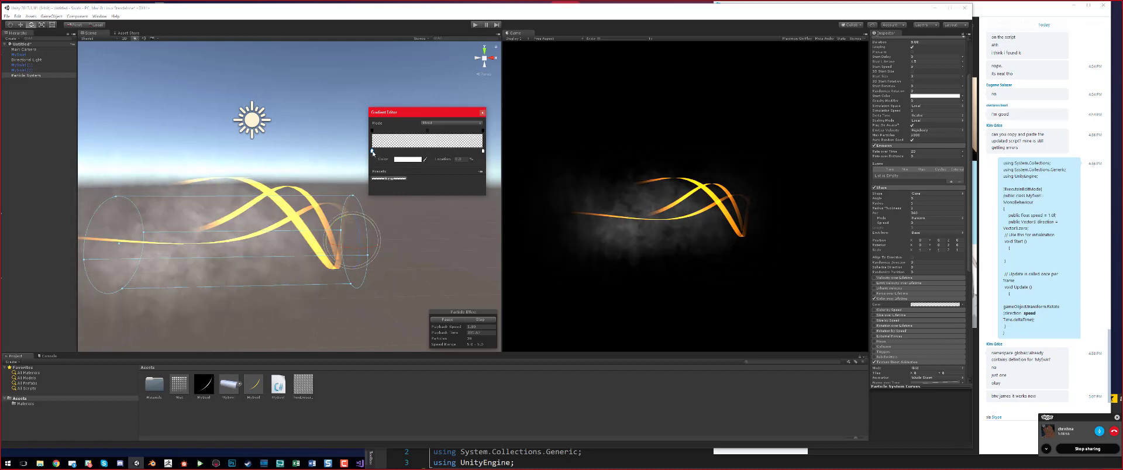
click(482, 152)
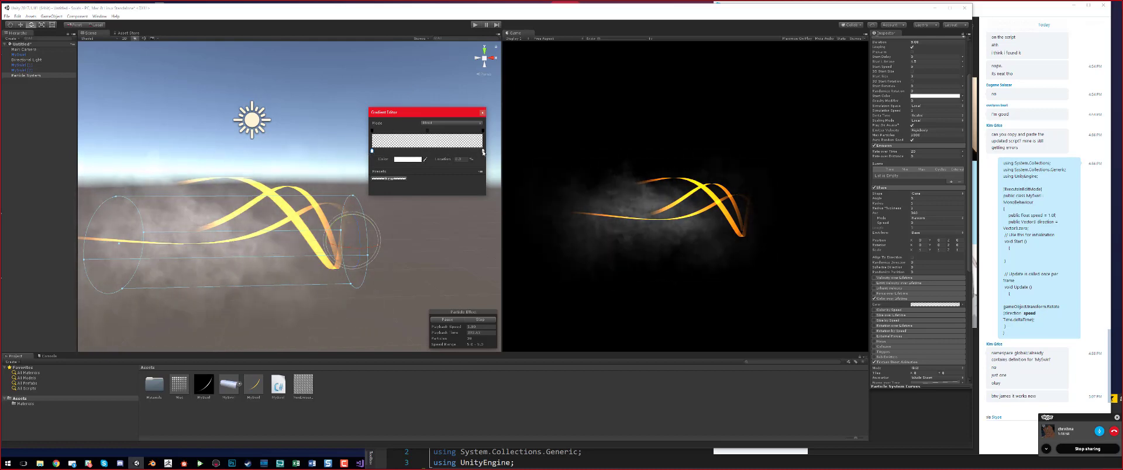
click(415, 160)
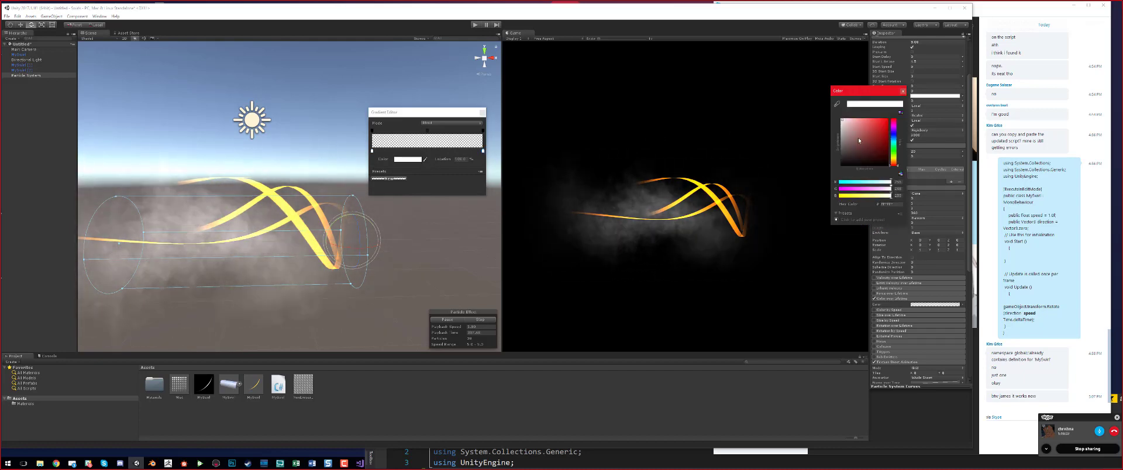
drag(865, 91, 889, 203)
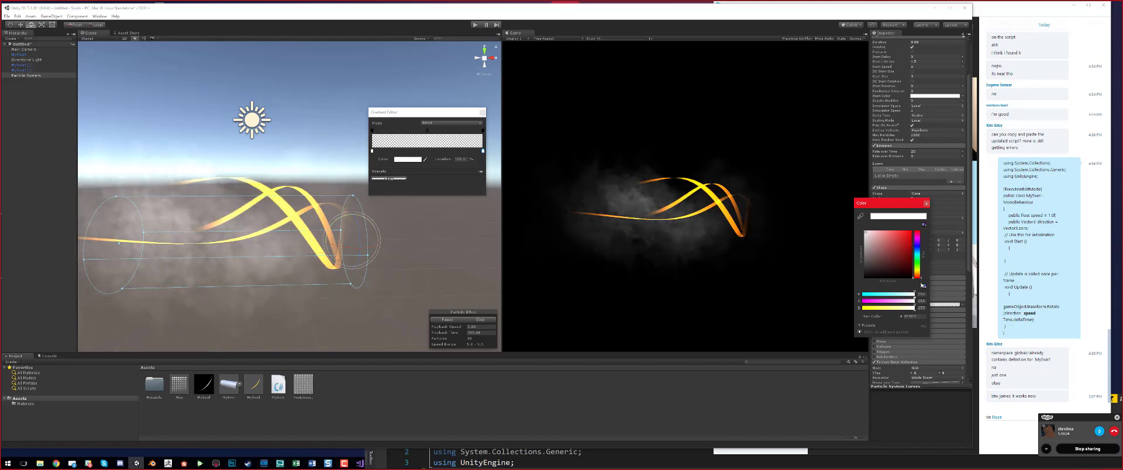
click(917, 275)
drag(894, 260, 941, 204)
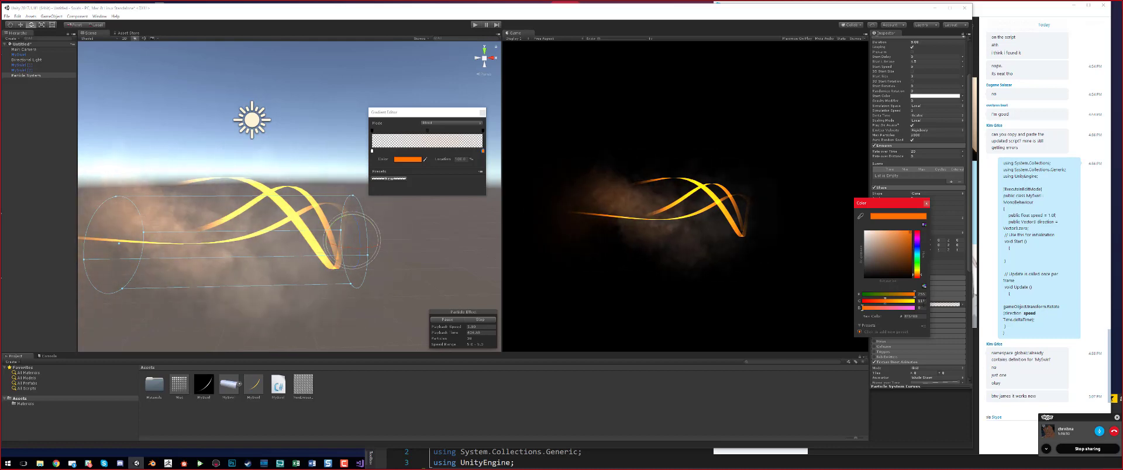
click(917, 255)
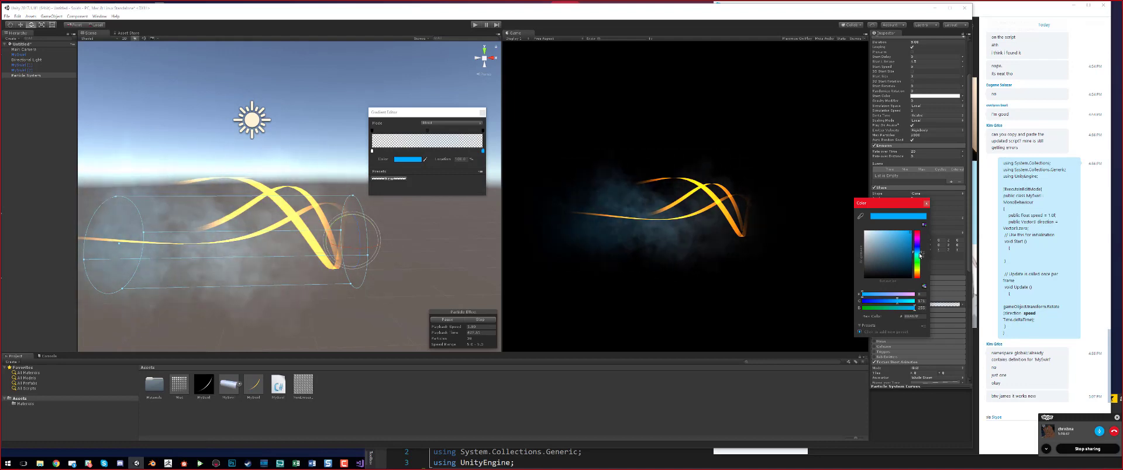
mouse_move(920, 255)
mouse_down()
mouse_move(920, 275)
mouse_move(916, 255)
mouse_up()
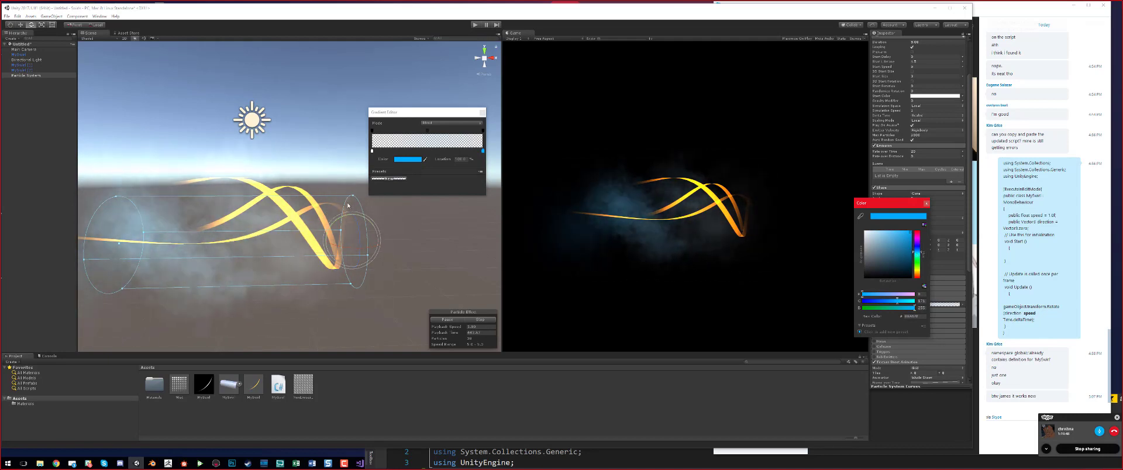
Step: Set the gradient's start color key to orange, then close the color picker and gradient editor
click(372, 150)
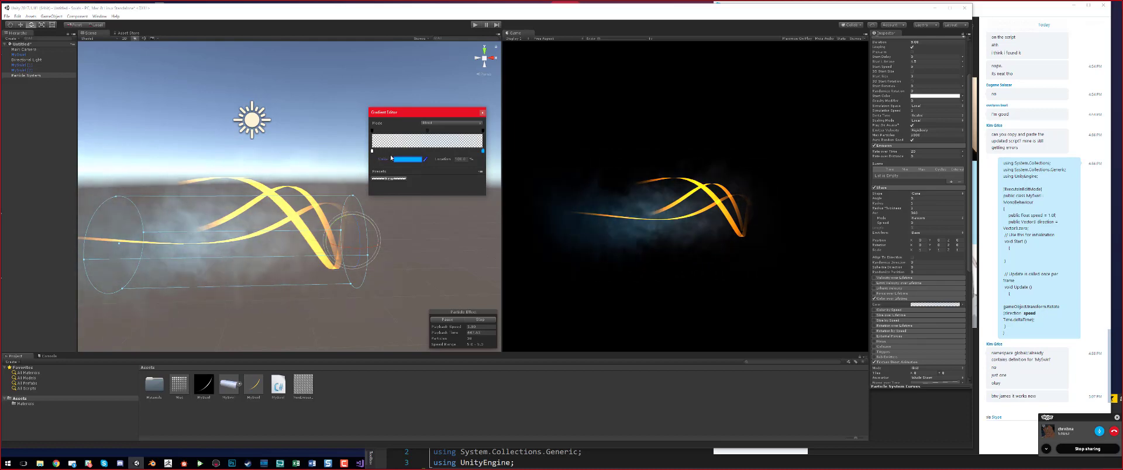
click(403, 159)
click(372, 151)
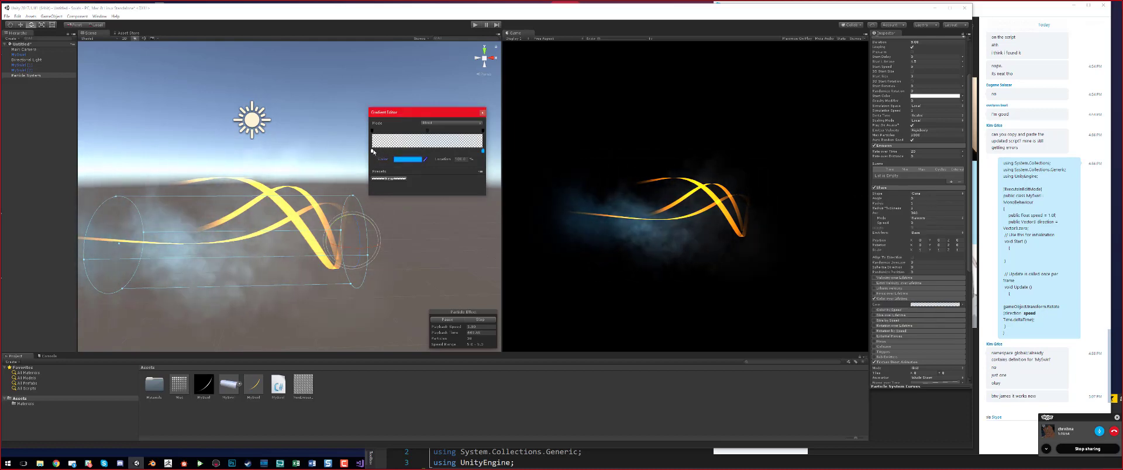
click(373, 151)
click(407, 160)
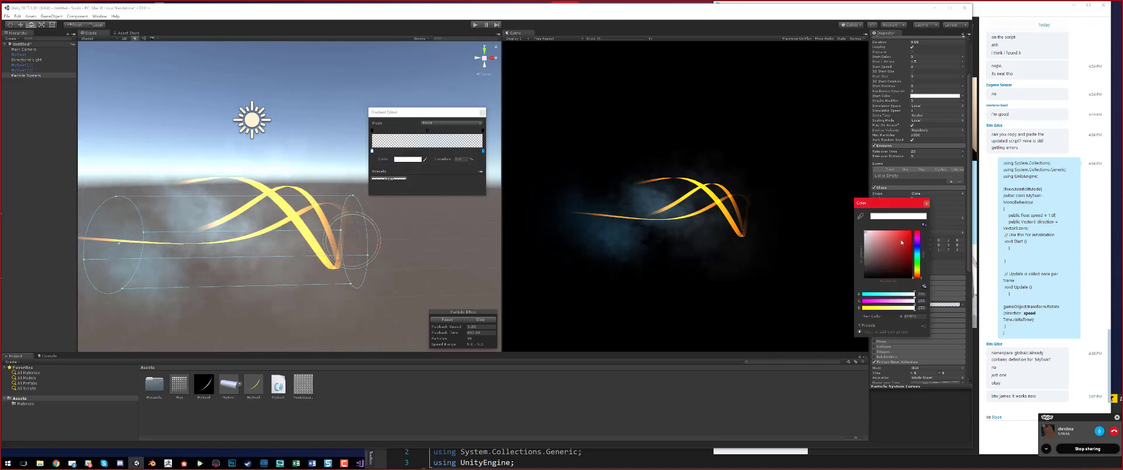
click(920, 258)
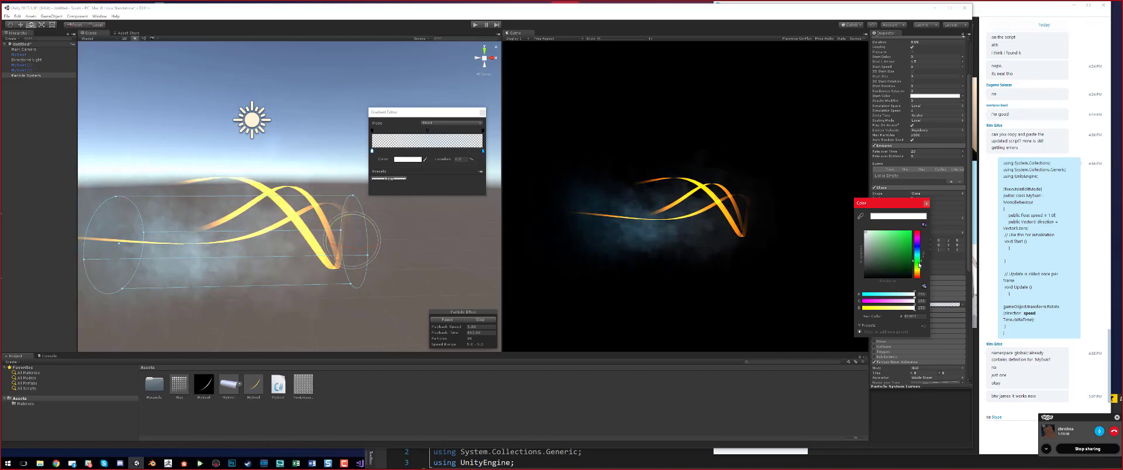
drag(921, 258, 917, 270)
click(910, 232)
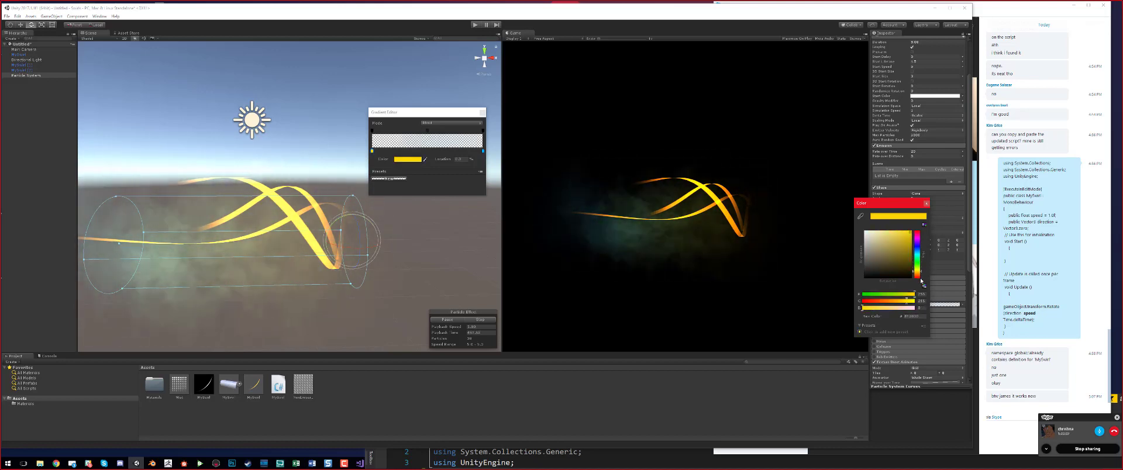
drag(917, 272, 918, 276)
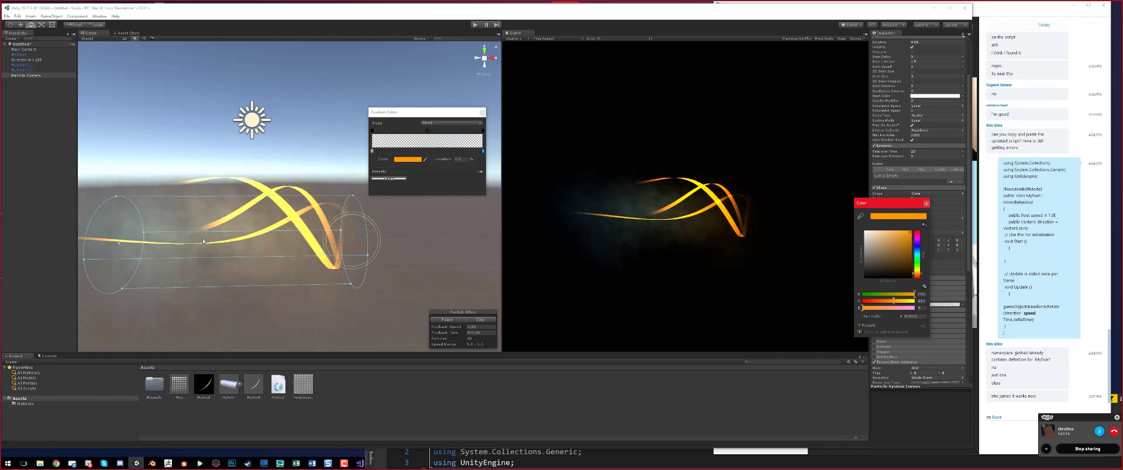
scroll(367, 279, down, 2)
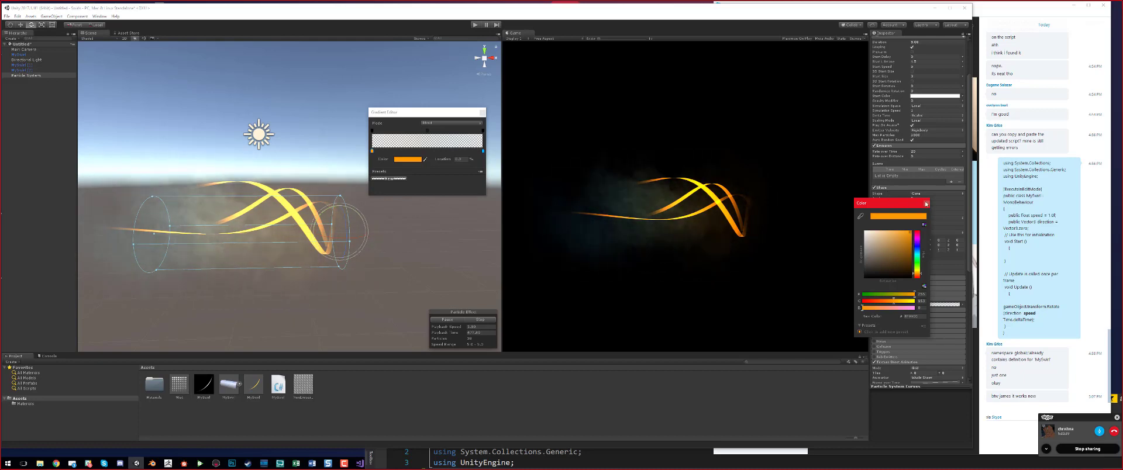
click(928, 204)
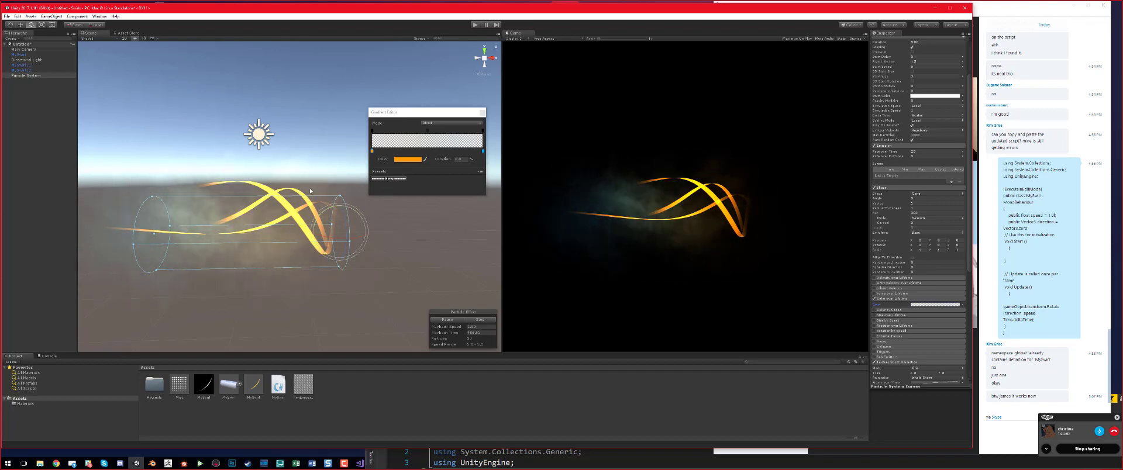
scroll(490, 123, up, 1)
click(491, 123)
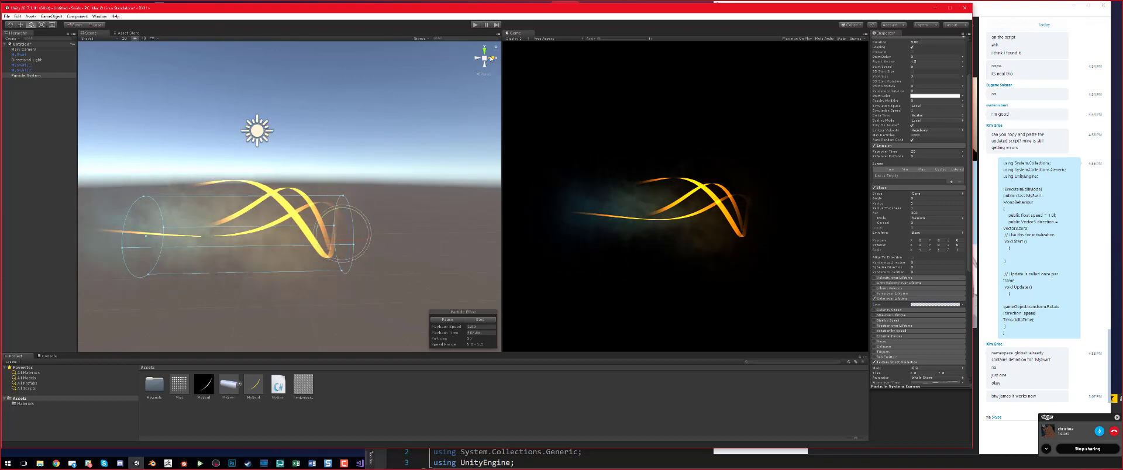
Step: Align the scene view side-on to the swirl and move the particle system slightly upward to center it on the swirl
click(483, 59)
click(495, 58)
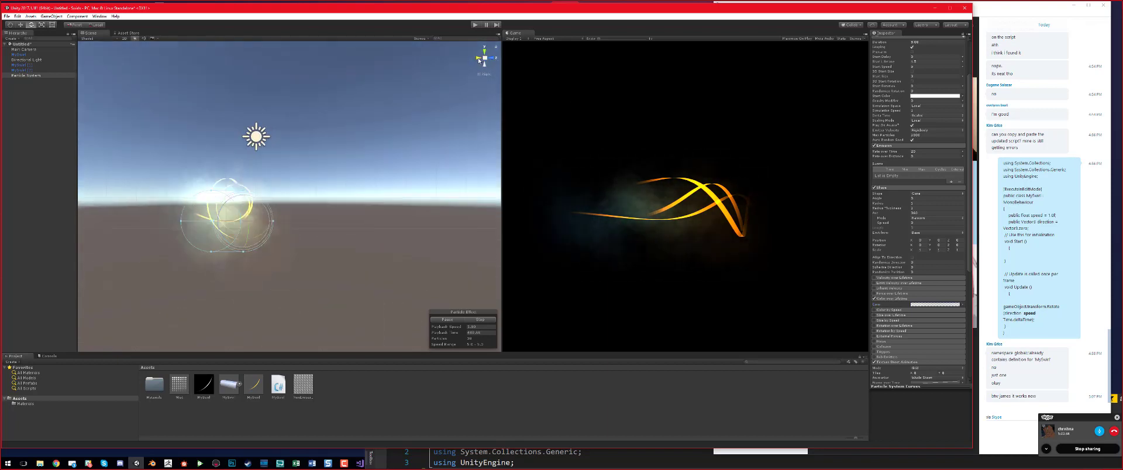
scroll(325, 212, up, 1)
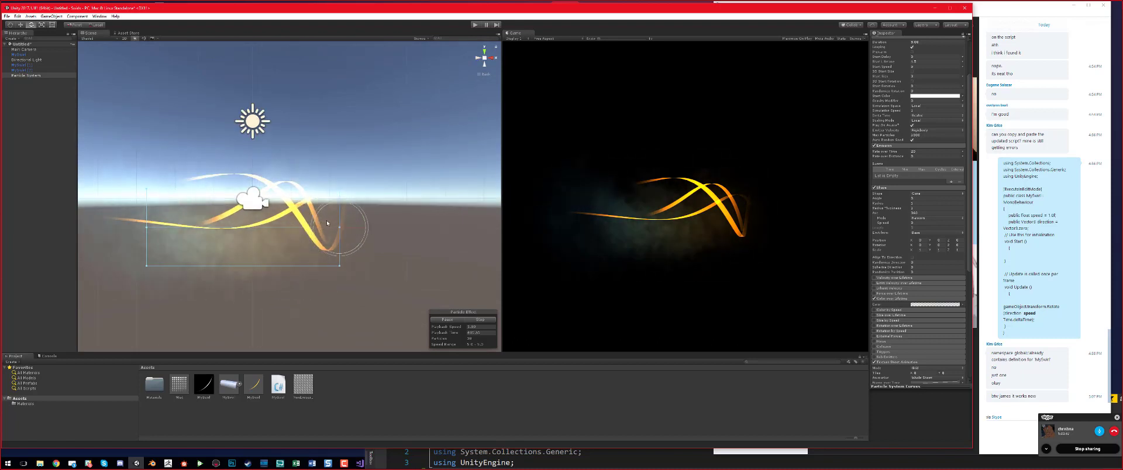
key(w)
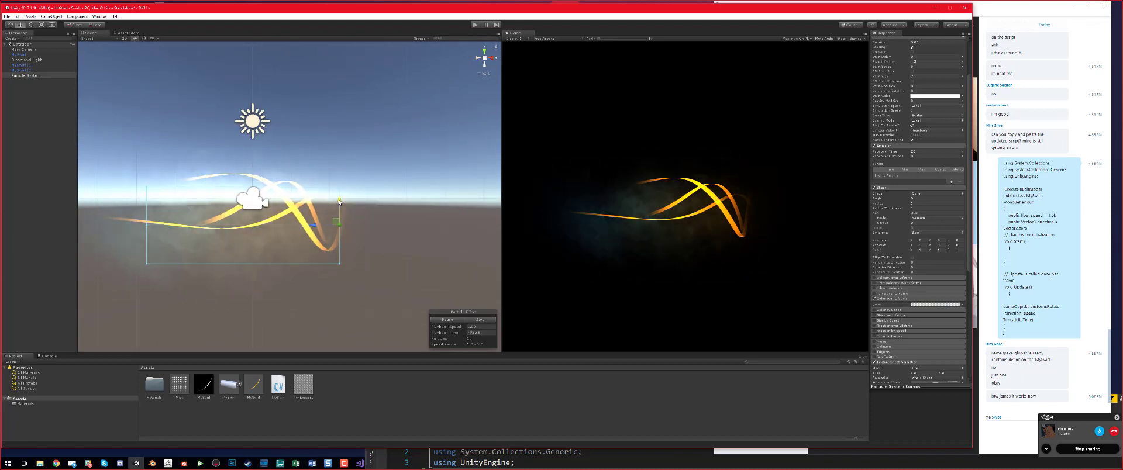
drag(339, 198, 342, 192)
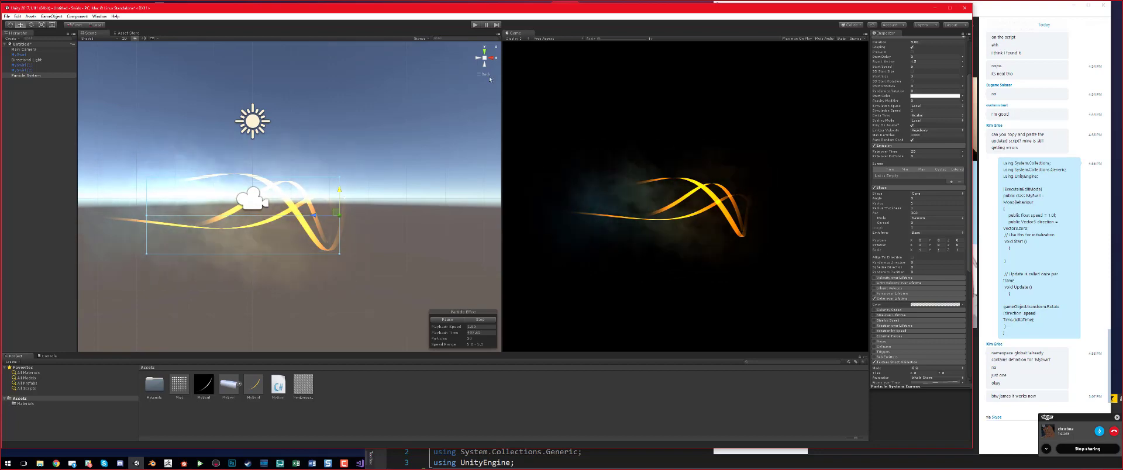
Step: Preview the effect in Play mode, exit it, and shift the particle system along the swirl's length toward its curled end
click(475, 26)
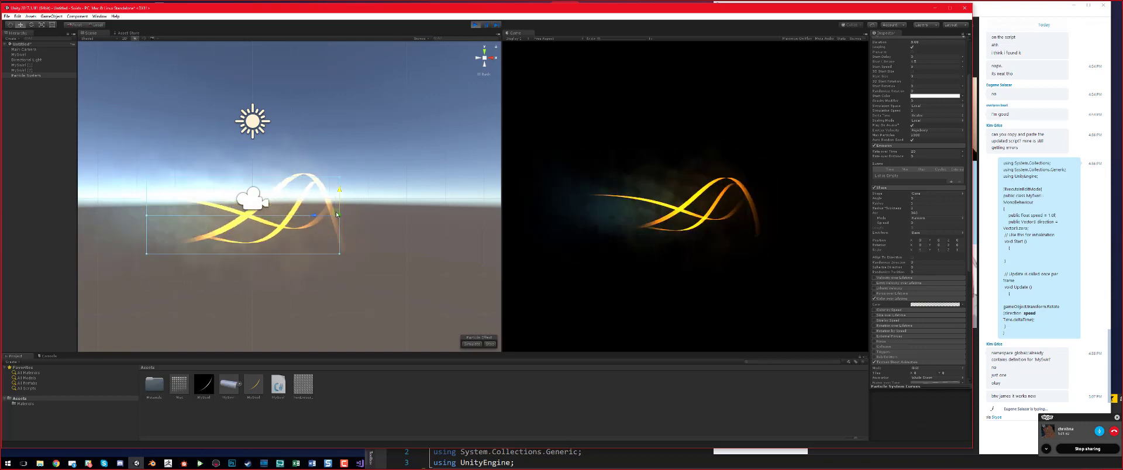
drag(313, 218, 336, 224)
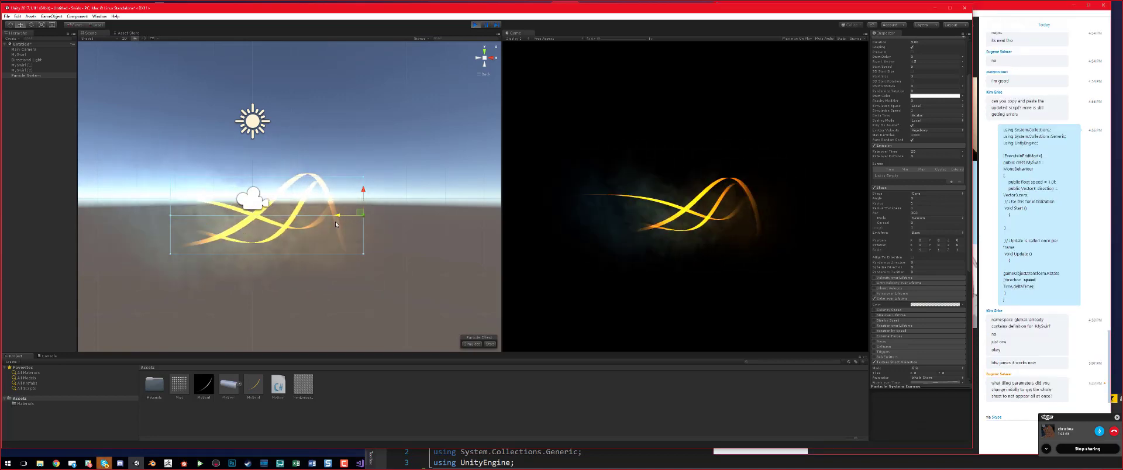
click(474, 25)
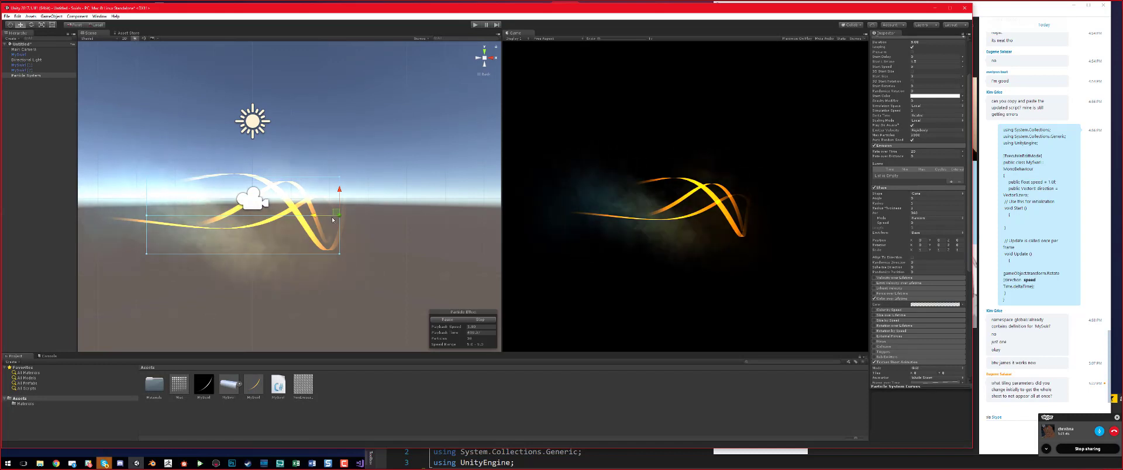
drag(322, 215, 330, 215)
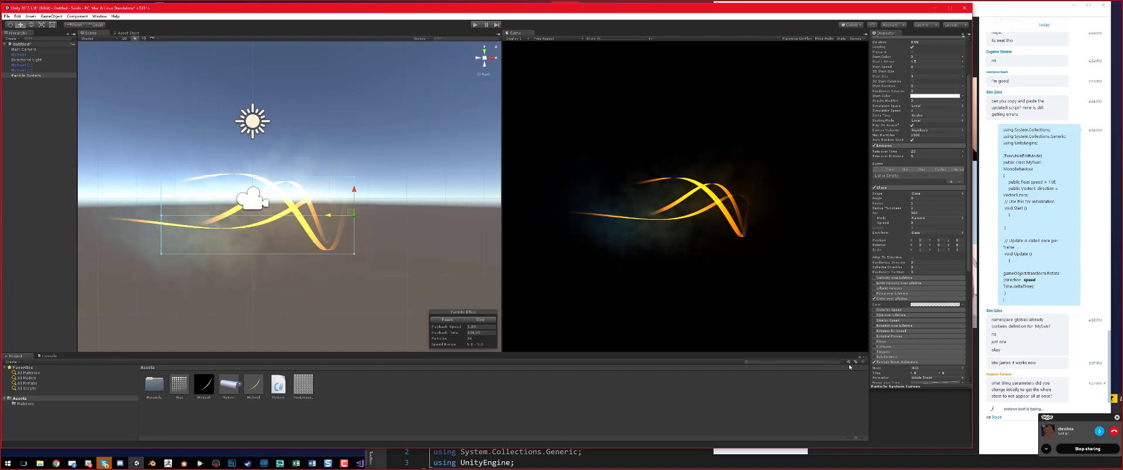
Step: Look over the particle system's lower modules, then move the Unity editor window down to uncover the desktop
scroll(919, 234, down, 5)
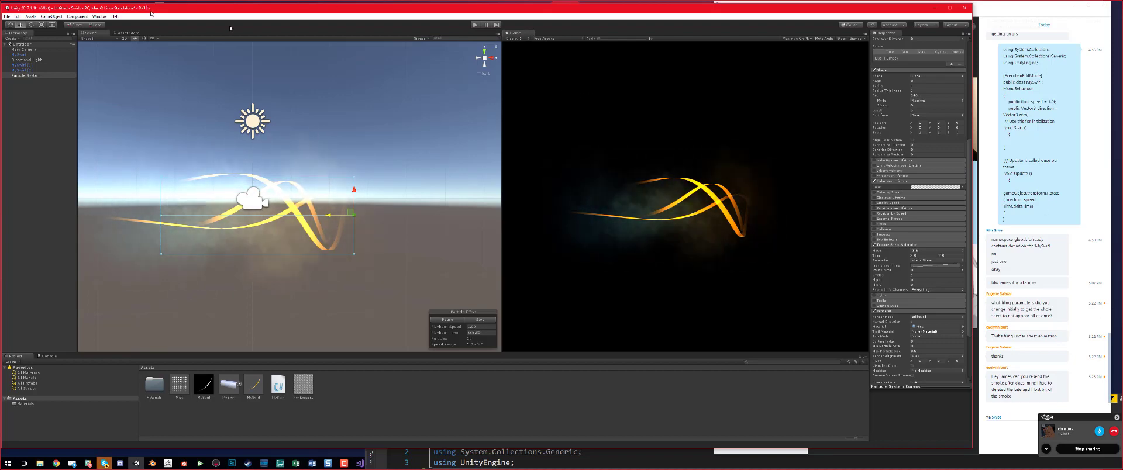
drag(151, 13, 141, 434)
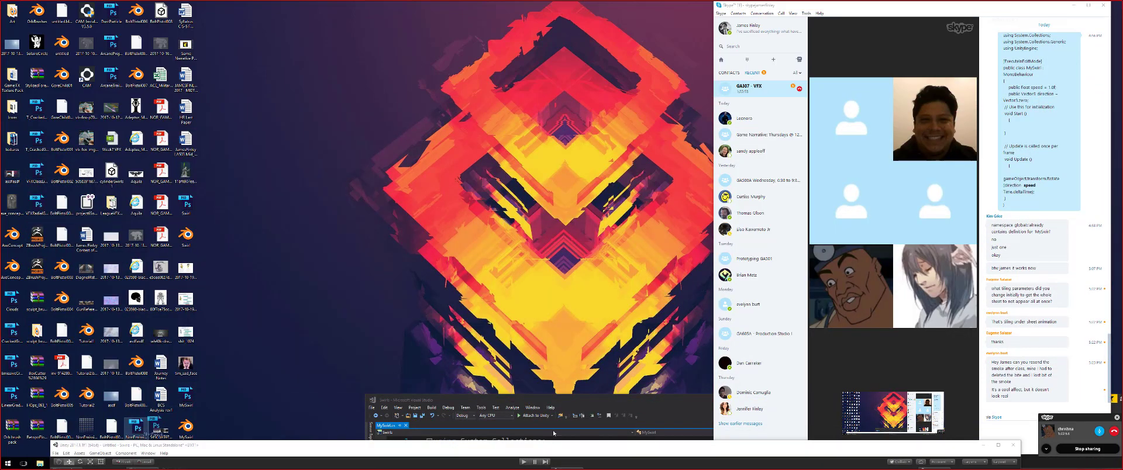
Step: Share the PSD file in the Skype group chat and move the Unity editor window back up over the desktop
drag(1012, 436, 1012, 436)
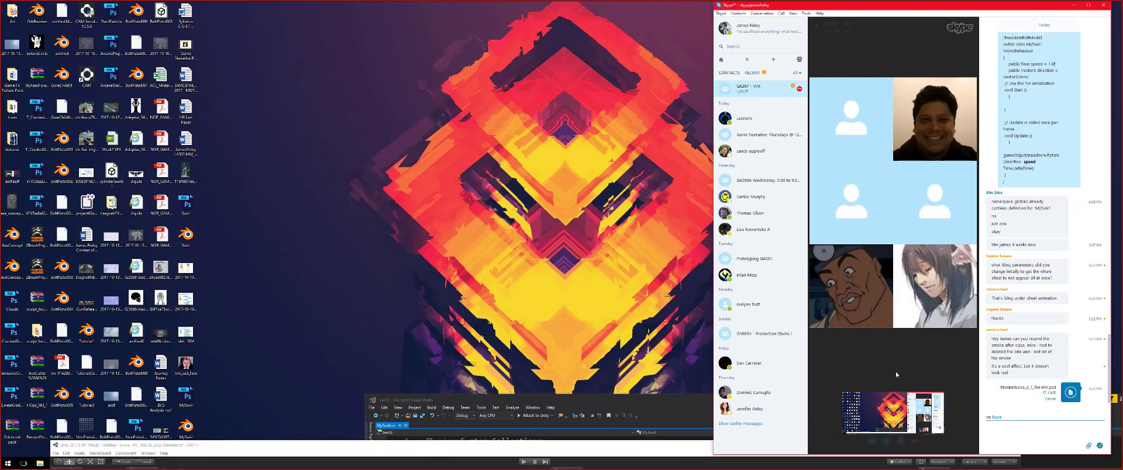
drag(576, 446, 530, 17)
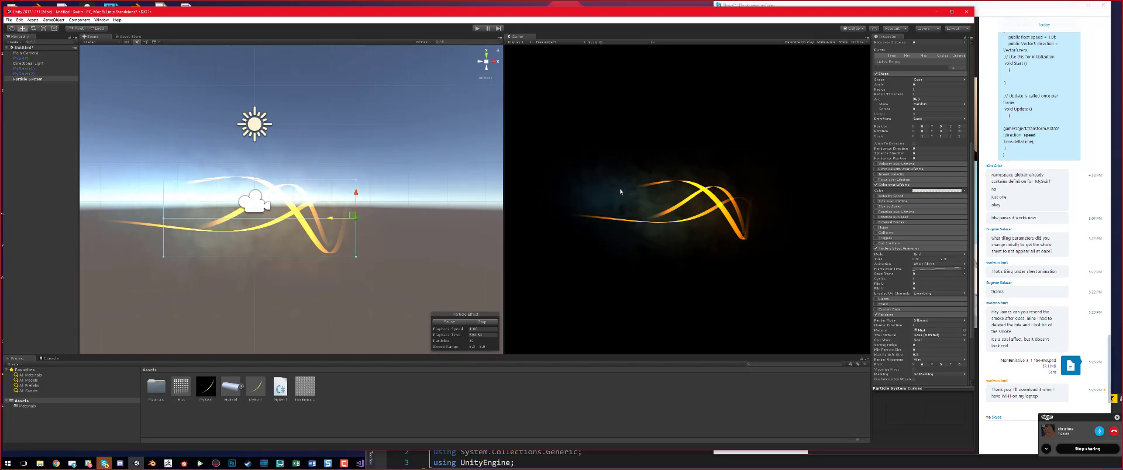
Step: Duplicate the mist particle system and expand the Renderer module of the copy
click(42, 97)
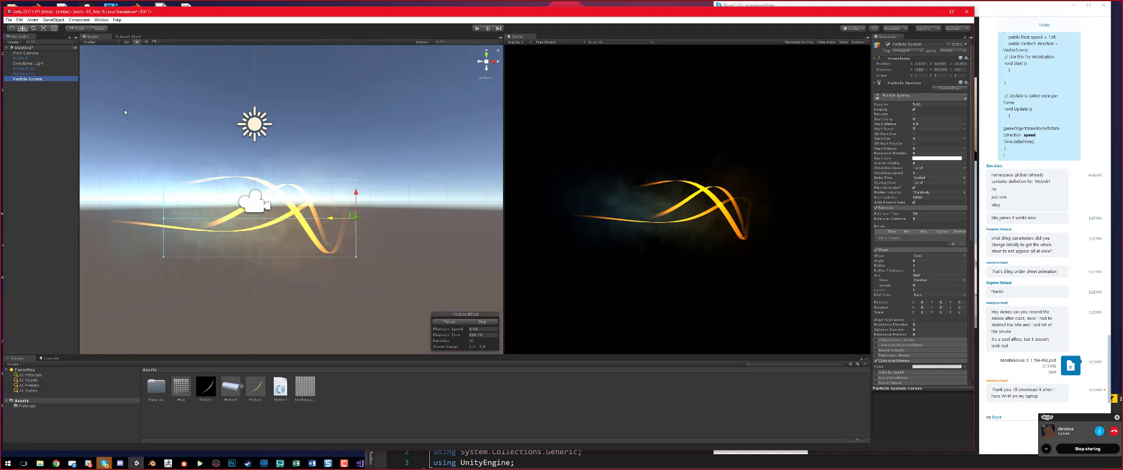
key(ctrl+d)
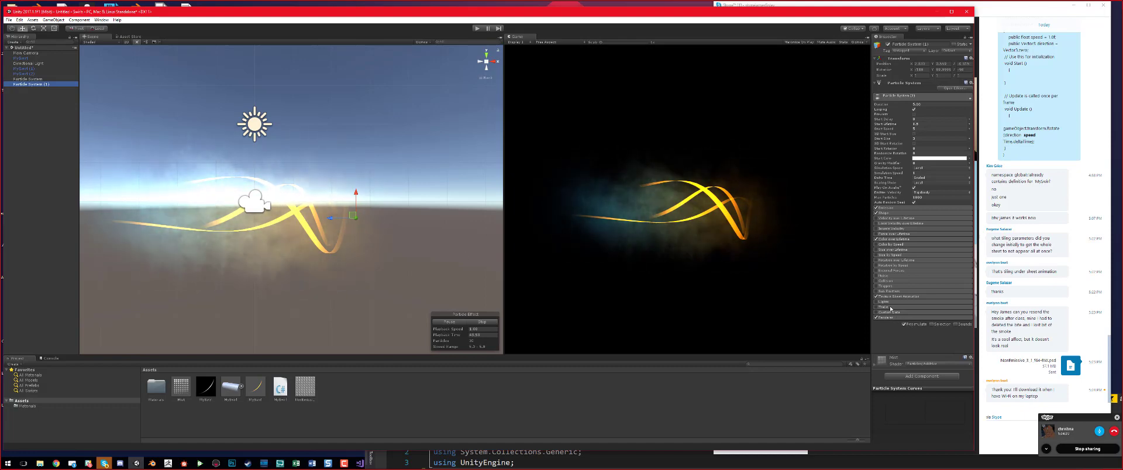
click(886, 318)
scroll(935, 299, down, 3)
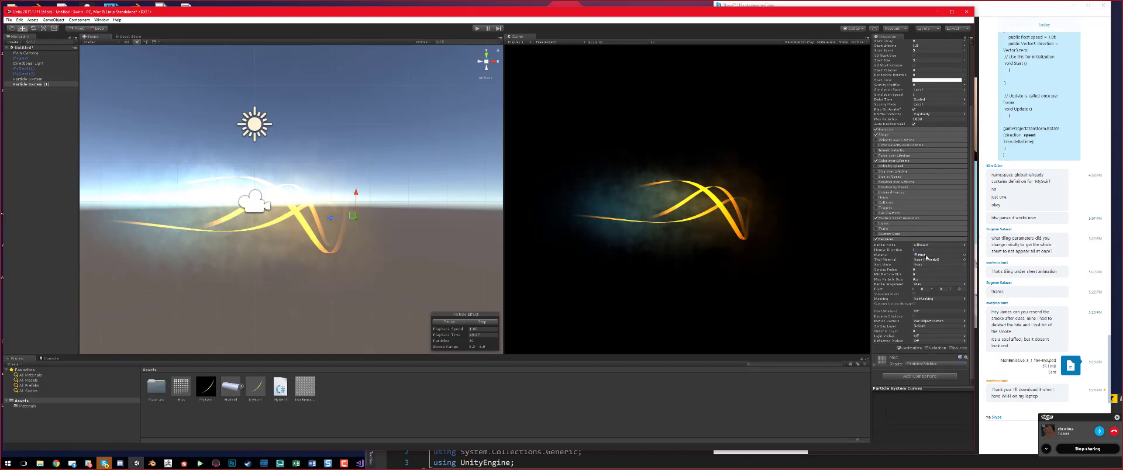
Step: Set the duplicated particle system's renderer material to Default-Particle and turn off its Texture Sheet Animation module
click(922, 256)
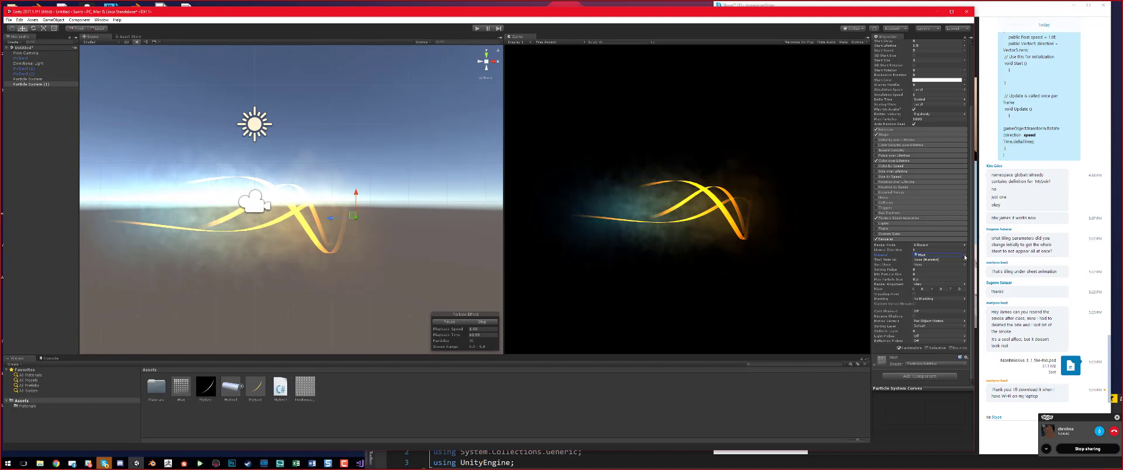
click(964, 255)
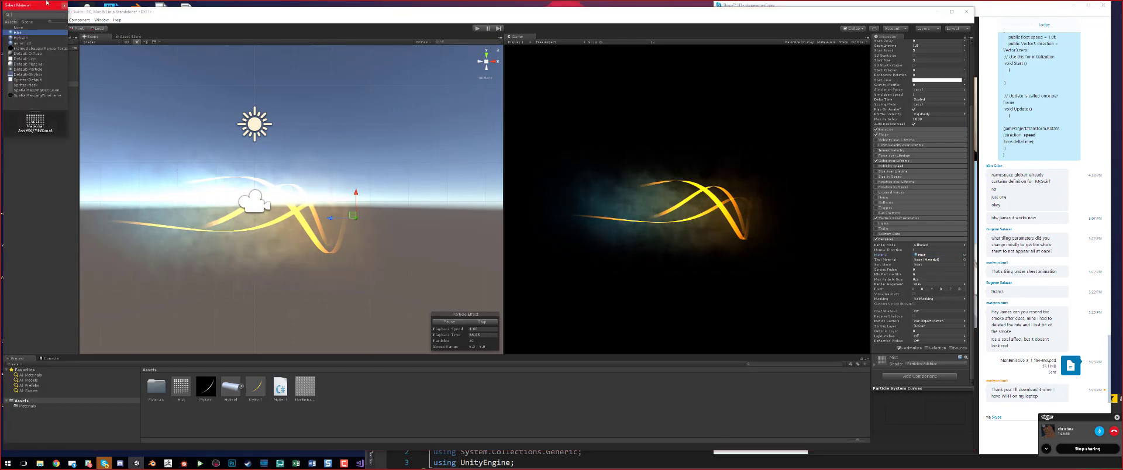
drag(29, 6, 565, 161)
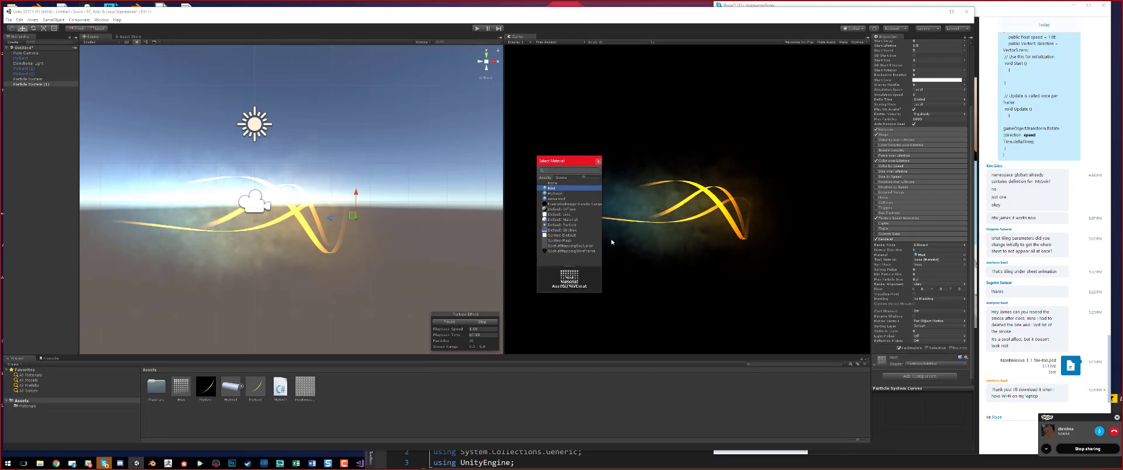
click(563, 224)
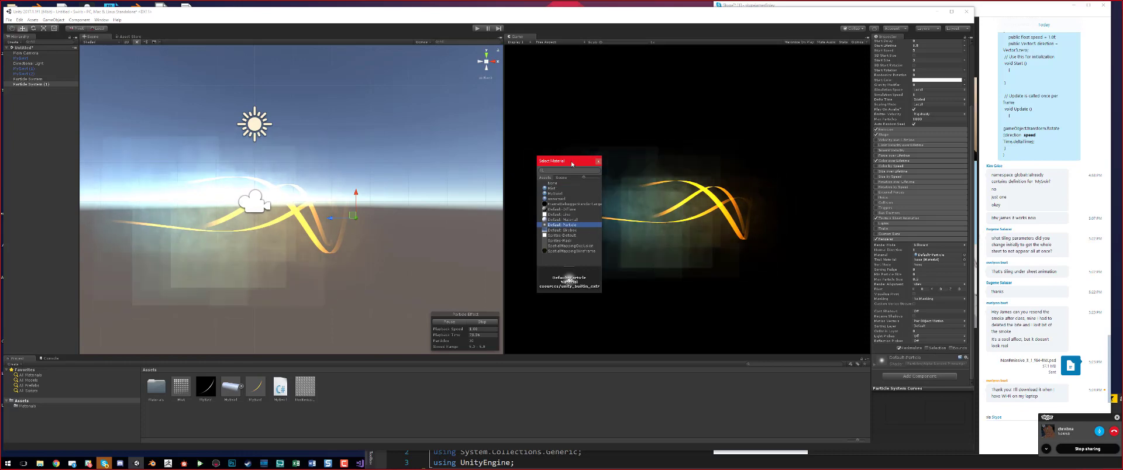
drag(572, 164, 782, 81)
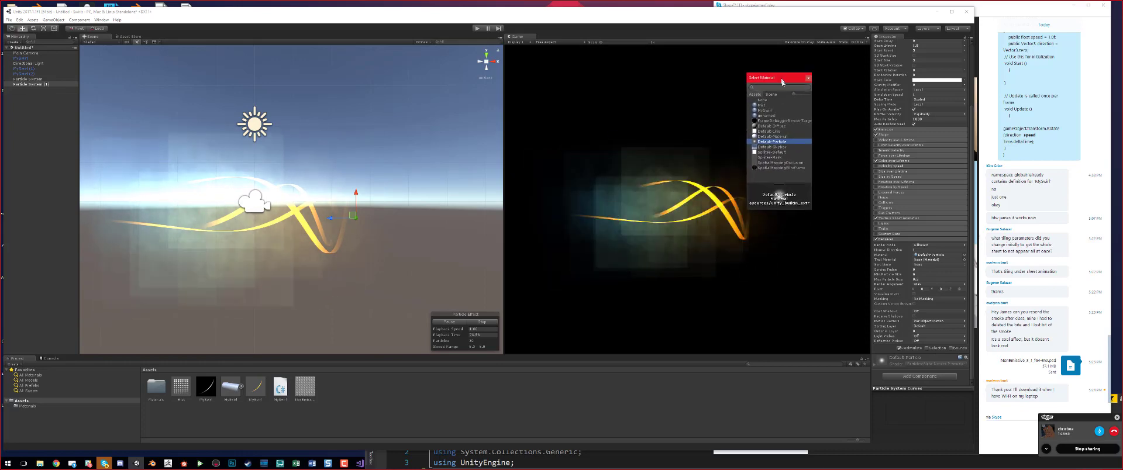
double_click(773, 142)
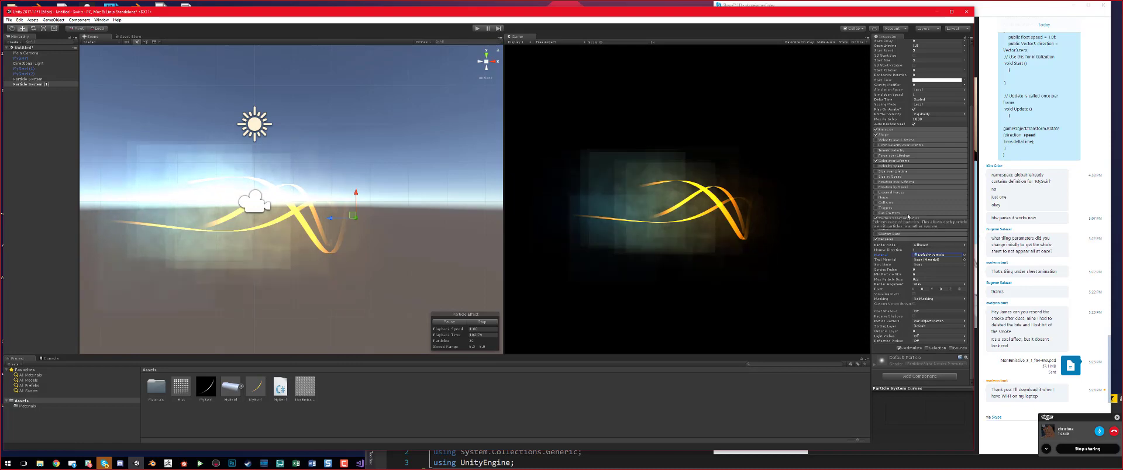
click(876, 219)
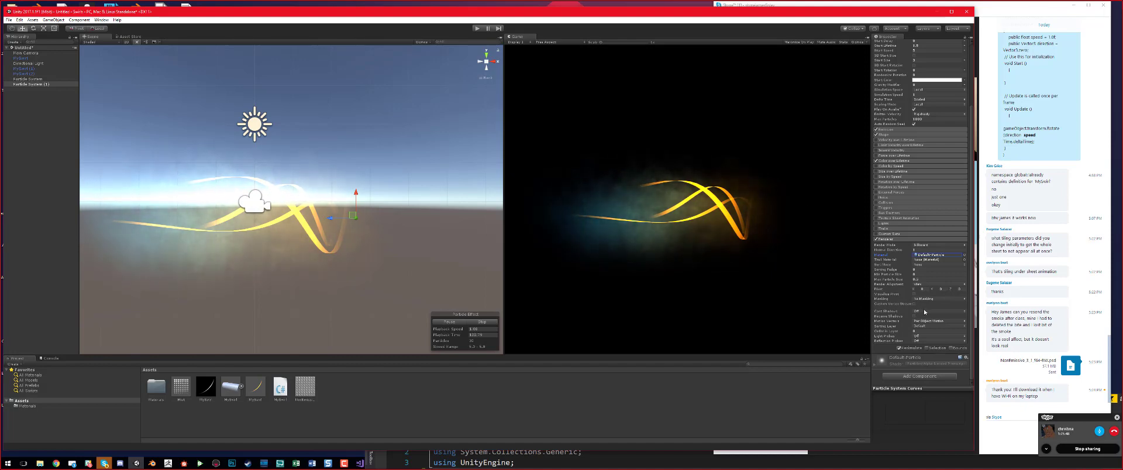
scroll(924, 312, up, 3)
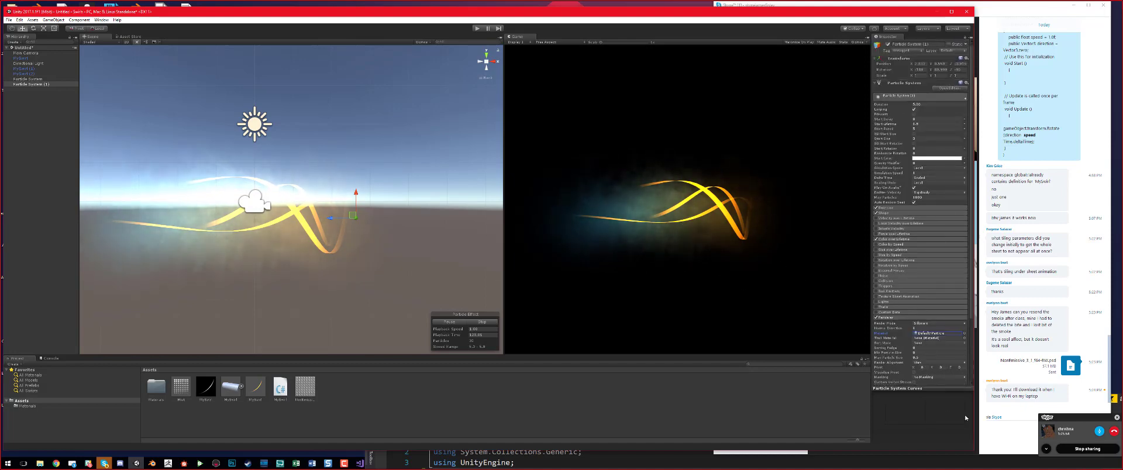
click(1065, 434)
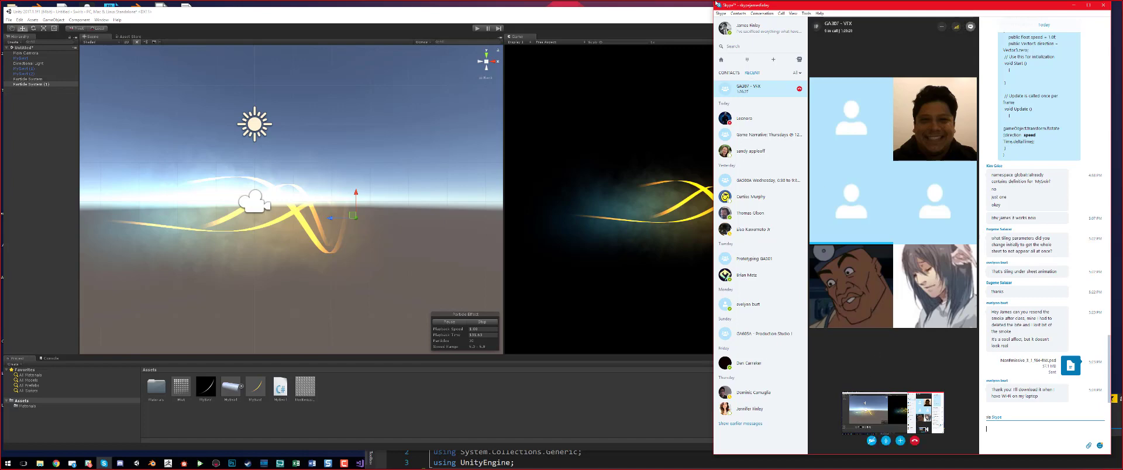
click(481, 13)
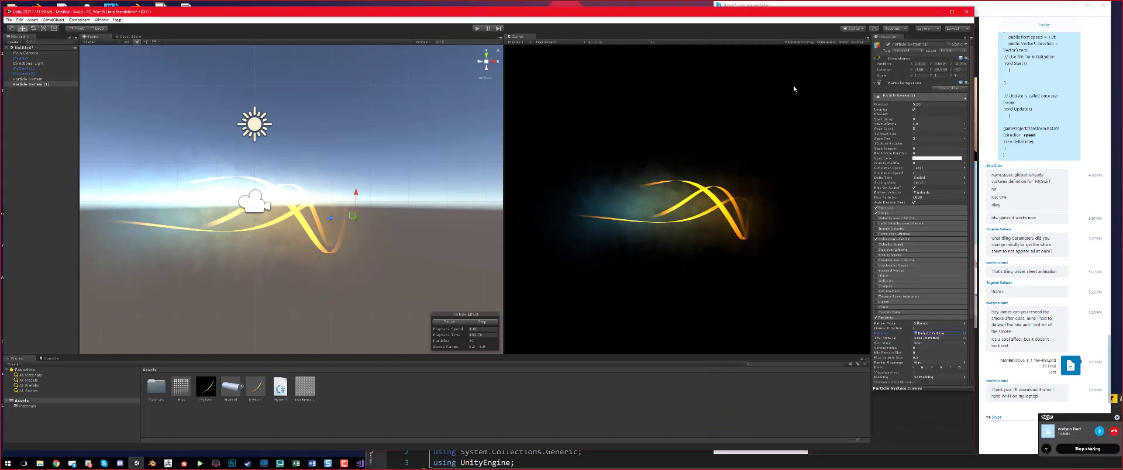
Step: Set the duplicated particle system's Start Size to 0.5
scroll(327, 253, down, 2)
scroll(353, 222, down, 1)
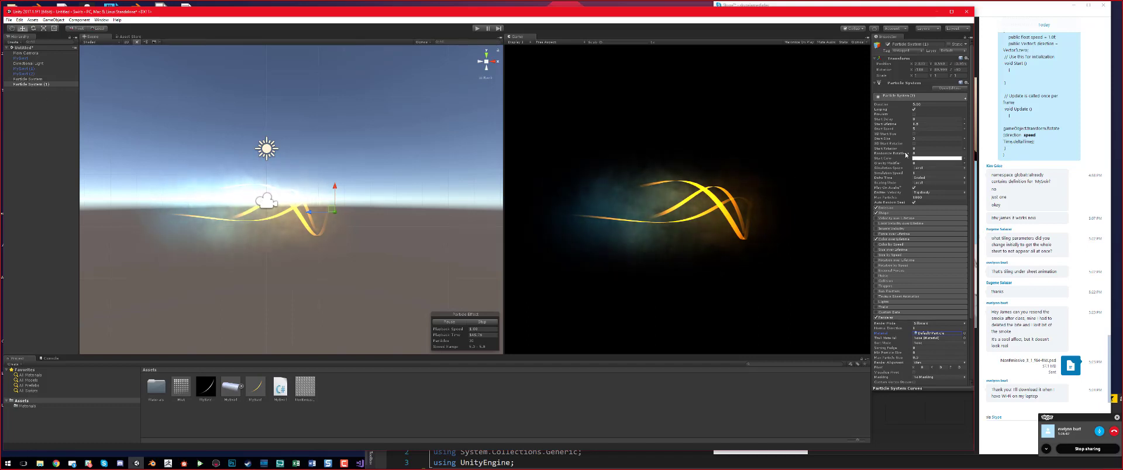
scroll(305, 228, up, 3)
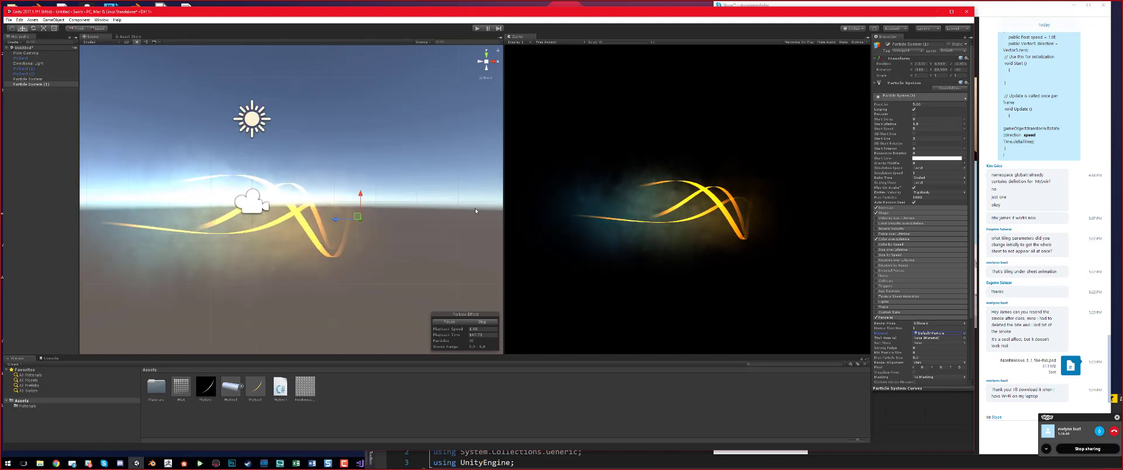
click(925, 138)
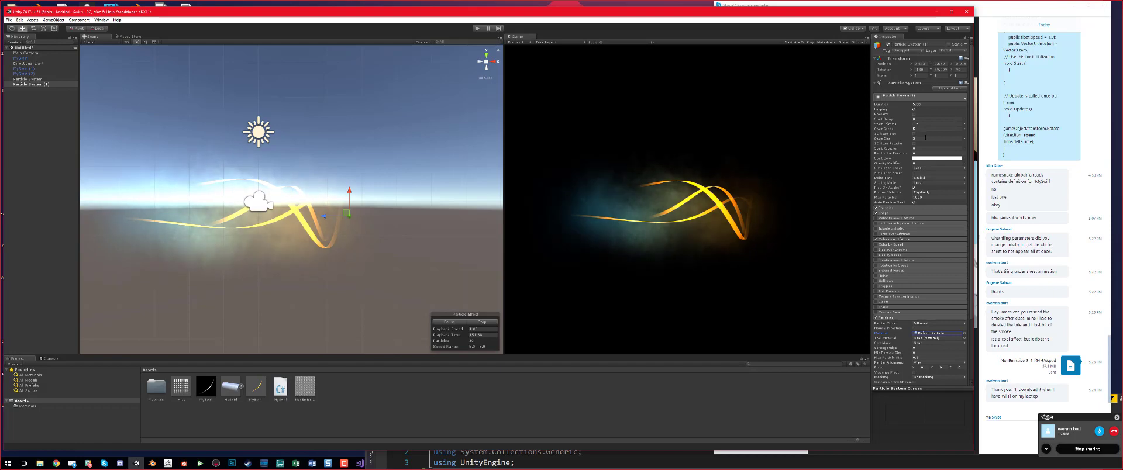
text(.5)
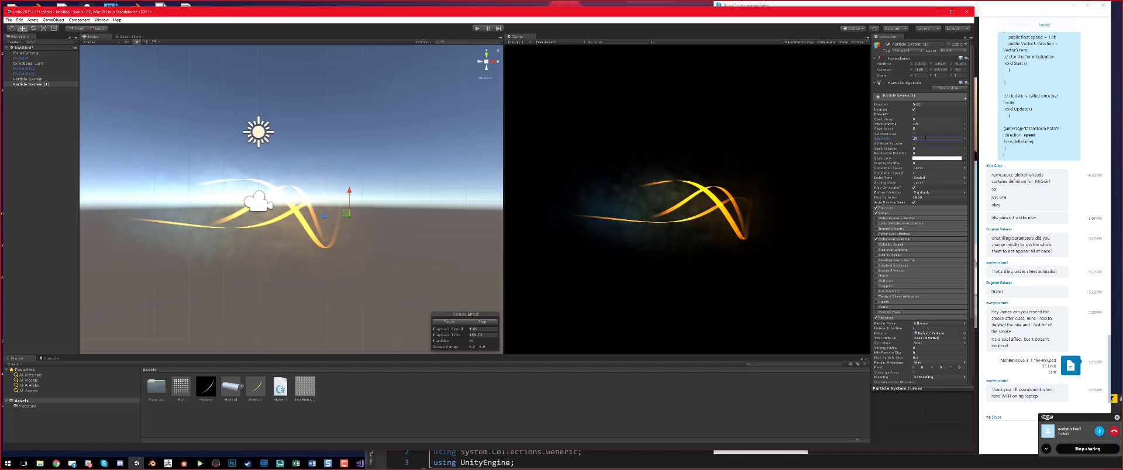
scroll(329, 247, up, 3)
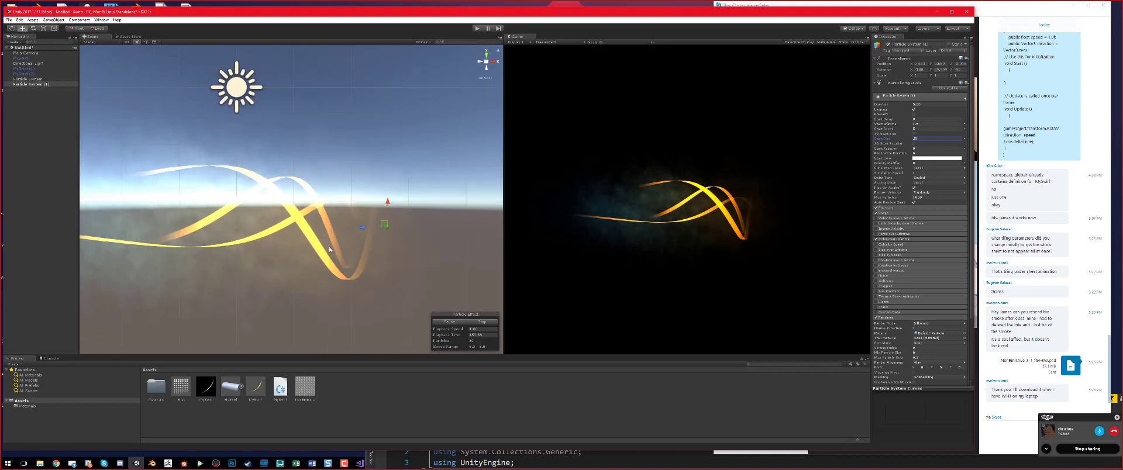
scroll(328, 246, down, 1)
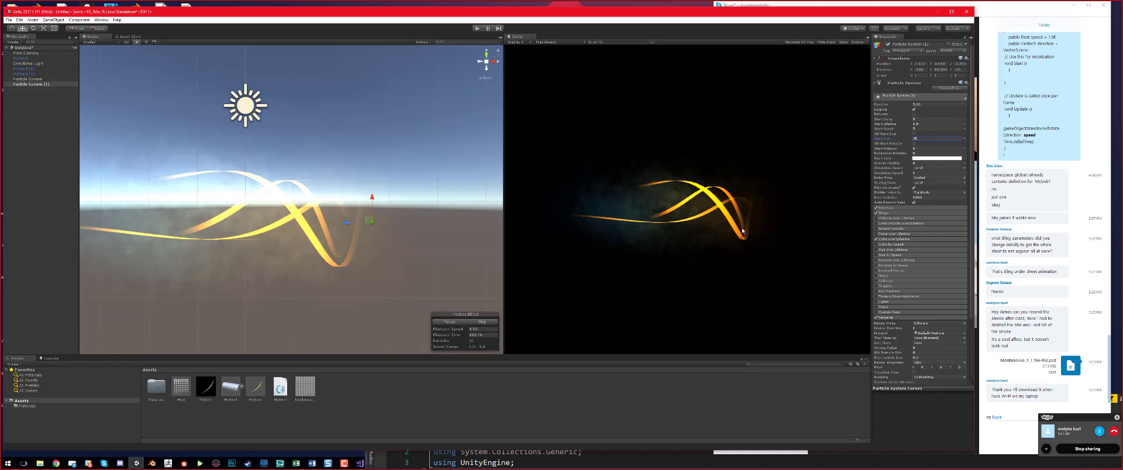
Step: Add an alpha key at the middle of the duplicate's Color over Lifetime gradient and raise its alpha
click(28, 84)
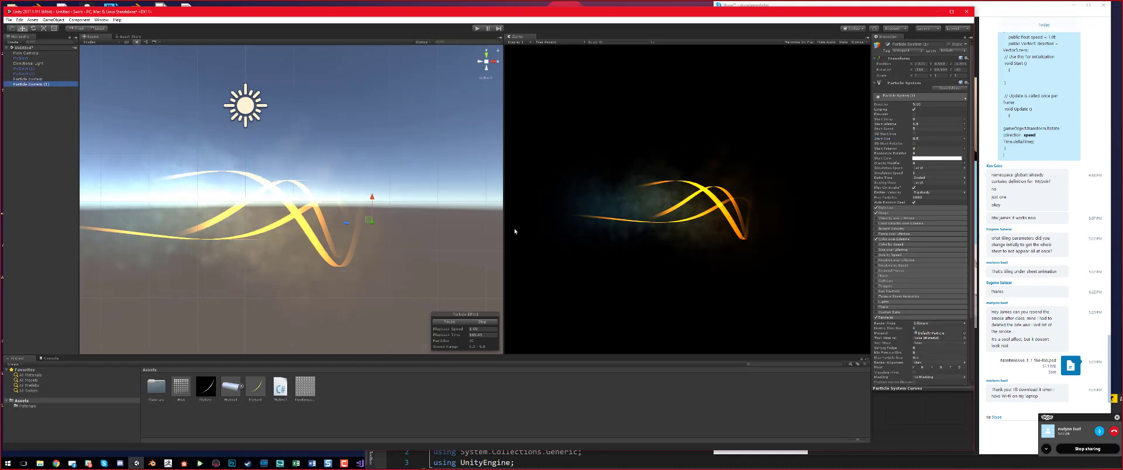
scroll(905, 313, down, 3)
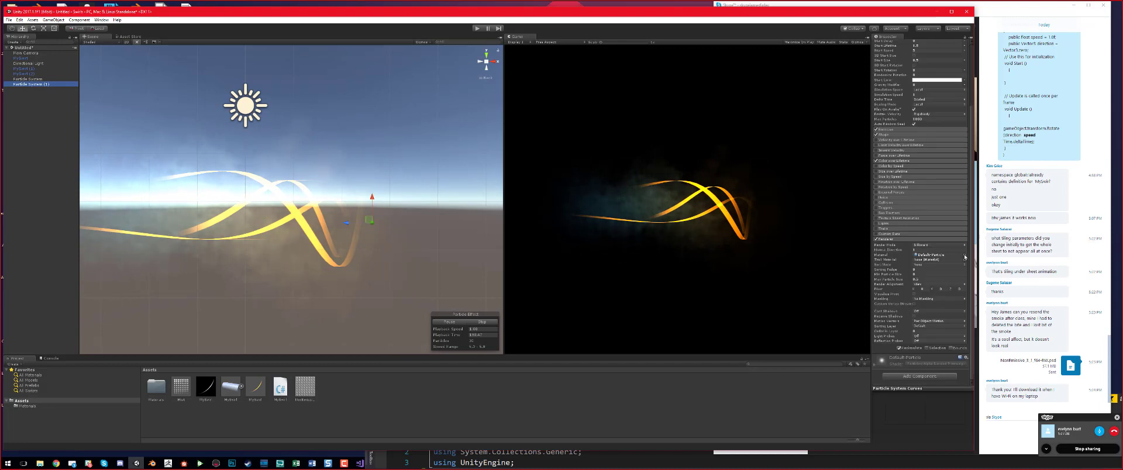
click(934, 256)
scroll(915, 184, up, 4)
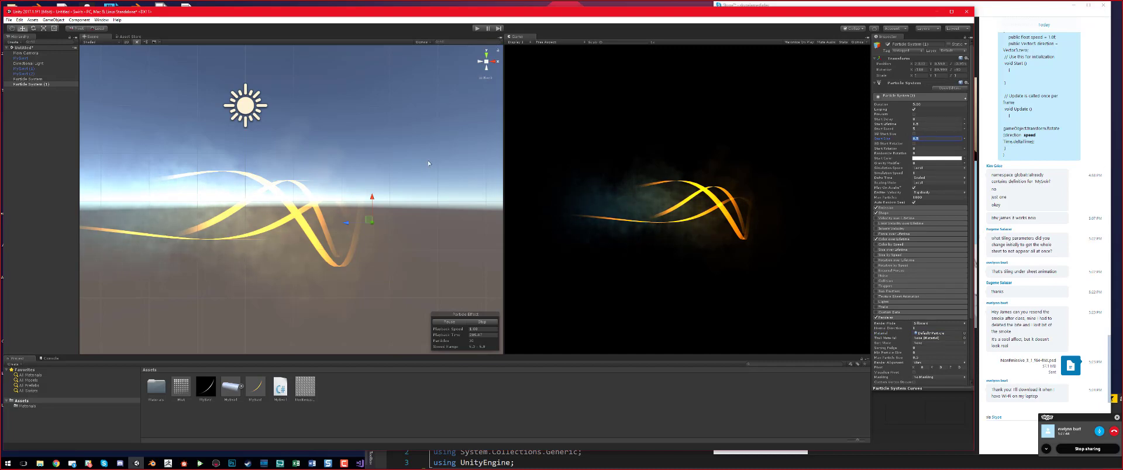
click(897, 240)
click(936, 244)
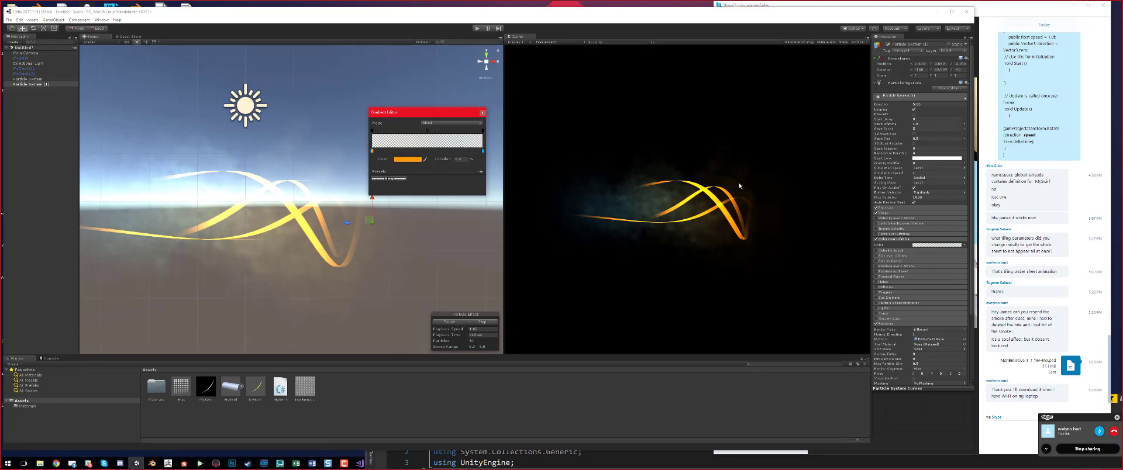
click(428, 131)
drag(394, 159, 417, 159)
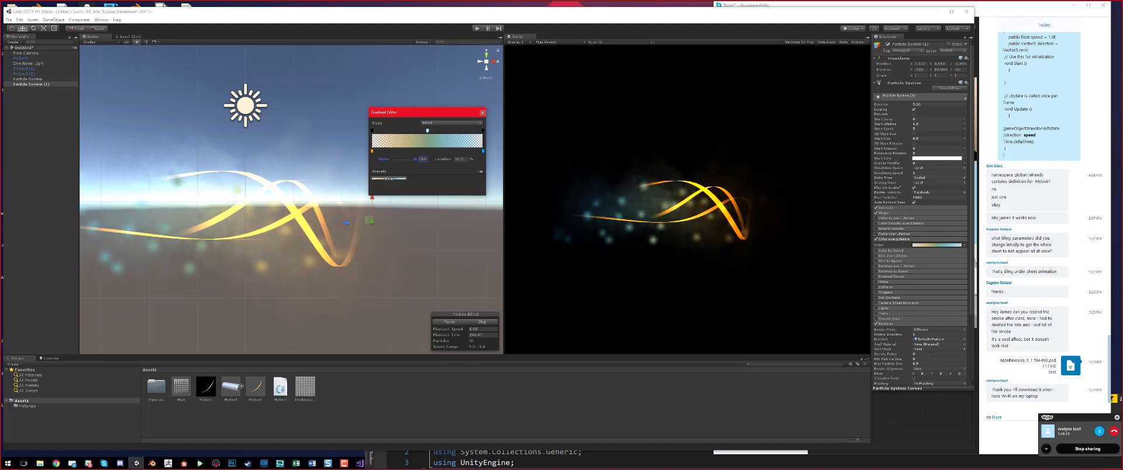
Step: Check the material assigned to the duplicate's renderer in the material picker, then close the picker without changing it
scroll(911, 297, down, 4)
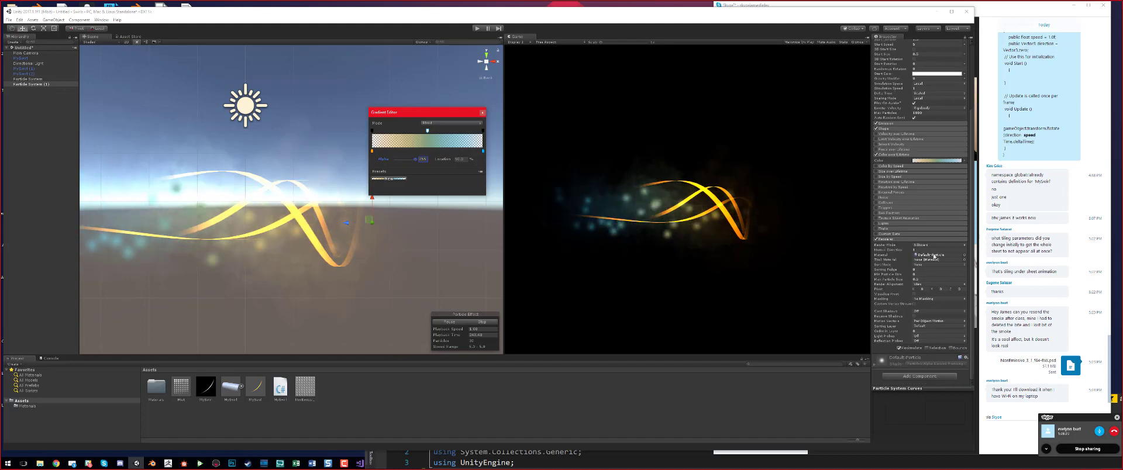
click(965, 256)
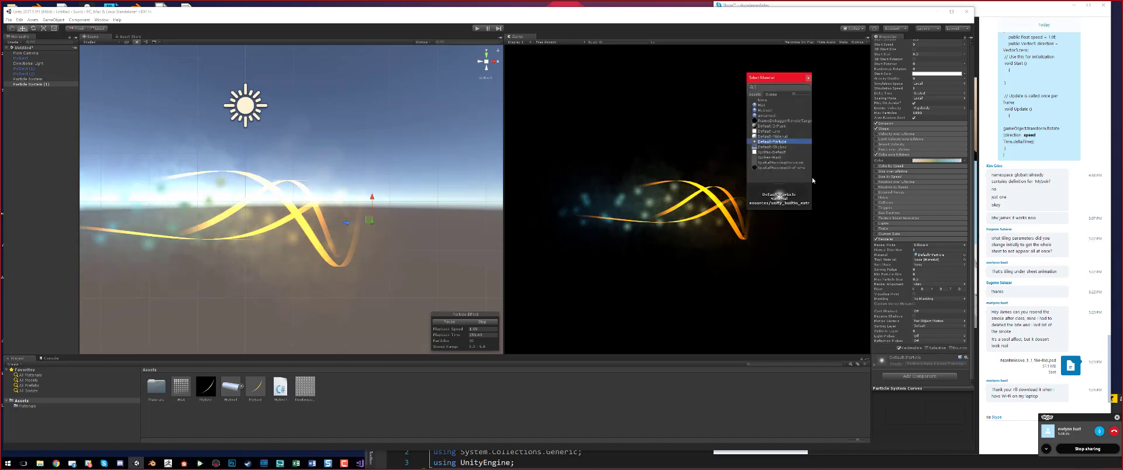
click(807, 79)
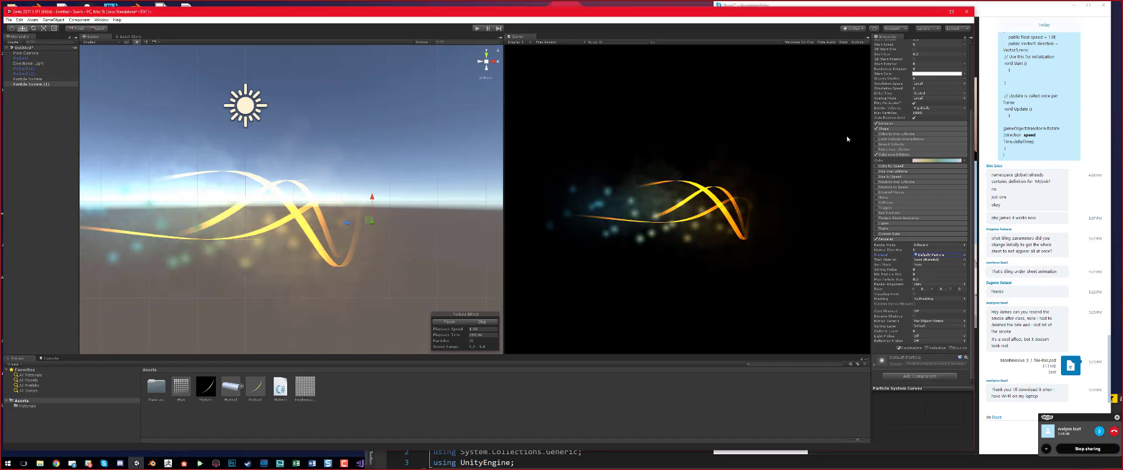
Step: Reopen the duplicate's Color over Lifetime gradient and move the middle alpha key to about 15% of the lifetime
click(924, 162)
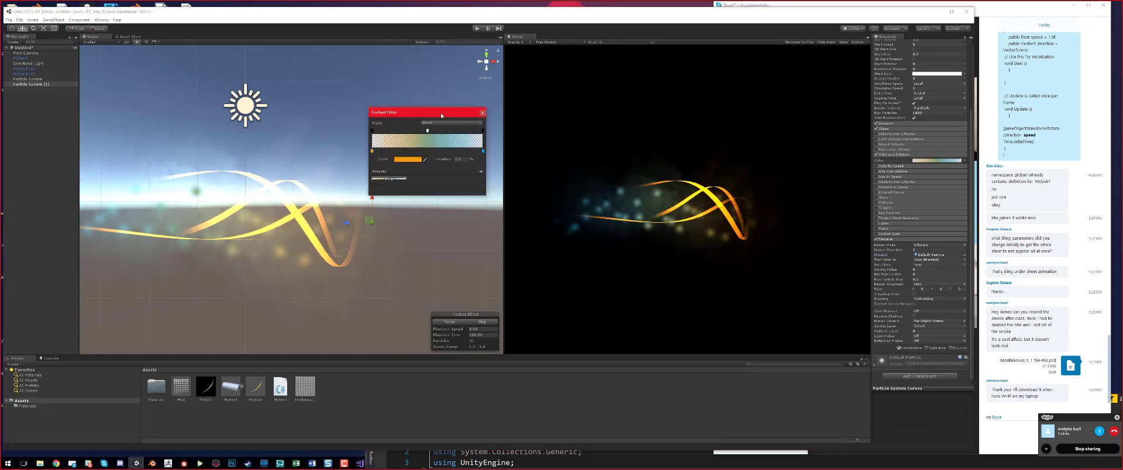
drag(438, 111, 579, 82)
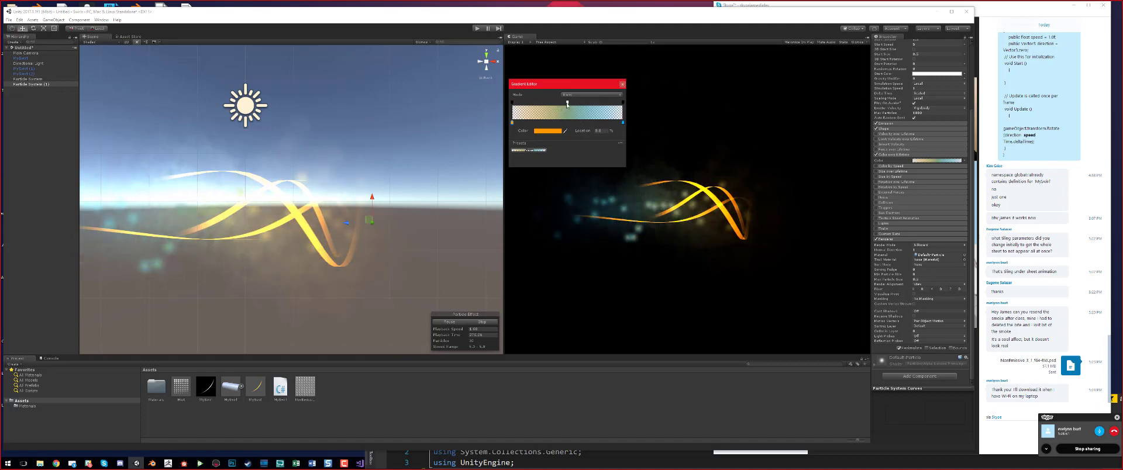
click(567, 103)
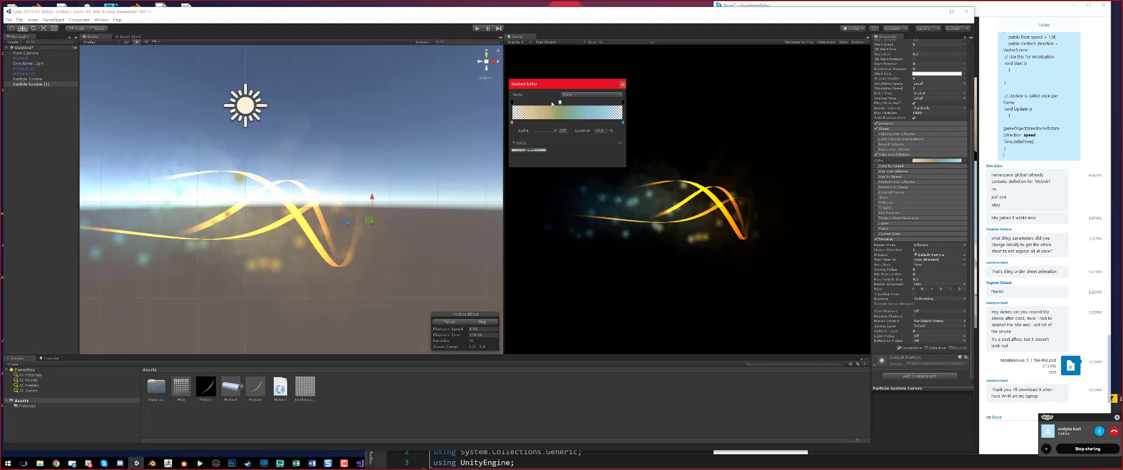
drag(567, 103, 532, 103)
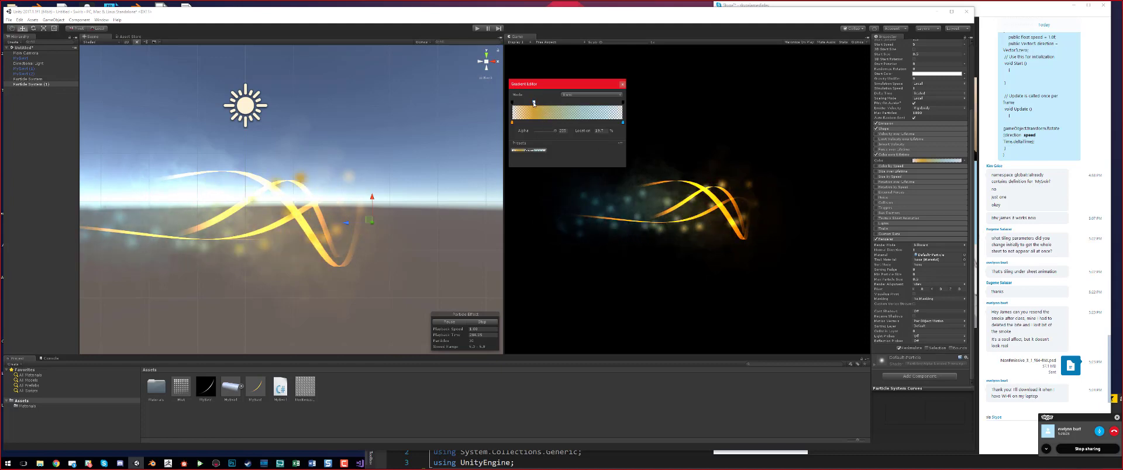
drag(532, 100, 613, 105)
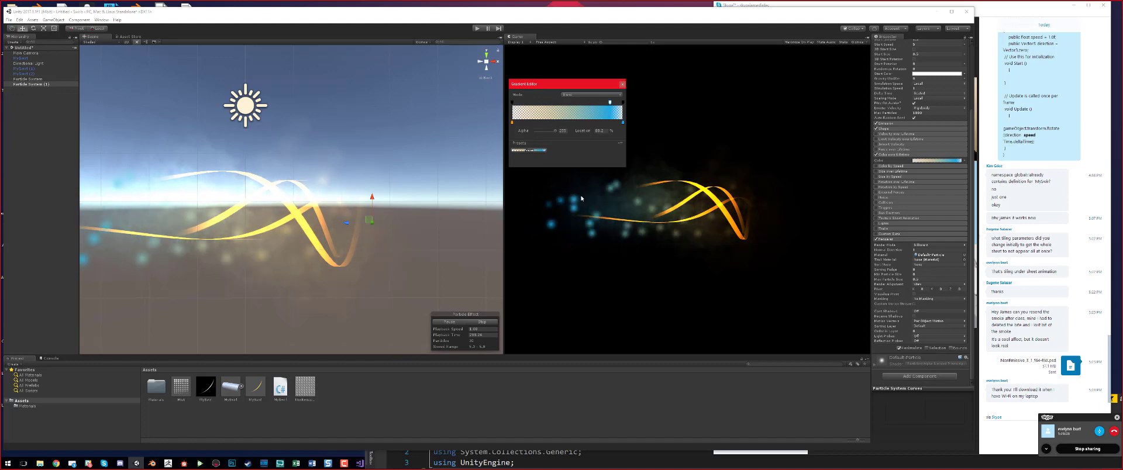
drag(610, 103, 530, 108)
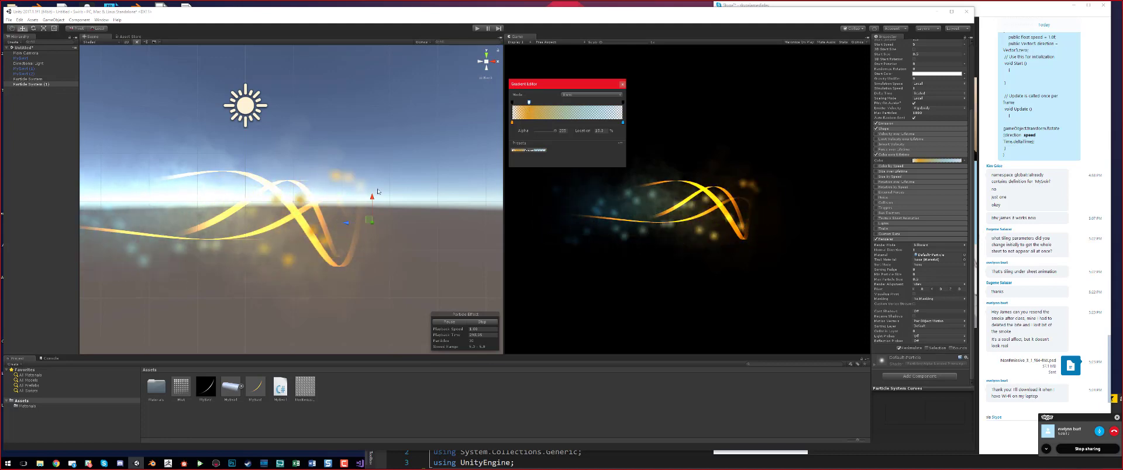
Step: Lighten the orange start colour of the duplicate's Color over Lifetime gradient, keep its mode on Blend and close the gradient editor
scroll(394, 225, down, 4)
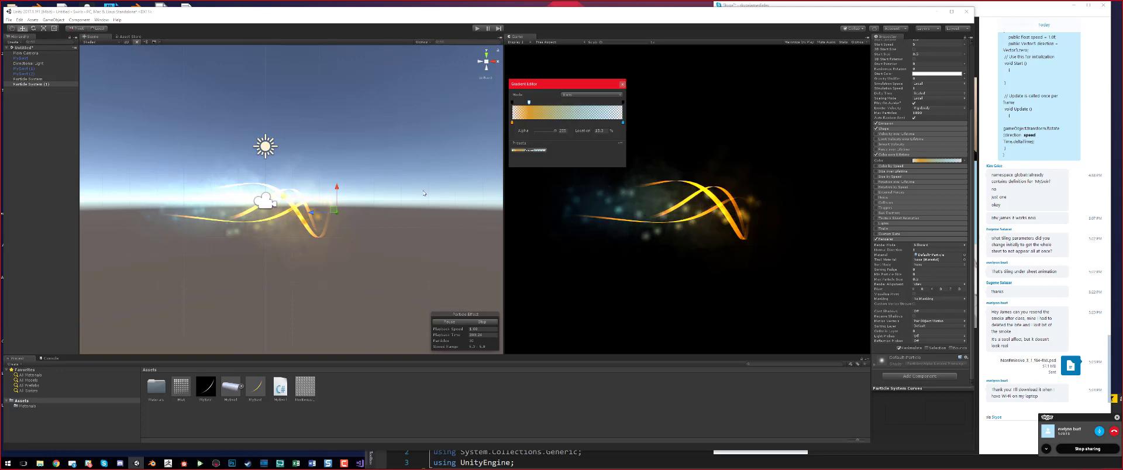
click(511, 122)
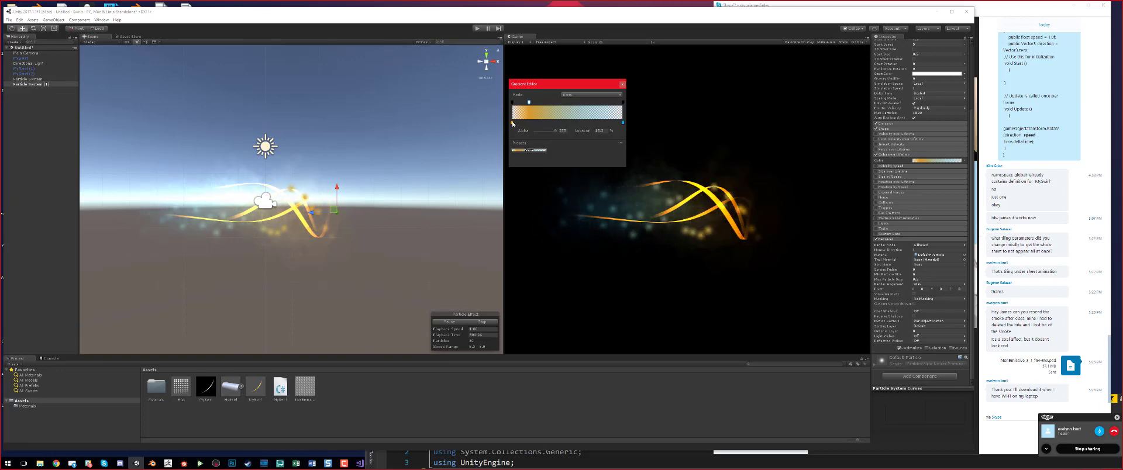
click(548, 131)
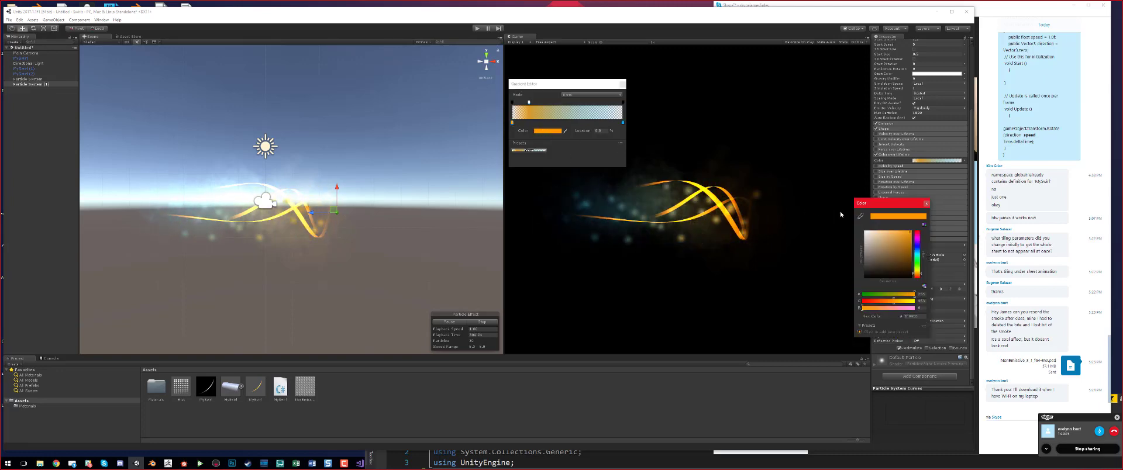
click(898, 234)
drag(898, 234, 897, 232)
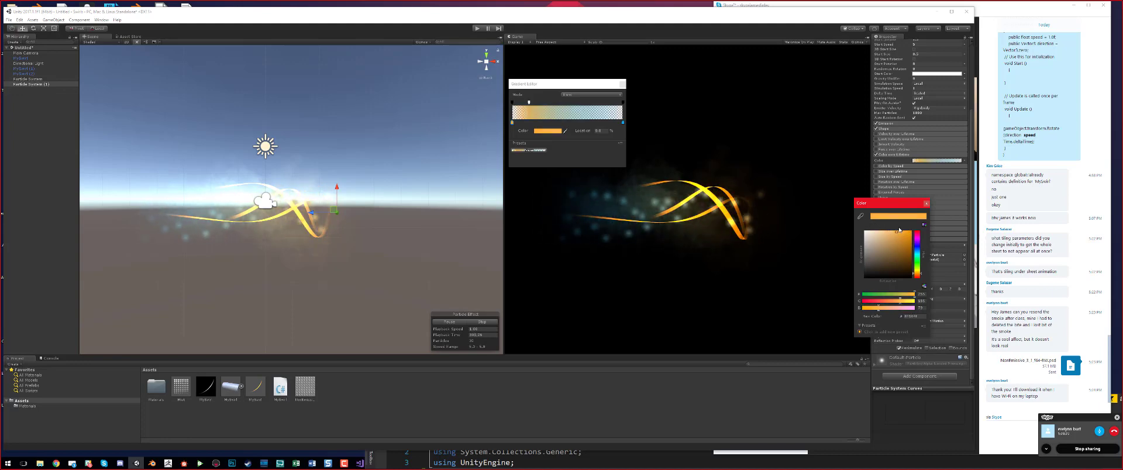
click(922, 203)
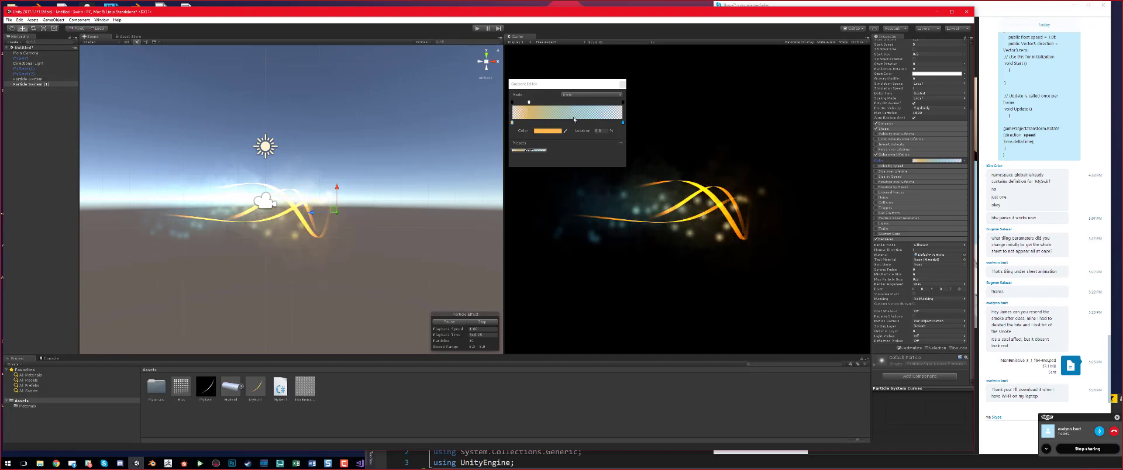
click(591, 96)
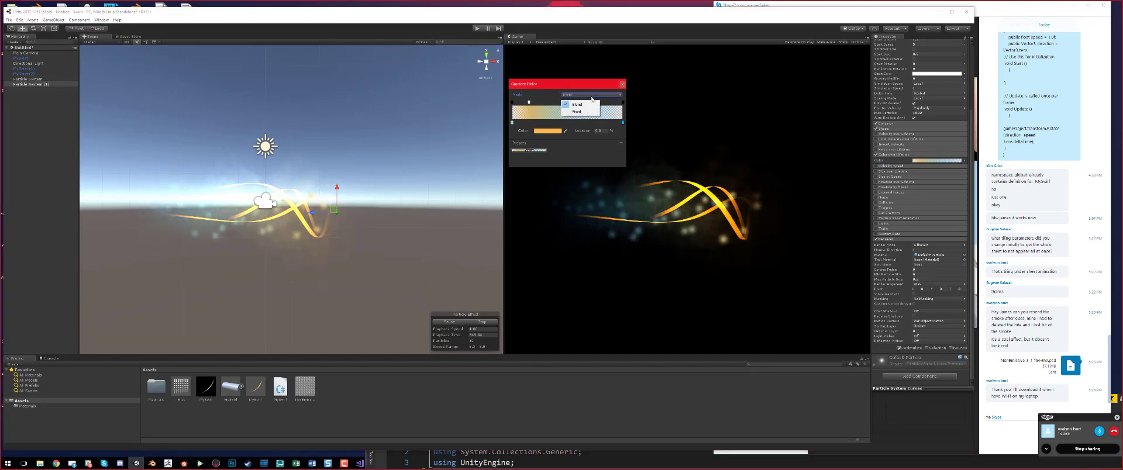
click(596, 92)
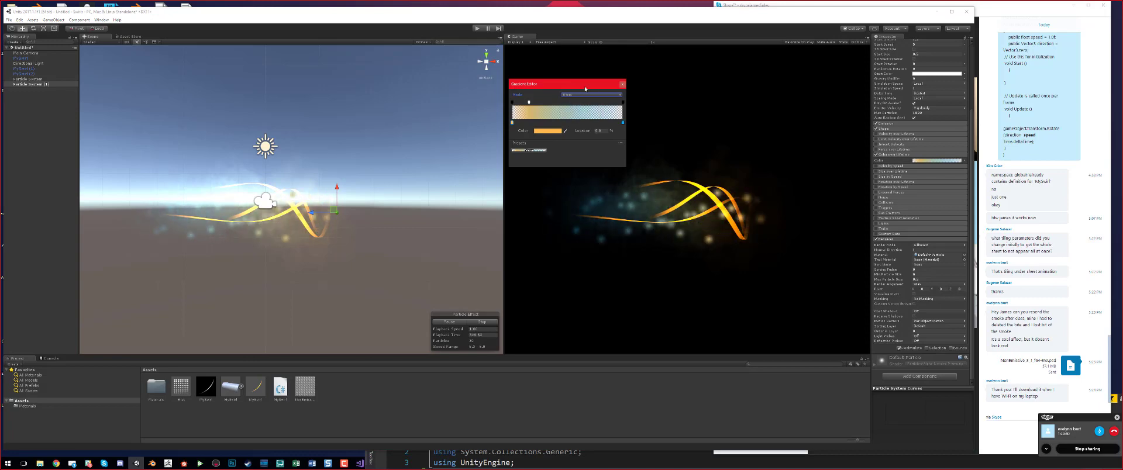
click(623, 85)
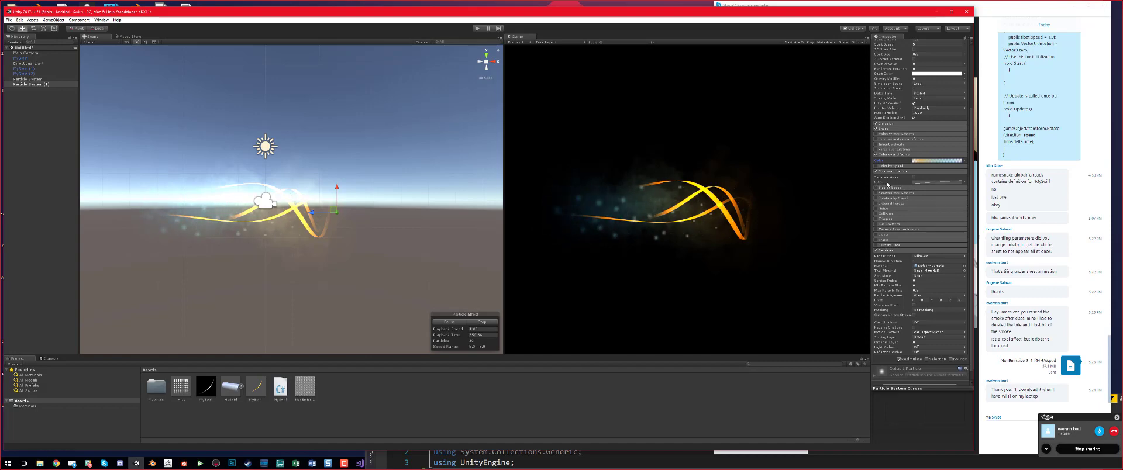
Step: Give the duplicate a descending Size over Lifetime curve and shift its emitter slightly back along the swirl
click(919, 183)
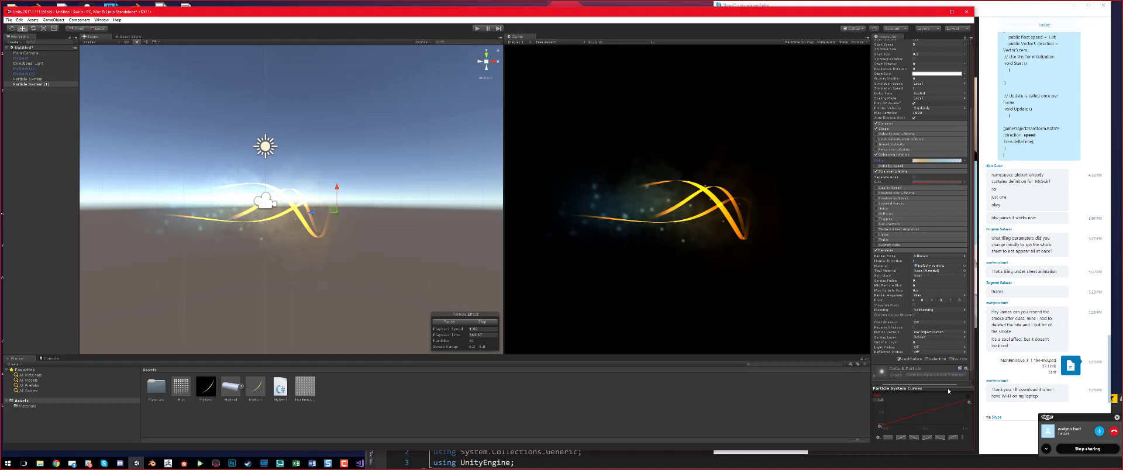
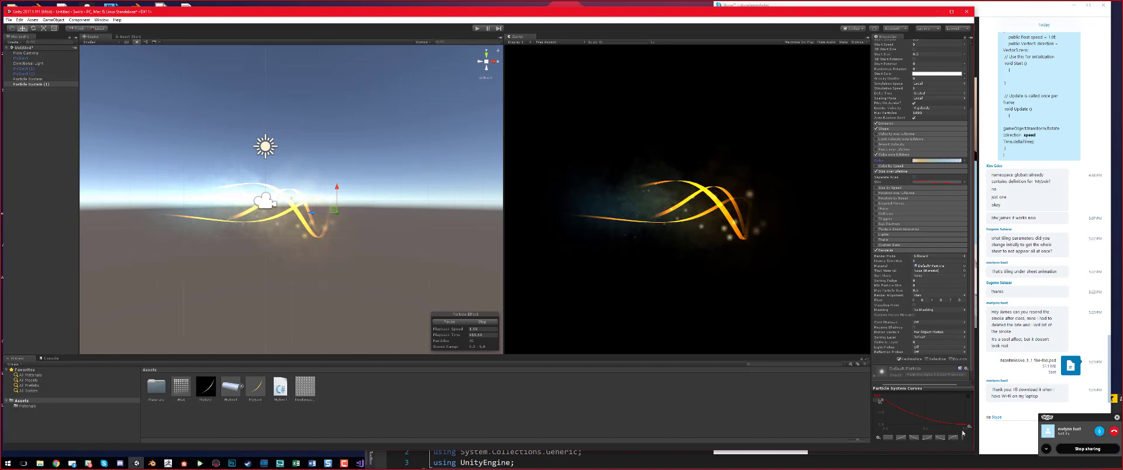
click(298, 189)
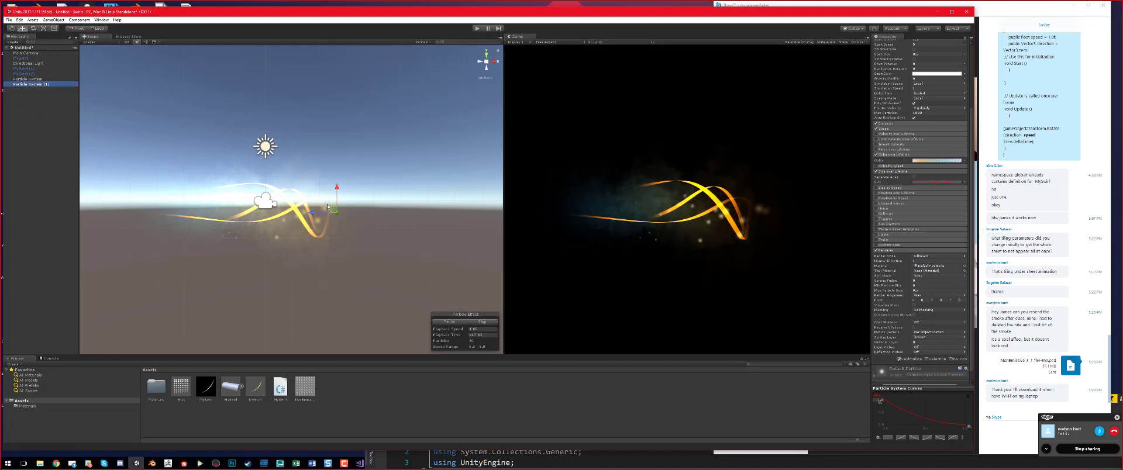
drag(311, 210, 295, 214)
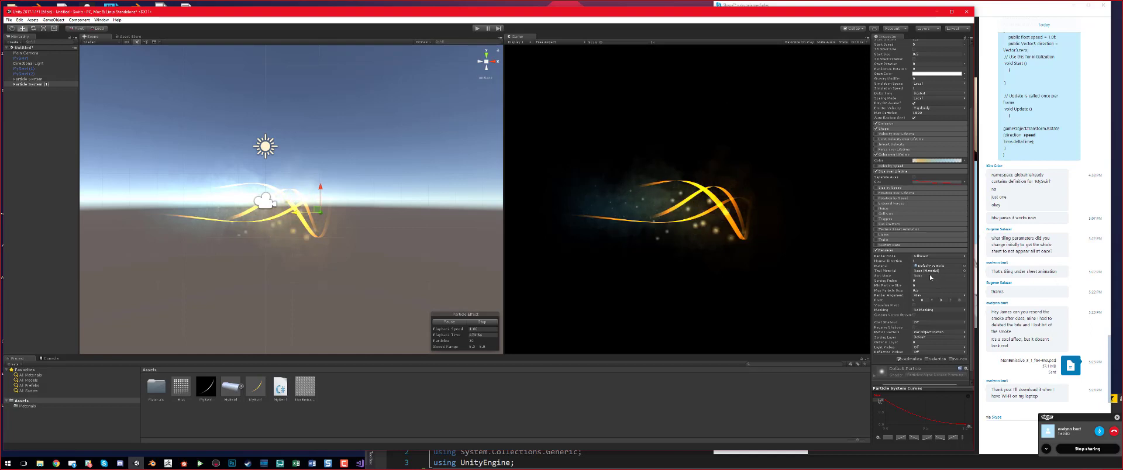
Step: Enable and expand the duplicate's Noise module with the scene in Play mode, and widen the Inspector
scroll(930, 276, down, 1)
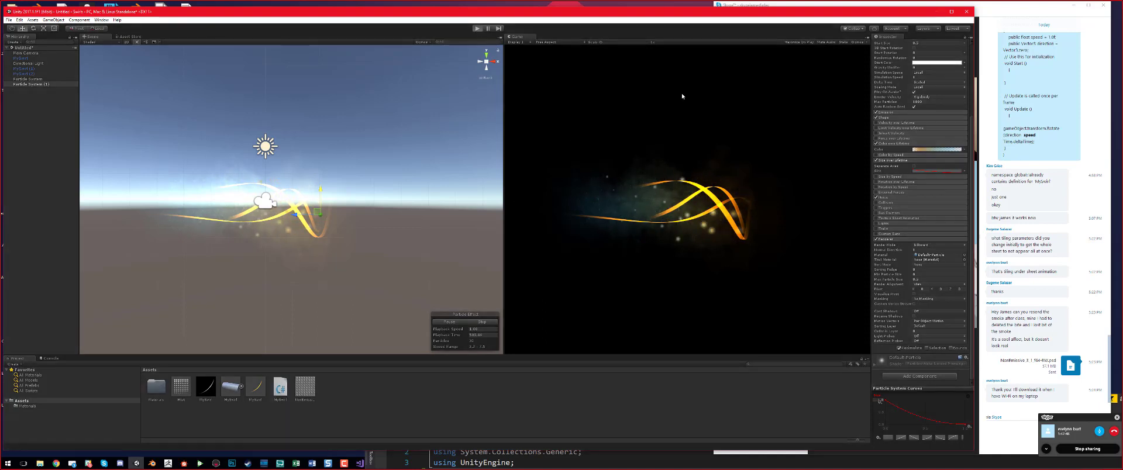
key(ctrl+p)
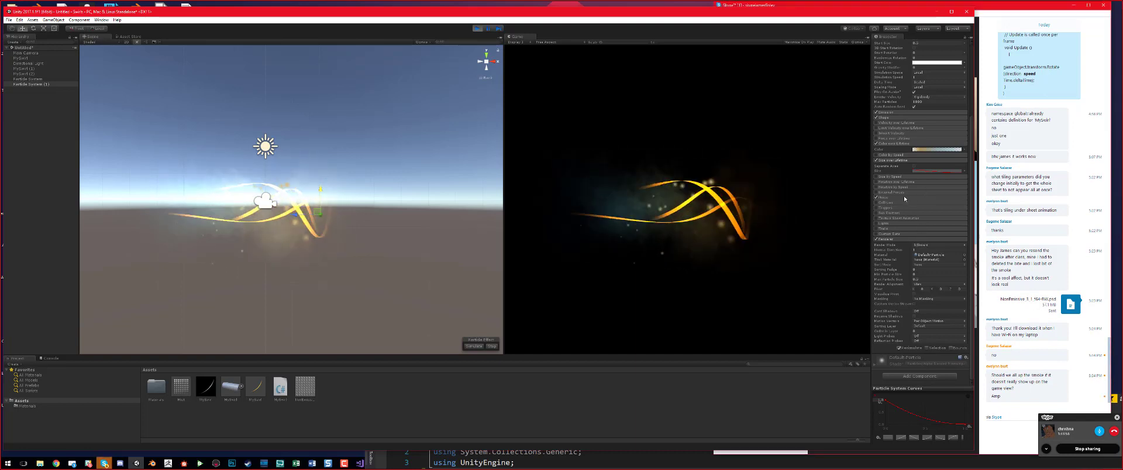
click(926, 198)
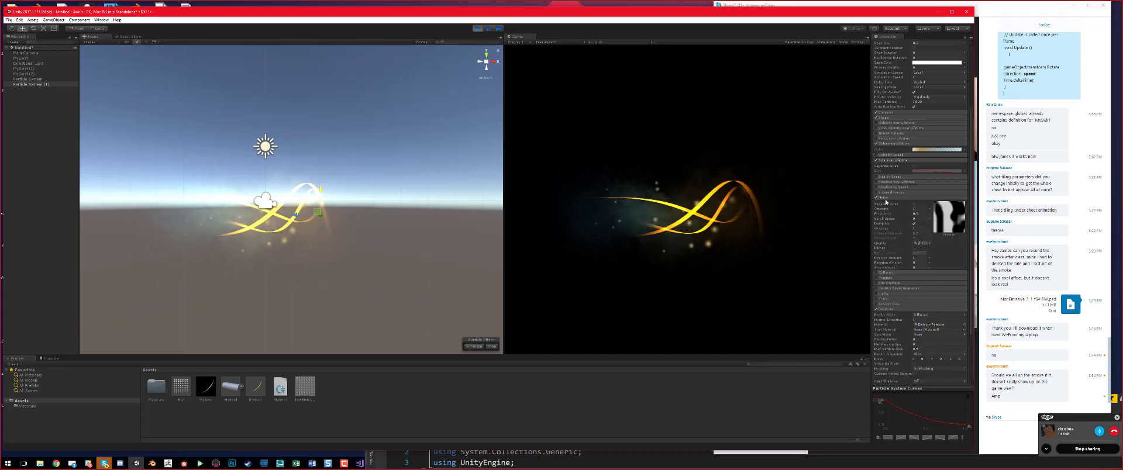
drag(870, 213, 710, 218)
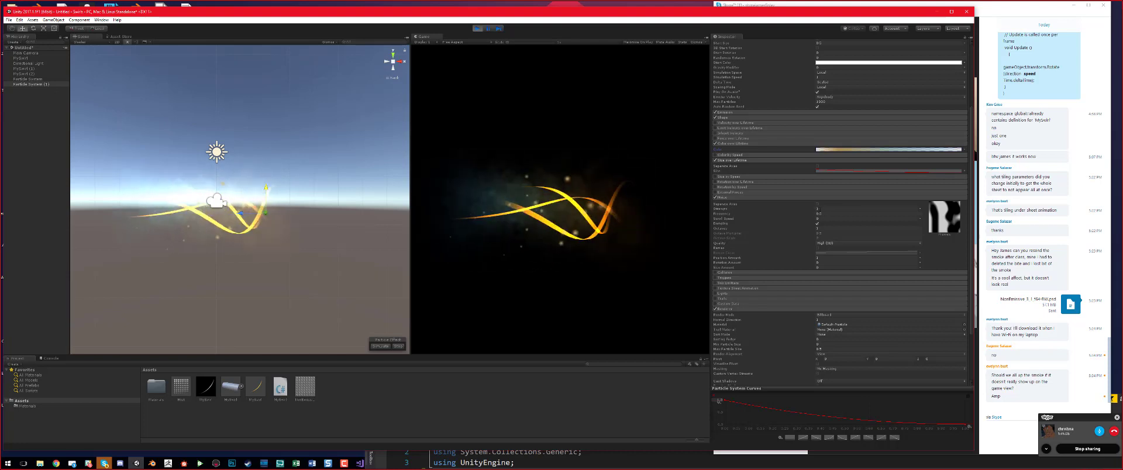
Step: Try lower and higher Noise Strength values on the duplicate while the scene is playing
mouse_move(834, 212)
mouse_down()
mouse_move(801, 213)
mouse_move(821, 213)
mouse_up()
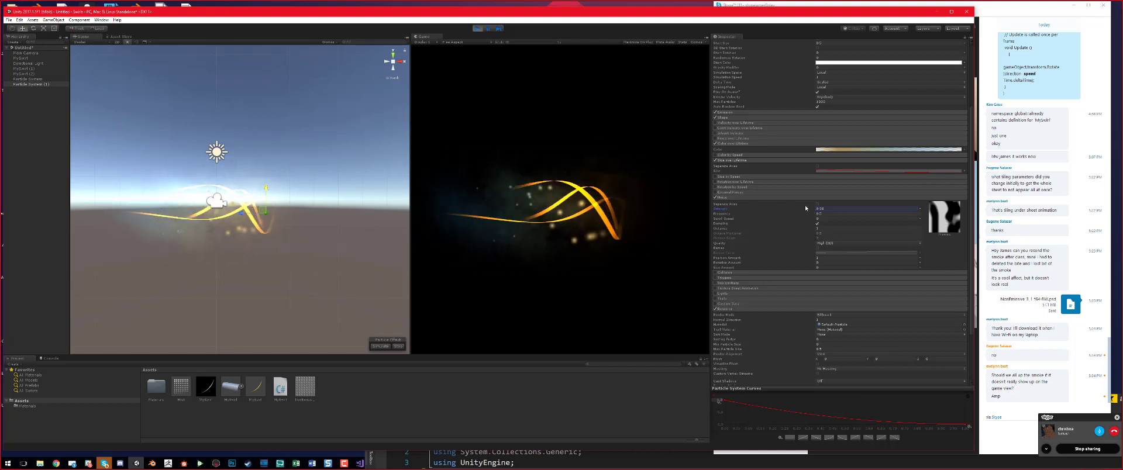
drag(804, 211, 830, 222)
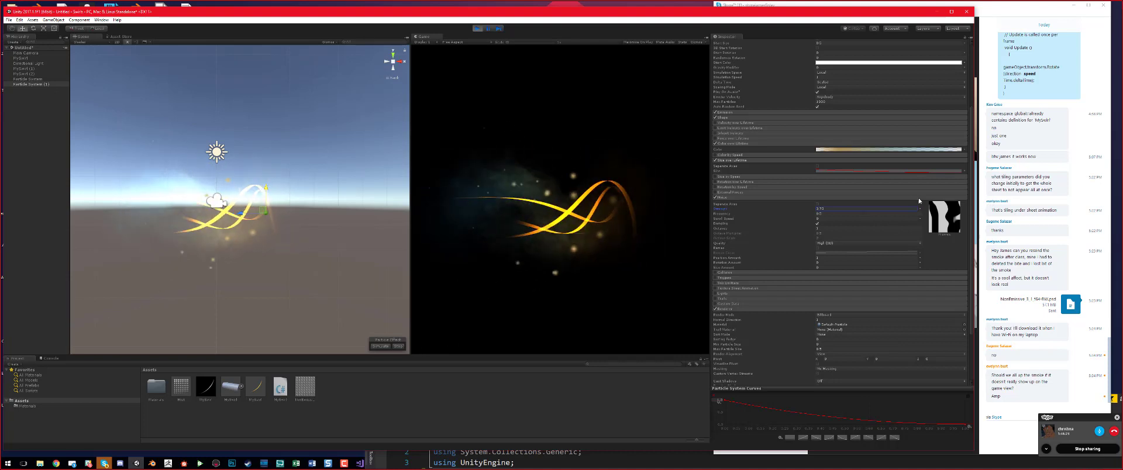
drag(884, 209, 845, 207)
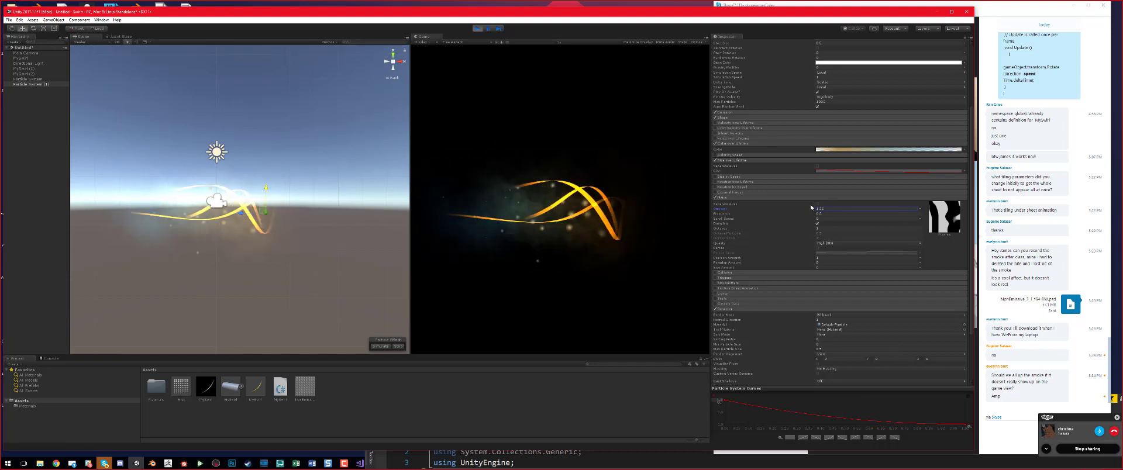
Step: Try a range of Noise Frequency values on the duplicate, from low to very high, while the scene is playing
drag(811, 215, 824, 215)
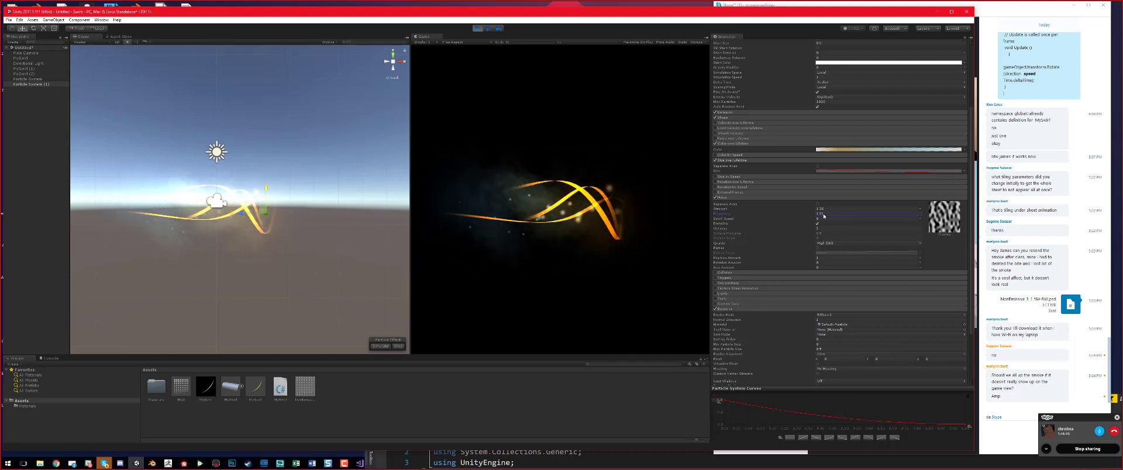
mouse_move(824, 215)
mouse_down()
mouse_move(812, 218)
mouse_move(844, 215)
mouse_up()
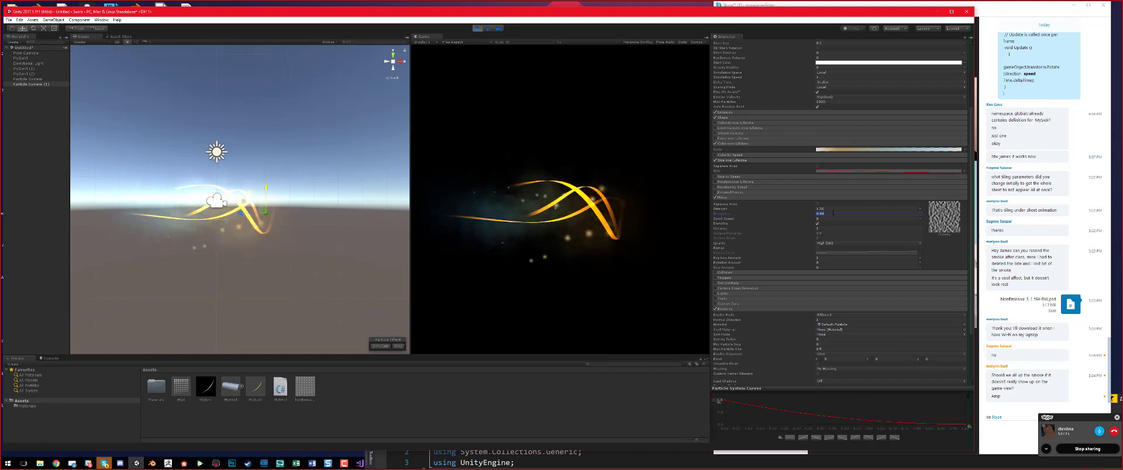
text(.1)
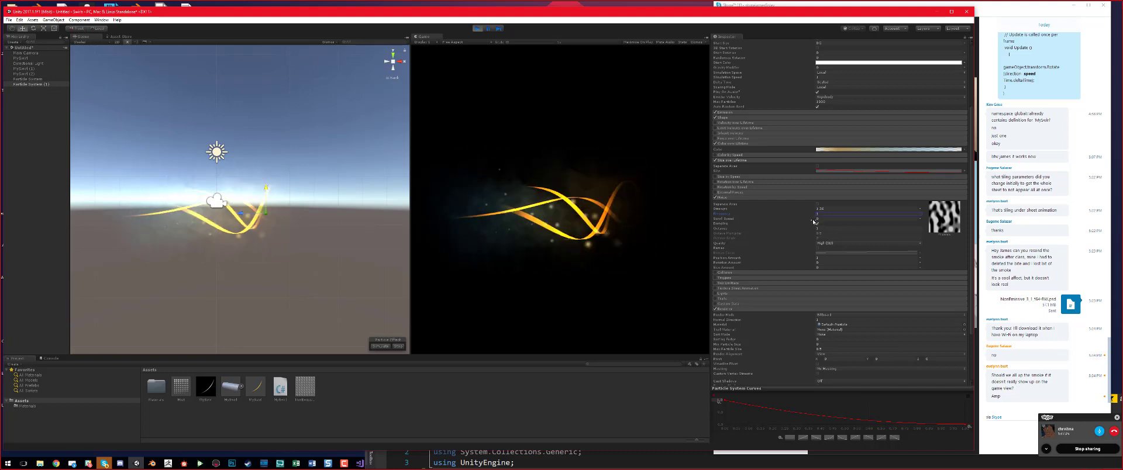
drag(814, 214, 868, 203)
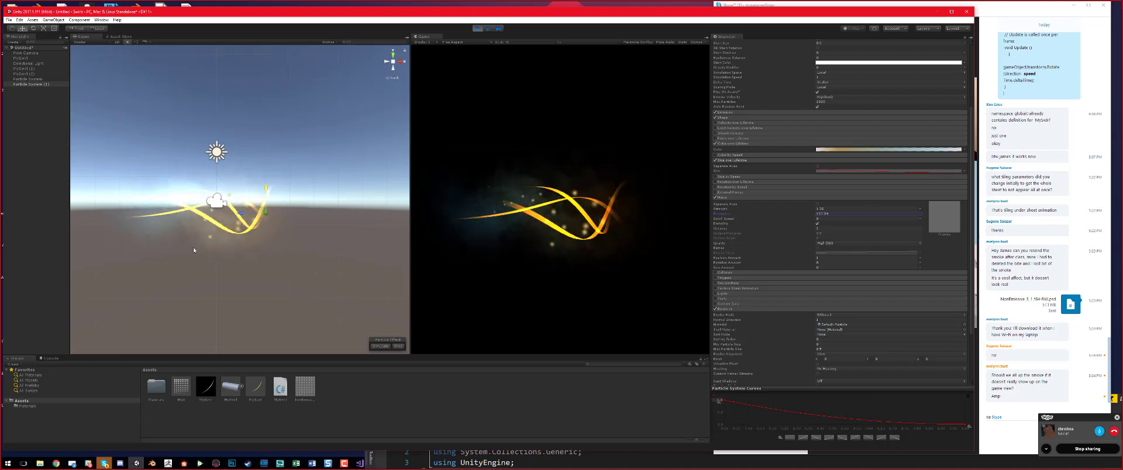
drag(712, 282, 414, 300)
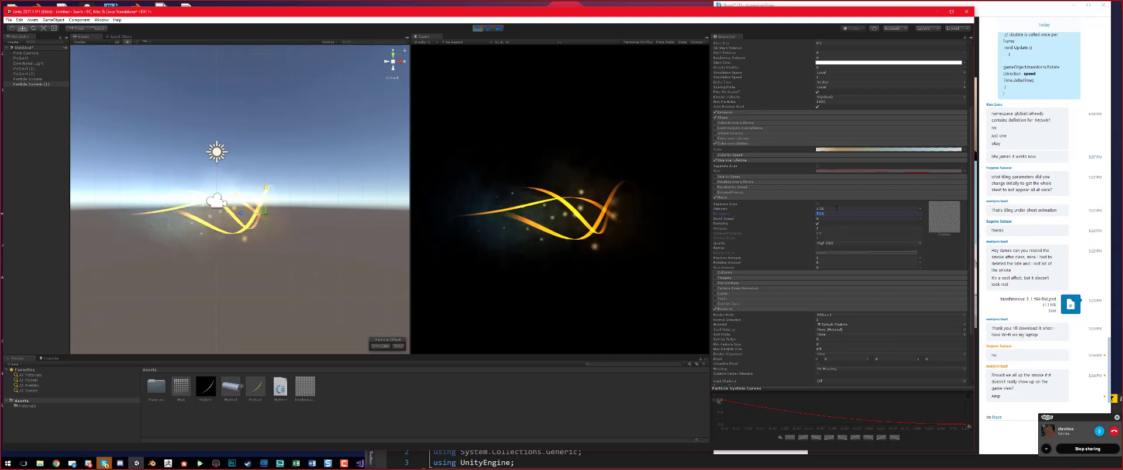
text(3)
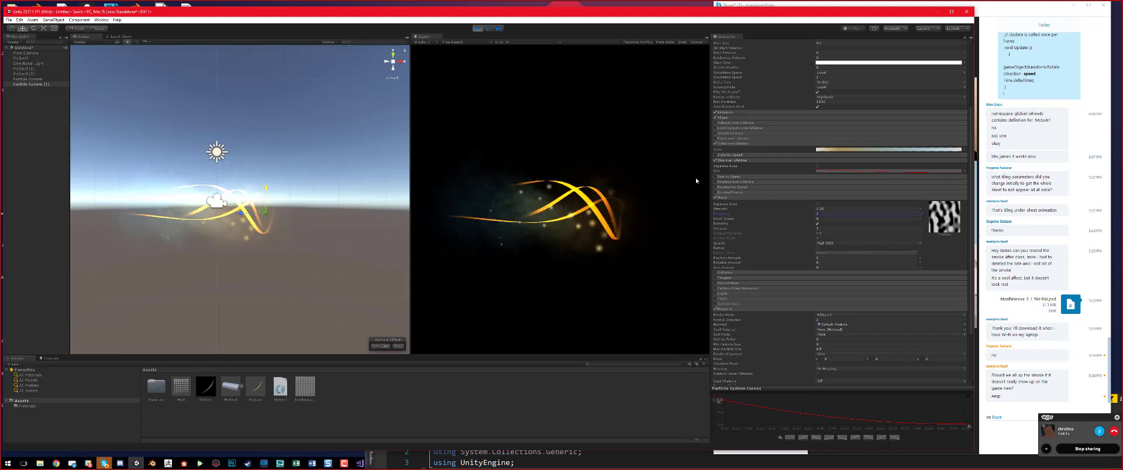
Step: Review the duplicate's particle settings and colour gradient, and examine the playing effect from another angle in the scene
scroll(801, 248, up, 4)
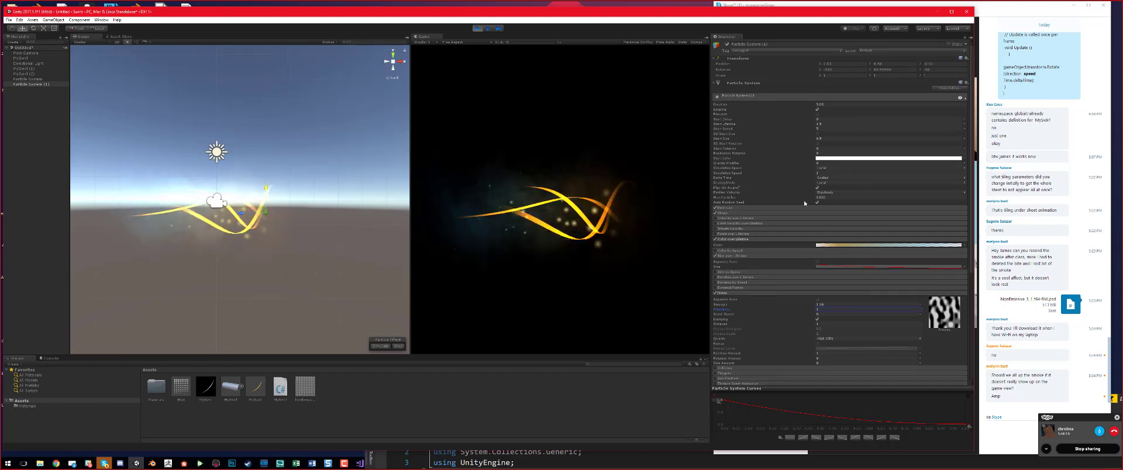
scroll(804, 200, down, 3)
scroll(947, 296, down, 3)
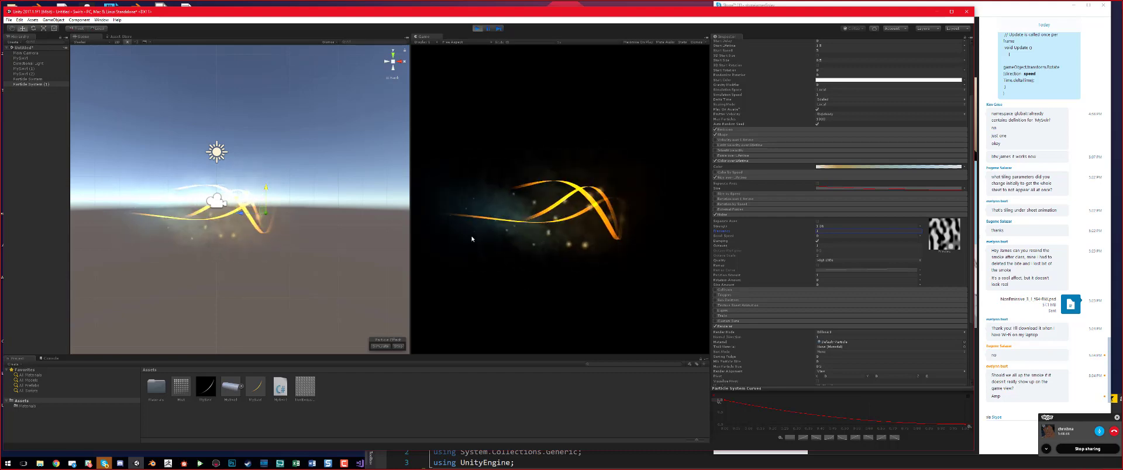
scroll(790, 180, up, 3)
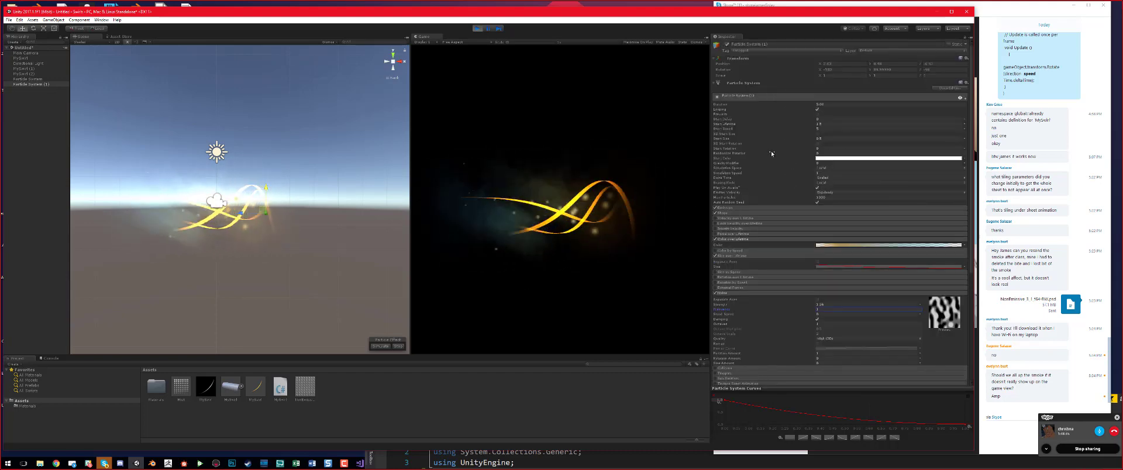
scroll(824, 153, down, 5)
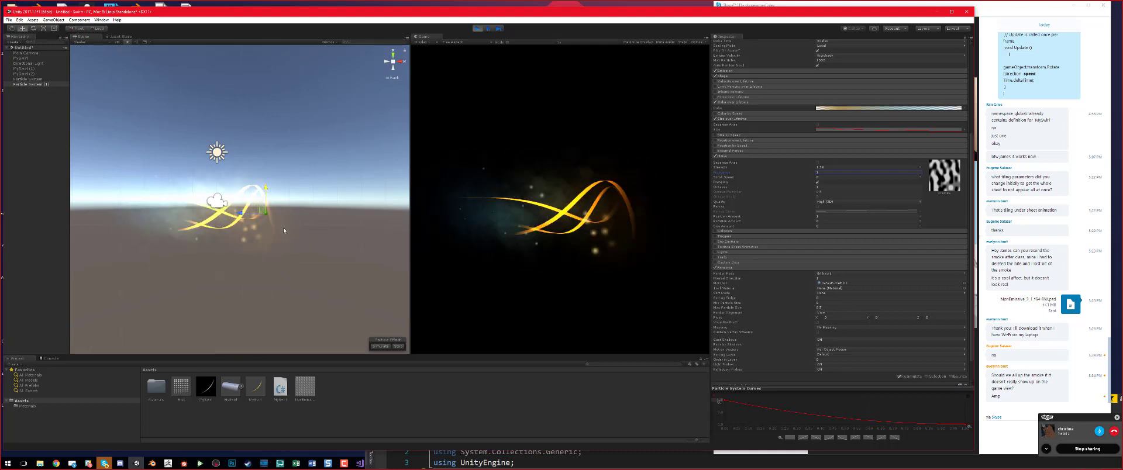
alt+drag(378, 63, 212, 230)
alt+drag(308, 216, 353, 222)
scroll(351, 225, down, 6)
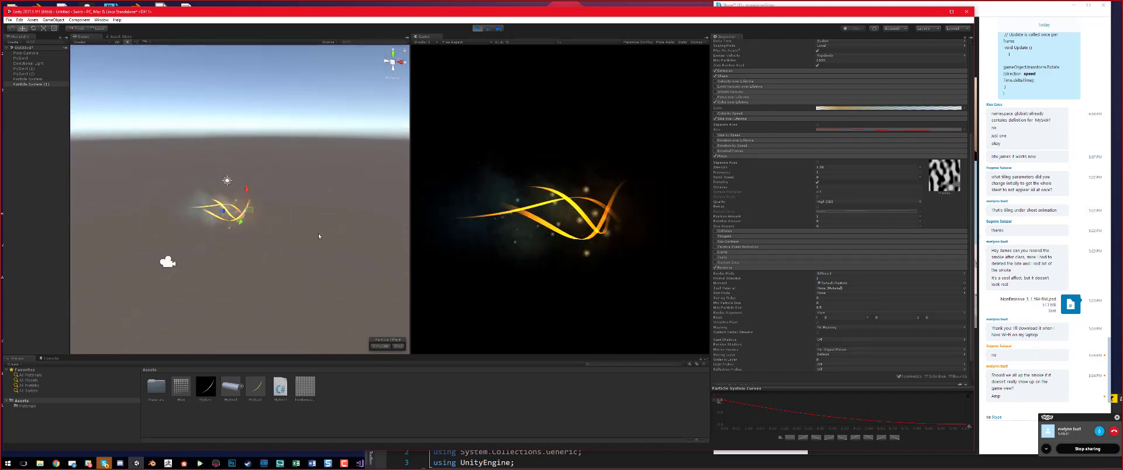
alt+drag(311, 240, 293, 263)
scroll(325, 227, up, 8)
scroll(274, 238, down, 4)
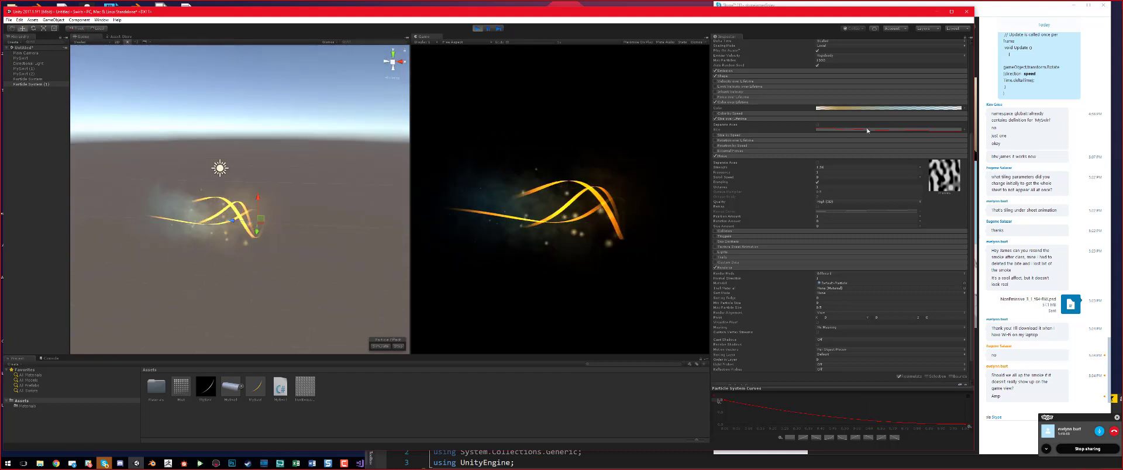
click(877, 109)
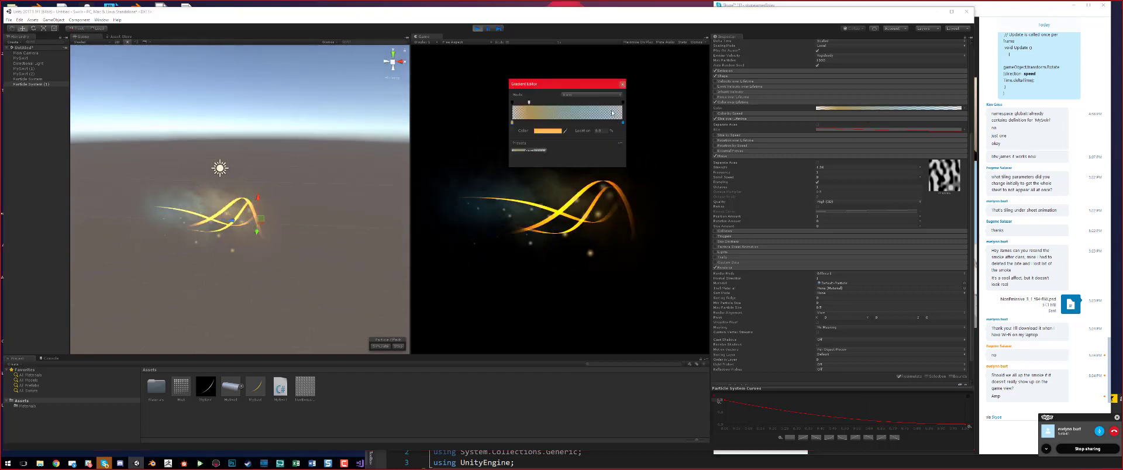
click(622, 85)
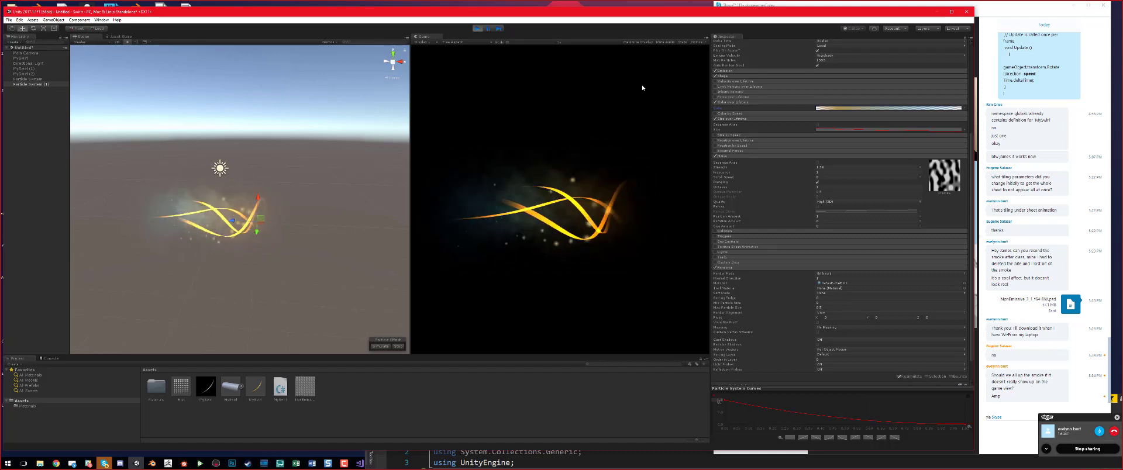
Step: Leave Play mode and set the duplicate's Noise Frequency to 1
click(477, 29)
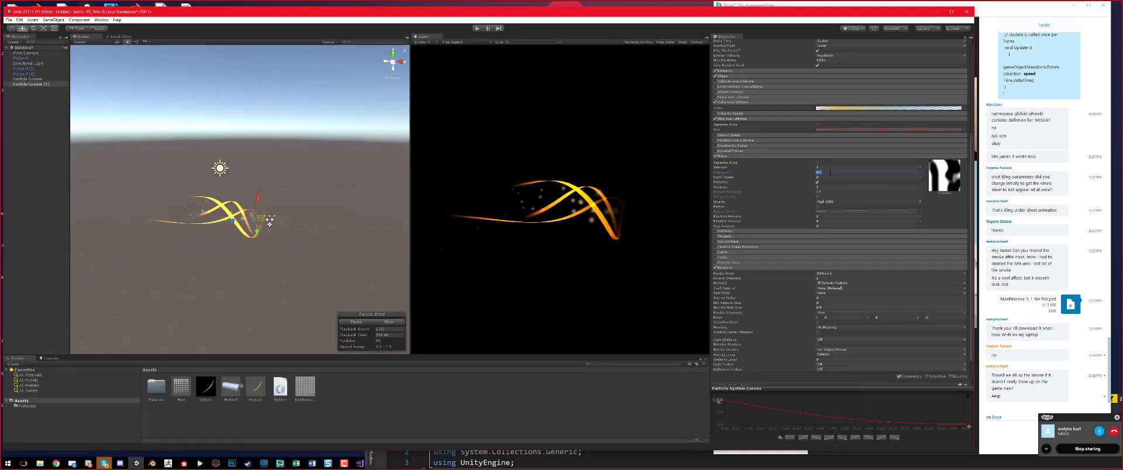
text(1)
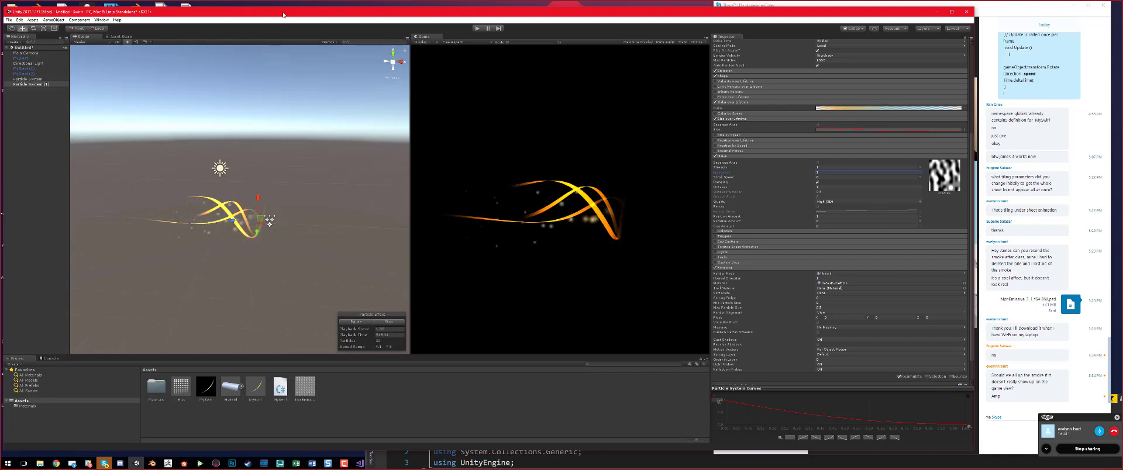
Step: Search the Asset Store for "post process stack"
drag(283, 14, 284, 10)
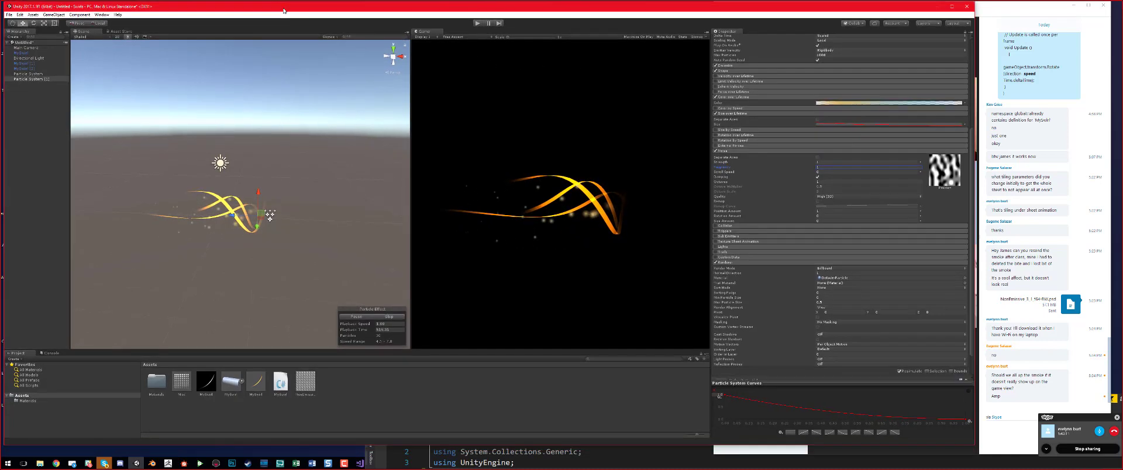
click(102, 14)
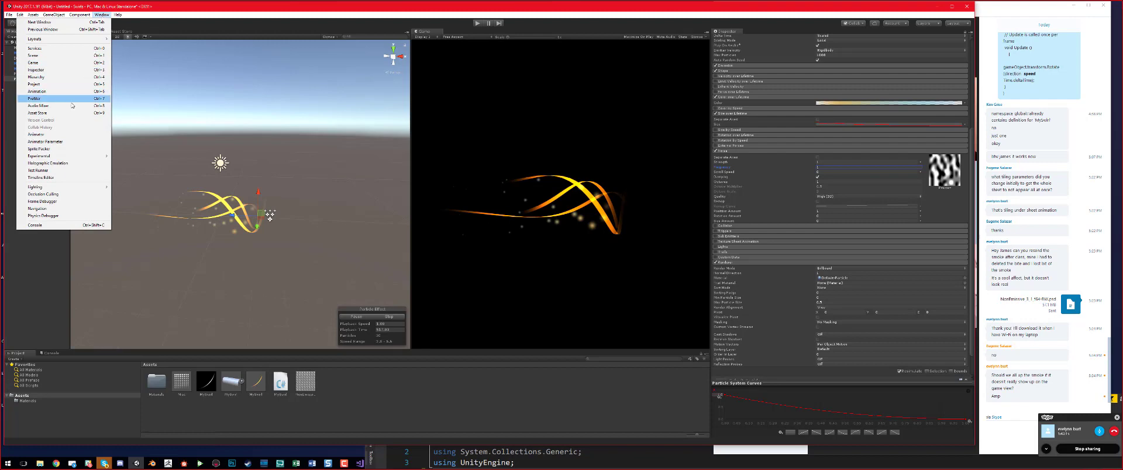
click(95, 111)
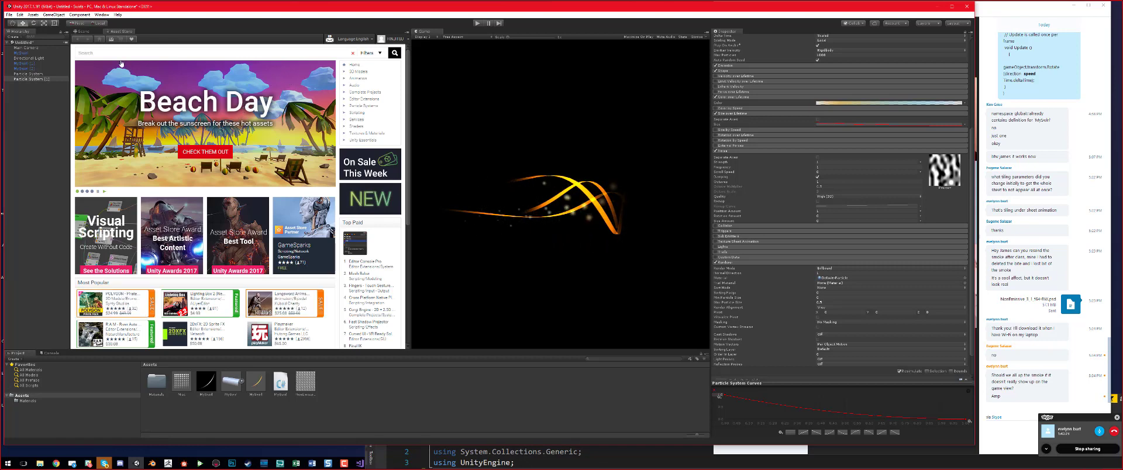
text(post process stack)
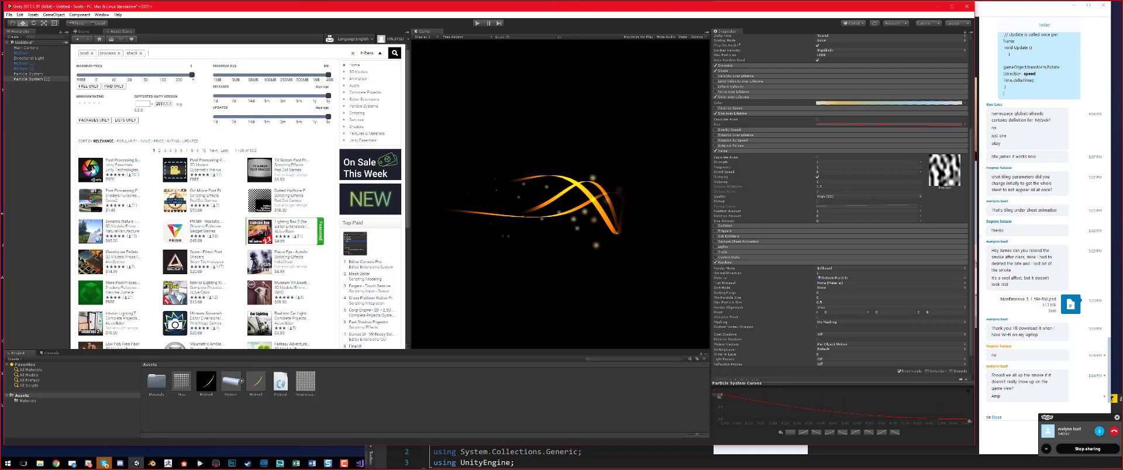
Step: Import all files of Unity Technologies' Post Processing Stack package into the project
click(92, 170)
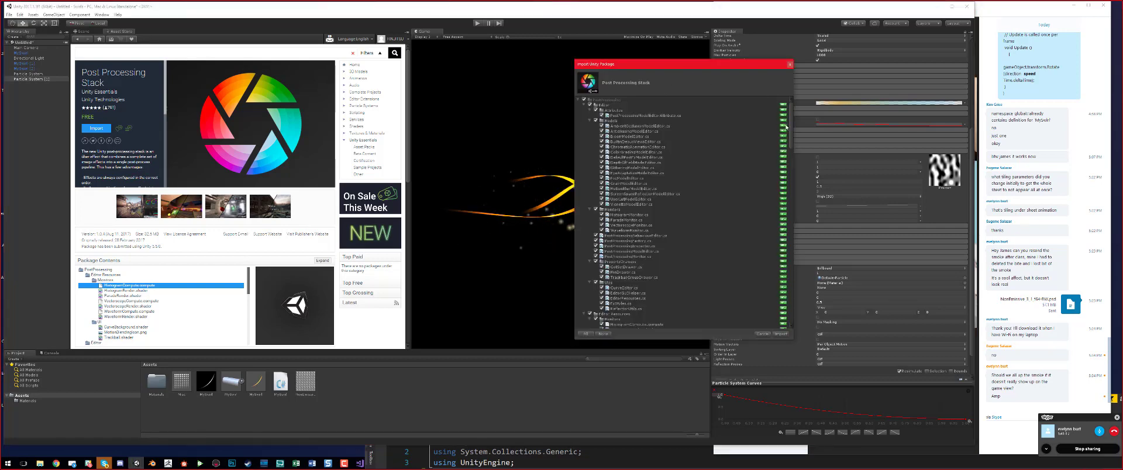
mouse_move(793, 119)
mouse_down()
mouse_move(794, 312)
mouse_move(786, 106)
mouse_up()
drag(792, 141, 789, 117)
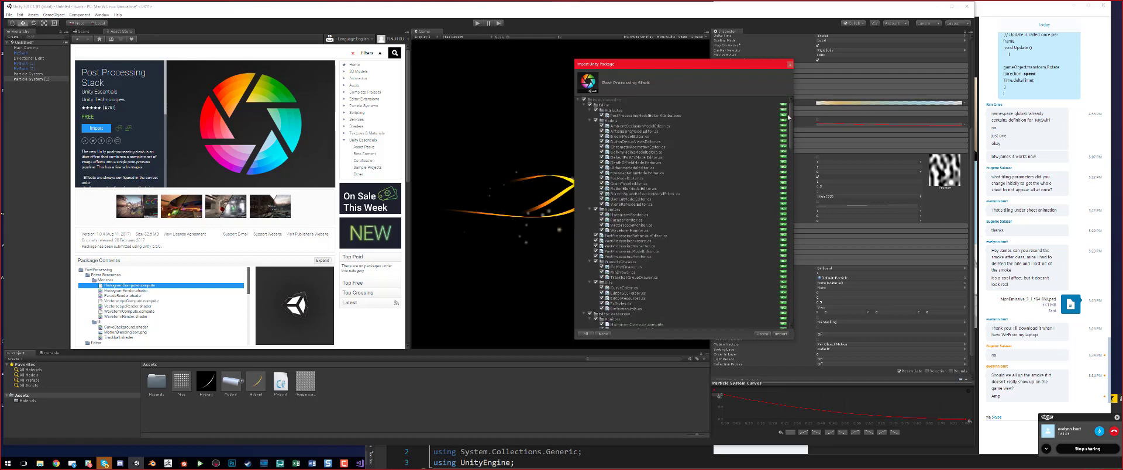
click(781, 334)
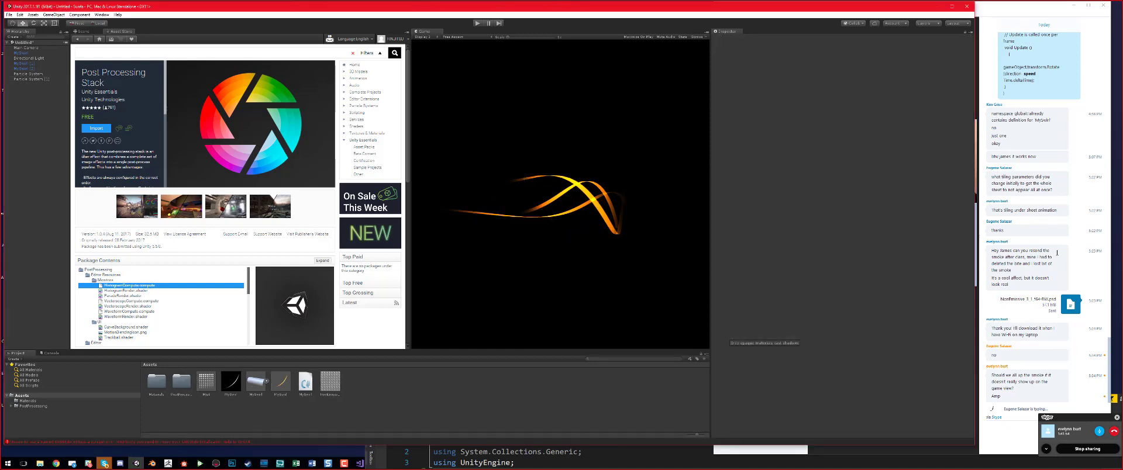
Step: Clear the console messages after the package import and return to the project assets
click(50, 353)
click(17, 358)
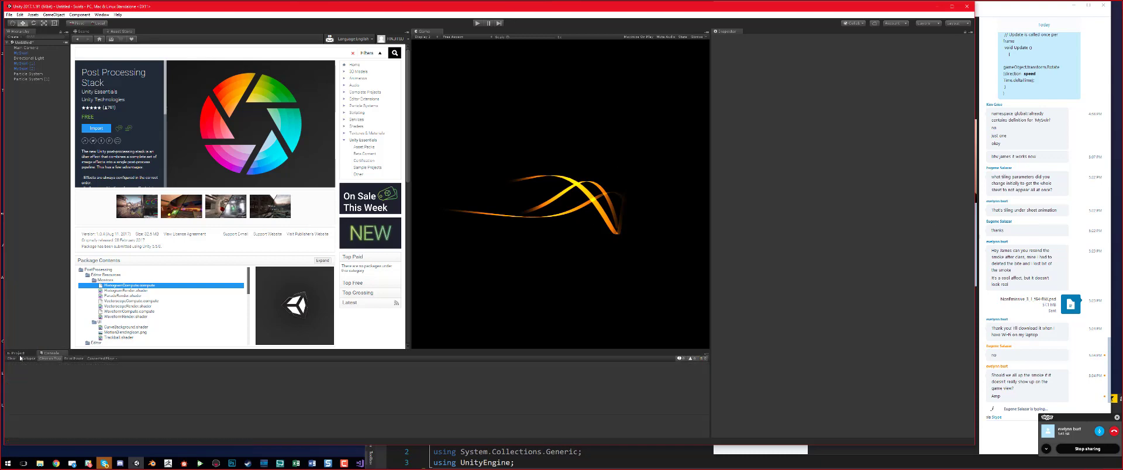
click(18, 353)
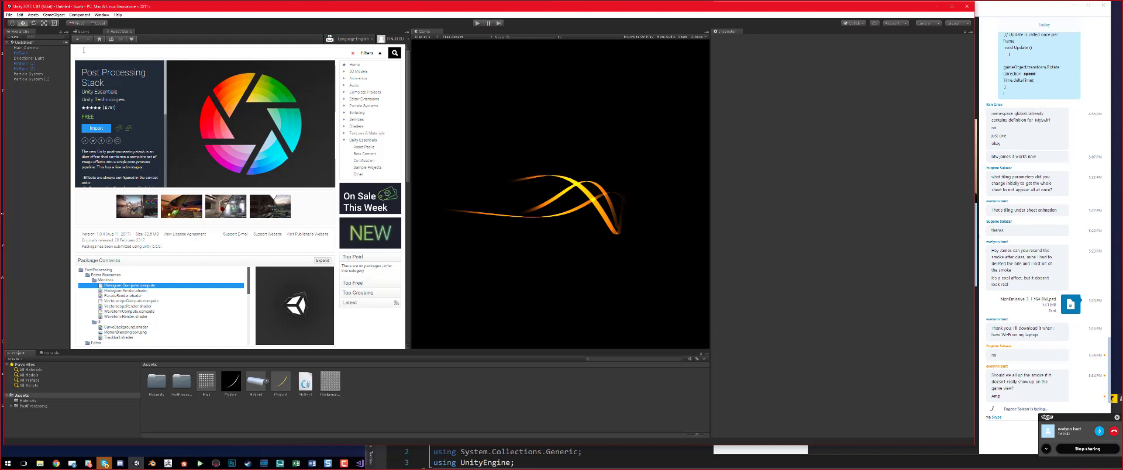
click(50, 353)
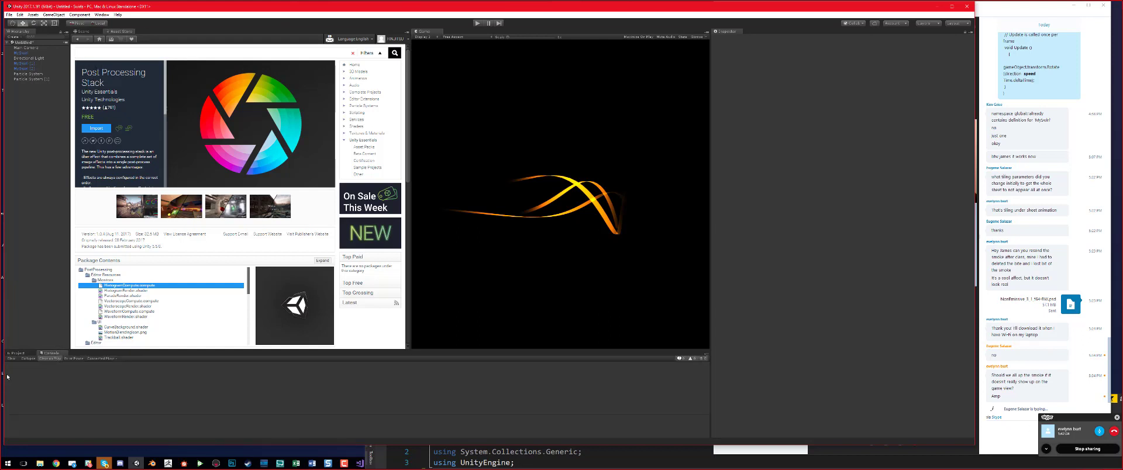
click(19, 353)
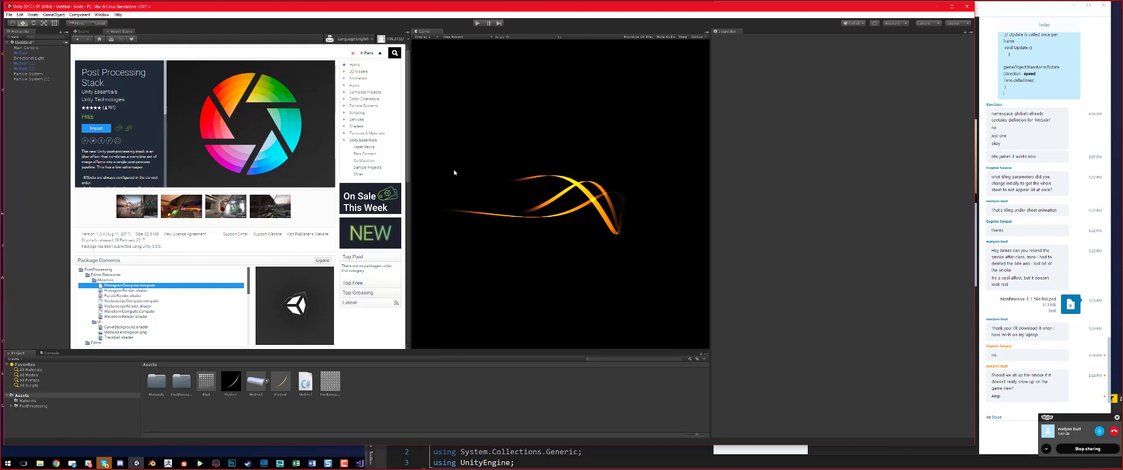
Step: Return to the scene view and add a Post Processing Behaviour component to the Main Camera
click(84, 32)
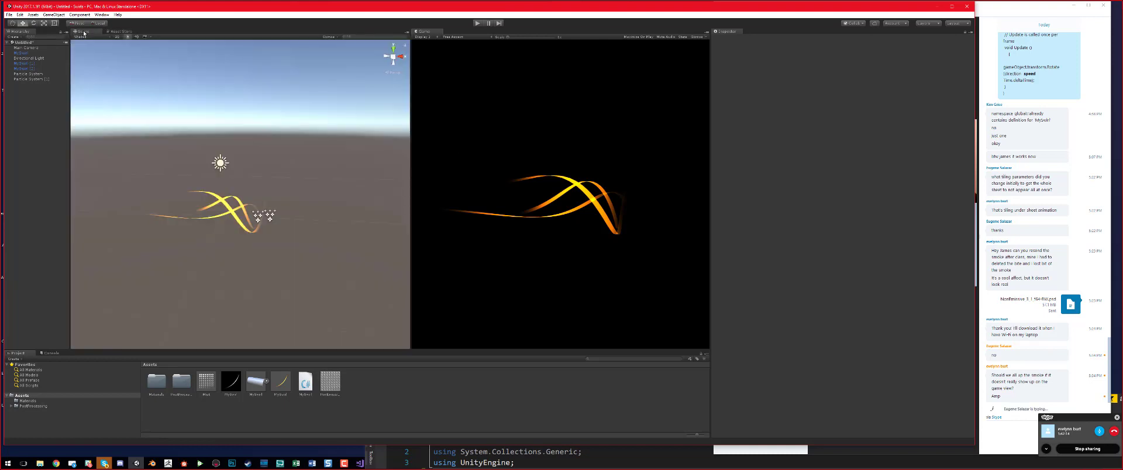
click(34, 49)
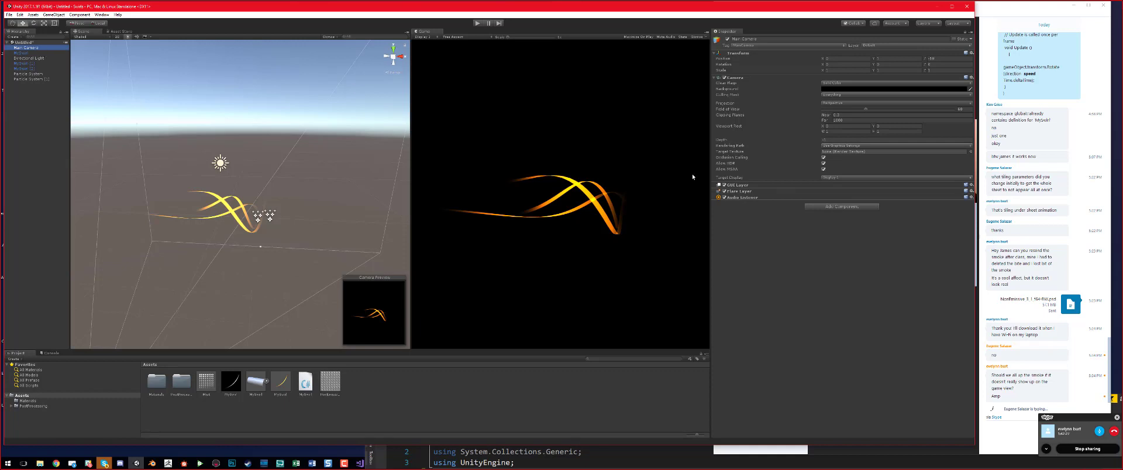
click(851, 207)
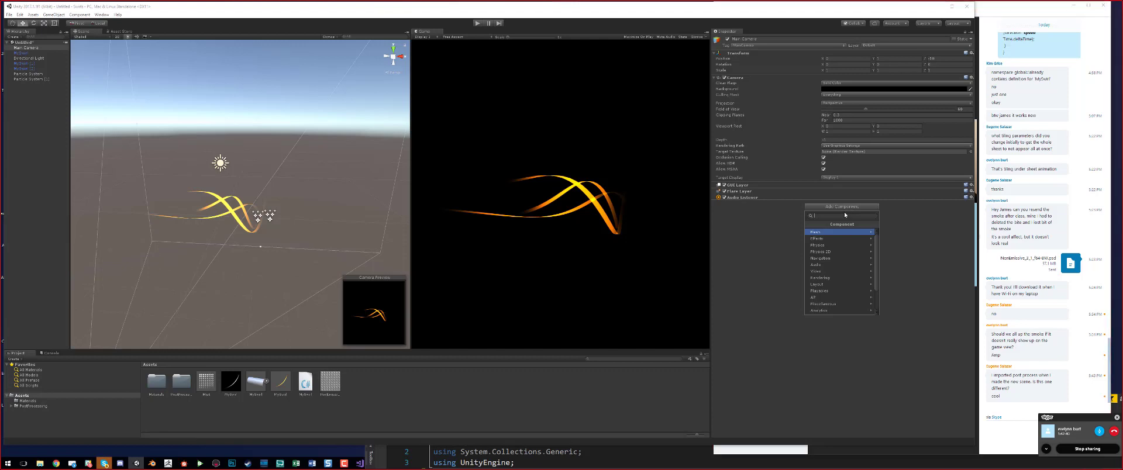
text(p)
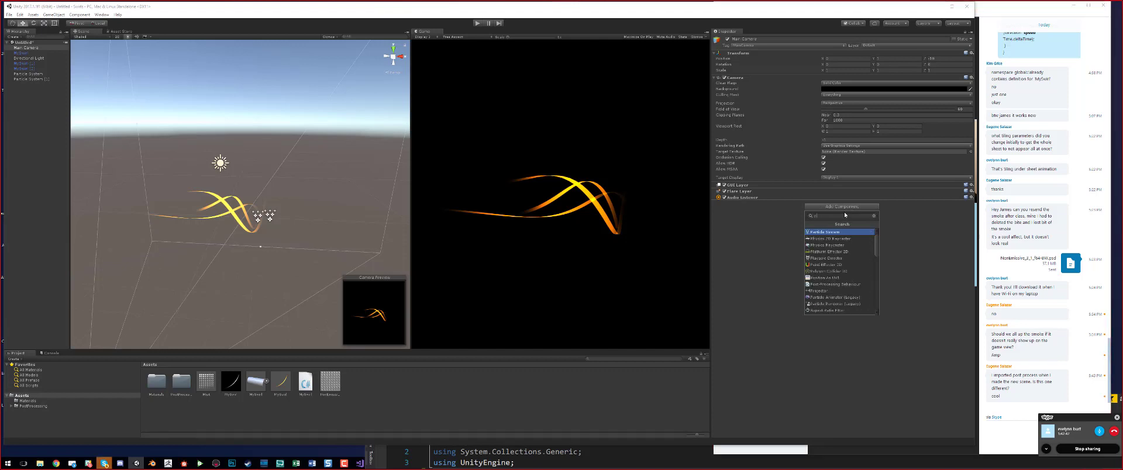
text(ost)
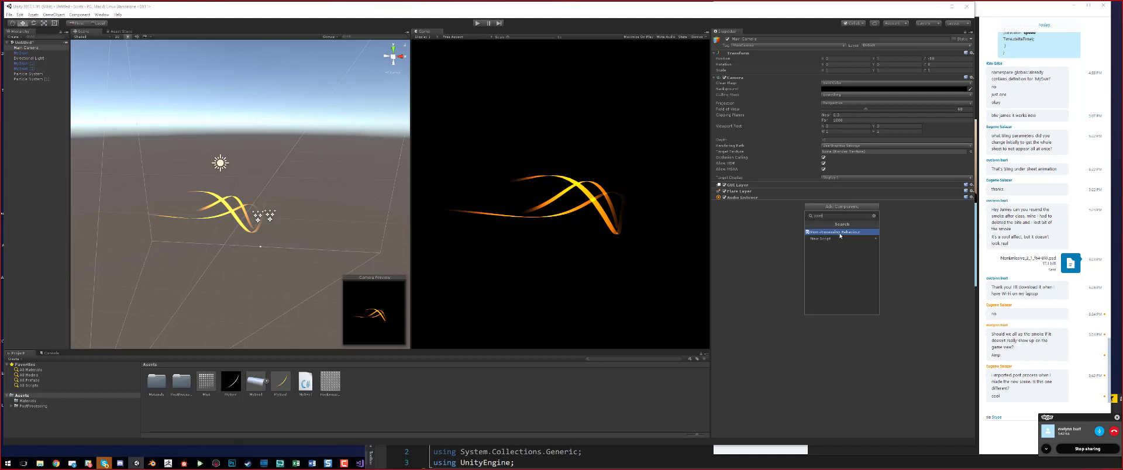
click(837, 232)
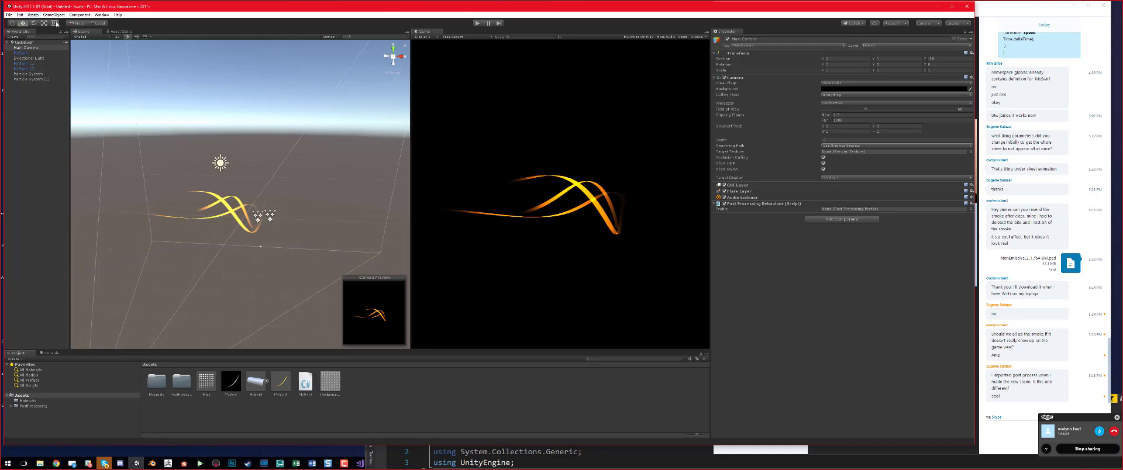
Step: Revisit the Post Processing Stack page in the Asset Store, and return to the scene view
click(103, 16)
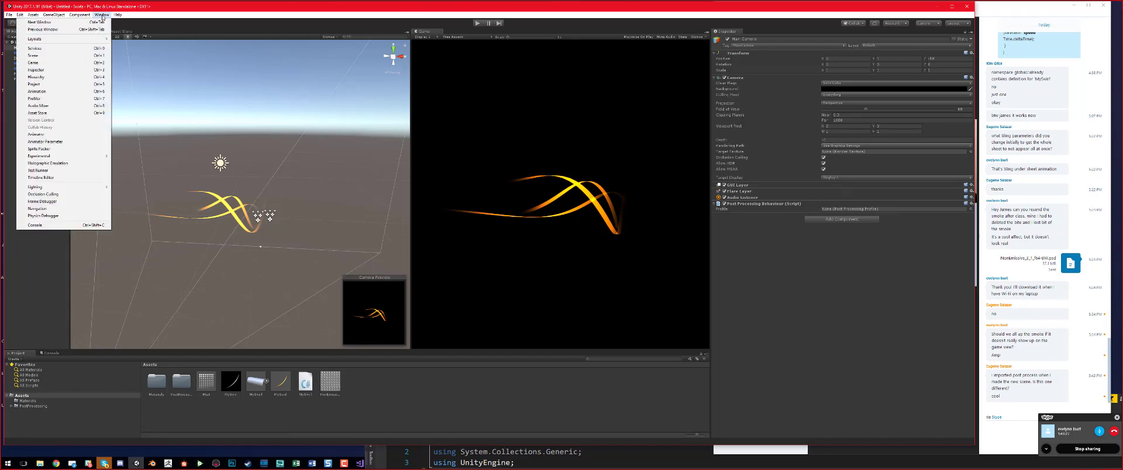
click(57, 116)
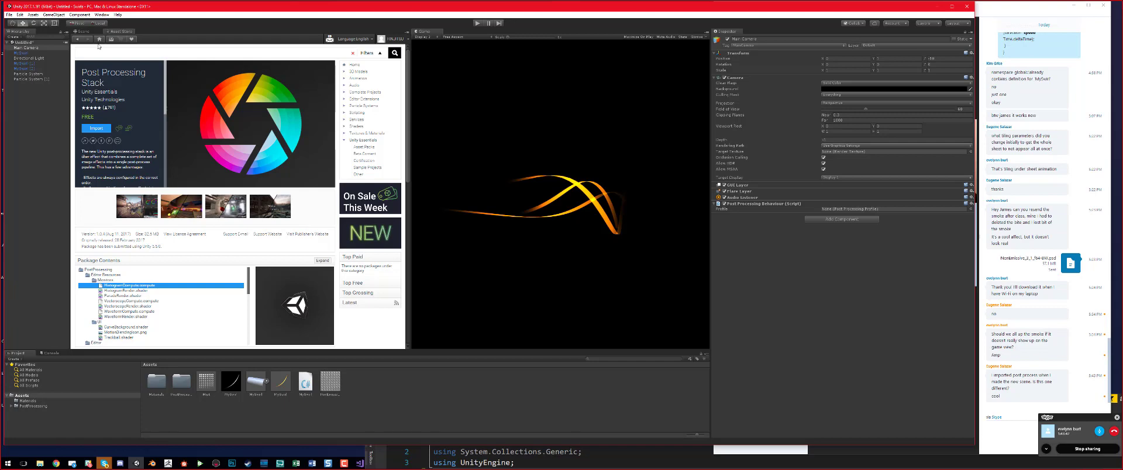
click(102, 15)
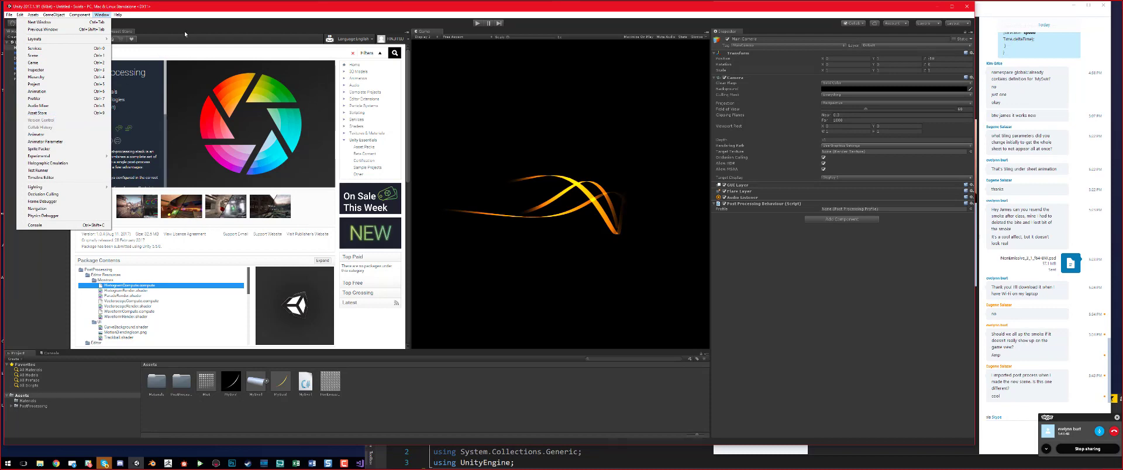
click(48, 115)
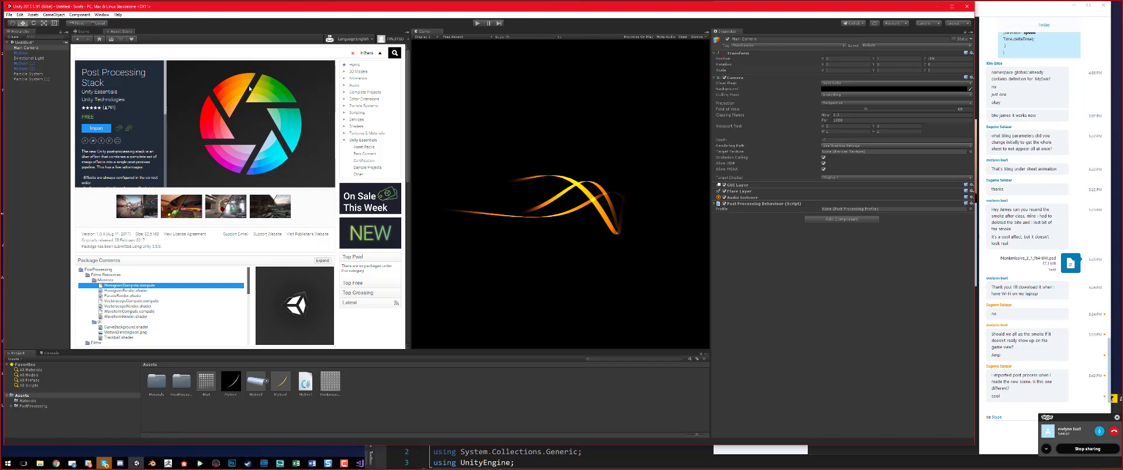
click(82, 32)
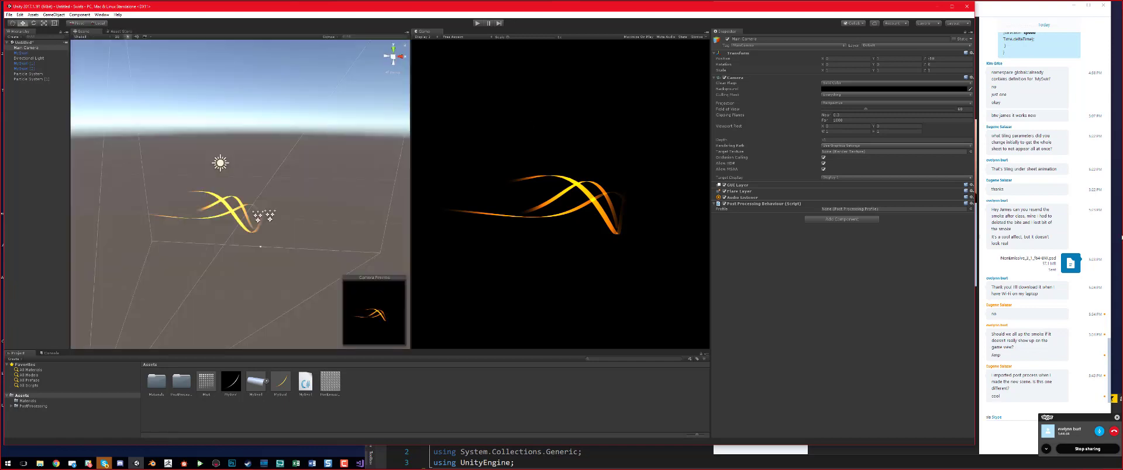
Step: Create a Post Processing Profile named Whatever in the Assets folder
right_click(379, 401)
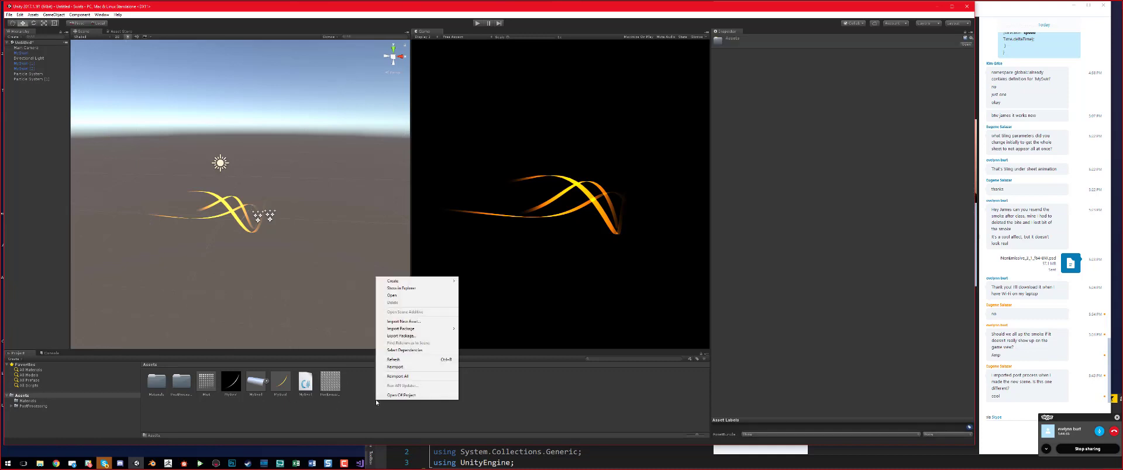
right_click(362, 386)
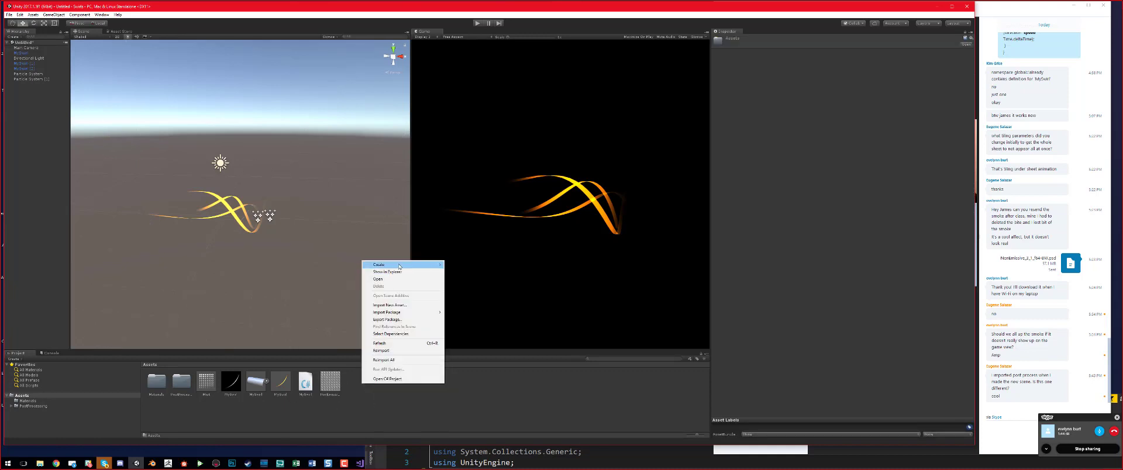
mouse_move(400, 267)
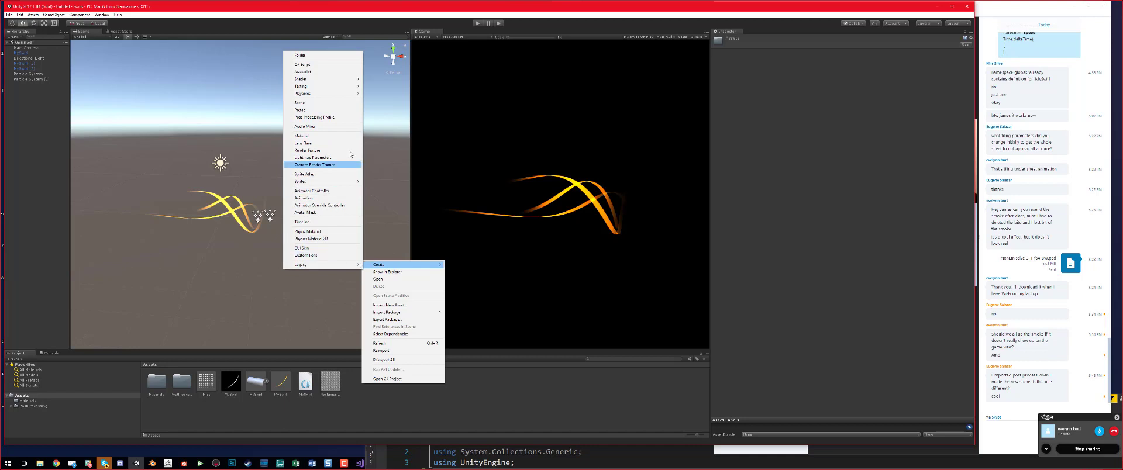
click(338, 120)
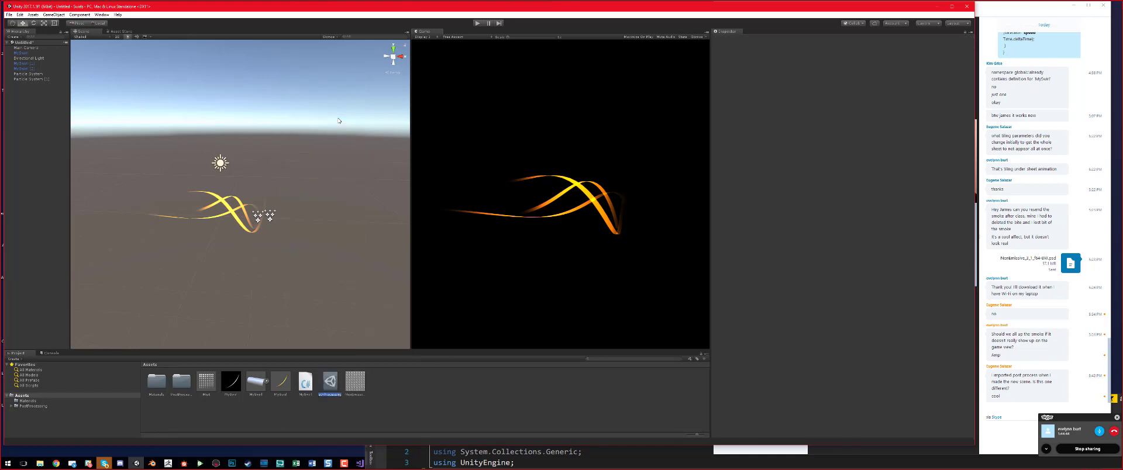
text(Mhatever)
key(Return)
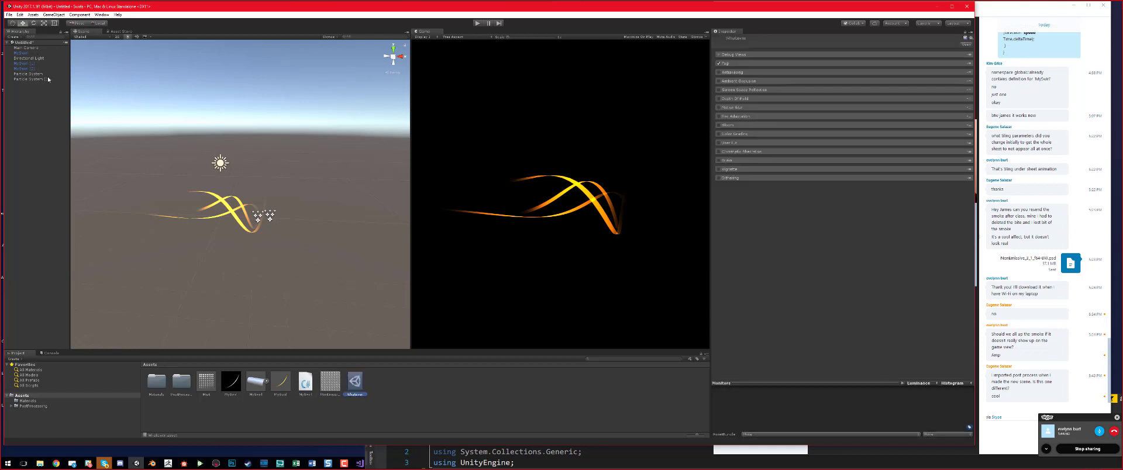
Step: Assign the Whatever profile to the Main Camera's Post Processing Behaviour and open the profile's settings
click(36, 48)
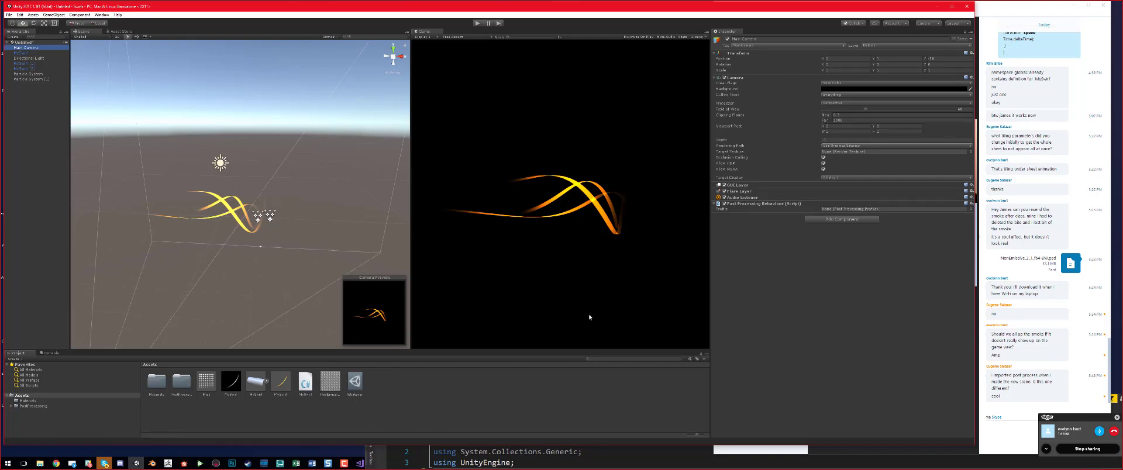
drag(359, 385, 866, 212)
click(356, 383)
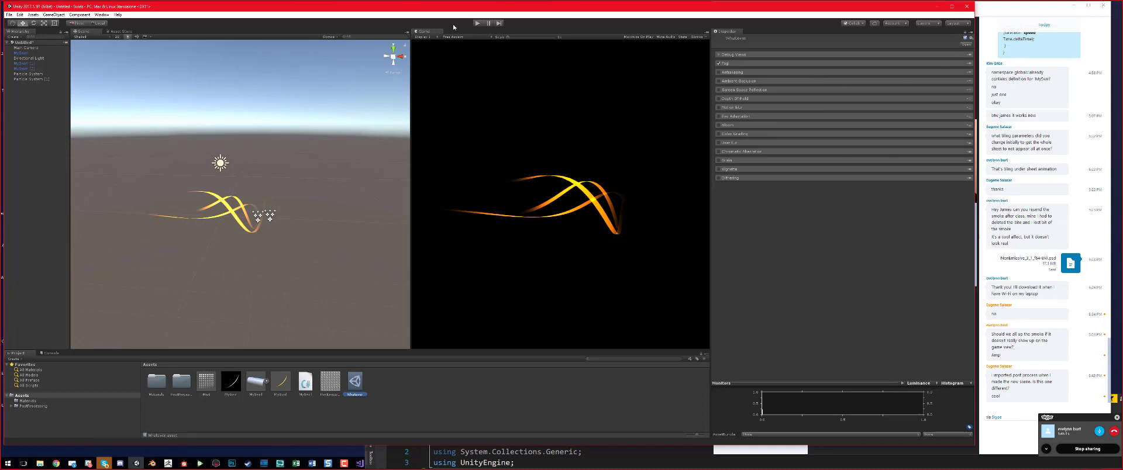
Step: Play the scene, enable Bloom in the Whatever profile and expand its settings
click(477, 24)
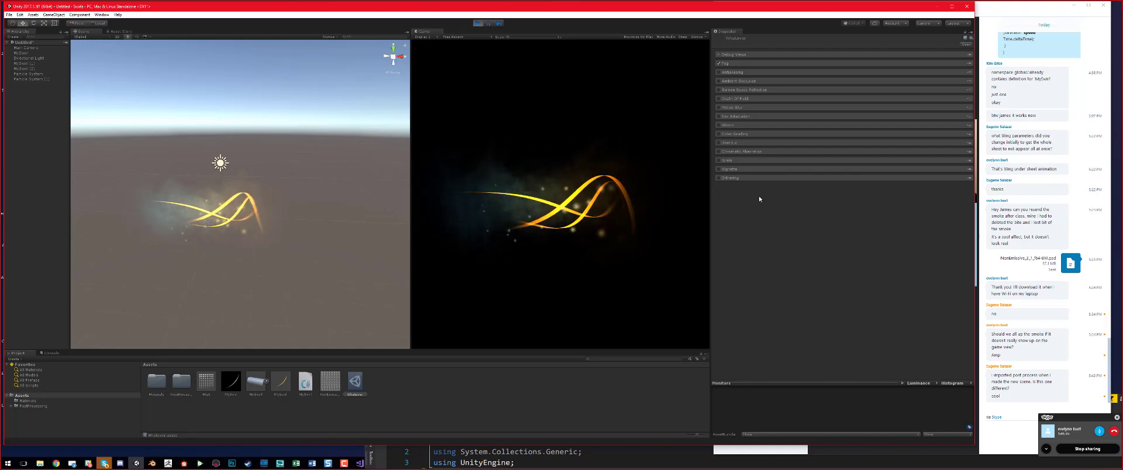
click(719, 125)
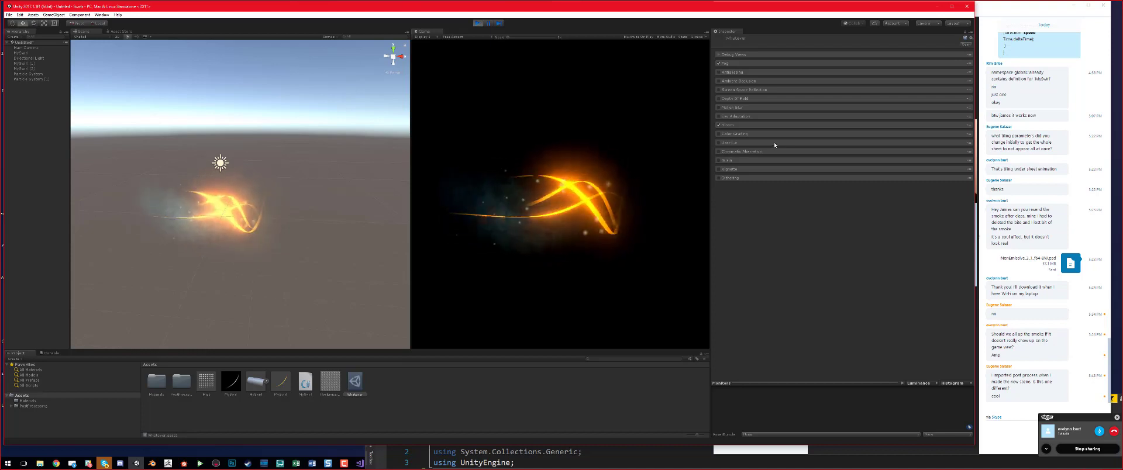
click(738, 125)
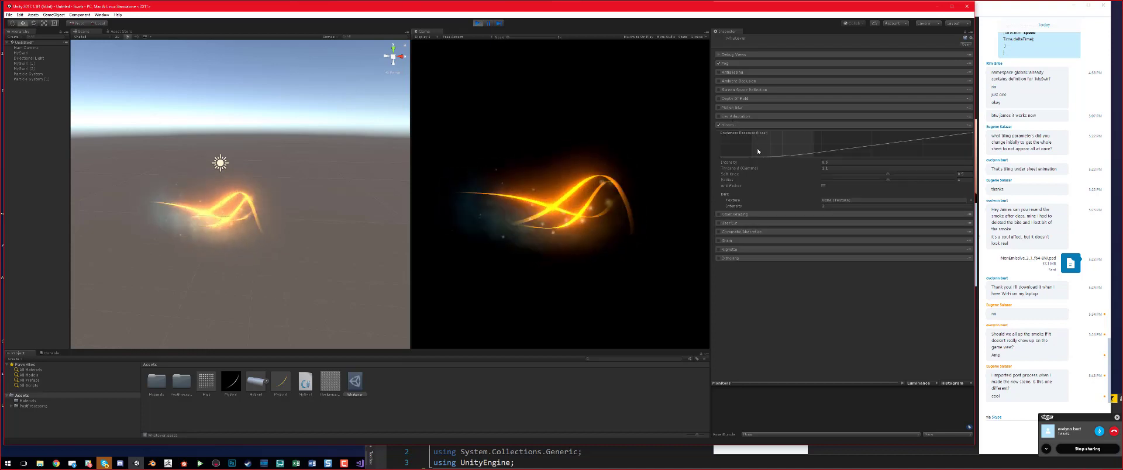
Step: Enable Anti Flicker for Bloom, try several glow radii and set the Radius to 2.5
click(823, 186)
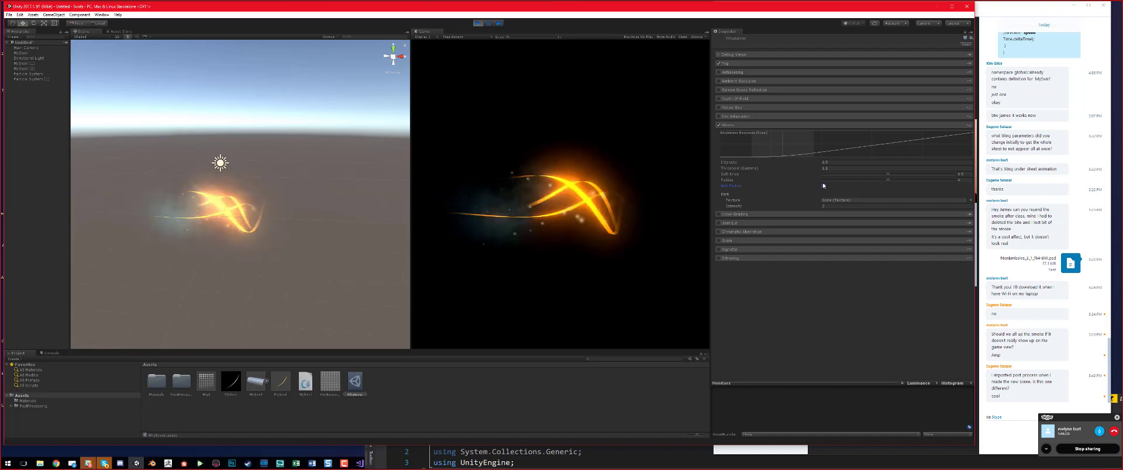
click(823, 186)
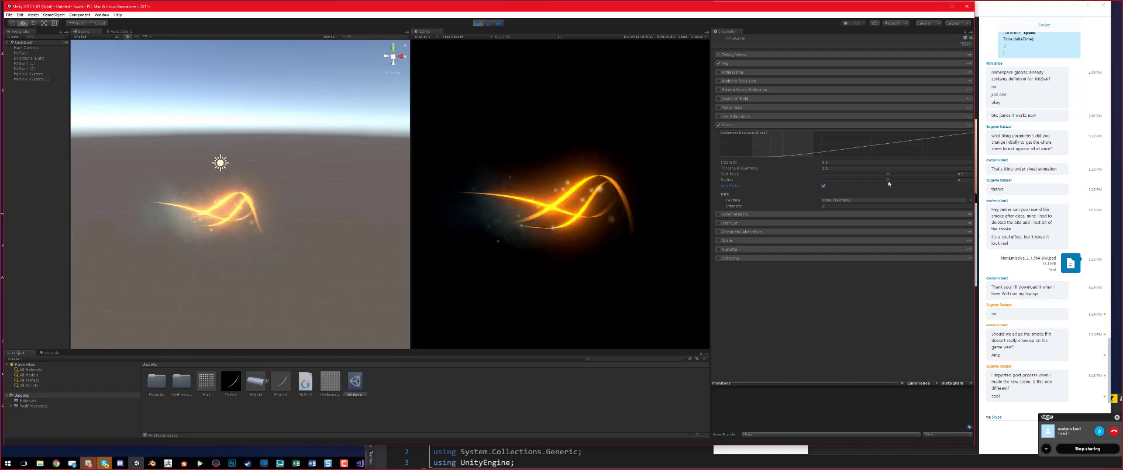
click(888, 180)
click(917, 181)
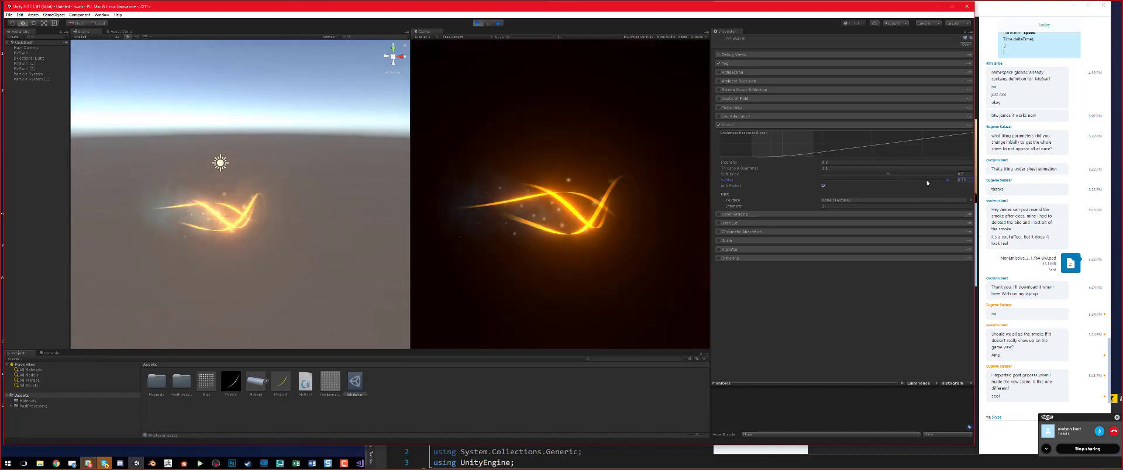
drag(917, 183, 881, 185)
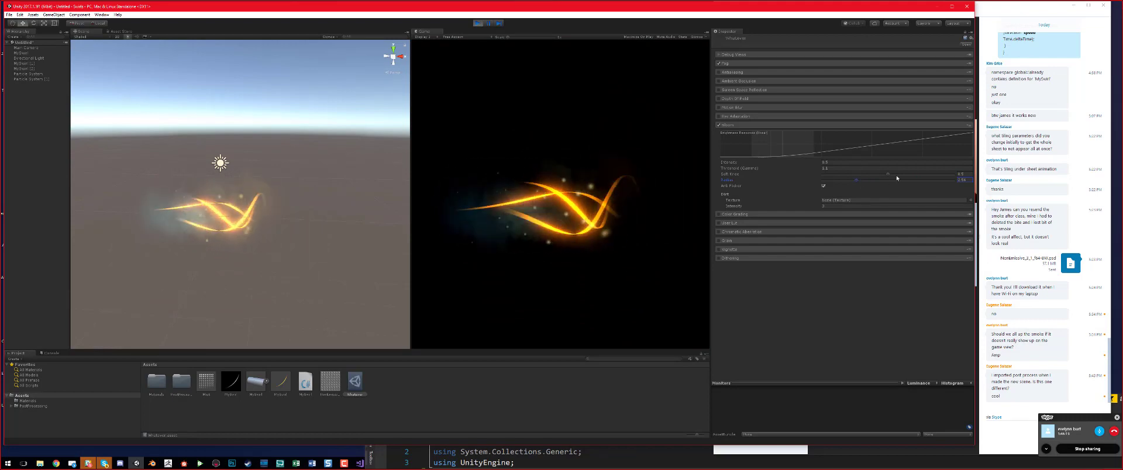
click(960, 180)
text(3)
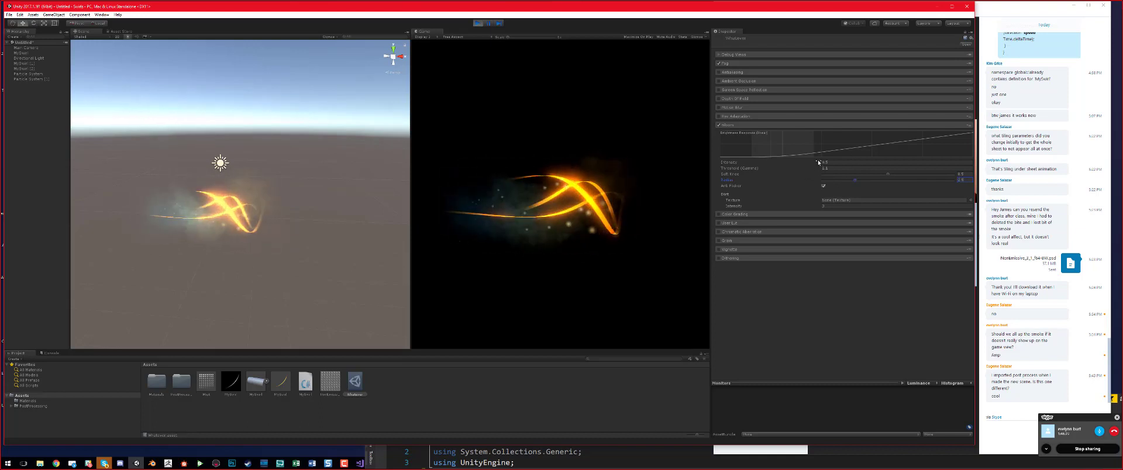
Step: Adjust the Bloom Intensity, and switch Bloom off and on again to compare the glow in the game view
mouse_move(810, 167)
mouse_down()
mouse_move(864, 158)
mouse_move(1006, 170)
mouse_move(744, 175)
mouse_move(825, 174)
mouse_move(790, 172)
mouse_up()
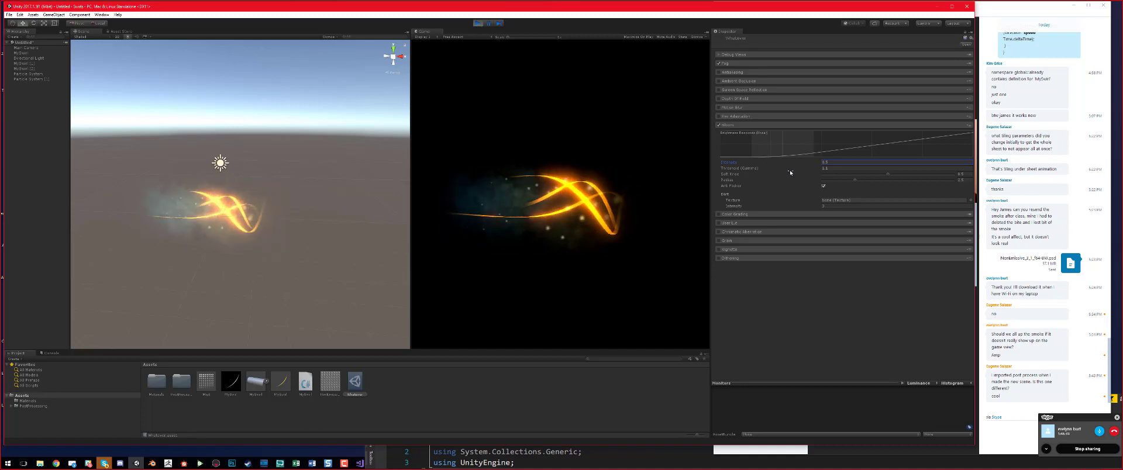
click(719, 125)
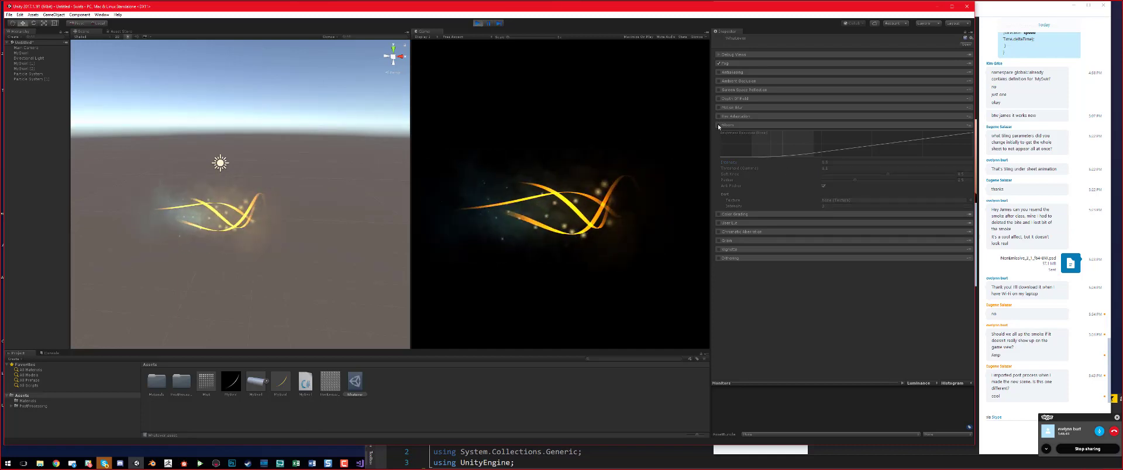
click(718, 125)
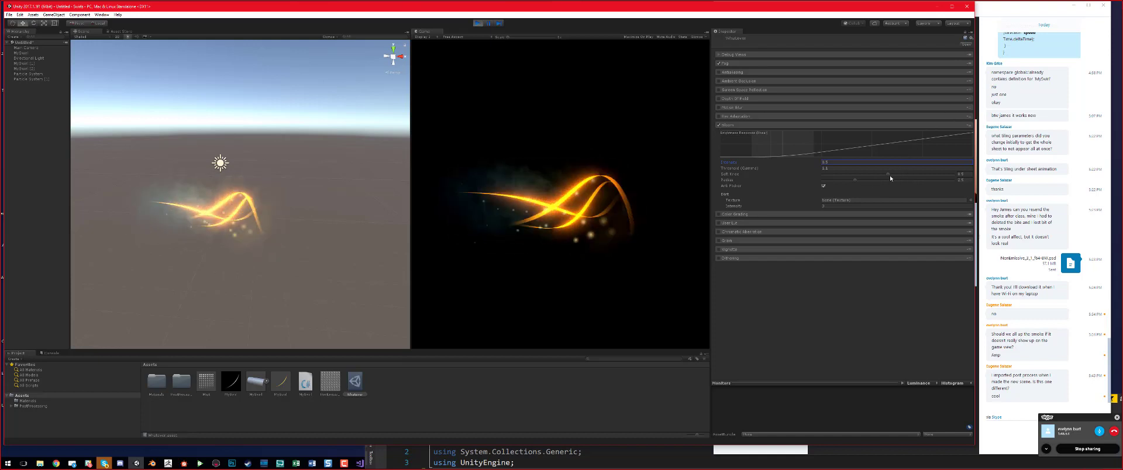
Step: Try a higher Soft Knee for Bloom and undo the change
drag(888, 174, 919, 178)
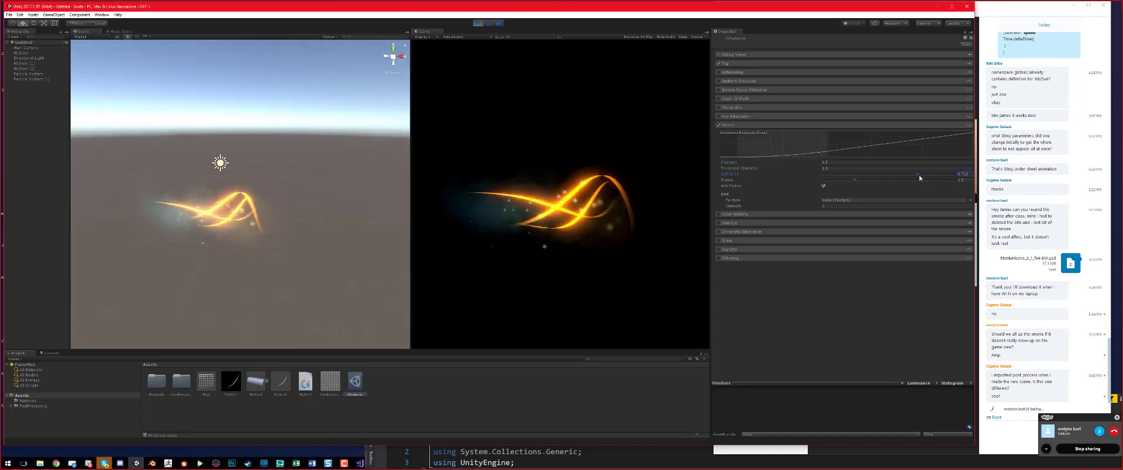
key(ctrl+z)
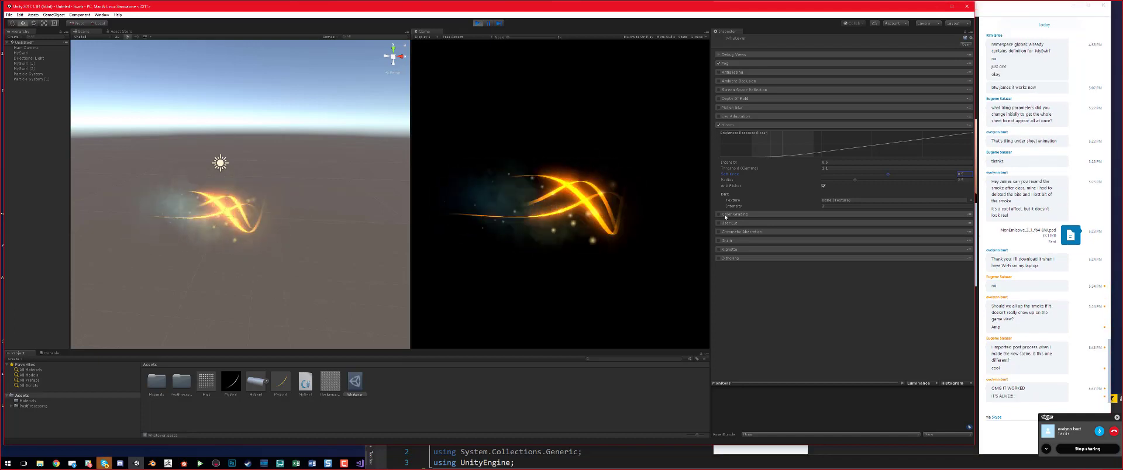
Step: Enable Color Grading in the Whatever profile and expand its settings to look over the tonemapping and trackball controls
click(724, 214)
click(718, 214)
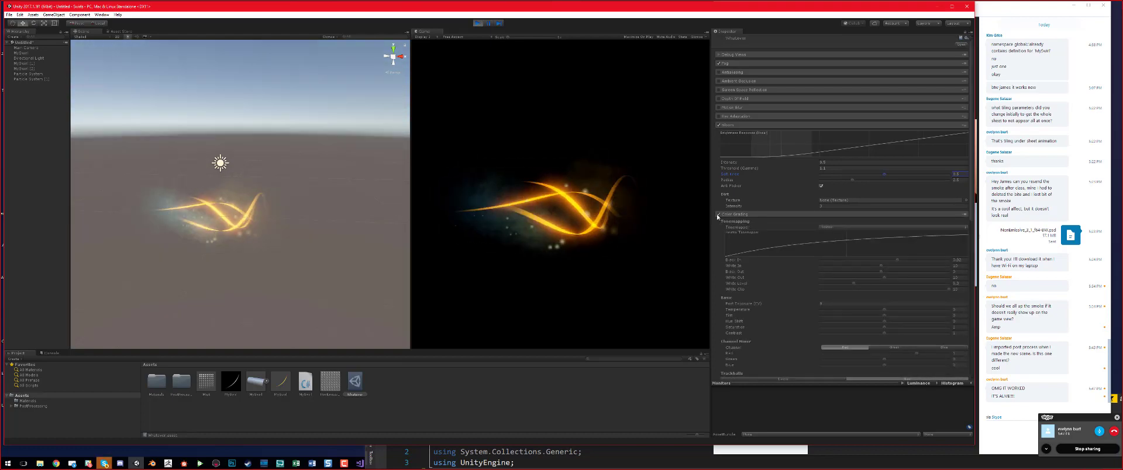
scroll(834, 297, down, 3)
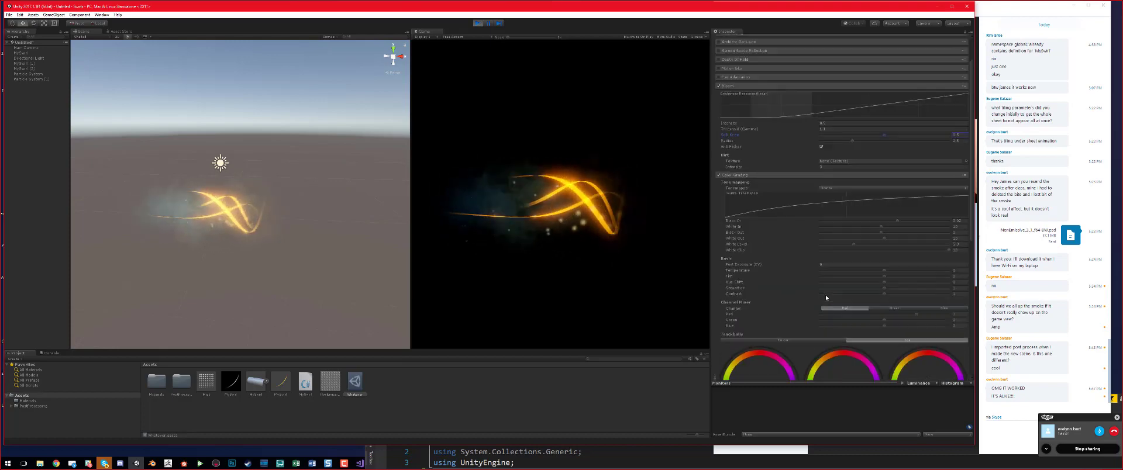
scroll(822, 304, down, 5)
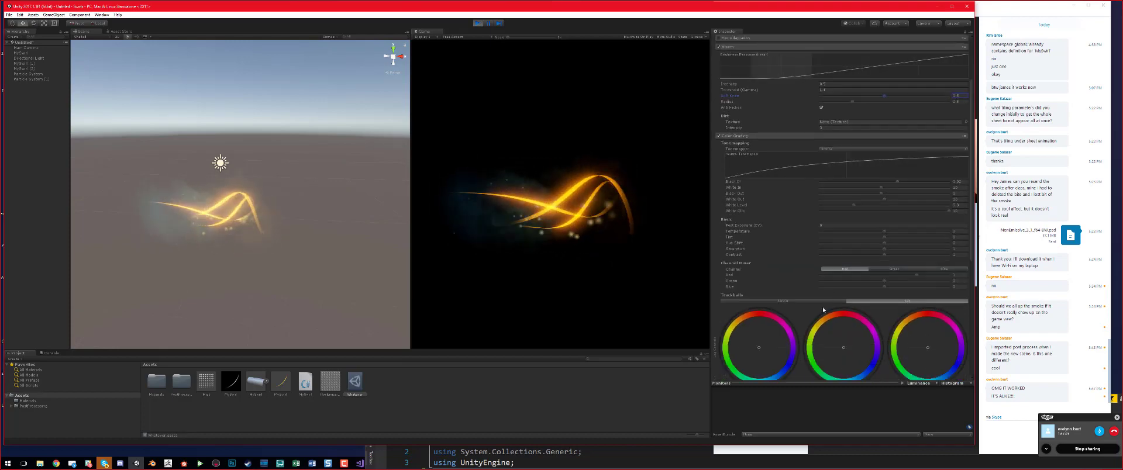
scroll(792, 253, up, 4)
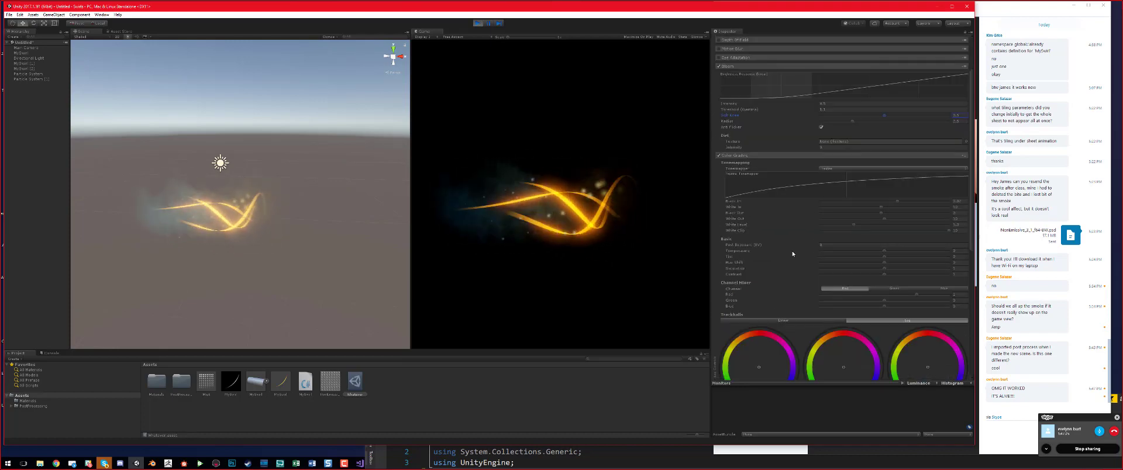
scroll(795, 263, down, 4)
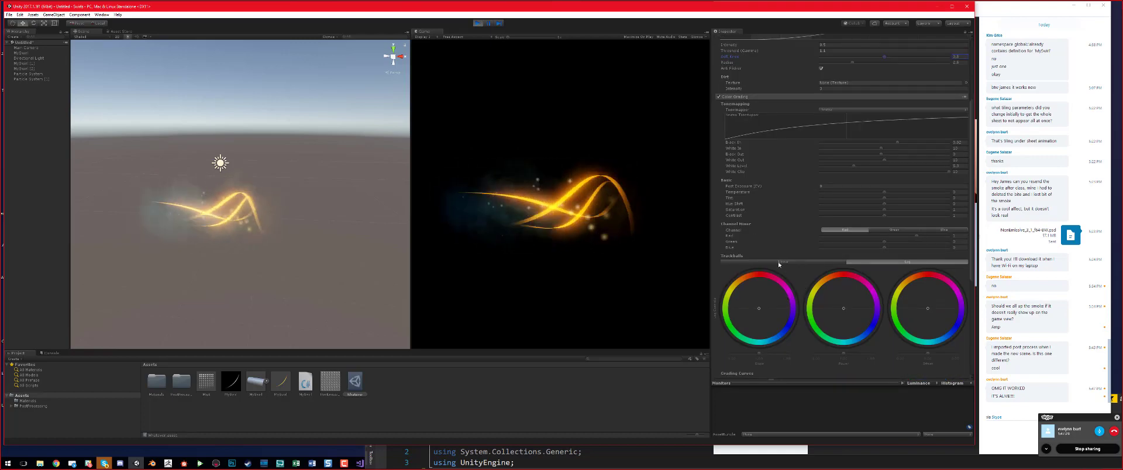
Step: Try tinting the image with the three Color Grading trackballs, reset them, and look over the grading curves
mouse_move(760, 307)
mouse_down()
mouse_move(770, 296)
mouse_move(761, 293)
mouse_move(763, 307)
mouse_move(746, 319)
mouse_move(763, 311)
mouse_up()
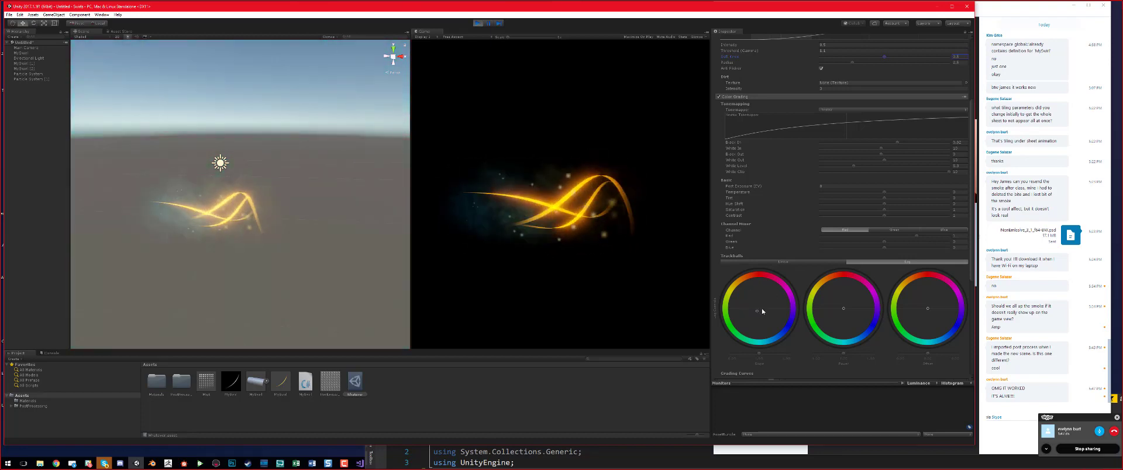
drag(842, 309, 858, 297)
mouse_move(930, 314)
mouse_down()
mouse_move(903, 309)
mouse_move(909, 328)
mouse_move(939, 325)
mouse_move(907, 290)
mouse_move(900, 307)
mouse_move(929, 295)
mouse_move(928, 320)
mouse_up()
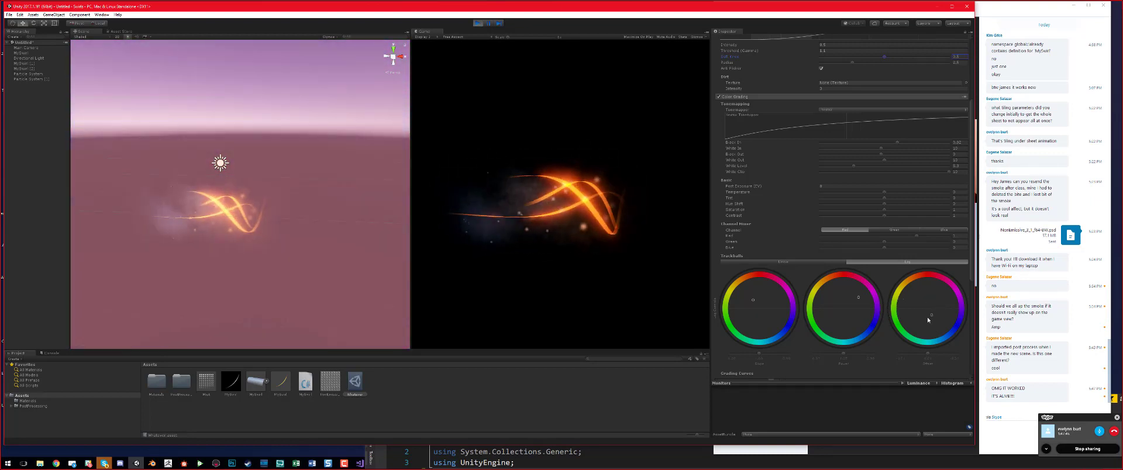
double_click(928, 320)
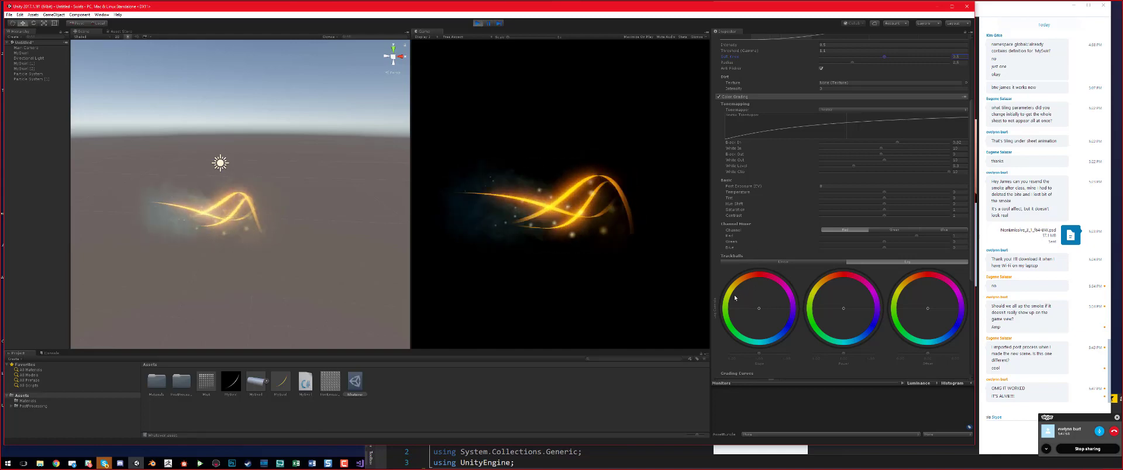
scroll(821, 296, down, 8)
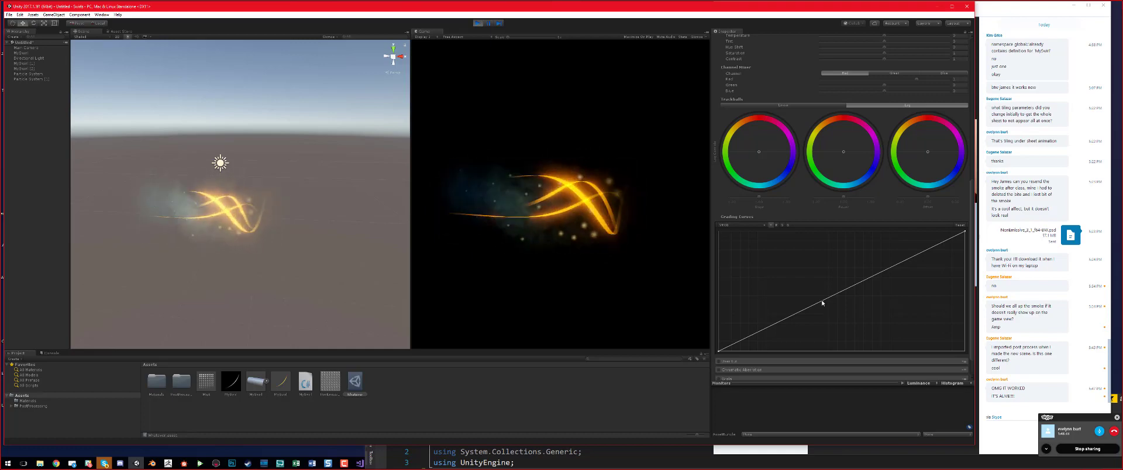
scroll(778, 185, up, 5)
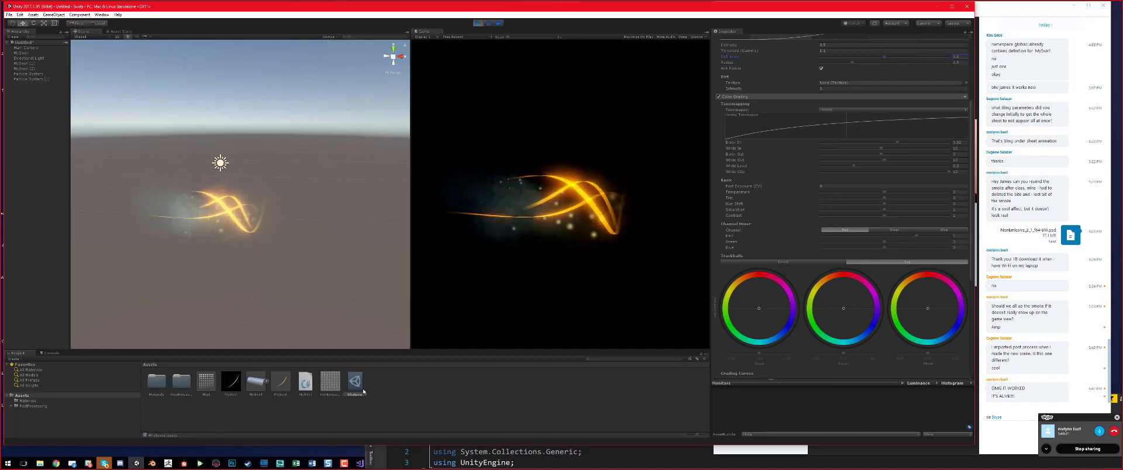
Step: Toggle Color Grading to compare the effect and leave it disabled
click(718, 96)
click(718, 96)
click(719, 97)
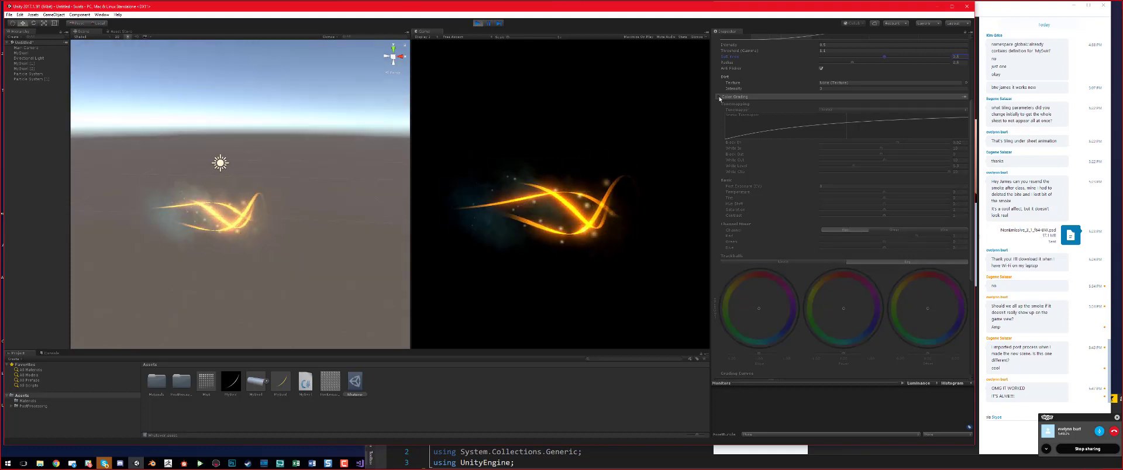
scroll(829, 228, up, 5)
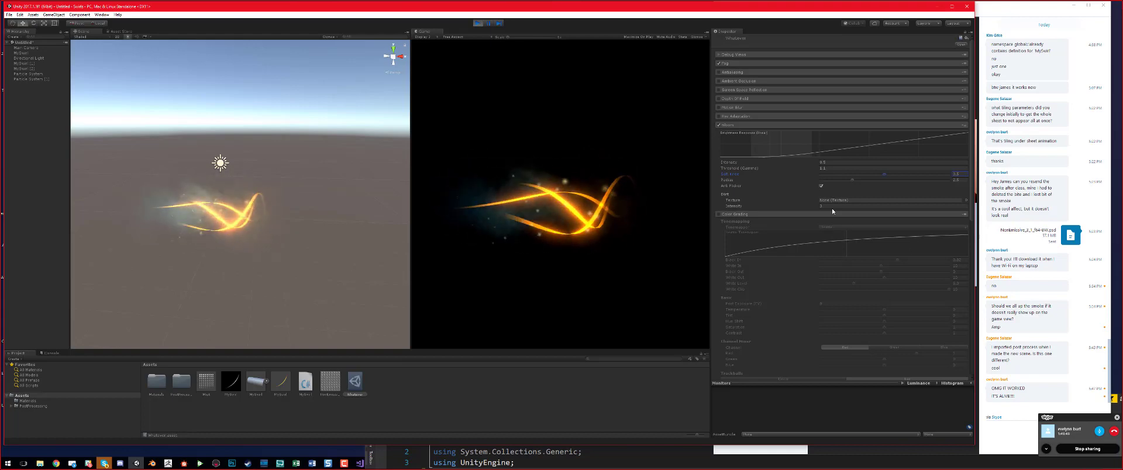
Step: Try Motion Blur on the effect, expand its settings and leave it disabled
click(719, 72)
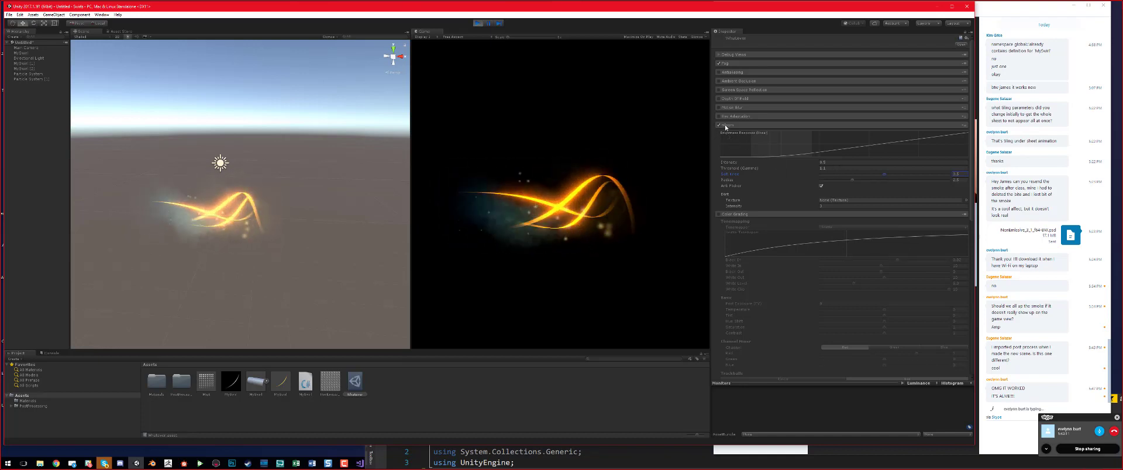
click(719, 108)
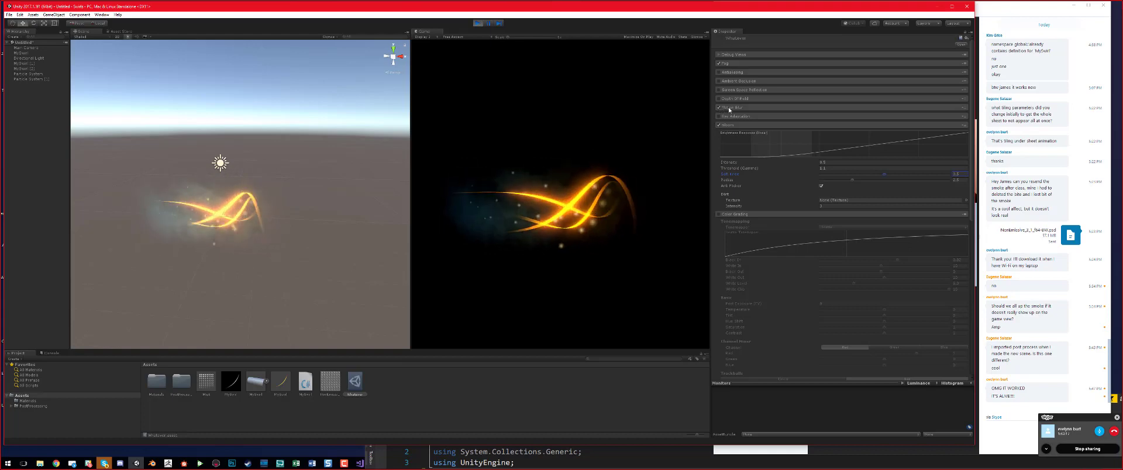
click(729, 109)
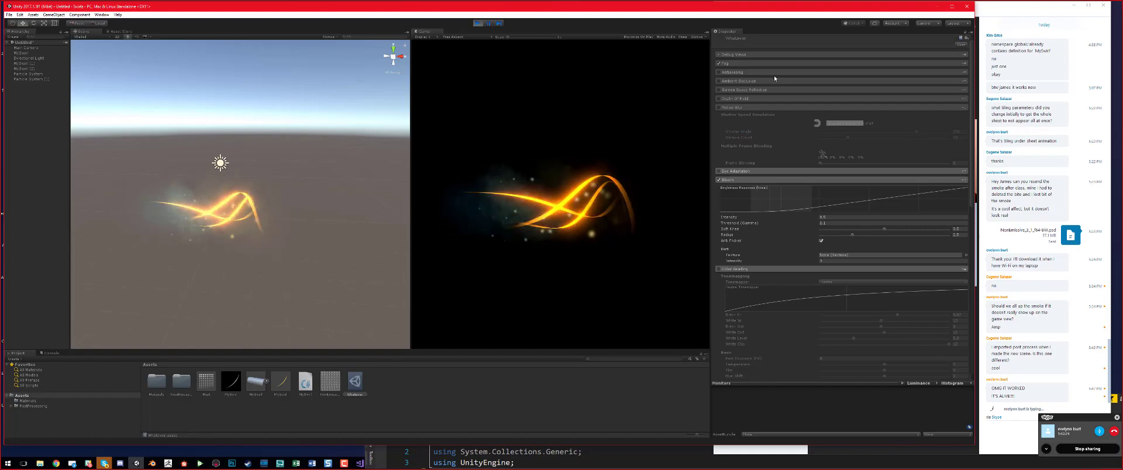
scroll(789, 135, down, 10)
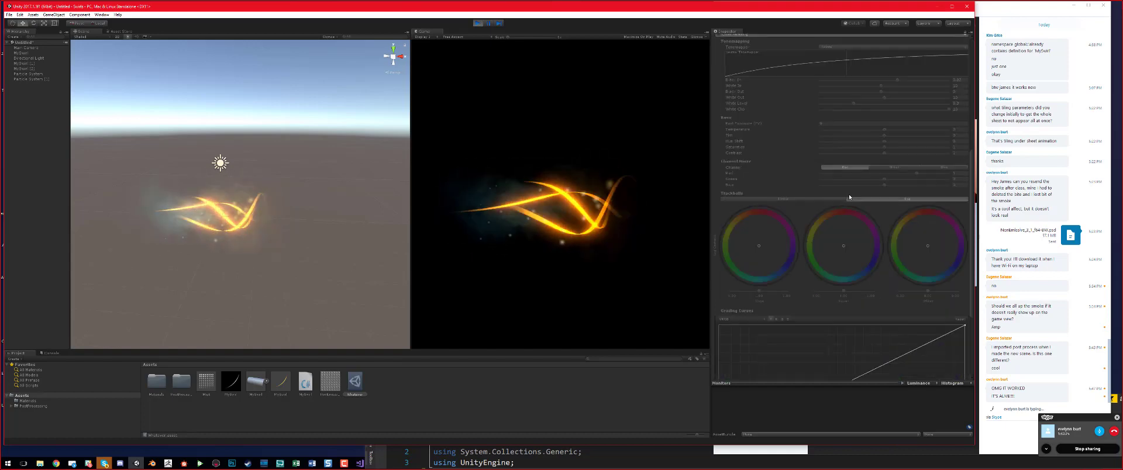
scroll(755, 108, up, 9)
scroll(786, 138, up, 2)
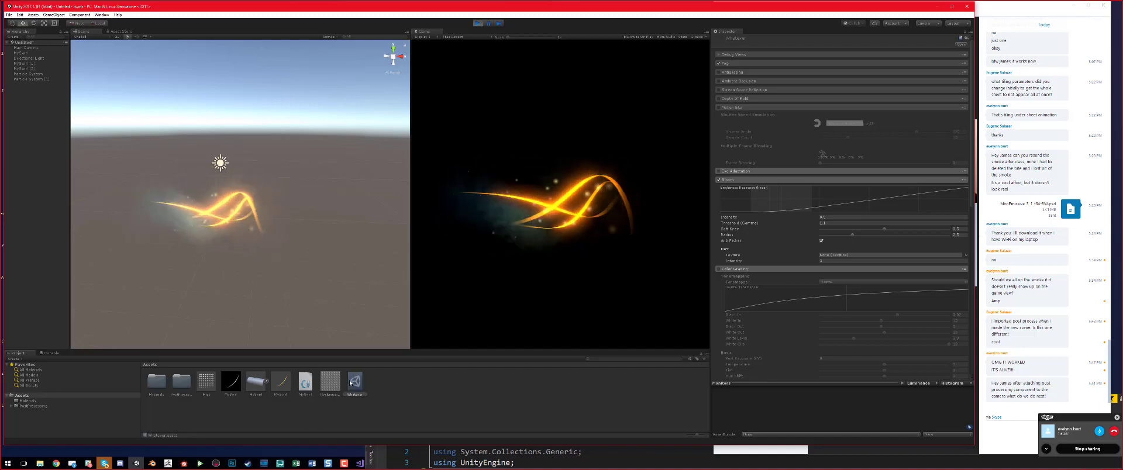
Step: Locate the Post Processing Profile option among the asset creation choices for the Assets folder, and dismiss the choices
right_click(399, 391)
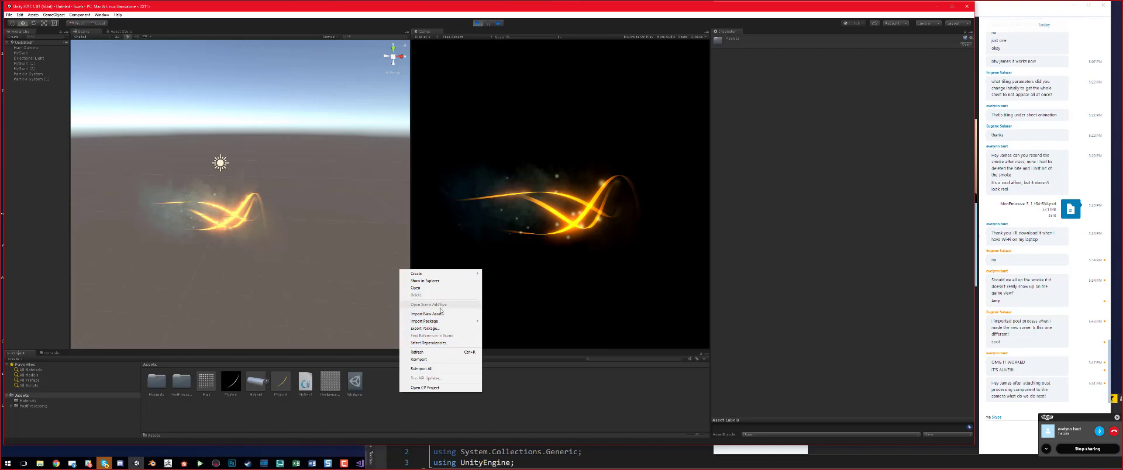
mouse_move(433, 273)
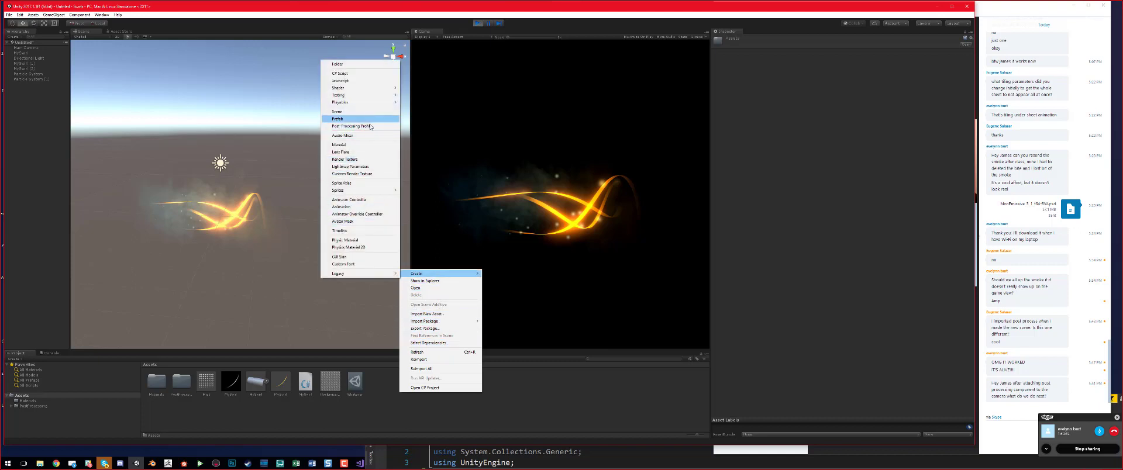
click(503, 315)
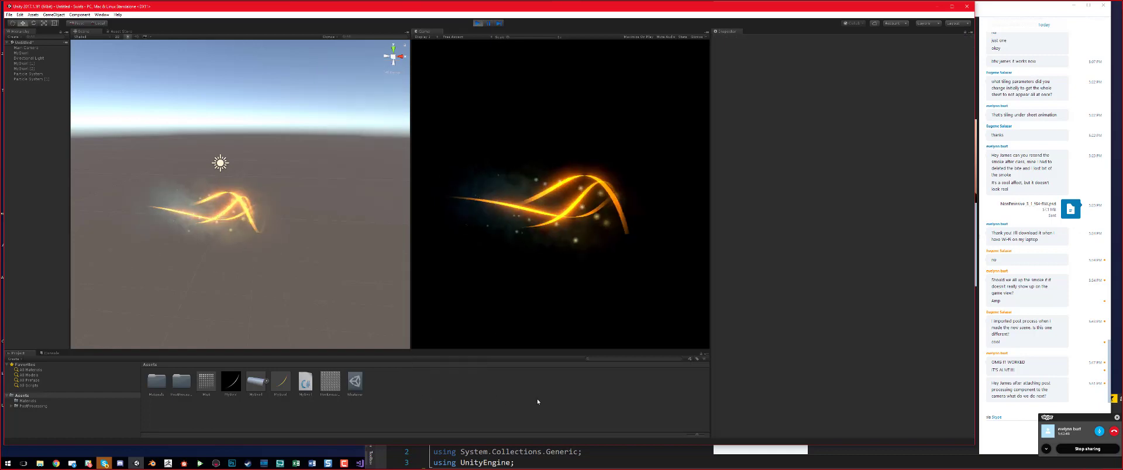
Step: Review the Main Camera's Post Processing Behaviour, and collapse the Bloom settings in the Whatever profile
click(32, 48)
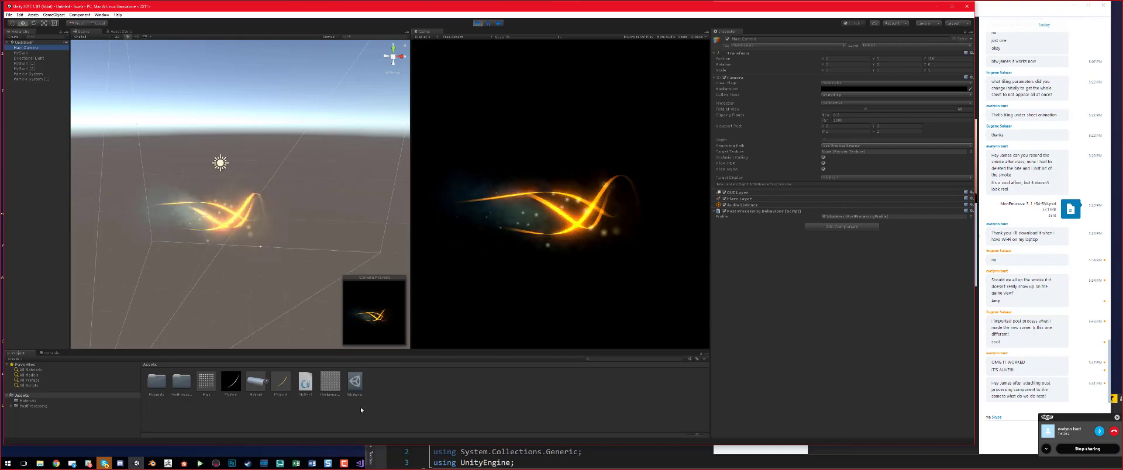
click(355, 385)
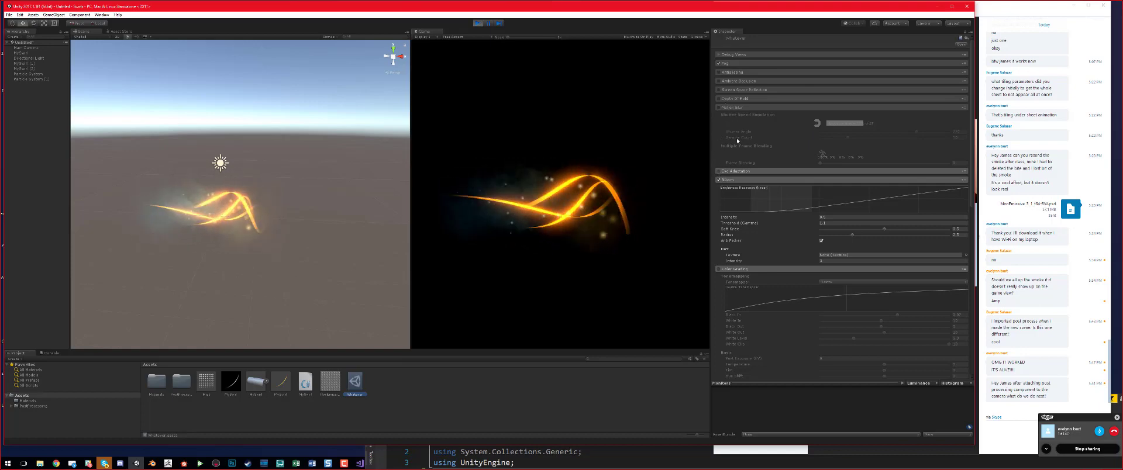
click(719, 181)
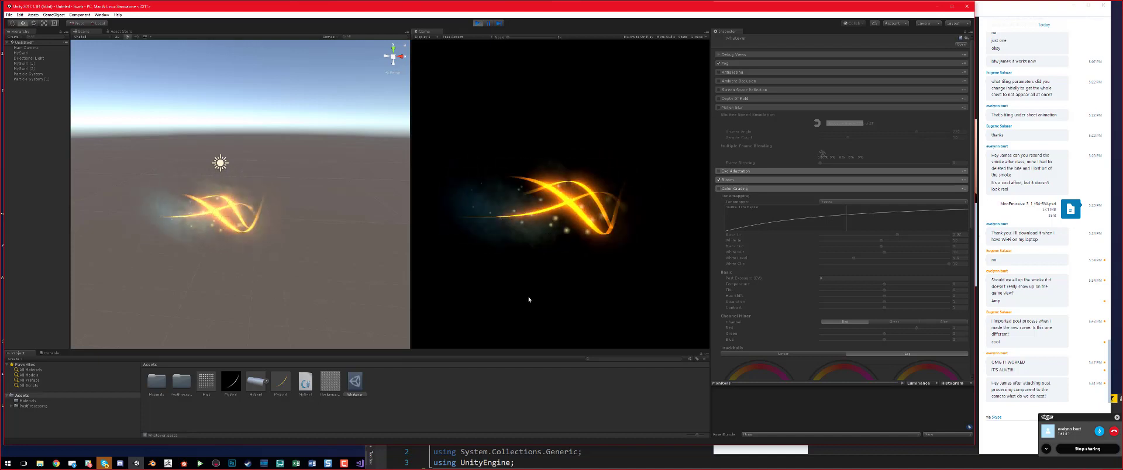
Step: Look through the asset creation choices for the Assets folder again, and dismiss them
right_click(456, 397)
right_click(422, 405)
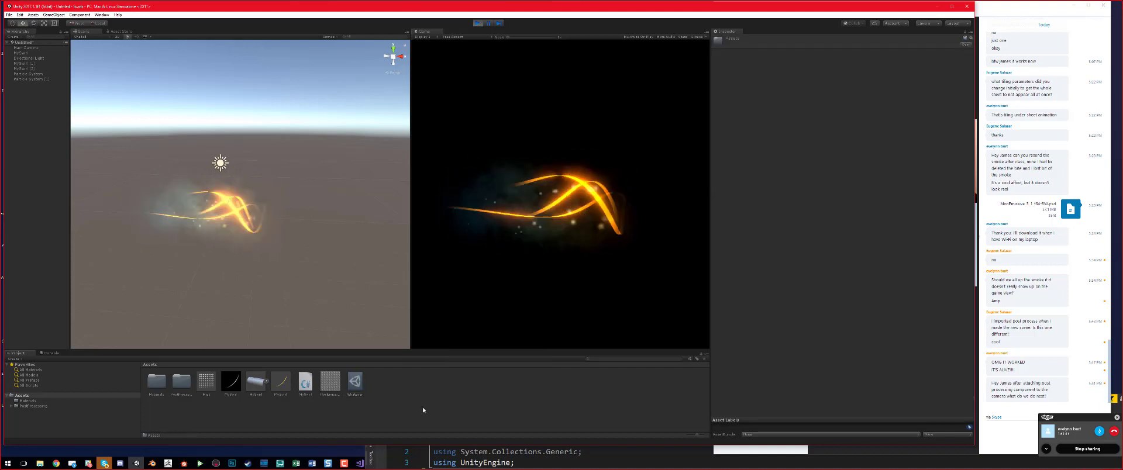
right_click(400, 380)
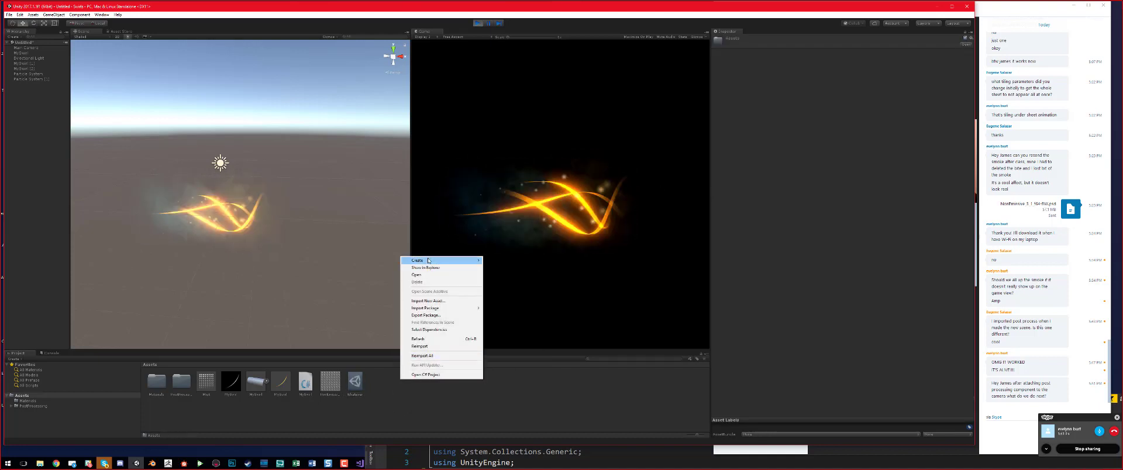
mouse_move(428, 261)
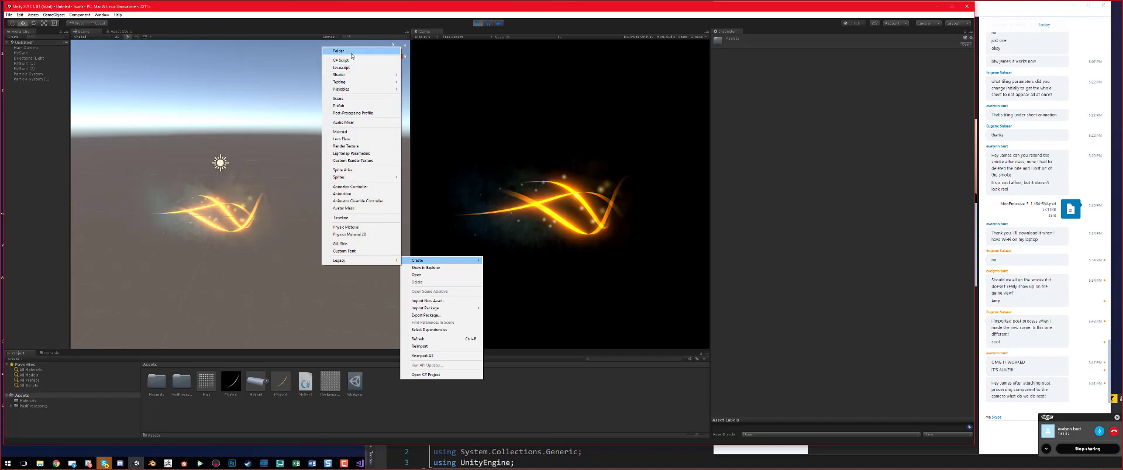
click(563, 380)
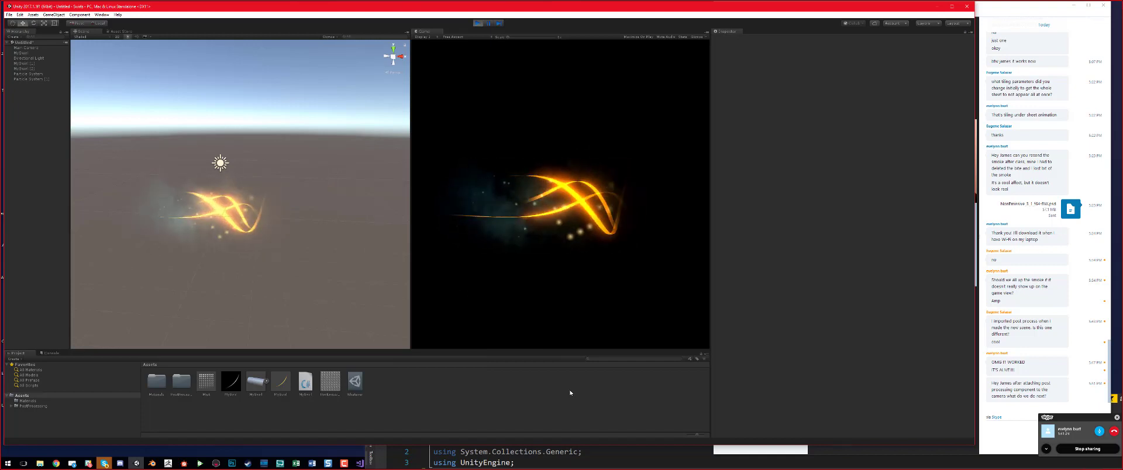
Step: Inspect the Main Camera's Post Processing Behaviour and view the running swirl effect from another angle in the scene
click(33, 49)
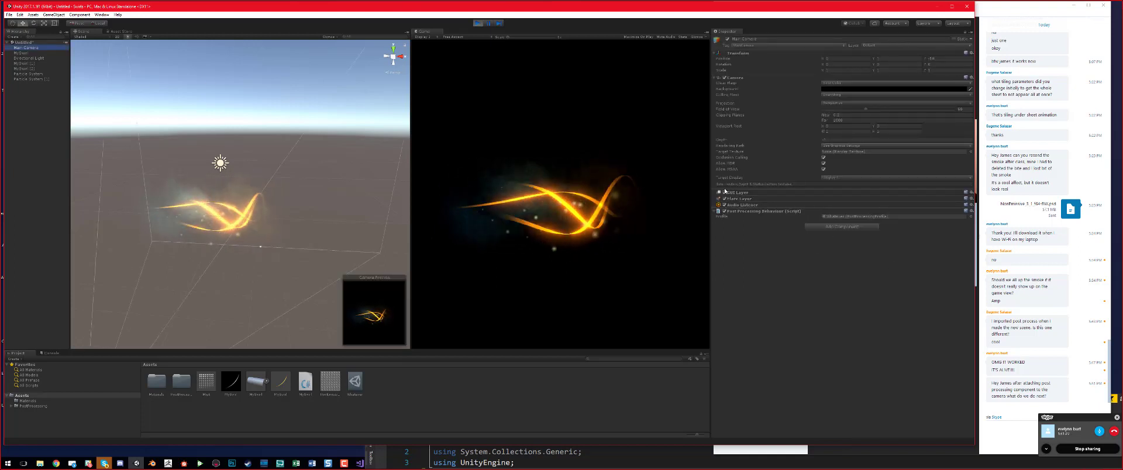
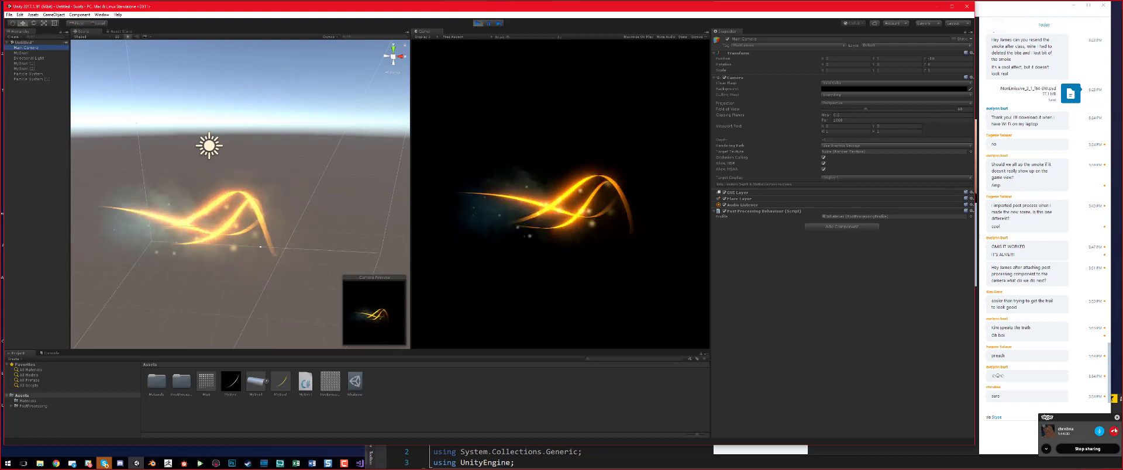
mouse_move(318, 235)
alt+mouse_down()
mouse_move(347, 234)
mouse_move(234, 236)
mouse_move(289, 202)
mouse_move(366, 234)
mouse_move(432, 239)
mouse_move(360, 248)
mouse_move(302, 238)
alt+mouse_up()
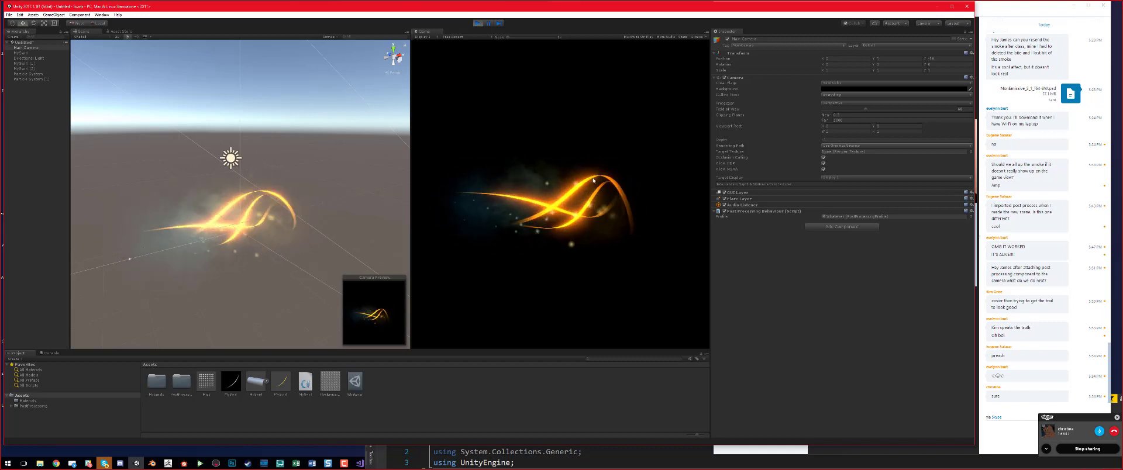
scroll(303, 208, up, 4)
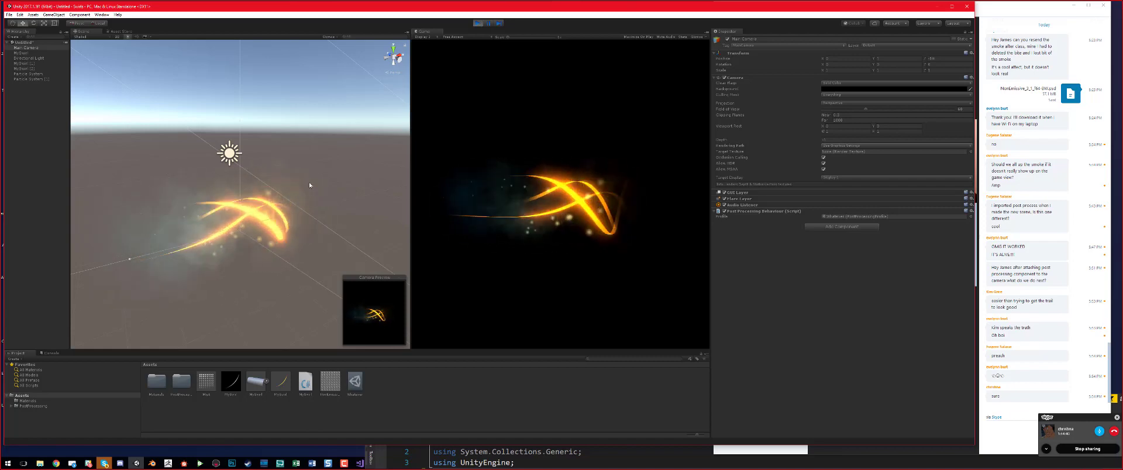
Step: Switch to the Skype group chat and post the effect ideas Fireball, Frost Arrow, Holy Hammer and Magic Missile as separate lines
click(1027, 433)
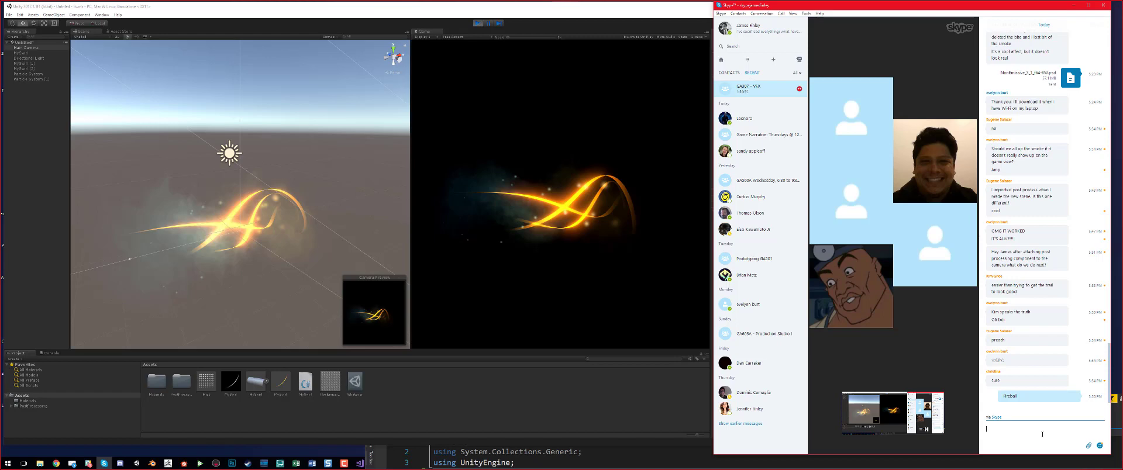
text(ost)
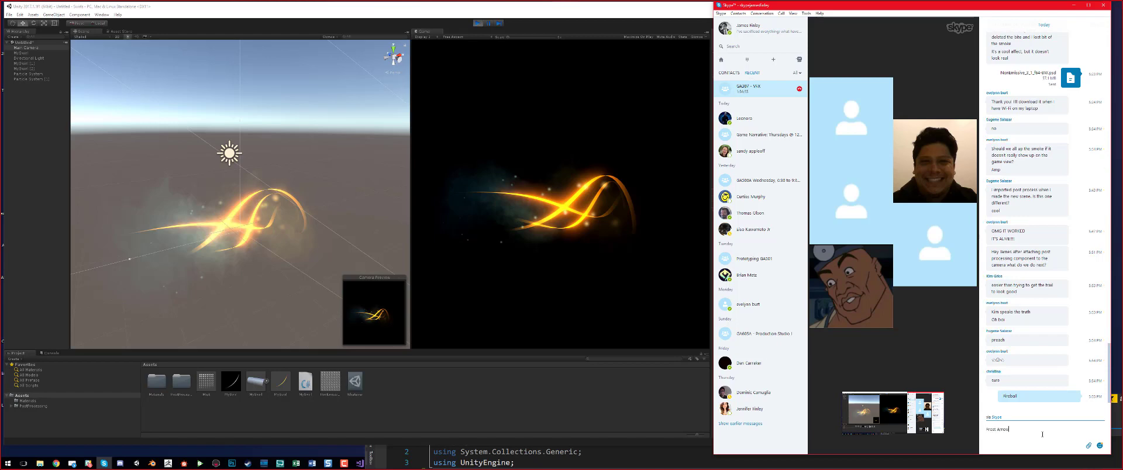
text( Arrow)
key(Return)
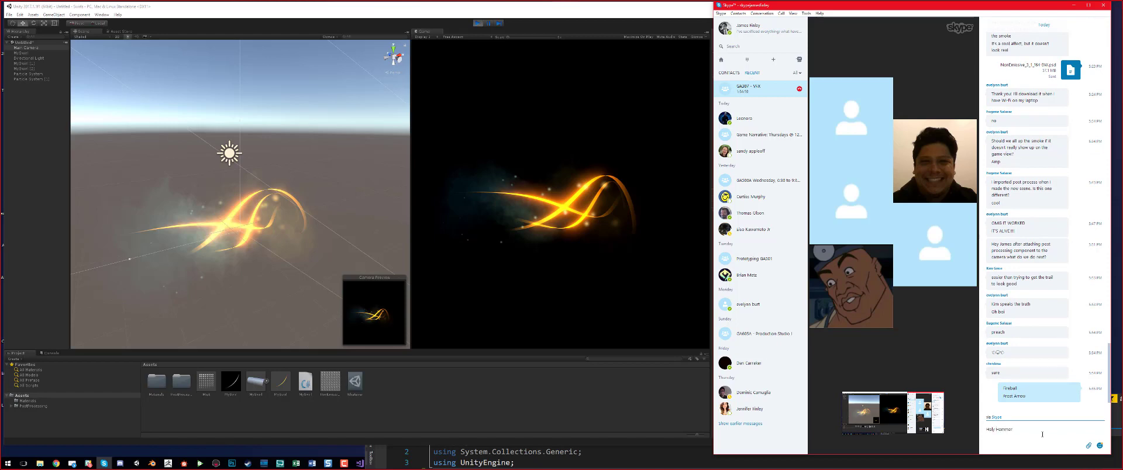
text(Holy Hammer)
key(Return)
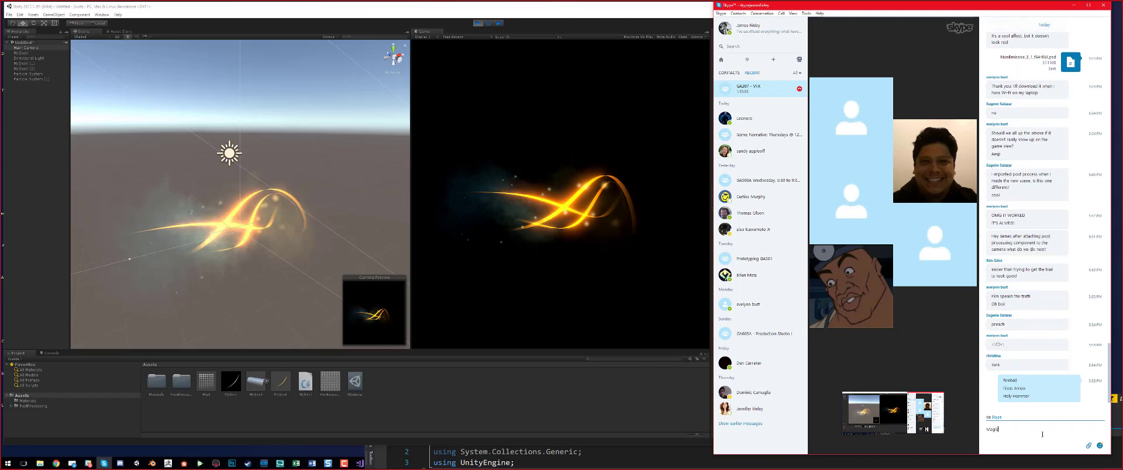
key(Return)
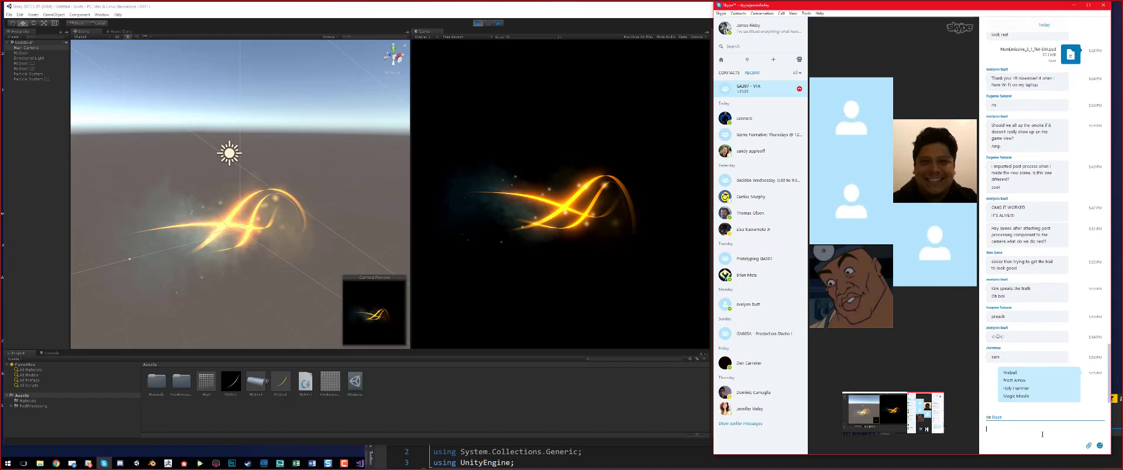
Step: Switch back to Unity and narrow the editor window slightly
key(alt+Tab)
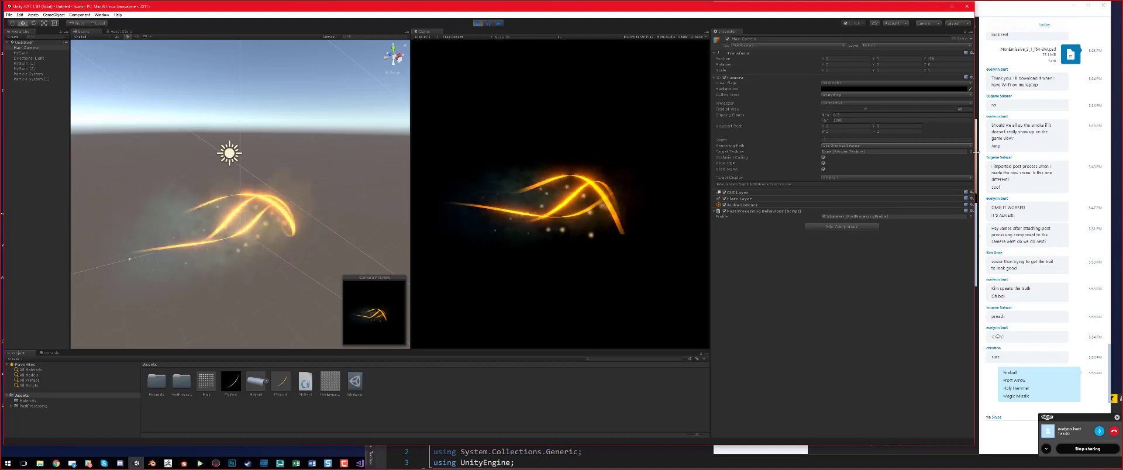
drag(975, 152, 948, 166)
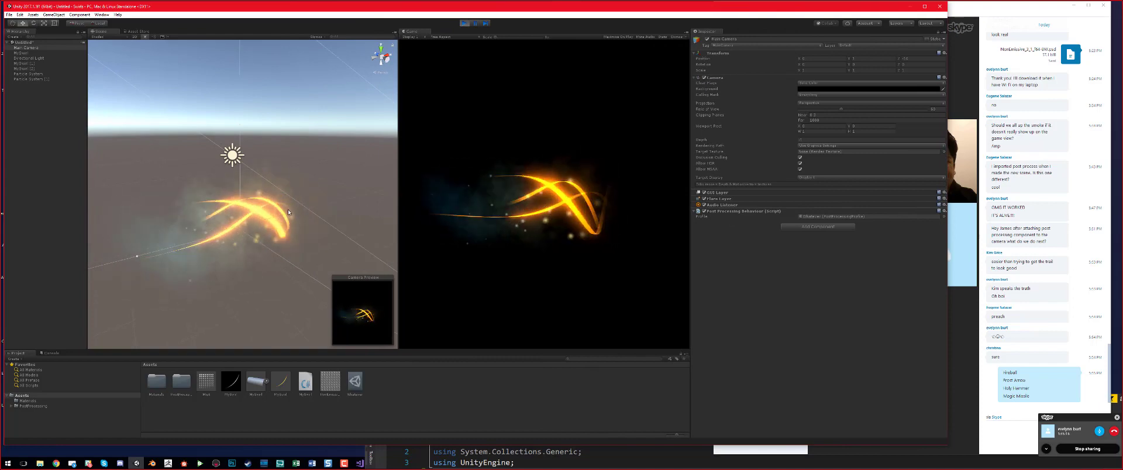
scroll(266, 235, up, 4)
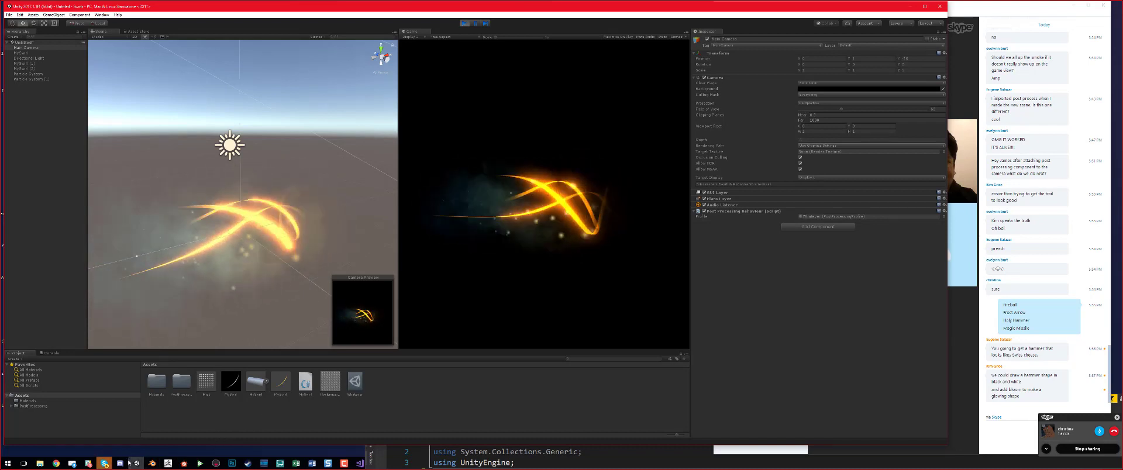
Step: Place another instance of the cylinder model in the running scene above the swirl, and stop Play mode
mouse_move(154, 464)
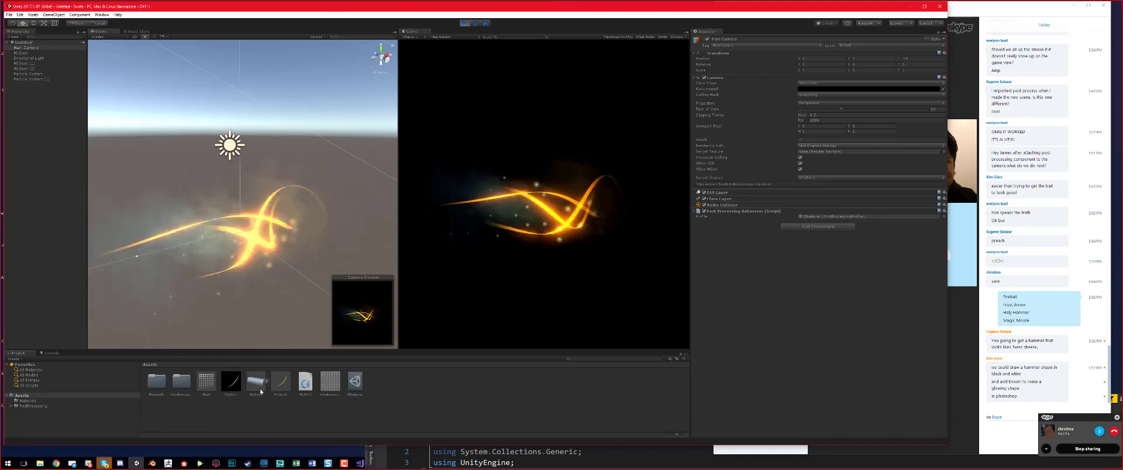
drag(261, 391, 291, 93)
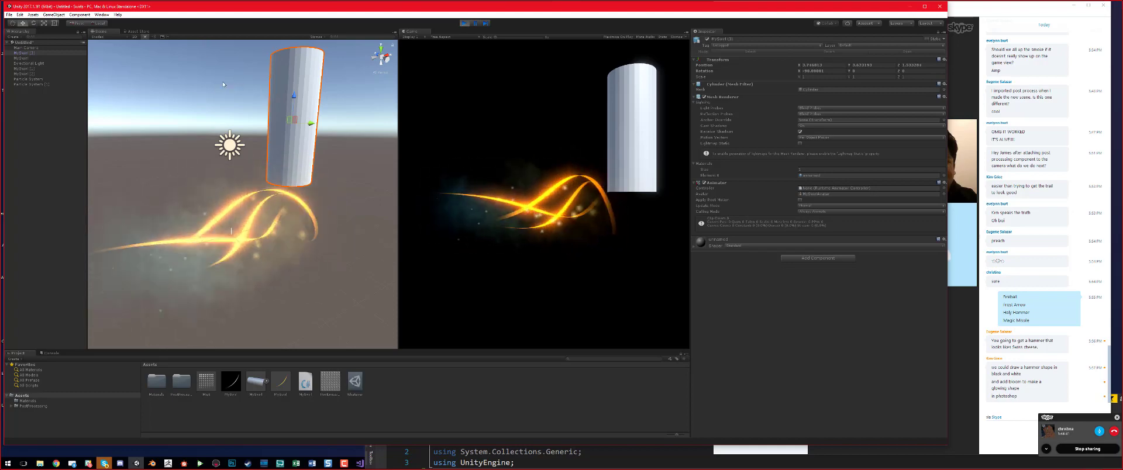
key(ctrl+p)
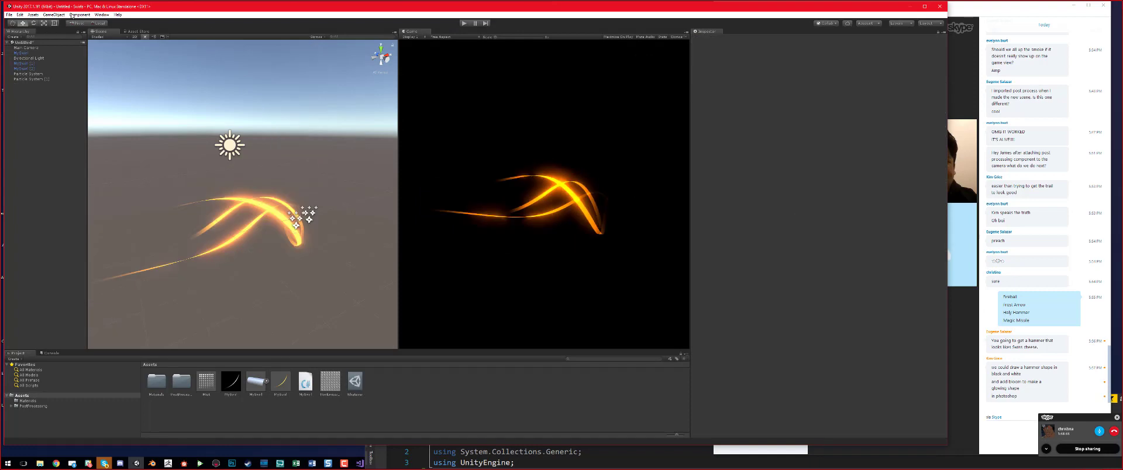
Step: Add a 3D Quad to the scene, enlarge it and move it to the front end of the swirl
click(54, 14)
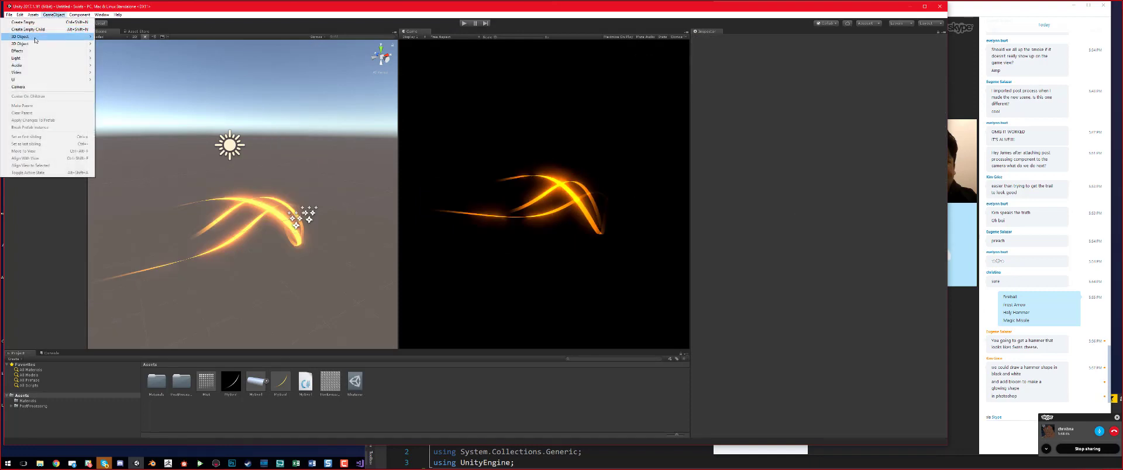
mouse_move(76, 36)
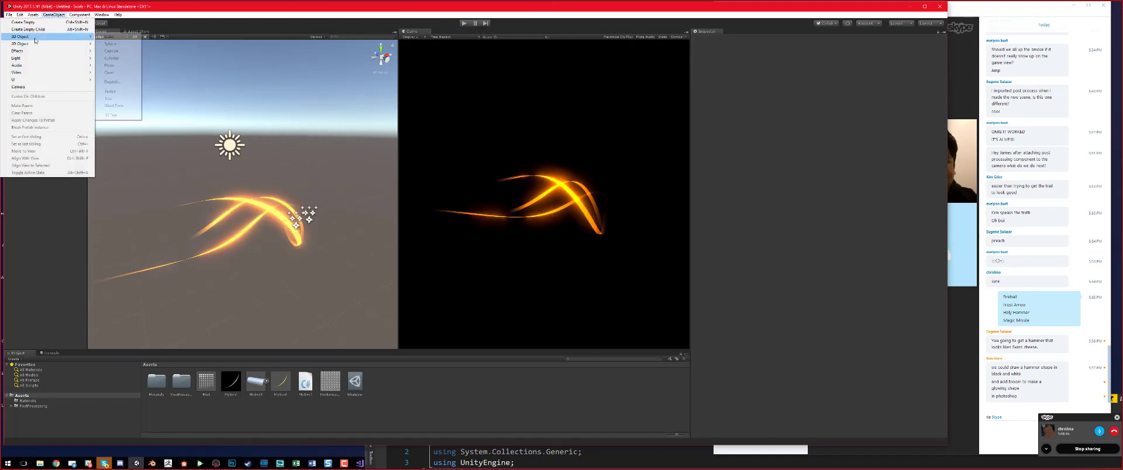
click(114, 73)
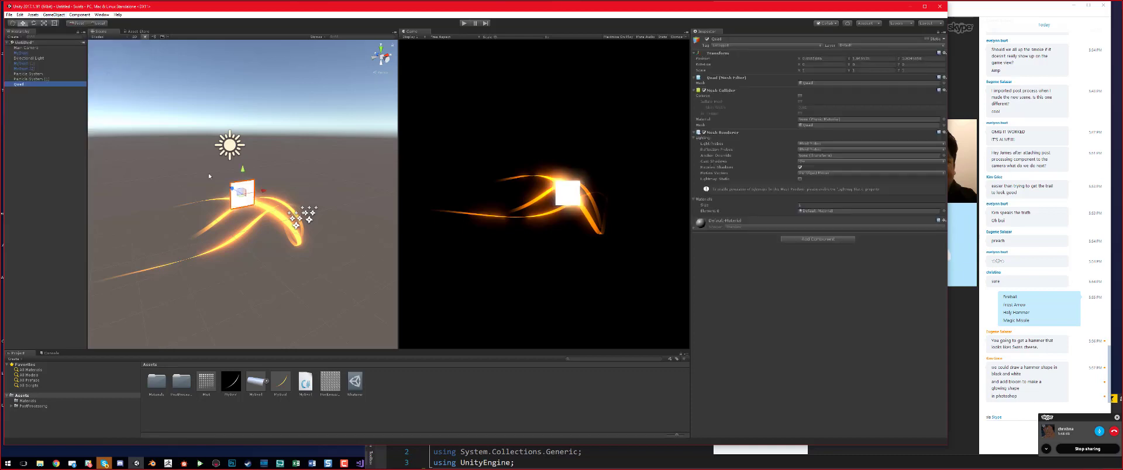
drag(248, 198, 202, 205)
key(t)
key(r)
key(w)
drag(295, 214, 260, 229)
alt+drag(261, 229, 292, 189)
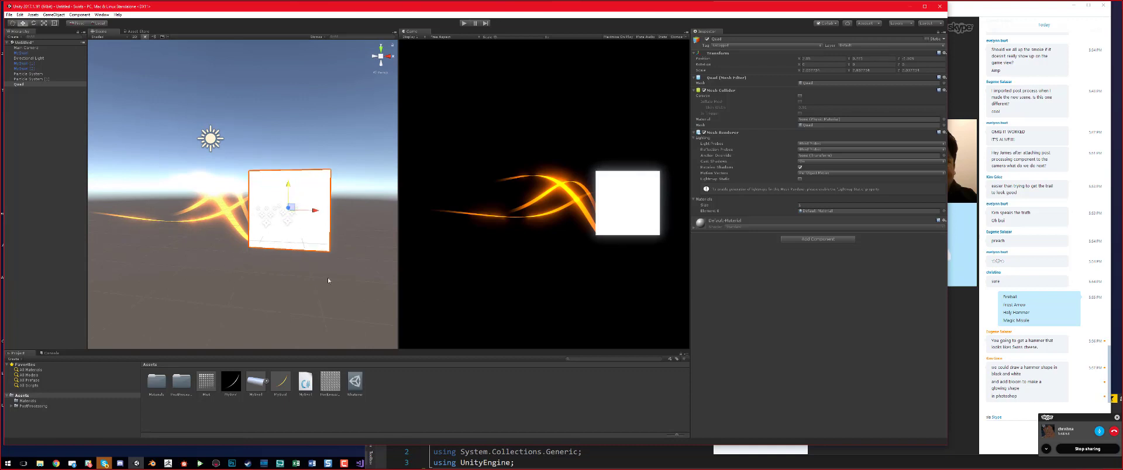
Step: Shift the quad at the swirl's front end, view it from several angles, and delete it
alt+drag(327, 281, 320, 224)
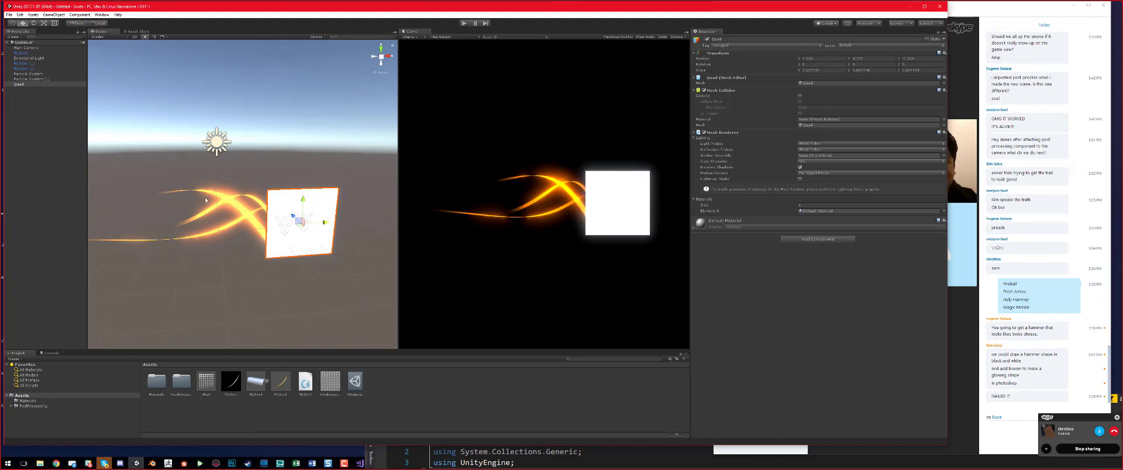
alt+drag(276, 215, 377, 243)
drag(289, 194, 274, 190)
alt+drag(337, 225, 281, 194)
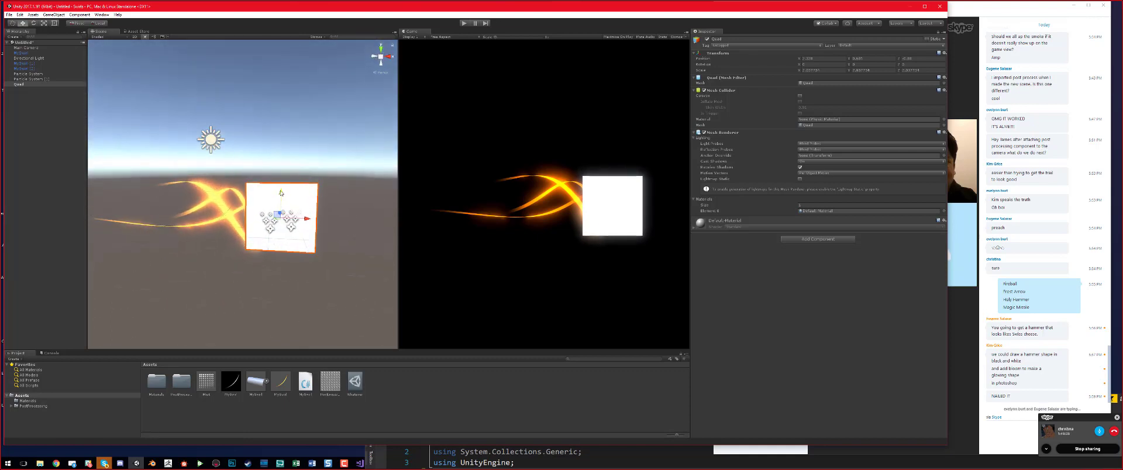
alt+drag(174, 246, 293, 284)
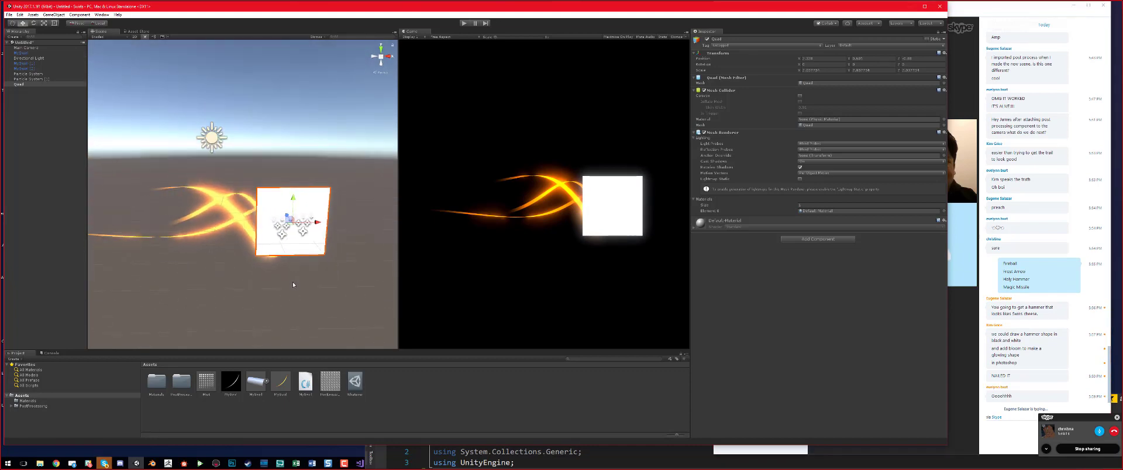
scroll(300, 250, up, 2)
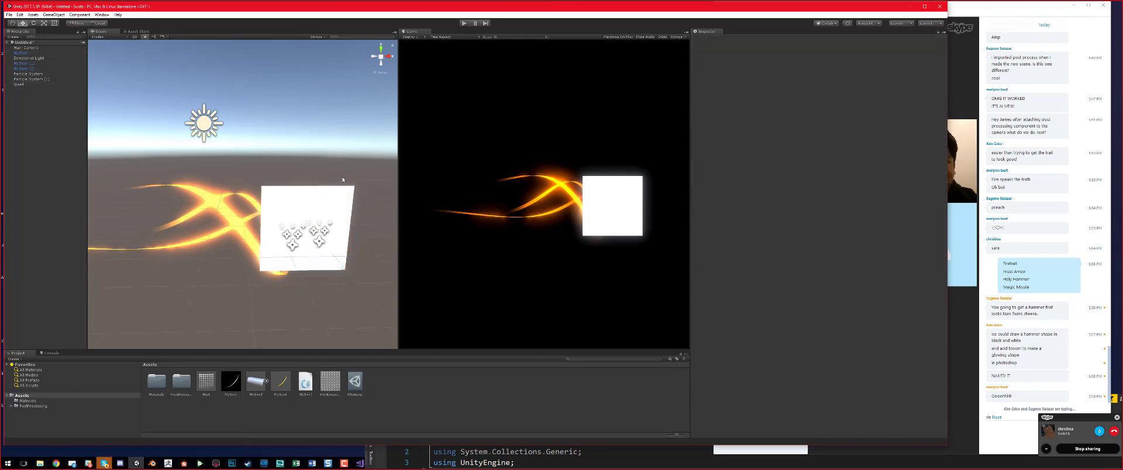
alt+drag(347, 187, 177, 212)
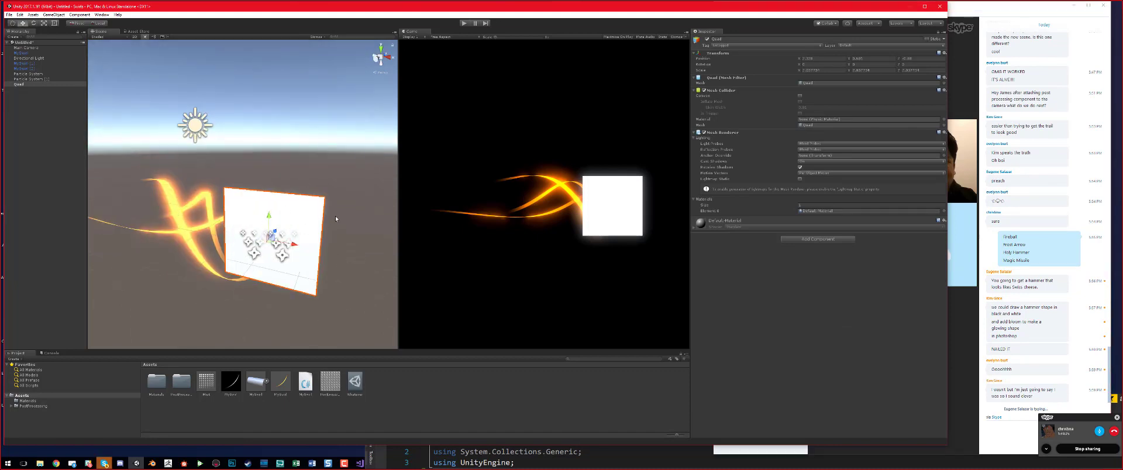
key(Delete)
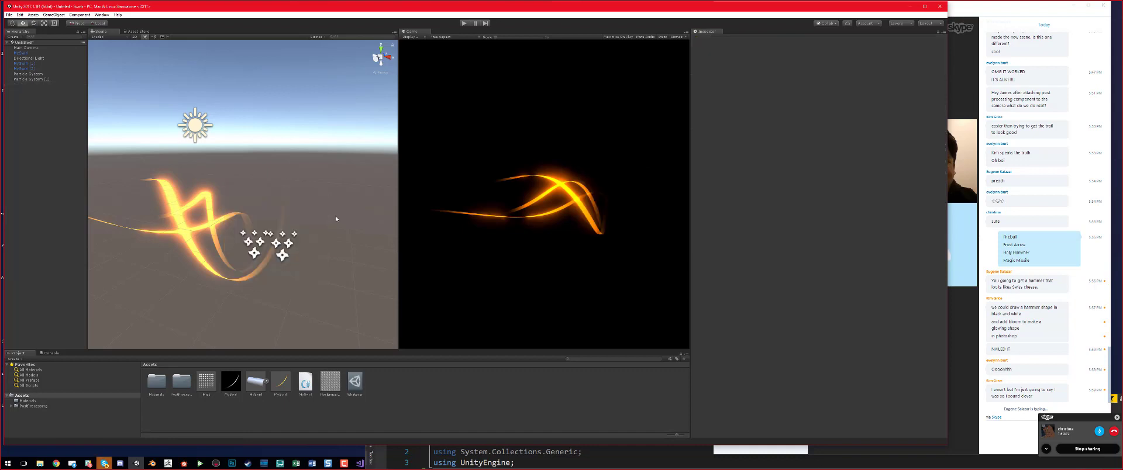
Step: Play the scene, examine the swirl effect end-on along its travel axis, and select the Main Camera
click(464, 23)
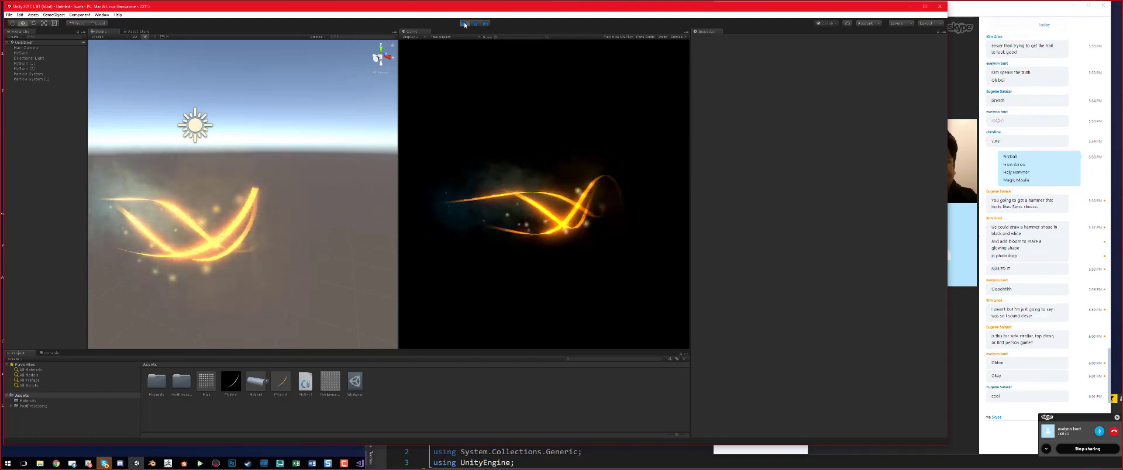
scroll(308, 193, down, 2)
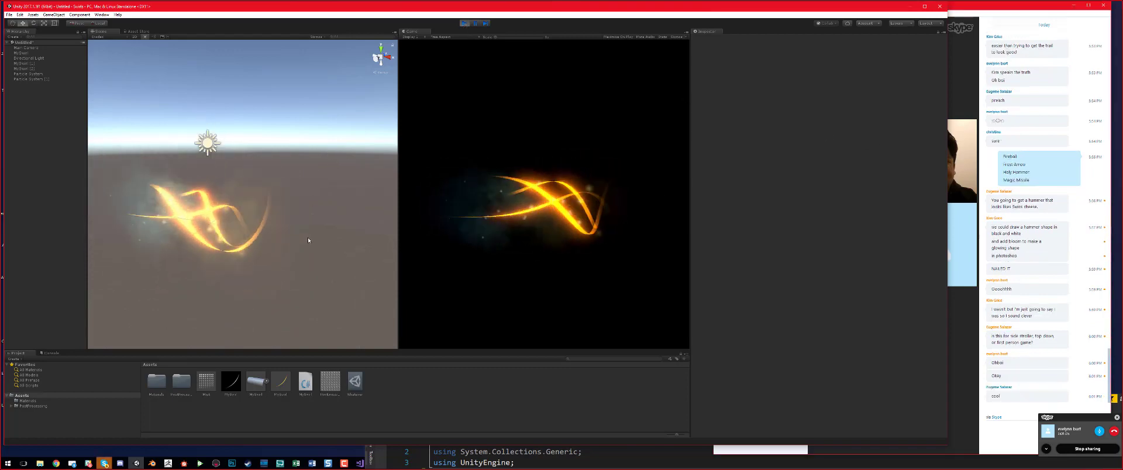
right_drag(296, 229, 246, 192)
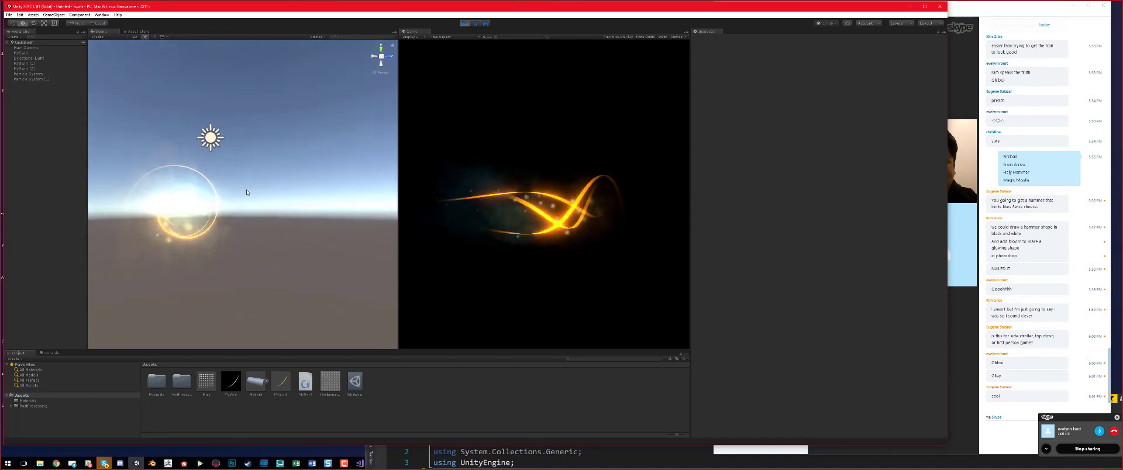
mouse_move(246, 192)
middle_down()
mouse_move(306, 200)
mouse_move(268, 195)
middle_up()
scroll(300, 225, up, 2)
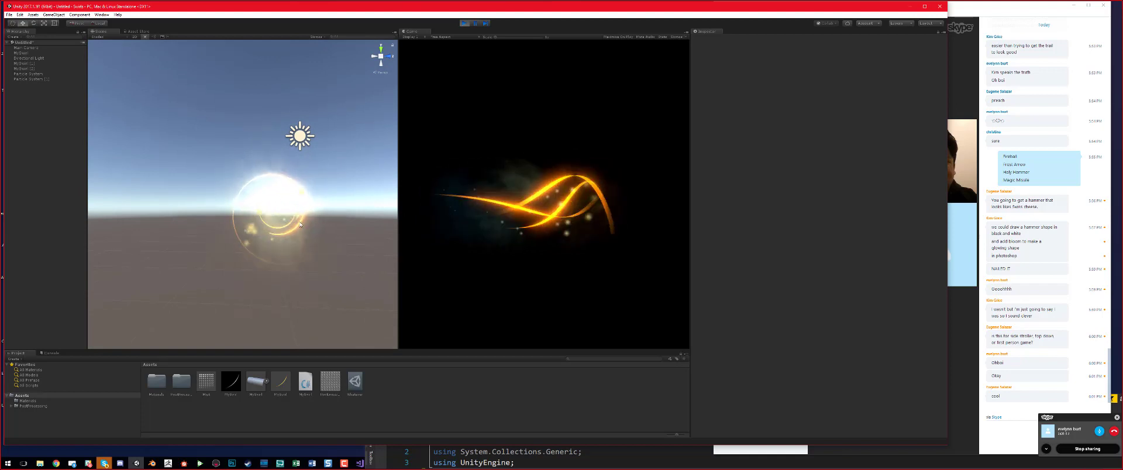
right_drag(300, 225, 328, 205)
scroll(344, 217, down, 3)
scroll(342, 222, up, 2)
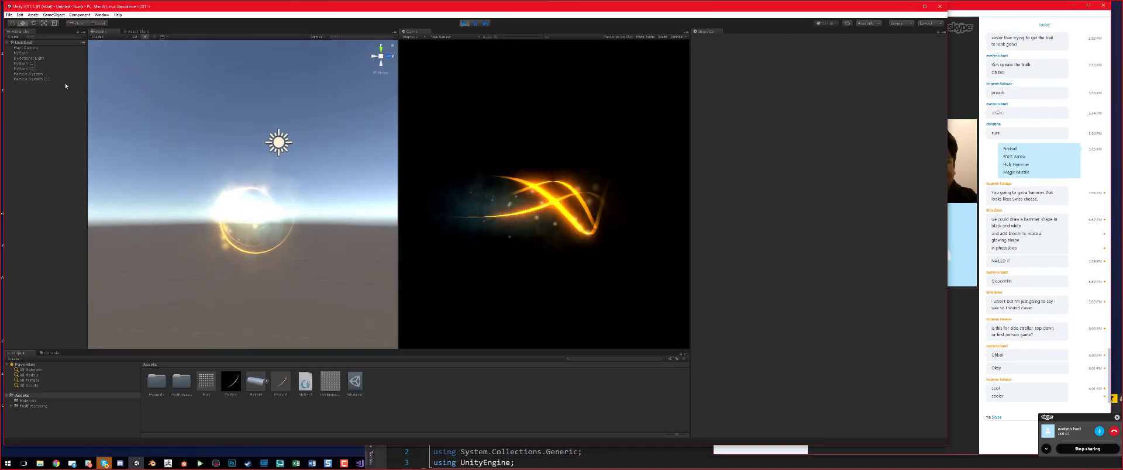
click(31, 48)
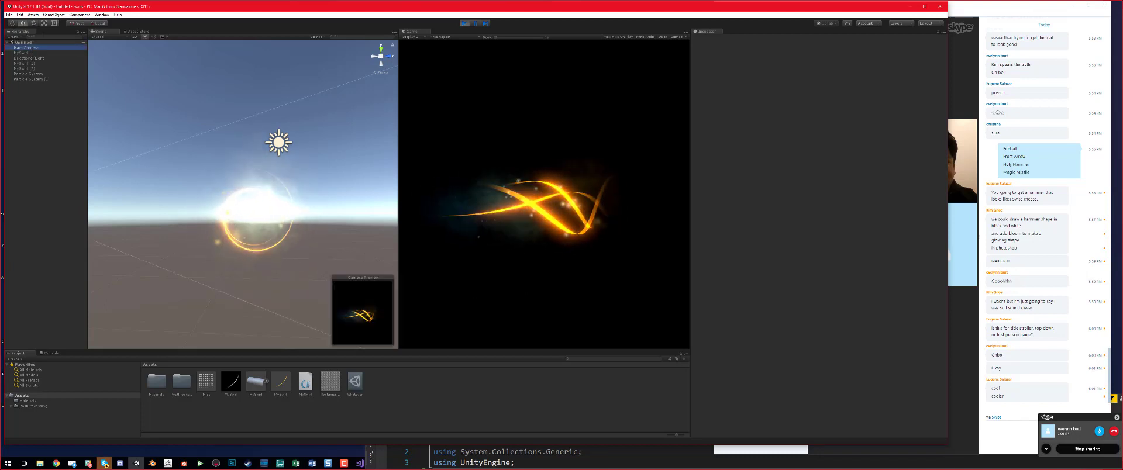
Step: Align the Main Camera with the scene view to show the swirl end-on in the running game, and end the play session
click(53, 15)
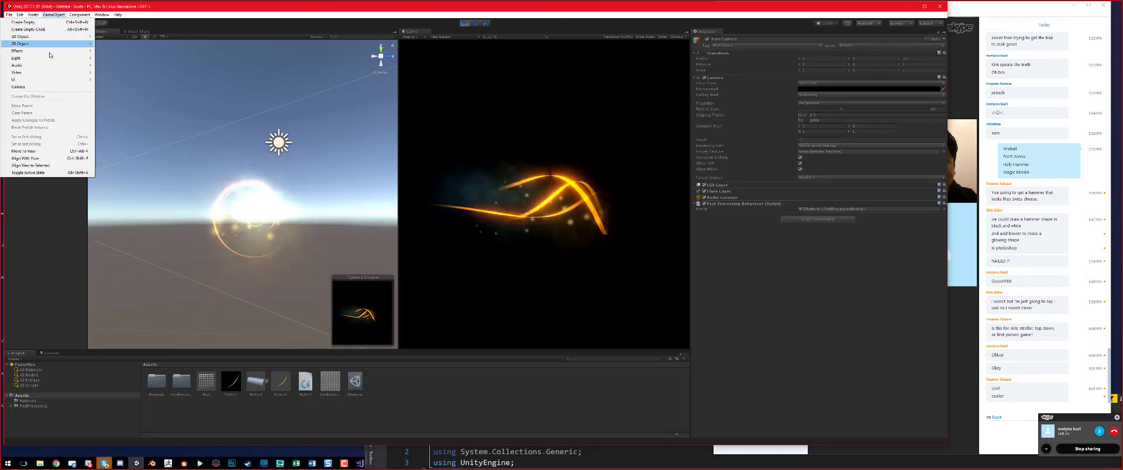
click(52, 158)
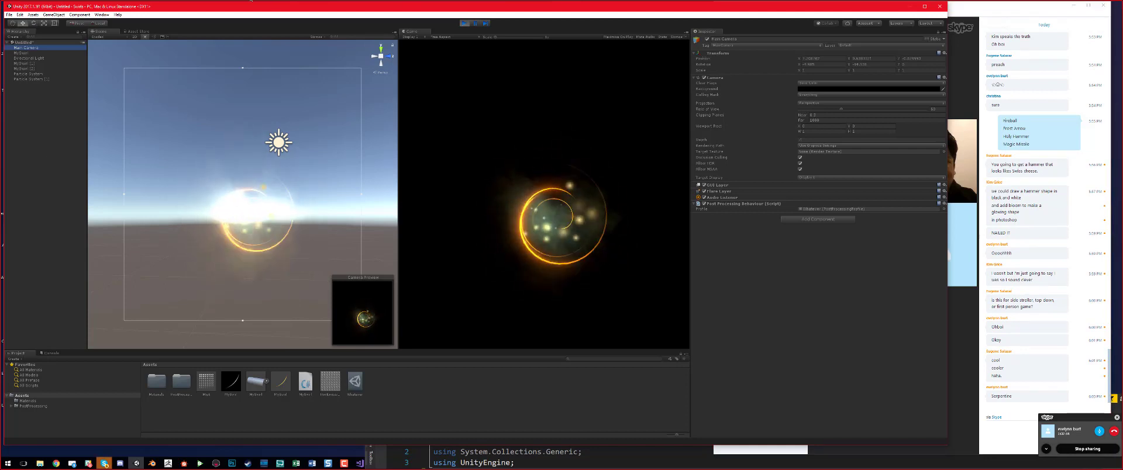
click(464, 24)
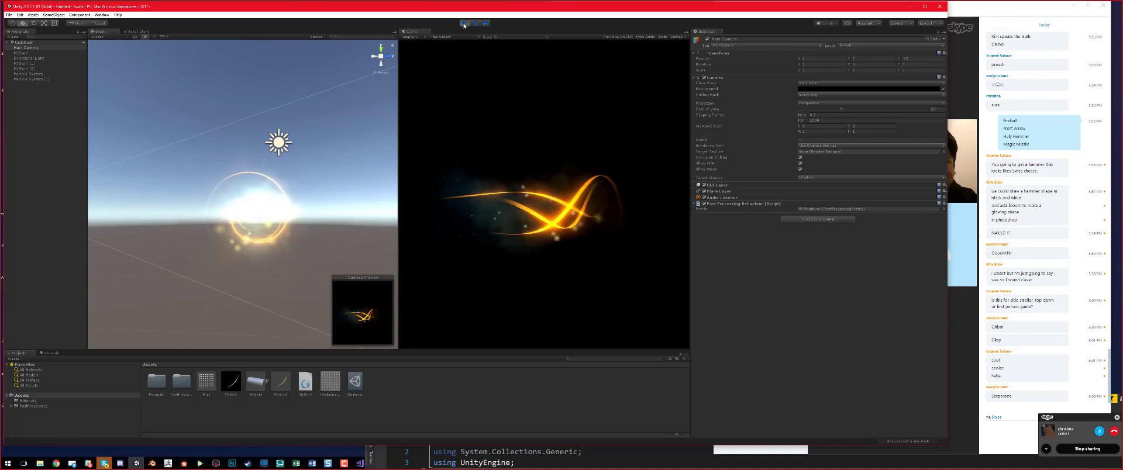
click(464, 24)
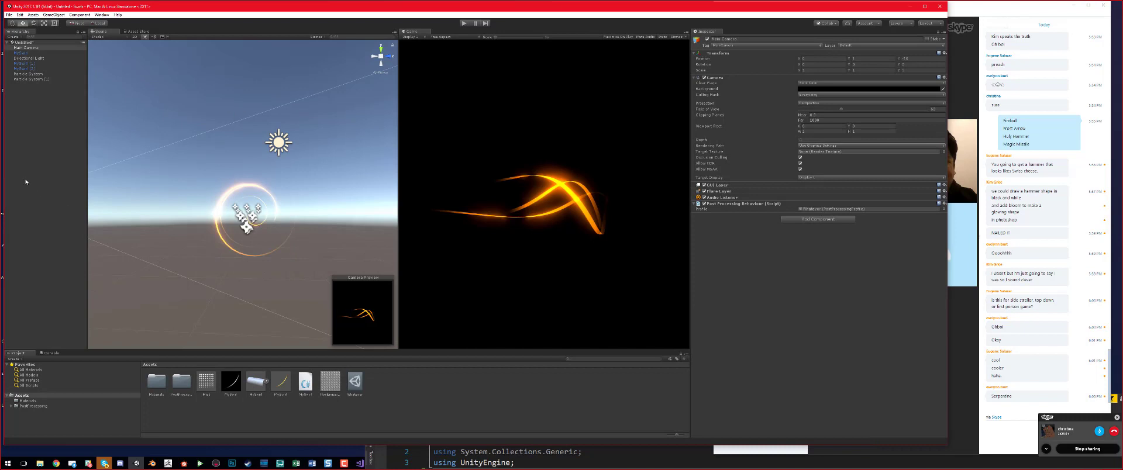
Step: Examine the swirl cylinders and both particle systems one by one, and view the effect from the side
click(22, 53)
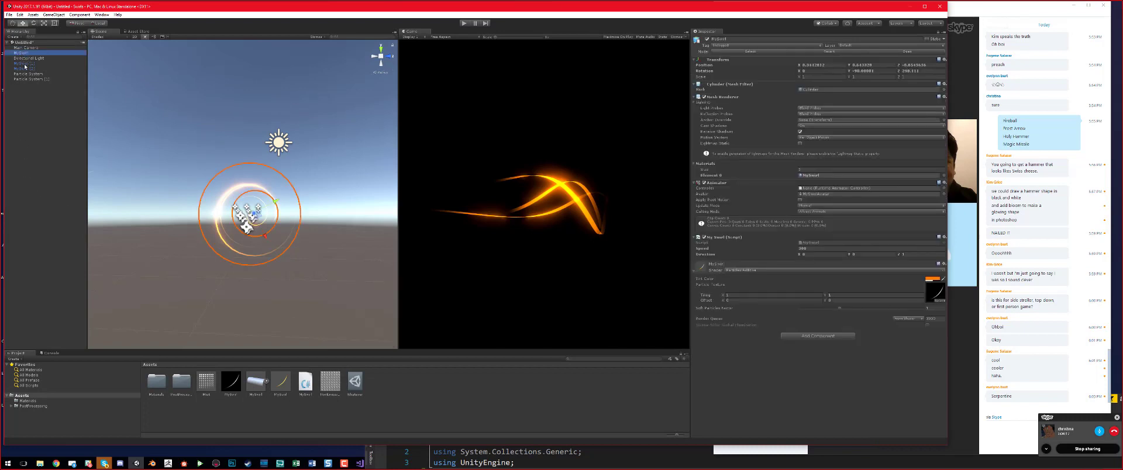
click(25, 64)
click(27, 73)
click(30, 79)
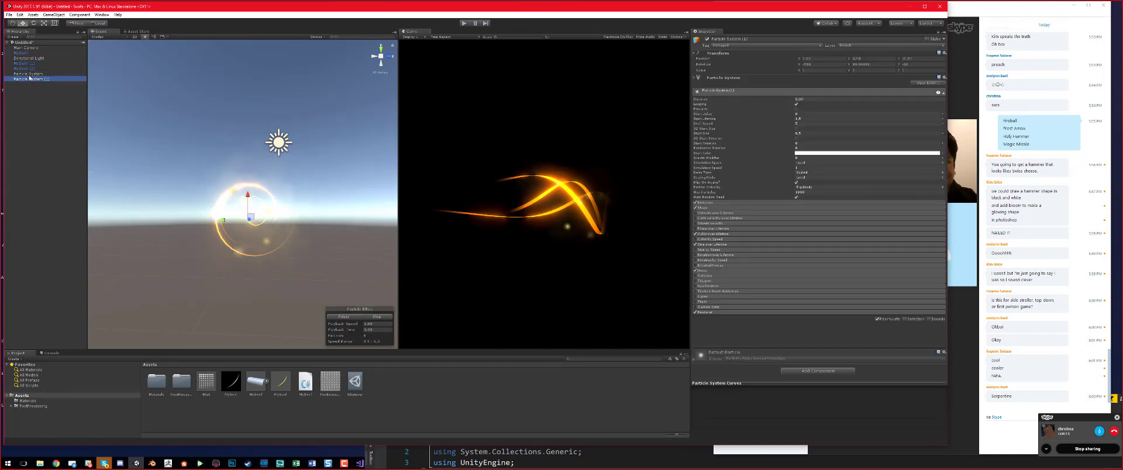
click(27, 74)
click(26, 68)
click(25, 63)
click(30, 54)
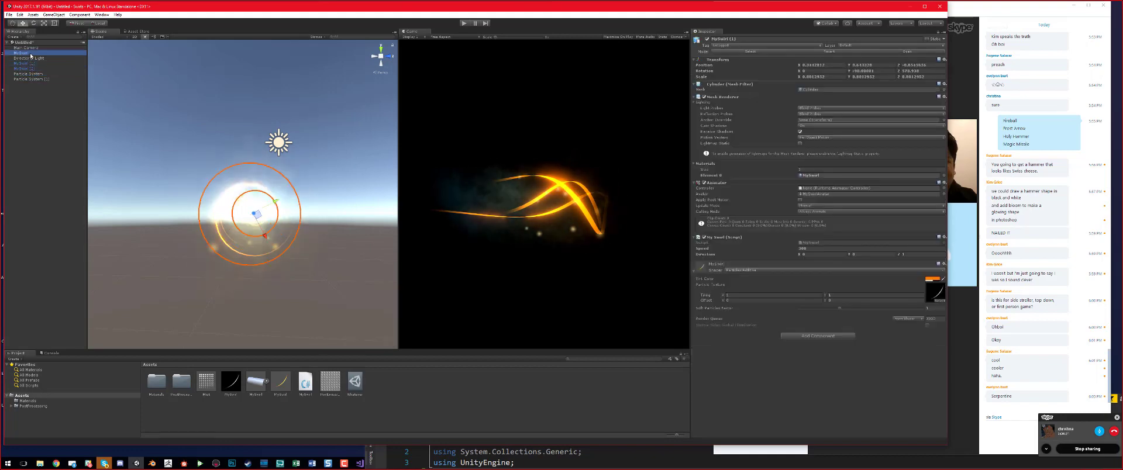
click(26, 63)
click(25, 68)
click(28, 74)
click(31, 79)
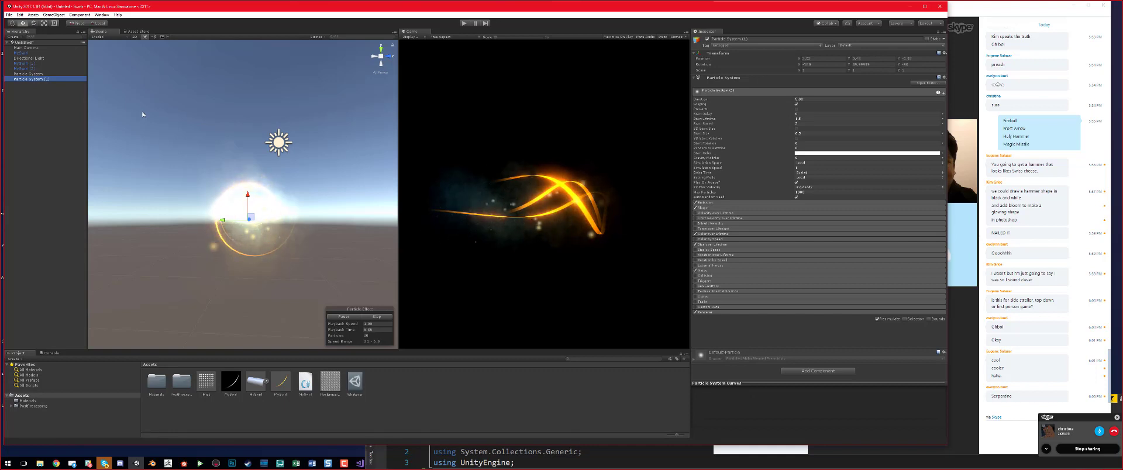
double_click(36, 53)
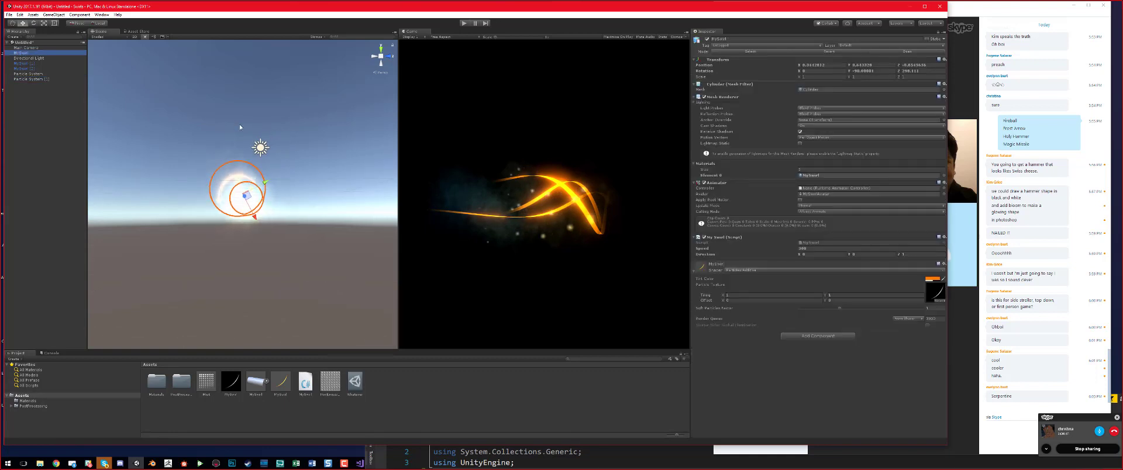
alt+drag(239, 129, 89, 103)
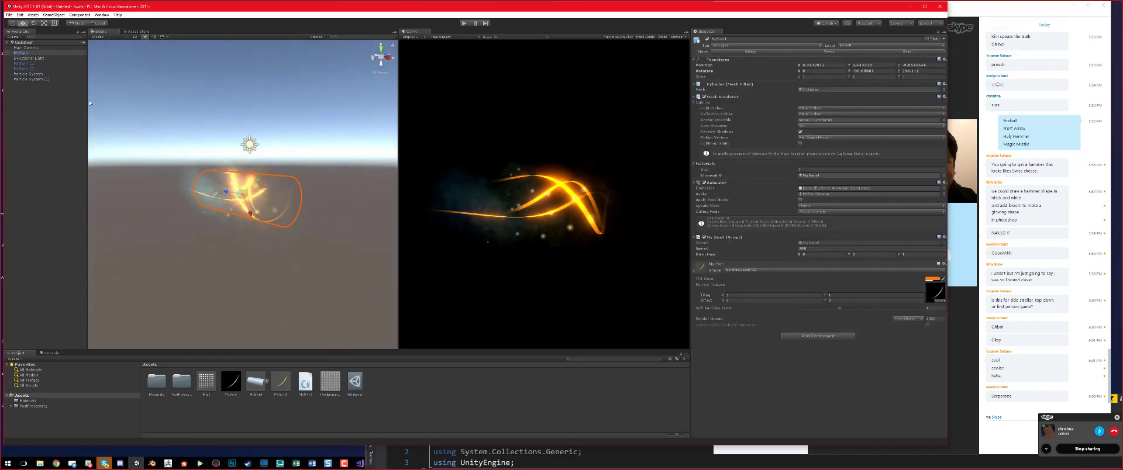
click(25, 54)
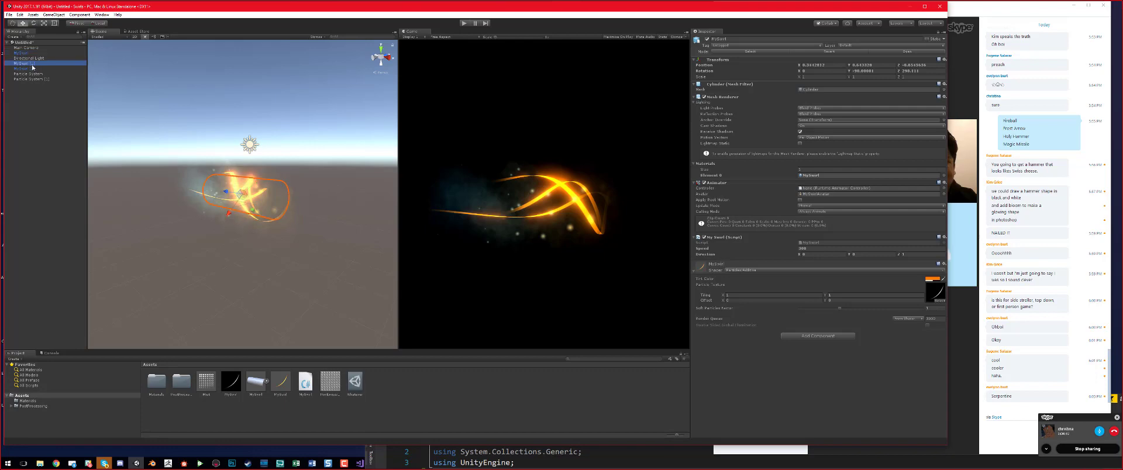
click(32, 79)
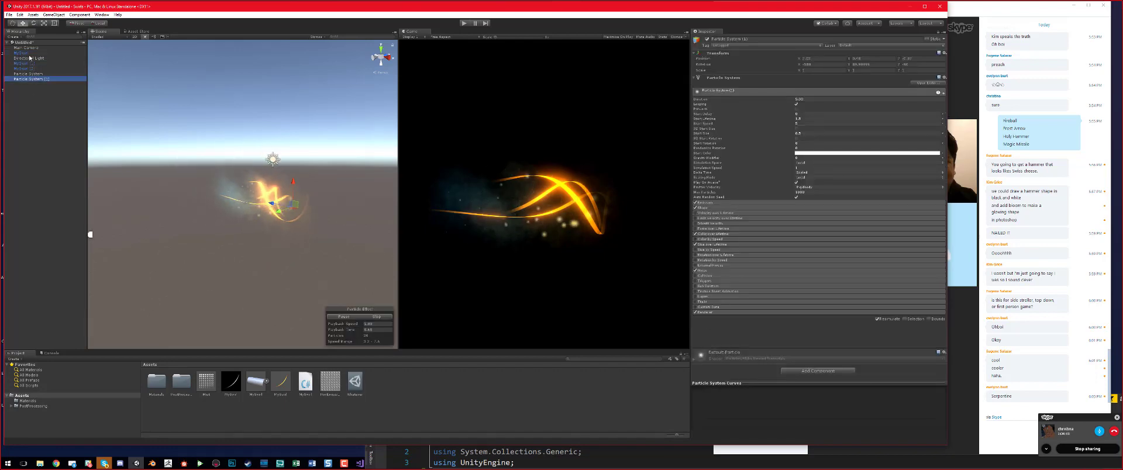
click(26, 53)
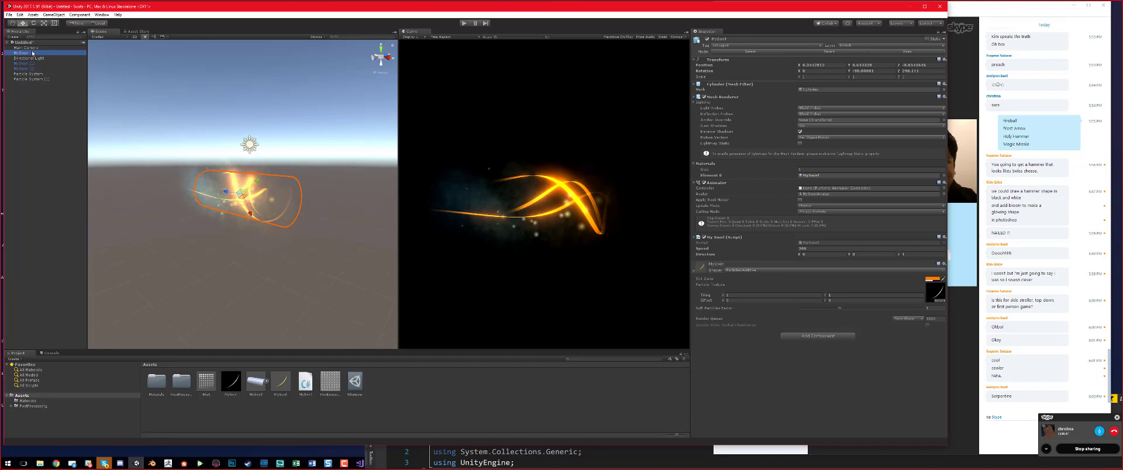
Step: Add a 3D Sphere to the scene and move it to the front end of the swirl
click(54, 14)
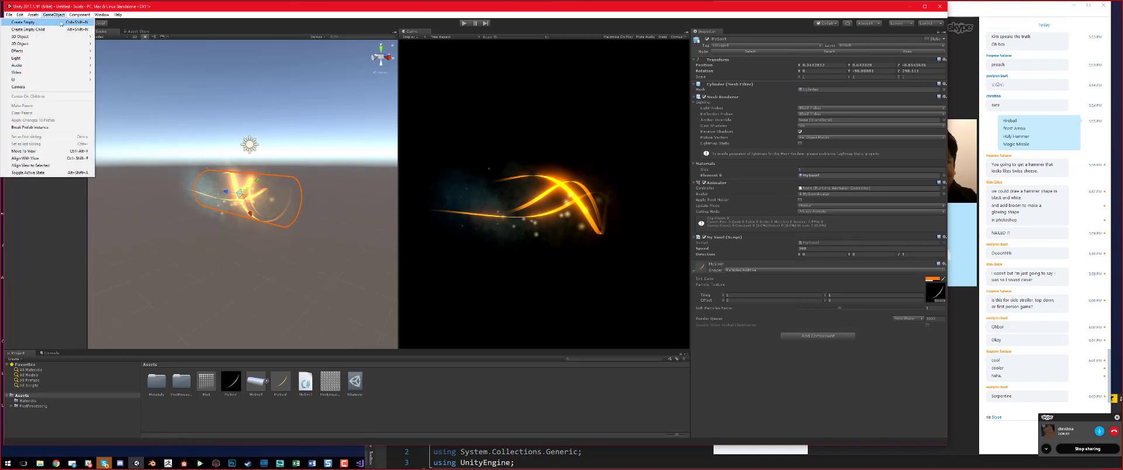
mouse_move(47, 38)
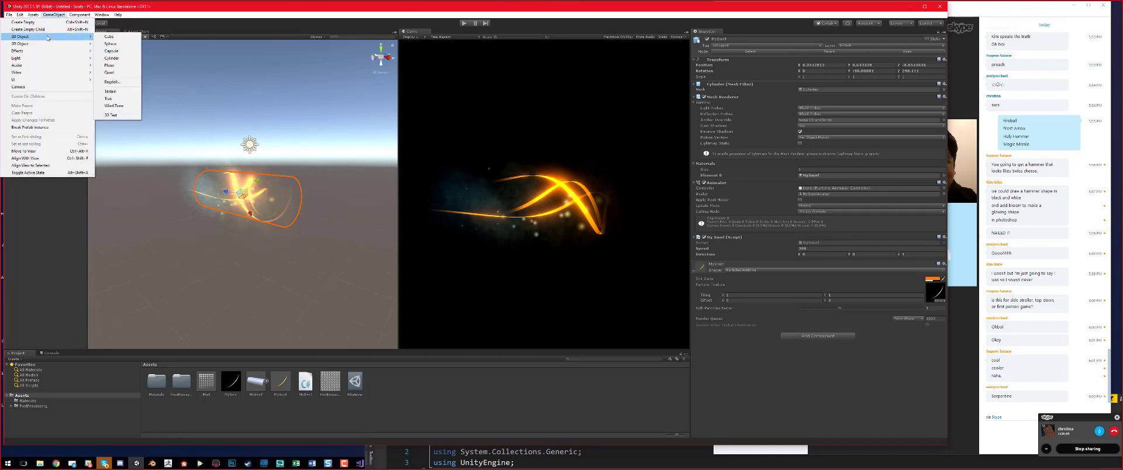
click(126, 45)
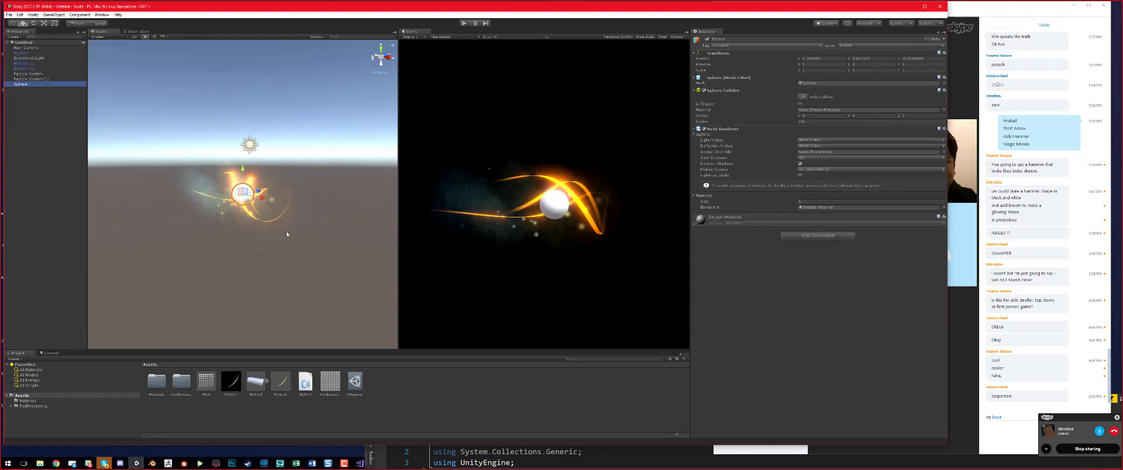
drag(262, 199, 291, 202)
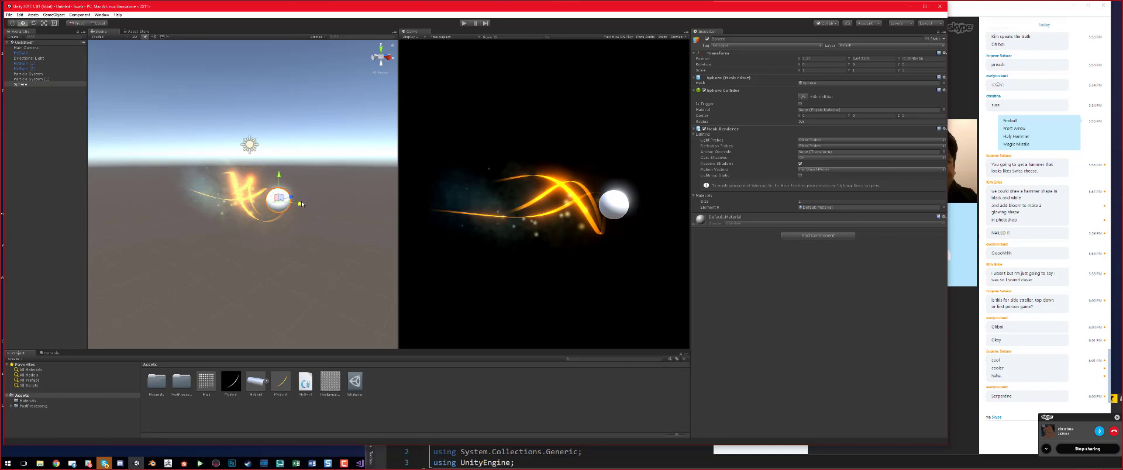
alt+drag(311, 204, 377, 214)
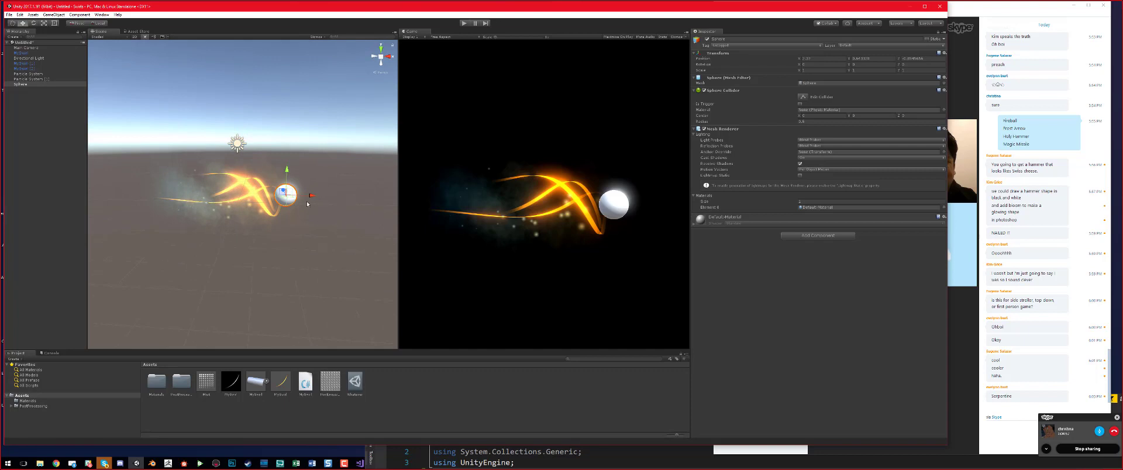
drag(314, 195, 314, 197)
scroll(287, 212, up, 3)
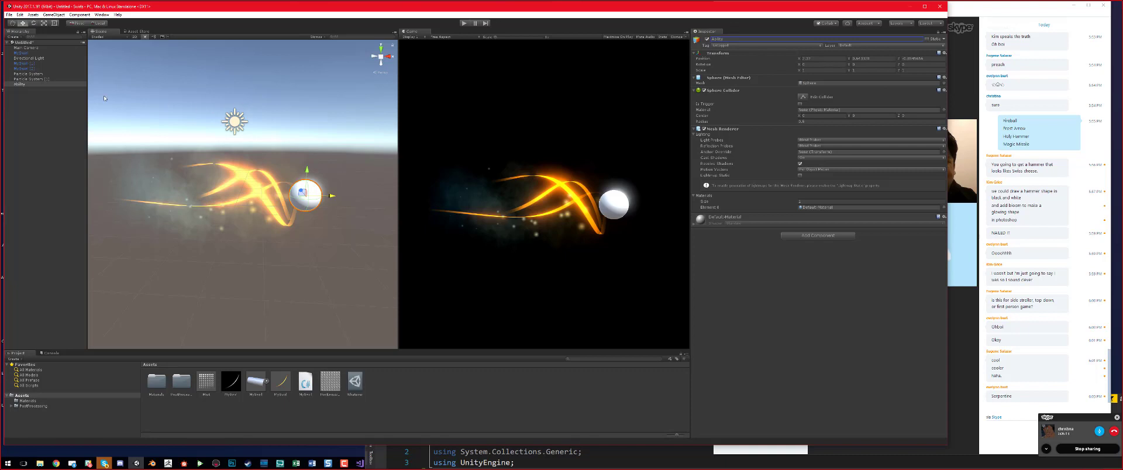
Step: Make the three swirl cylinders and both particle systems children of the sphere
click(27, 80)
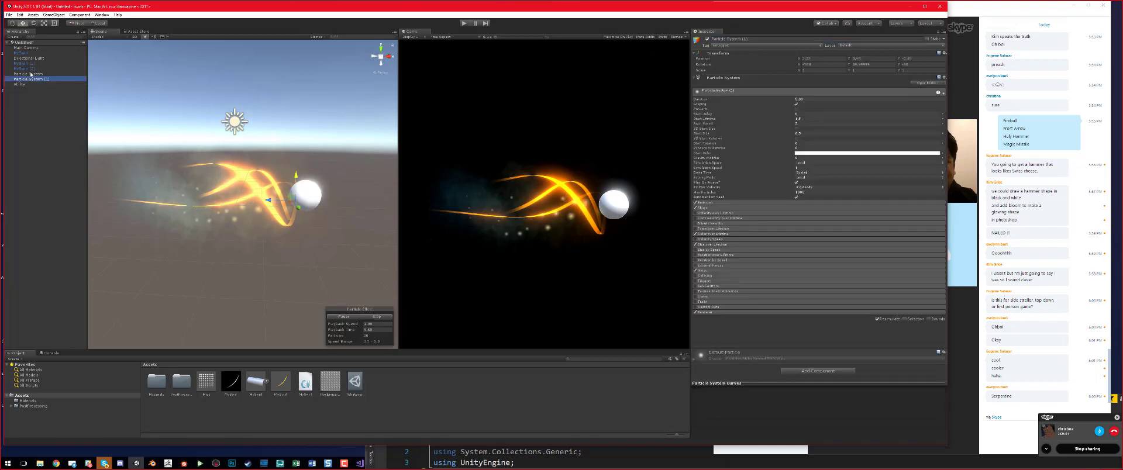
ctrl+click(31, 75)
ctrl+click(32, 70)
ctrl+click(29, 63)
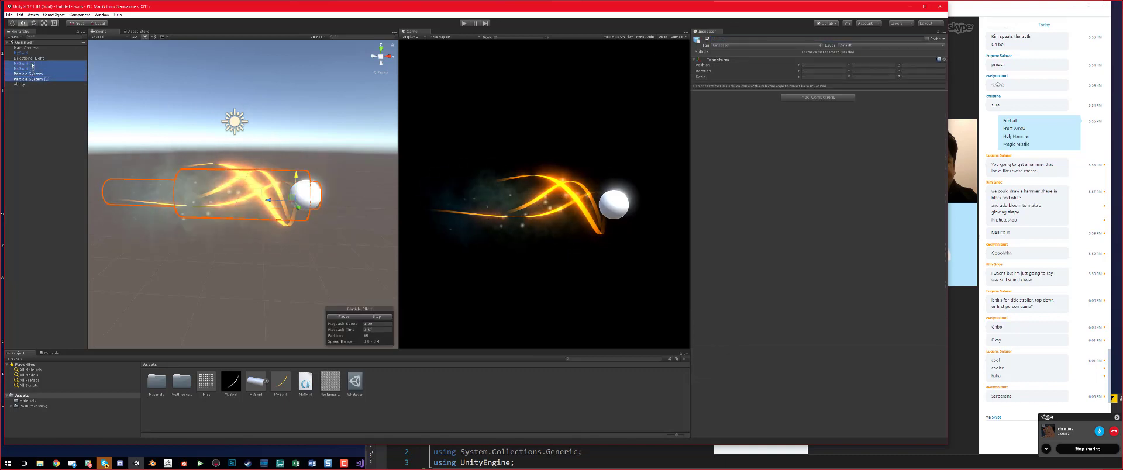
ctrl+click(29, 53)
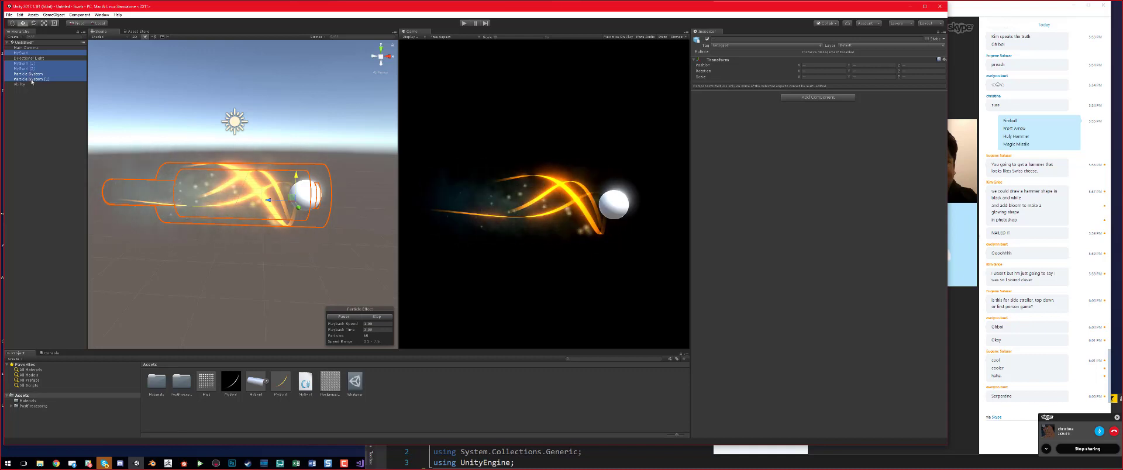
drag(30, 80, 28, 87)
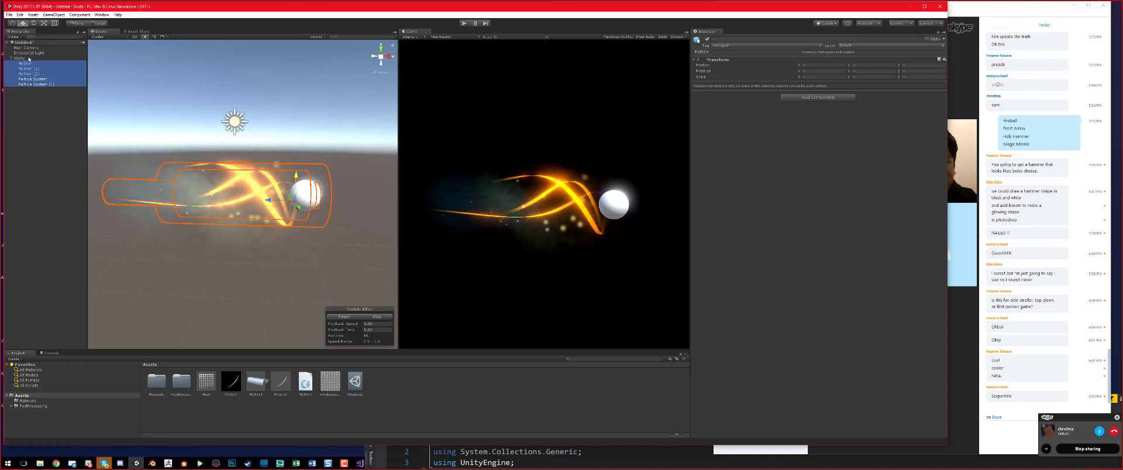
Step: Try moving the parent sphere forward along the swirl's axis together with its children, and undo the move
click(20, 58)
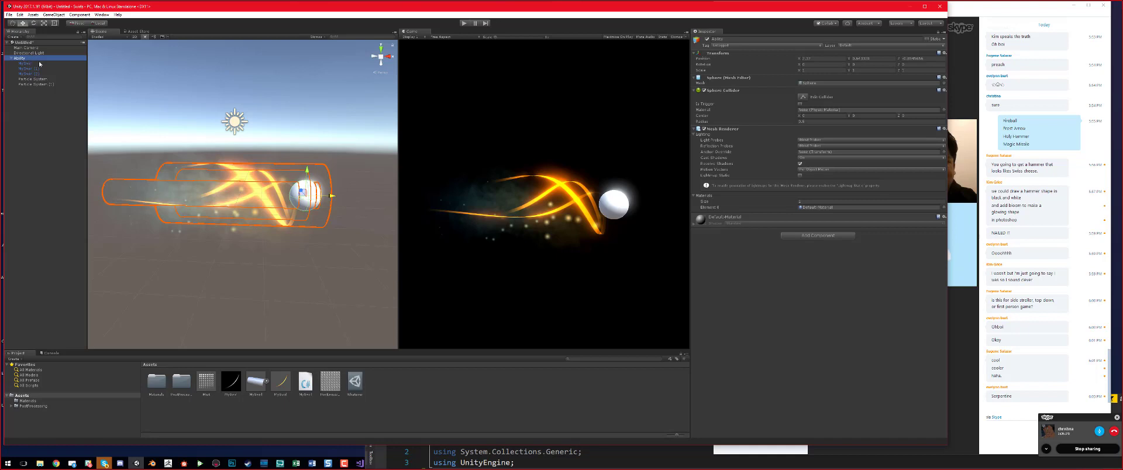
drag(331, 196, 363, 191)
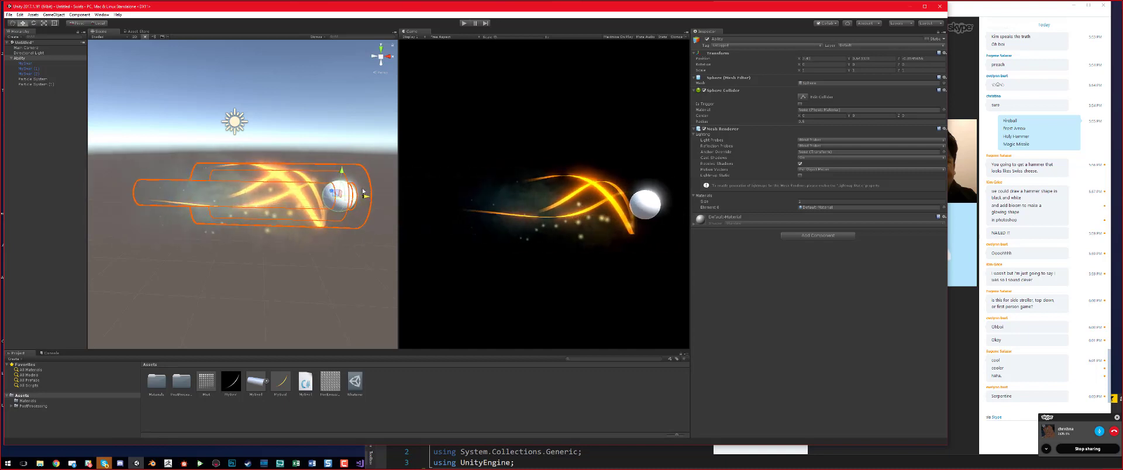
key(ctrl+z)
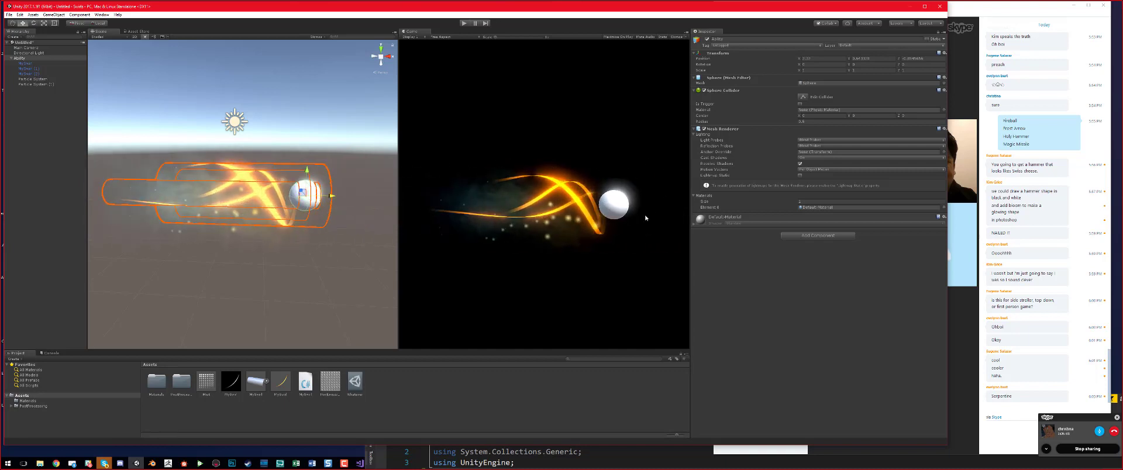
Step: Switch to Visual Studio, normalize the MySwirl script's line endings to Windows (CR LF), and uncomment its [ExecuteInEditMode] attribute
click(27, 64)
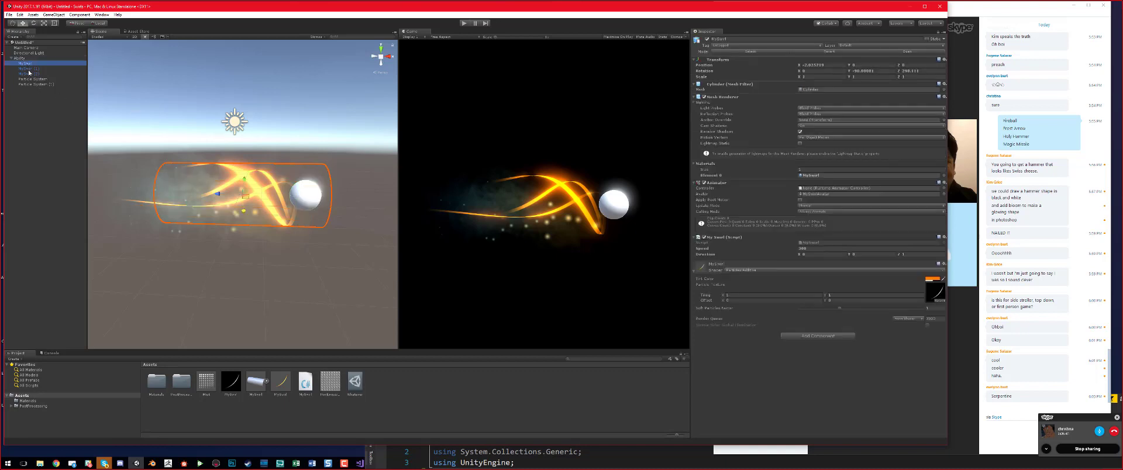
click(366, 465)
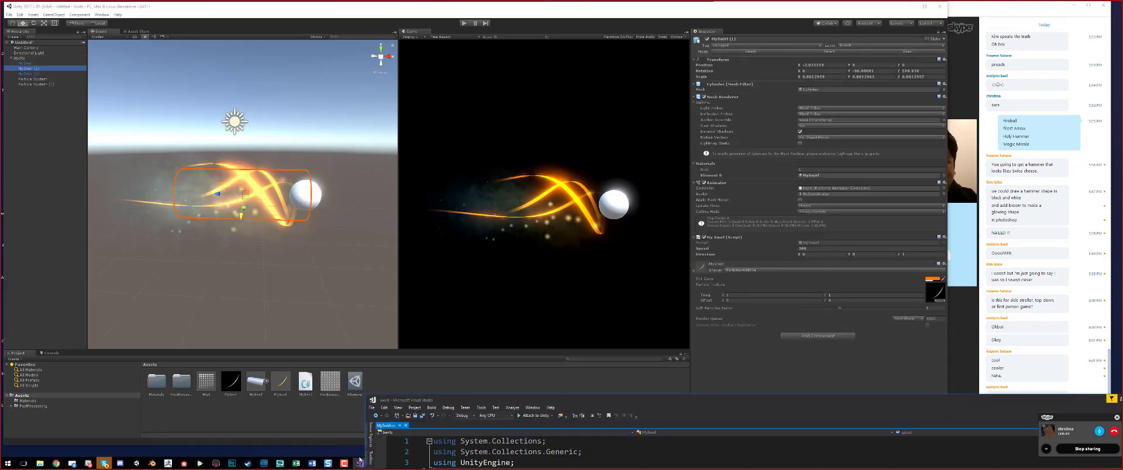
click(784, 445)
drag(696, 401, 700, 265)
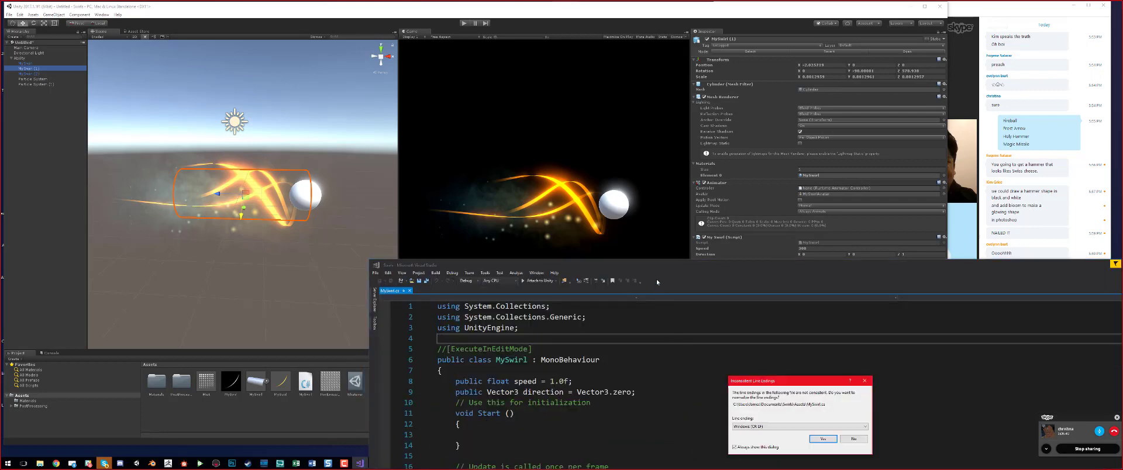
click(821, 439)
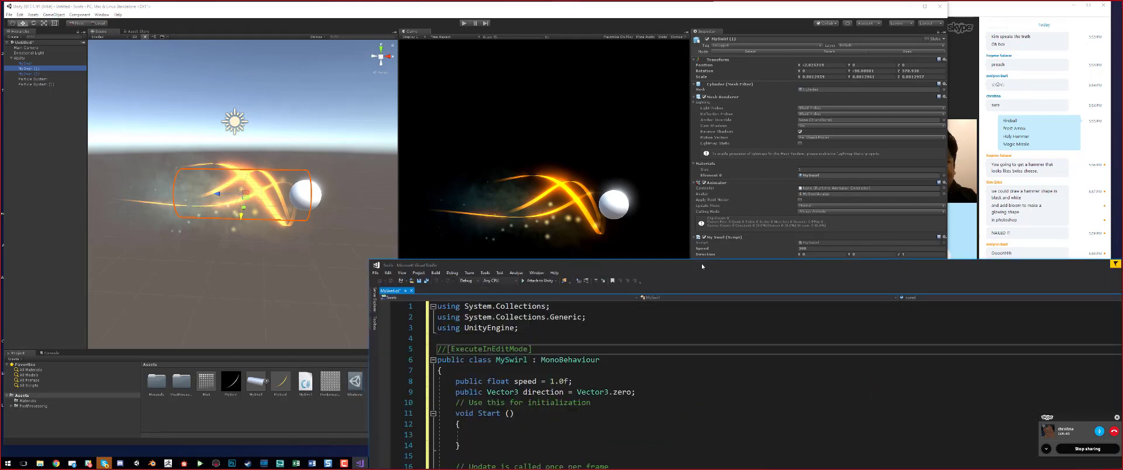
drag(702, 267, 689, 130)
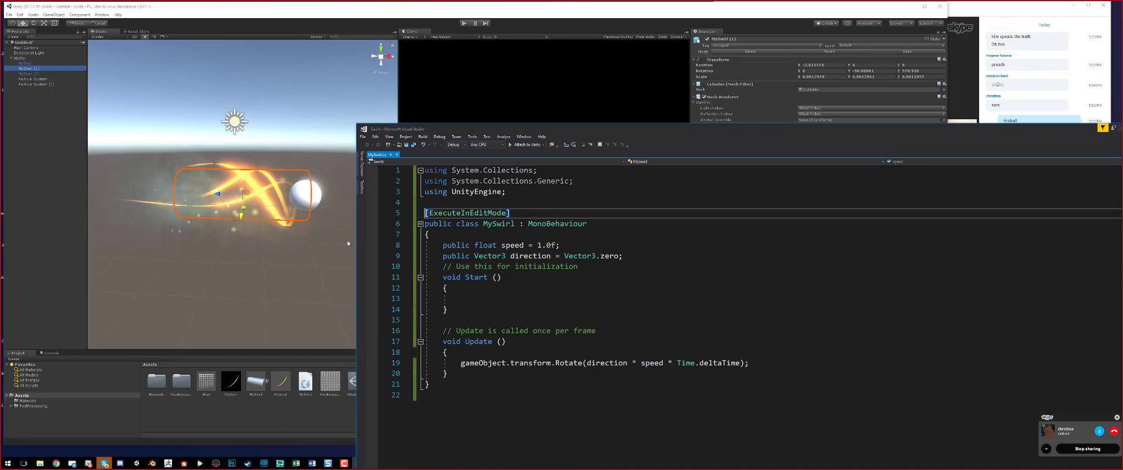
Step: Return to Unity, run the swirl with the sphere in Play mode, stop it, and select the first Particle System
click(549, 13)
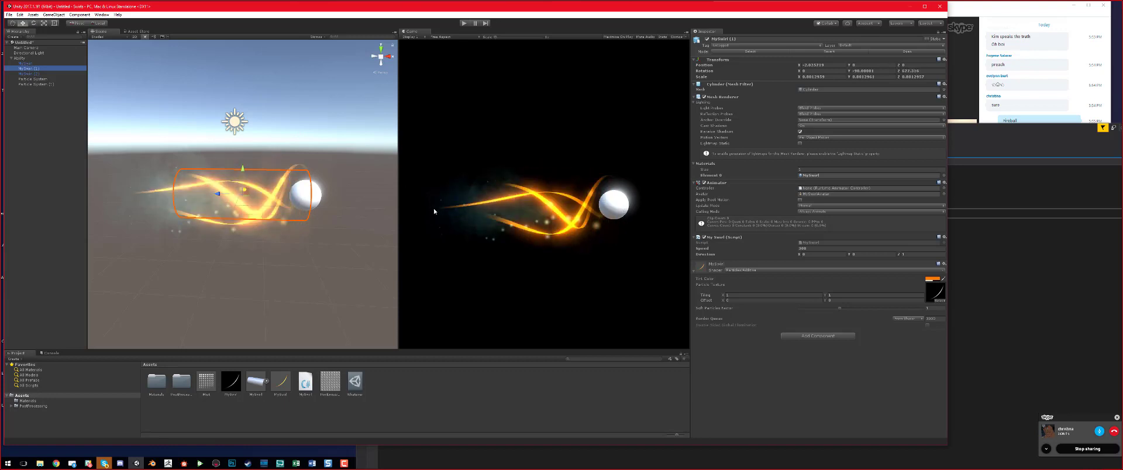
click(464, 24)
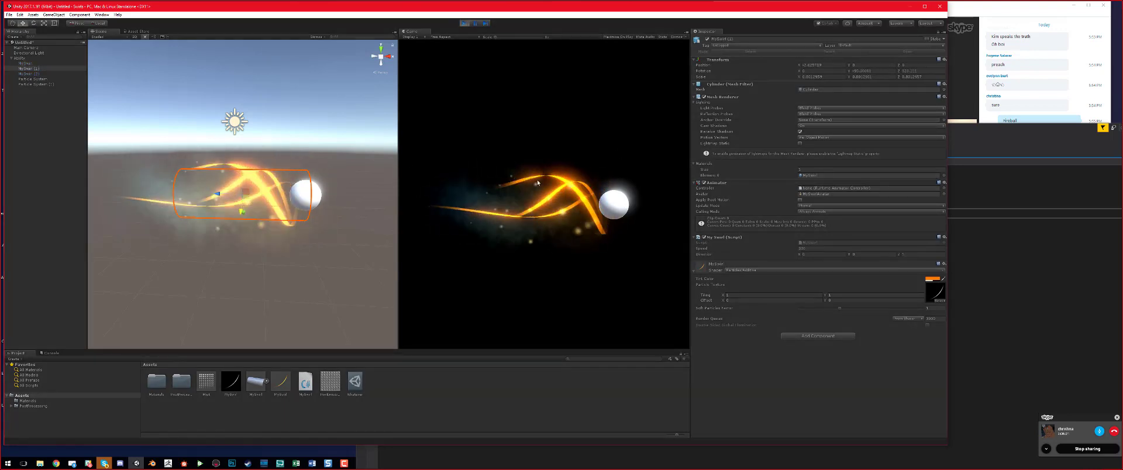
click(466, 23)
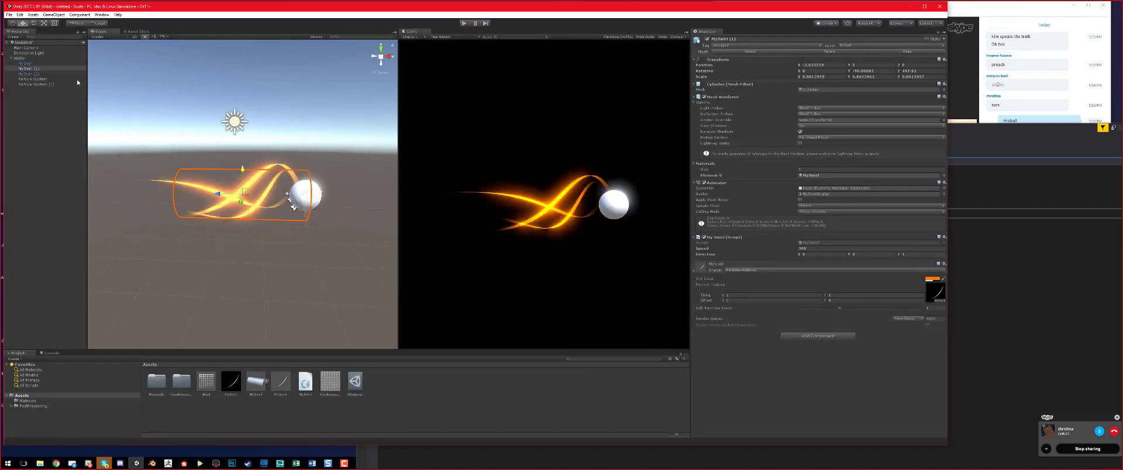
click(35, 79)
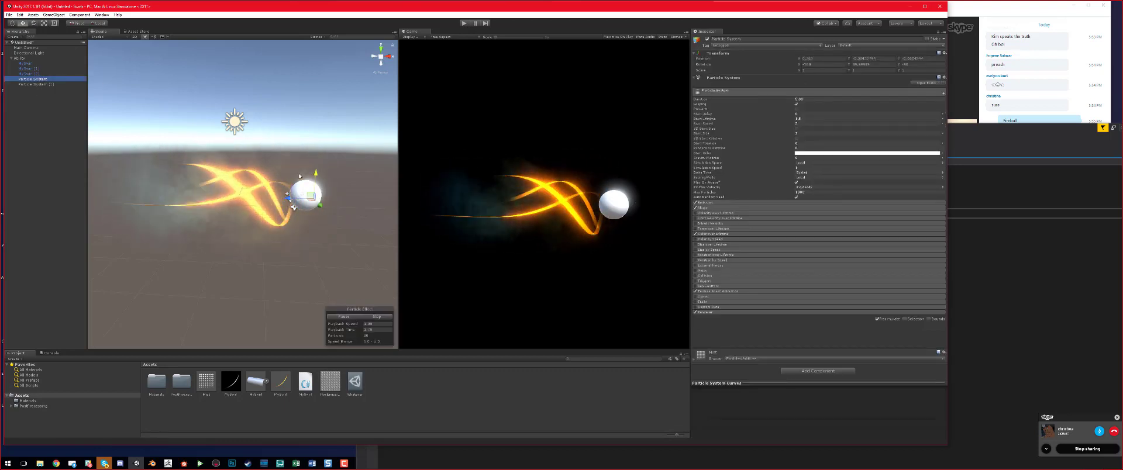
Step: Select both child particle systems together to preview them alongside the swirl
click(37, 84)
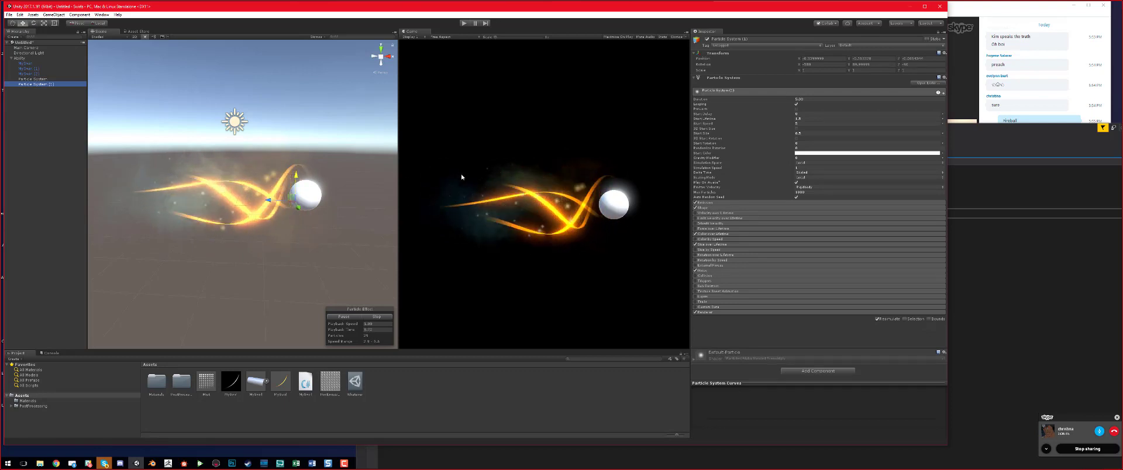
ctrl+click(42, 79)
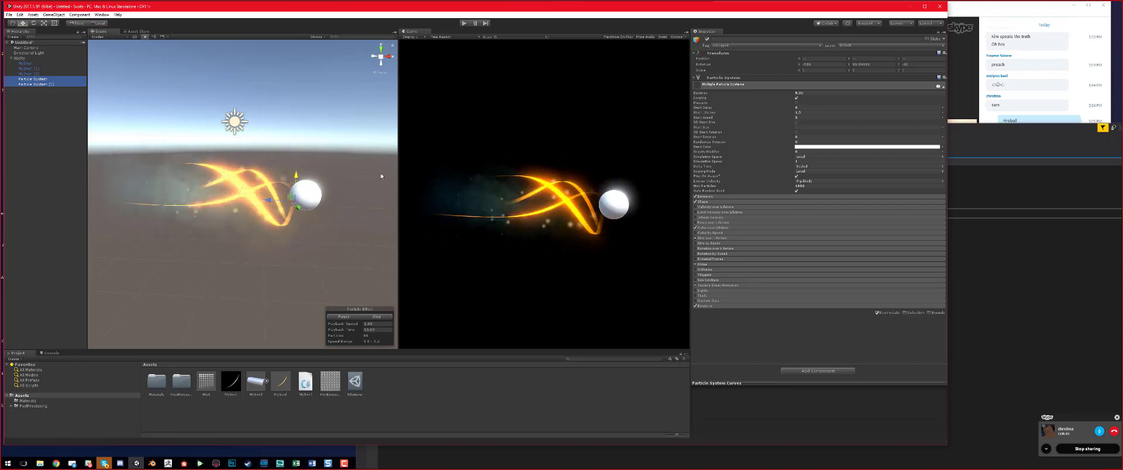
Step: Add a Particle System component to the parent sphere that groups the swirl effect
click(23, 58)
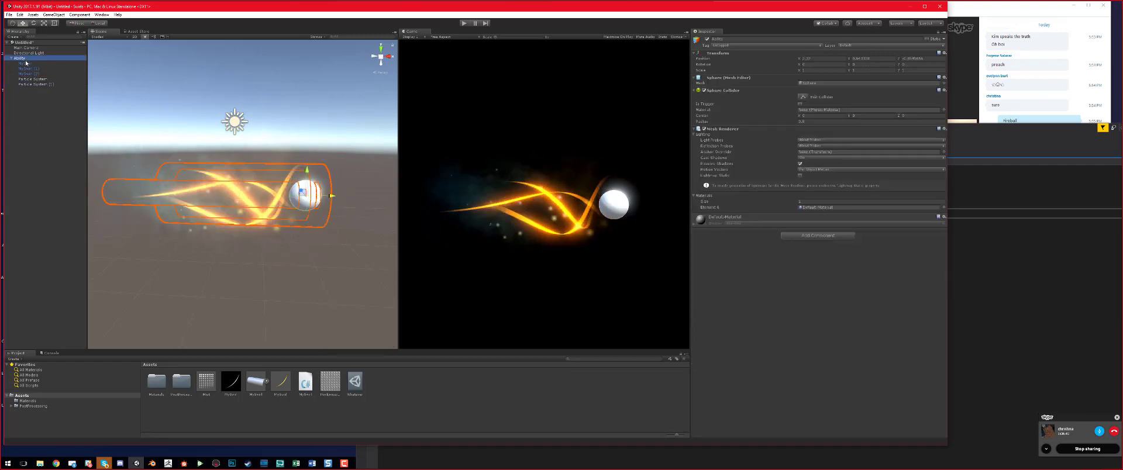
click(1056, 3)
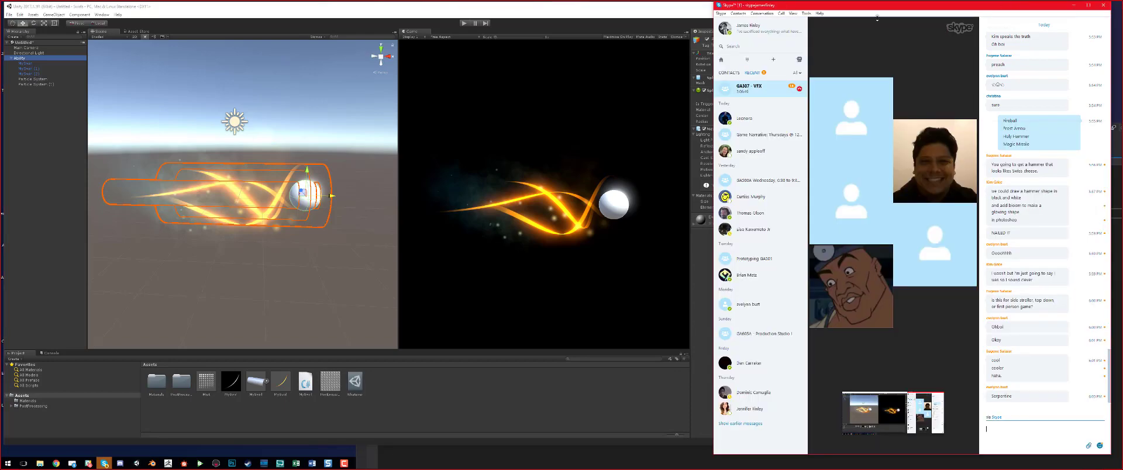
click(537, 12)
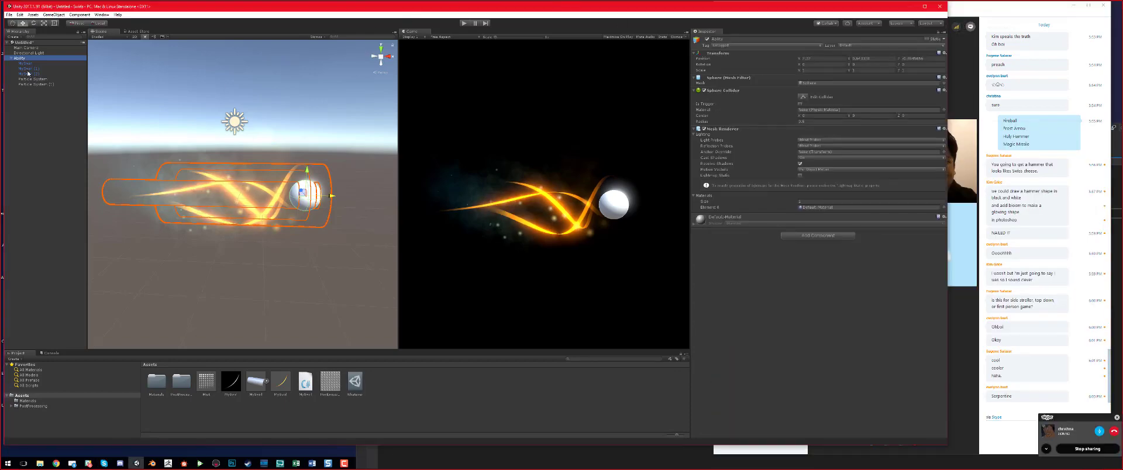
click(832, 237)
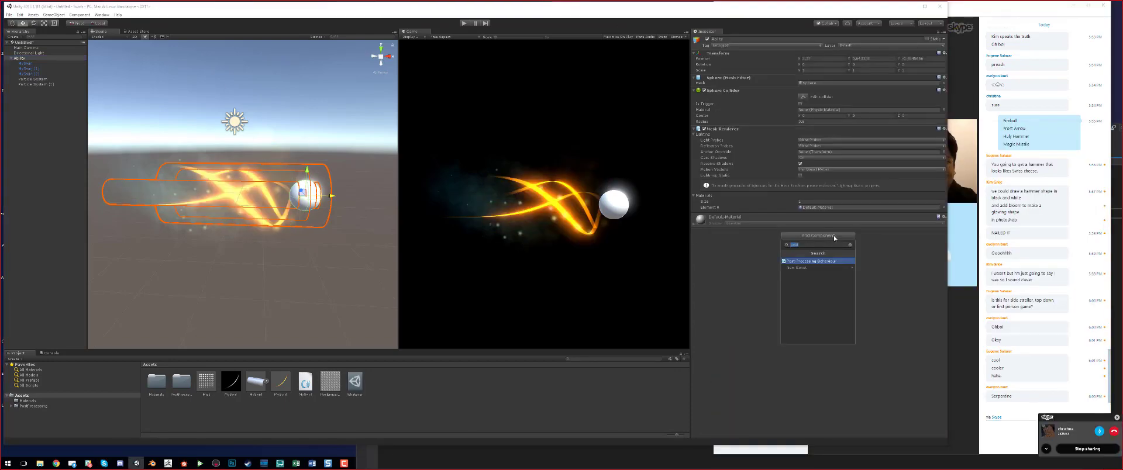
text(parti)
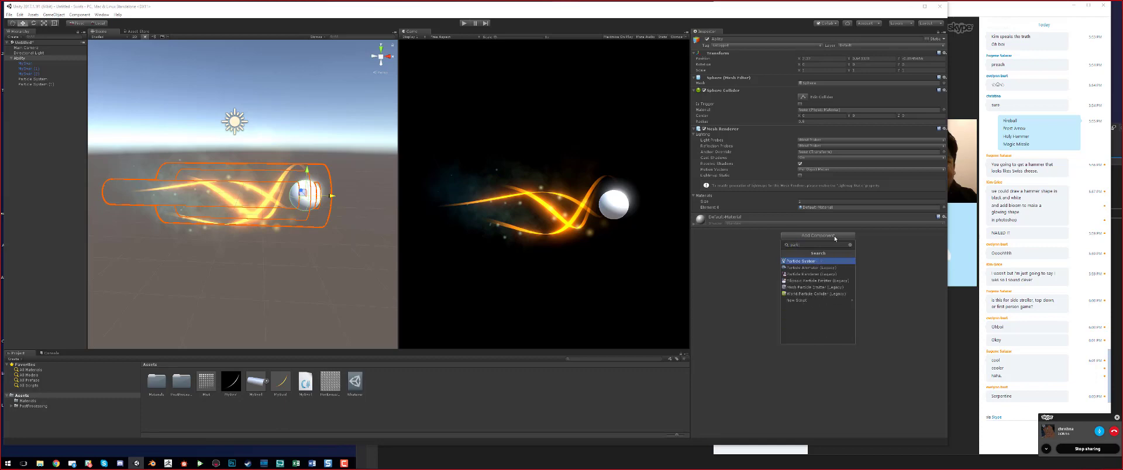
key(Return)
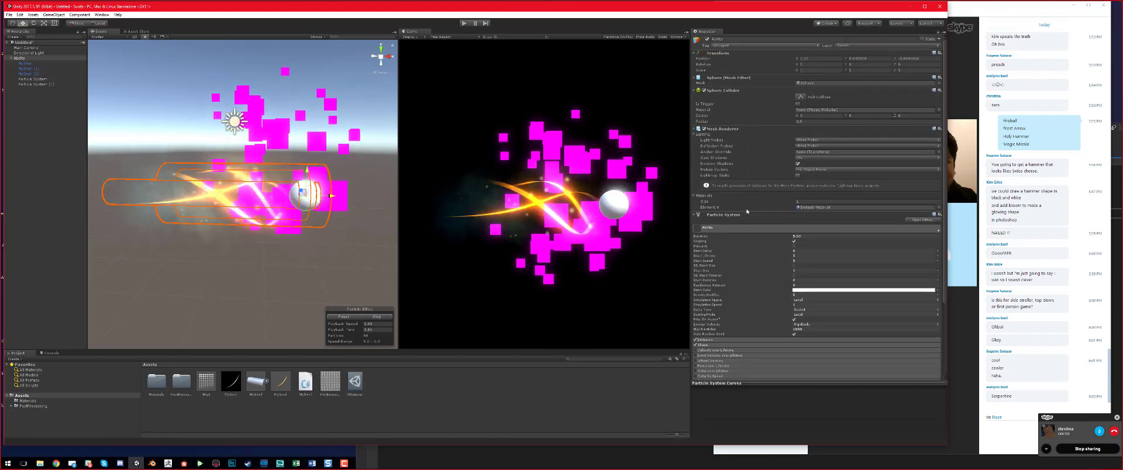
Step: Disable the Emission, Shape and Renderer modules of the parent sphere's Particle System
scroll(755, 211, down, 3)
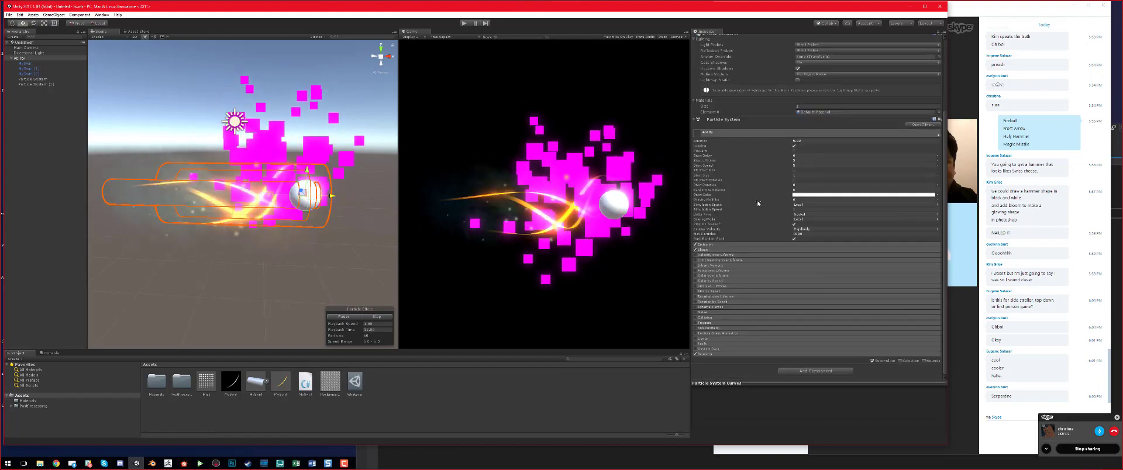
click(695, 244)
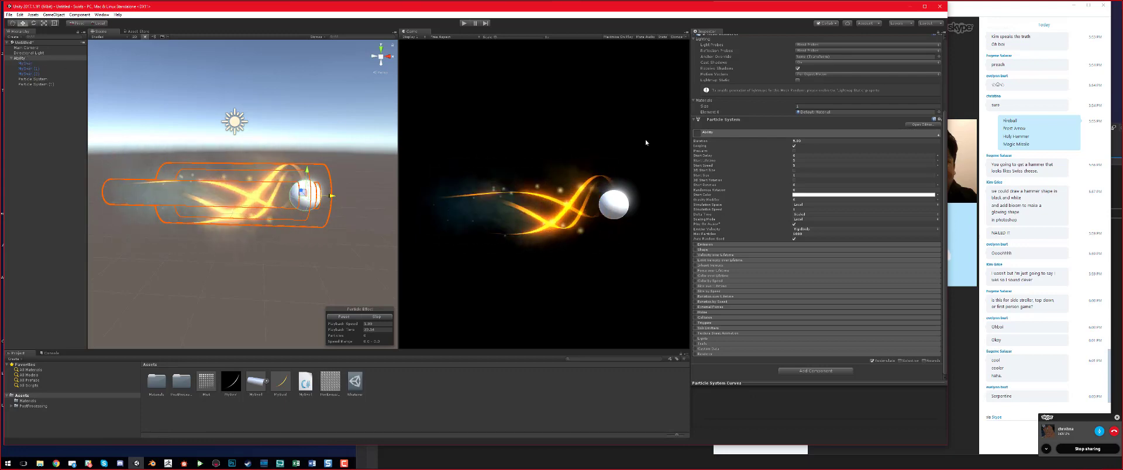
scroll(747, 198, up, 3)
scroll(747, 199, down, 3)
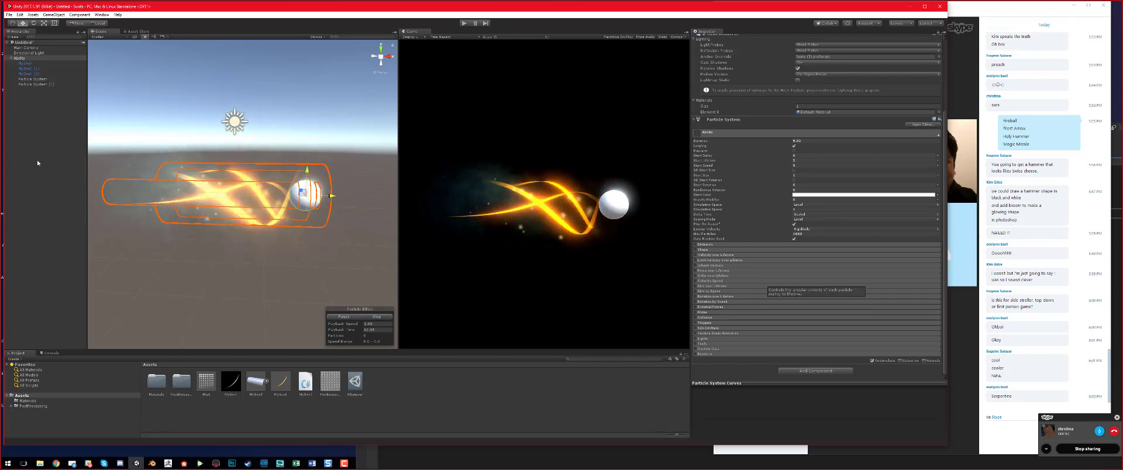
Step: Select a swirl cylinder, the child particle systems and the parent sphere in turn to compare how the effect previews
click(30, 68)
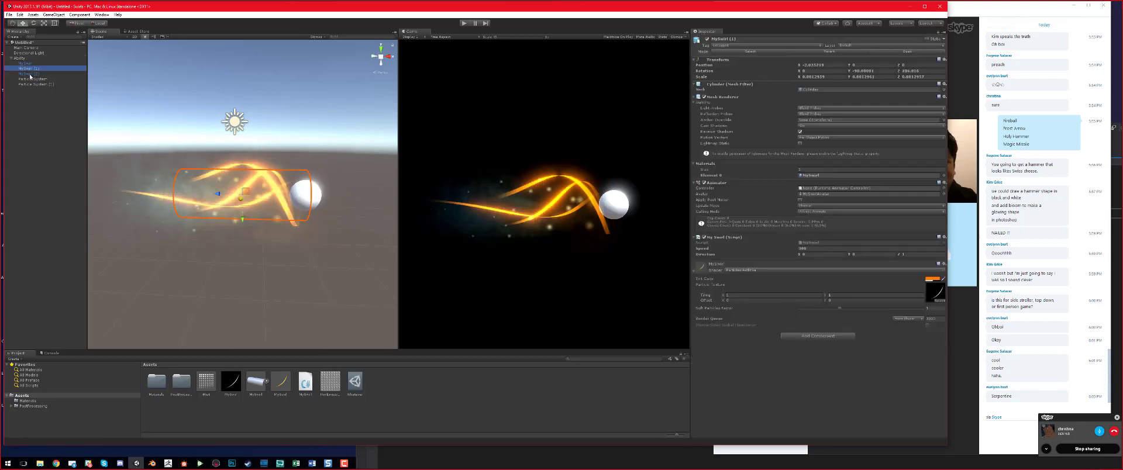
click(39, 79)
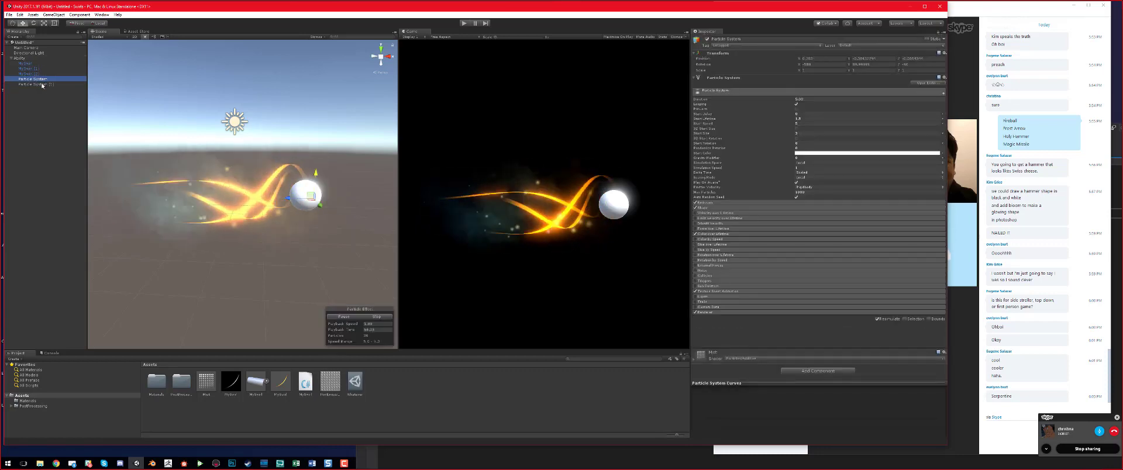
click(42, 85)
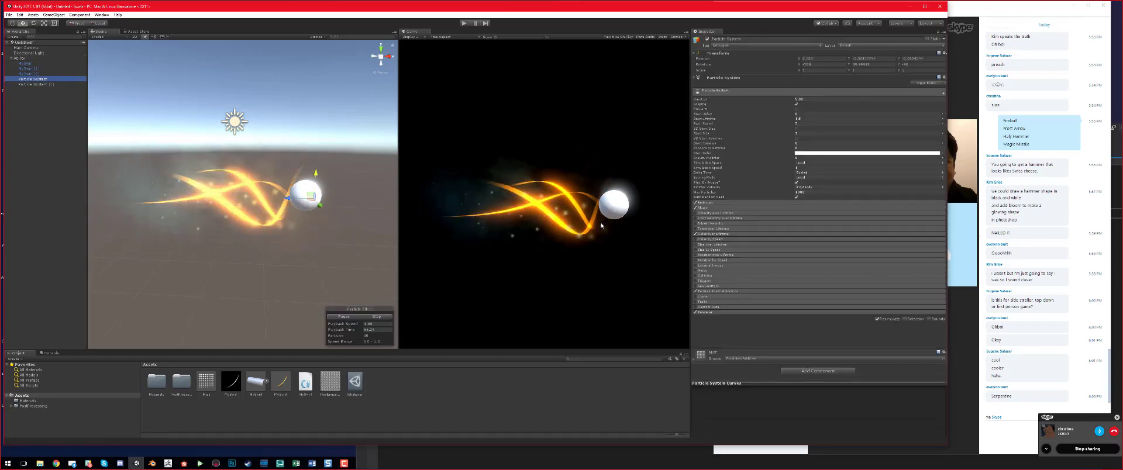
key(Up)
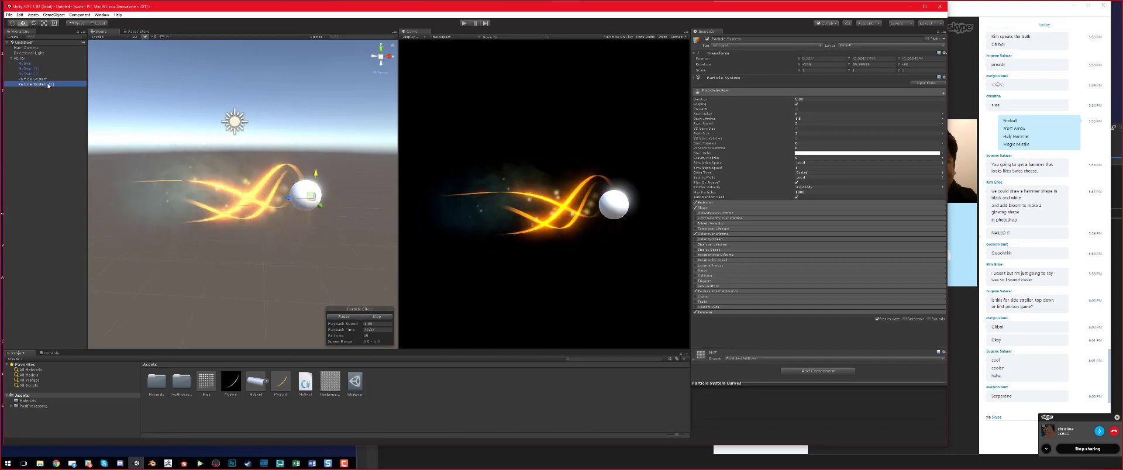
click(48, 80)
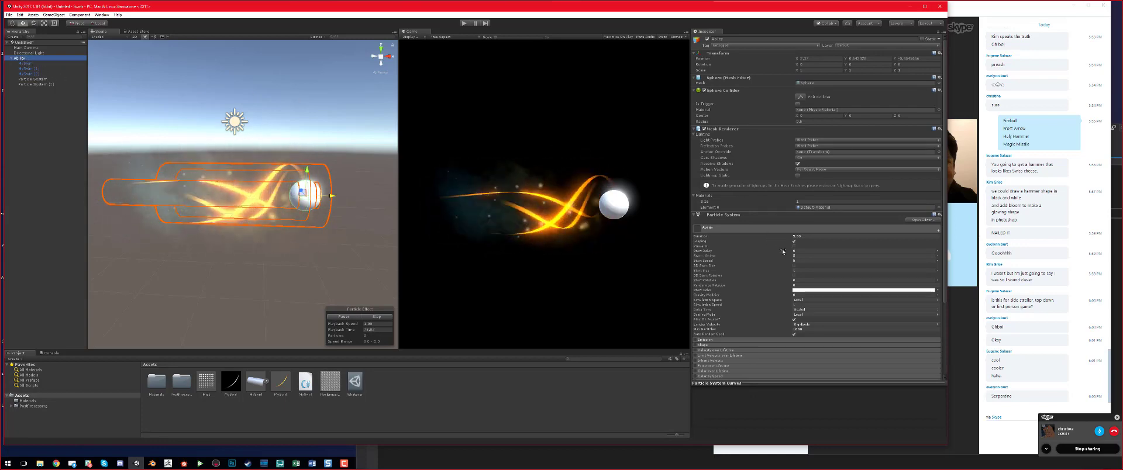
scroll(782, 252, down, 5)
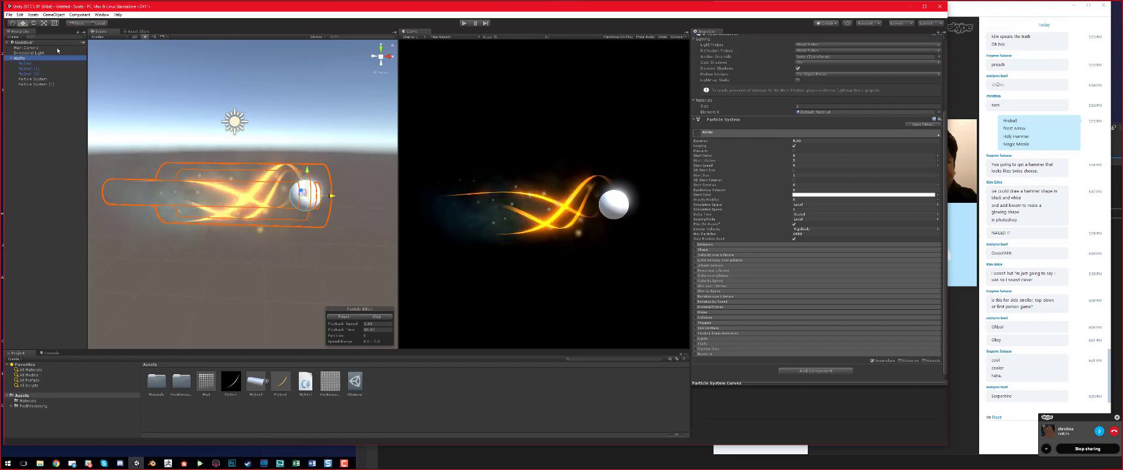
Step: Alternate between the Main Camera and Directional Light, then reselect the parent sphere, to compare when the particles play in the preview
click(33, 47)
click(36, 54)
click(40, 48)
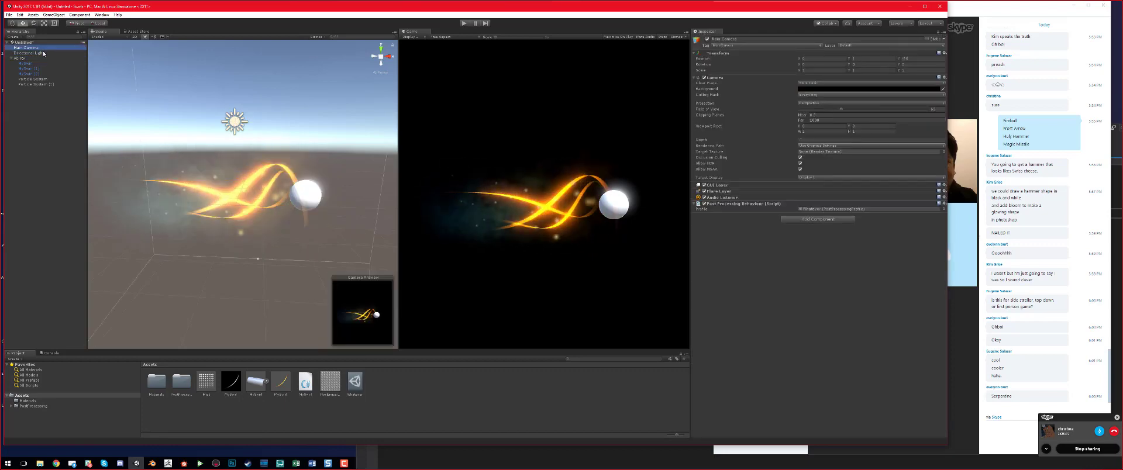
click(41, 53)
click(45, 47)
click(40, 53)
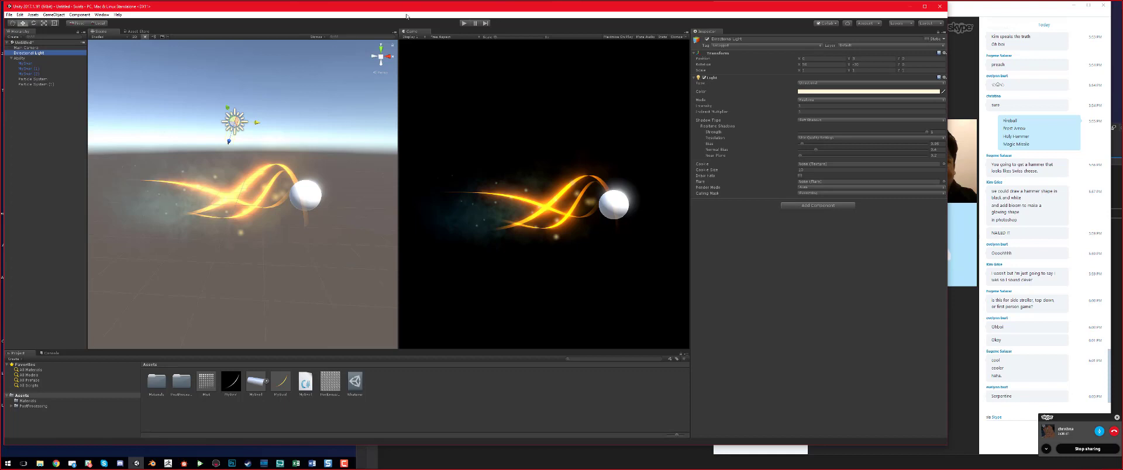
click(29, 58)
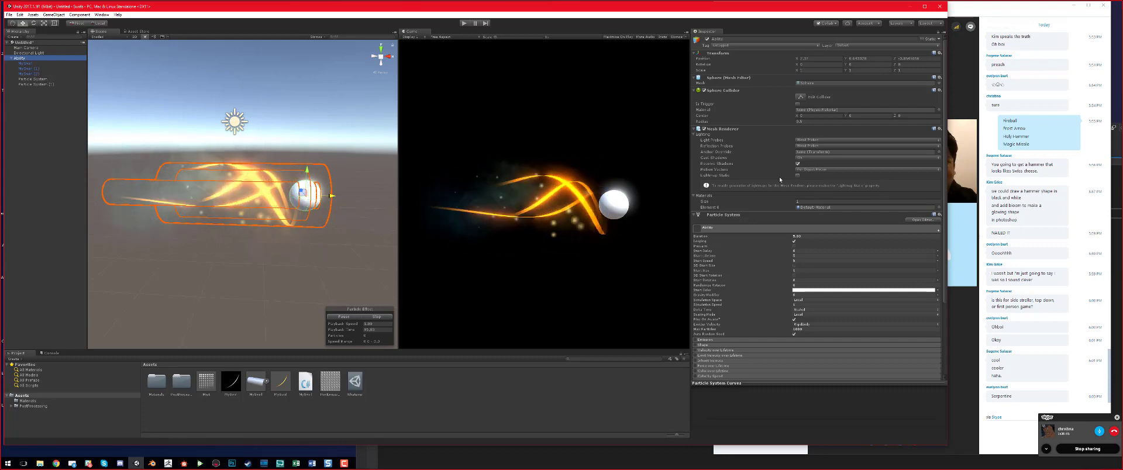
drag(1087, 418, 1030, 412)
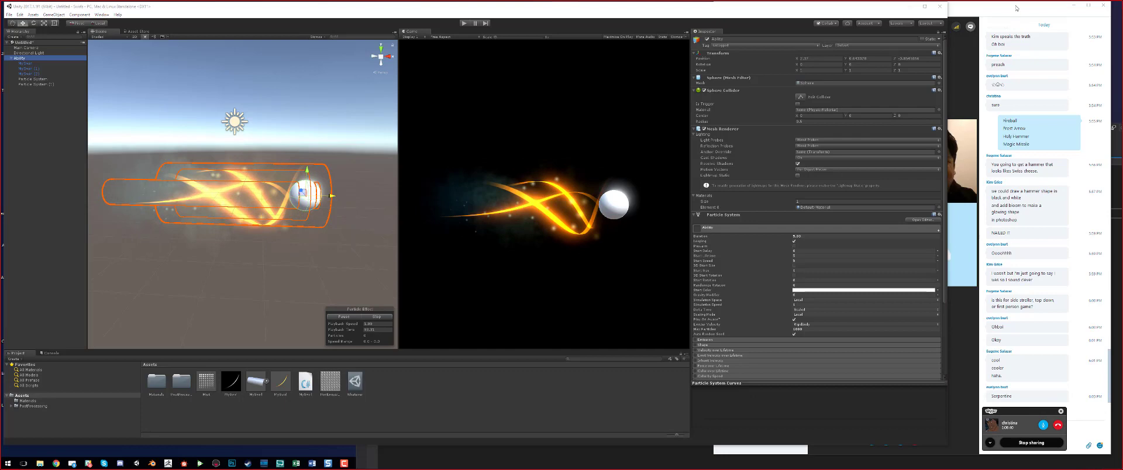
click(1016, 8)
click(635, 12)
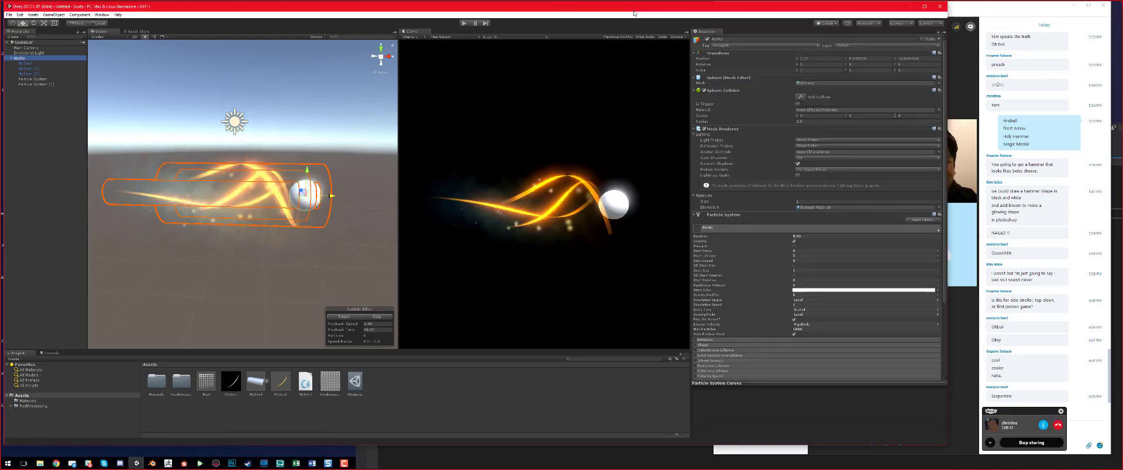
drag(1015, 413, 1041, 441)
click(615, 10)
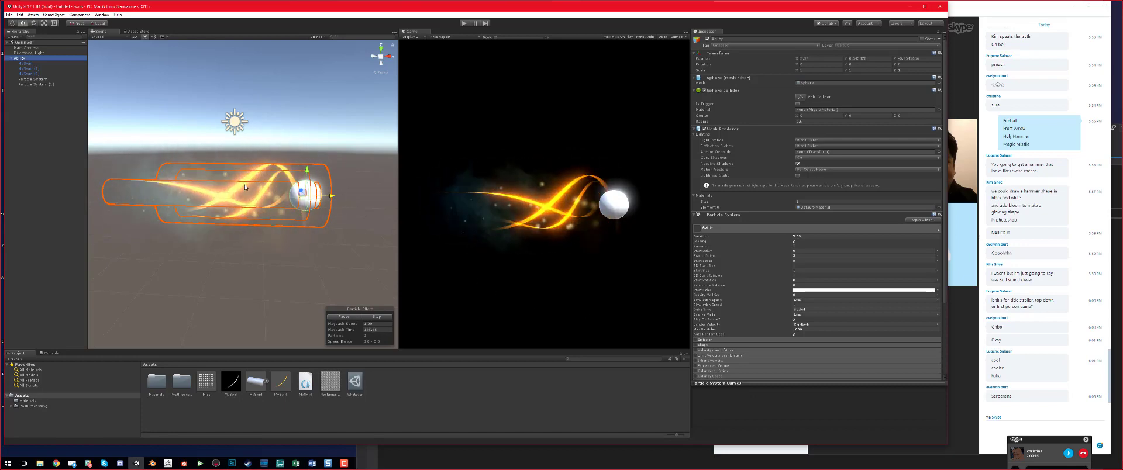
Step: Switch to Skype, enlarge the shared Unity screen to full view, and select the ability sphere in the shared green swirl scene
click(963, 332)
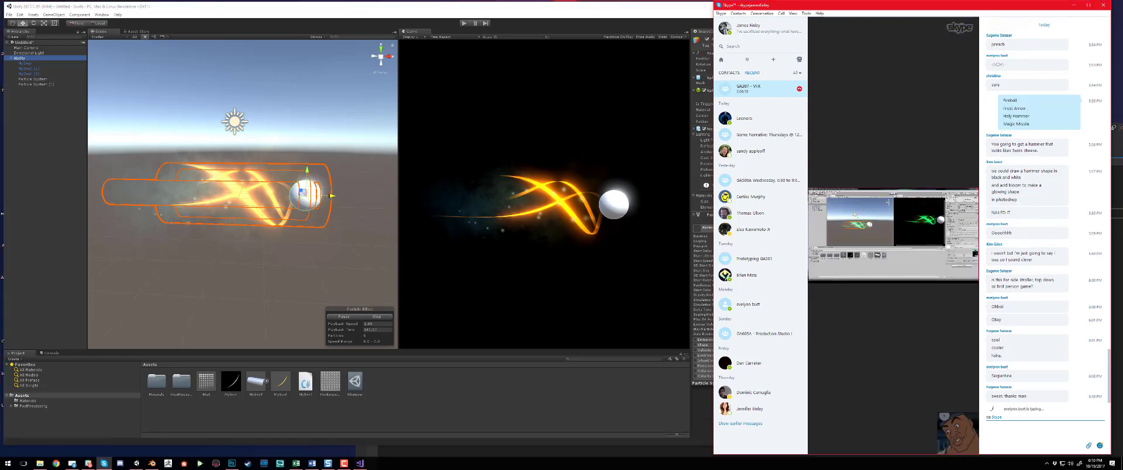
click(899, 235)
double_click(899, 237)
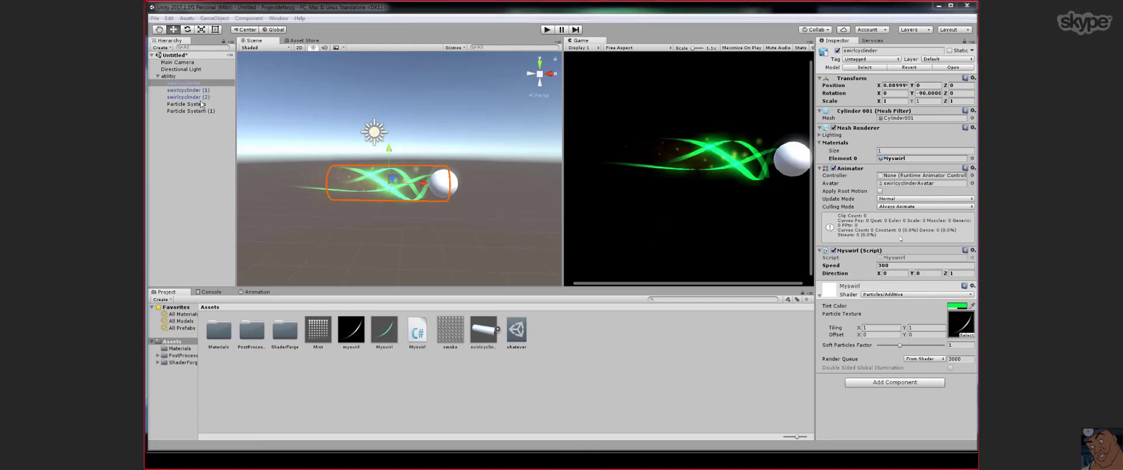
click(167, 77)
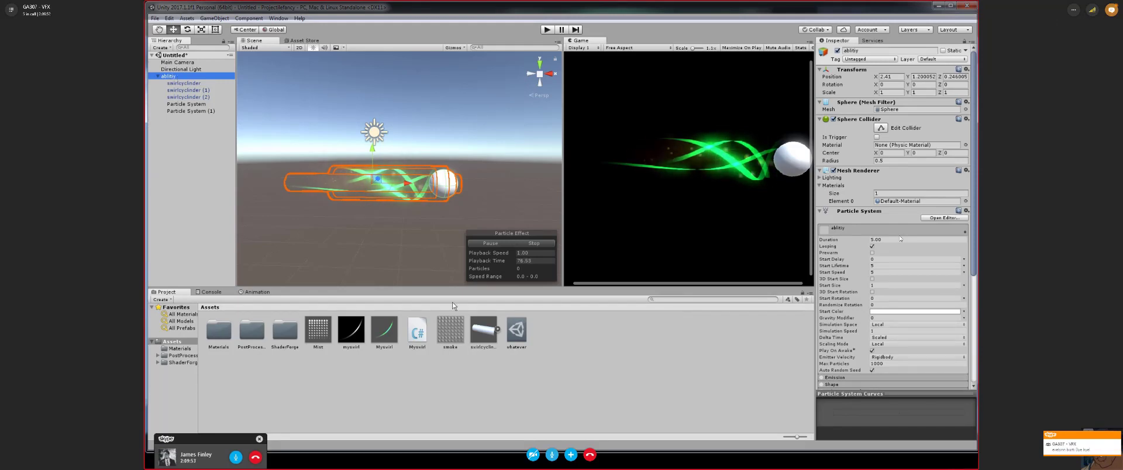
Step: Open the shared project's Myswirl script in MonoDevelop, uncomment [ExecuteInEditMode], save all files, and return to Unity
click(417, 332)
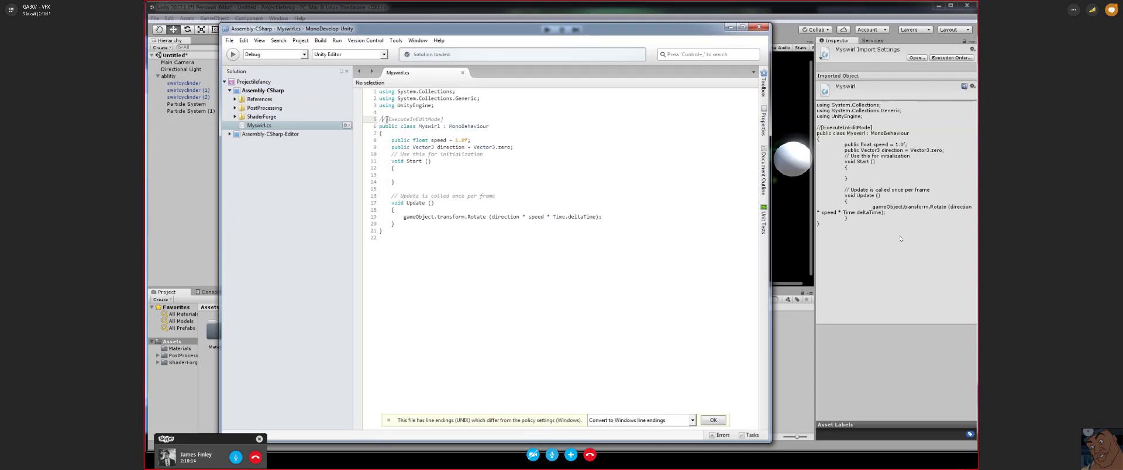
key(BackSpace)
click(230, 41)
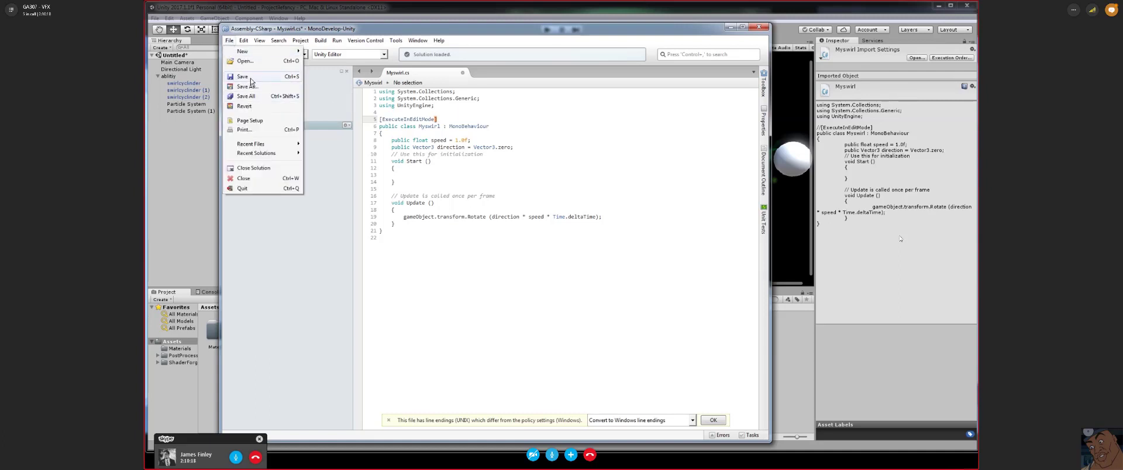
click(247, 96)
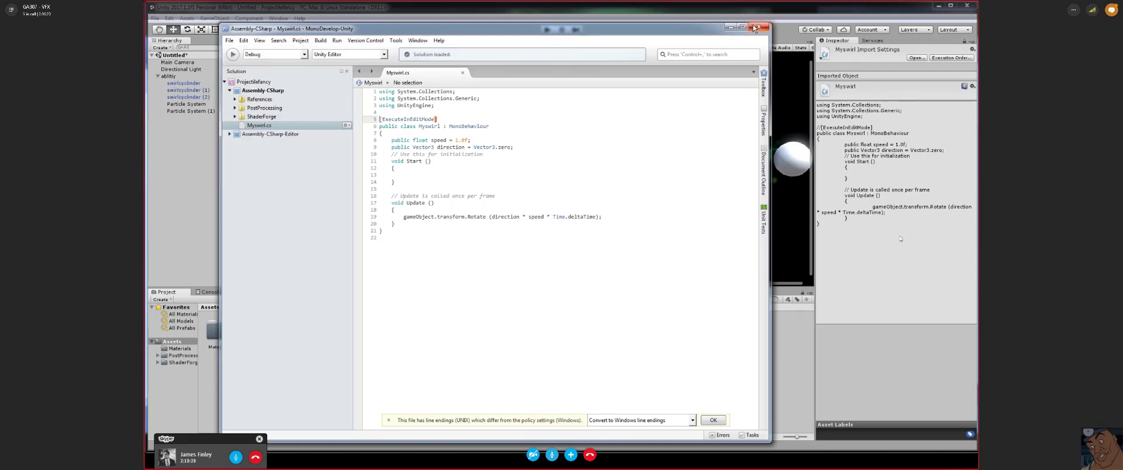
key(alt+Tab)
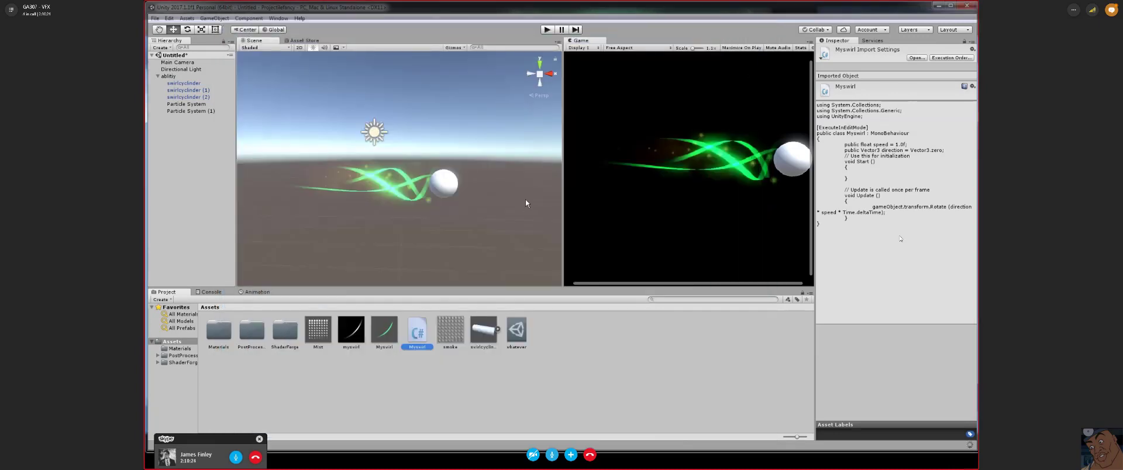
Step: Select the ability parent sphere in the shared project and preview its green swirl and particles in the Scene view
click(169, 77)
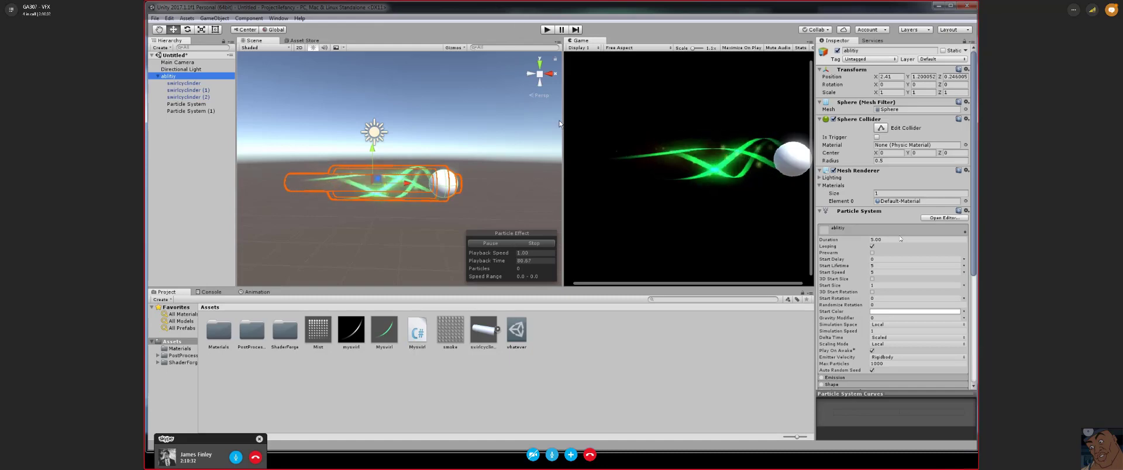
middle_drag(499, 173, 487, 177)
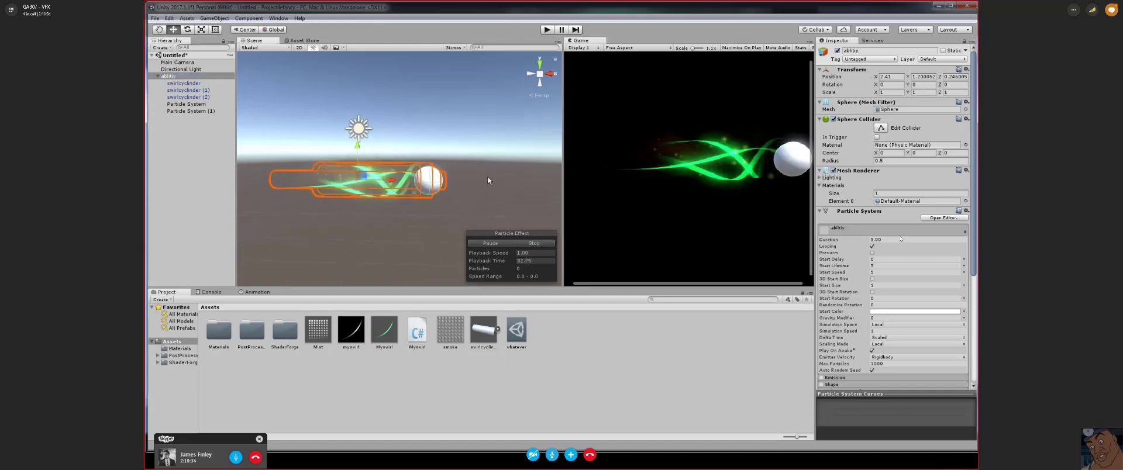
click(486, 177)
click(168, 77)
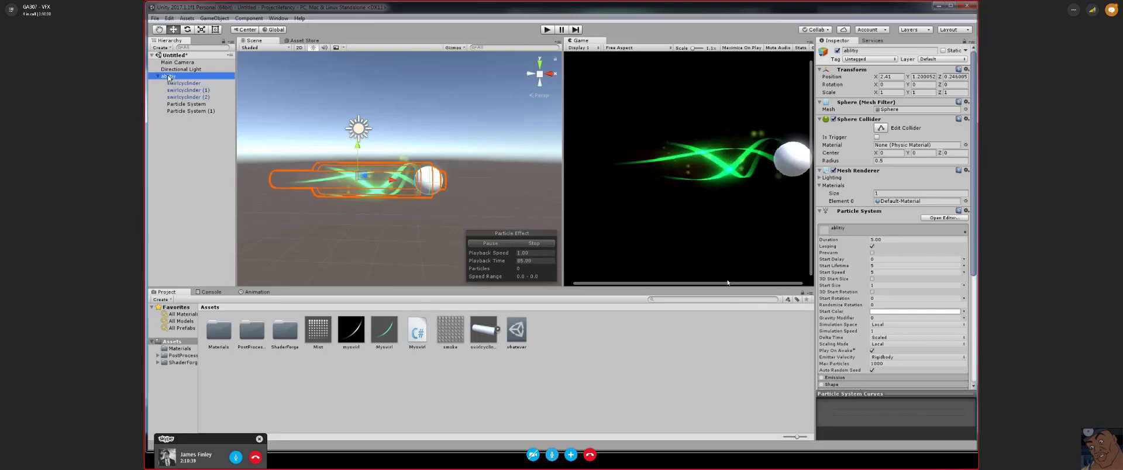
Step: Leave Skype's full-screen share view and switch to Visual Studio to show the MySwirl script
double_click(714, 267)
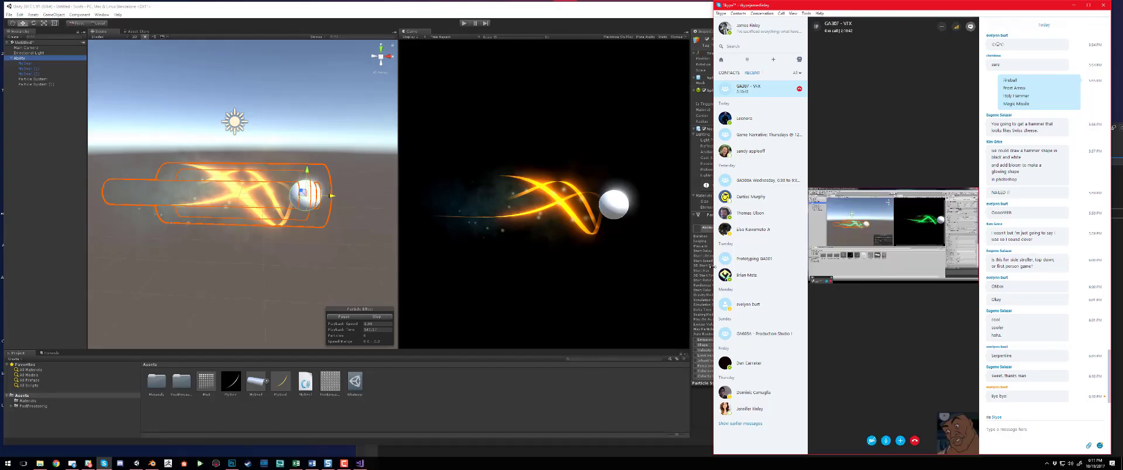
click(361, 464)
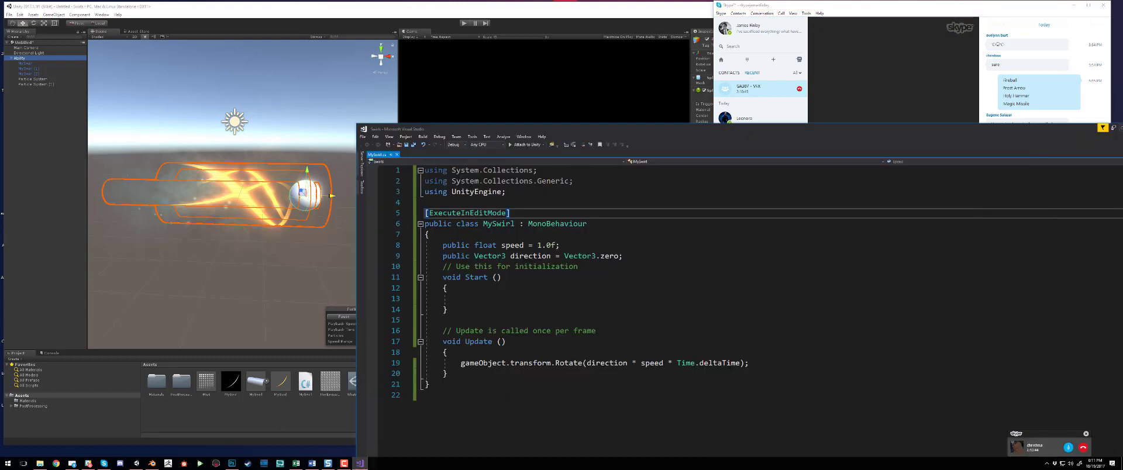
Step: Reposition the Visual Studio window to show all of MySwirl and highlight the comments above the Start and Update methods
drag(614, 139, 293, 35)
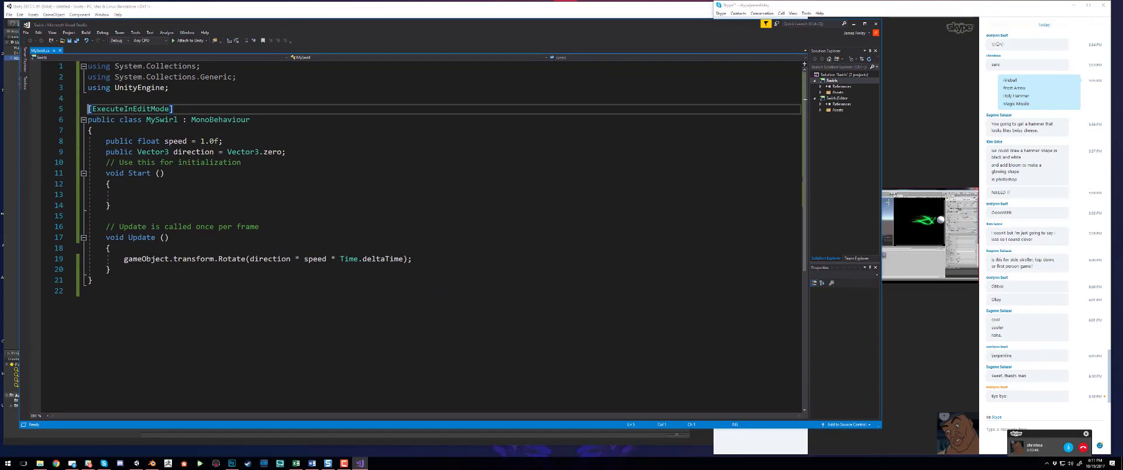
drag(245, 164, 124, 164)
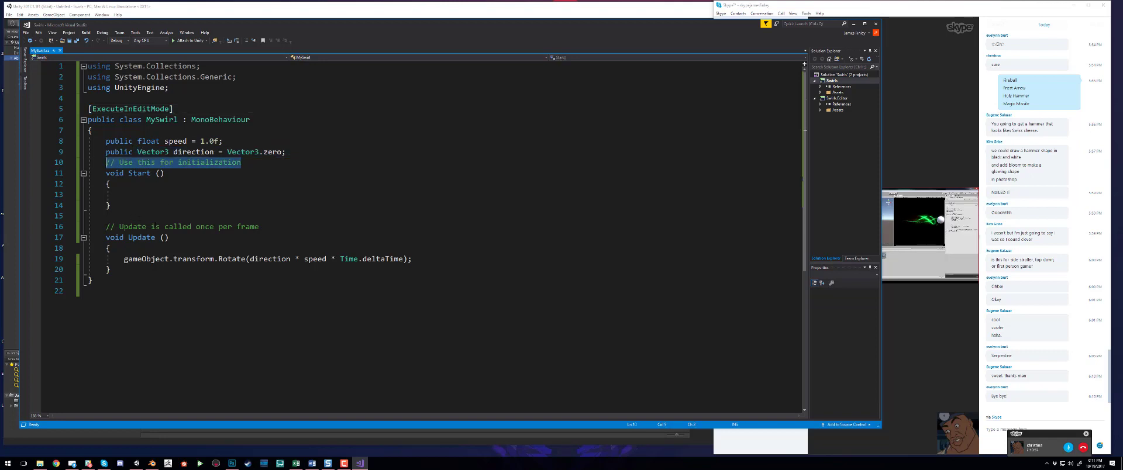
drag(280, 227, 123, 227)
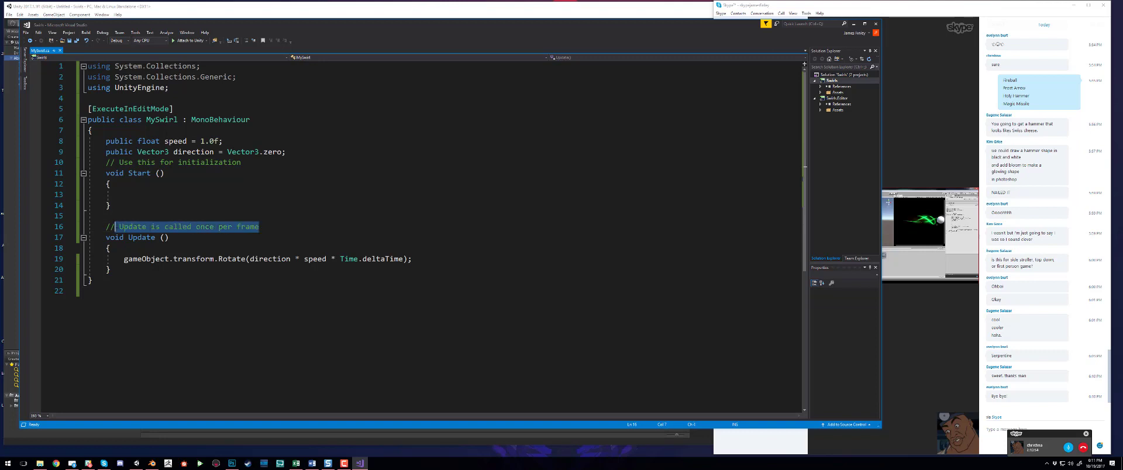
click(176, 184)
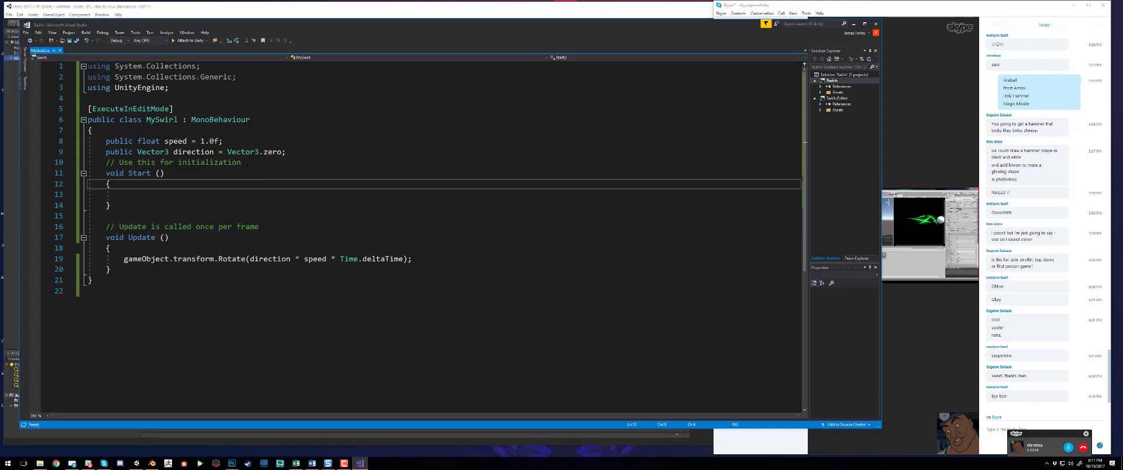
drag(241, 162, 106, 162)
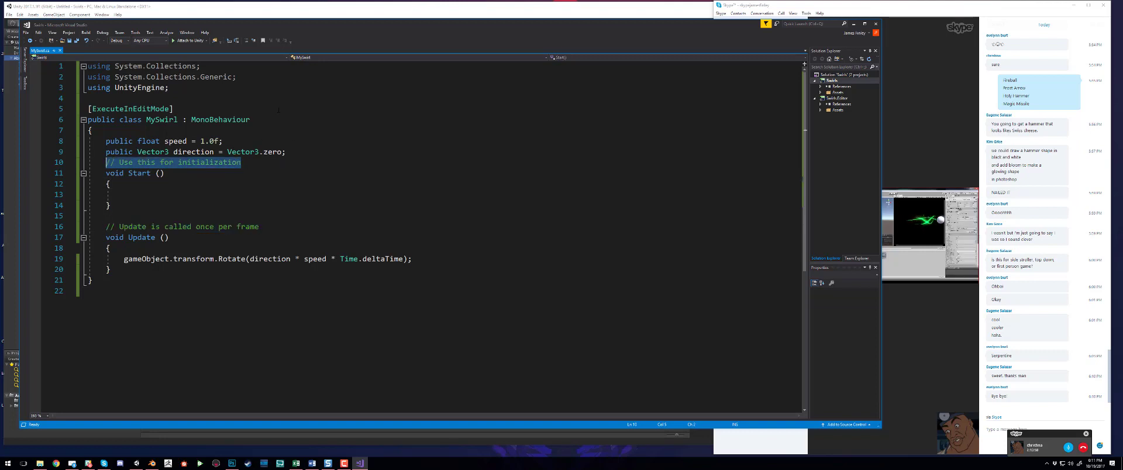
Step: Comment out the [ExecuteInEditMode] line with // as a demonstration, remove the slashes again, and save the script
click(85, 112)
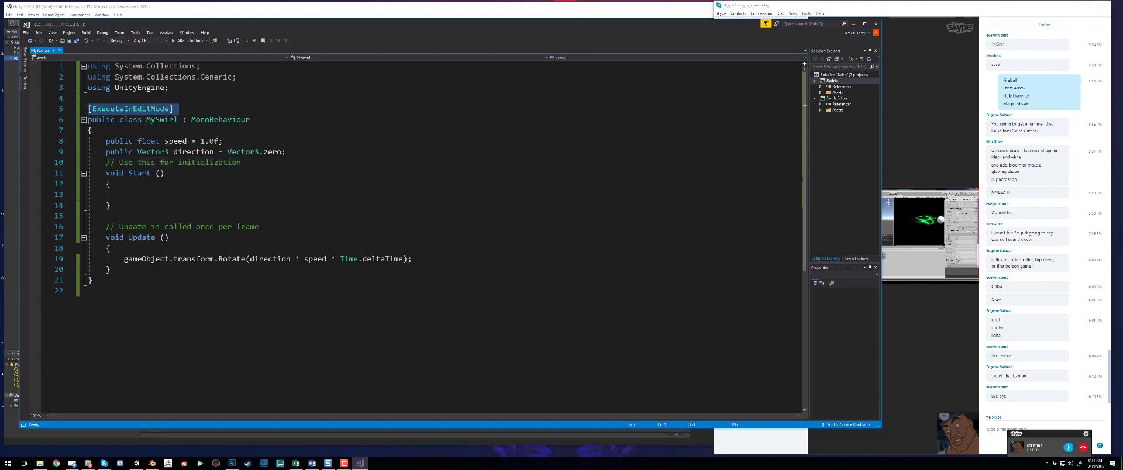
click(89, 111)
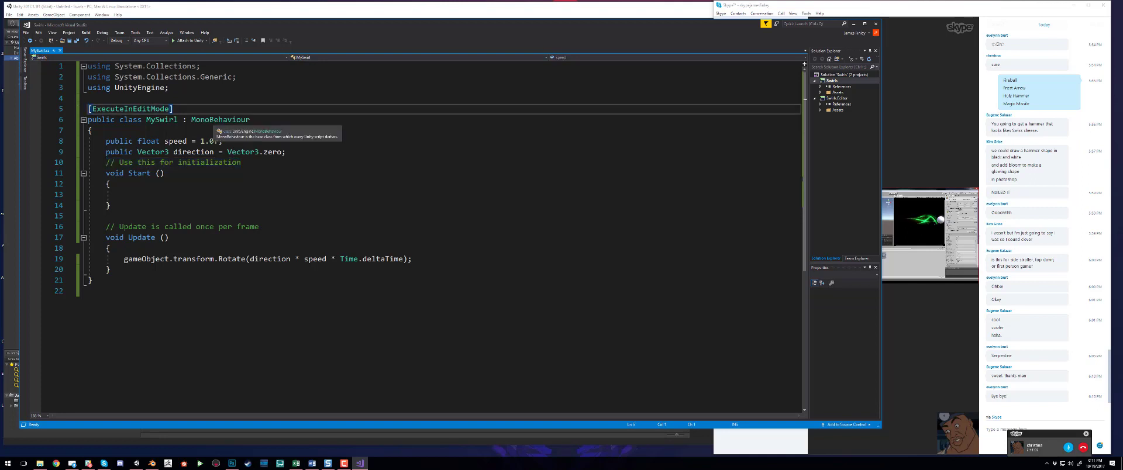
text(//)
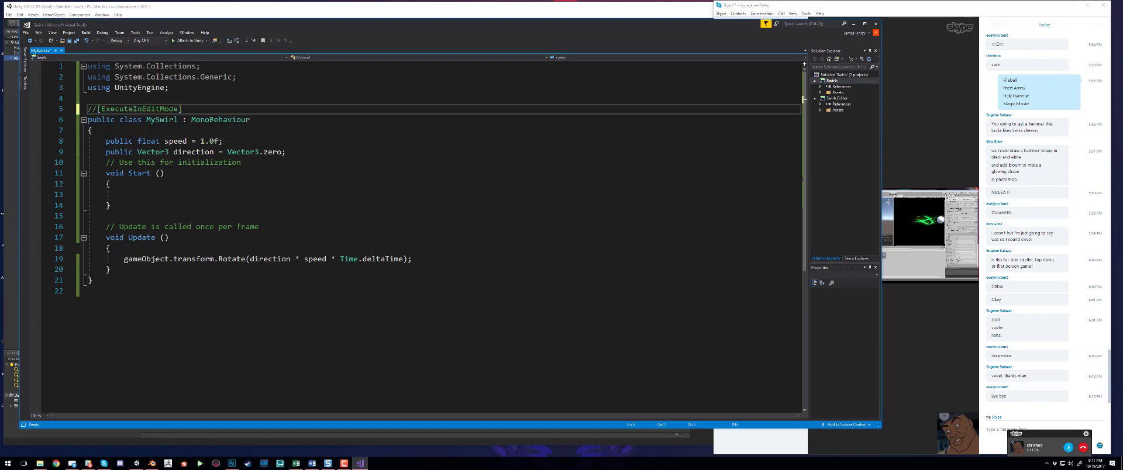
key(BackSpace)
key(BackSpace)
key(ctrl+s)
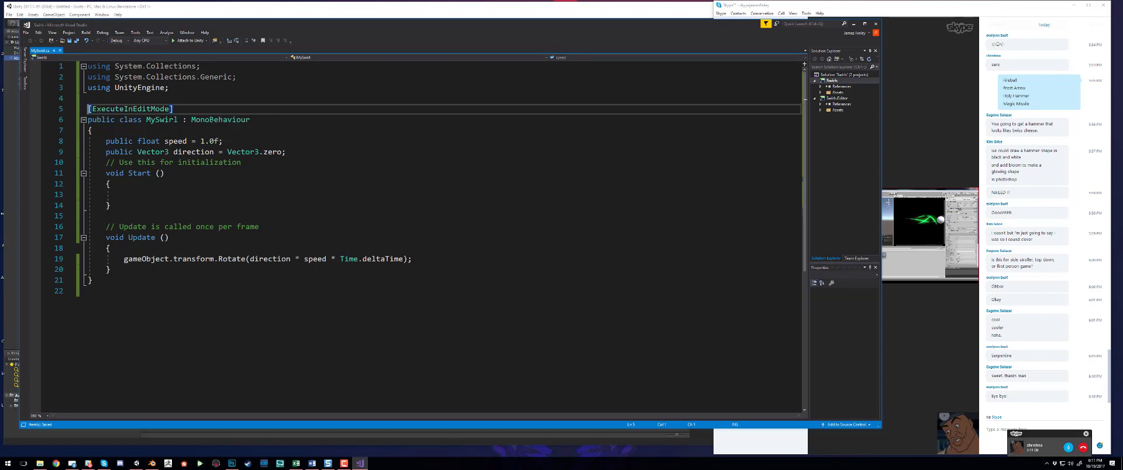
Step: Close Visual Studio and end the Skype group call
click(876, 28)
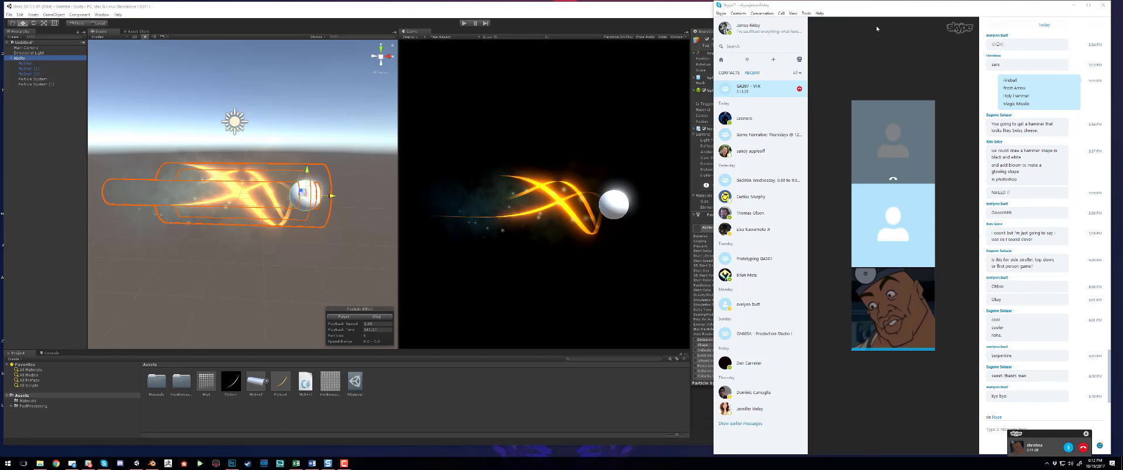
mouse_move(878, 26)
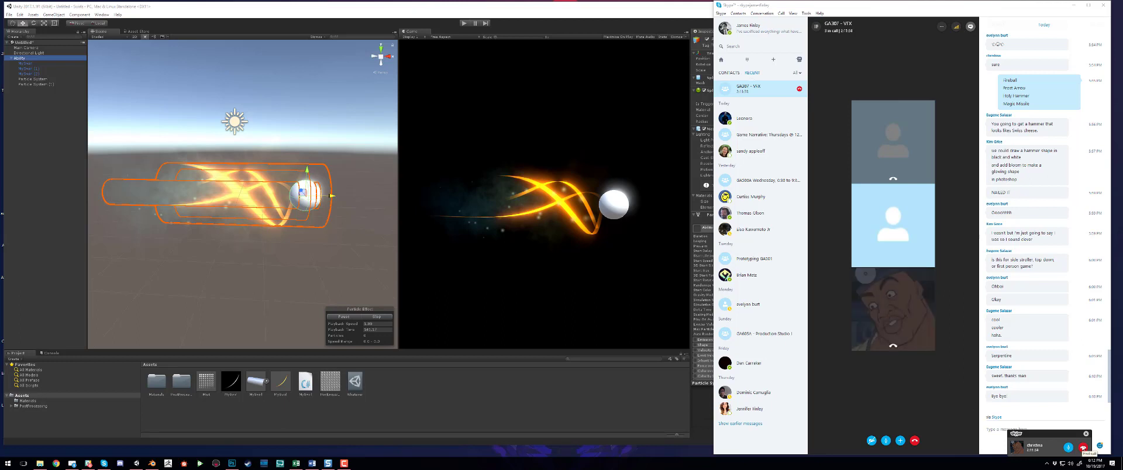
click(1083, 448)
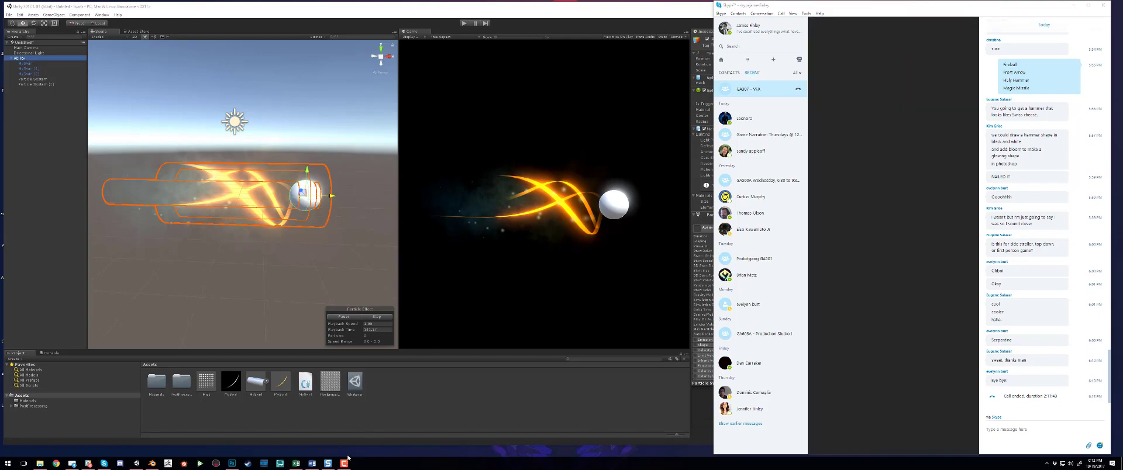